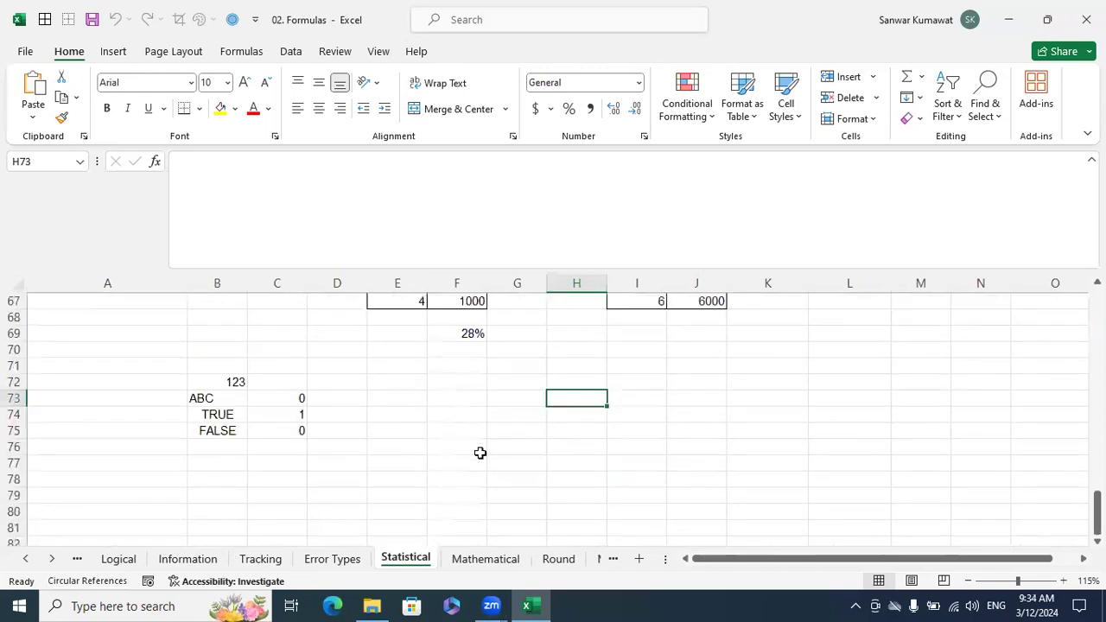
Step: Open the Mathematical sheet and look over the math formulas from its beginning
click(484, 559)
scroll(505, 494, up, 3)
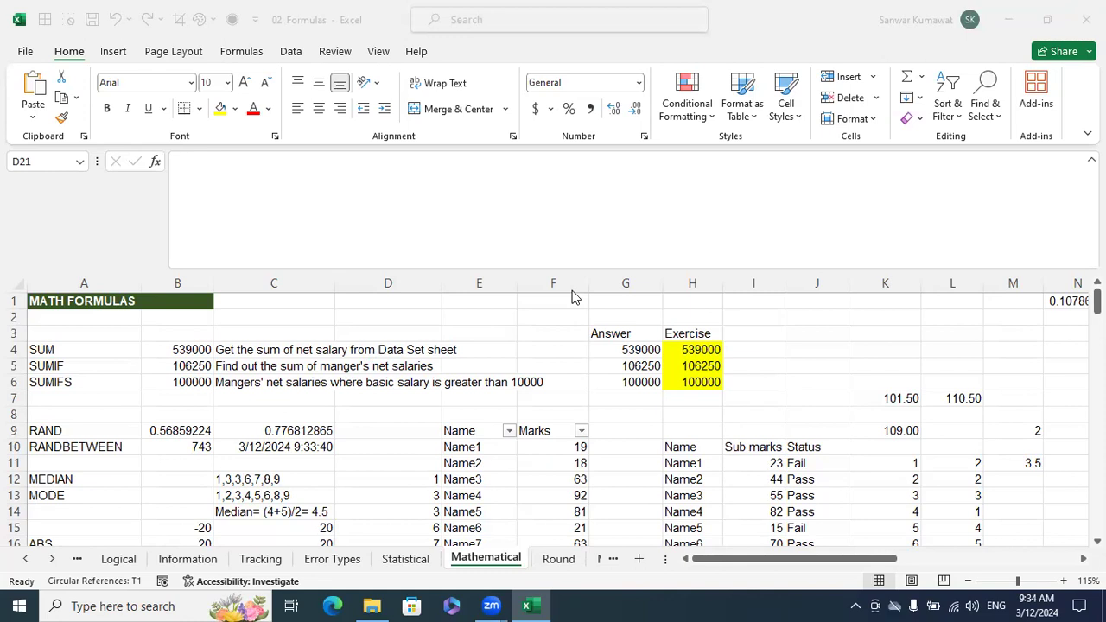
click(336, 381)
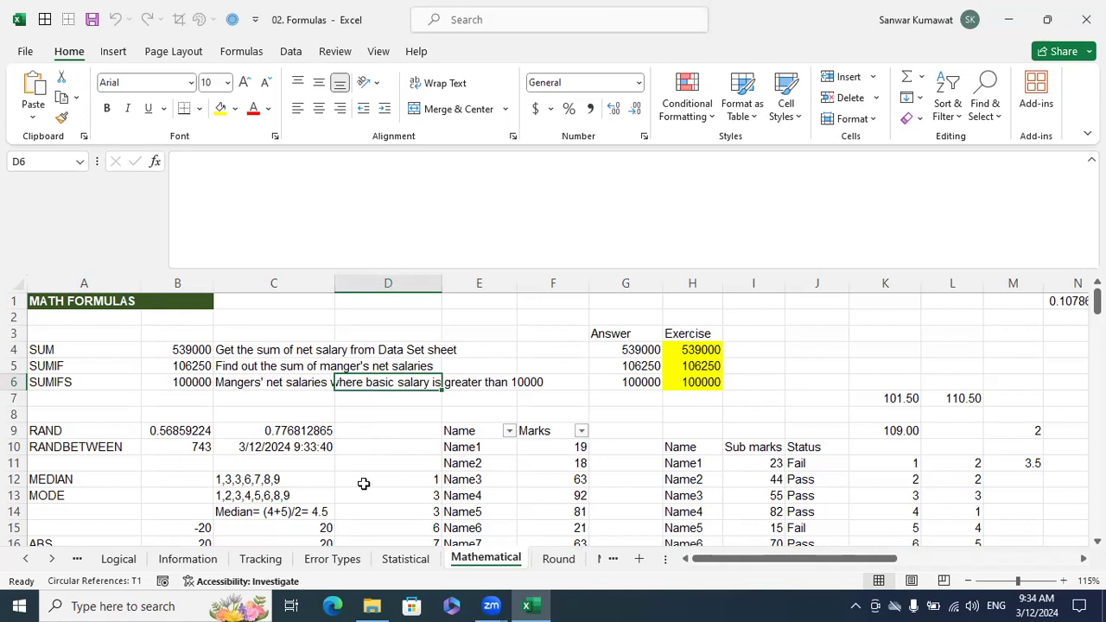
Step: On the Statistical sheet, review the AVERAGE, AVERAGEIF and AVERAGEIFS labels in column A
click(403, 559)
scroll(217, 393, up, 20)
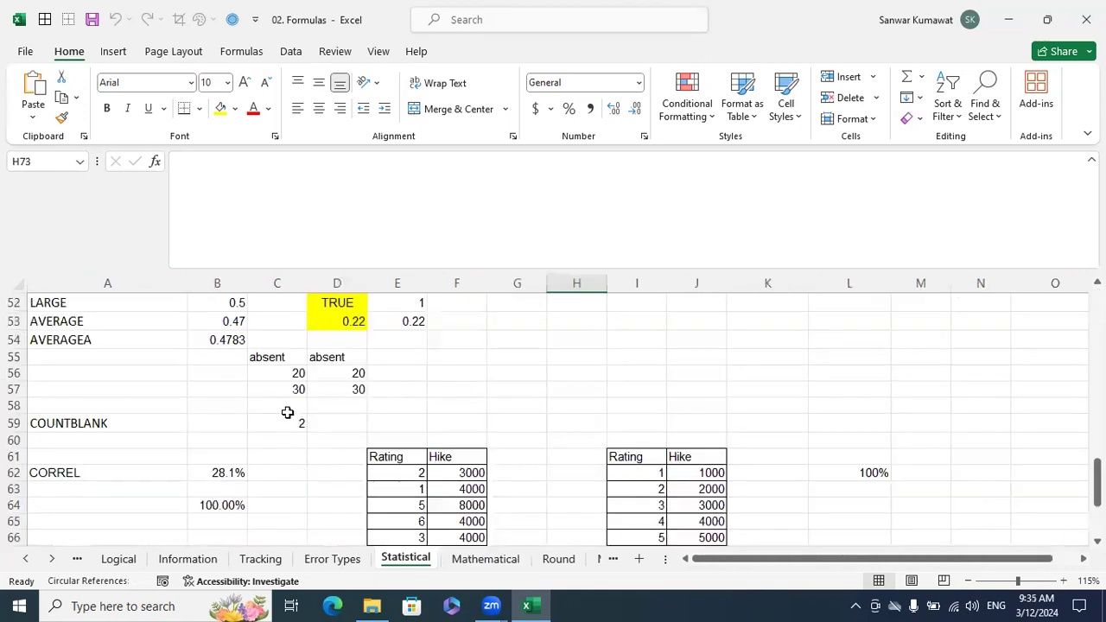
click(111, 352)
drag(102, 427, 99, 456)
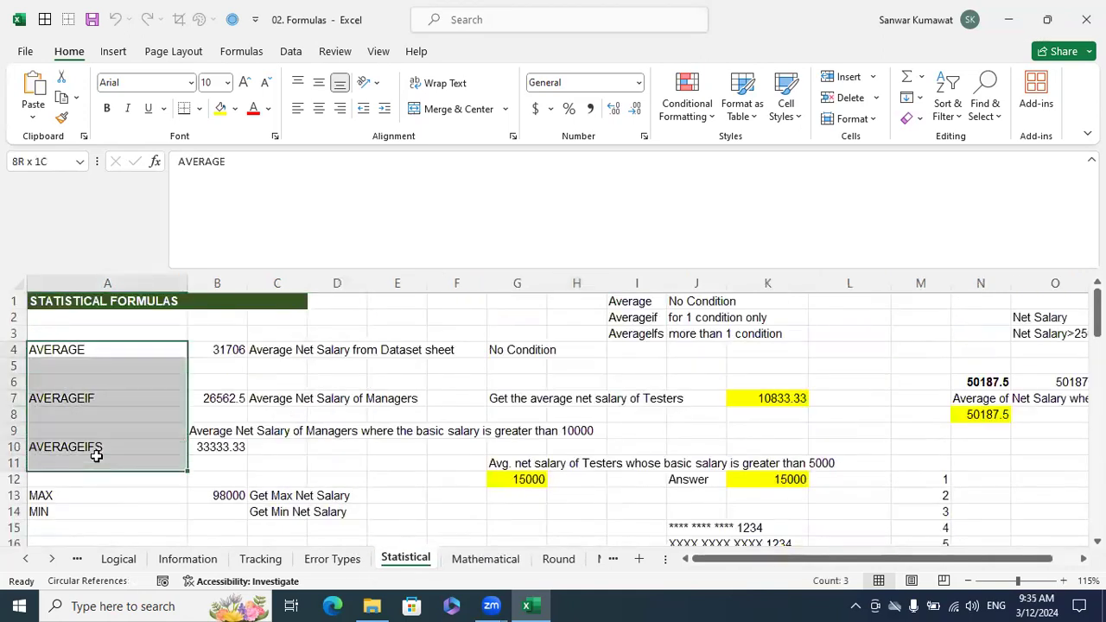
click(101, 349)
click(91, 398)
click(75, 442)
click(141, 340)
drag(142, 339, 111, 446)
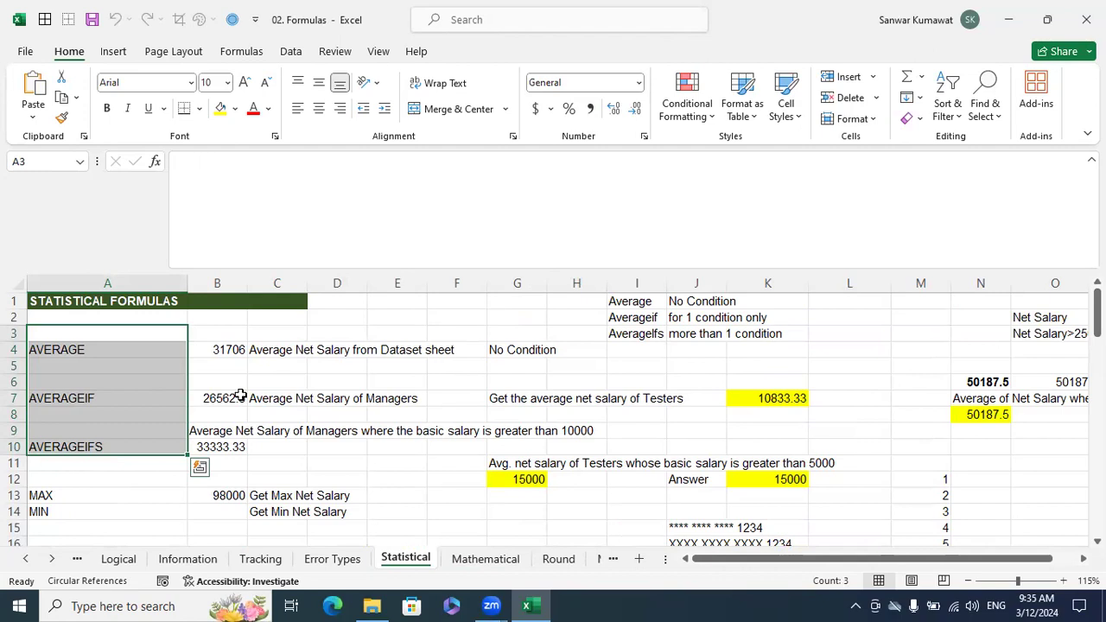
Step: Examine the AVERAGEIF and AVERAGEIFS examples in rows 7 to 10, including the basic salary condition
click(113, 394)
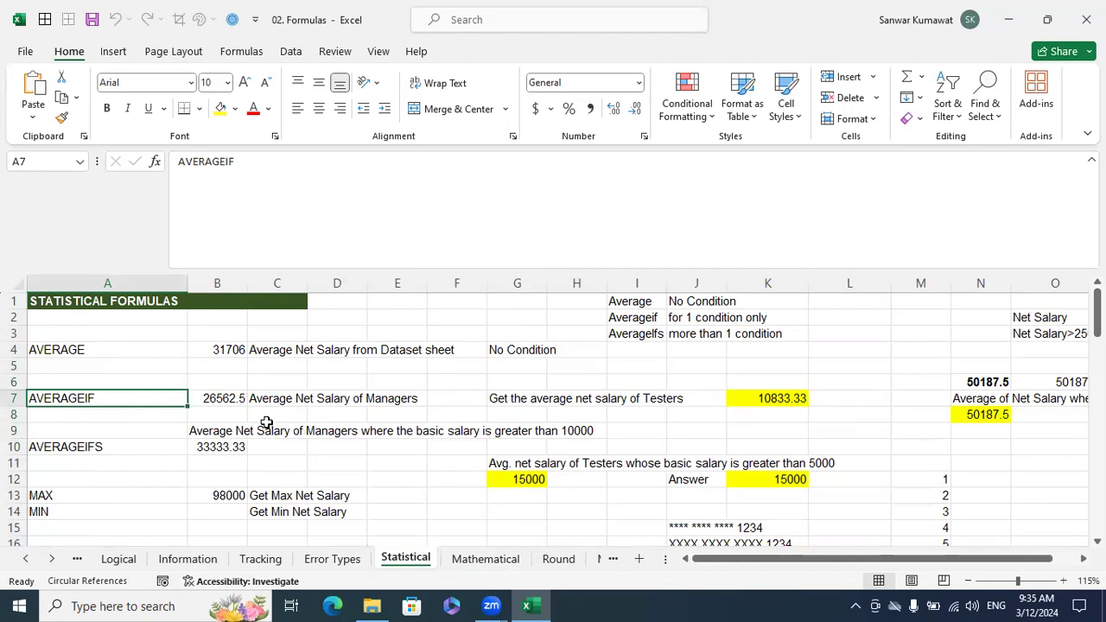
click(200, 418)
drag(158, 404, 227, 399)
drag(110, 445, 207, 435)
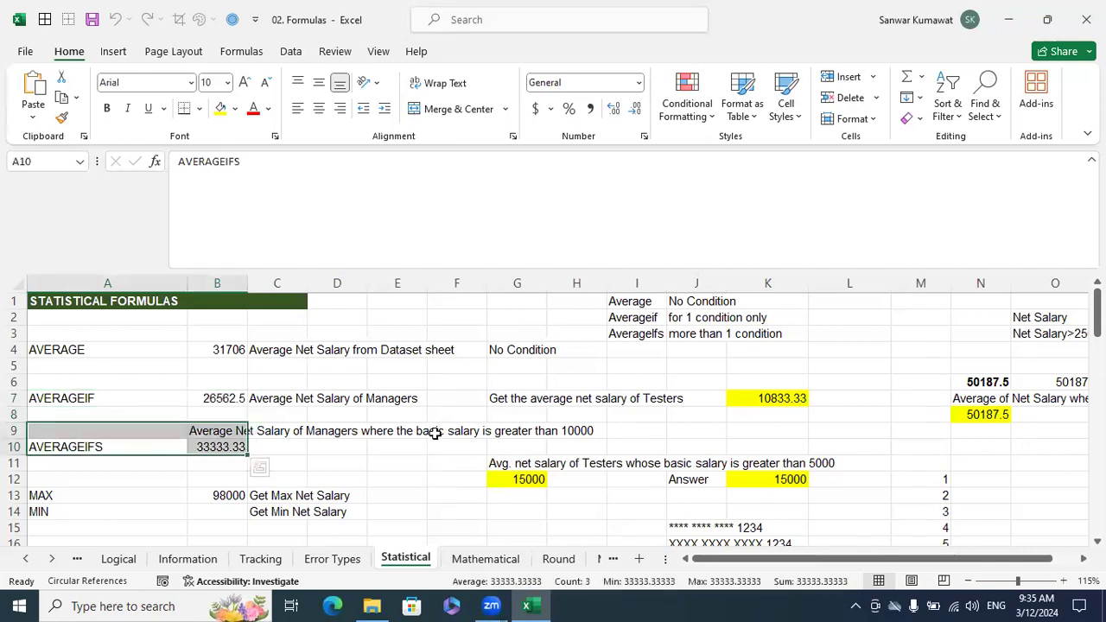
click(435, 434)
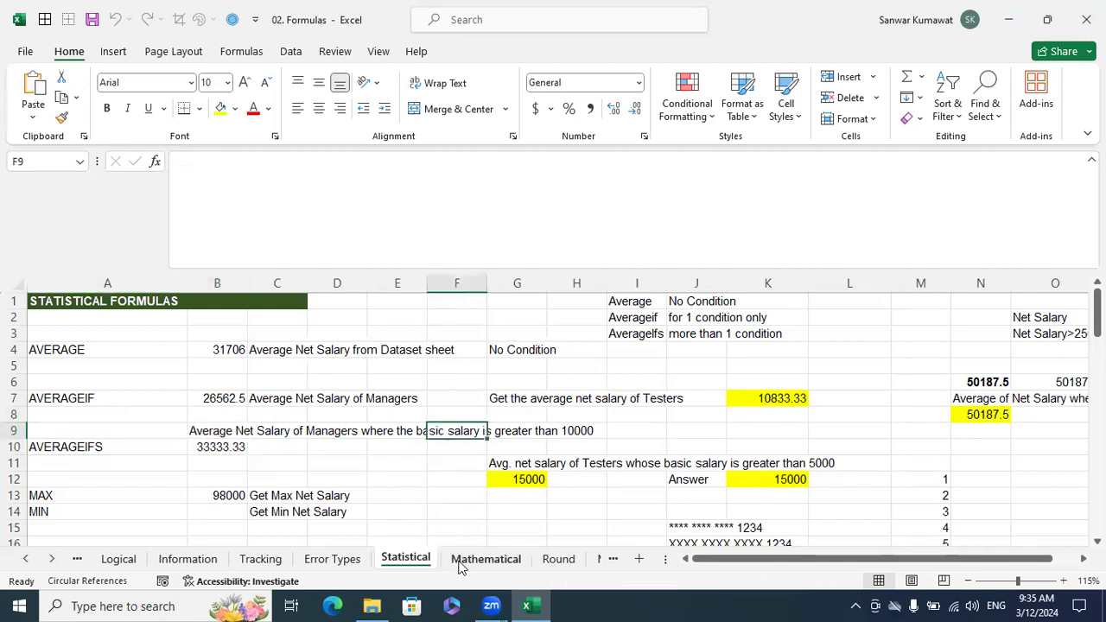
Step: On the Mathematical sheet, review the SUM, SUMIF and SUMIFS labels in A4:A6
click(486, 559)
click(78, 353)
click(78, 368)
click(77, 380)
click(98, 350)
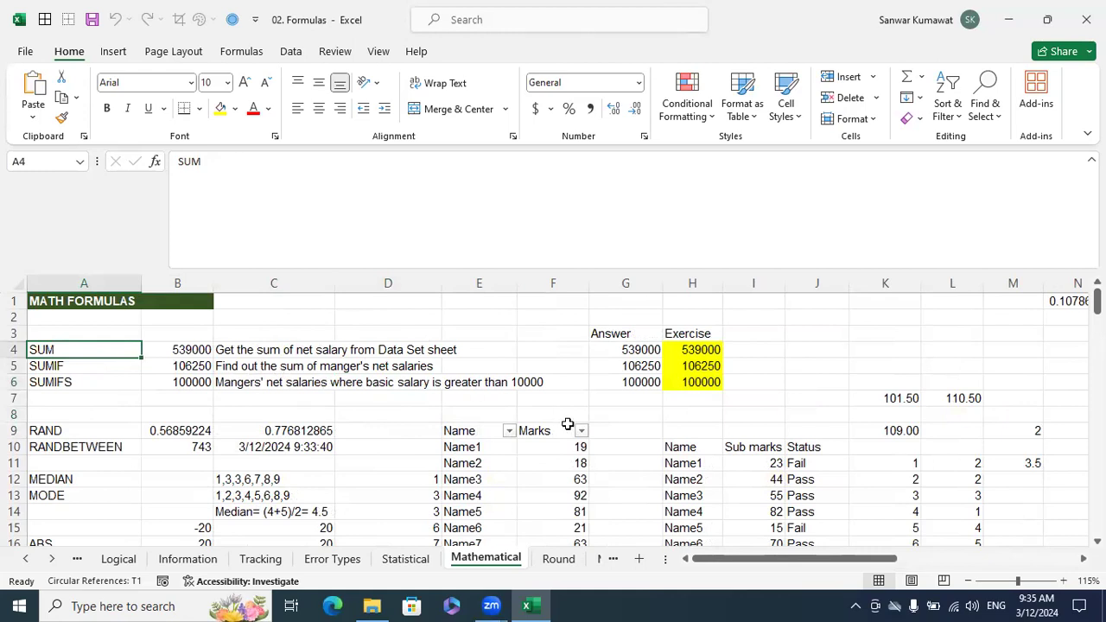
Step: Move the Data Set sheet so it sits directly after the Mathematical sheet
click(219, 498)
click(54, 559)
click(53, 558)
click(53, 558)
click(54, 559)
click(53, 559)
click(469, 558)
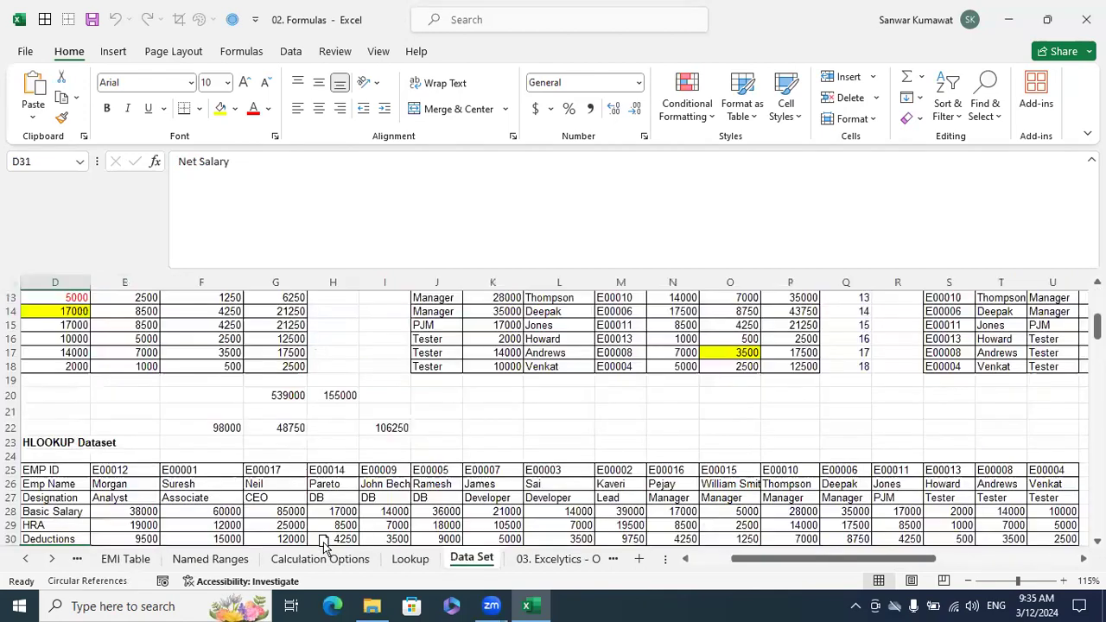
drag(136, 577, 268, 557)
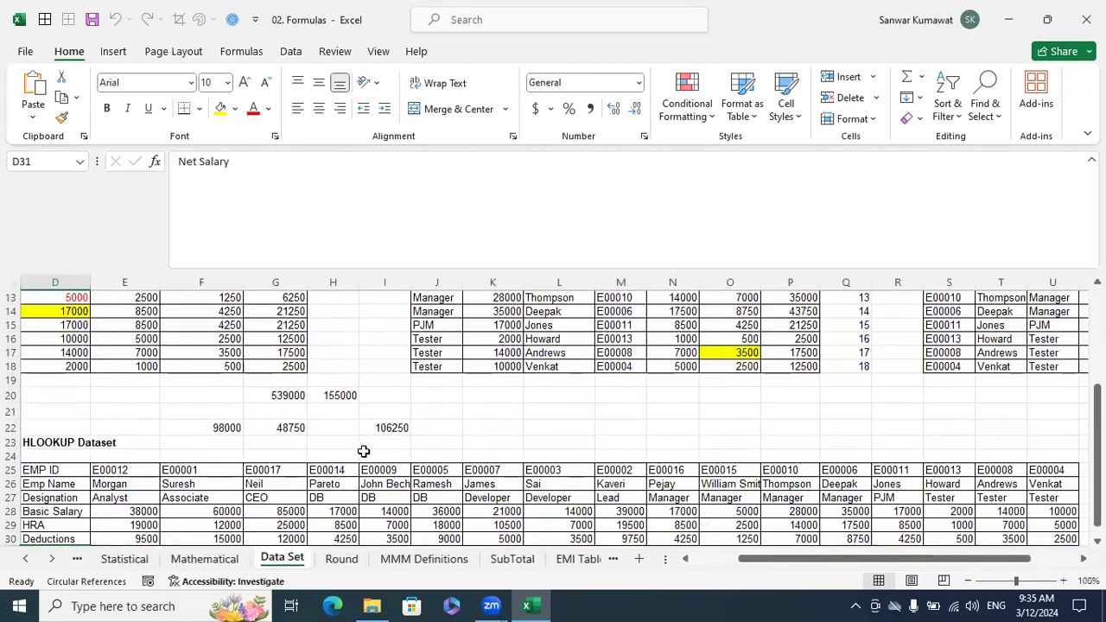
click(370, 454)
scroll(380, 432, up, 4)
Step: Clear the existing SUM, SUMIF and SUMIFS results in B4:B7 of the Mathematical sheet
click(225, 558)
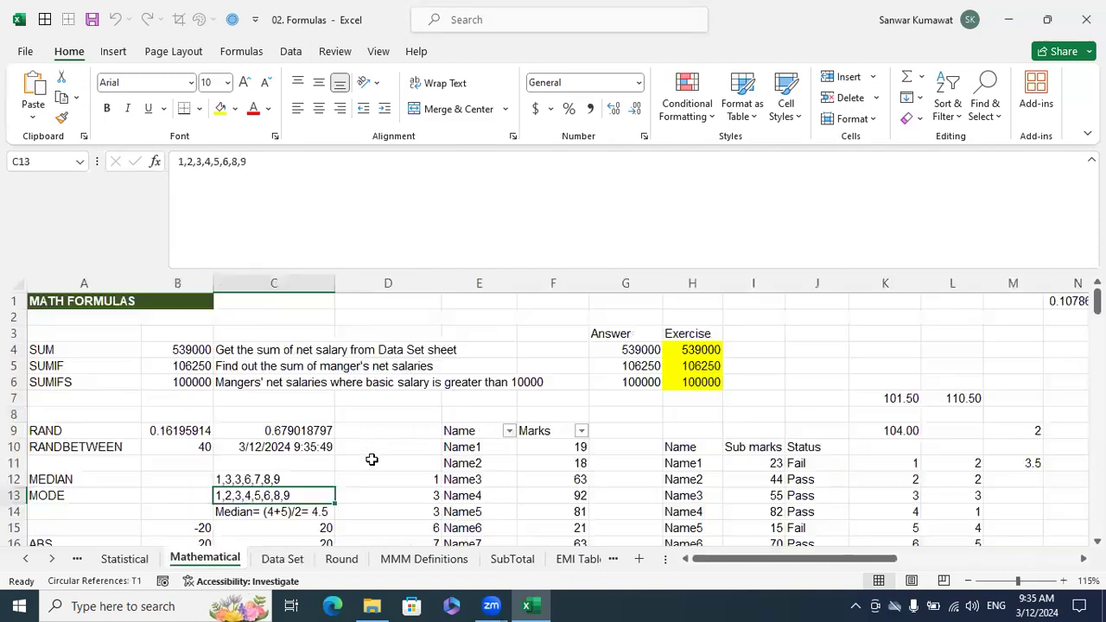
scroll(214, 417, down, 1)
scroll(190, 374, up, 1)
drag(177, 398, 193, 352)
key(Delete)
Step: Enter =SUM('Data Set'!G2:G18) in B4 to total the Net Salary column, and check the finished formula
click(186, 351)
text(=sum)
key(Tab)
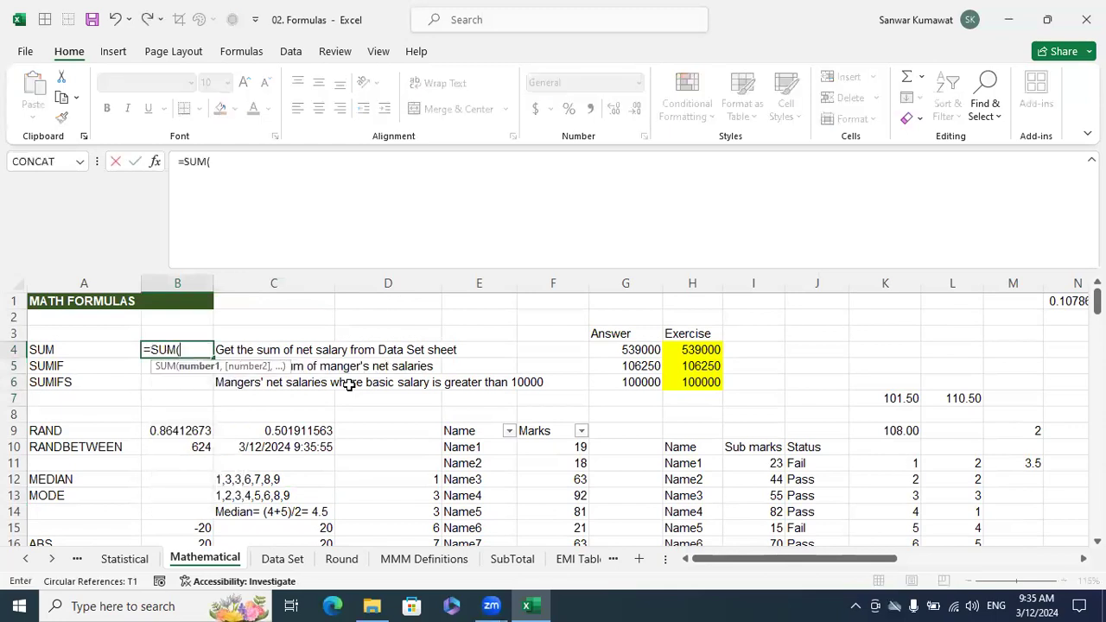
click(292, 559)
click(291, 313)
key(ctrl+shift+Down)
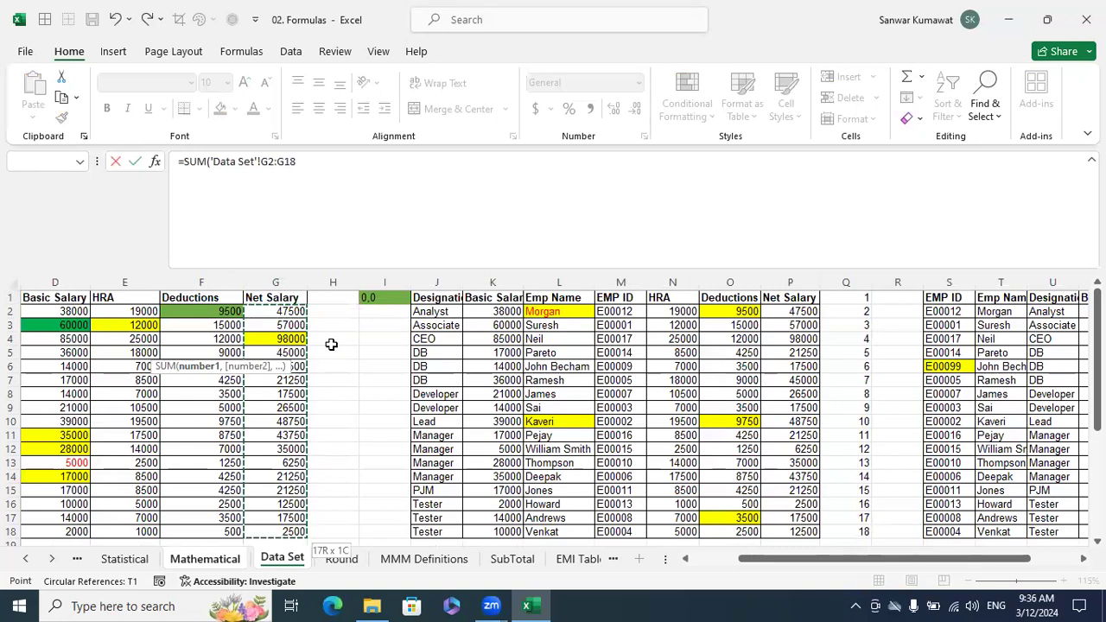
text())
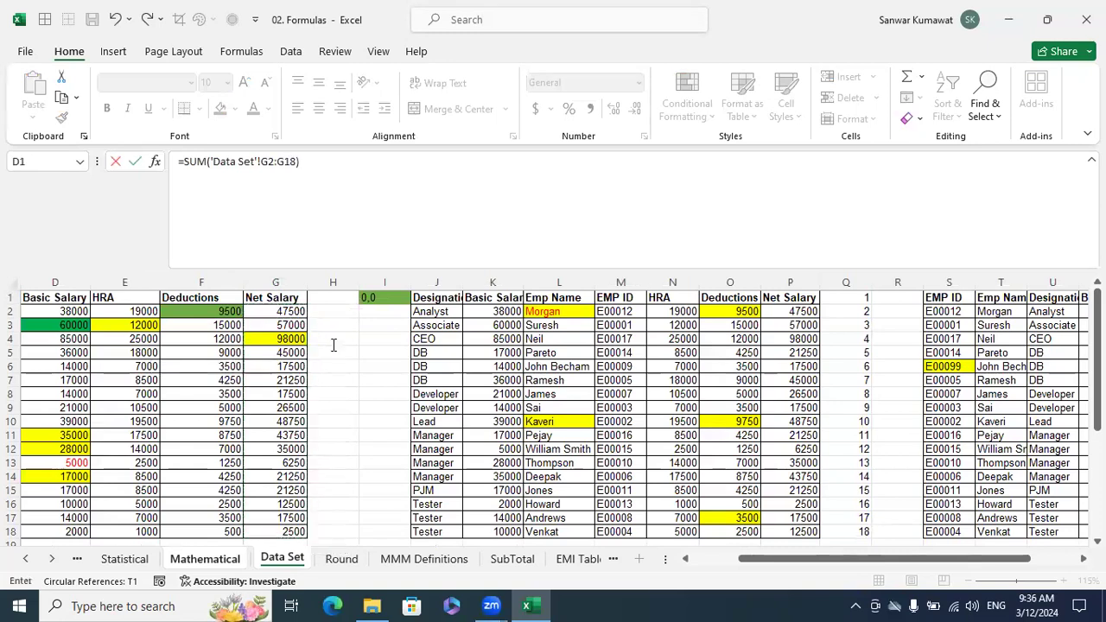
key(Return)
click(188, 349)
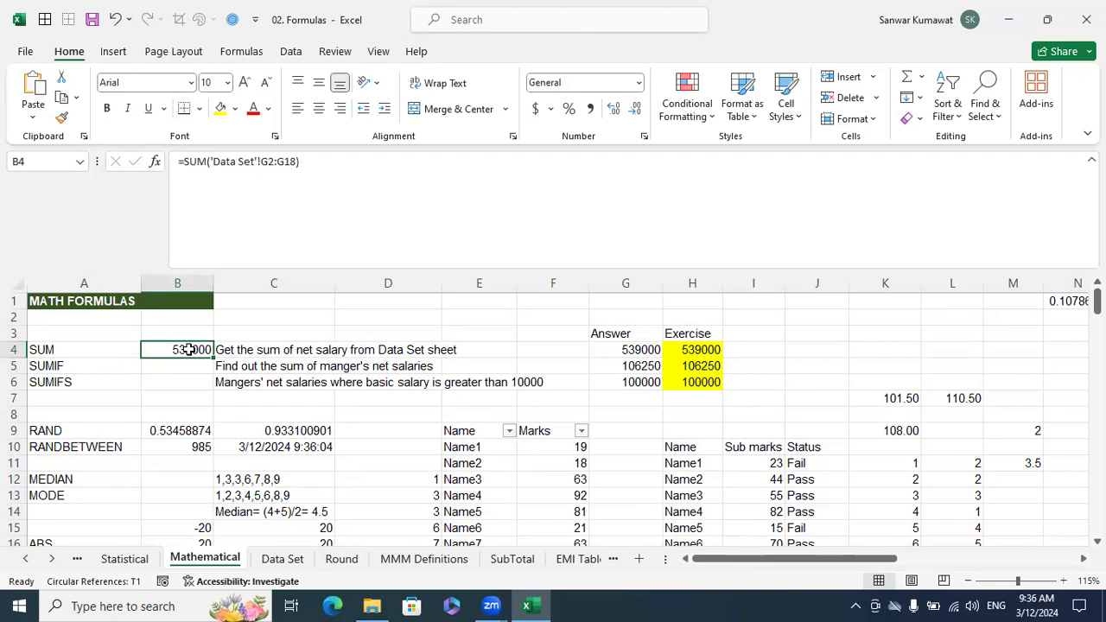
Step: Turn on filters for the header row A1:G1 of the Data Set sheet
click(287, 559)
click(275, 302)
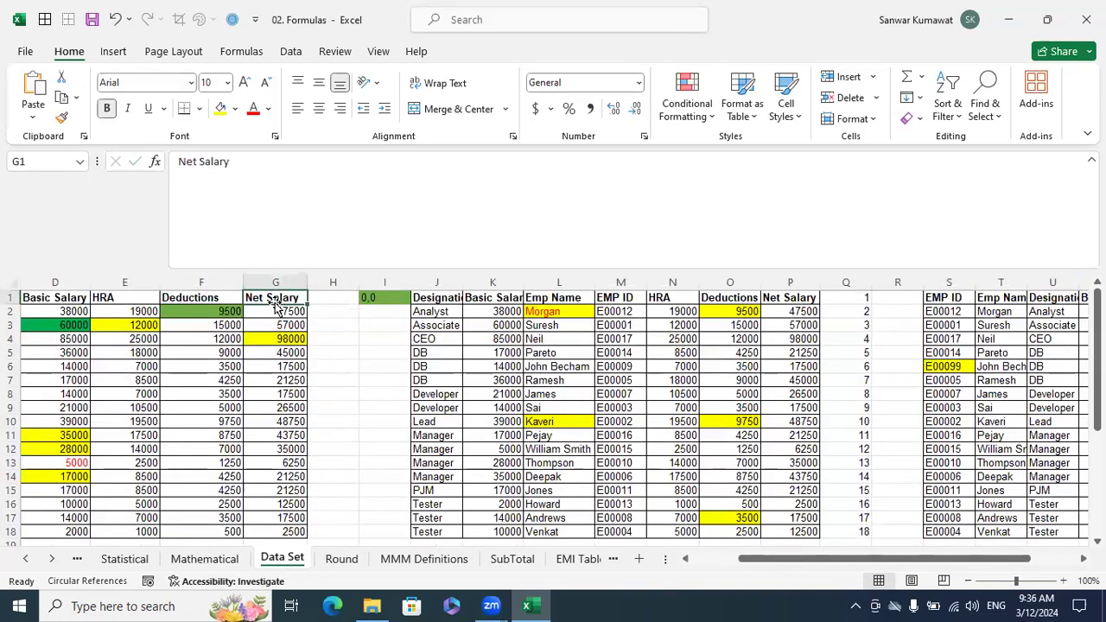
key(ctrl+Home)
key(shift+Right)
key(shift+Right)
key(shift+Right)
key(shift+Right)
key(shift+Right)
key(shift+Right)
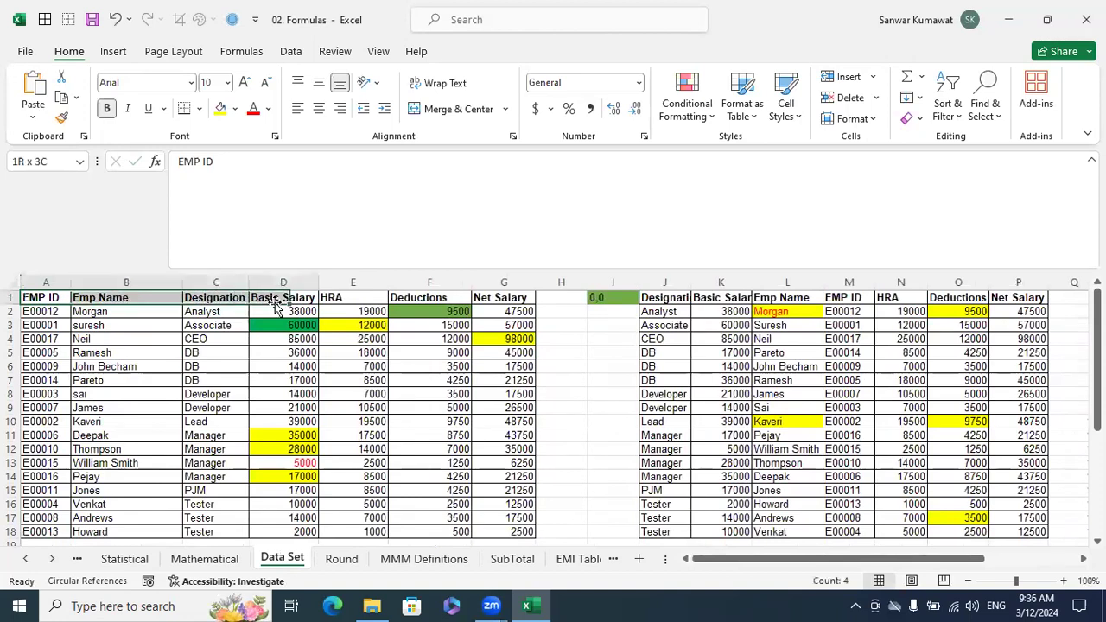
key(ctrl+shift+semicolon)
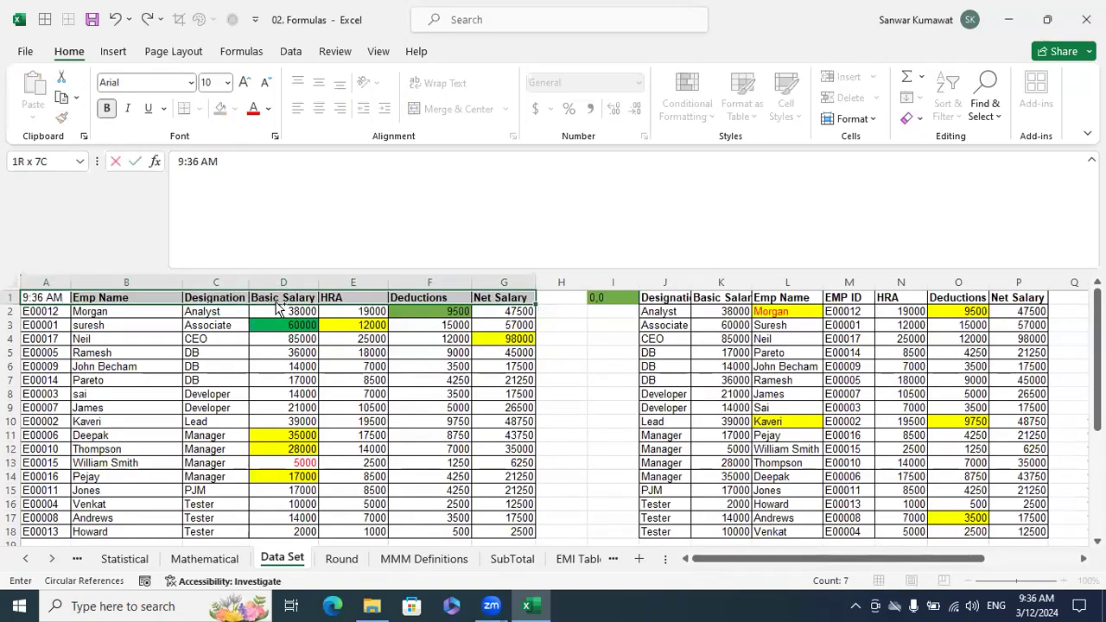
key(Escape)
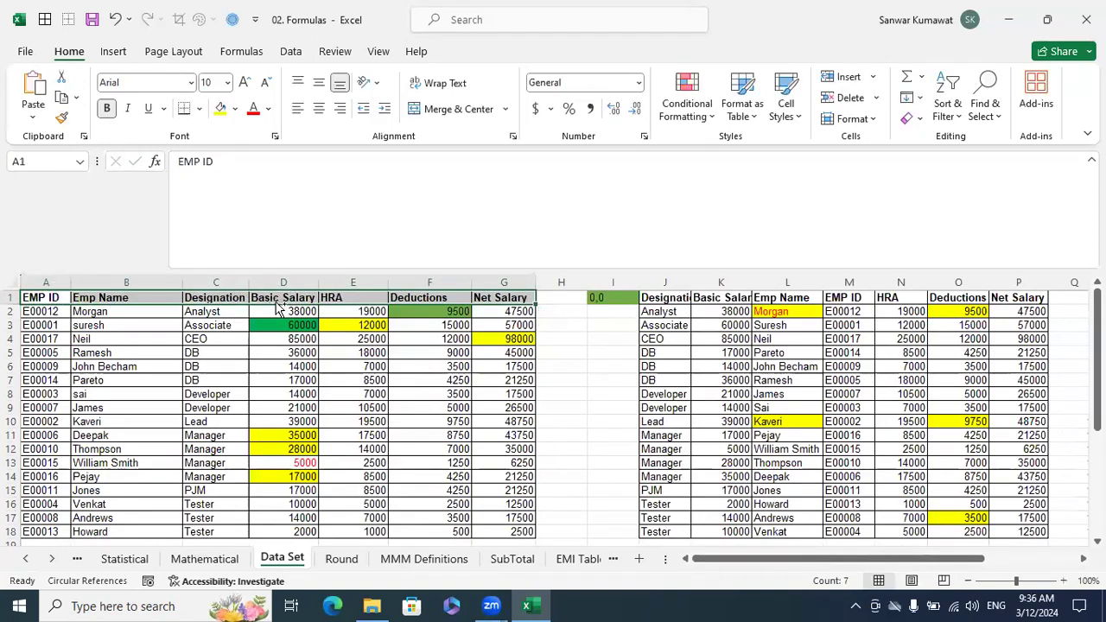
key(ctrl+shift+l)
Step: Set the designation in C2 to Manager, choosing it from the column's existing entries
key(Right)
key(Right)
key(Down)
key(alt+Down)
key(Down)
key(Down)
key(Down)
key(Down)
key(Down)
key(Up)
key(Up)
key(Up)
key(Up)
key(Up)
key(Up)
key(Down)
key(Down)
key(Down)
key(Down)
key(Down)
key(Return)
key(Right)
key(Right)
key(Left)
key(Right)
key(Left)
key(Left)
key(Up)
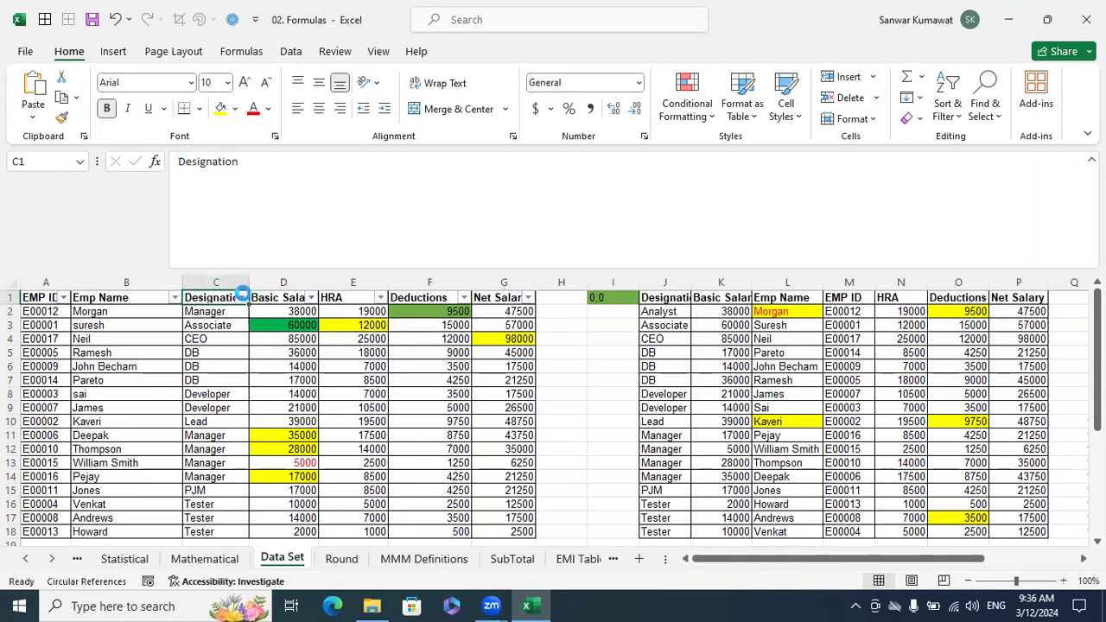
Step: Filter the Designation column to Manager and check the sum of the filtered Net Salary values in G2:G14
click(242, 297)
click(93, 420)
click(82, 508)
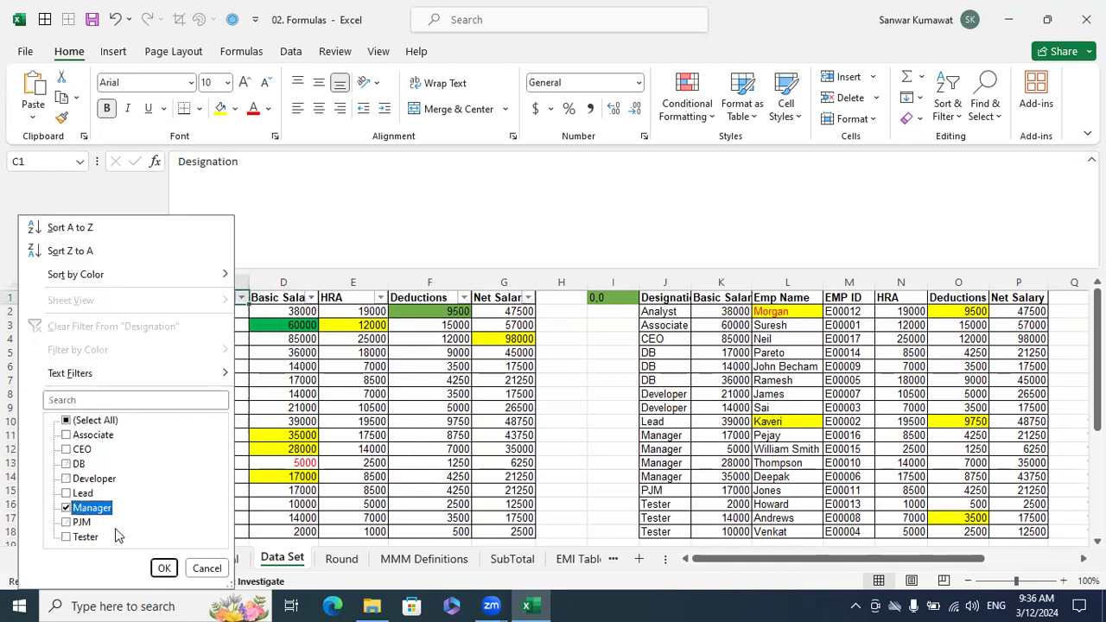
click(164, 568)
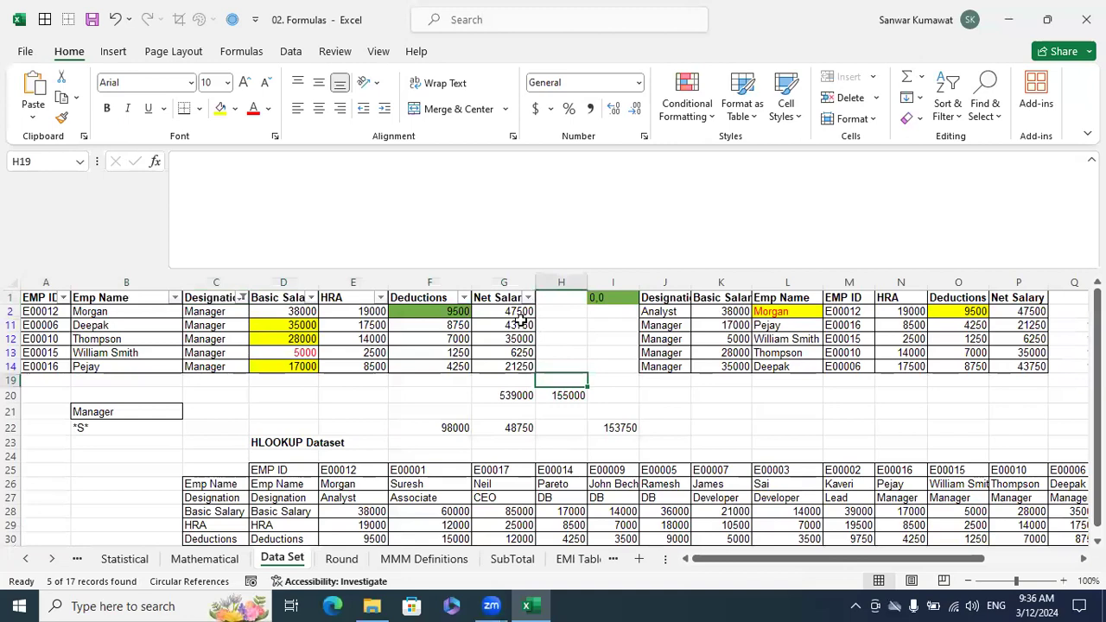
drag(519, 313, 520, 372)
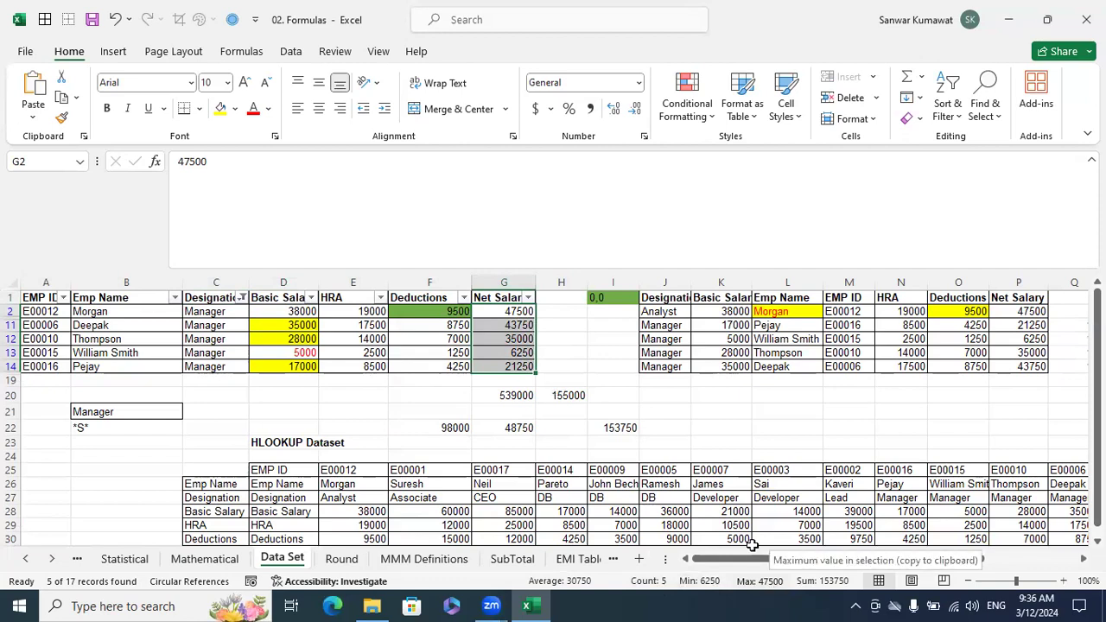
click(393, 396)
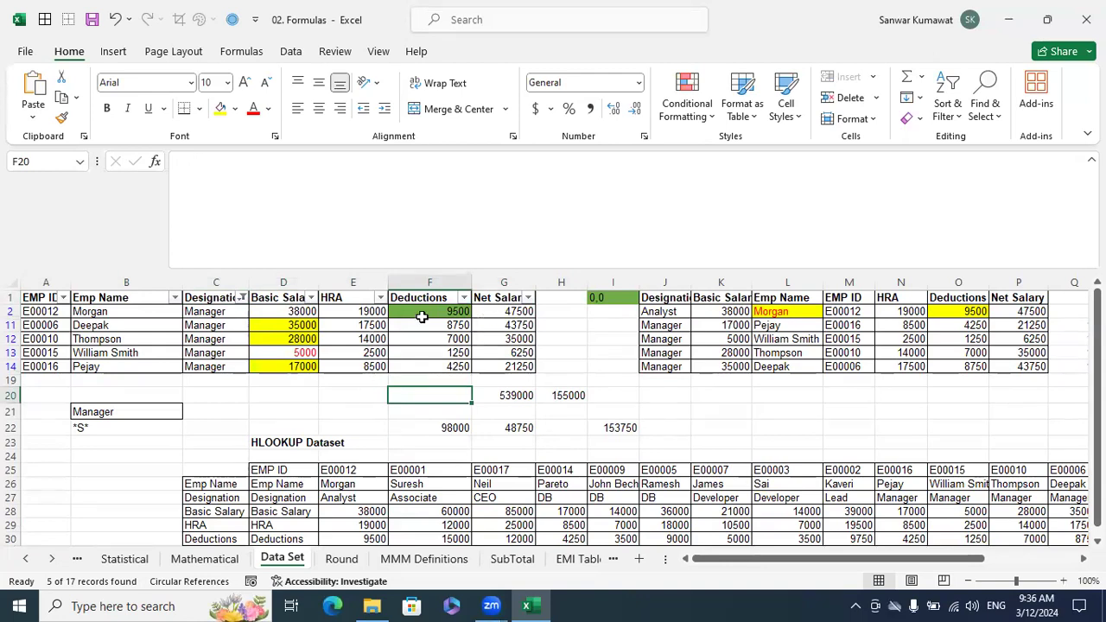
Step: Clear the Designation filter and look over the full salary table
click(243, 297)
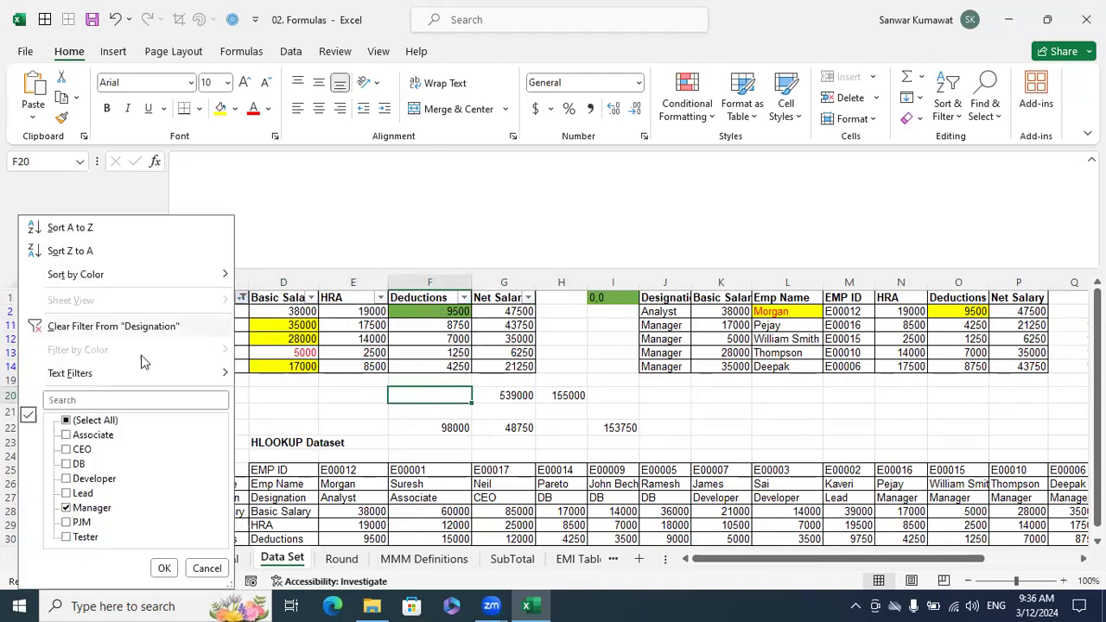
click(138, 328)
click(285, 382)
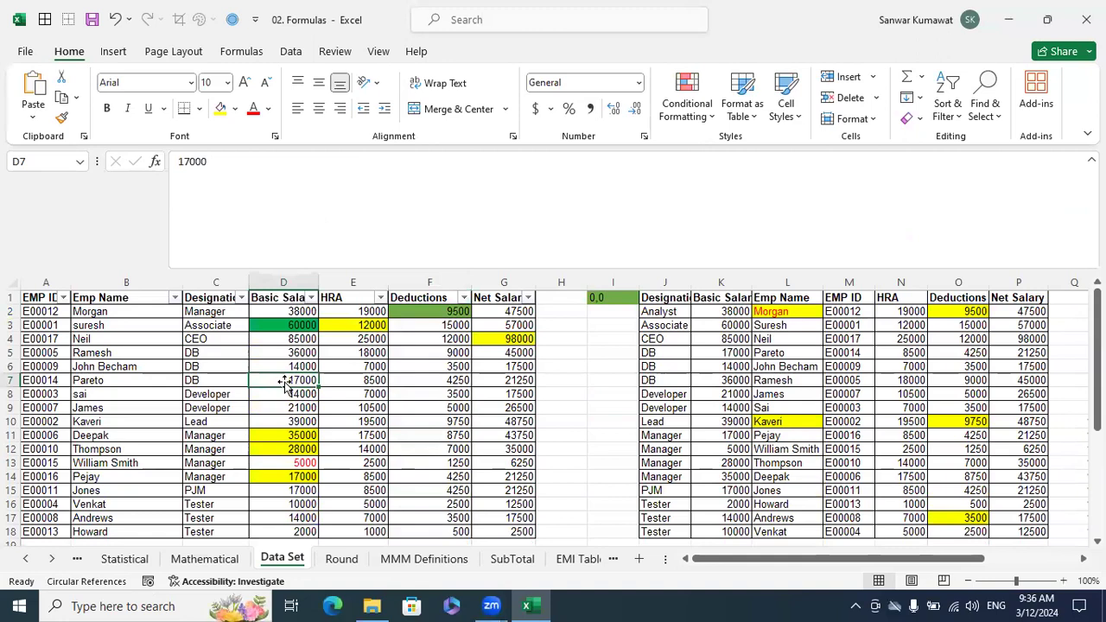
scroll(285, 383, down, 1)
scroll(266, 390, up, 1)
Step: Change the designation in C2 to DB
click(236, 312)
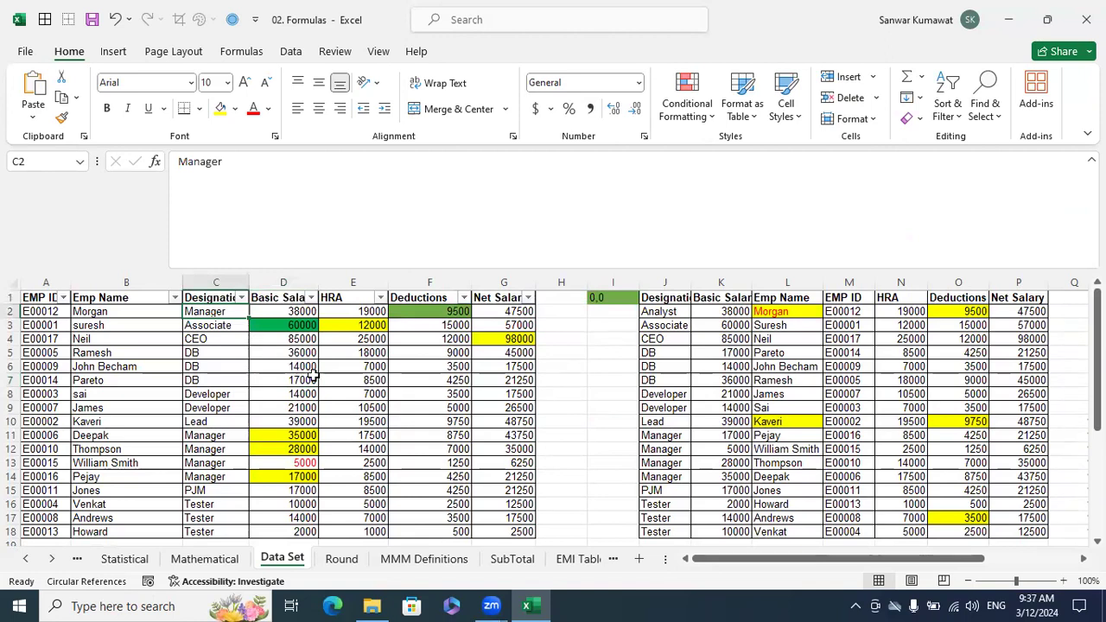
text(D)
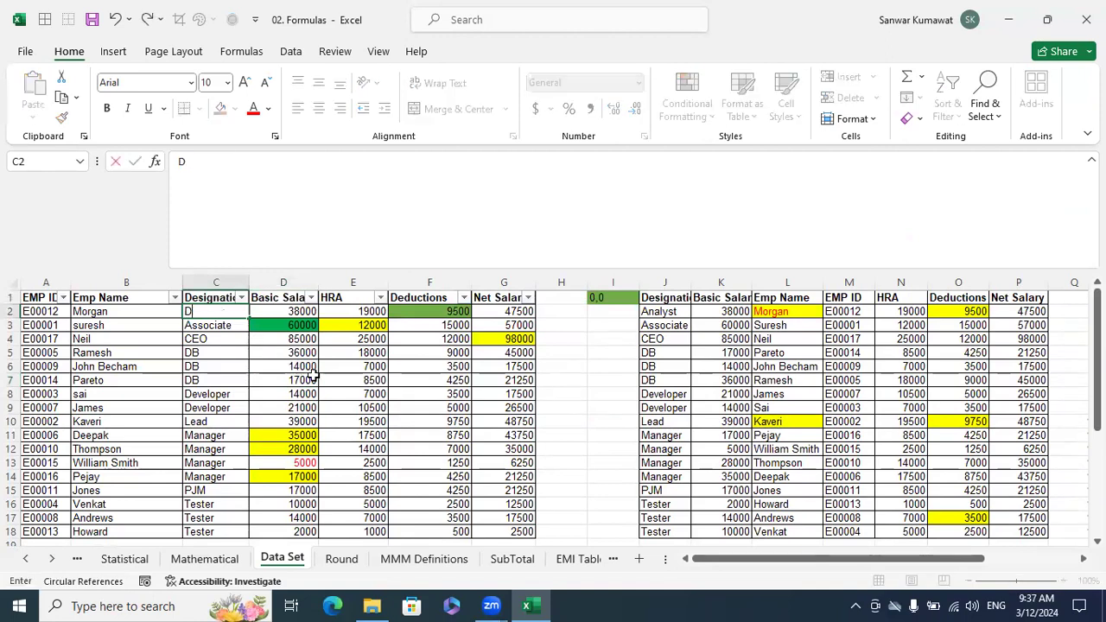
text(B)
key(Return)
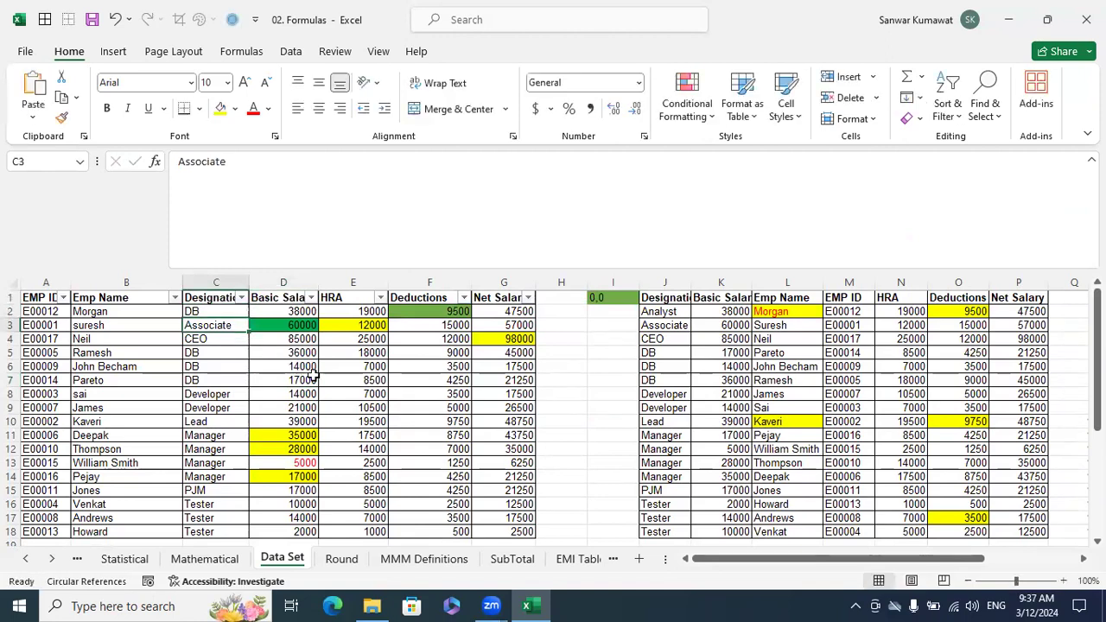
Step: Filter Designation to Manager again and check the sum of the Net Salary values in G11:G14
click(242, 298)
click(96, 421)
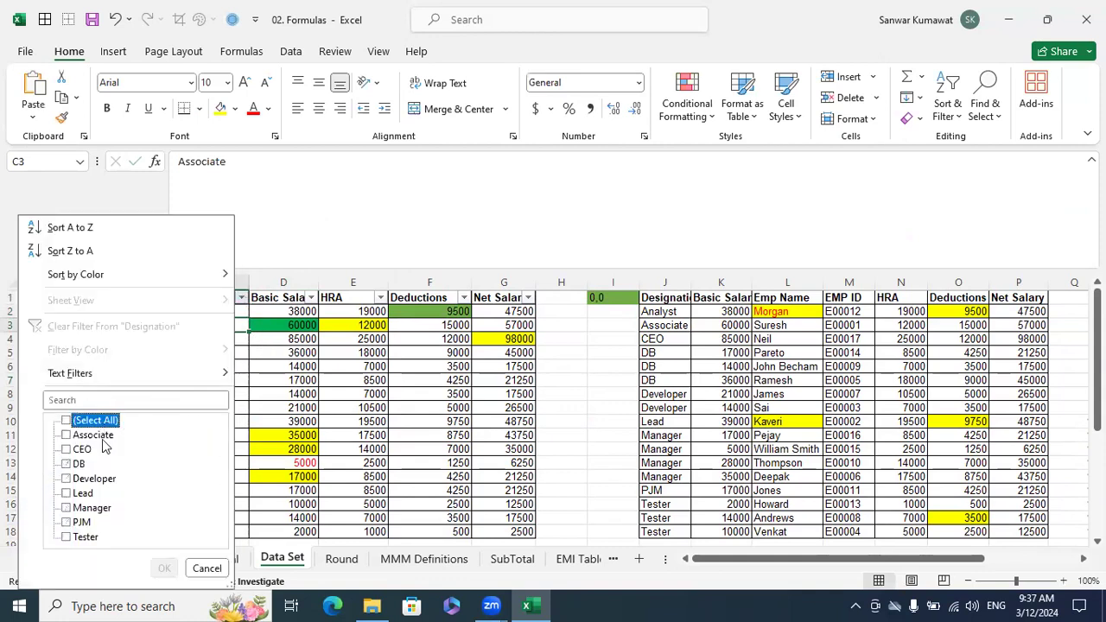
click(101, 507)
click(164, 568)
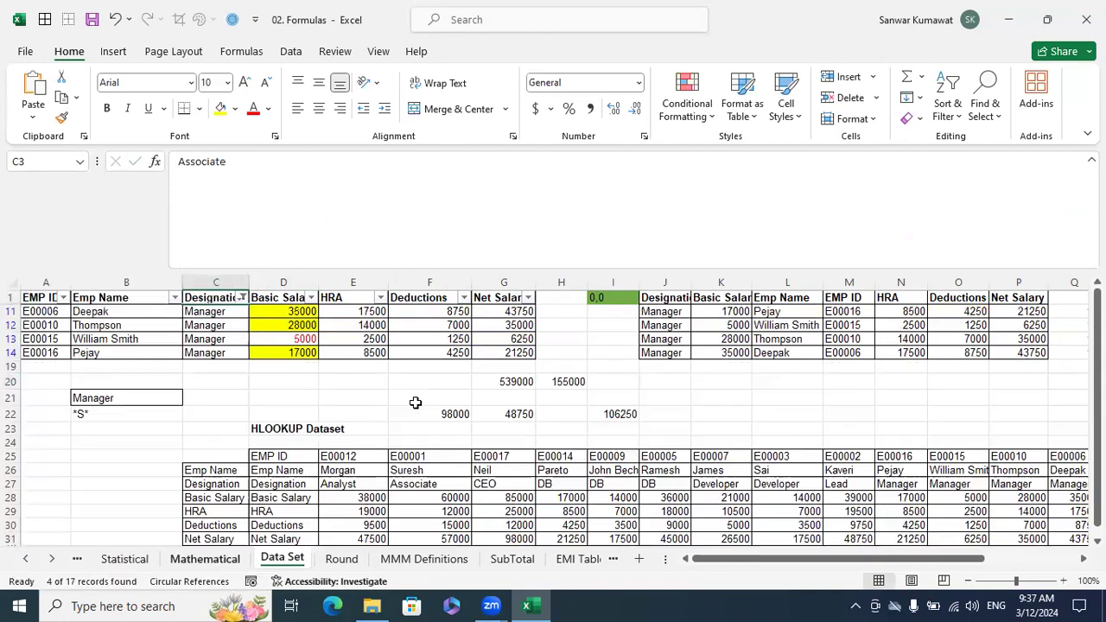
click(418, 400)
drag(511, 313, 514, 354)
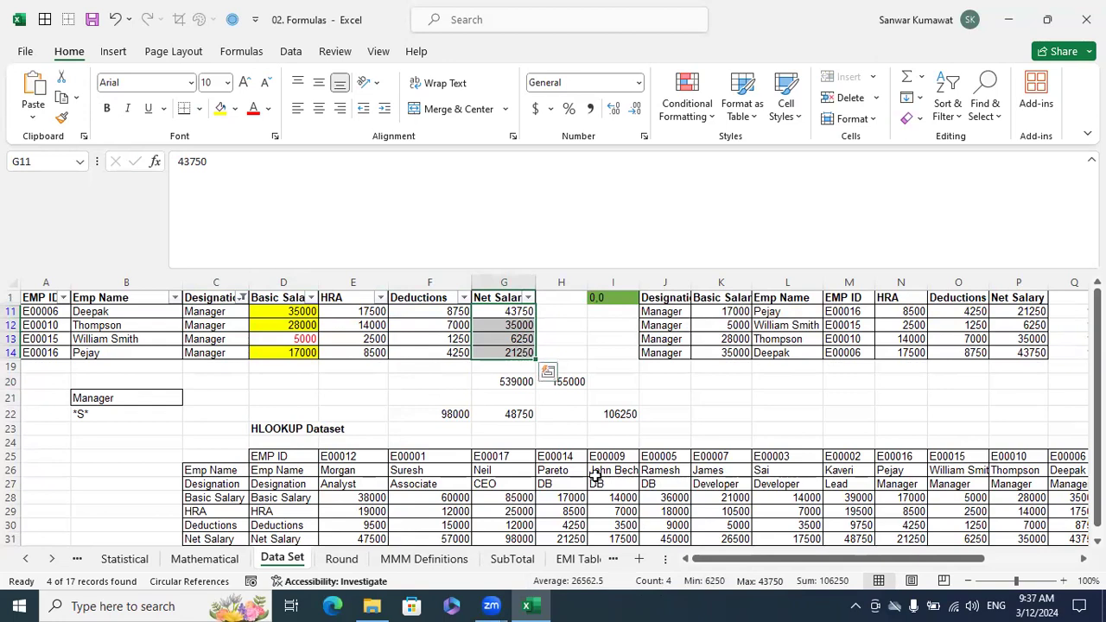
click(568, 350)
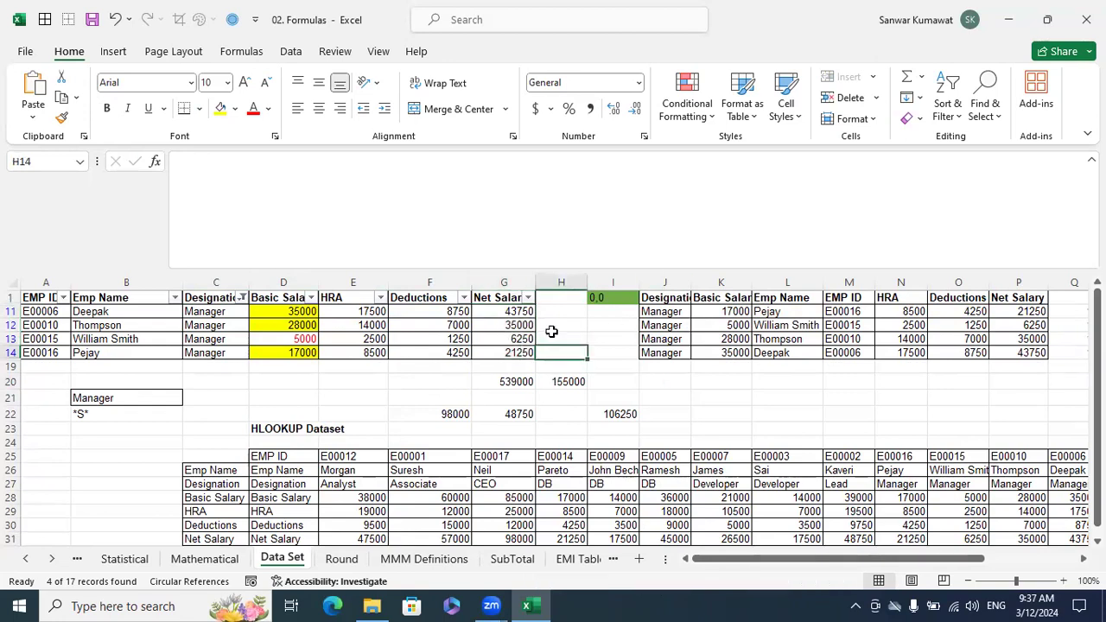
Step: Clear the filter from the Designation column to show all employee rows again
click(243, 298)
click(113, 326)
click(306, 366)
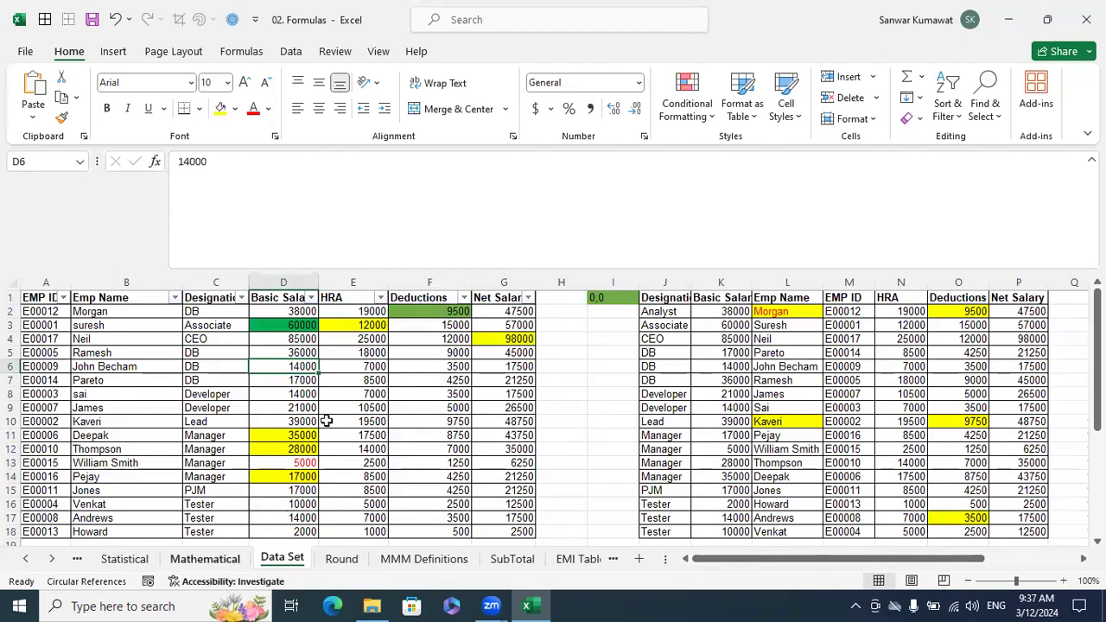
Step: Start a SUMIF formula in B5 of the Mathematical sheet with Data Set designations C1:C18 as the criteria range
key(ctrl+Page_Up)
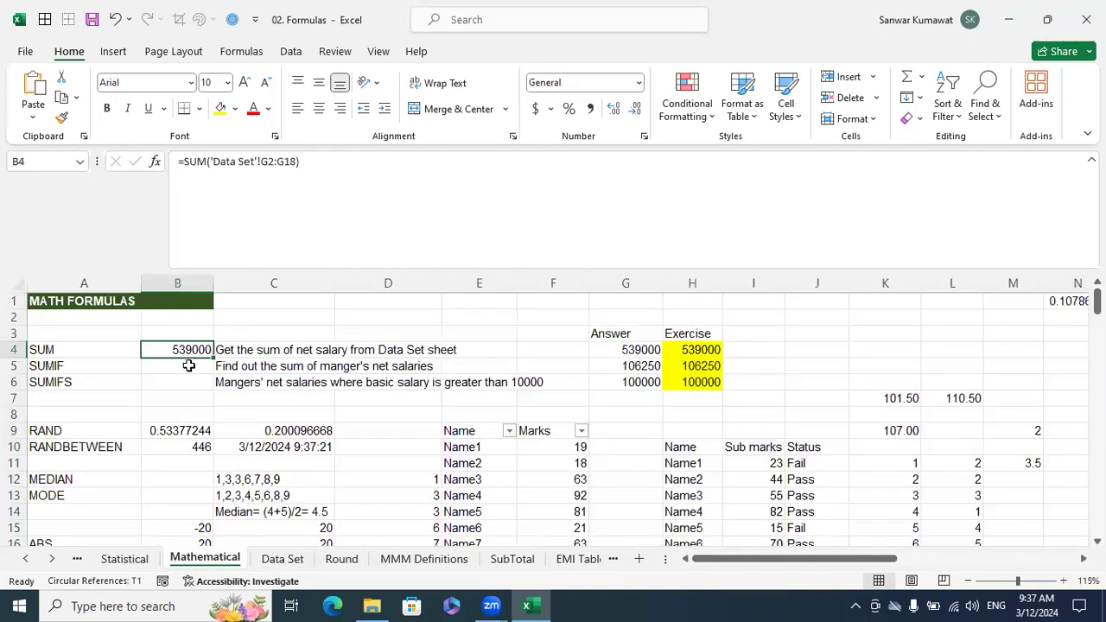
click(189, 365)
text(=sumif)
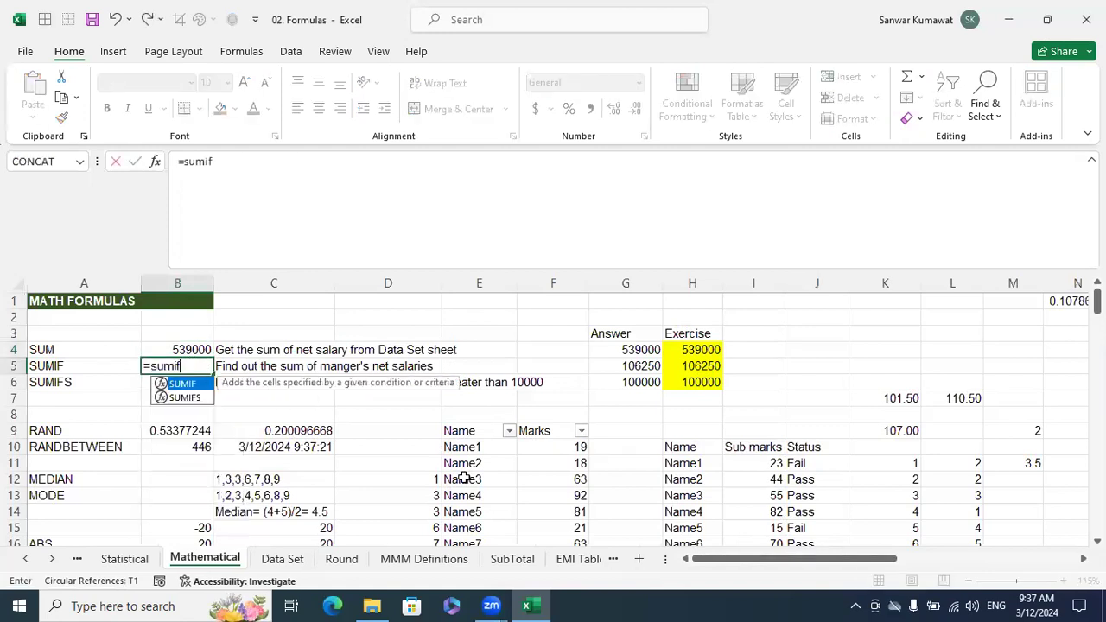
key(Tab)
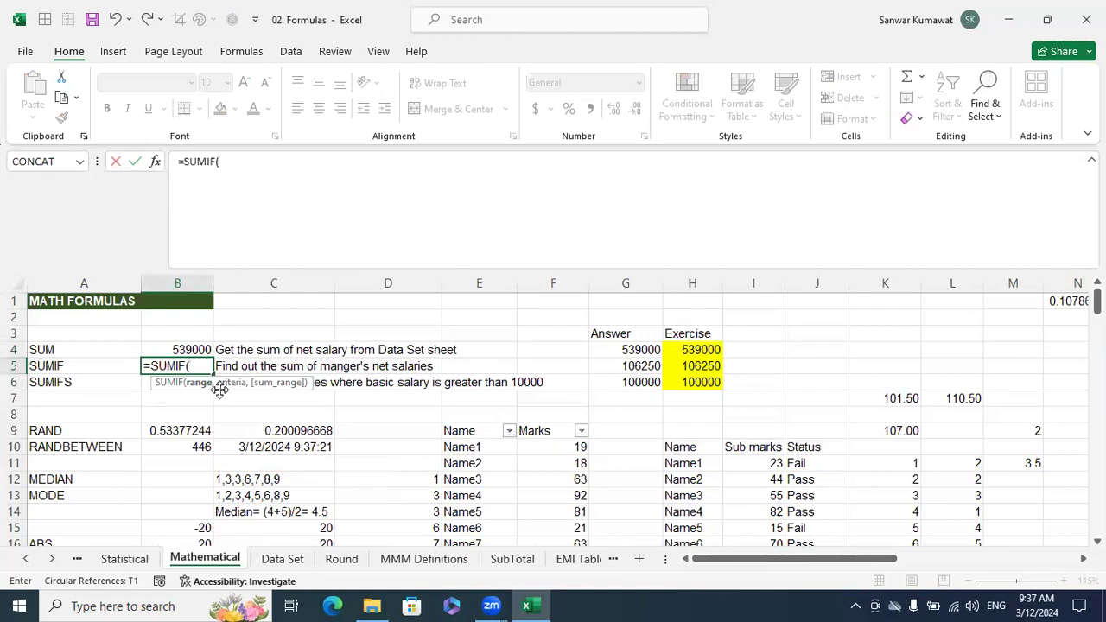
click(283, 557)
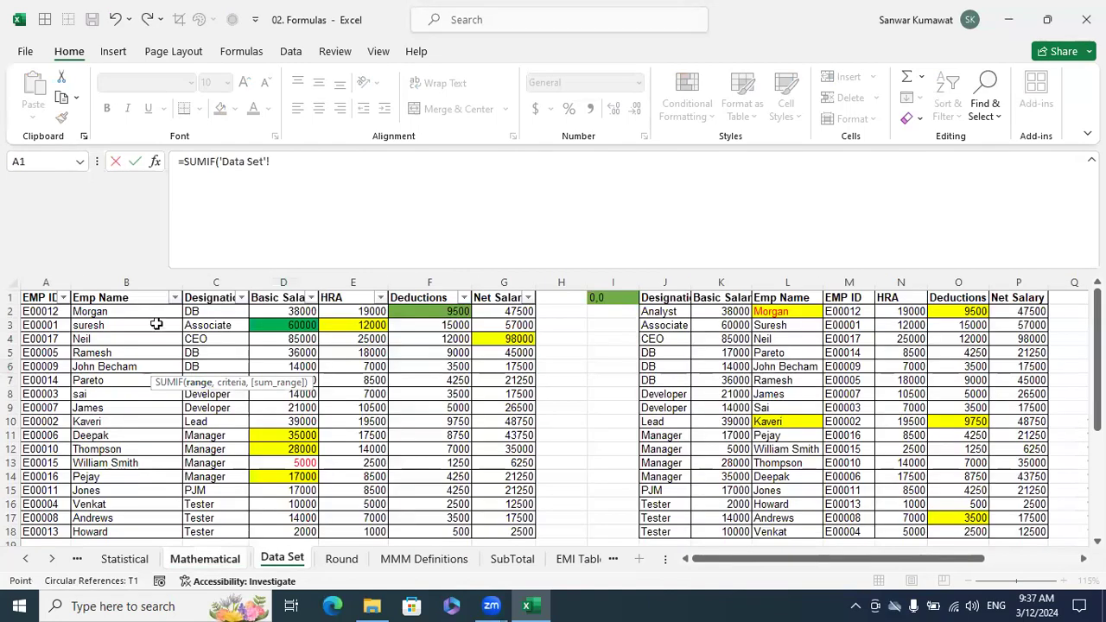
drag(216, 297, 200, 530)
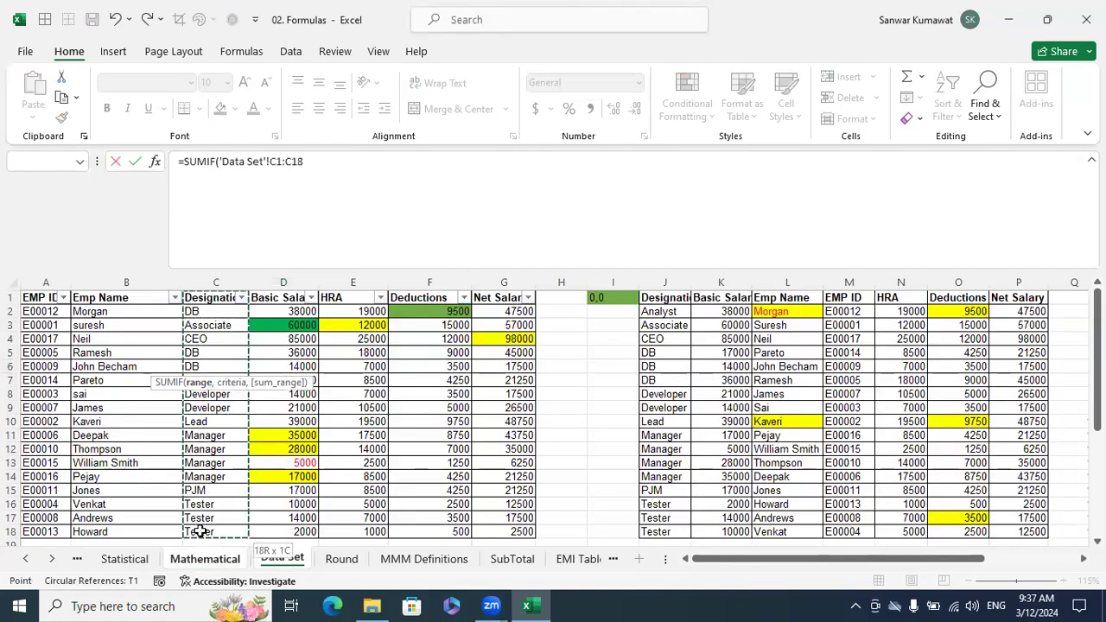
scroll(420, 418, down, 1)
scroll(420, 418, down, 1)
scroll(420, 418, up, 2)
Step: Complete the SUMIF formula with the criterion "Manager" and Data Set net salaries G1:G18 as the sum range
text(,"Manag)
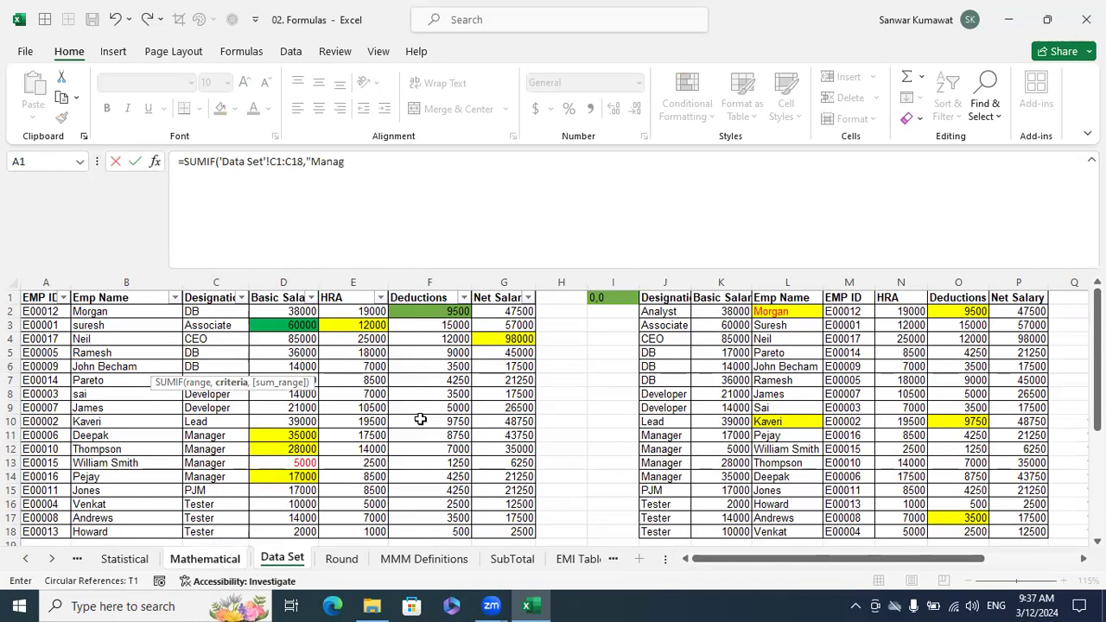
text(er",)
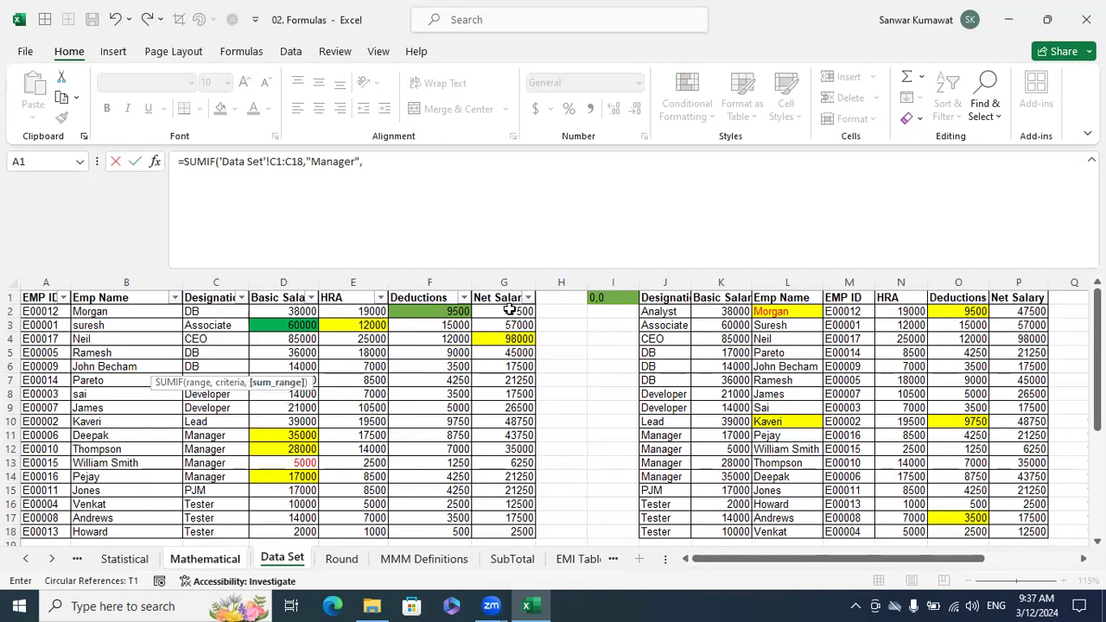
drag(505, 297, 496, 531)
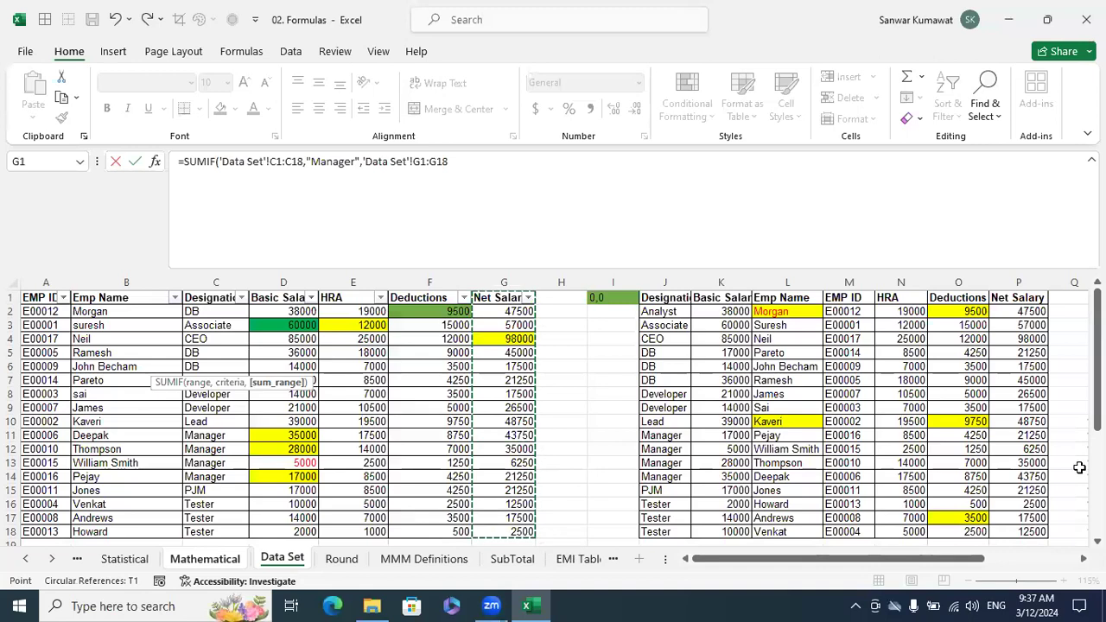
key(Return)
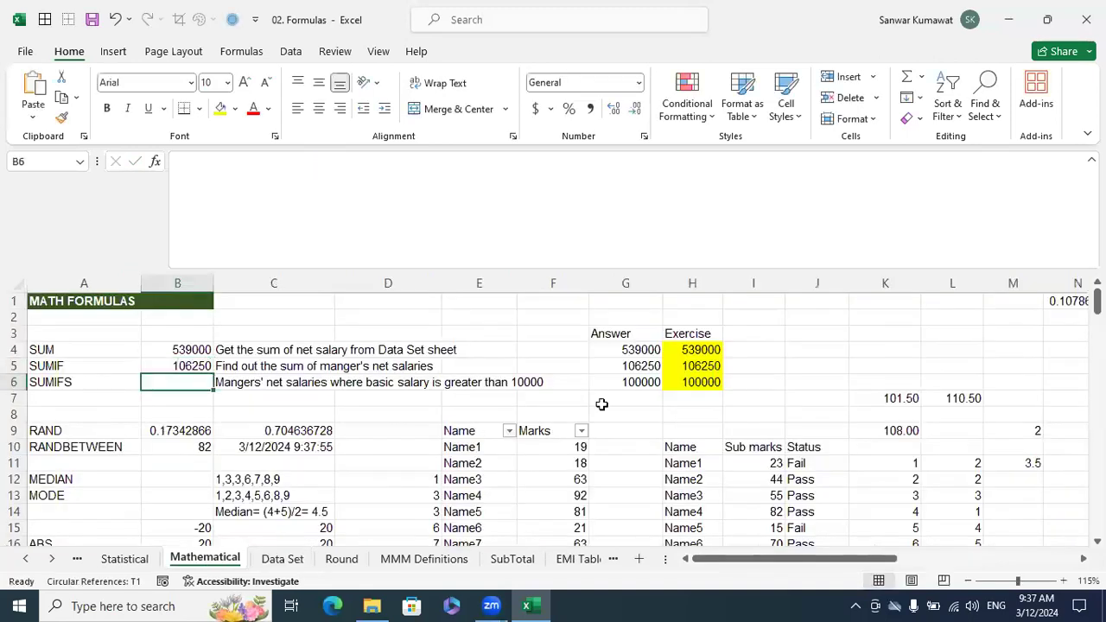
click(197, 364)
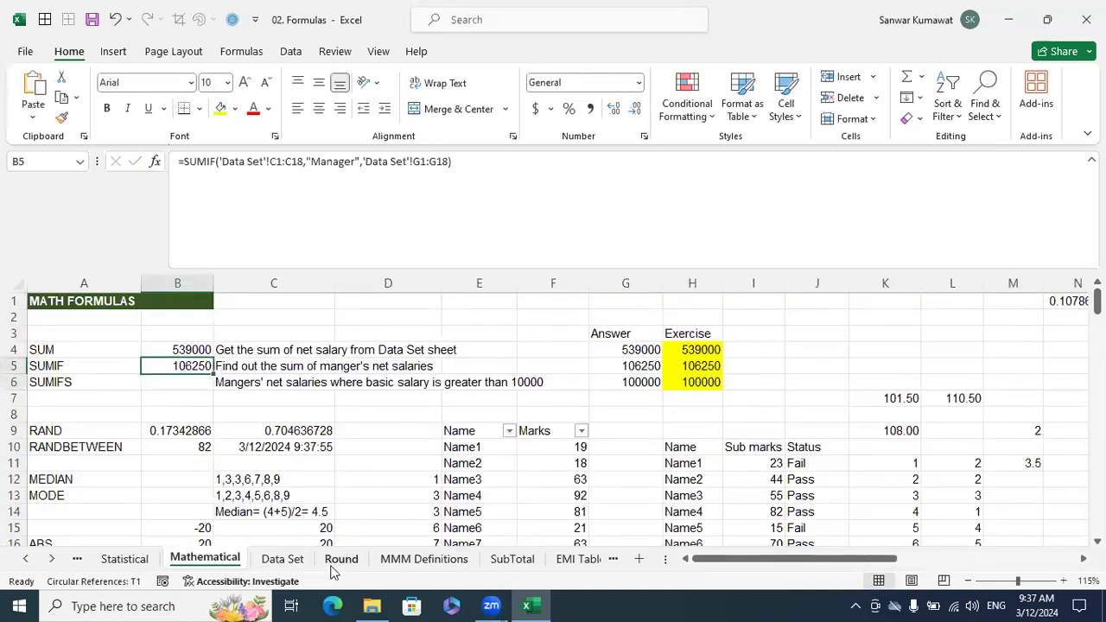
Step: Check the sum of the managers' net salaries in G11:G14 on the Data Set sheet
click(294, 559)
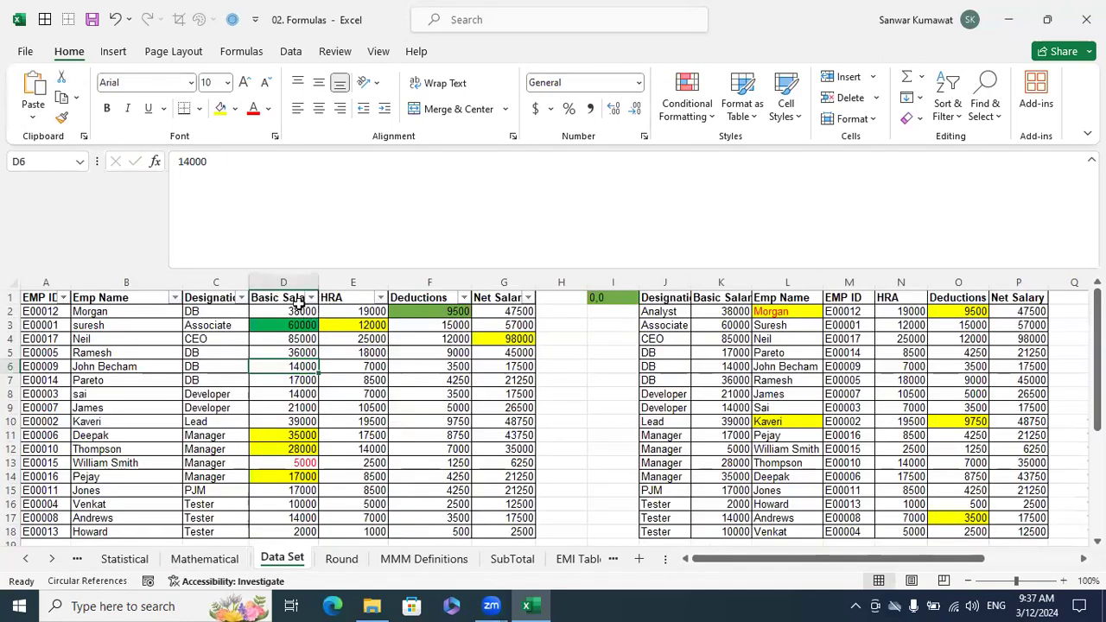
scroll(303, 388, down, 1)
click(514, 394)
drag(511, 427, 514, 437)
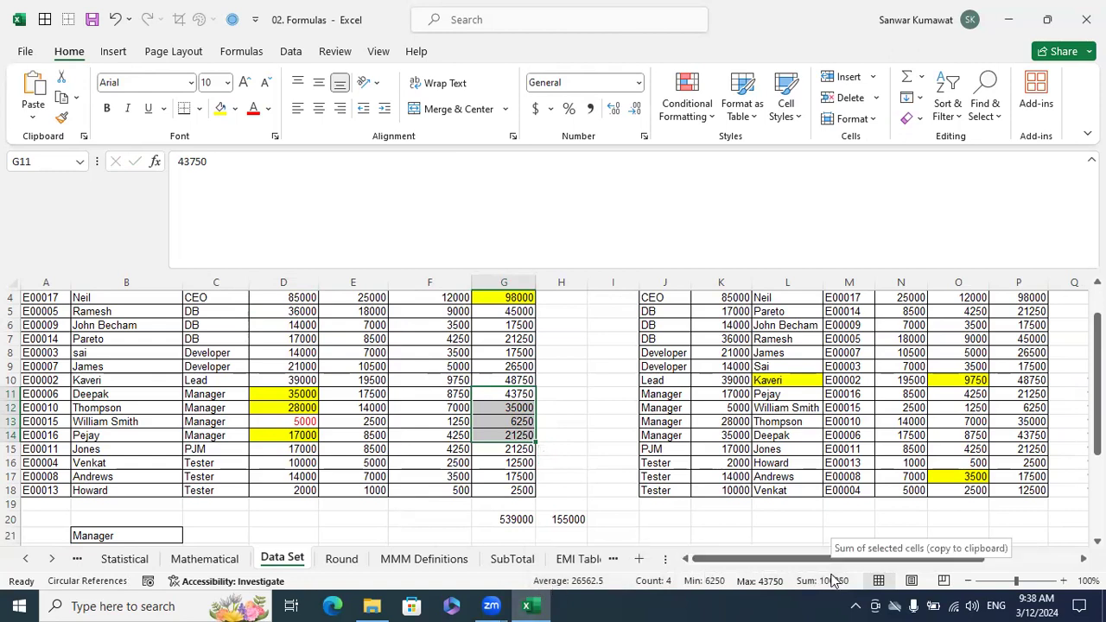
click(429, 490)
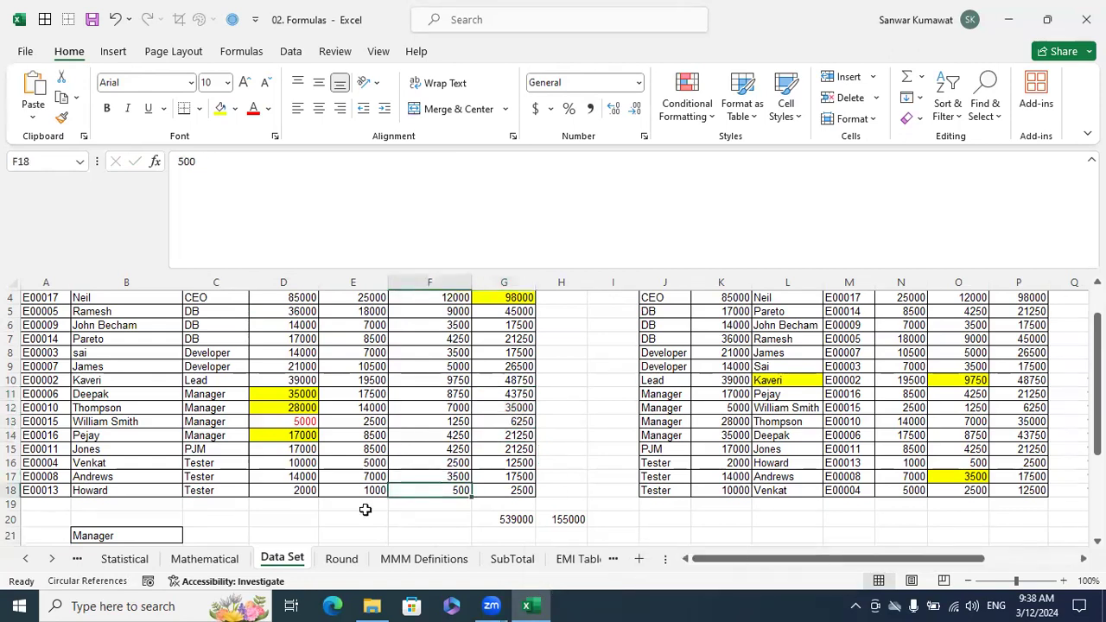
Step: Review the SUMIFS task in row 6 of the Mathematical sheet against the AVERAGEIFS example in row 10 of the Statistical sheet
click(205, 559)
click(181, 385)
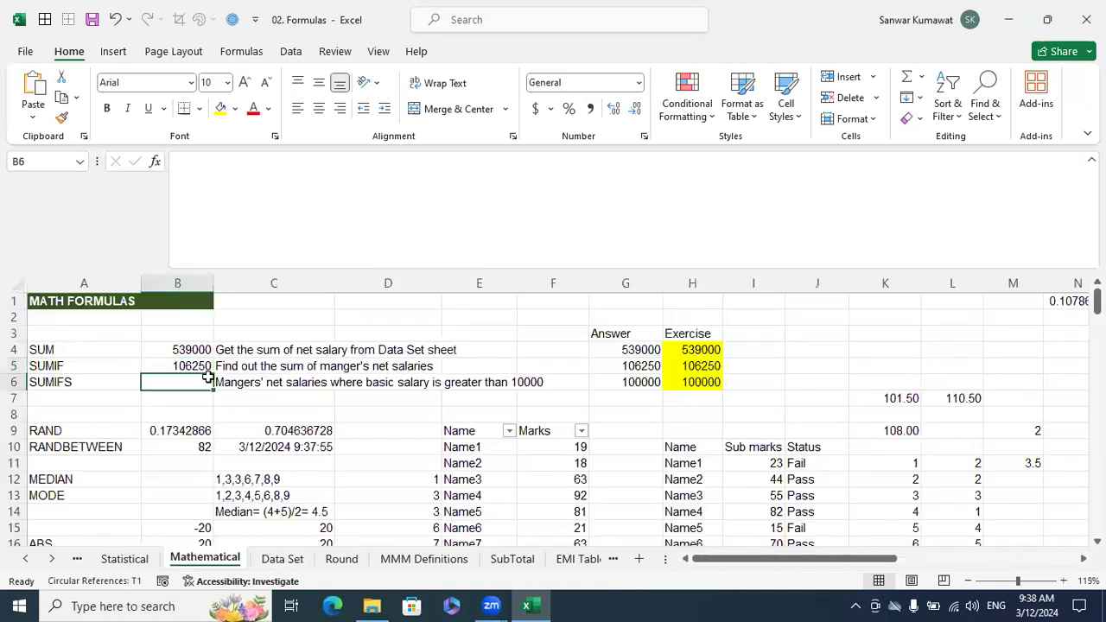
click(223, 385)
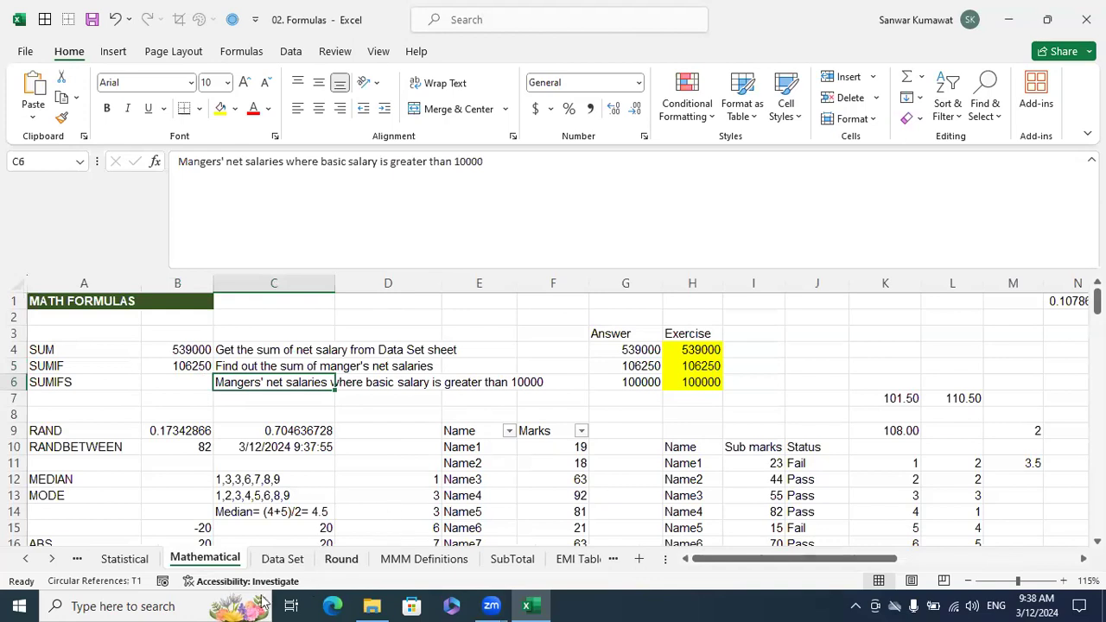
key(ctrl+Page_Up)
drag(98, 447, 215, 445)
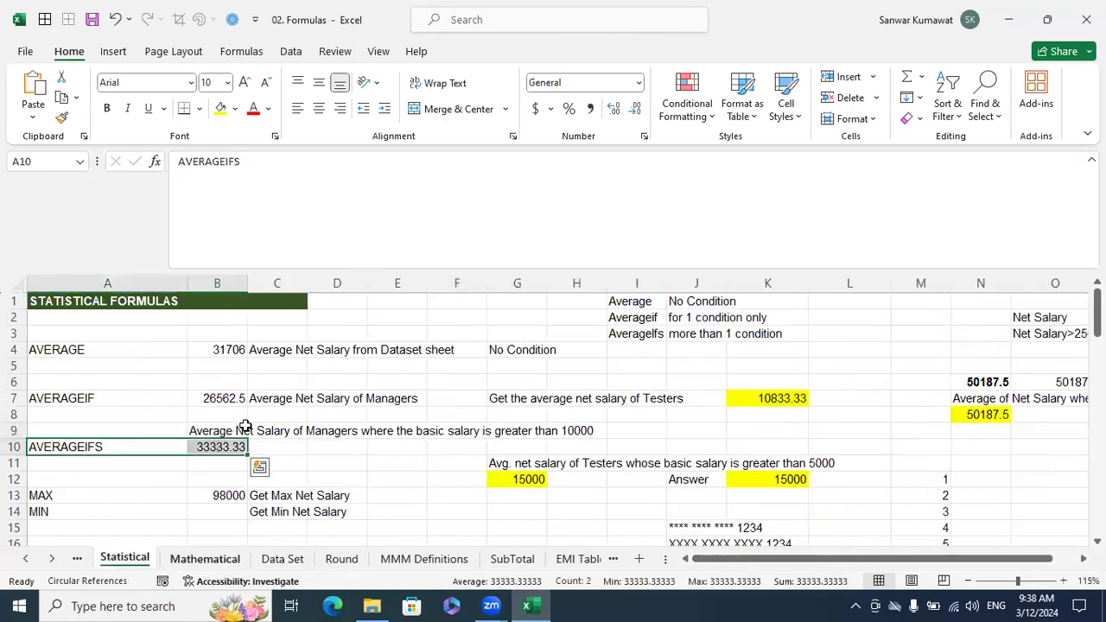
key(ctrl+Page_Down)
click(89, 382)
drag(240, 372, 247, 382)
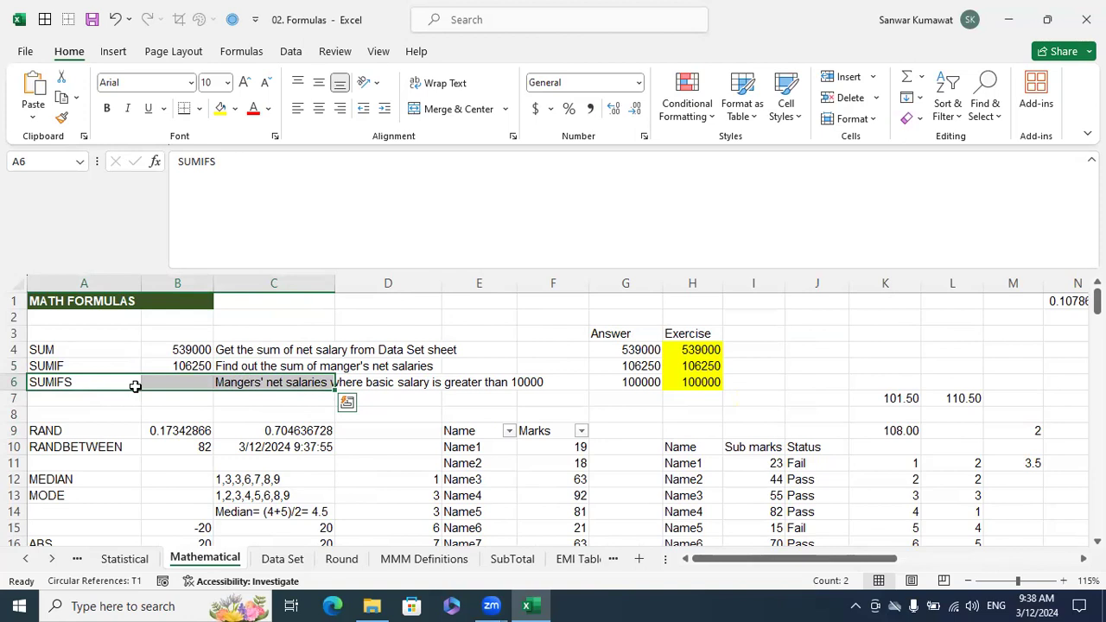
click(321, 428)
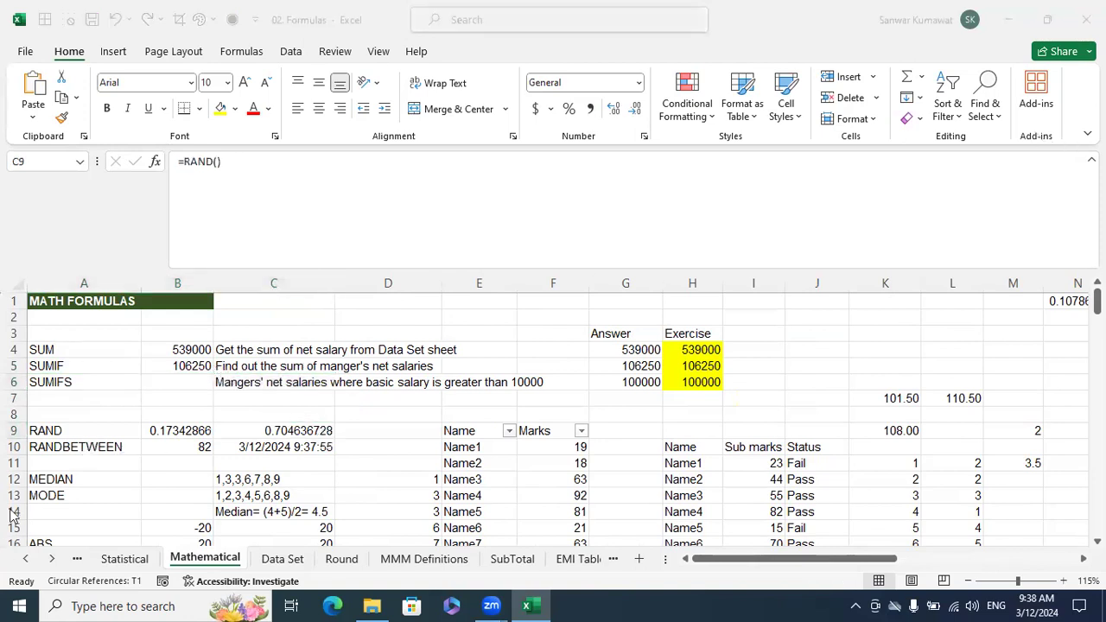
Step: Clear the leftover practice data from O1:T19 and N1:Q2 on the Mathematical sheet
click(77, 429)
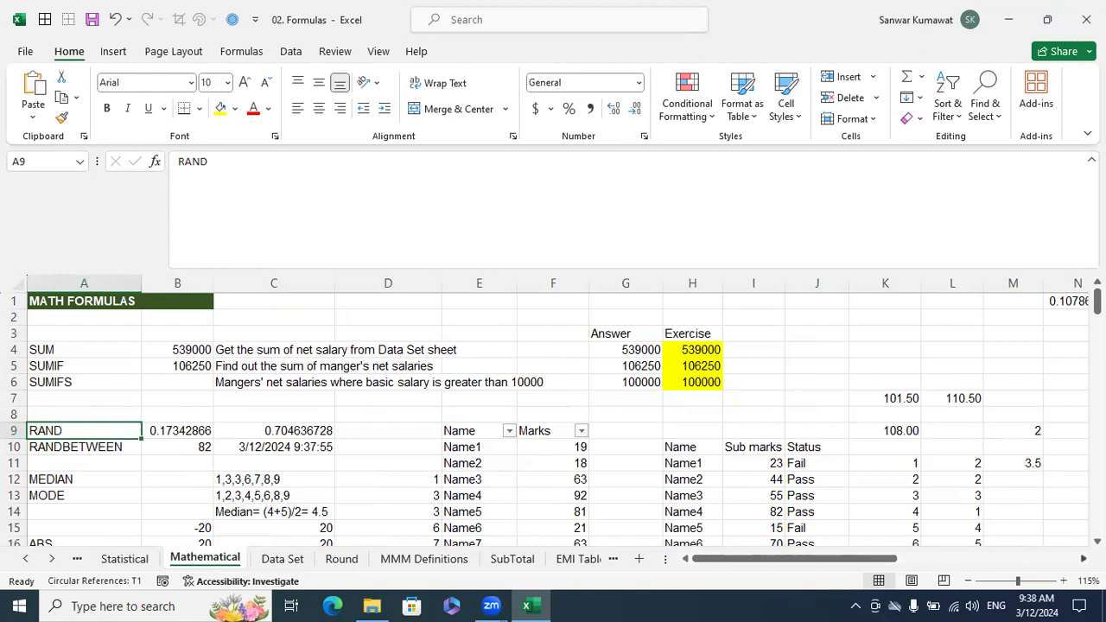
scroll(960, 527, right, 5)
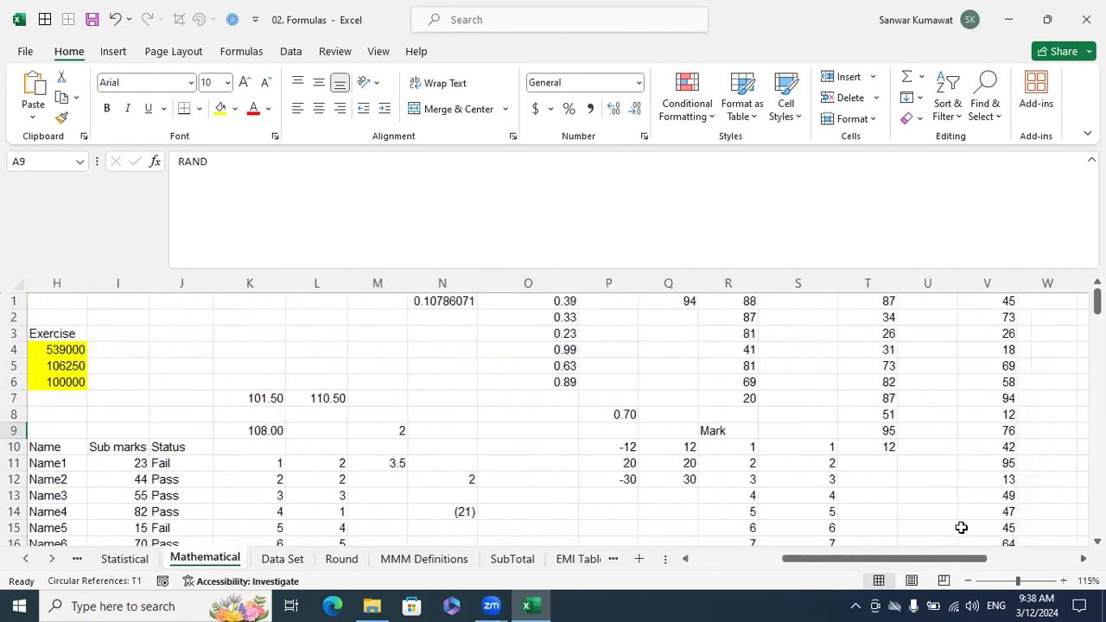
scroll(918, 523, down, 3)
drag(876, 447, 570, 260)
key(Delete)
scroll(486, 326, down, 3)
scroll(561, 411, up, 3)
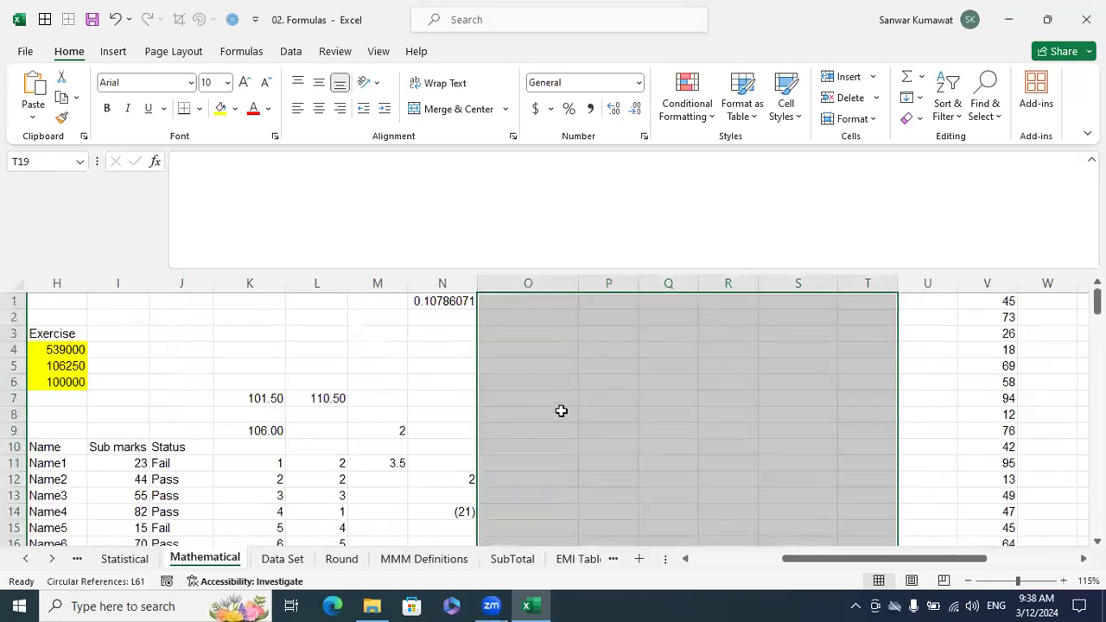
click(552, 368)
drag(431, 297, 667, 318)
key(Delete)
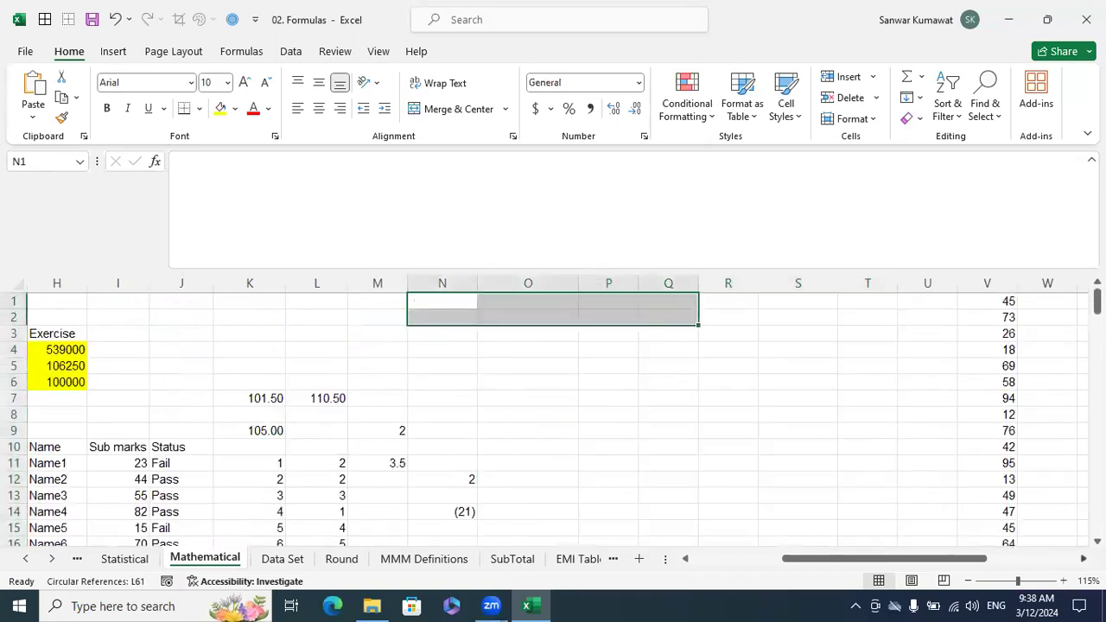
Step: Clear the leftover block of numbers around column V on the Mathematical sheet
scroll(950, 432, right, 2)
scroll(1007, 513, down, 4)
drag(1039, 439, 795, 290)
key(Delete)
scroll(760, 341, down, 4)
click(752, 346)
scroll(753, 347, up, 4)
Step: Enter the heading Rand in cell K1 of the Mathematical sheet
click(566, 305)
key(Left)
key(Left)
key(Left)
key(Left)
key(Left)
key(Left)
key(Left)
key(Left)
key(Left)
key(Left)
key(Left)
key(Left)
key(Left)
key(Left)
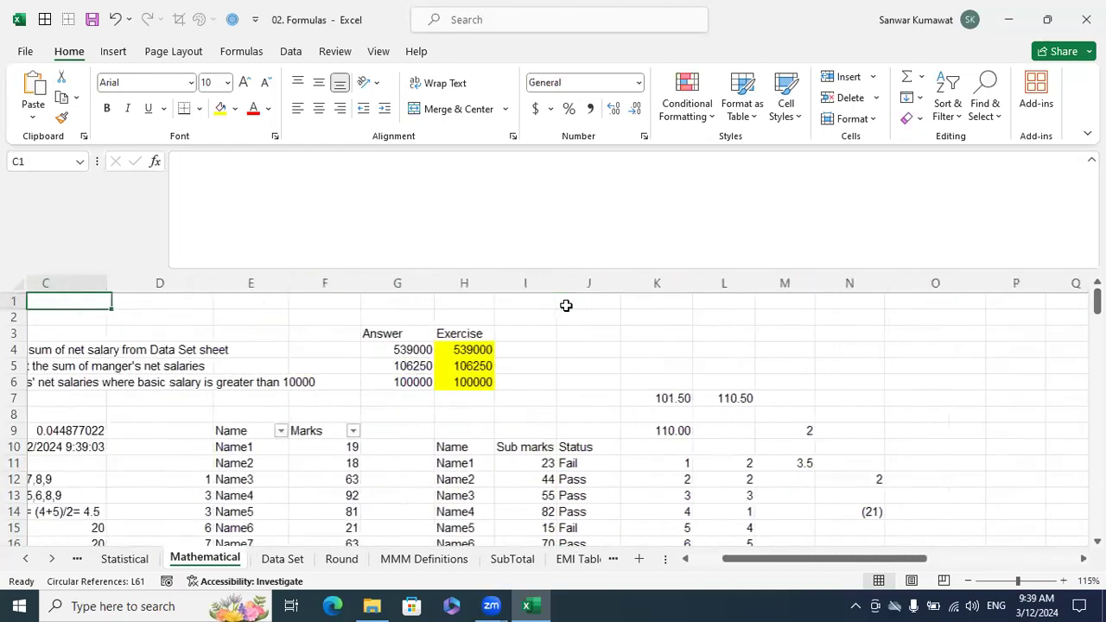
key(Left)
key(Left)
key(Right)
key(Right)
key(Right)
key(Right)
key(Right)
key(Right)
key(Right)
key(Right)
key(Right)
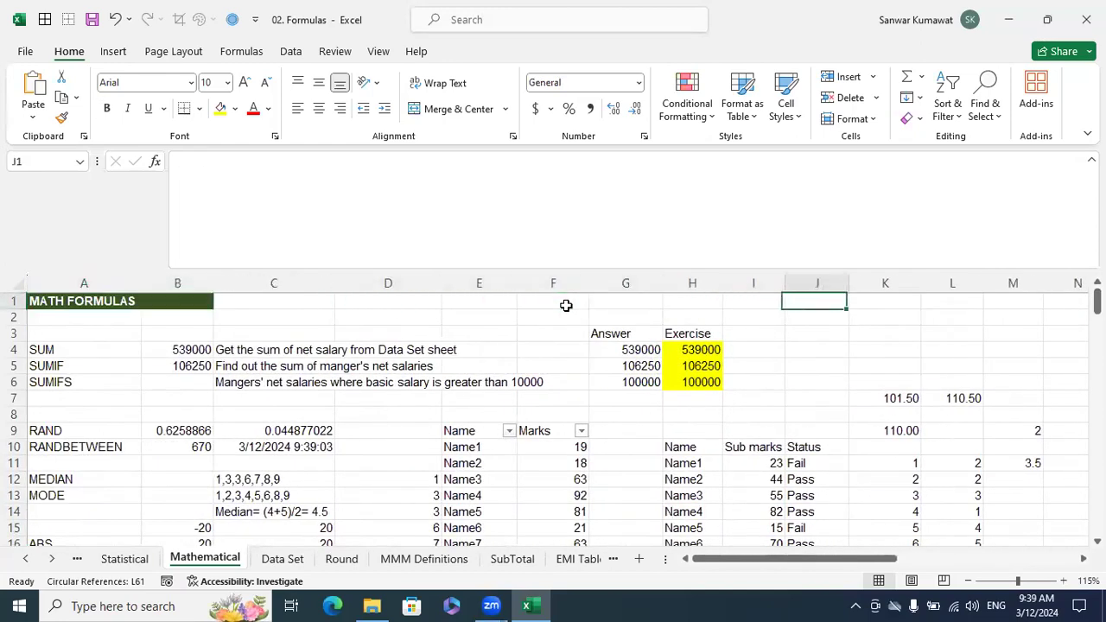
key(Right)
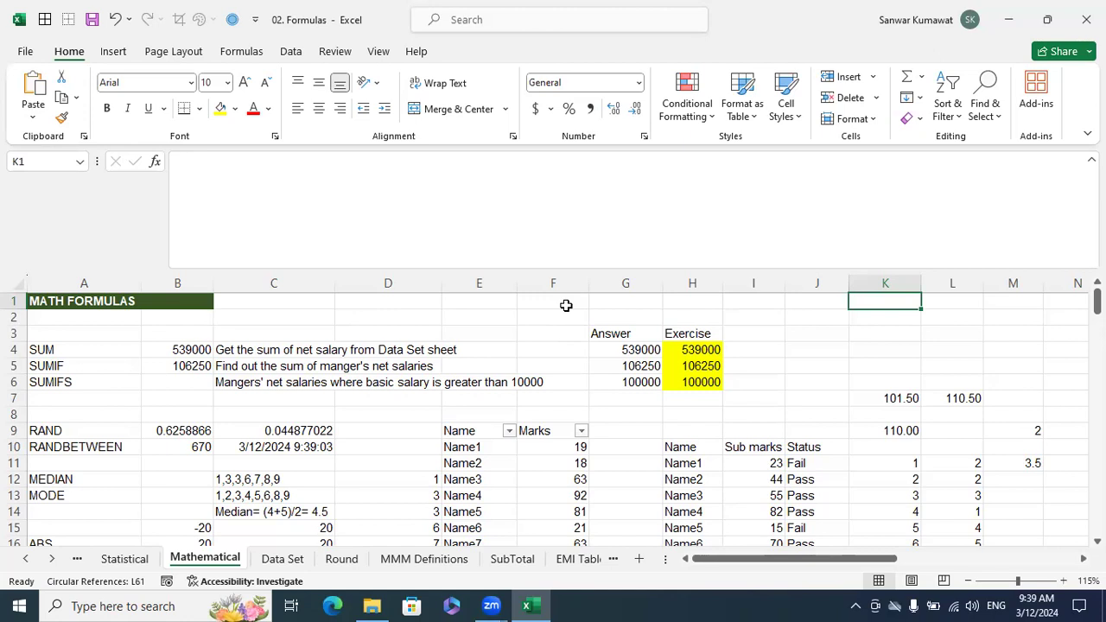
text(Rand)
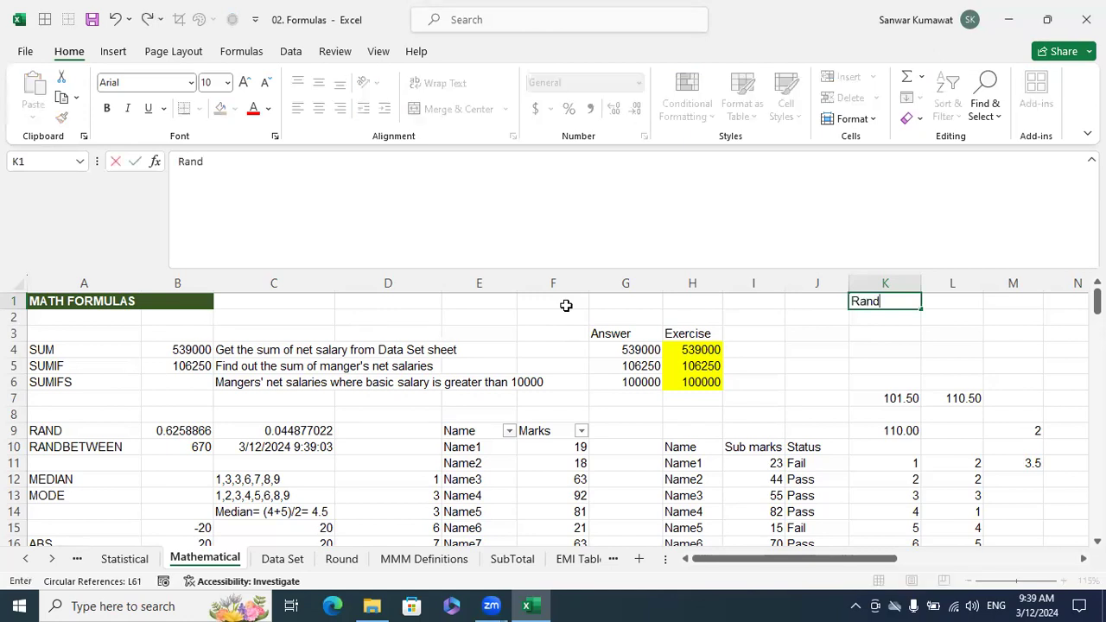
text( wi)
key(BackSpace)
key(BackSpace)
key(Return)
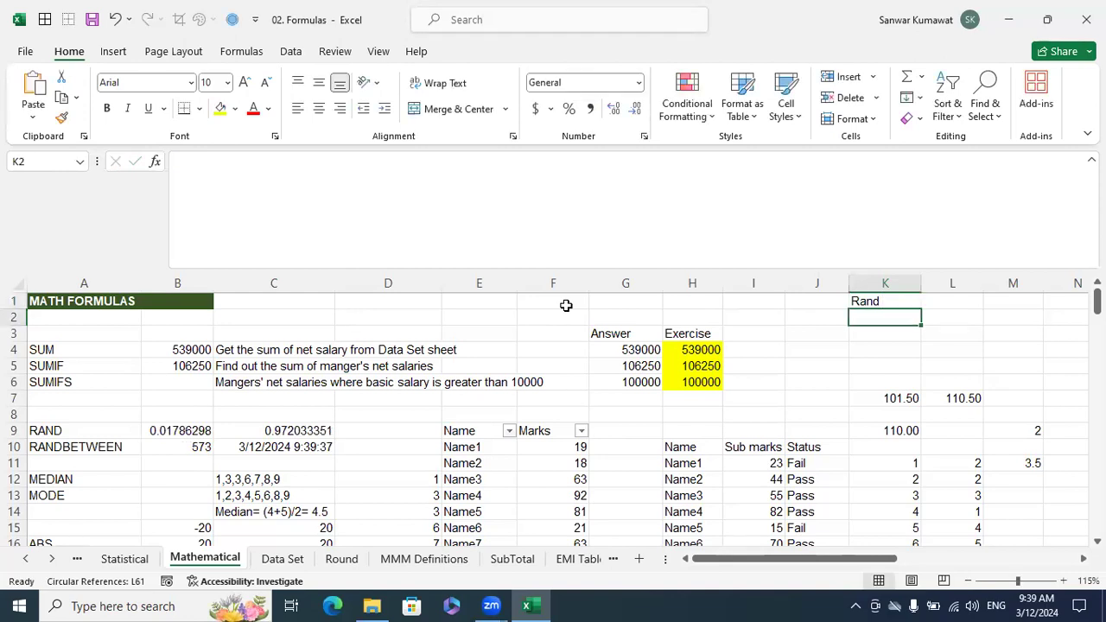
Step: Enter the formula =RAND() in K2 and inspect its random value
text(=rand)
key(Tab)
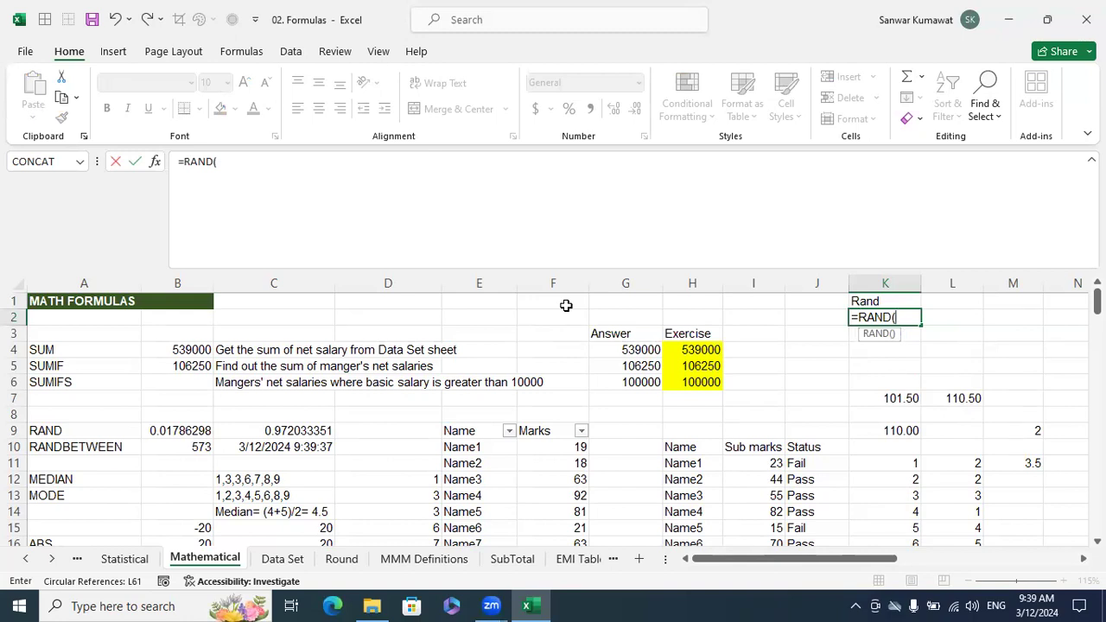
text())
key(Return)
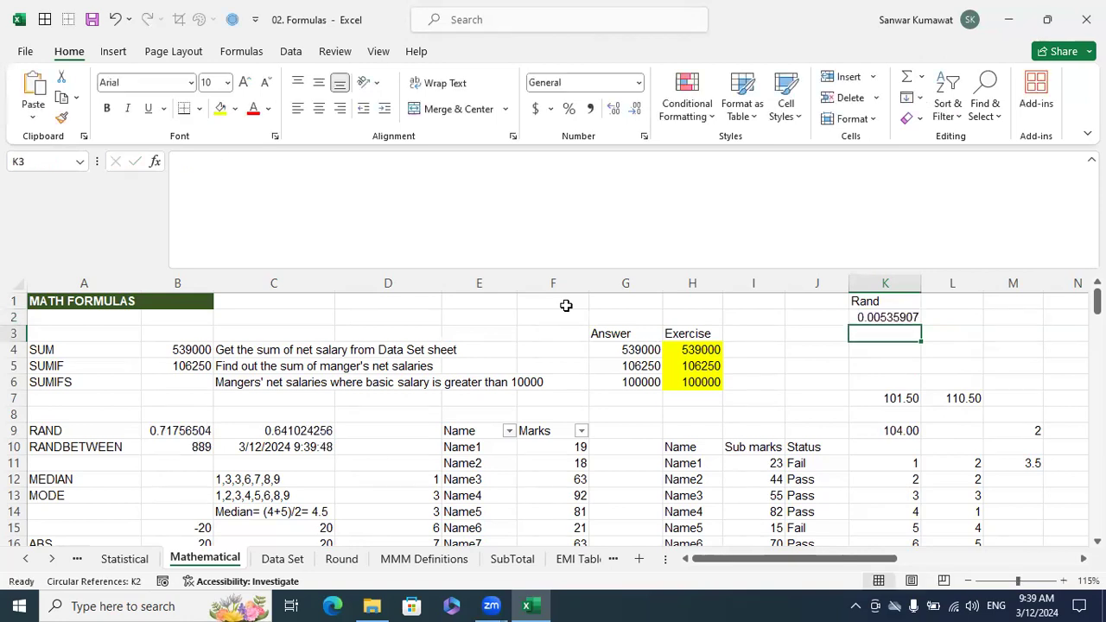
click(904, 317)
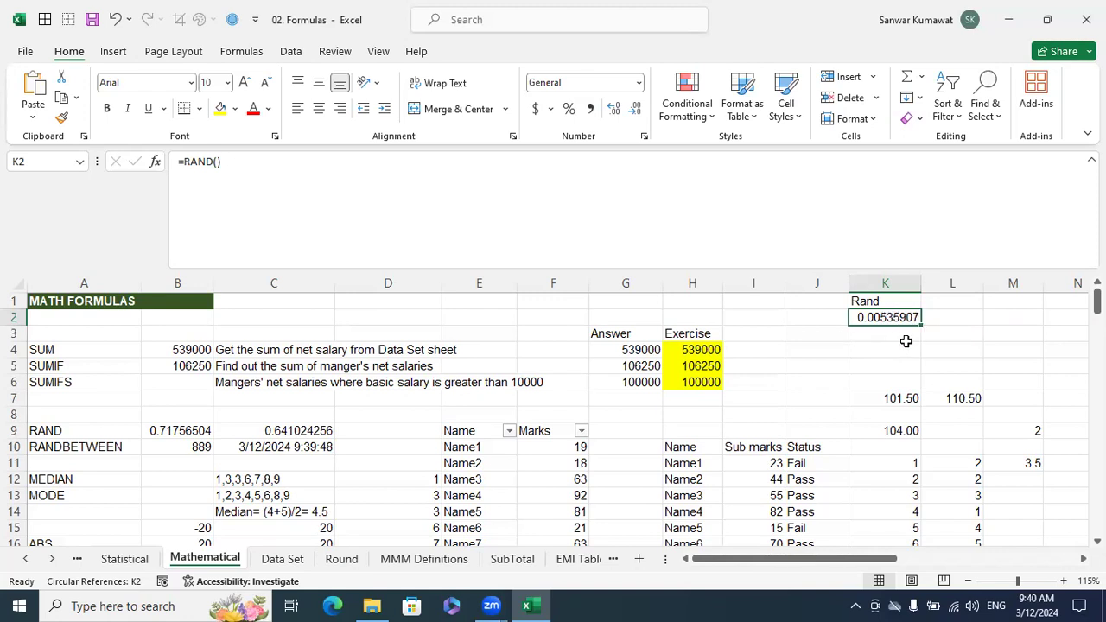
Step: Enter 1 in L2 to recalculate the random value in K2
click(956, 322)
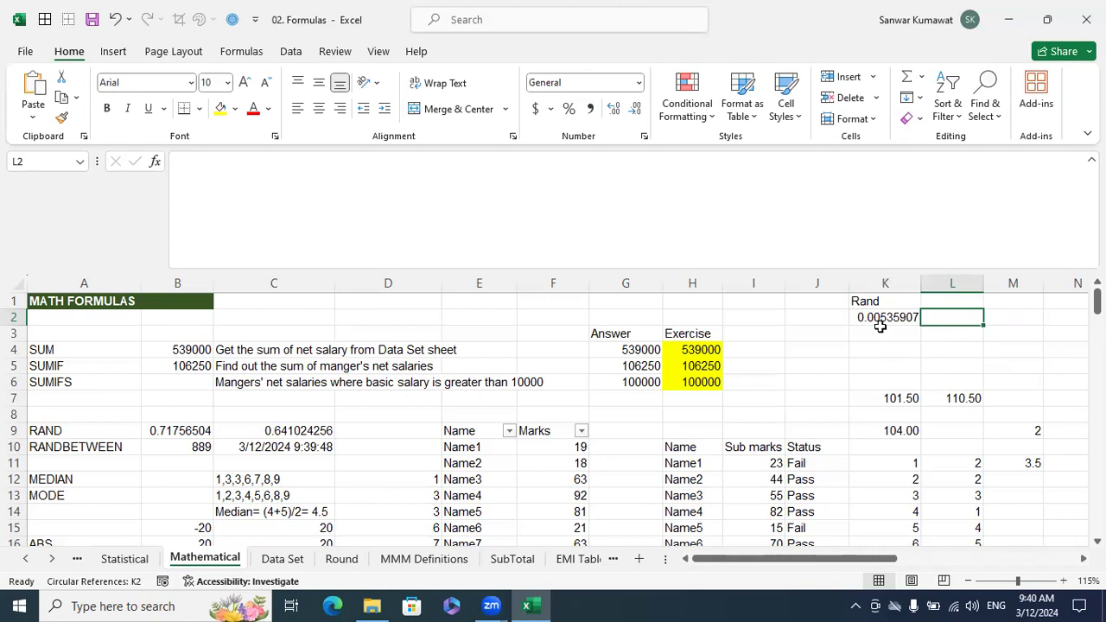
text(1)
key(Return)
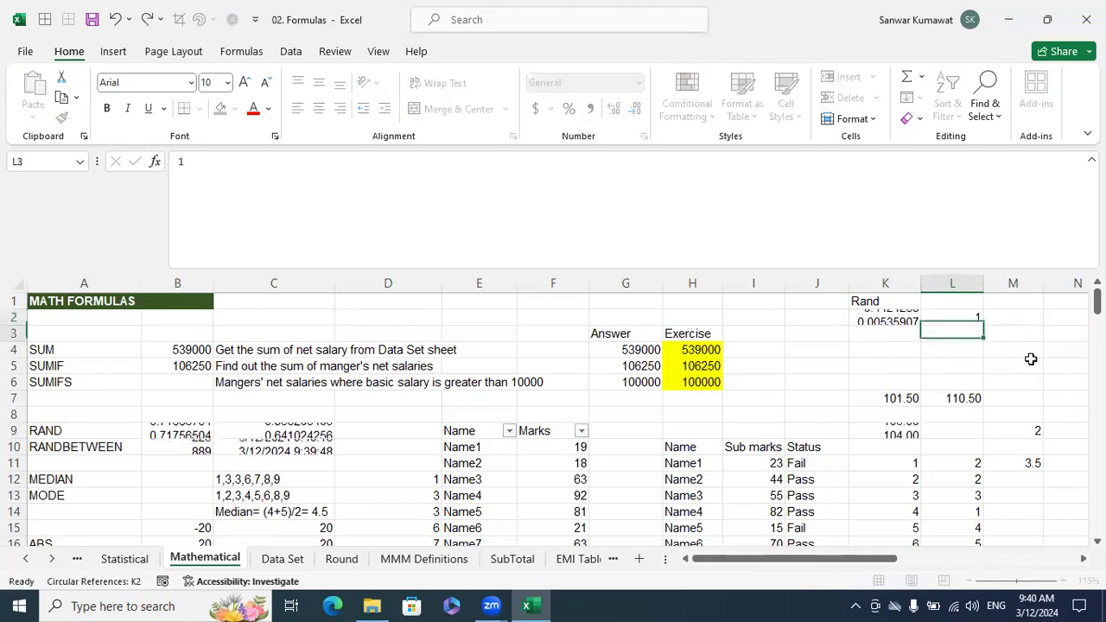
click(863, 316)
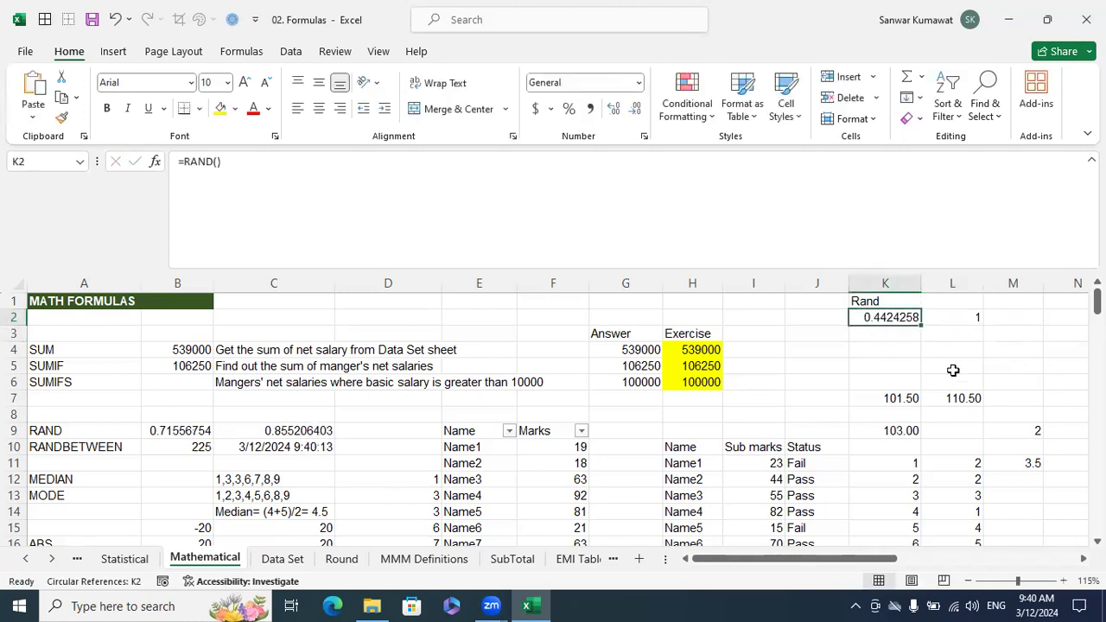
Step: Enter abc in M6 to trigger another recalculation of the RAND formula in K2
click(1010, 382)
text(abc)
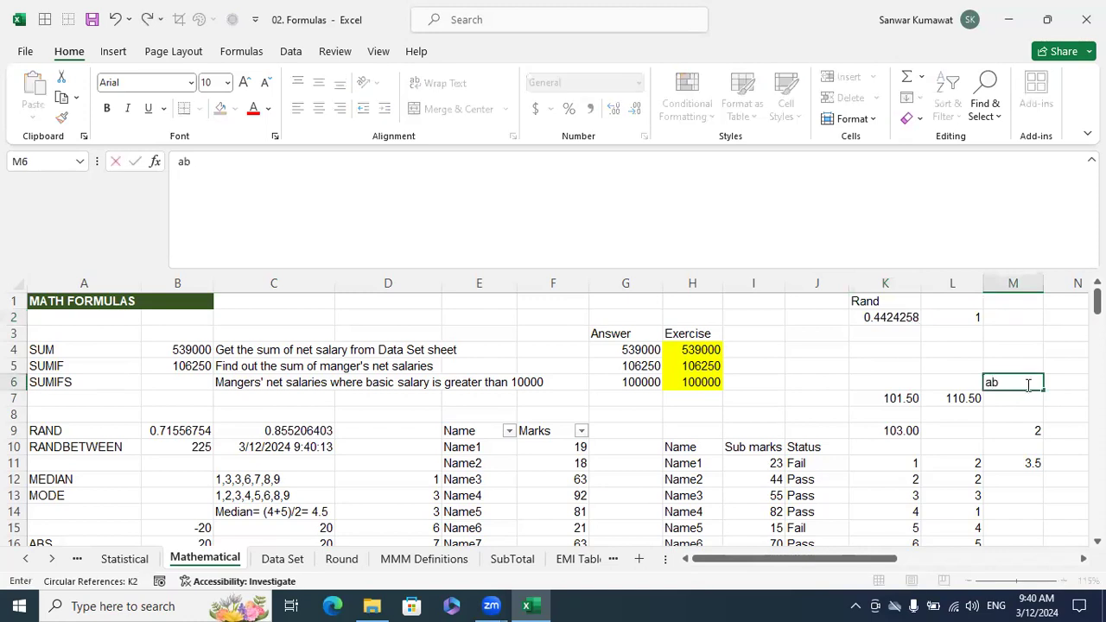
key(Return)
click(911, 318)
Step: Clear the stray entries from K4:M7 and L1:L2 beside the Rand example
drag(1000, 395, 911, 354)
key(Delete)
drag(961, 301, 965, 318)
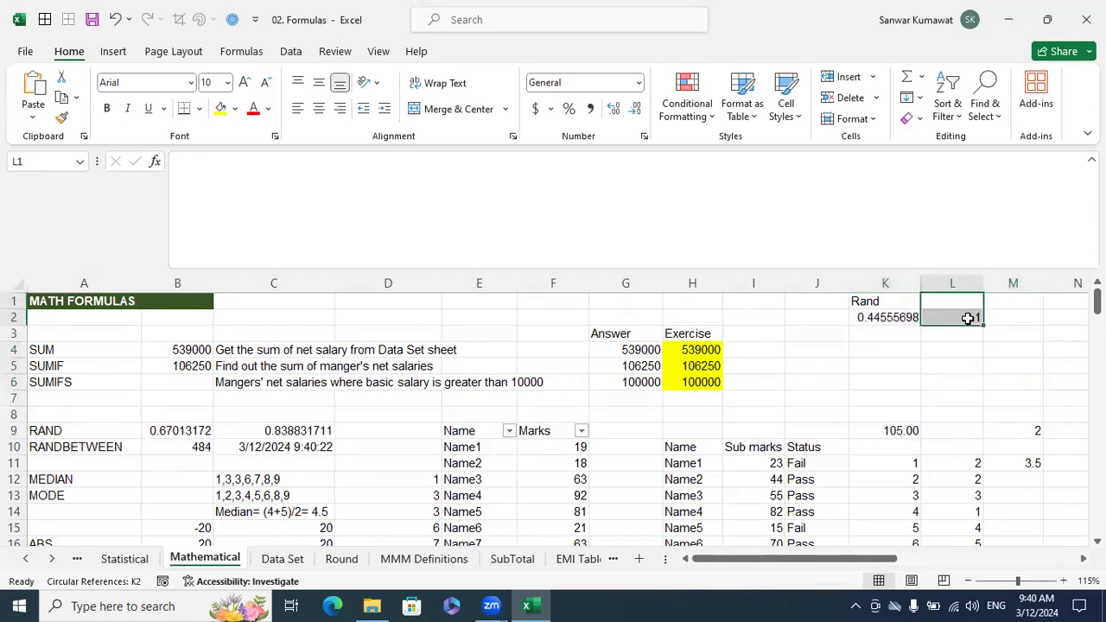
key(Delete)
Step: Copy the RAND cell K2 and paste only its value into E26
click(885, 317)
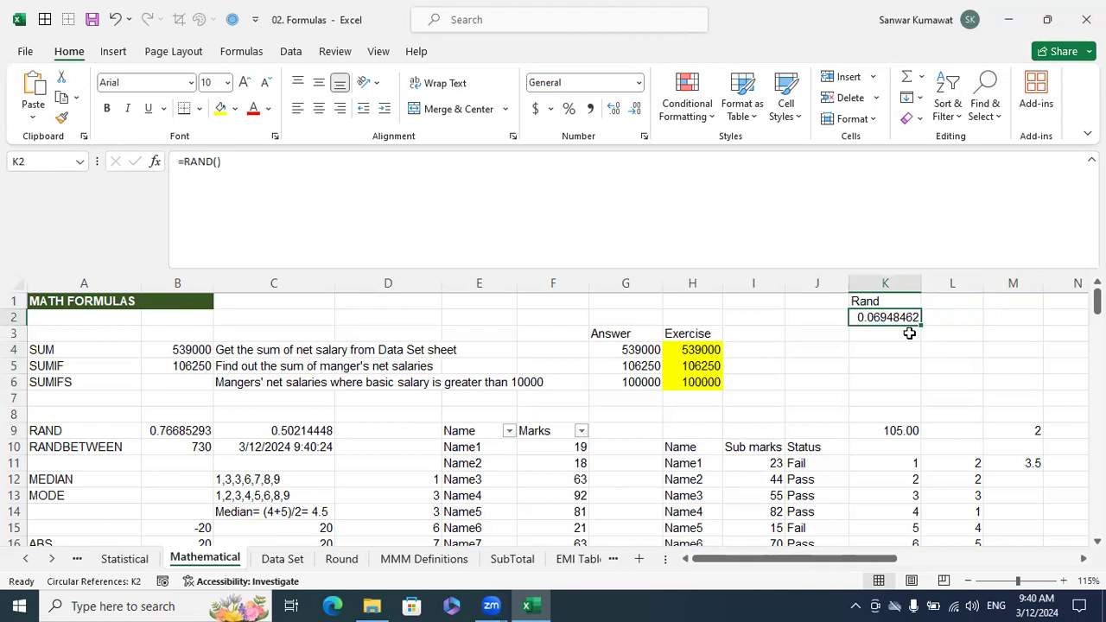
key(ctrl+c)
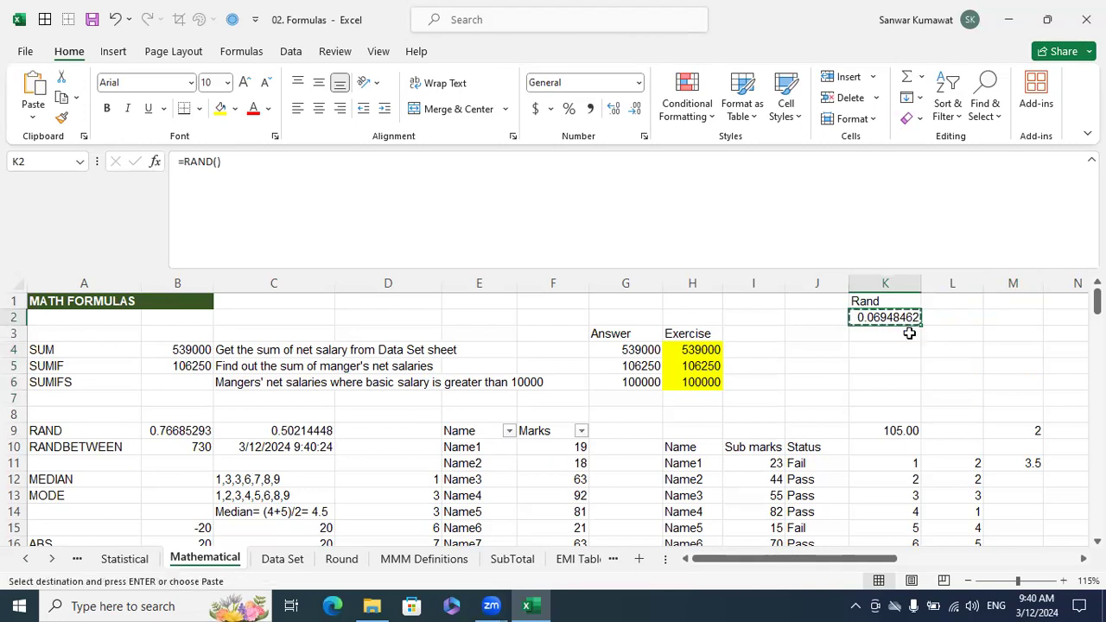
key(alt+r)
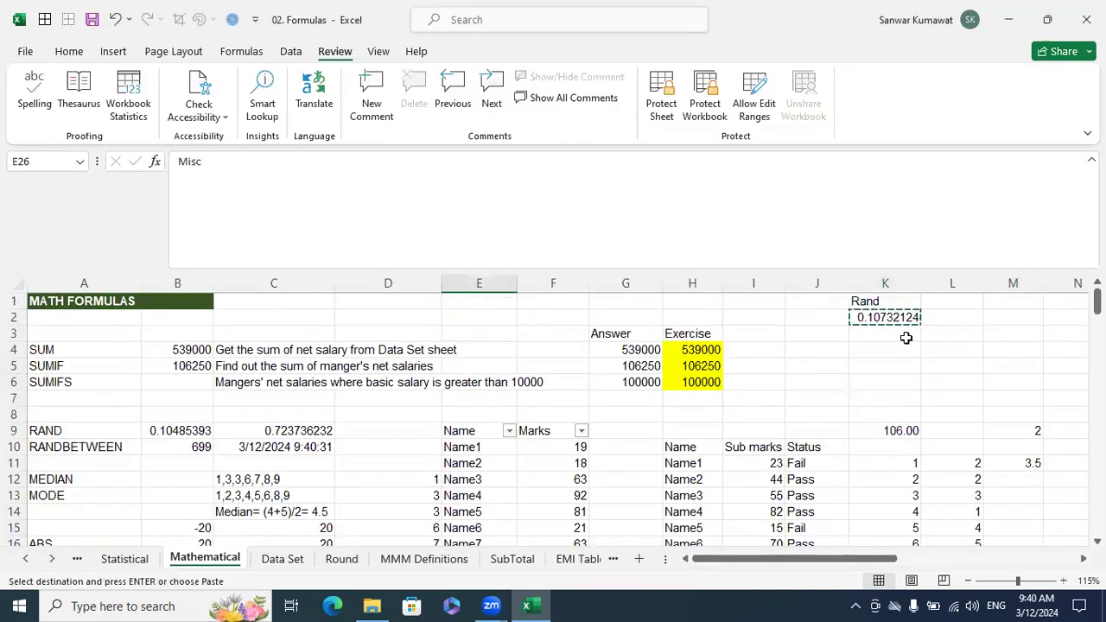
key(ctrl+alt+v)
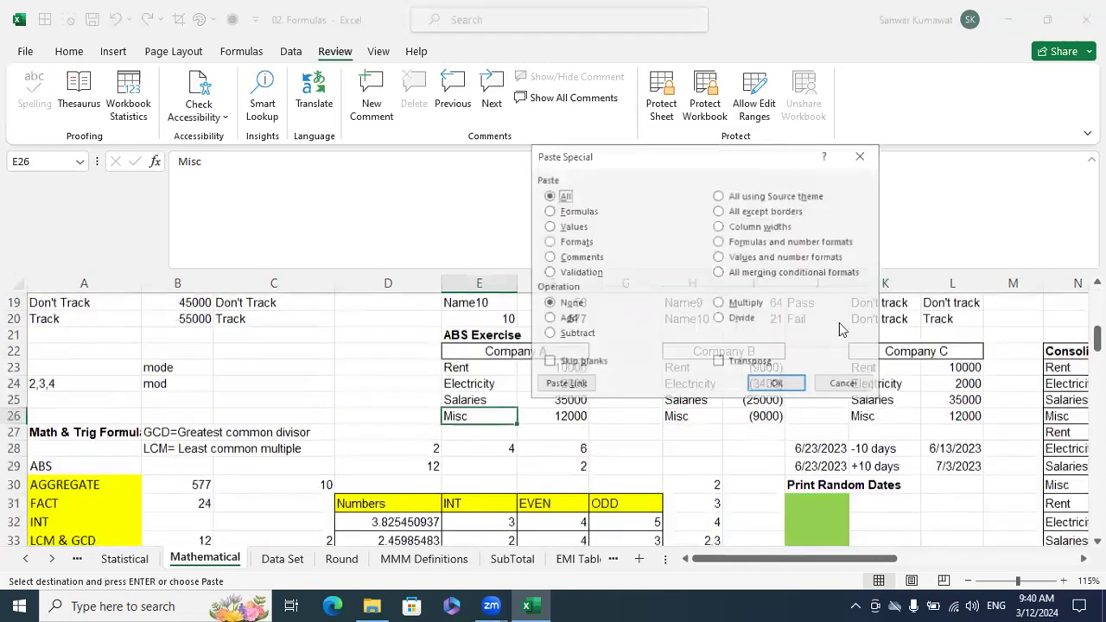
click(571, 226)
click(776, 383)
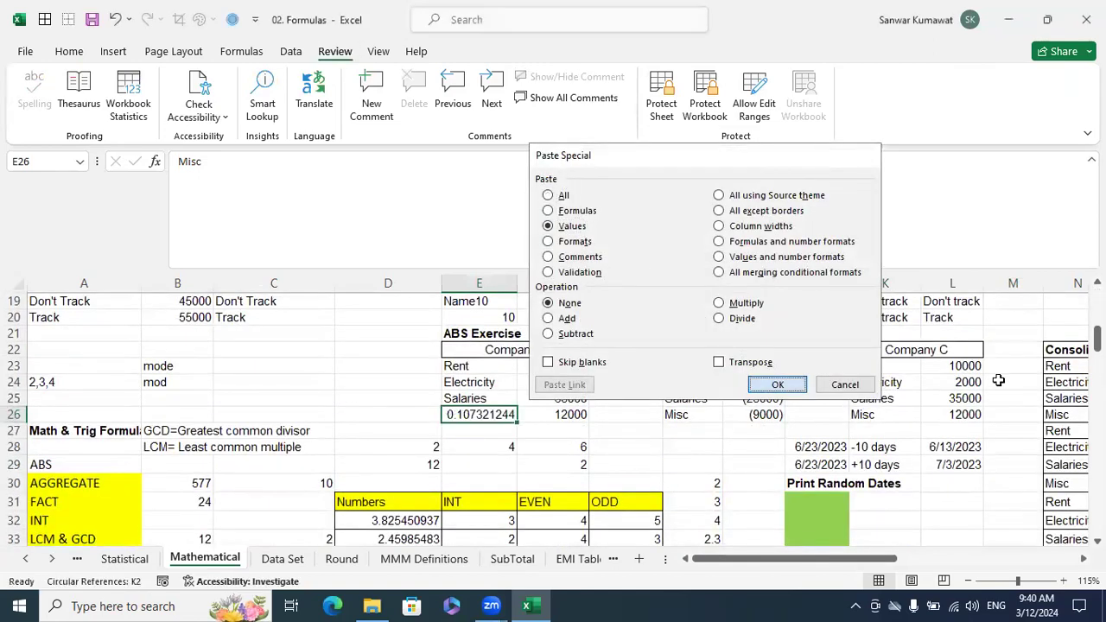
Step: Replace the RAND formula in K2 with its static value using Paste Special Values
scroll(994, 384, up, 6)
click(954, 349)
click(903, 332)
click(903, 318)
key(Escape)
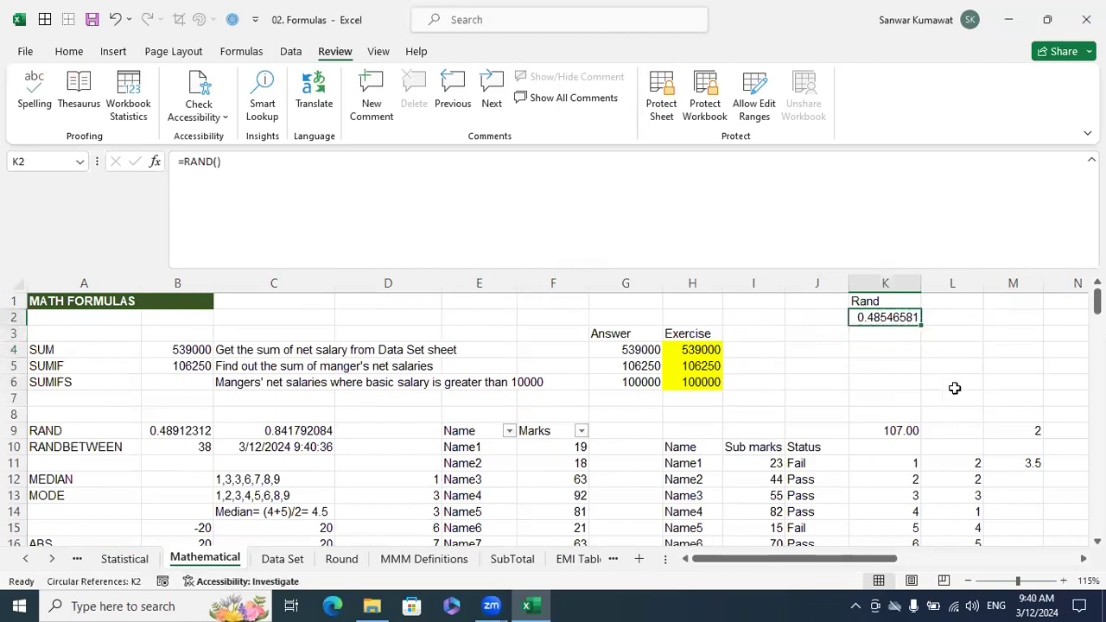
key(ctrl+c)
key(ctrl+alt+v)
key(v)
key(Return)
key(Escape)
click(884, 349)
click(893, 318)
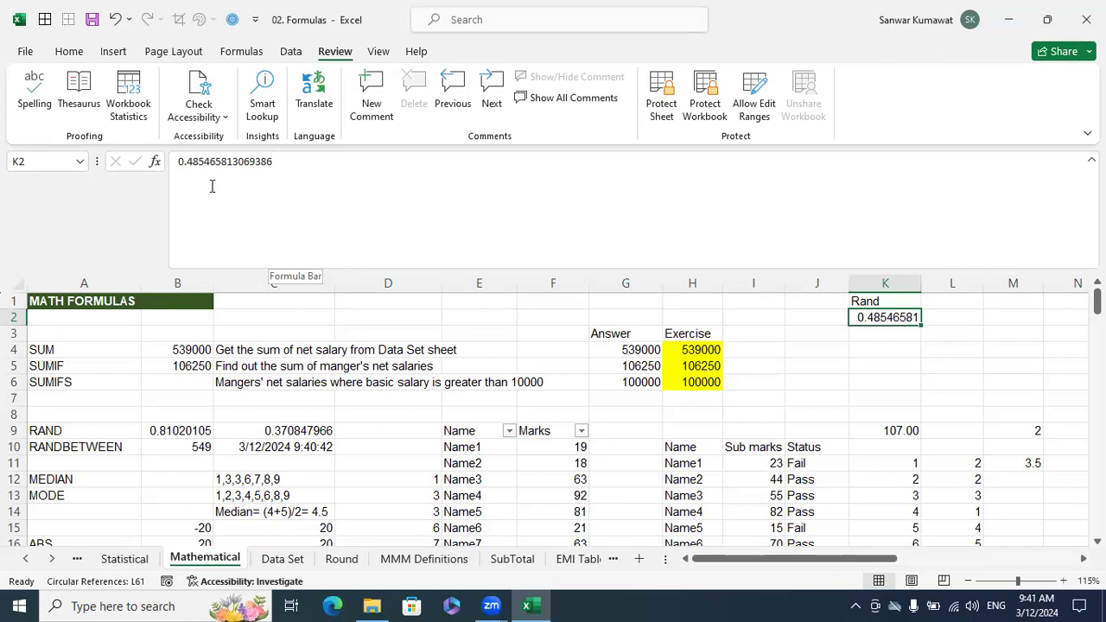
Step: Fill the range P1:P10 with the formula =RAND()
click(1082, 559)
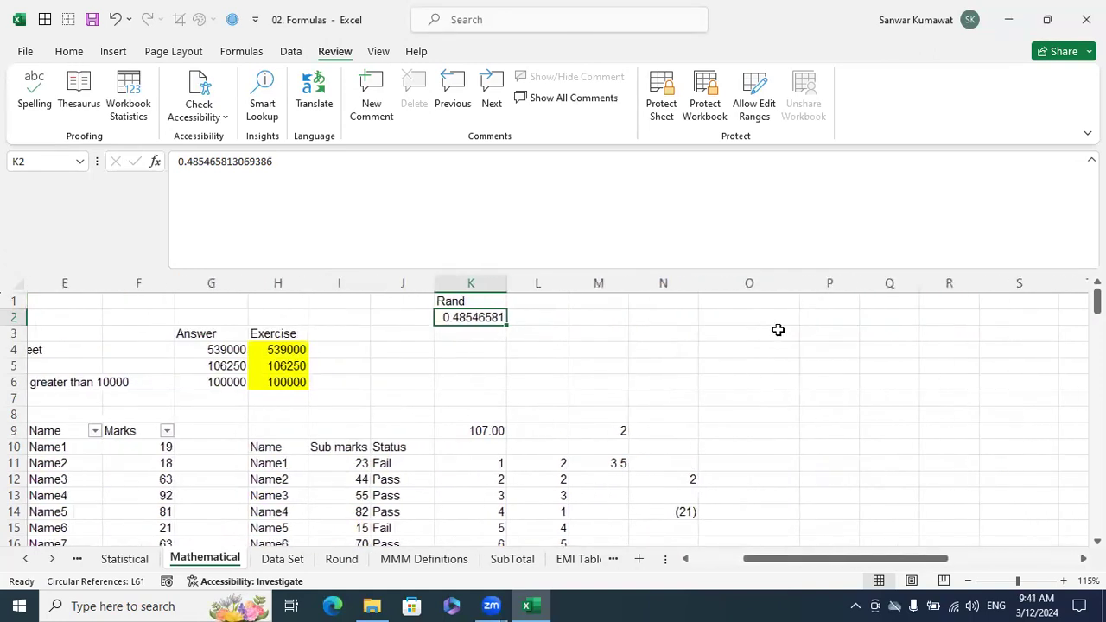
drag(826, 302, 821, 449)
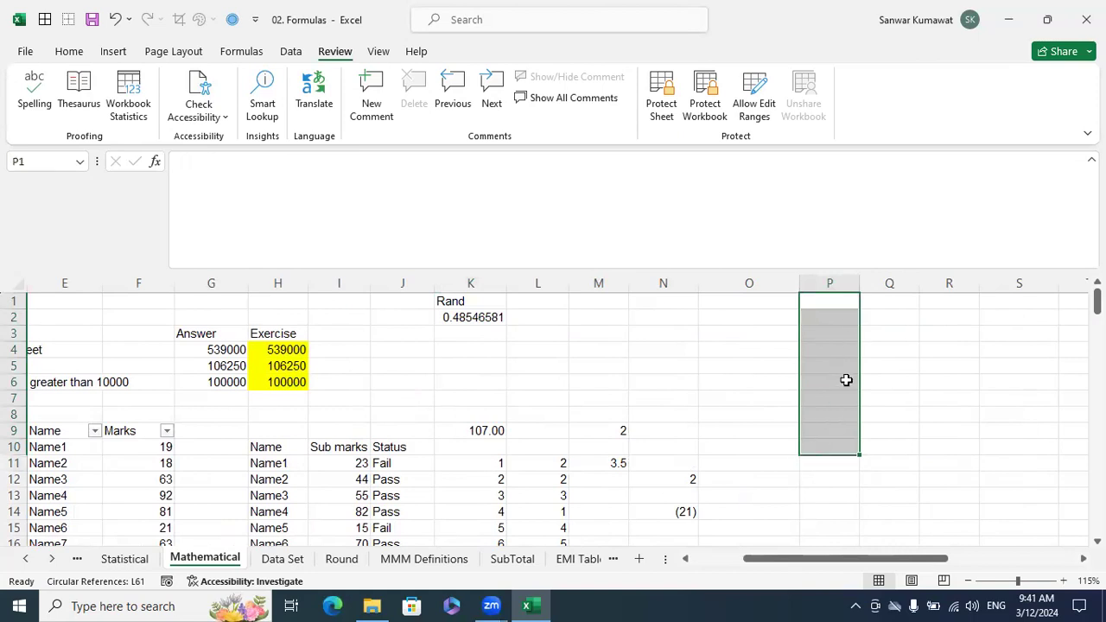
text(=rand)
key(Tab)
text())
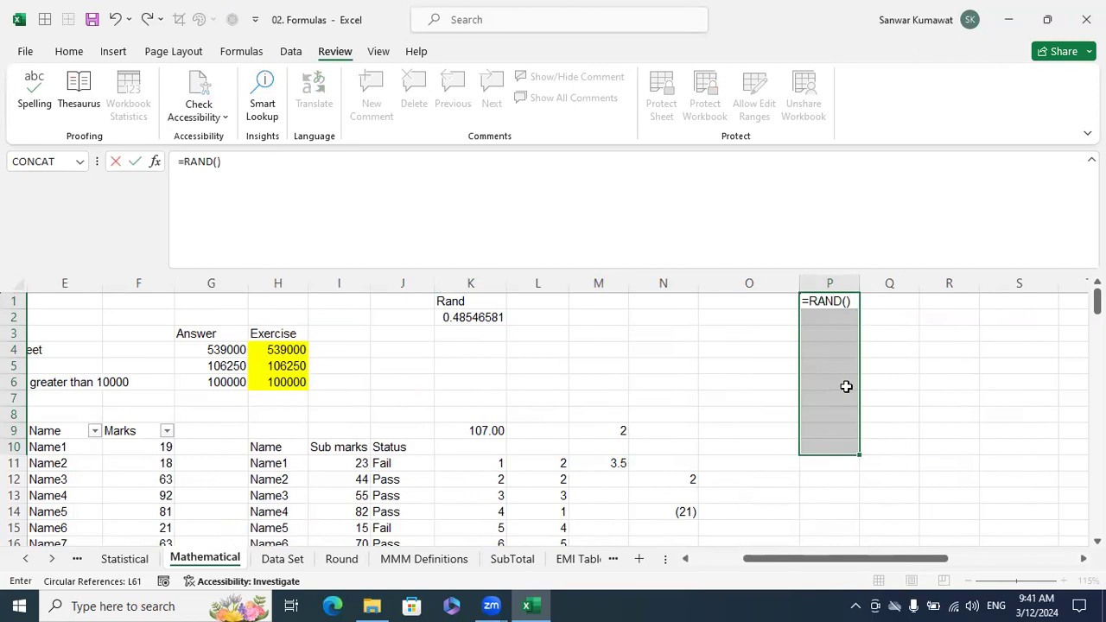
key(ctrl+Return)
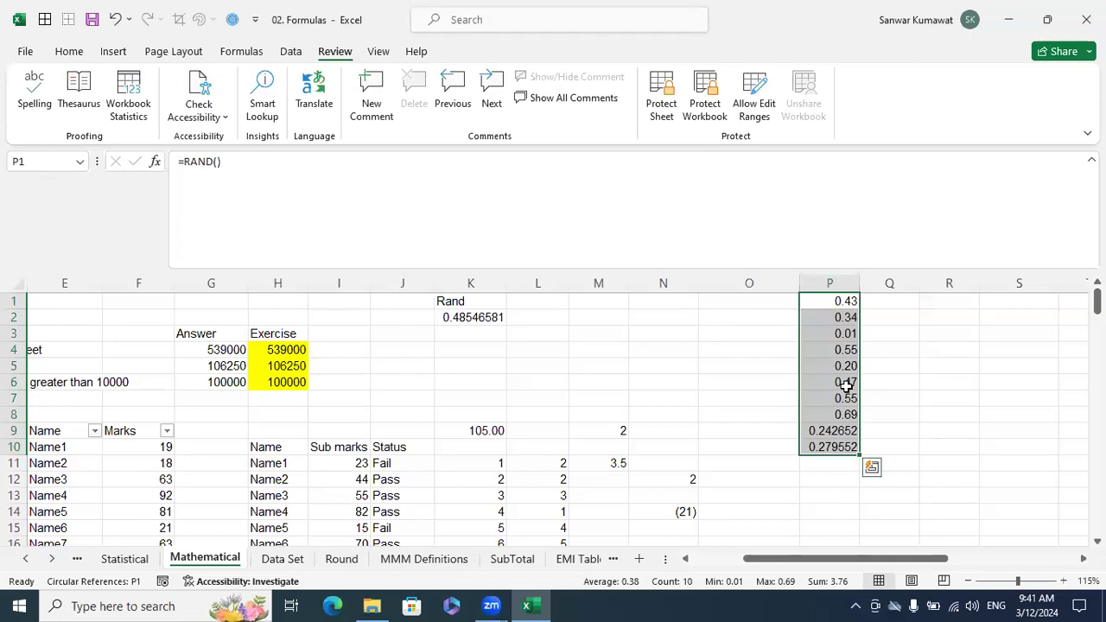
Step: Convert the RAND formulas in P1:P10 to static values with Paste Special Values
key(ctrl+c)
key(ctrl+alt+v)
key(v)
key(Return)
Step: Examine the contents of the cells in P1:P10 one by one, ending on cell R1
key(Down)
key(Down)
key(Down)
key(Down)
key(Down)
key(Down)
key(Down)
key(Down)
key(Down)
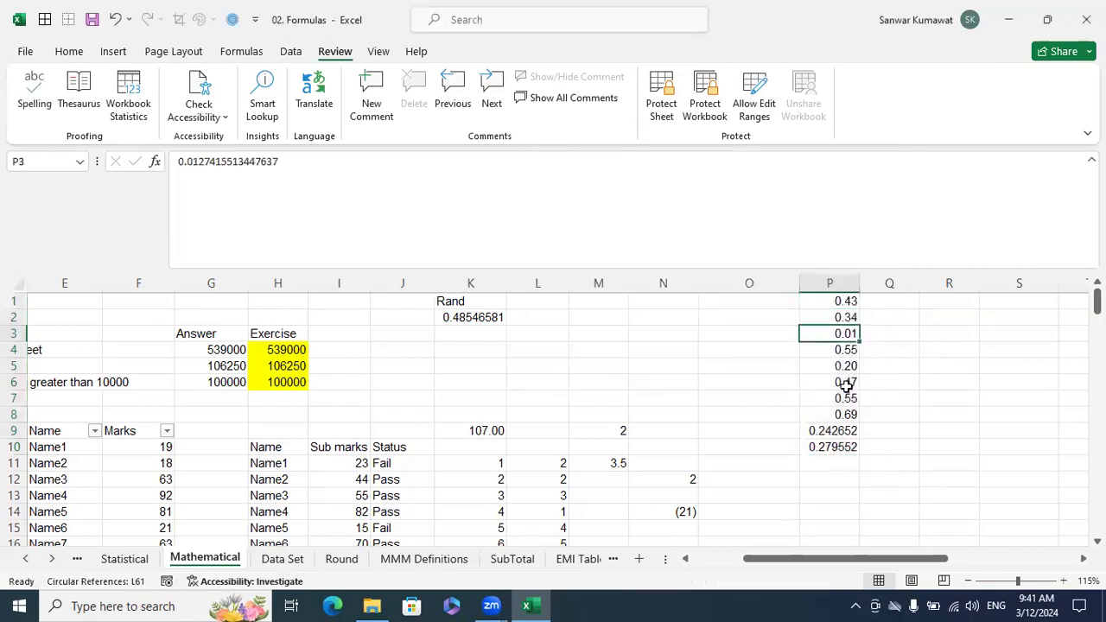
key(shift+Up)
key(shift+Up)
key(shift+Up)
key(shift+Up)
key(shift+Up)
key(shift+Up)
key(shift+Up)
key(shift+Up)
key(shift+Up)
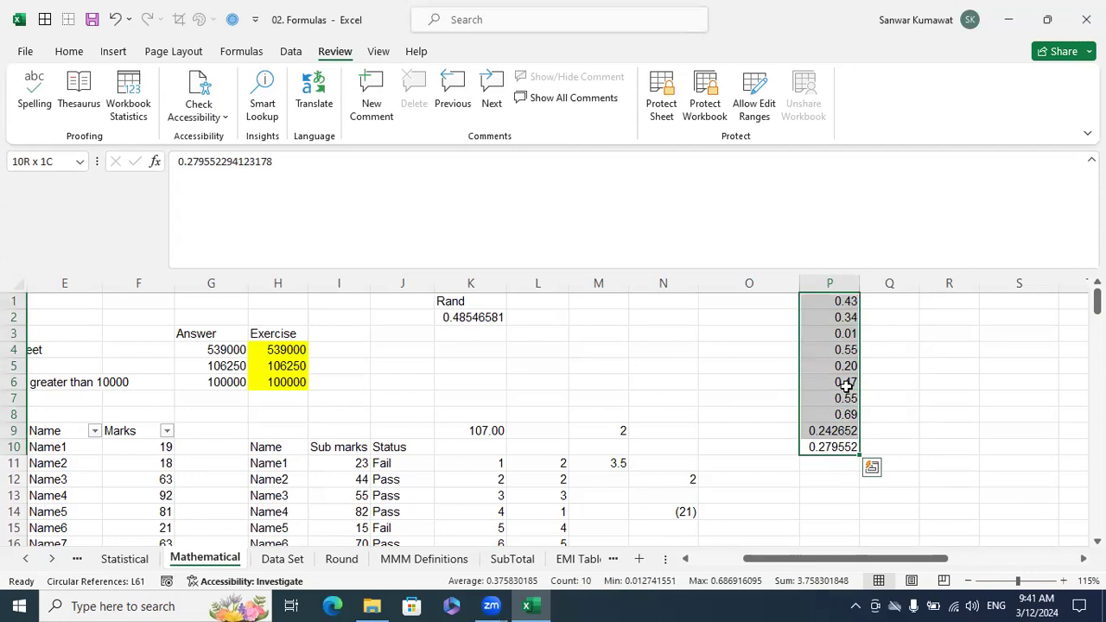
key(Down)
key(Down)
key(Down)
key(Up)
key(Up)
key(Up)
key(Up)
key(Up)
key(Up)
key(Up)
key(Up)
key(Up)
key(Up)
key(Up)
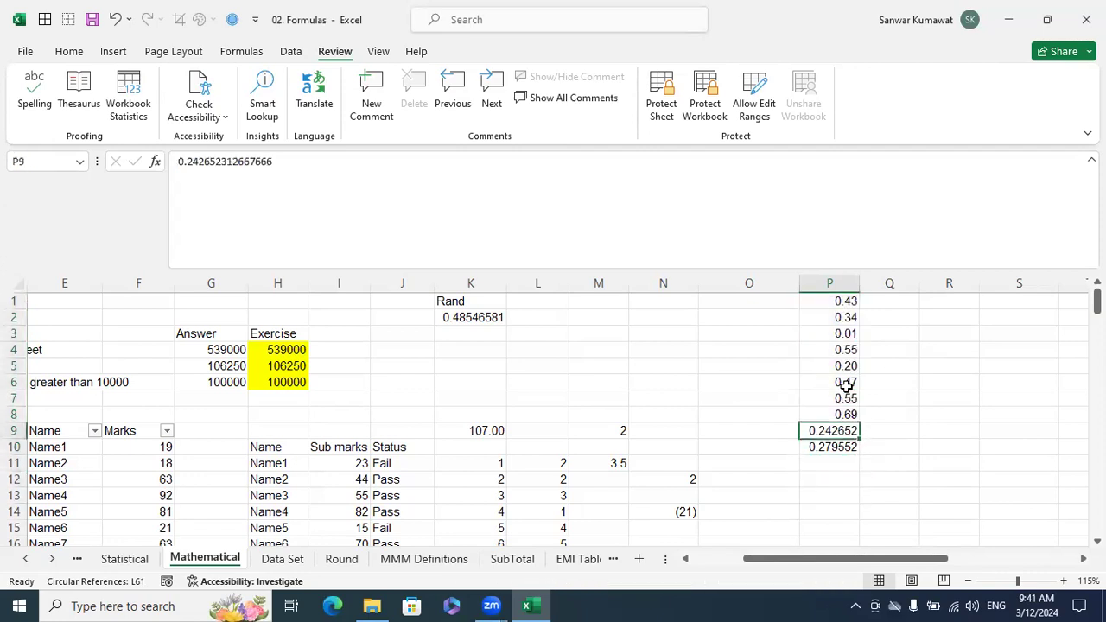
key(Up)
key(Right)
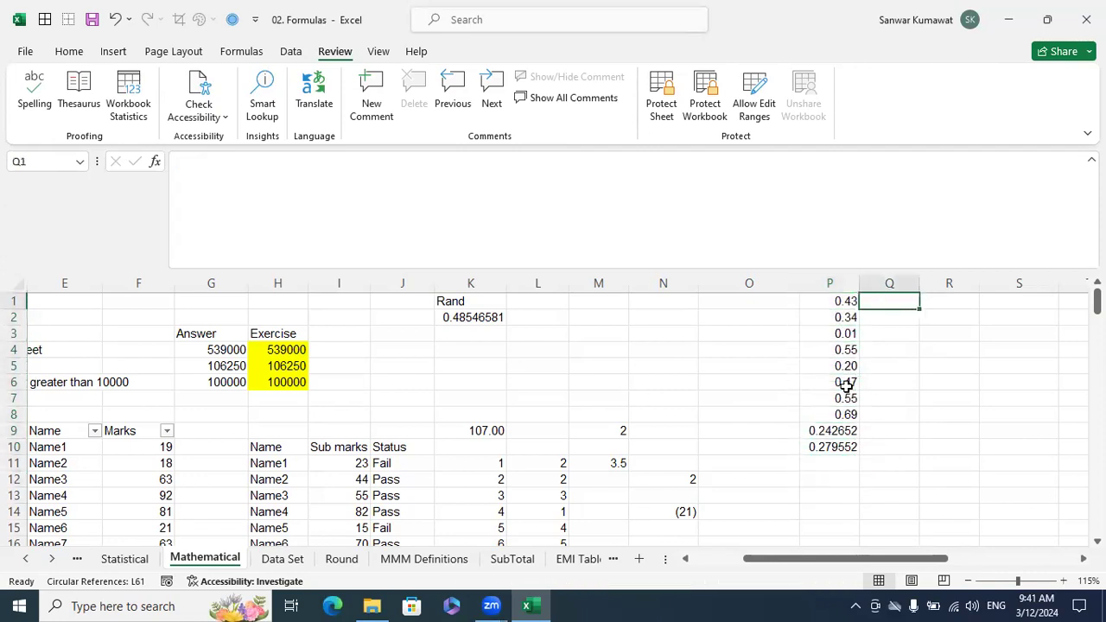
key(Right)
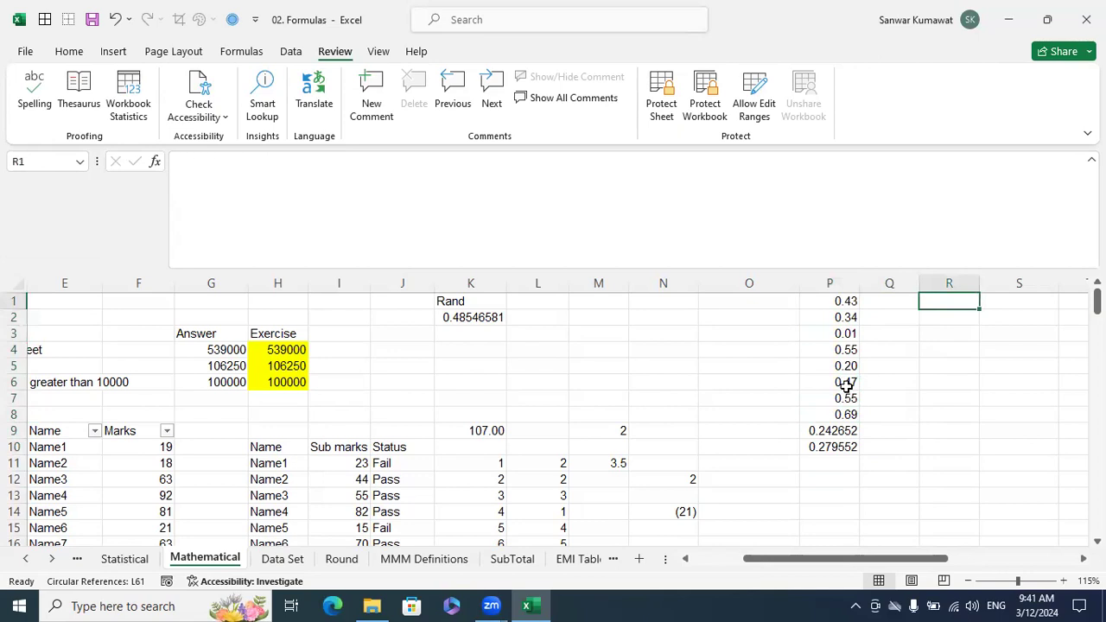
text(=sum)
key(Tab)
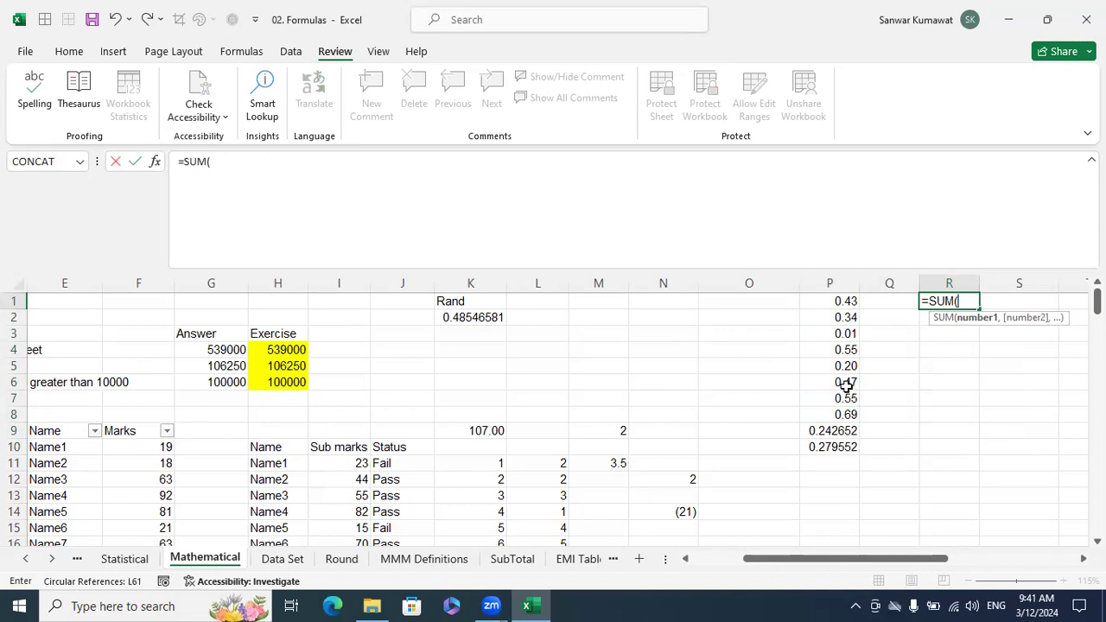
key(Escape)
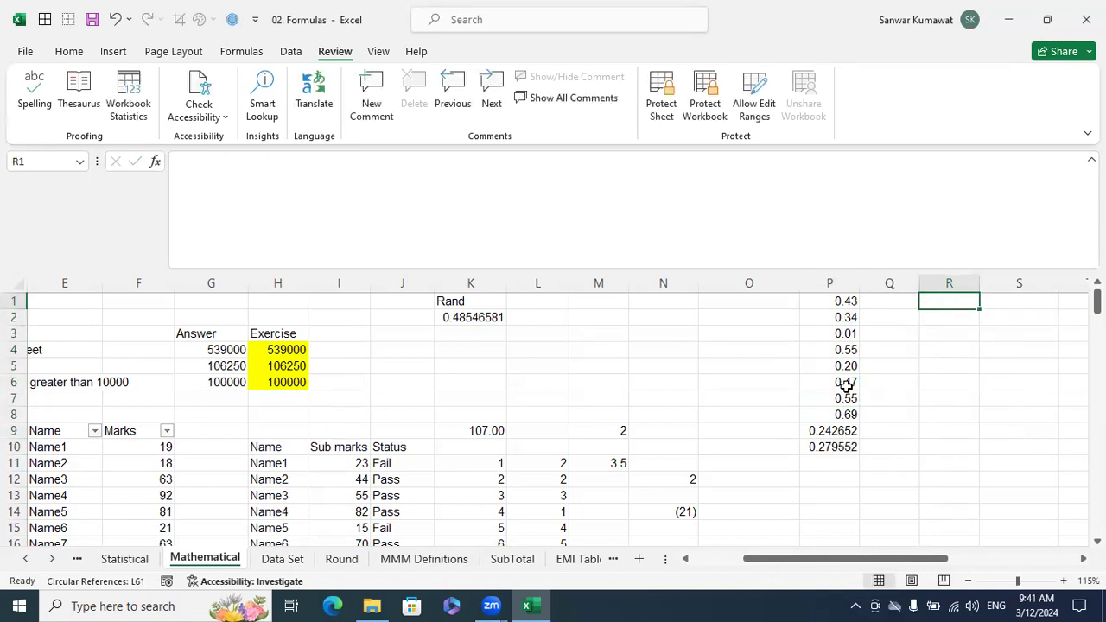
text(1)
key(BackSpace)
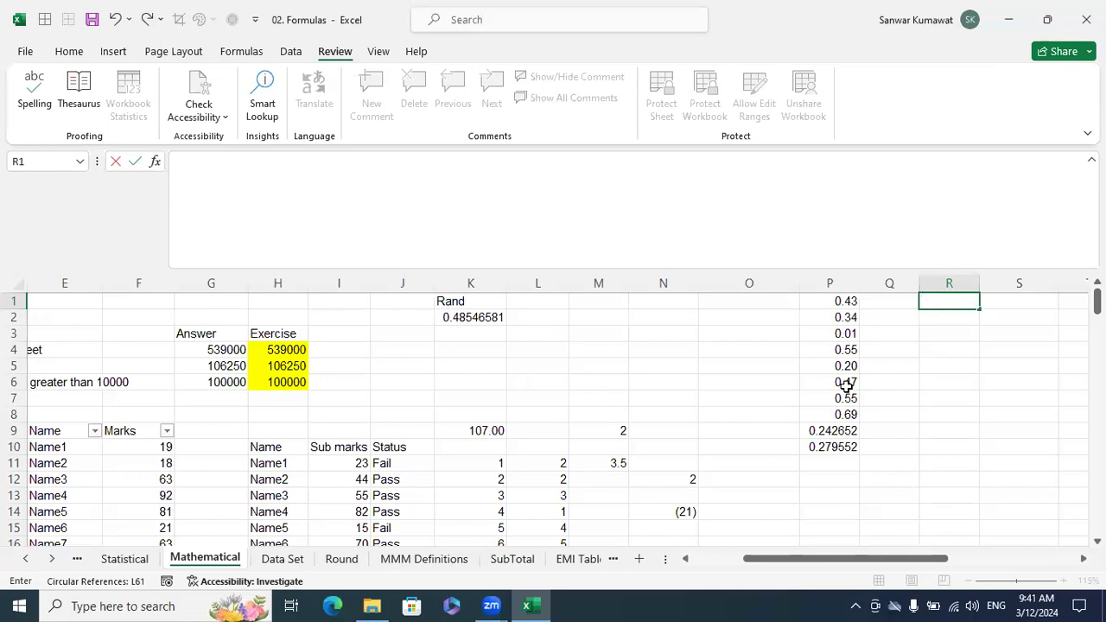
Step: Enter the numbers 10, 34, 56, 78, 90, 32, 45 and 31 down cells R1 to R8
text(10)
key(Return)
text(34)
key(Return)
text(56)
key(Return)
text(78)
key(Return)
text(90)
key(Return)
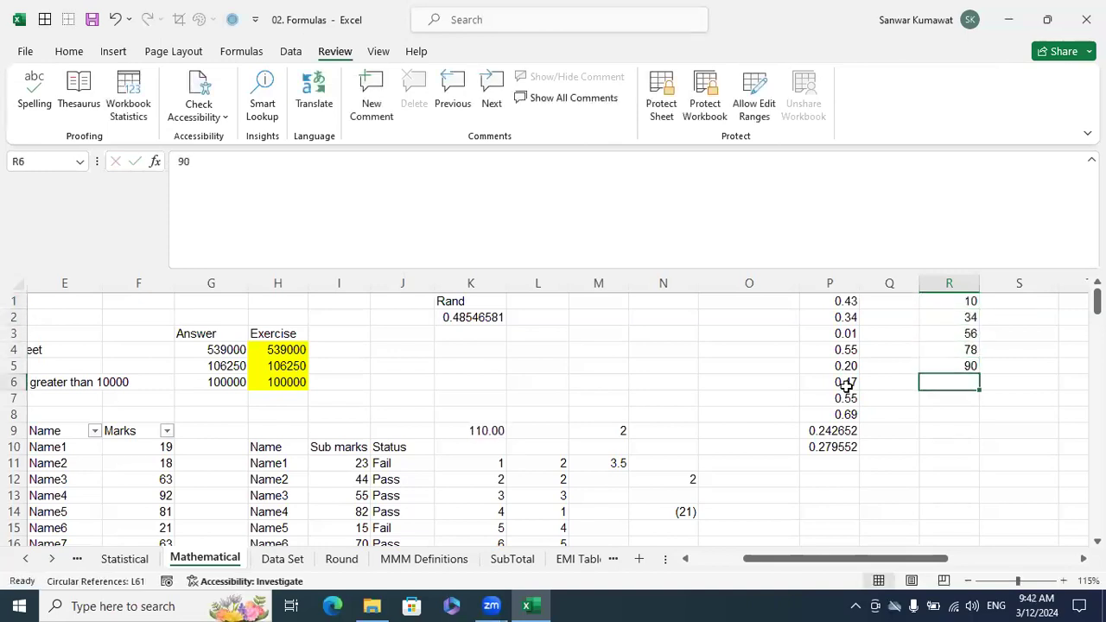
text(32)
key(Return)
text(45)
key(Return)
text(31)
key(Return)
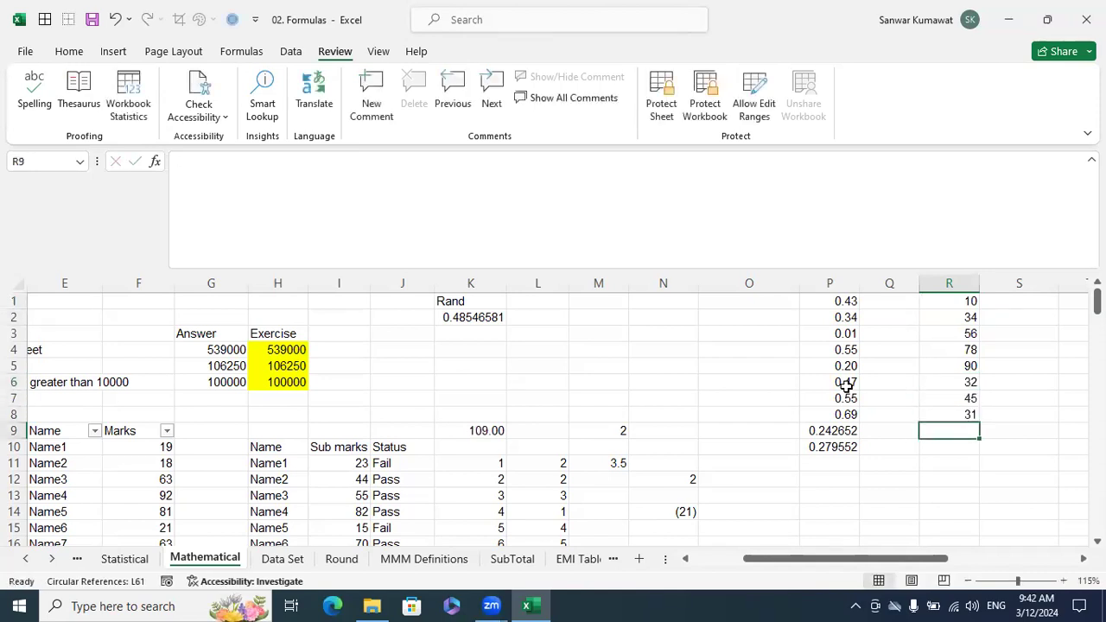
Step: Fill the range S1:S10 with the formula =RANDBETWEEN(10,100)
key(Up)
key(Up)
key(Up)
key(Up)
key(Up)
key(Up)
key(Up)
key(Up)
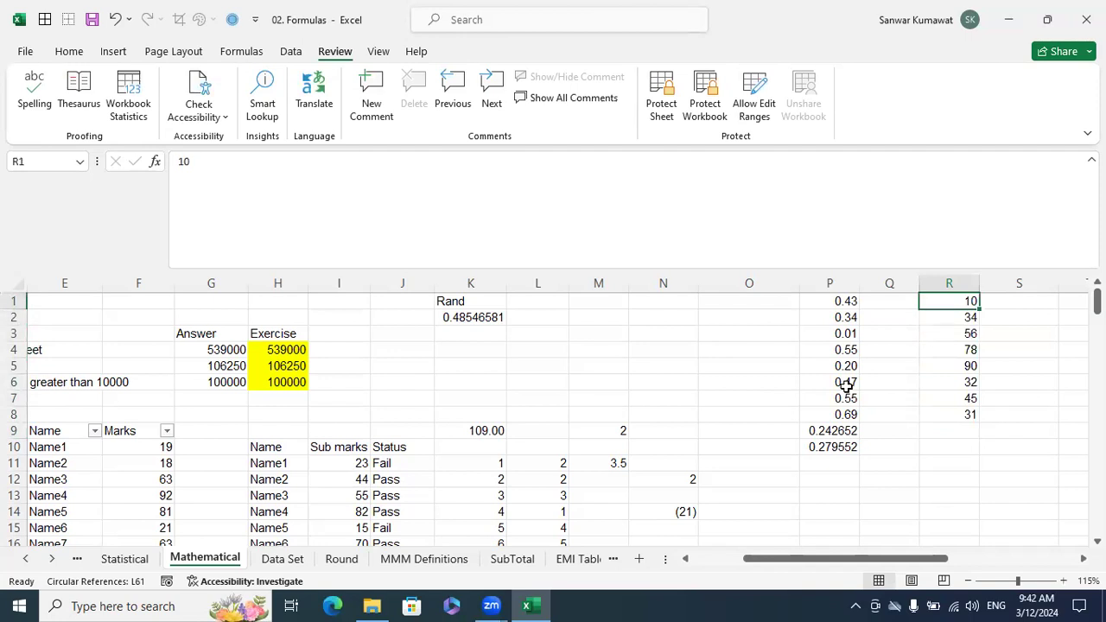
key(Right)
scroll(846, 386, right, 2)
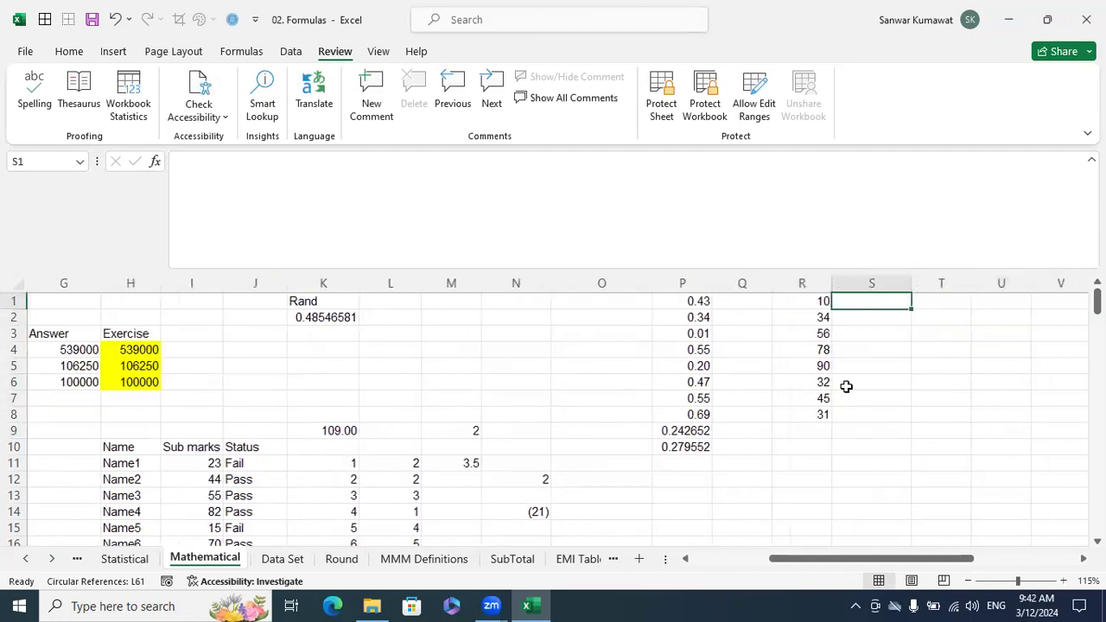
key(shift+Down)
key(shift+Down)
key(shift+Down)
key(shift+Down)
key(shift+Down)
key(shift+Down)
key(shift+Down)
key(shift+Down)
key(shift+Down)
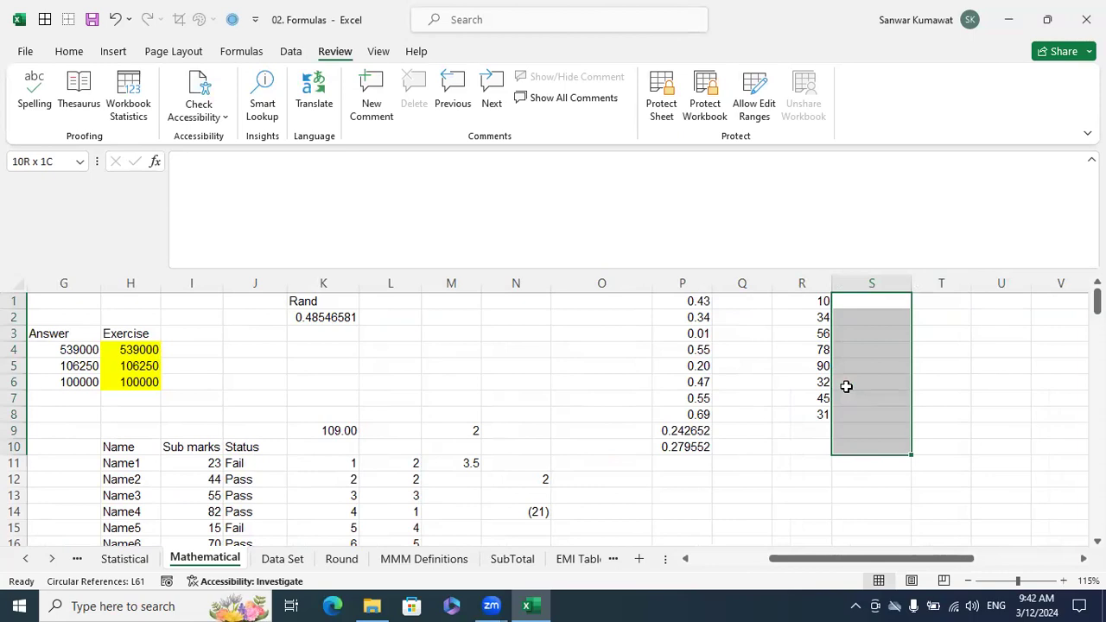
text(=rn)
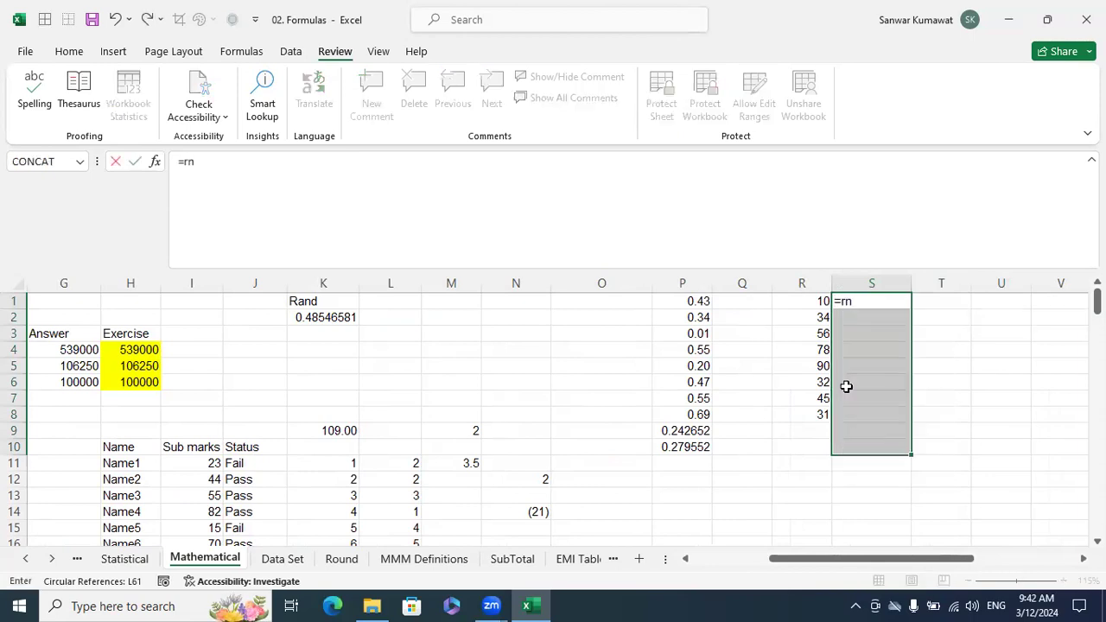
text(nd)
key(Down)
key(Down)
key(Tab)
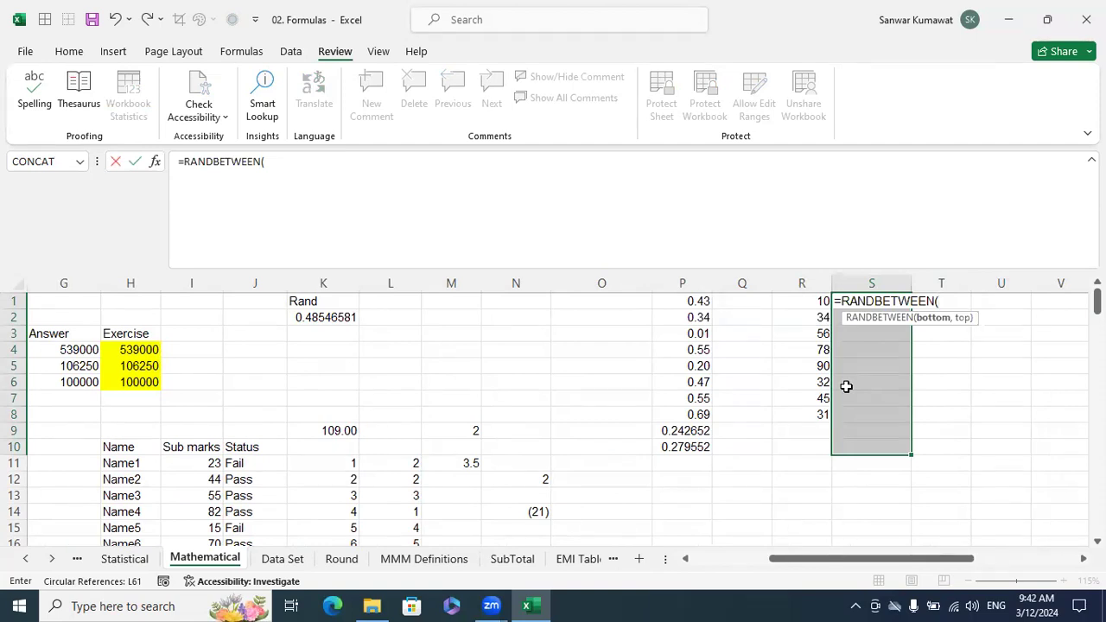
text(10,100))
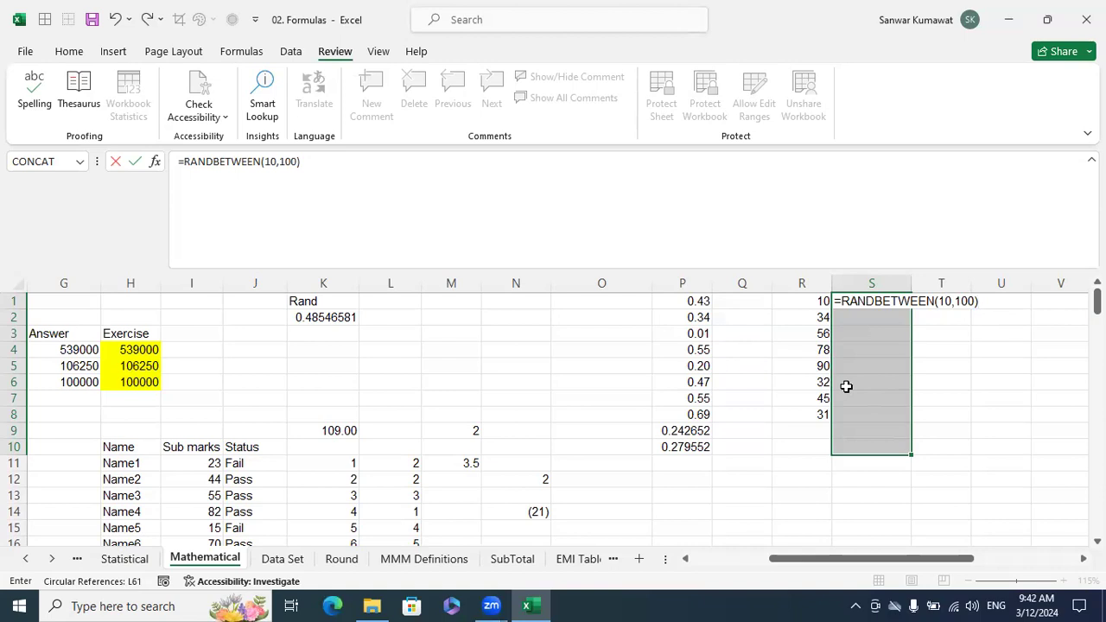
key(ctrl+Return)
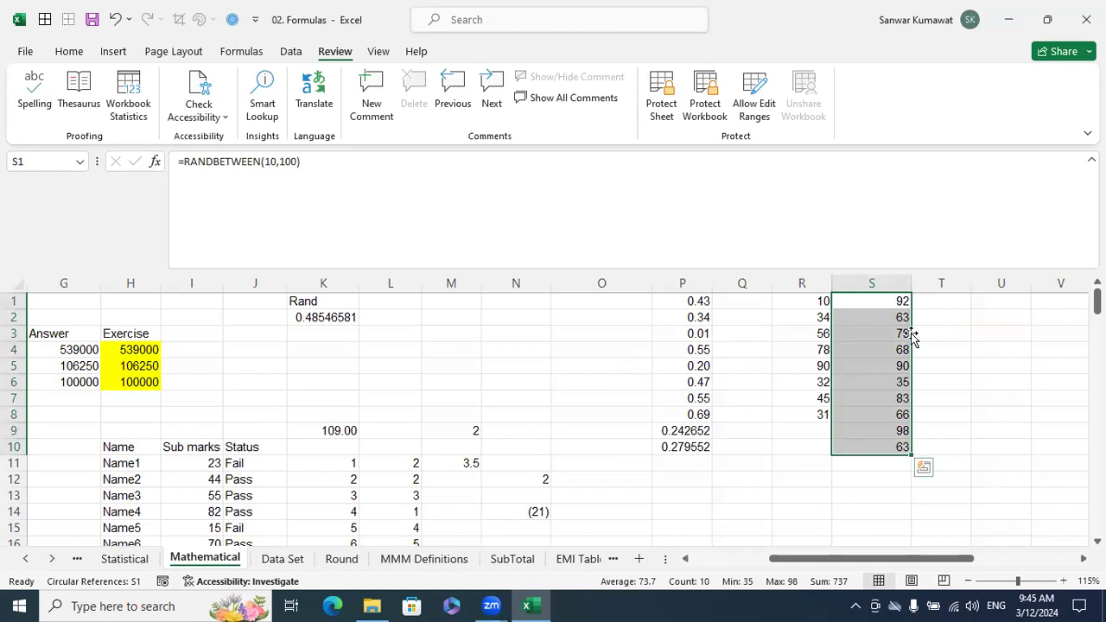
Step: Look over the random number examples and the function list on the Mathematical sheet, ending on empty cell U1
click(1083, 559)
click(1083, 559)
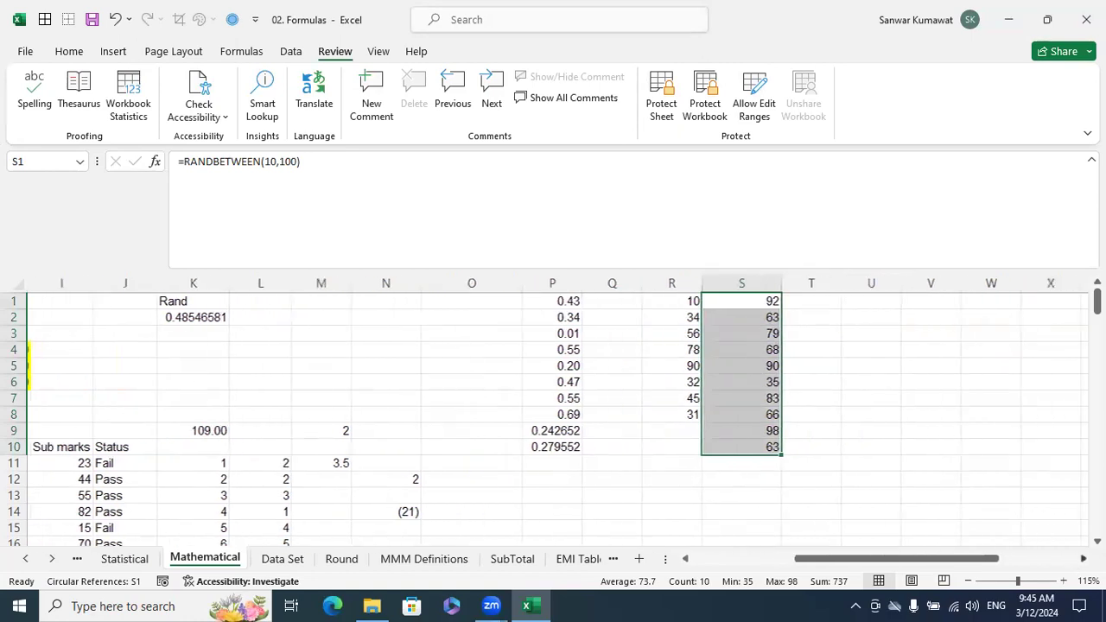
scroll(879, 392, right, 1)
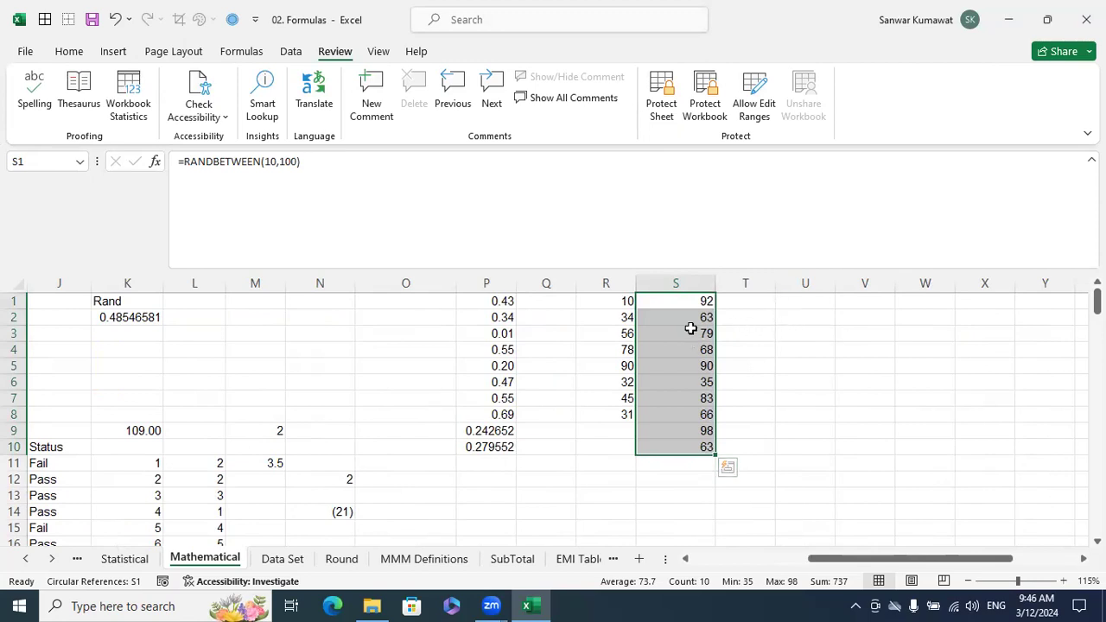
drag(835, 558, 416, 499)
scroll(416, 500, down, 3)
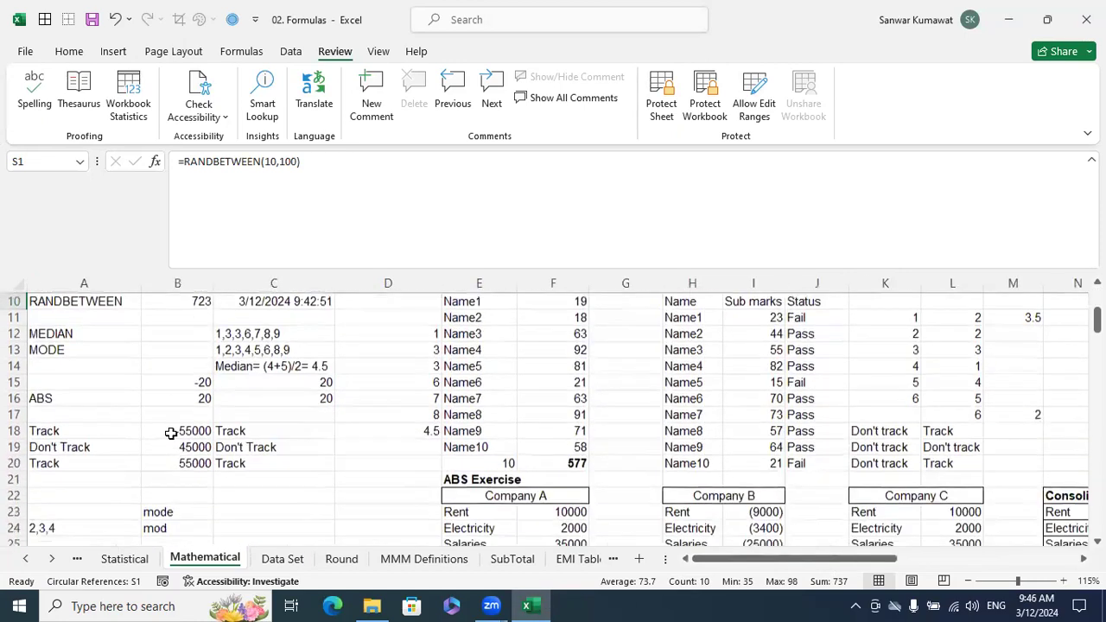
scroll(898, 426, up, 3)
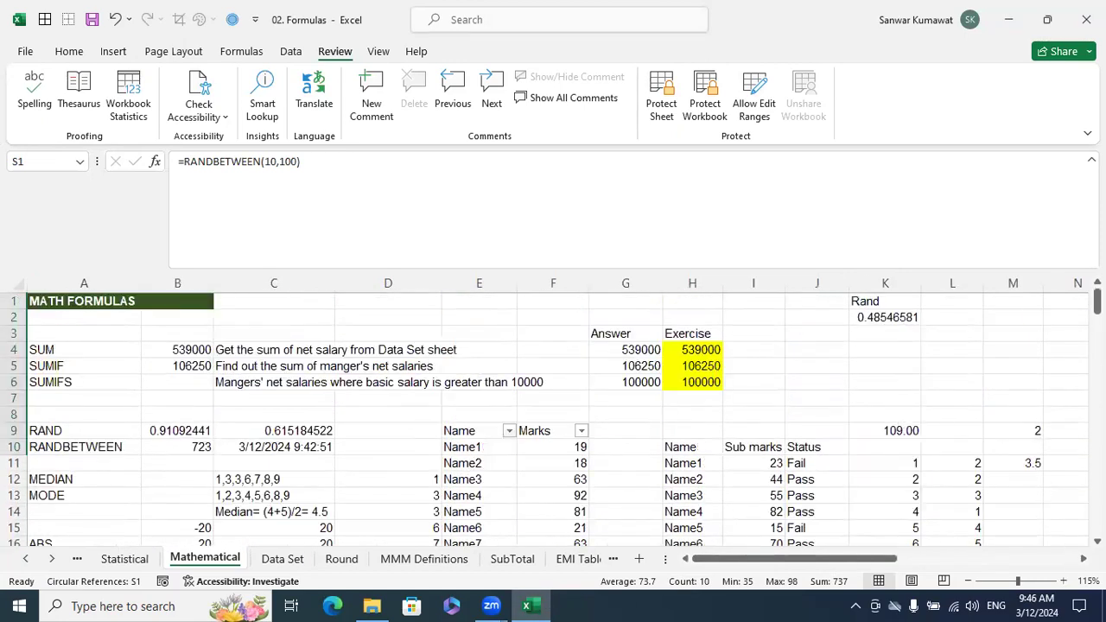
scroll(899, 308, right, 5)
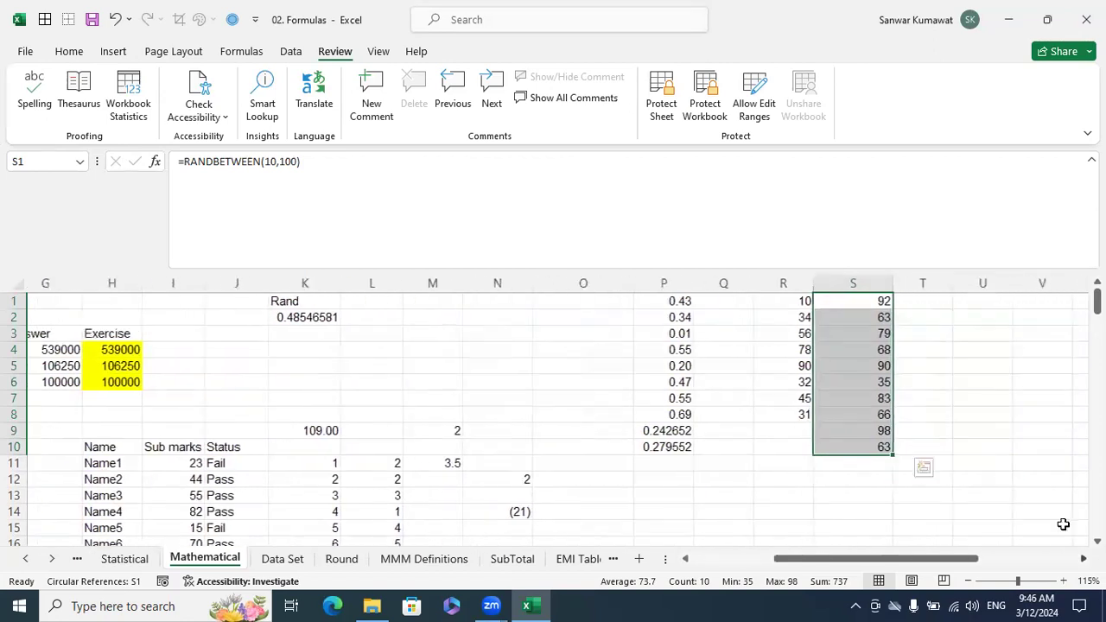
click(867, 300)
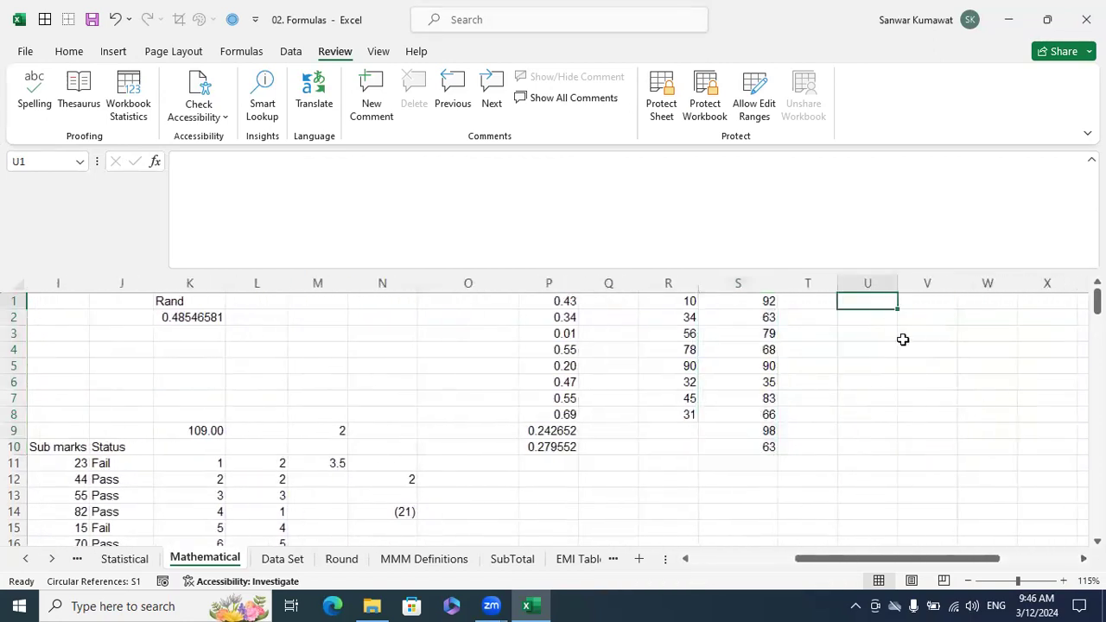
Step: Enter the labels Mean, Median and Mode down cells U1 to U3
text(Mean)
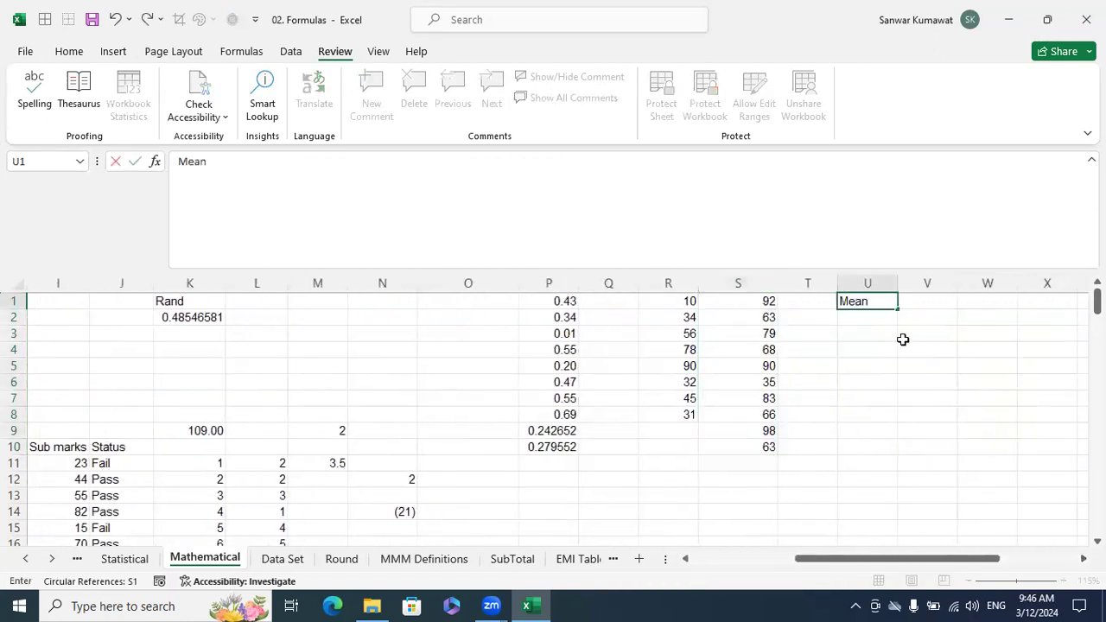
key(Return)
text(Meandian)
key(Return)
text(Mode)
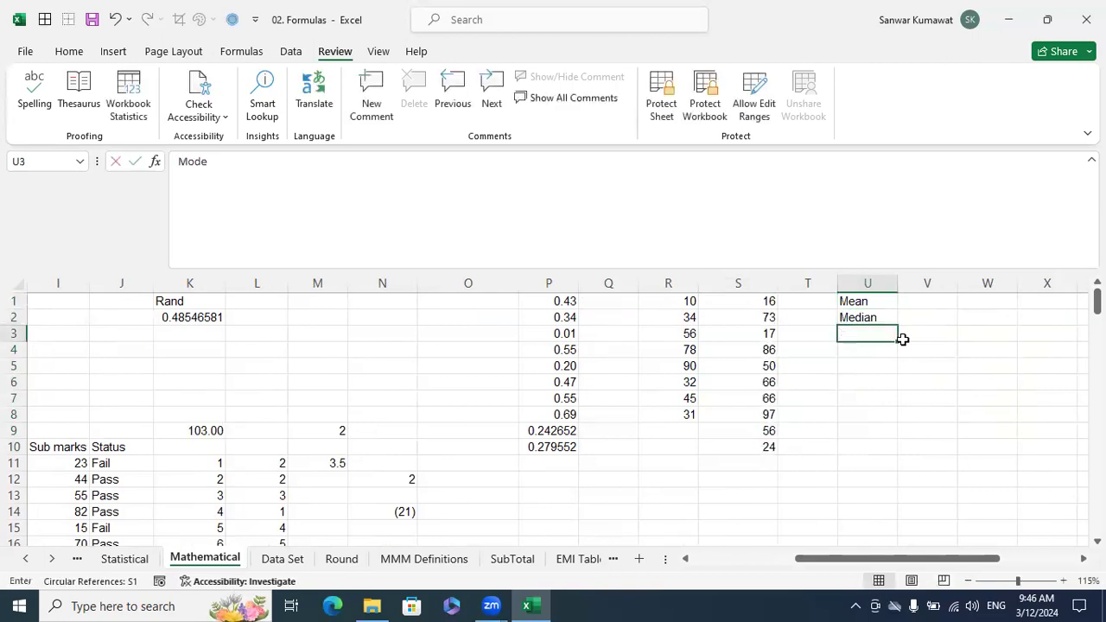
key(Return)
click(880, 303)
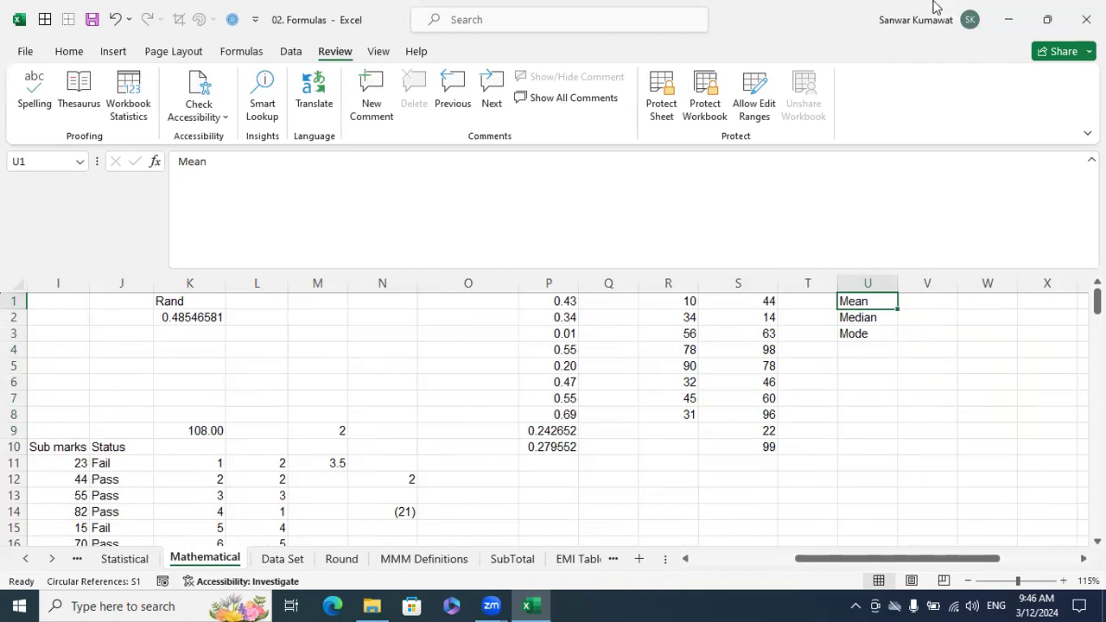
Step: Check the quick average of the numbers in K11:K16 and of those in K11:K15
click(751, 105)
scroll(914, 323, down, 2)
drag(195, 369, 178, 444)
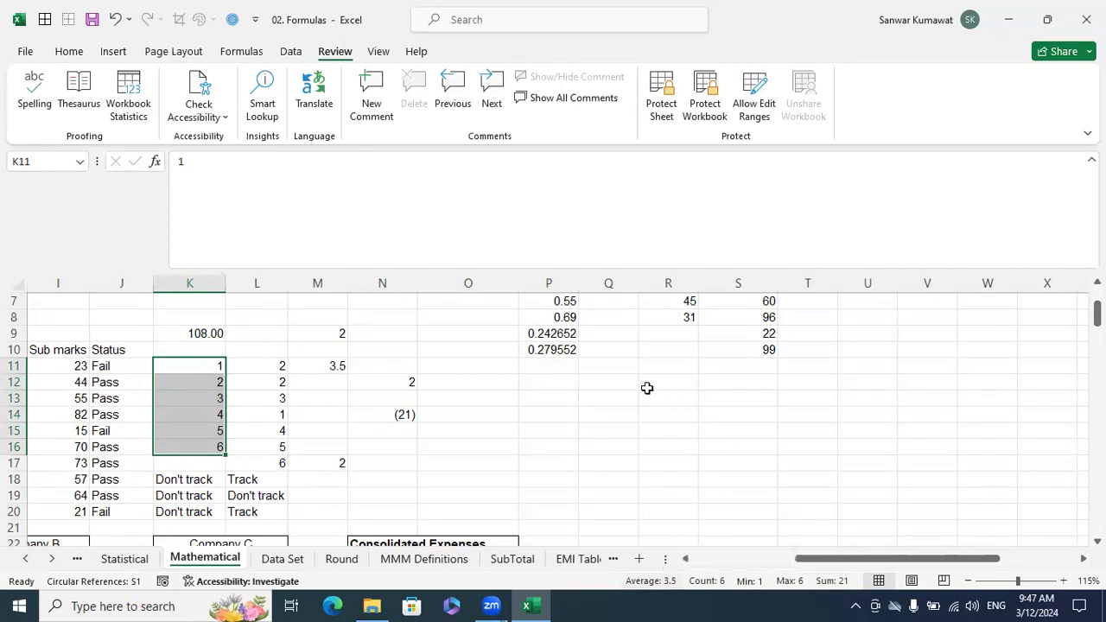
click(514, 410)
drag(212, 365, 193, 427)
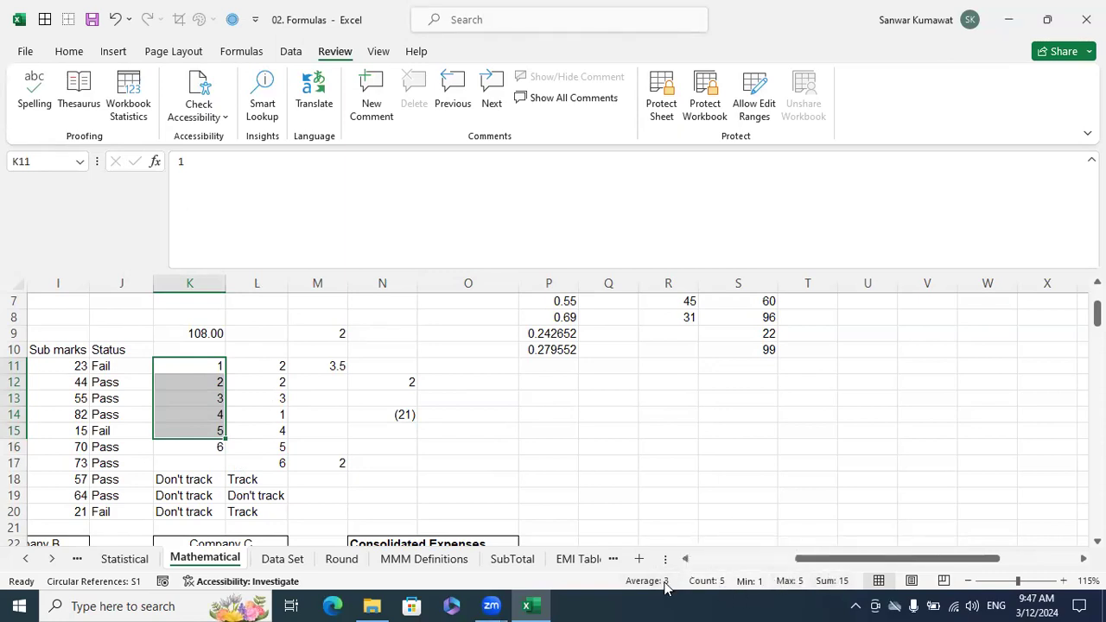
click(410, 436)
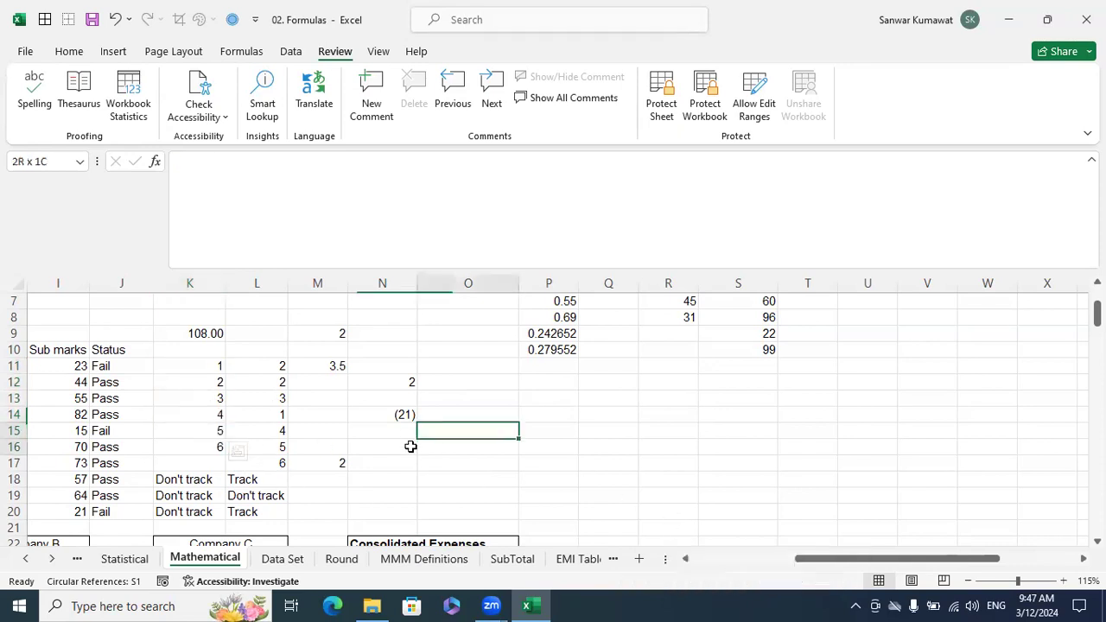
Step: Clear cell K16 and try to enter an average formula there
click(222, 447)
key(Delete)
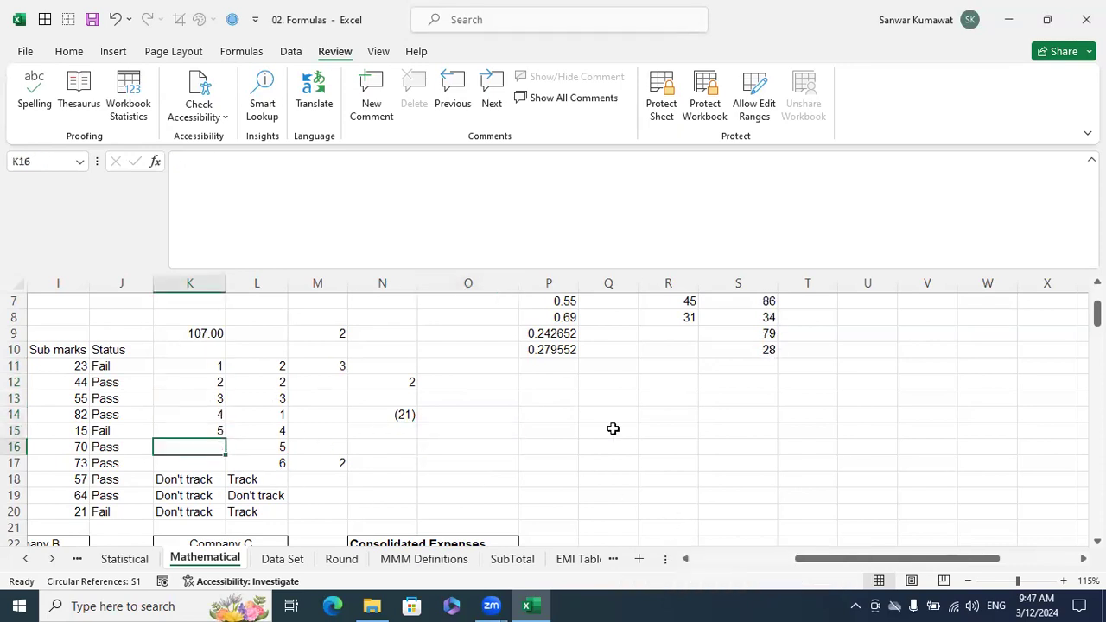
text(=me)
key(BackSpace)
key(BackSpace)
text(aver)
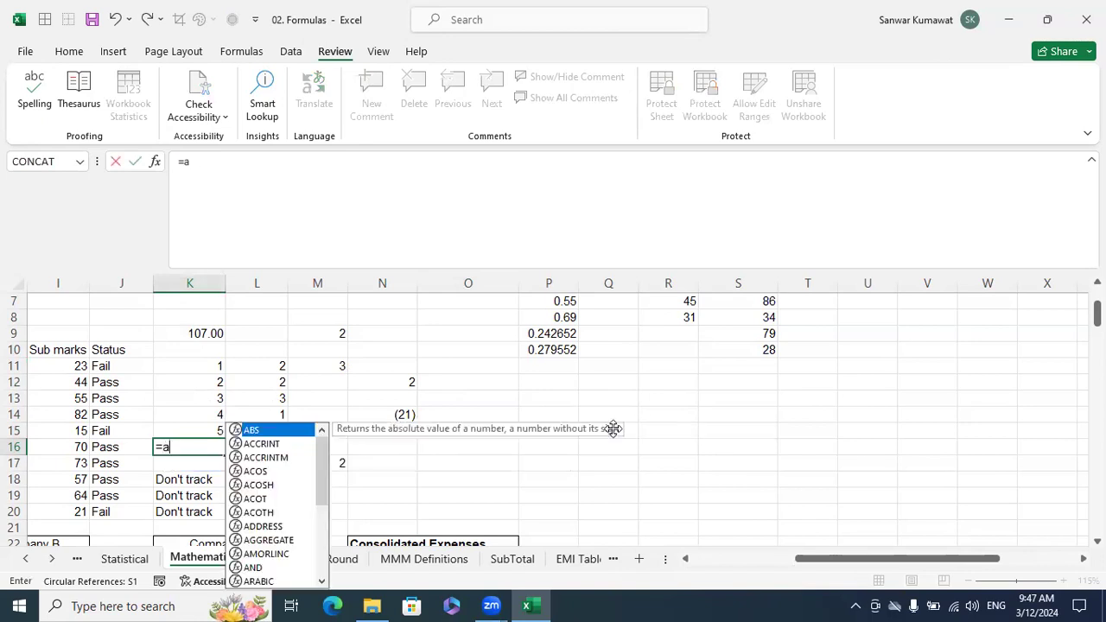
key(ctrl+Return)
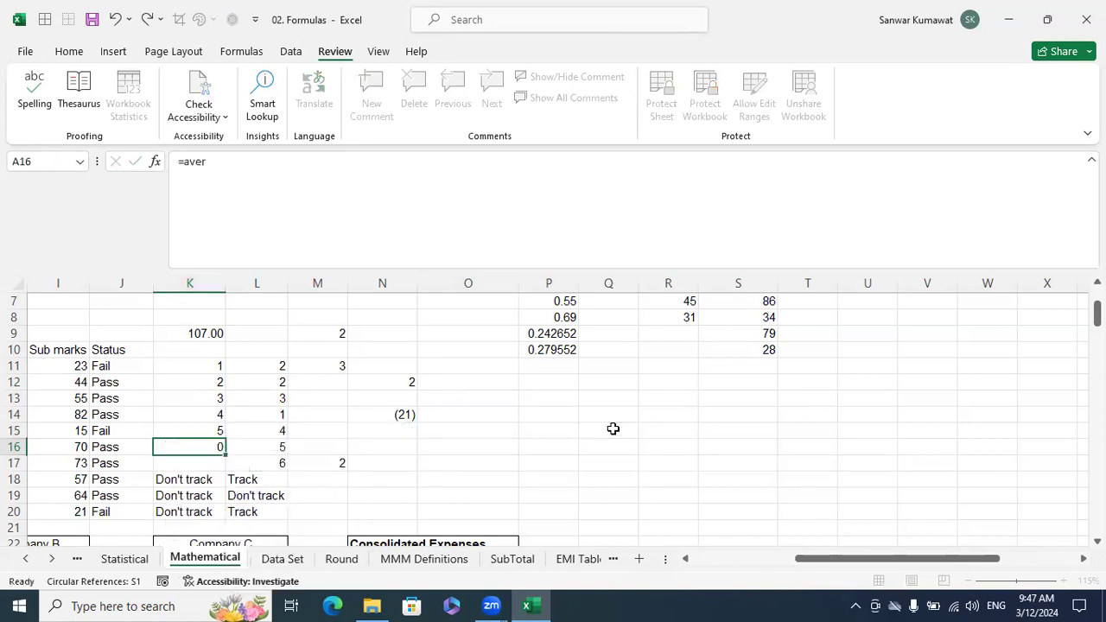
key(Home)
key(Right)
key(Right)
key(Right)
key(Right)
key(Right)
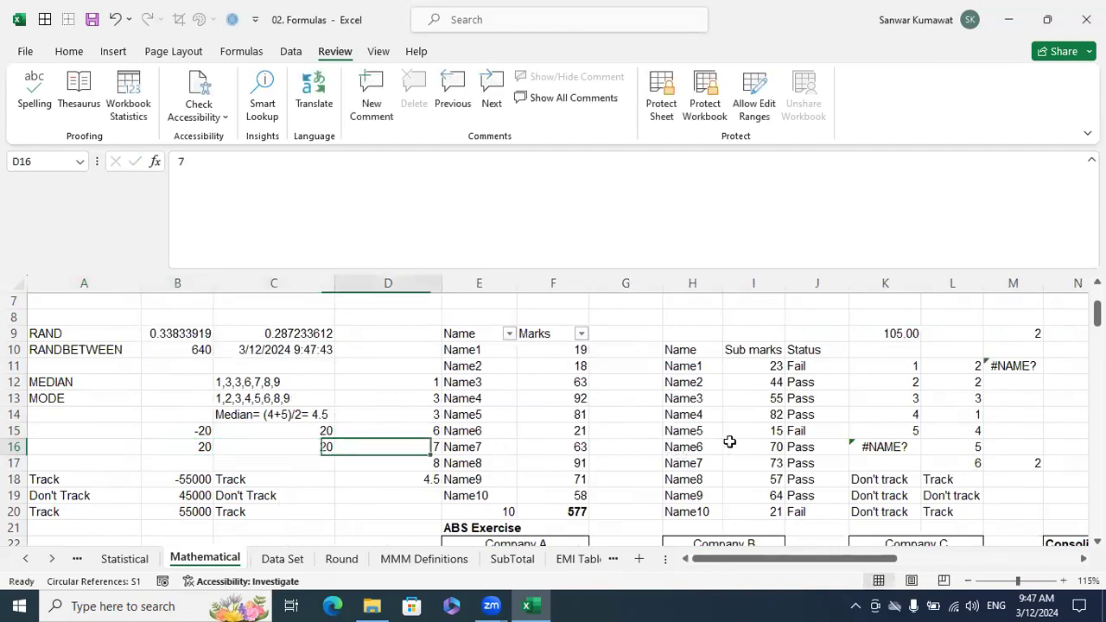
Step: Replace the entry in K16 with the formula =AVERAGE(K11:K15)
click(911, 449)
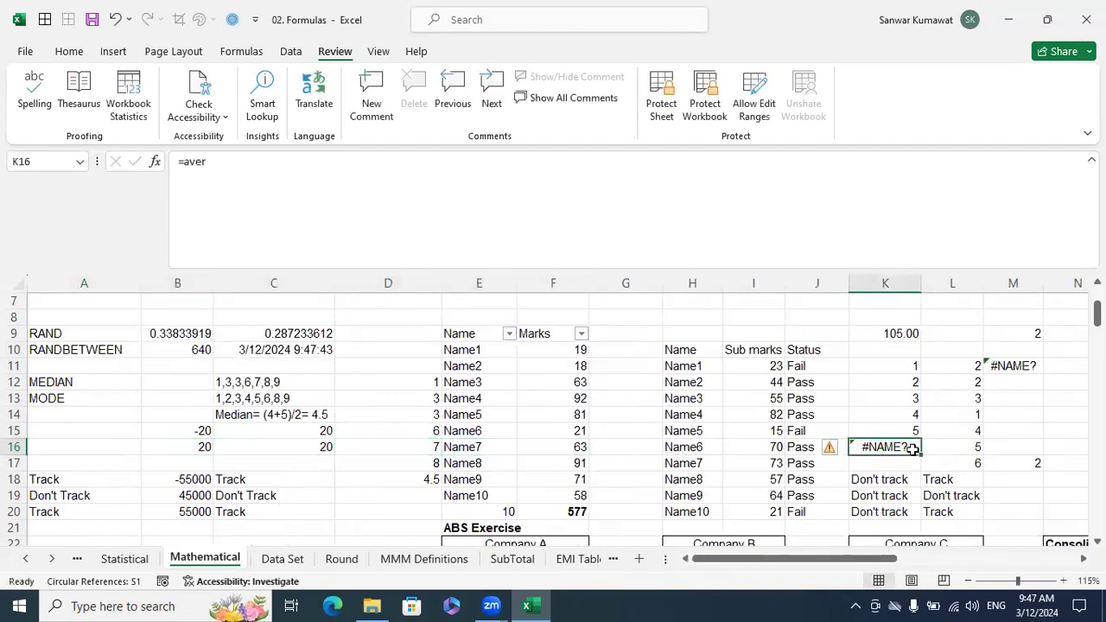
text(=mean)
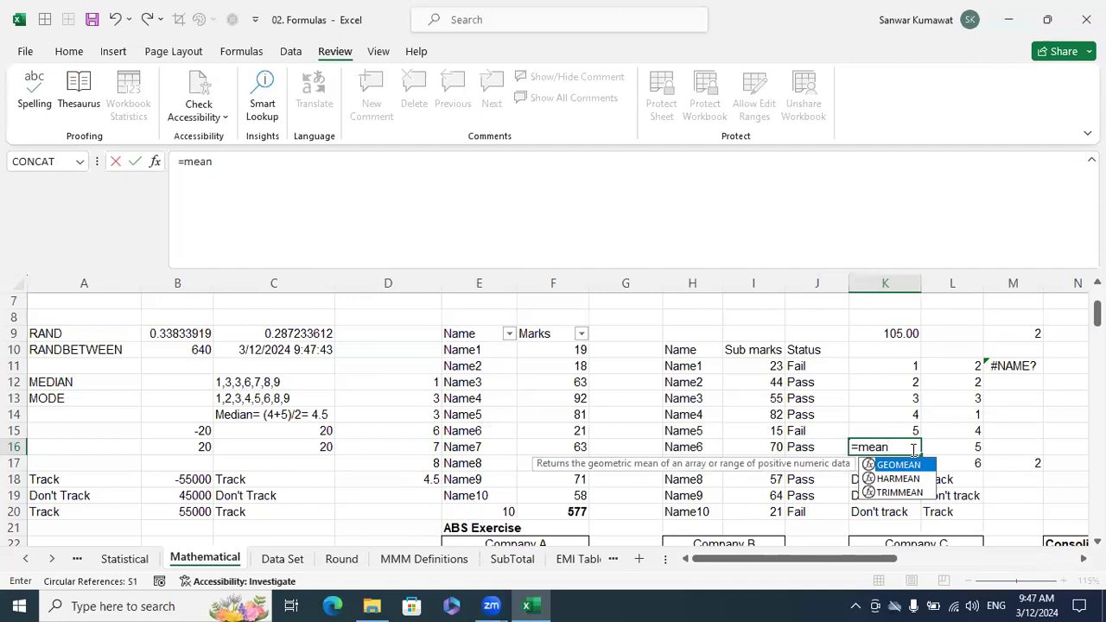
key(BackSpace)
key(BackSpace)
key(BackSpace)
key(BackSpace)
text(aver)
key(Tab)
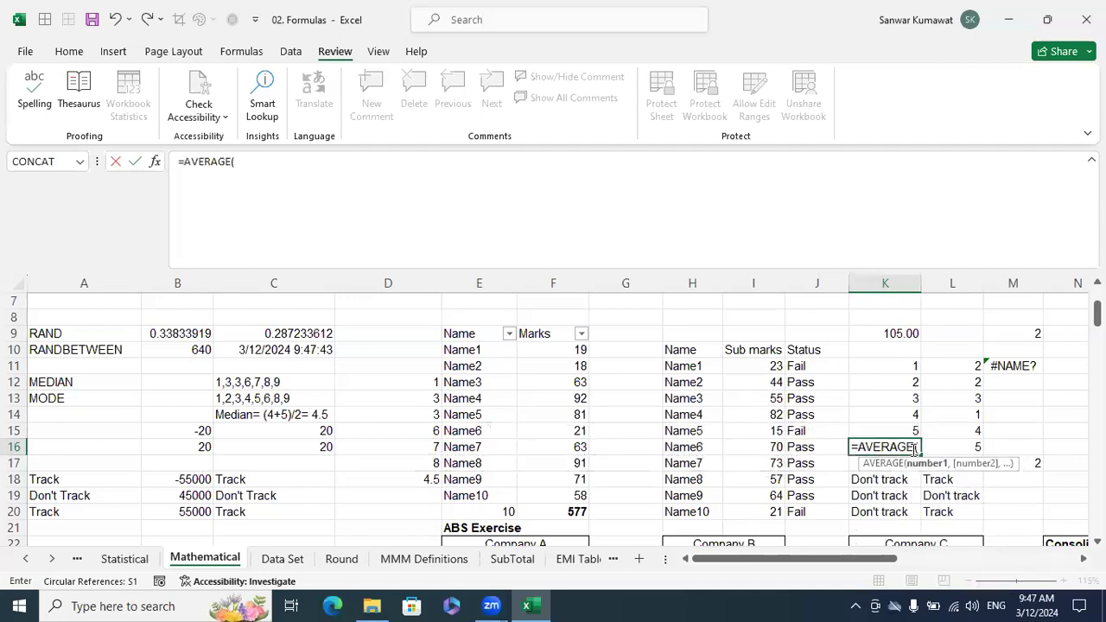
key(Up)
key(shift+Up)
key(shift+Up)
key(shift+Up)
key(shift+Up)
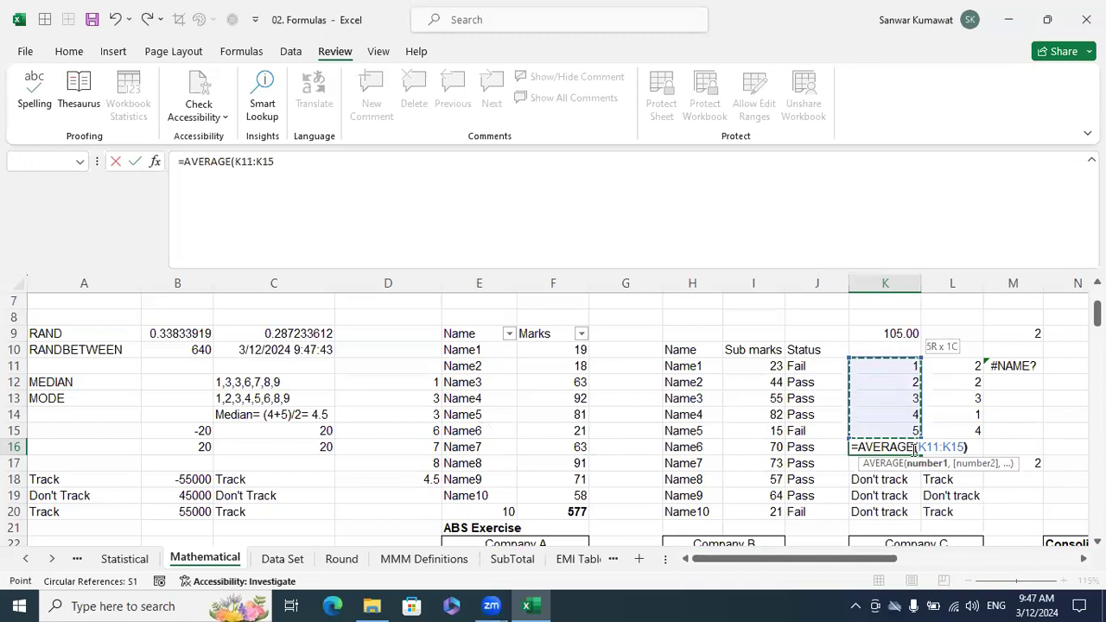
key(Return)
Step: Delete the AVERAGE formula from K16
click(913, 441)
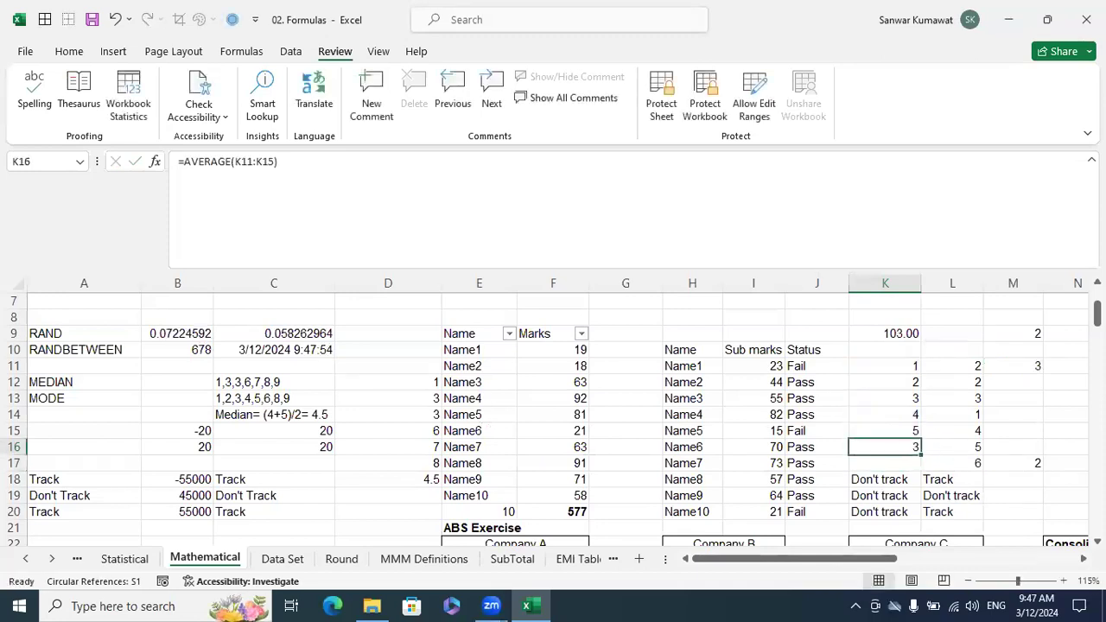
key(Delete)
text(=)
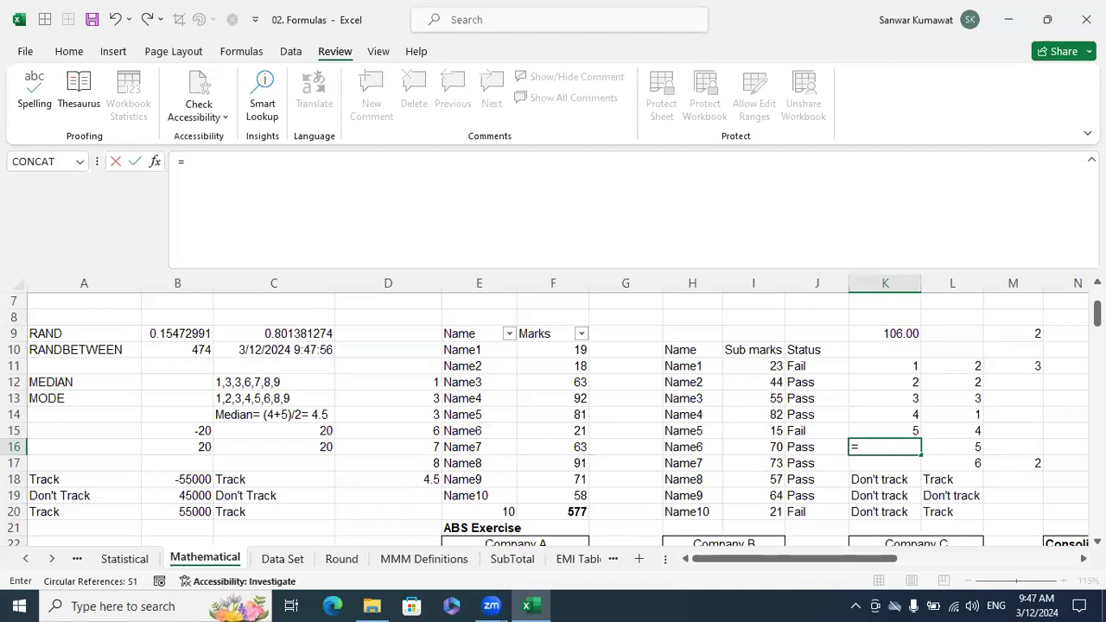
key(Escape)
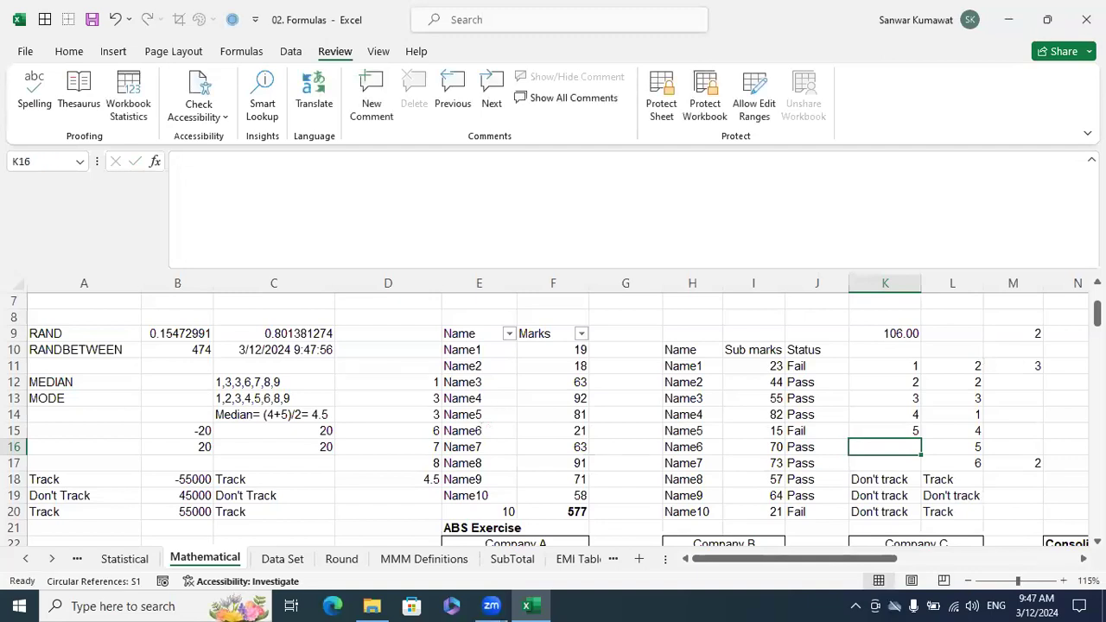
text(med)
key(BackSpace)
key(BackSpace)
key(BackSpace)
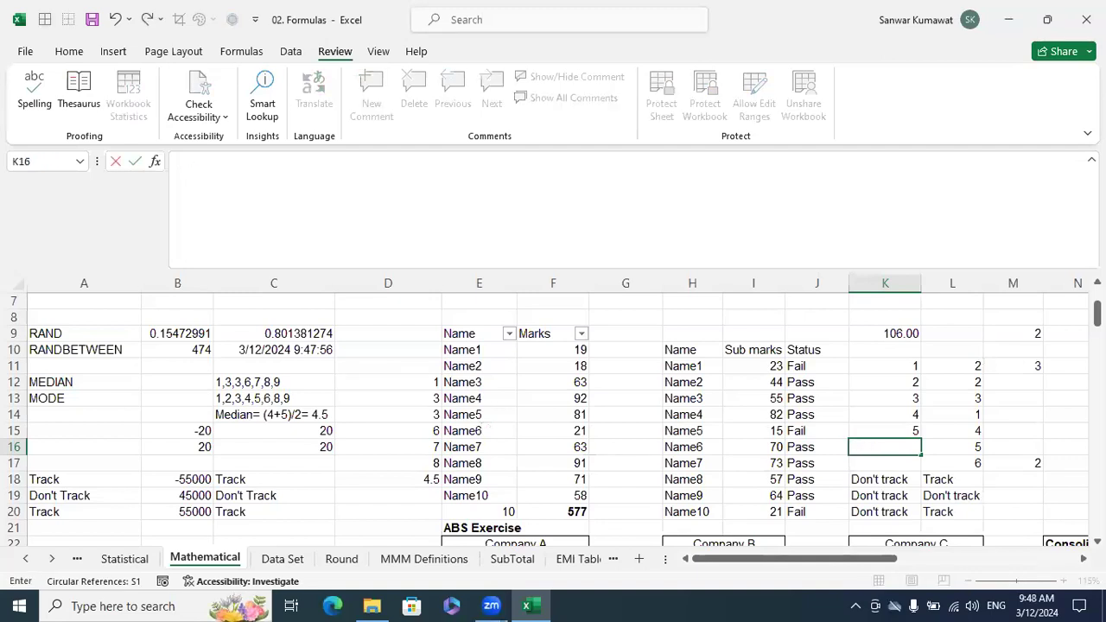
key(Home)
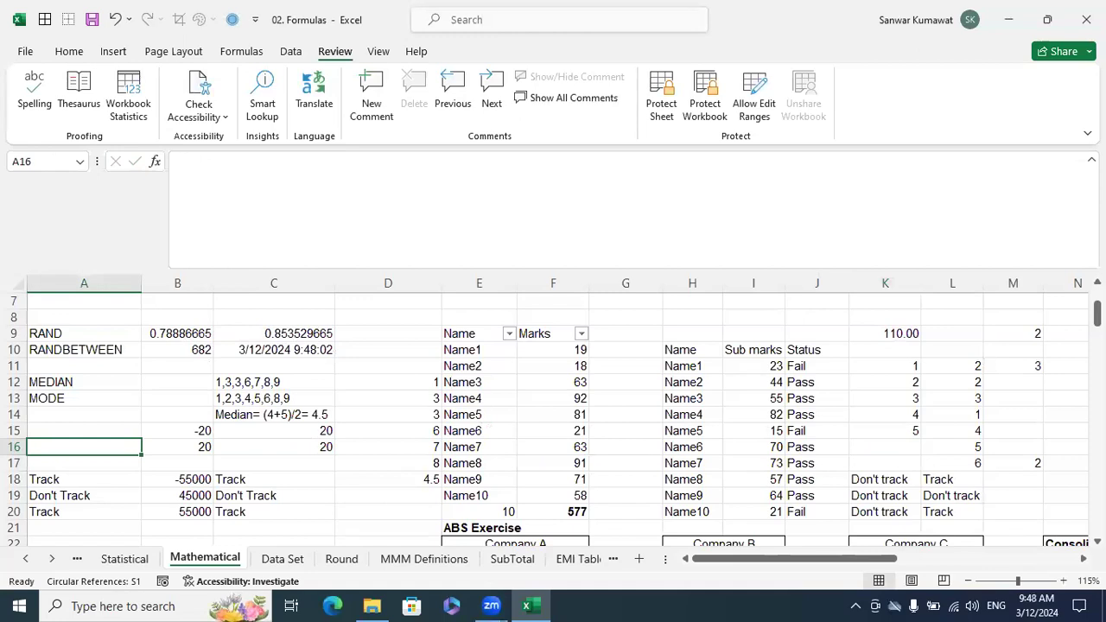
Step: Enter the formula =MEDIAN(K11:K15) in cell K16
click(915, 446)
text(=med)
key(Tab)
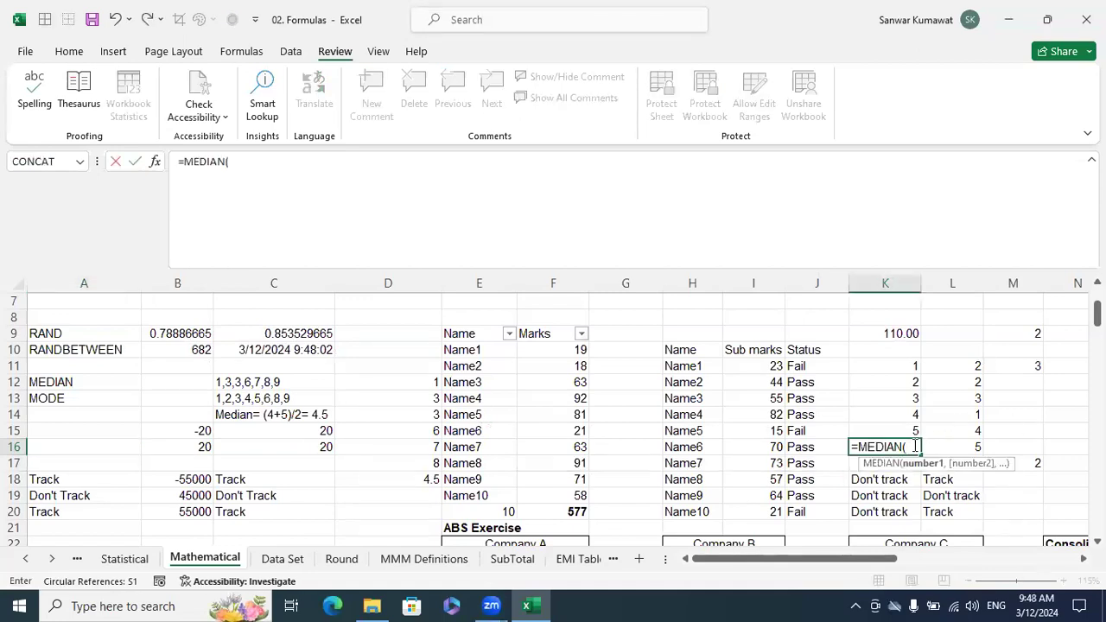
click(911, 368)
key(shift+Down)
key(shift+Down)
key(shift+Down)
key(shift+Down)
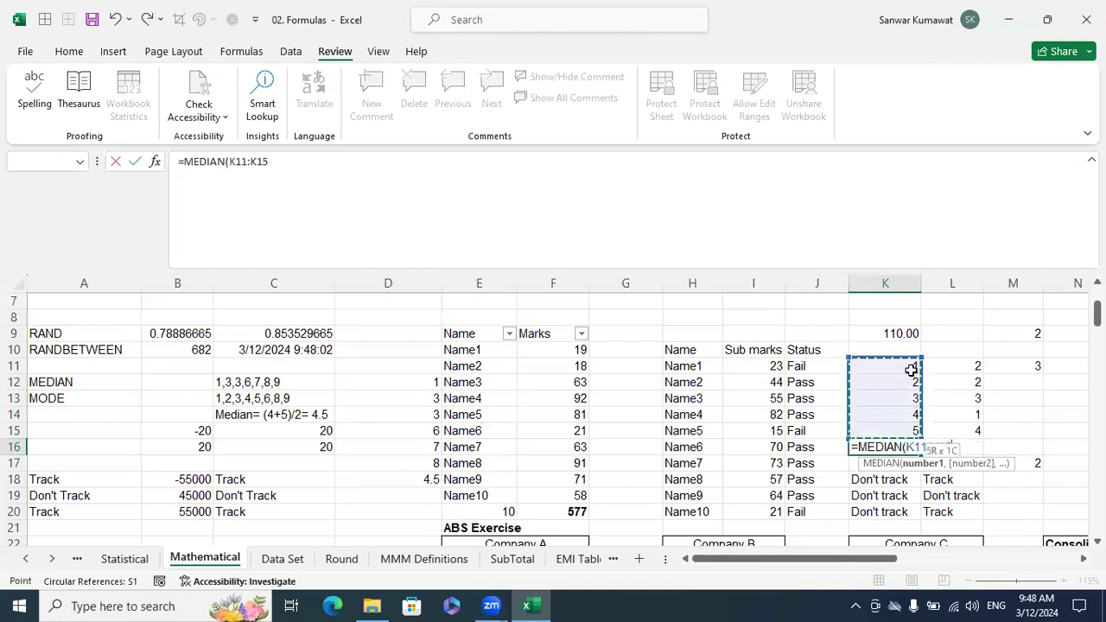
key(Return)
key(Up)
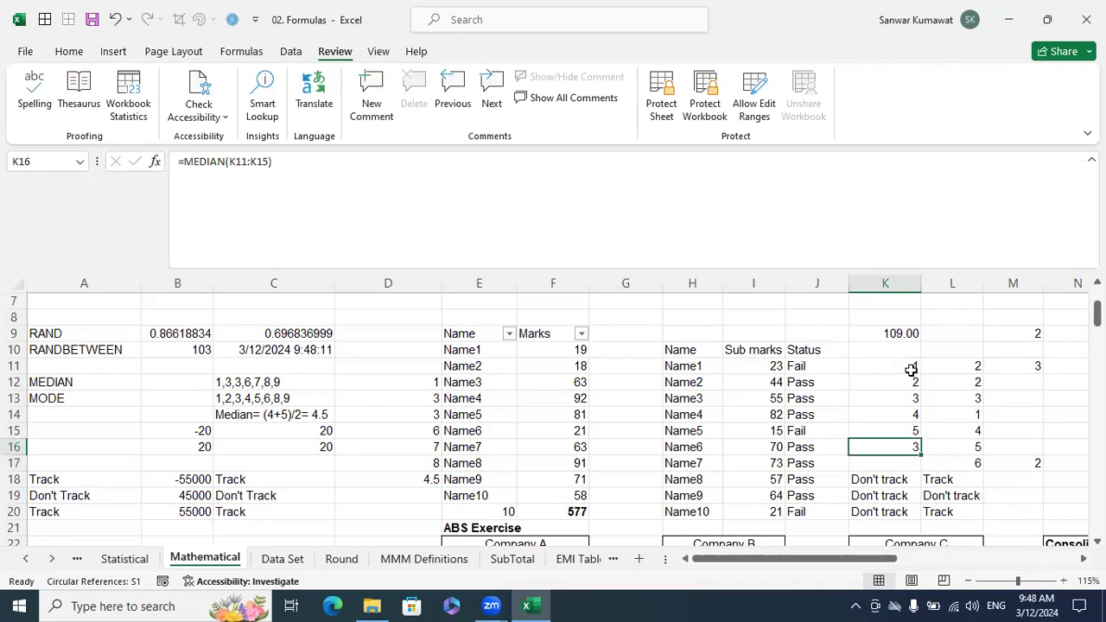
Step: Clear the contents of cells M16:M18
key(Right)
key(Right)
key(Right)
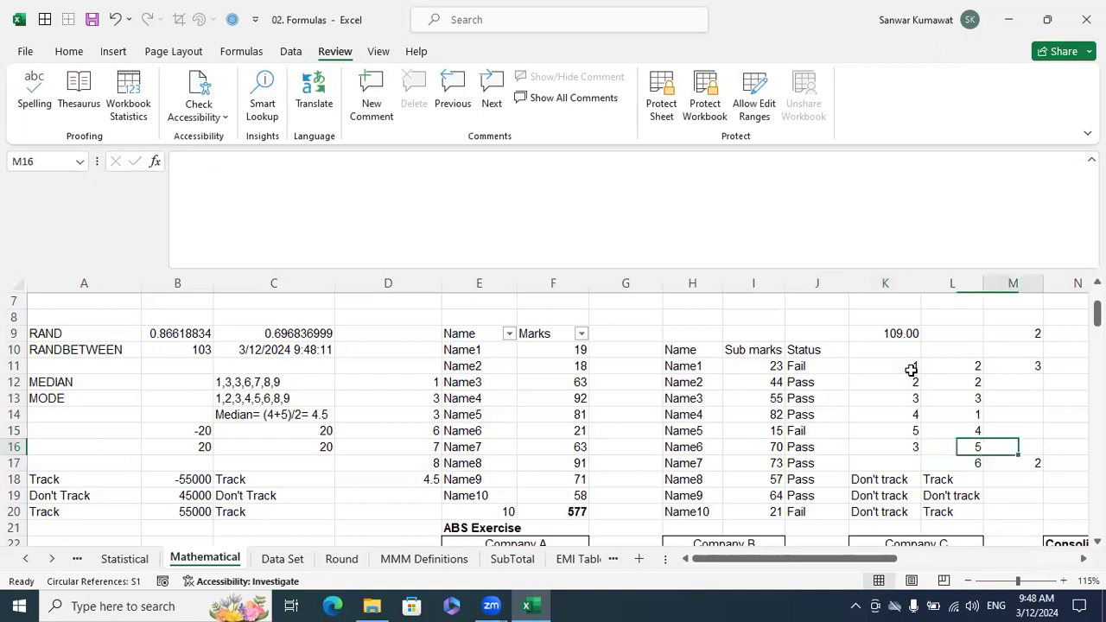
key(Left)
key(shift+Down)
key(shift+Down)
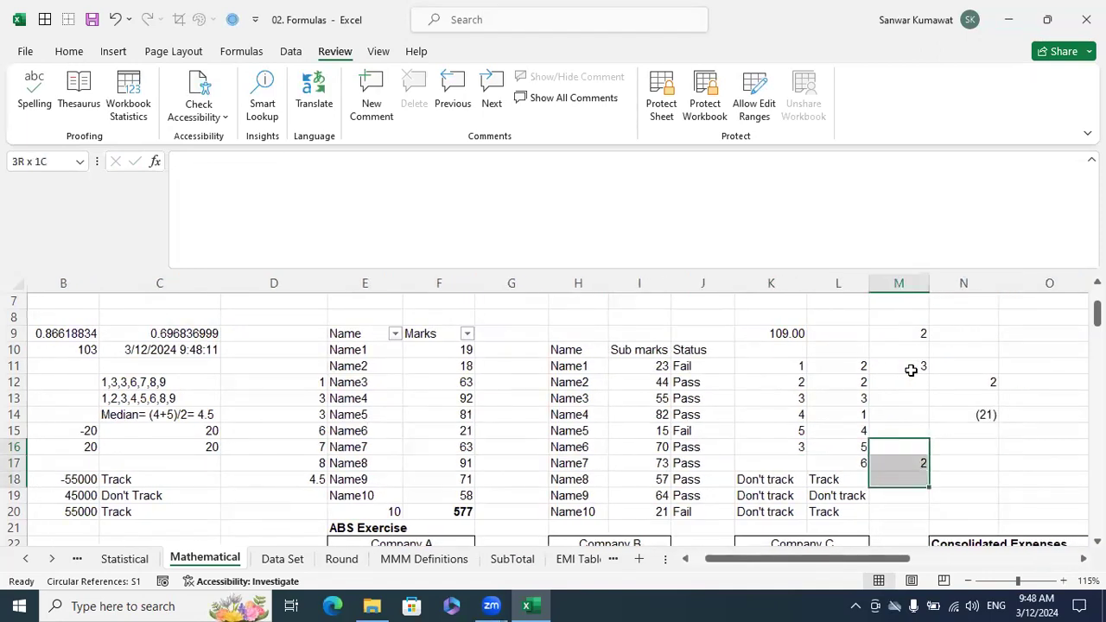
key(Delete)
Step: Enter the formula =MODE(L11:L17) in cell M17
drag(860, 365, 859, 467)
click(916, 459)
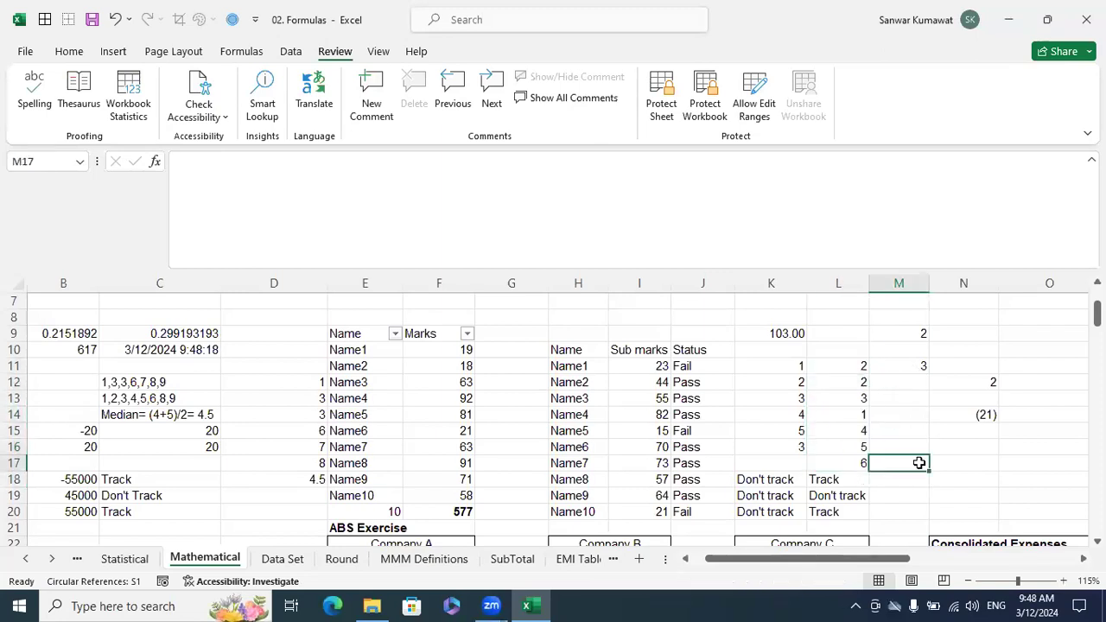
text(=mo)
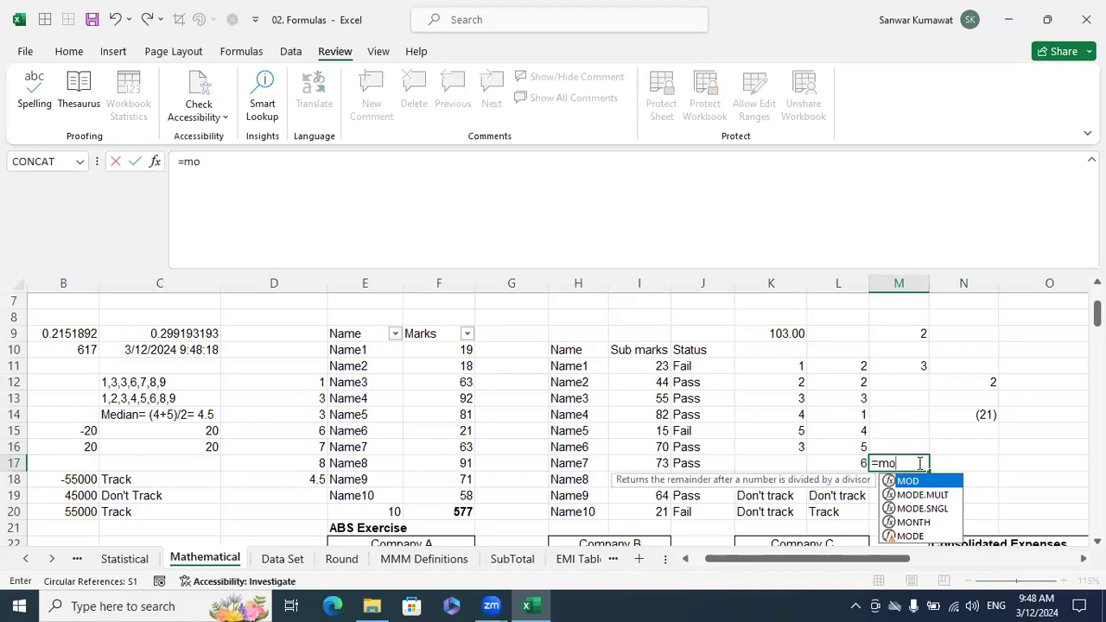
text(d)
key(Down)
key(Tab)
key(BackSpace)
key(BackSpace)
key(BackSpace)
key(BackSpace)
key(BackSpace)
key(BackSpace)
key(BackSpace)
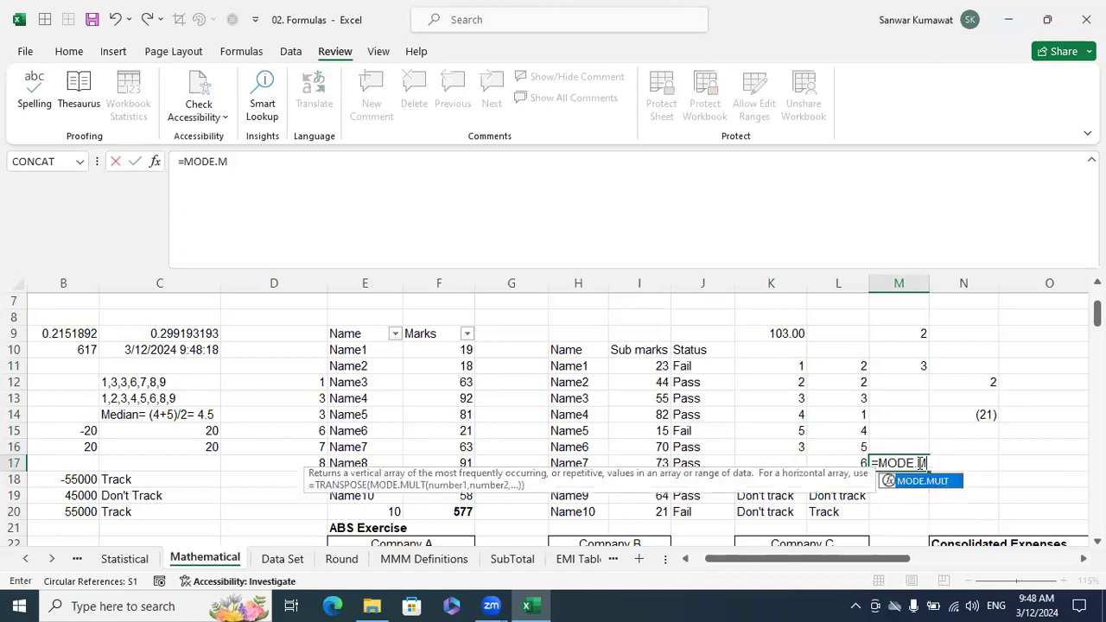
text(E()
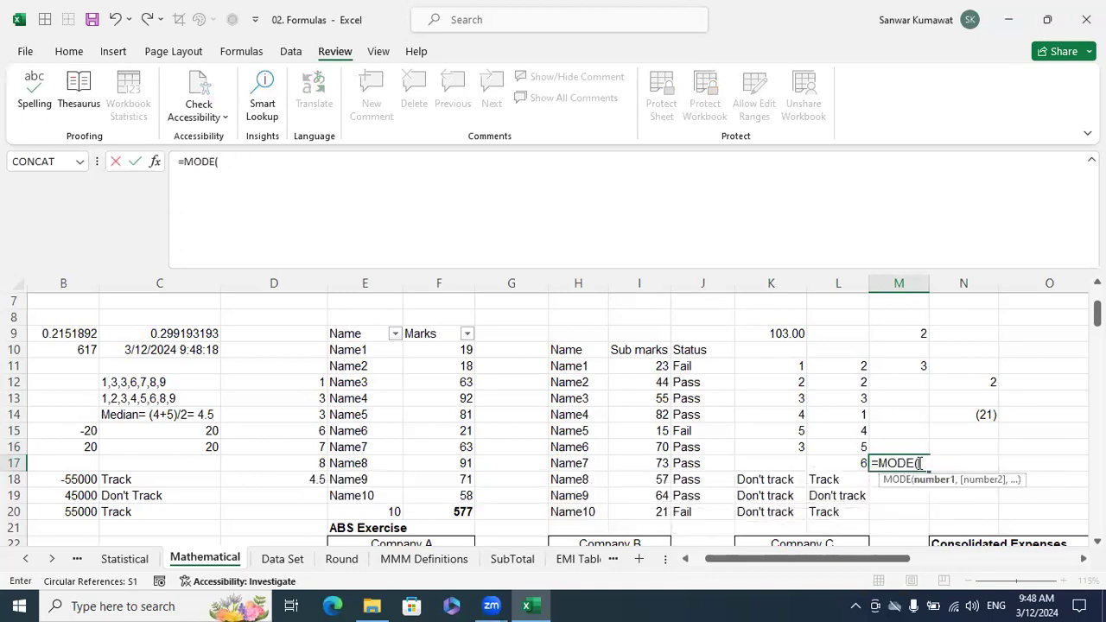
key(Left)
key(shift+Up)
key(shift+Up)
key(shift+Up)
key(shift+Up)
key(shift+Up)
key(shift+Up)
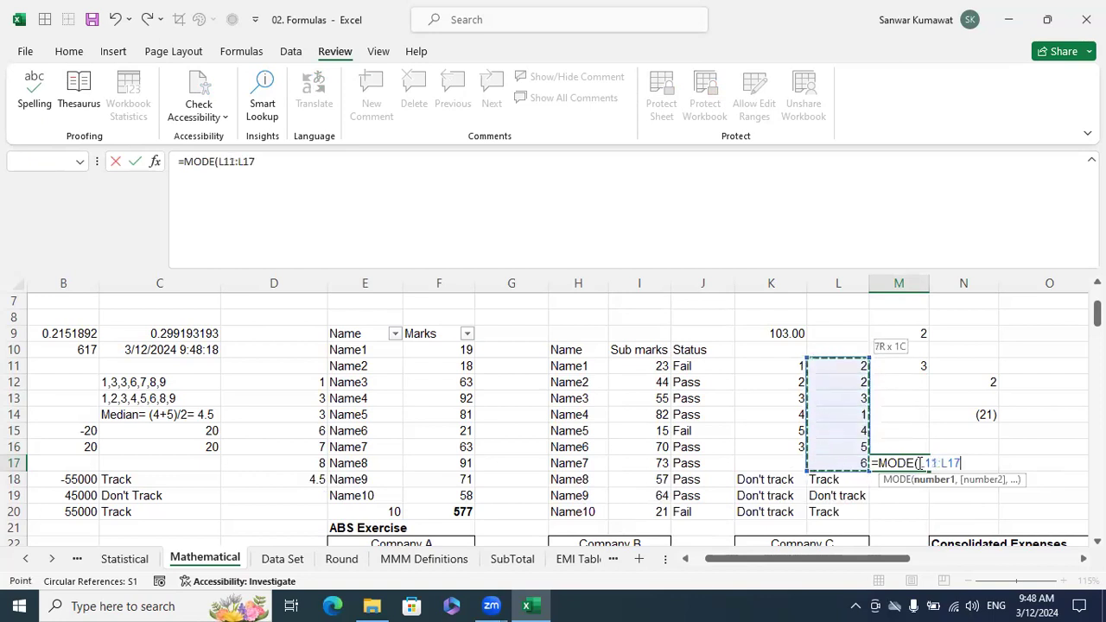
text())
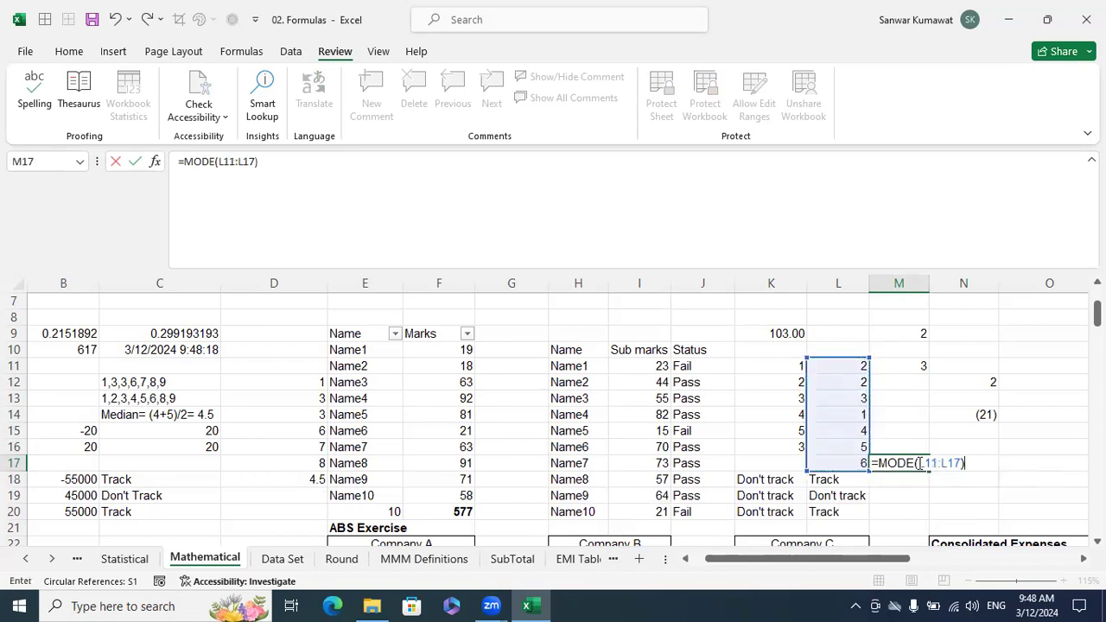
key(Return)
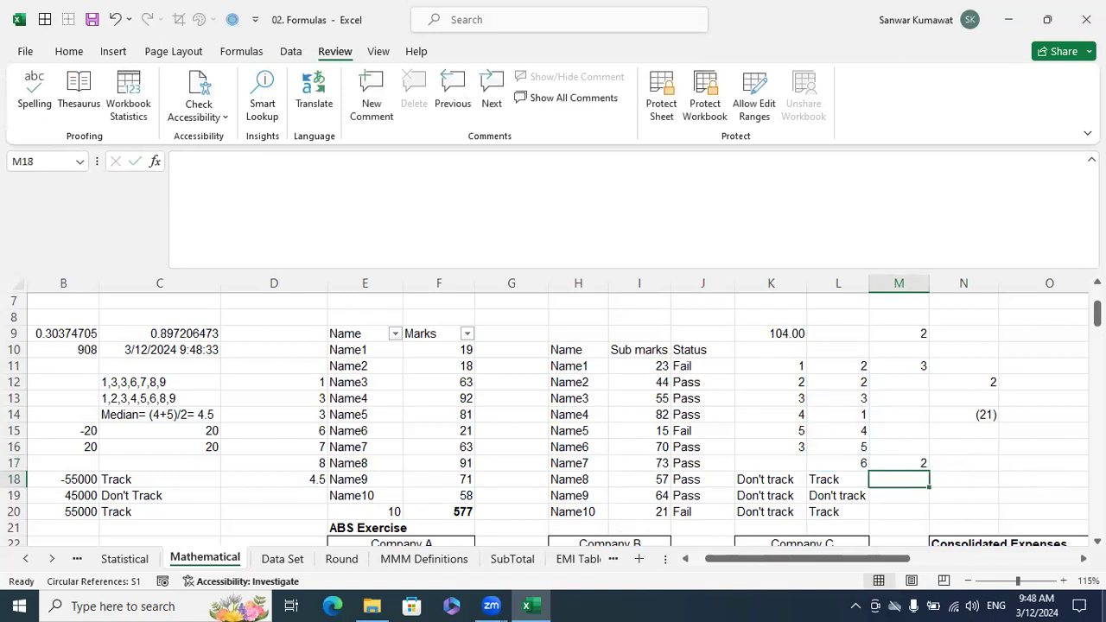
Step: Return to the start of row 17 and look over the function list and examples below the MEDIAN and MODE rows
key(Up)
key(Left)
key(Left)
key(Left)
key(Left)
key(Left)
key(Left)
key(Left)
key(Left)
key(Left)
key(Left)
key(Left)
key(Left)
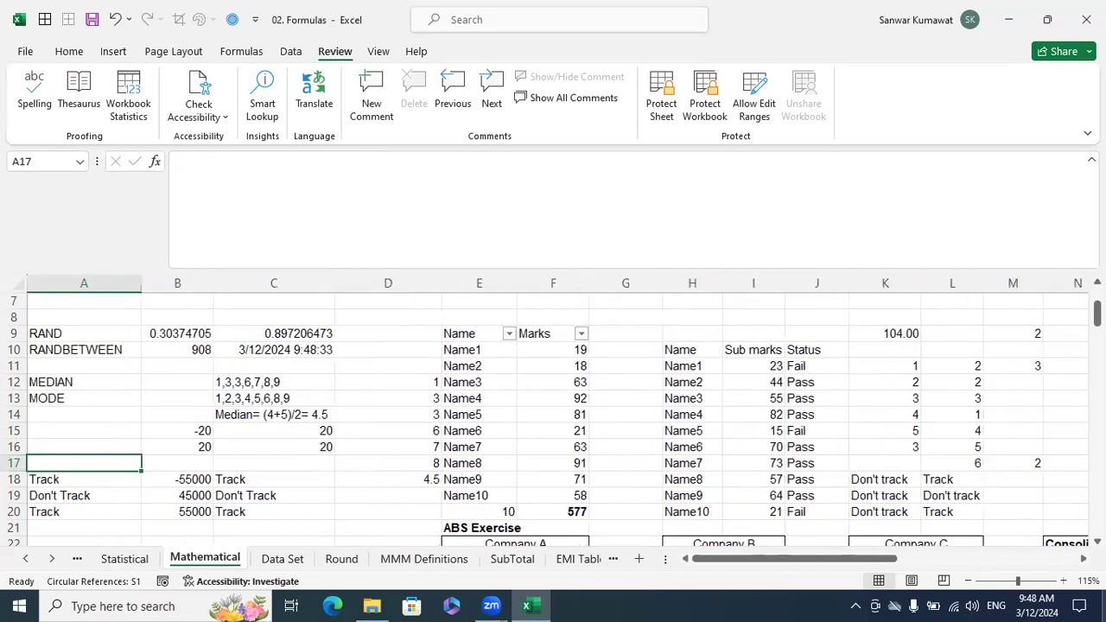
scroll(250, 441, down, 1)
scroll(249, 441, down, 2)
scroll(250, 441, up, 3)
scroll(249, 441, down, 1)
scroll(250, 442, down, 1)
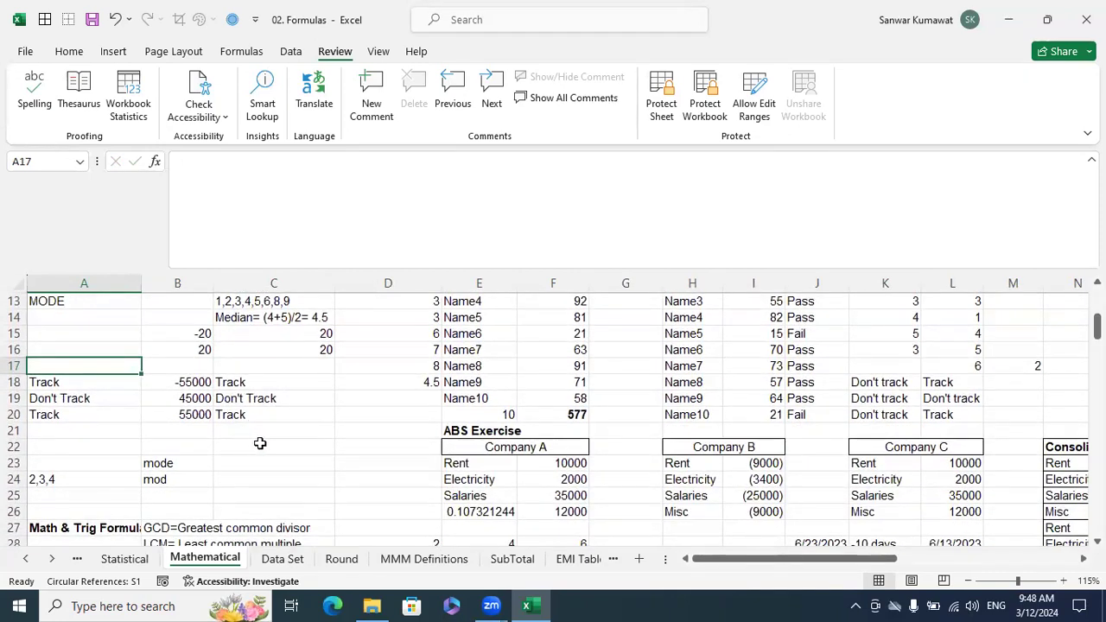
Step: Clear cells C15:C17 beside the values -20 and 20, ending on cell C15
scroll(318, 430, up, 2)
drag(323, 466, 322, 432)
key(Delete)
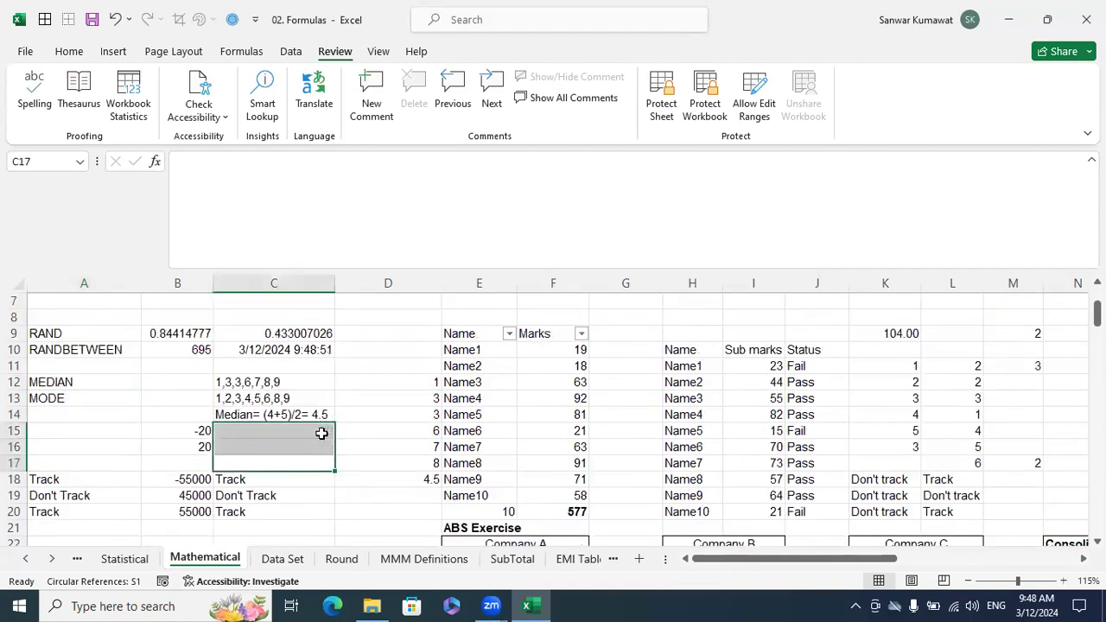
key(Left)
key(Up)
key(Right)
key(Up)
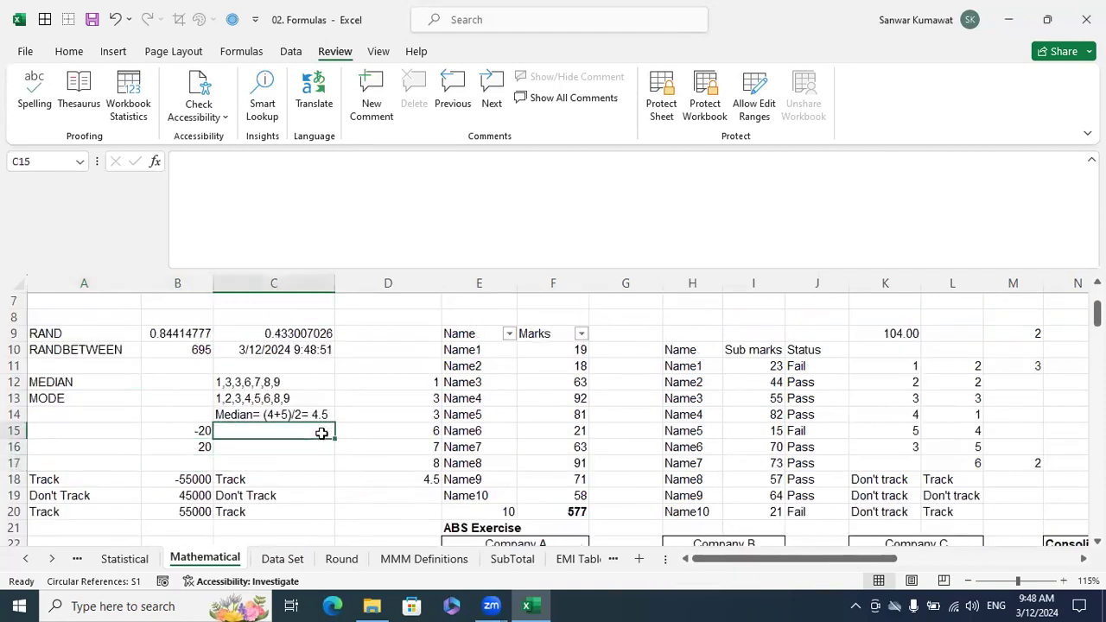
Step: Enter the formula =ABS(B15) in cell C15 to return the absolute value of -20
text(=)
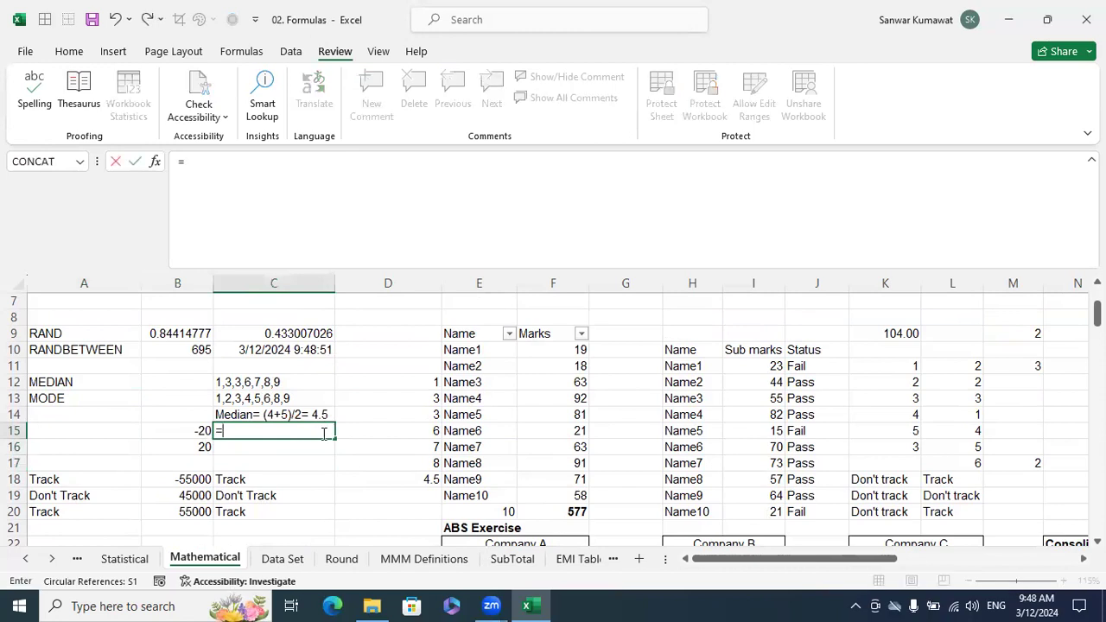
text(abs)
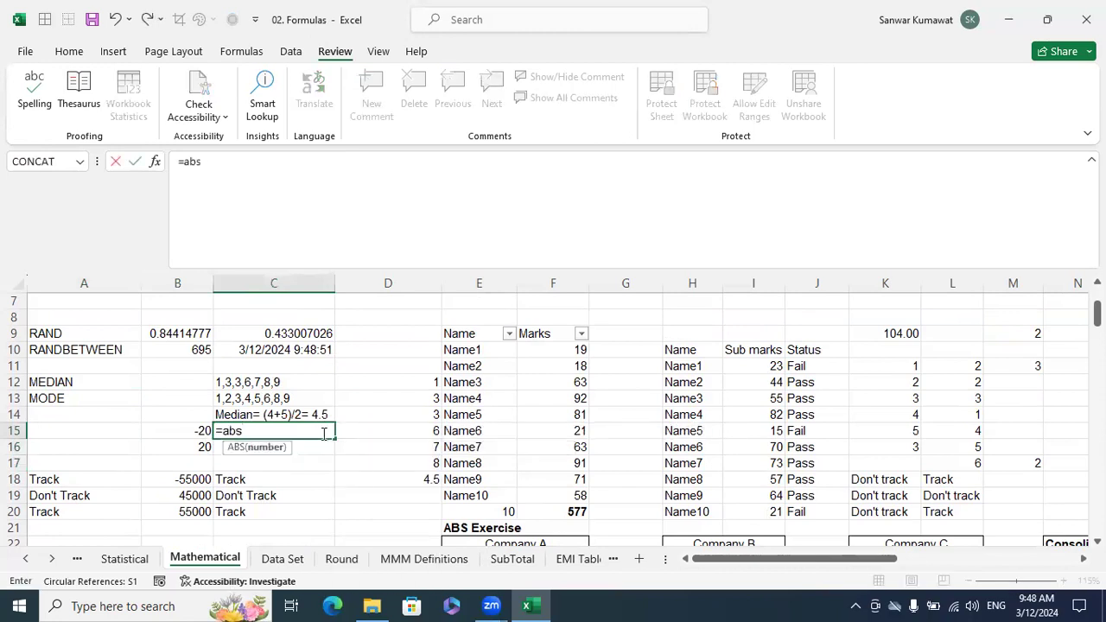
key(Tab)
click(185, 430)
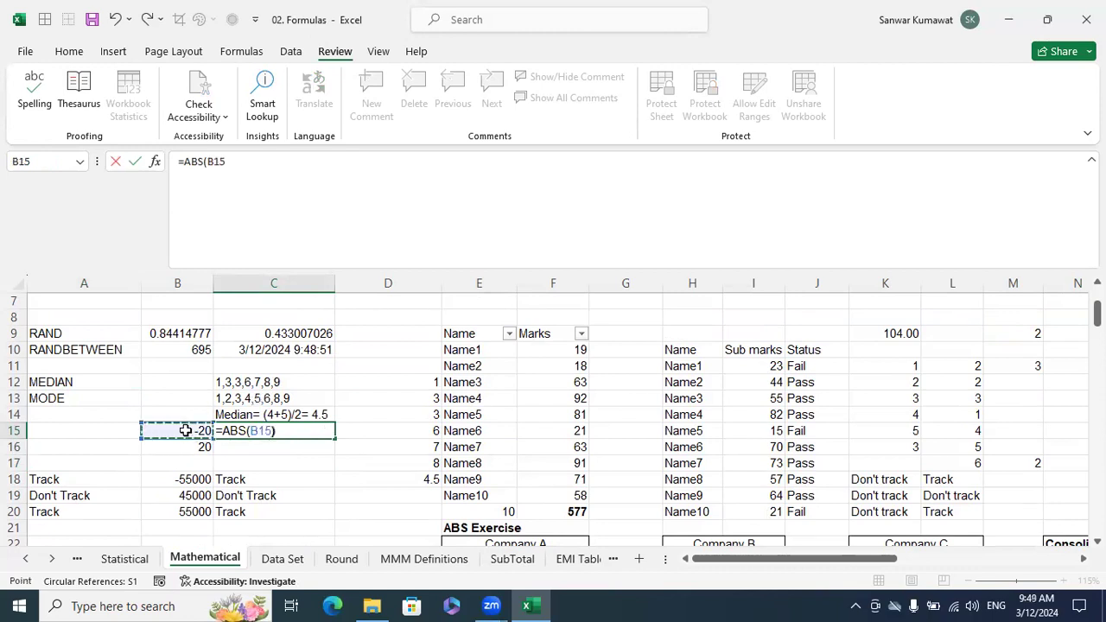
key(Return)
key(Up)
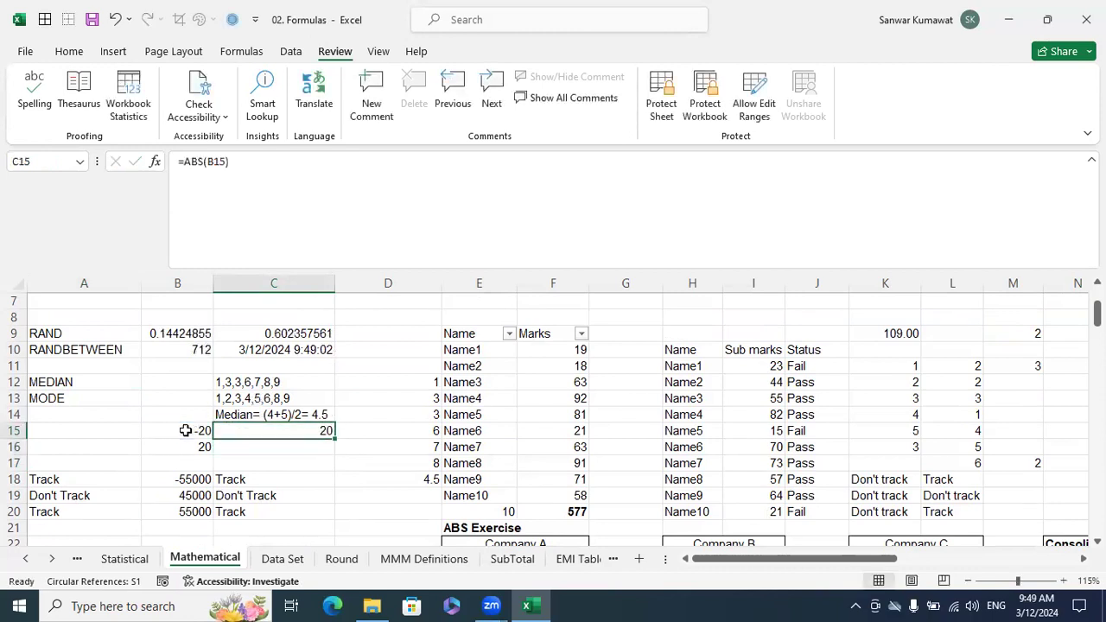
key(Left)
key(Right)
Step: Enter the formula =ABS(B16) in cell C16 for the positive value 20
key(Down)
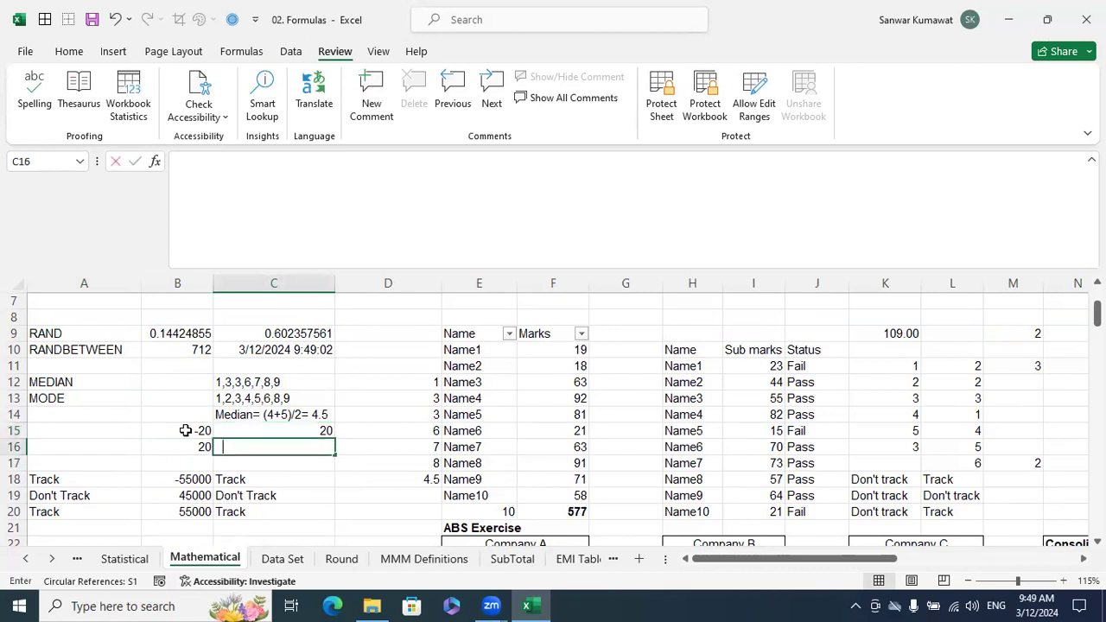
text(=abs)
key(Tab)
key(Left)
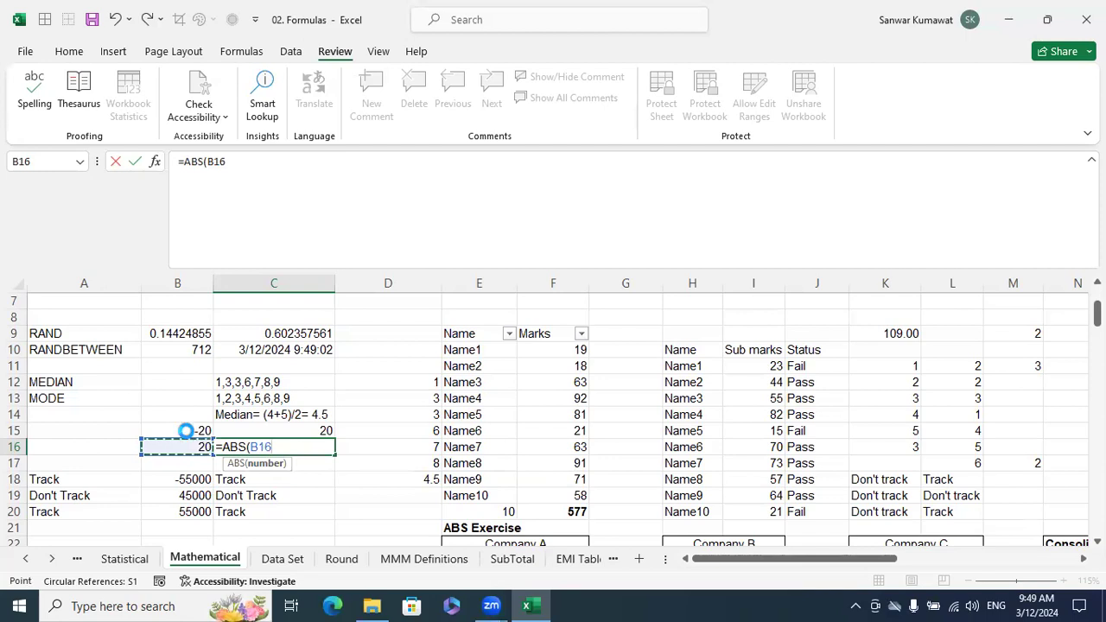
key(Return)
key(Up)
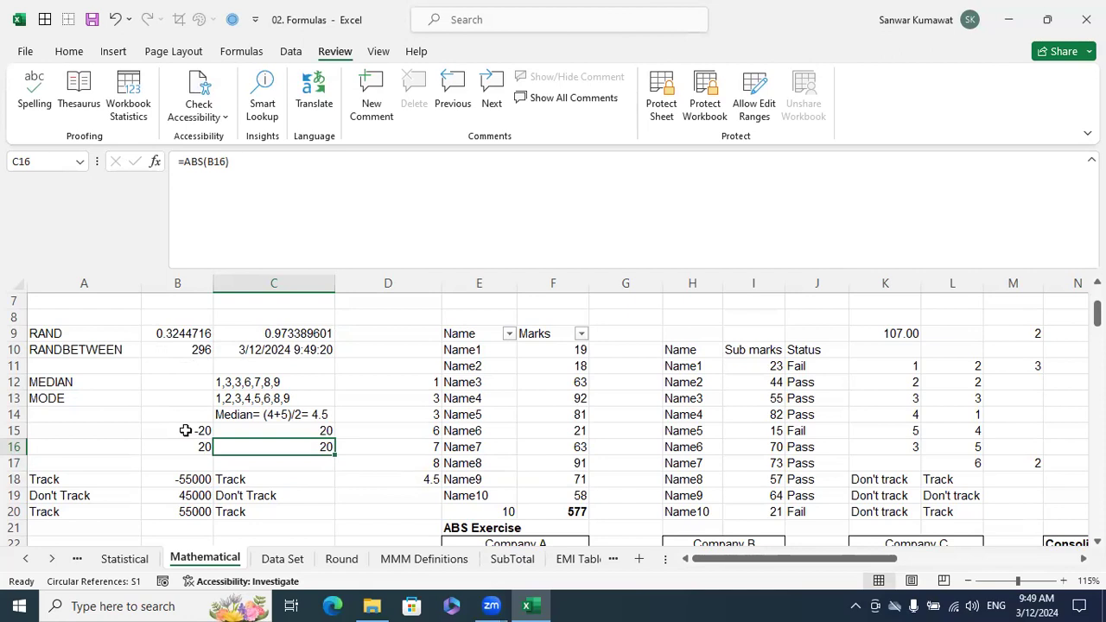
Step: Enter another absolute-value formula, =ABS(B16), in cell C17
key(Return)
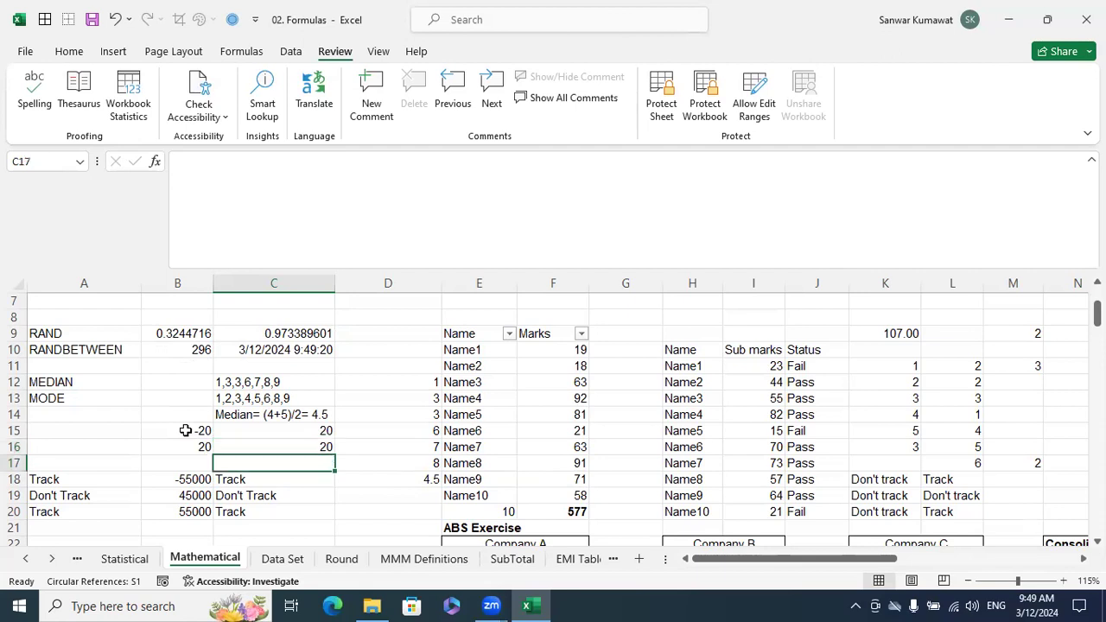
text(=abd)
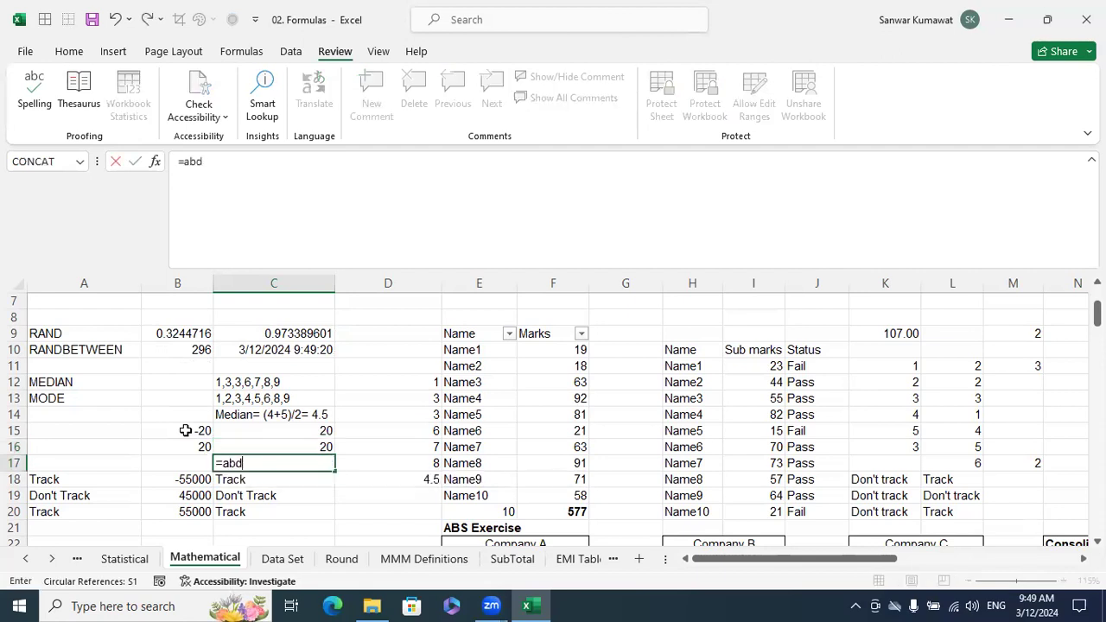
key(BackSpace)
text(s)
key(Tab)
text(B16)
key(Return)
key(Up)
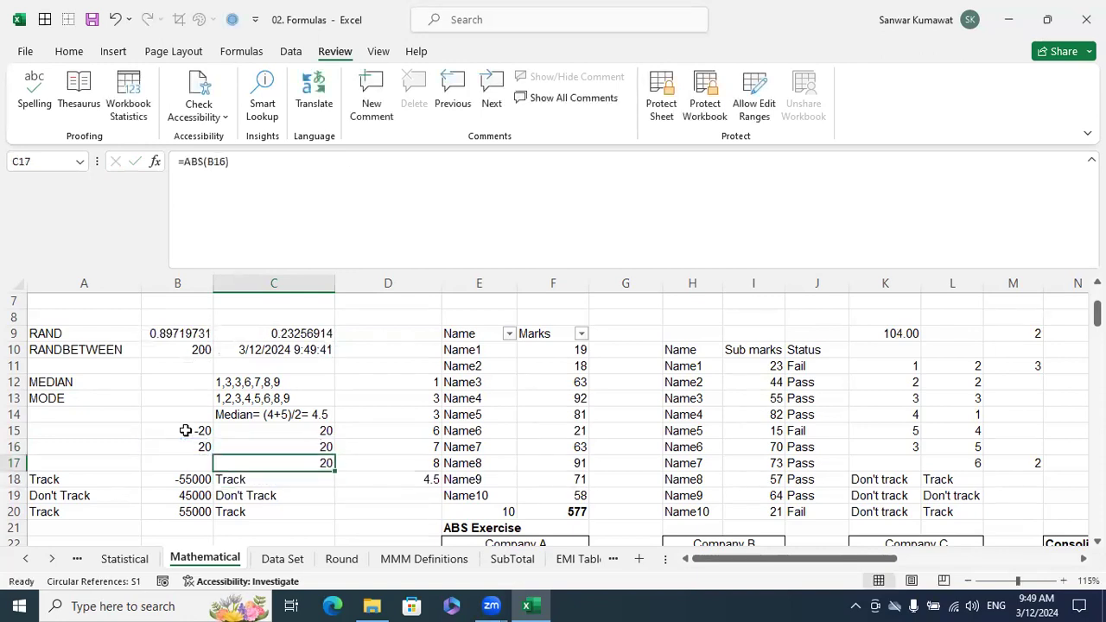
Step: Add a minus sign in front of the function in C17, making the formula =-ABS(B16)
click(183, 162)
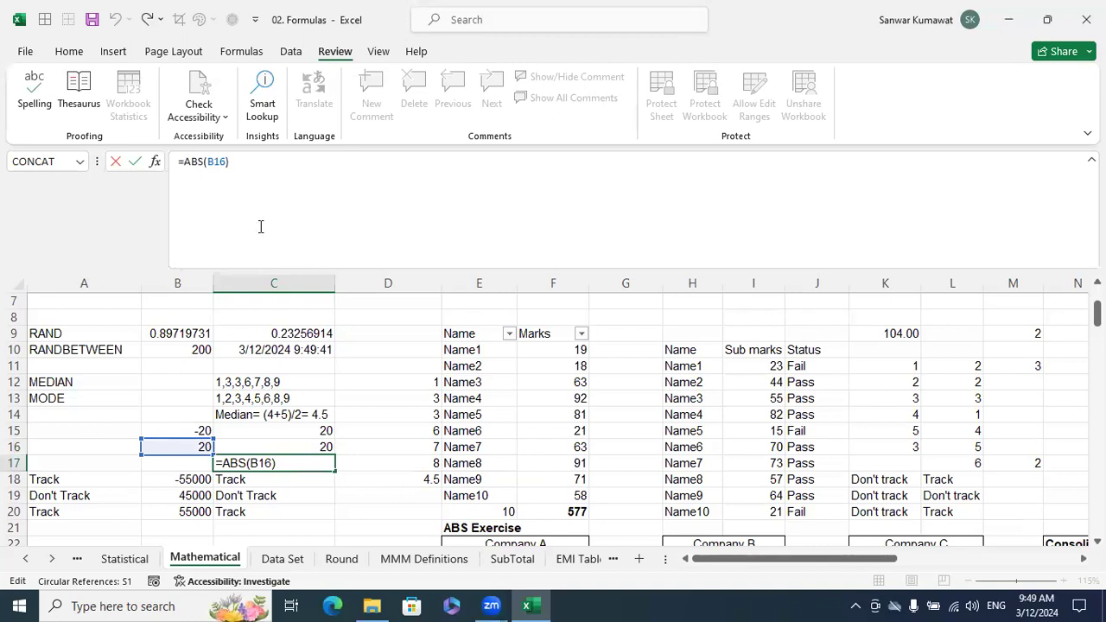
text(-)
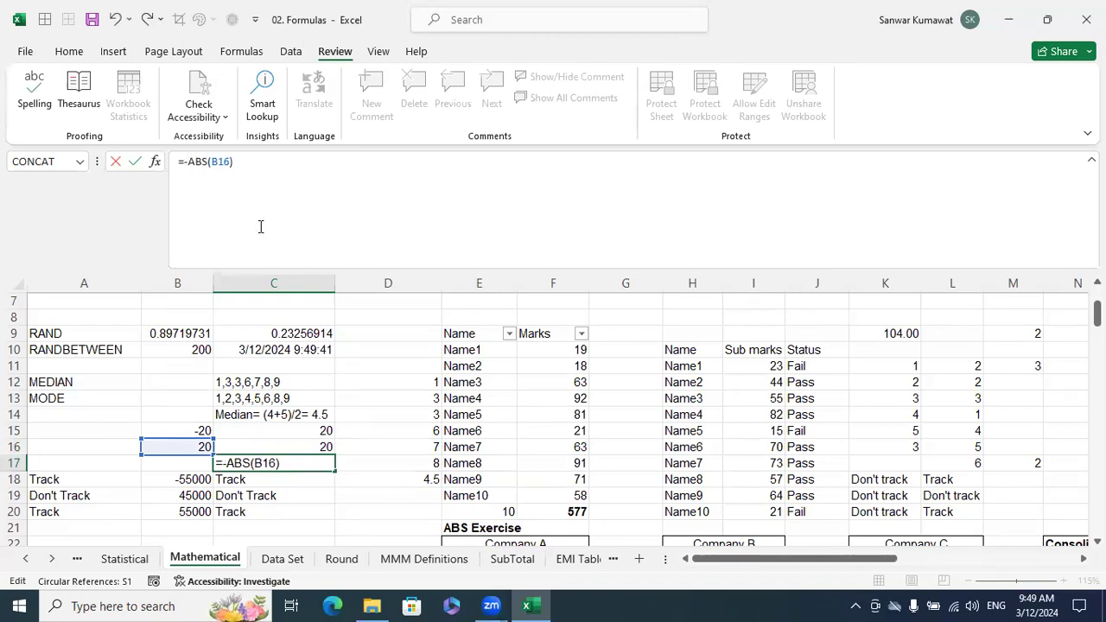
key(Return)
key(Up)
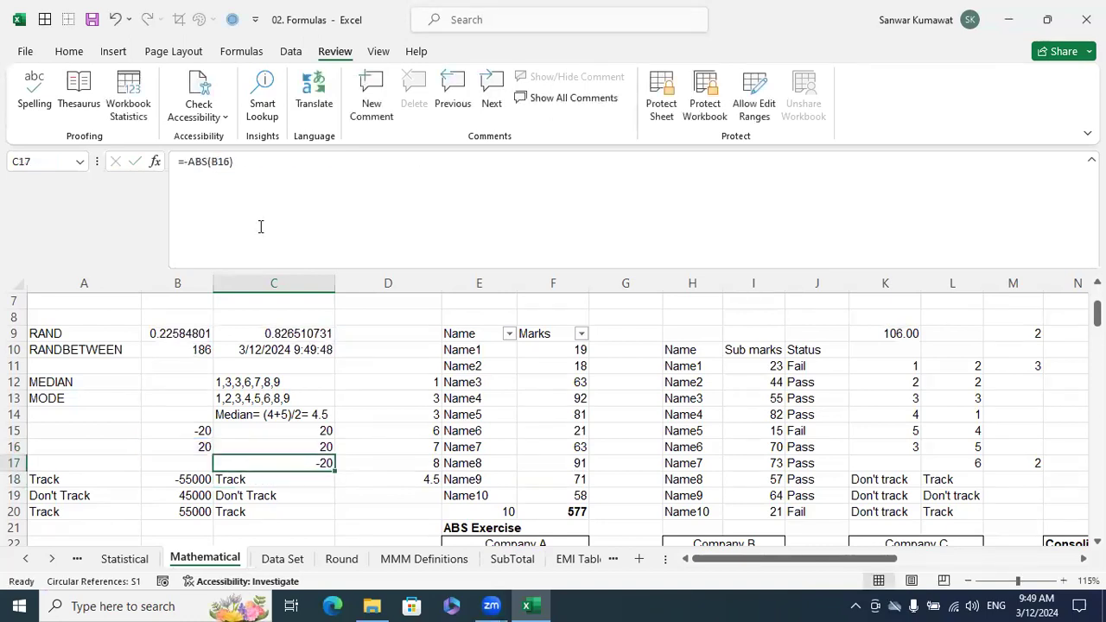
Step: Remove the minus sign from the formula in C17, restoring it to =ABS(B16)
click(188, 162)
key(BackSpace)
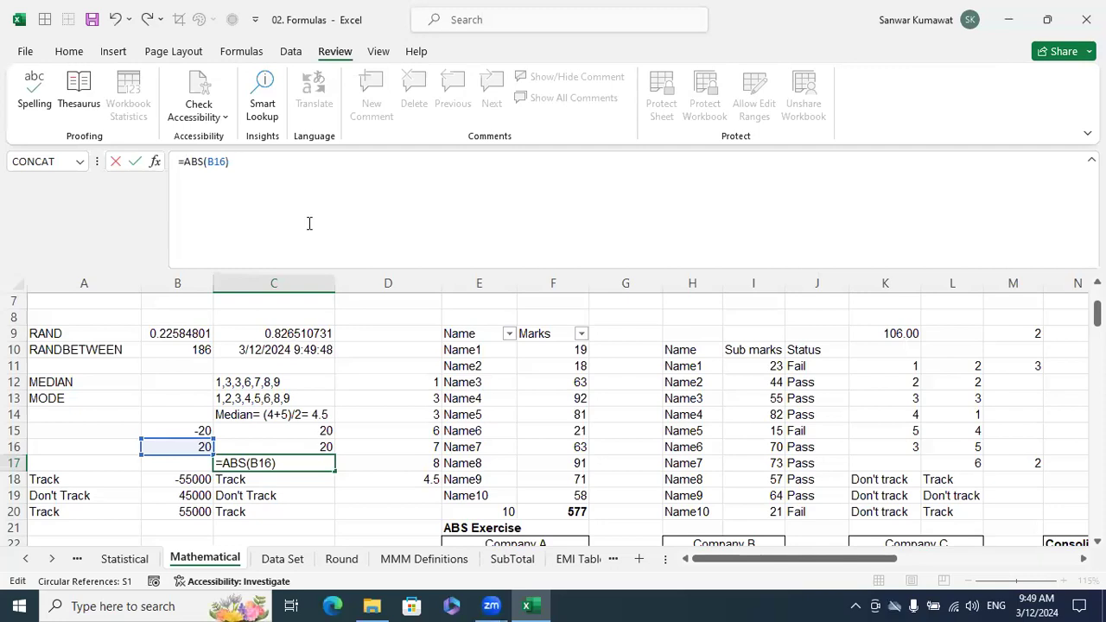
key(Return)
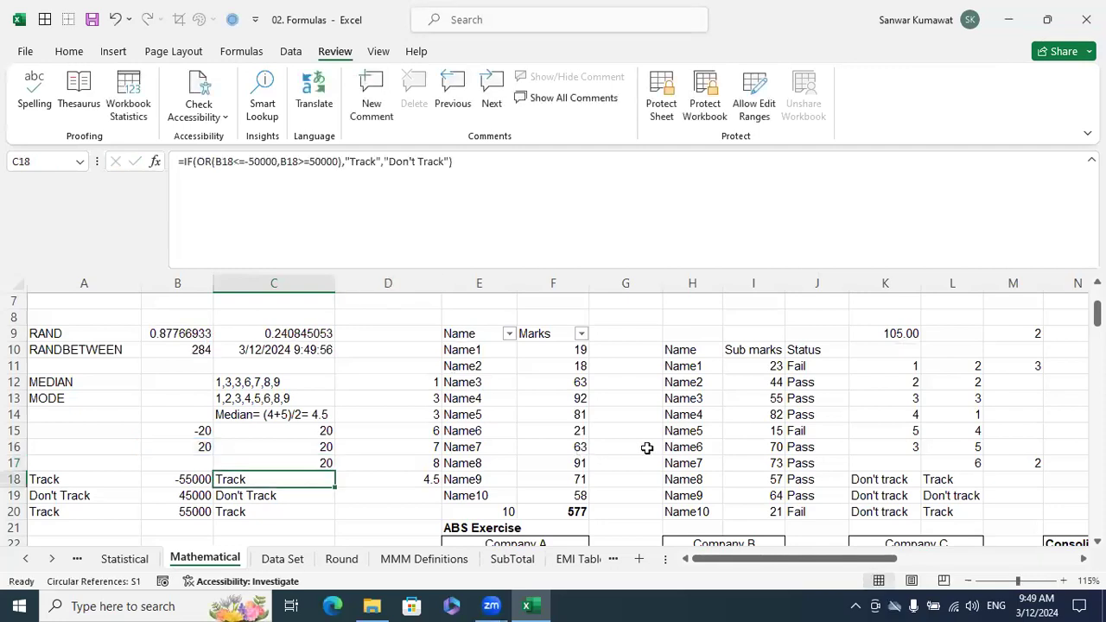
Step: Copy the Misc label from cell H26 in the Company B table into cell E26 of the Company A table
scroll(644, 444, down, 4)
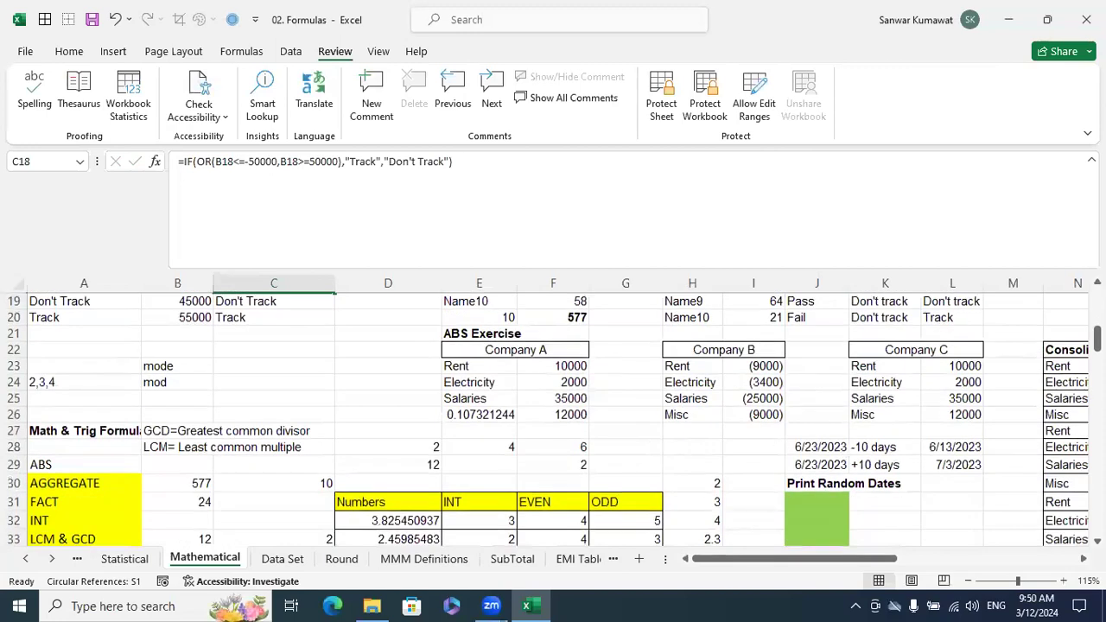
scroll(559, 419, right, 3)
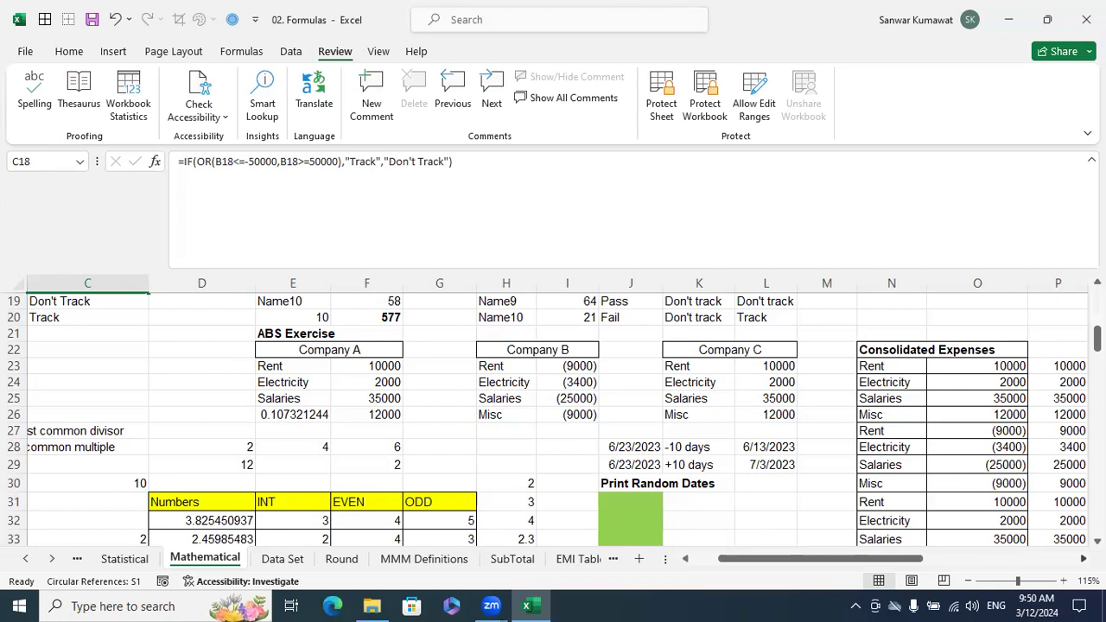
click(527, 418)
key(ctrl+c)
key(Left)
key(Left)
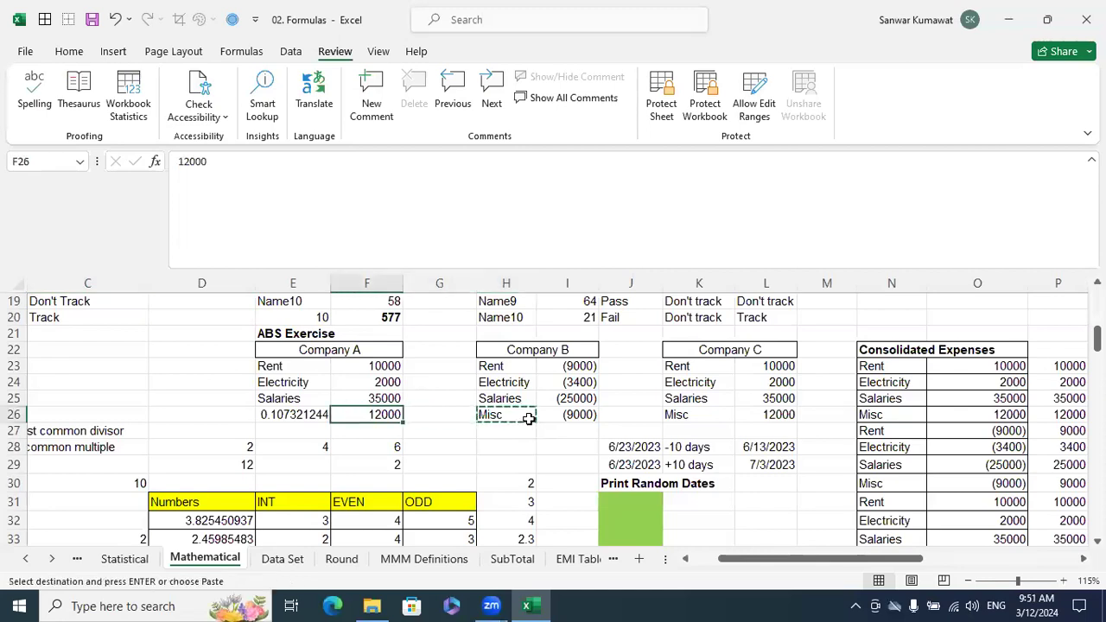
key(Left)
key(ctrl+v)
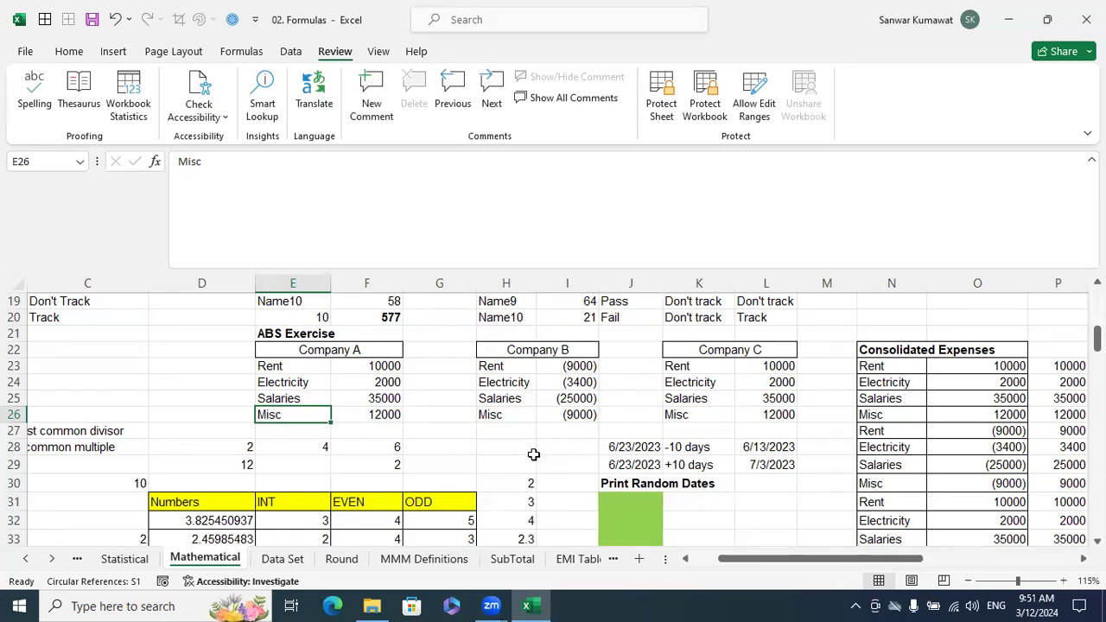
Step: Examine the Company A, Company B and Company C expense tables in the ABS Exercise, highlighting each one
drag(296, 351, 318, 398)
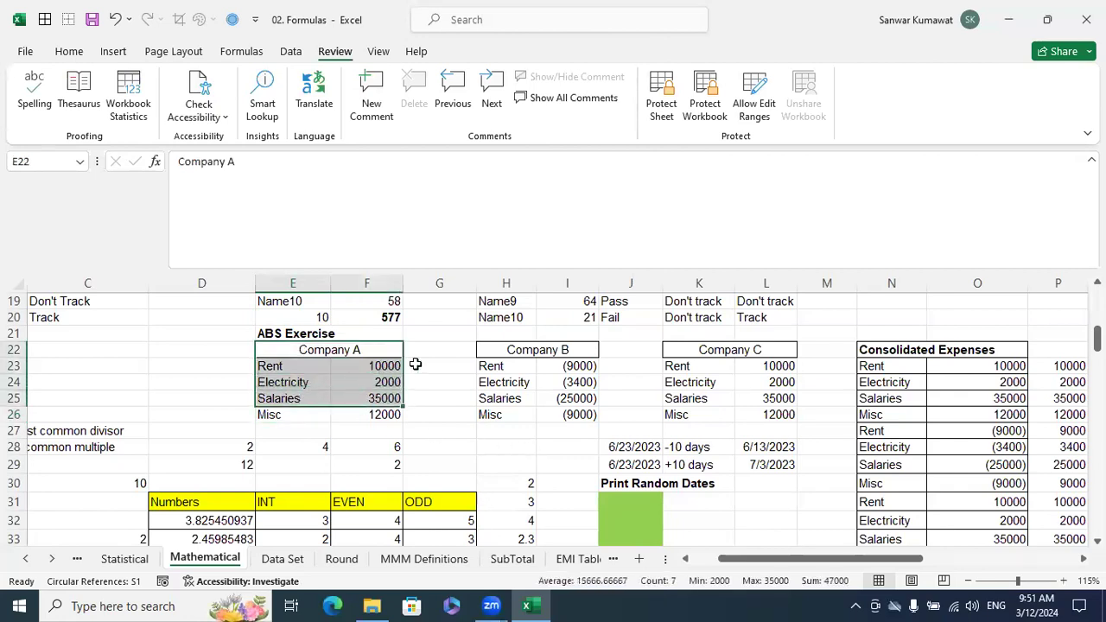
click(451, 411)
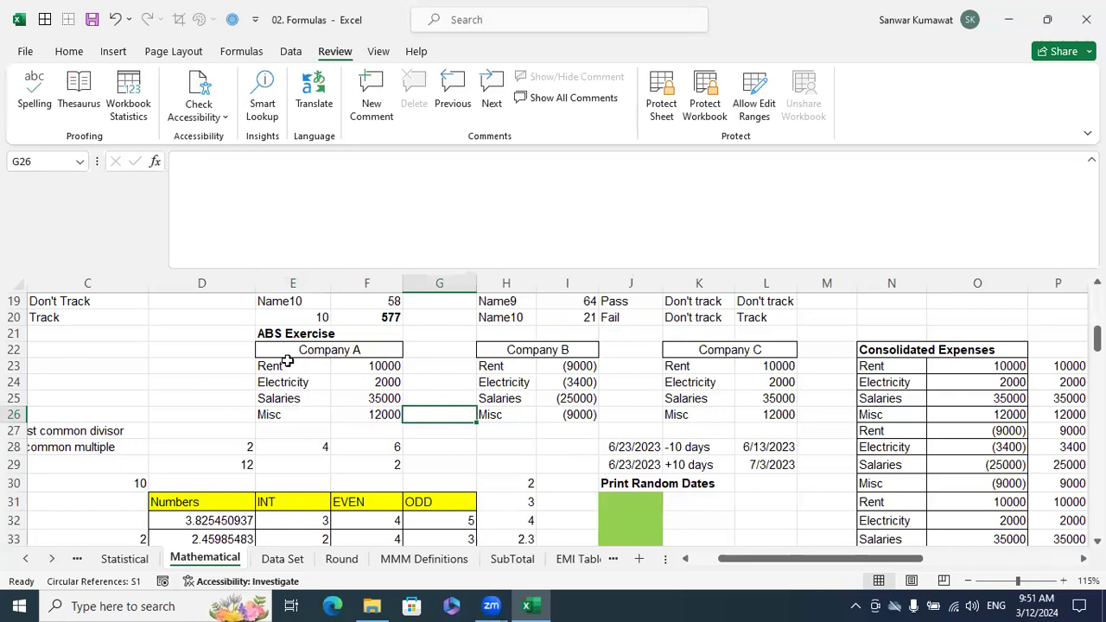
drag(279, 349, 368, 415)
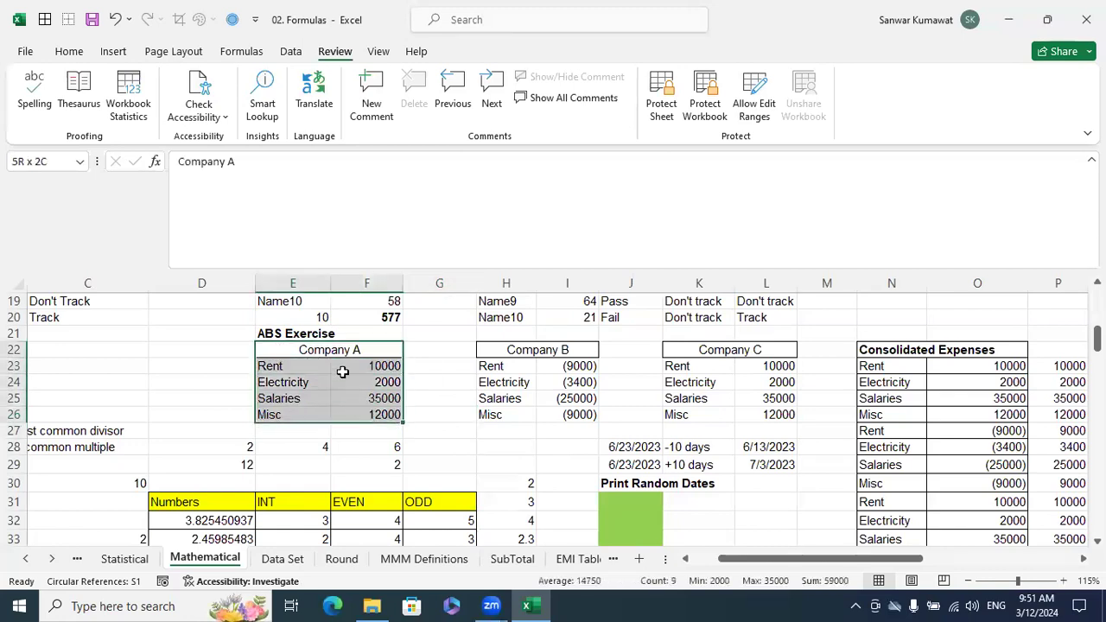
click(480, 334)
drag(478, 350, 560, 410)
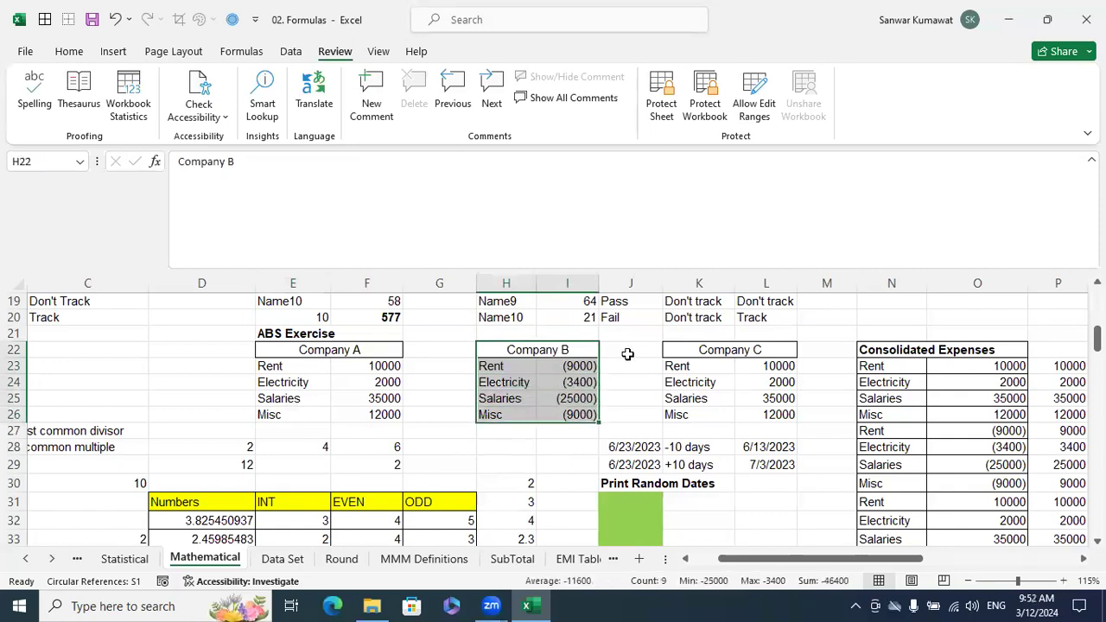
click(632, 347)
drag(703, 348, 732, 415)
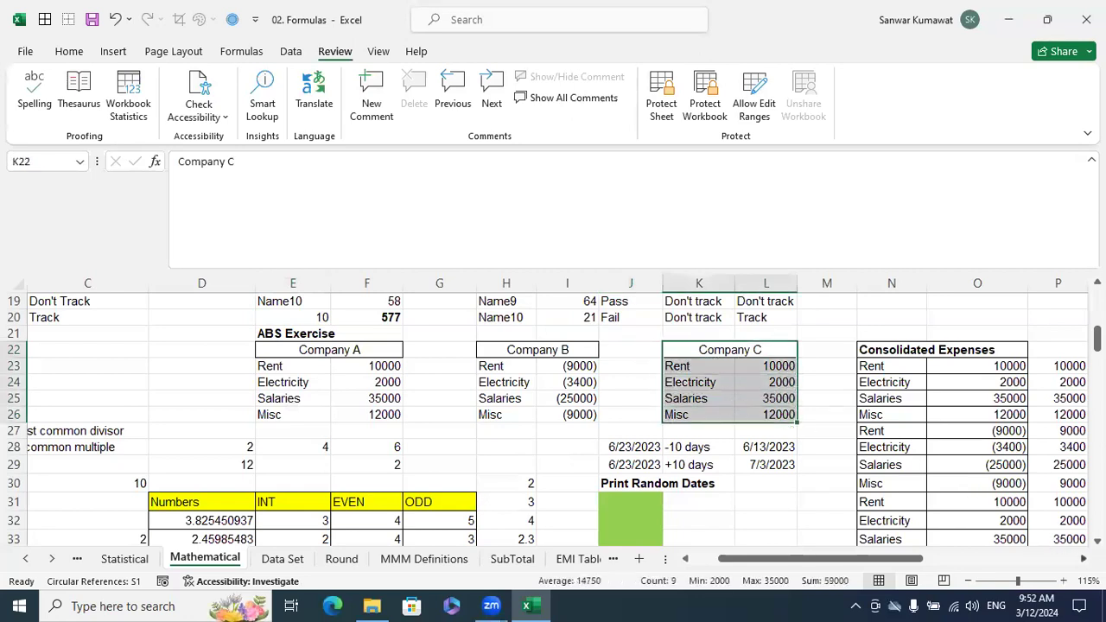
Step: Clear the helper values in column P beside the Consolidated Expenses table, ending on cell Q34
click(1082, 559)
scroll(1034, 467, right, 2)
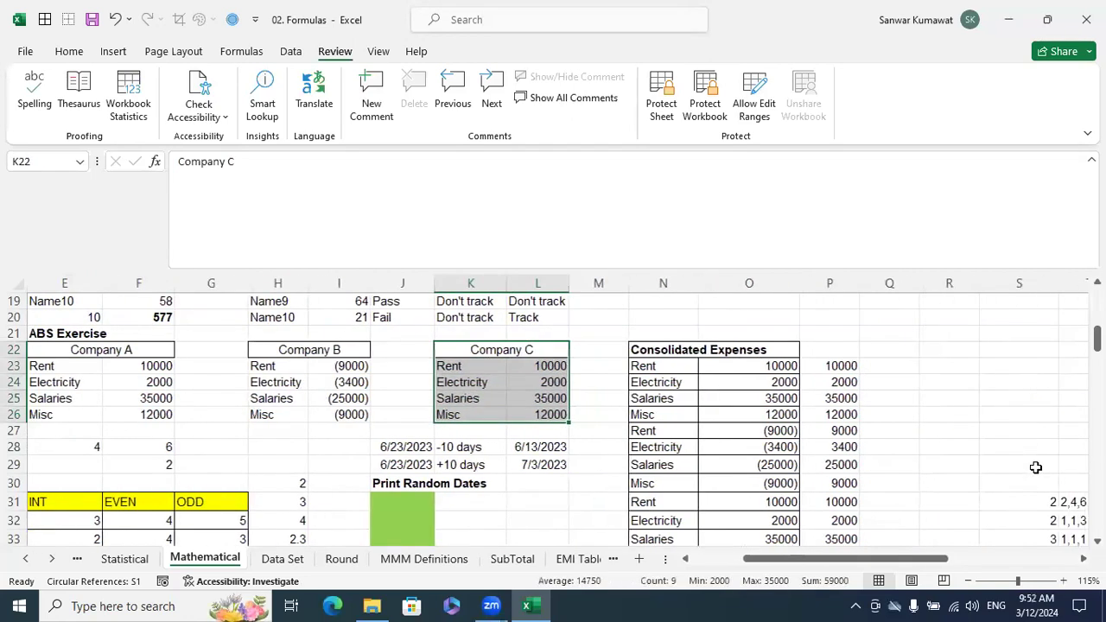
scroll(943, 450, down, 2)
scroll(943, 451, down, 2)
scroll(945, 447, up, 2)
drag(847, 499, 882, 388)
scroll(885, 384, down, 5)
click(888, 377)
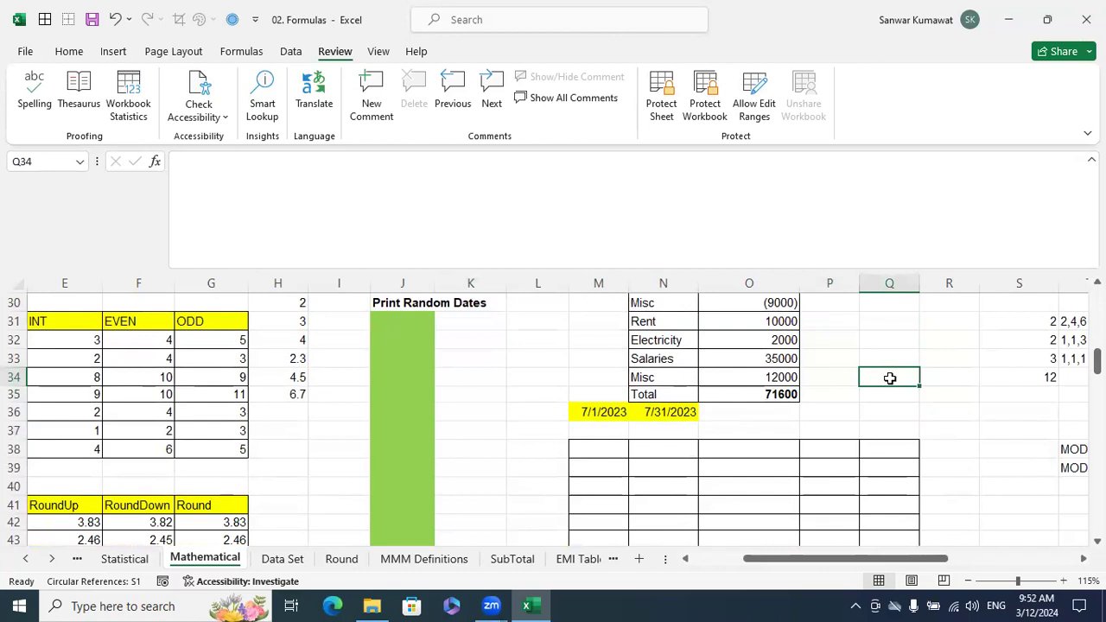
Step: Compare the expense rows of Company A, Company B and Company C with their matching blocks in the Consolidated Expenses table
scroll(900, 518, up, 2)
scroll(900, 518, up, 1)
drag(851, 558, 814, 558)
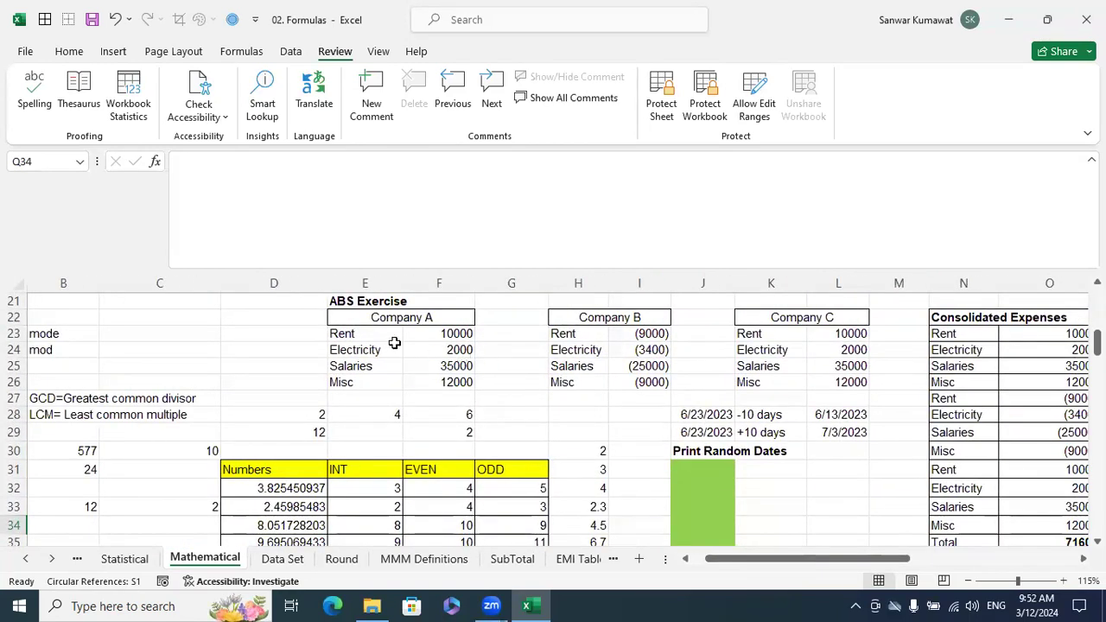
drag(352, 337, 442, 381)
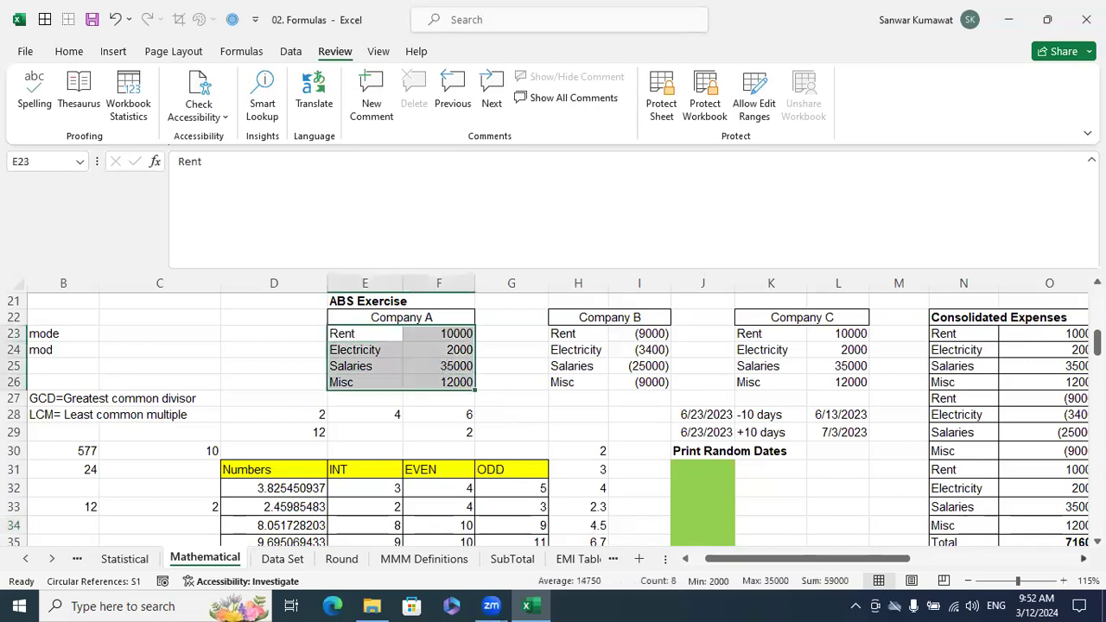
scroll(947, 489, right, 5)
drag(605, 333, 685, 378)
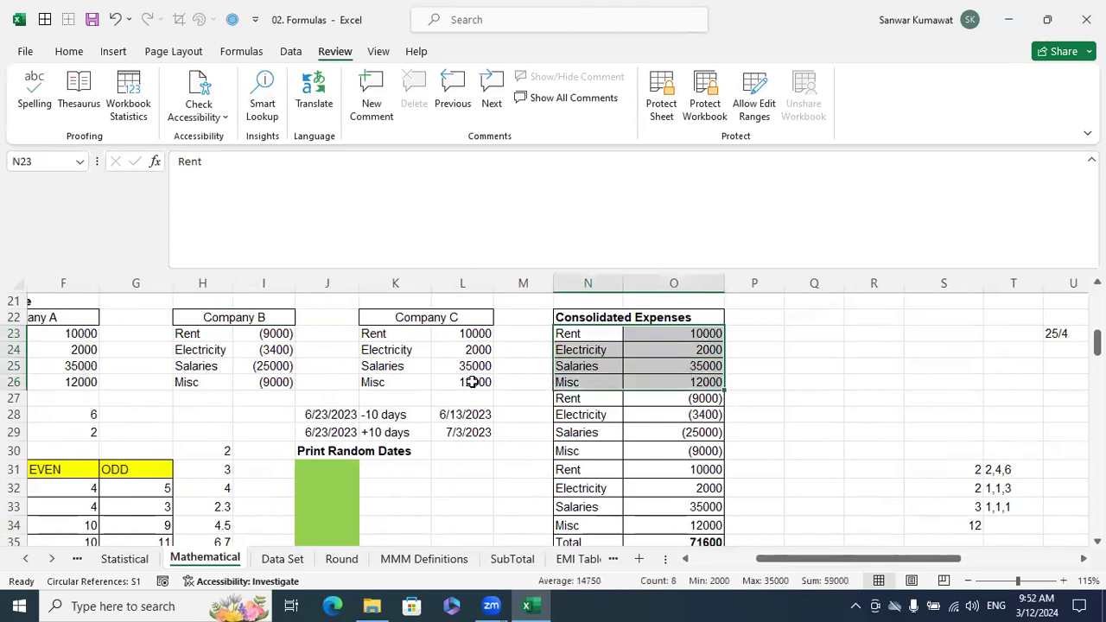
drag(197, 335, 259, 382)
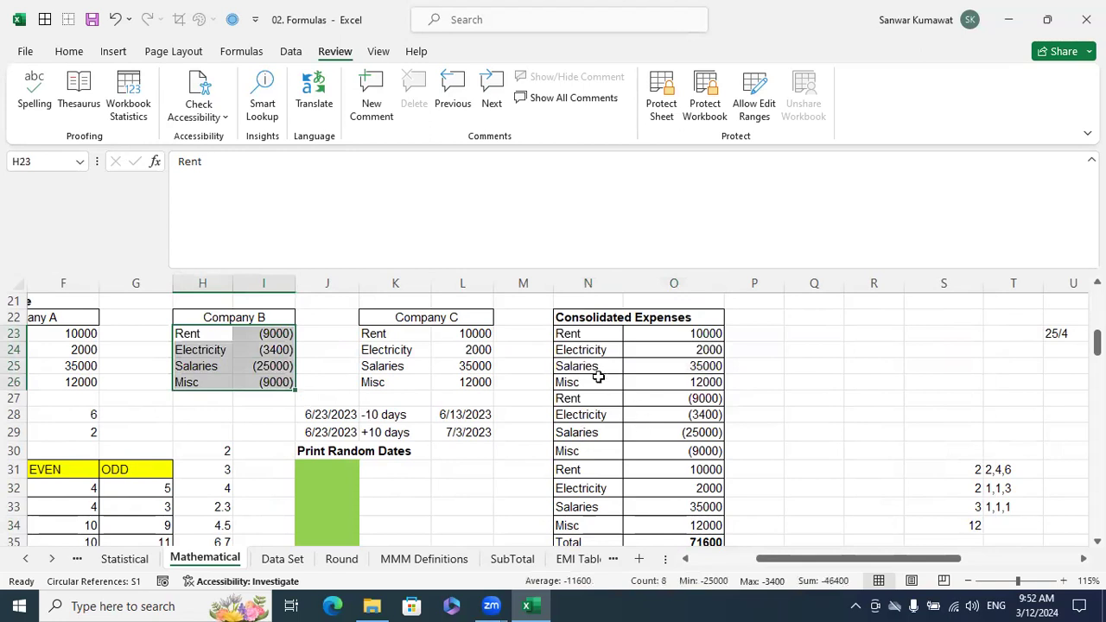
drag(594, 398, 681, 450)
drag(377, 335, 474, 386)
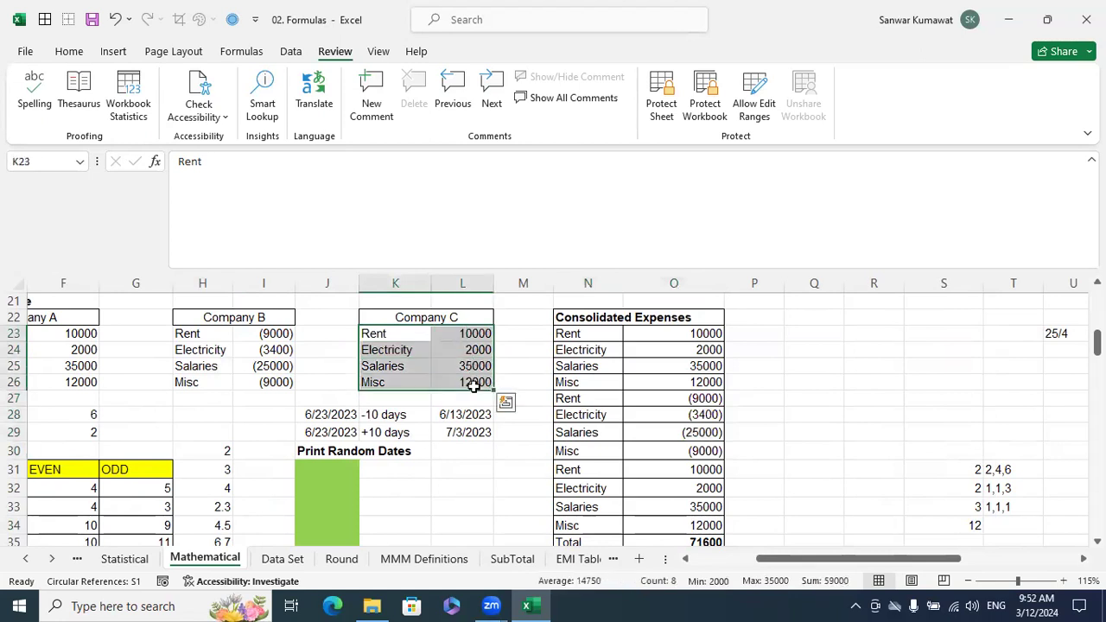
Step: Select the whole Consolidated Expenses table from its heading to the Total row, N22:O35
scroll(622, 441, down, 1)
scroll(623, 441, up, 1)
drag(864, 558, 848, 558)
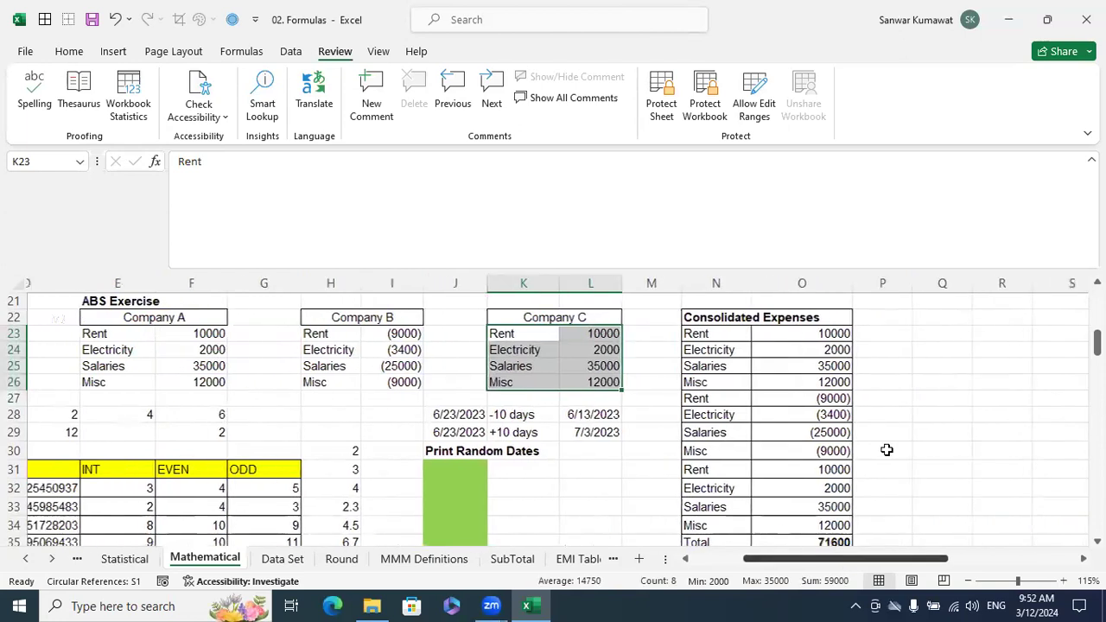
scroll(886, 450, right, 1)
click(672, 318)
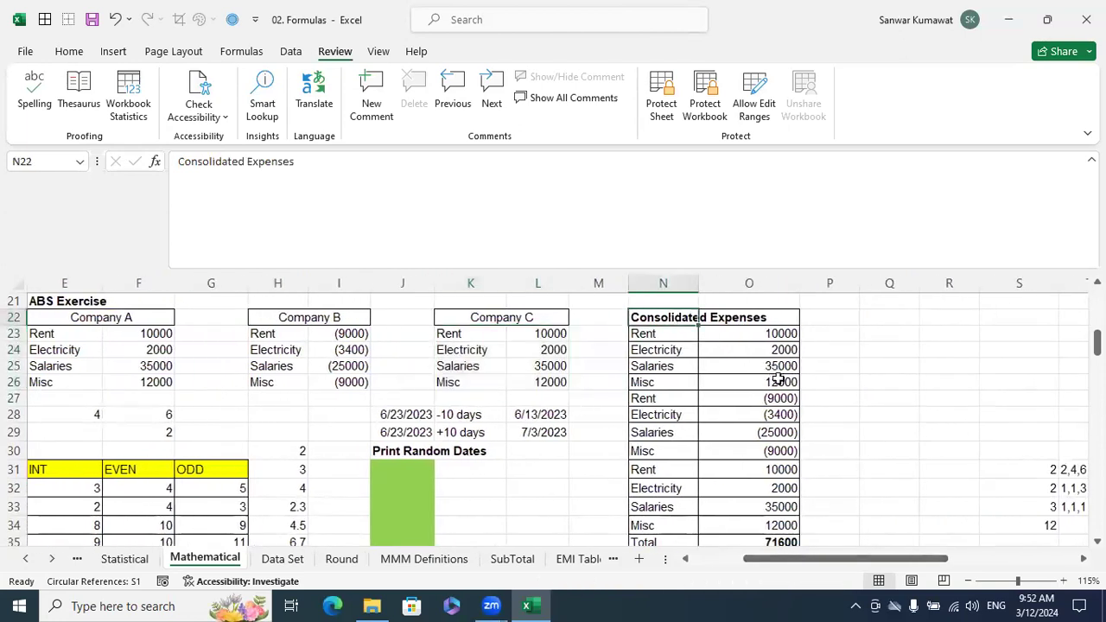
key(shift+Right)
key(shift+Down)
key(shift+Down)
key(shift+Down)
key(shift+Down)
key(shift+Down)
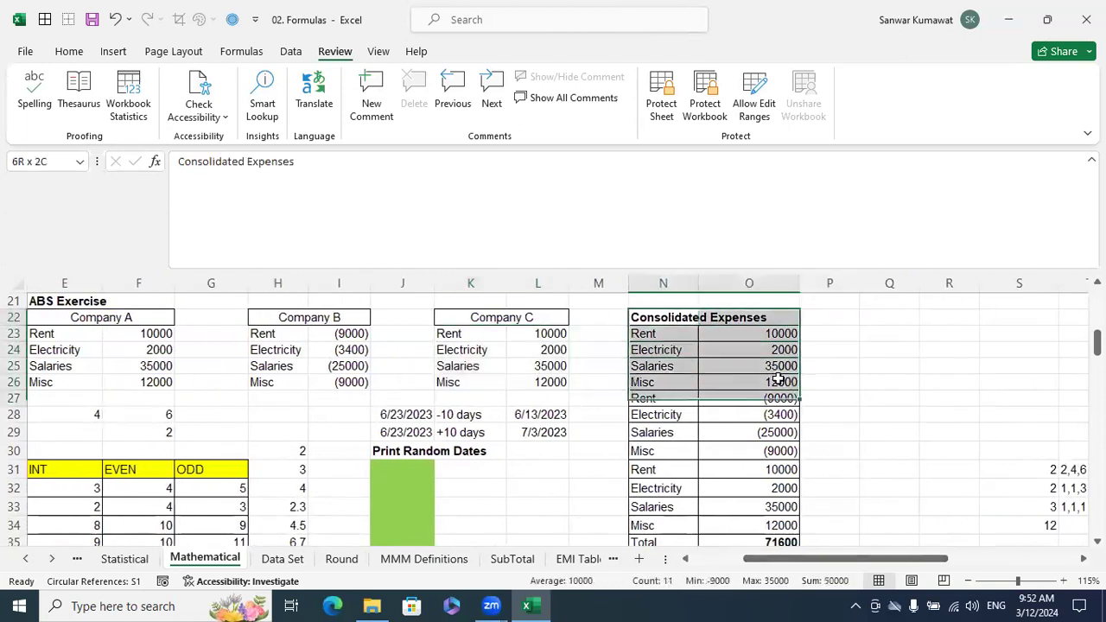
key(shift+Down)
key(shift+Down)
key(shift+Down)
key(shift+Down)
key(shift+Down)
key(shift+Down)
key(shift+Down)
key(shift+Down)
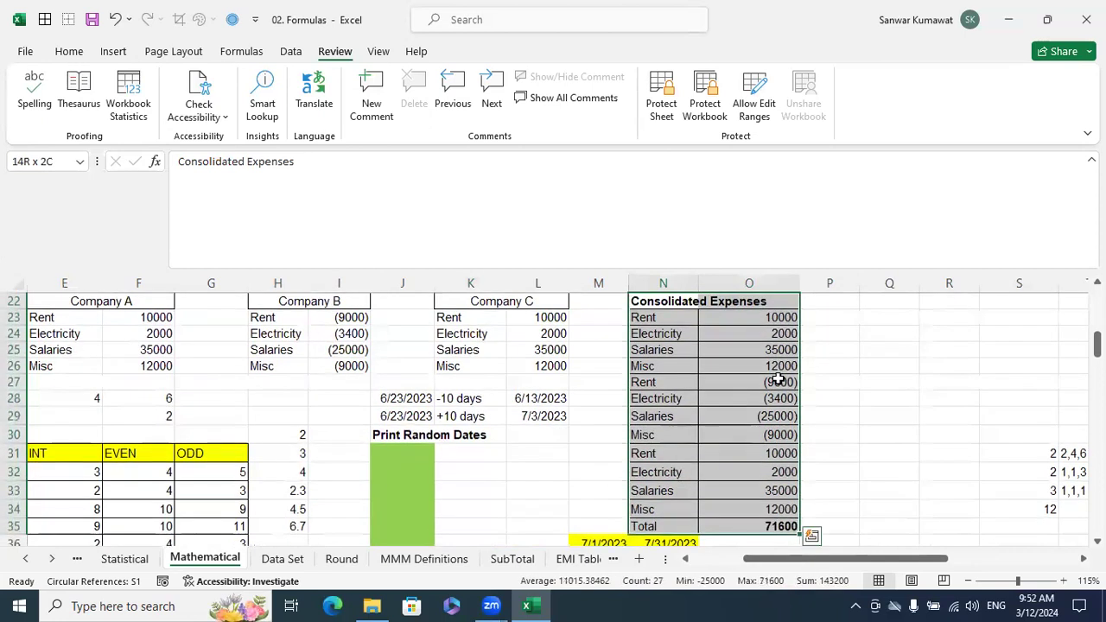
Step: Inspect the Total formula in O35 of the Consolidated Expenses table
click(836, 383)
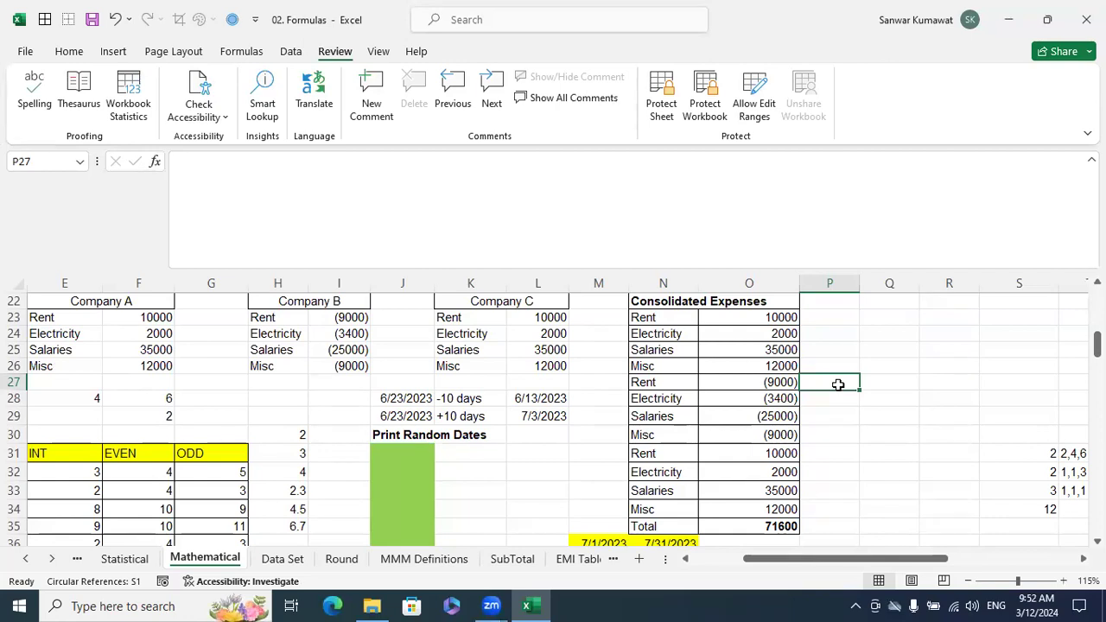
scroll(842, 440, down, 1)
click(786, 475)
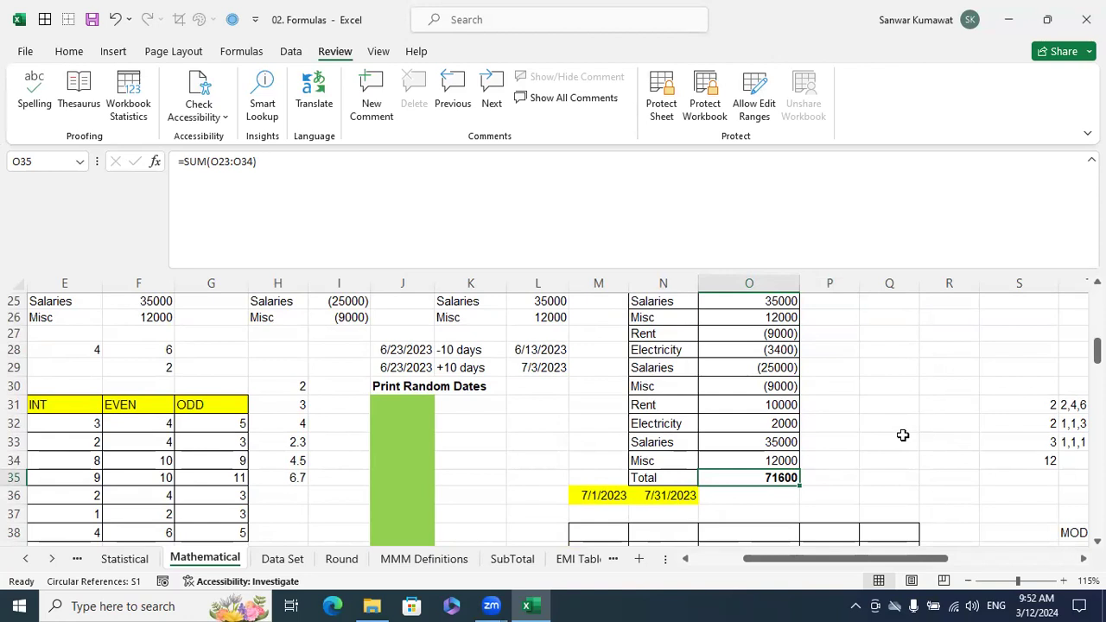
scroll(901, 434, up, 1)
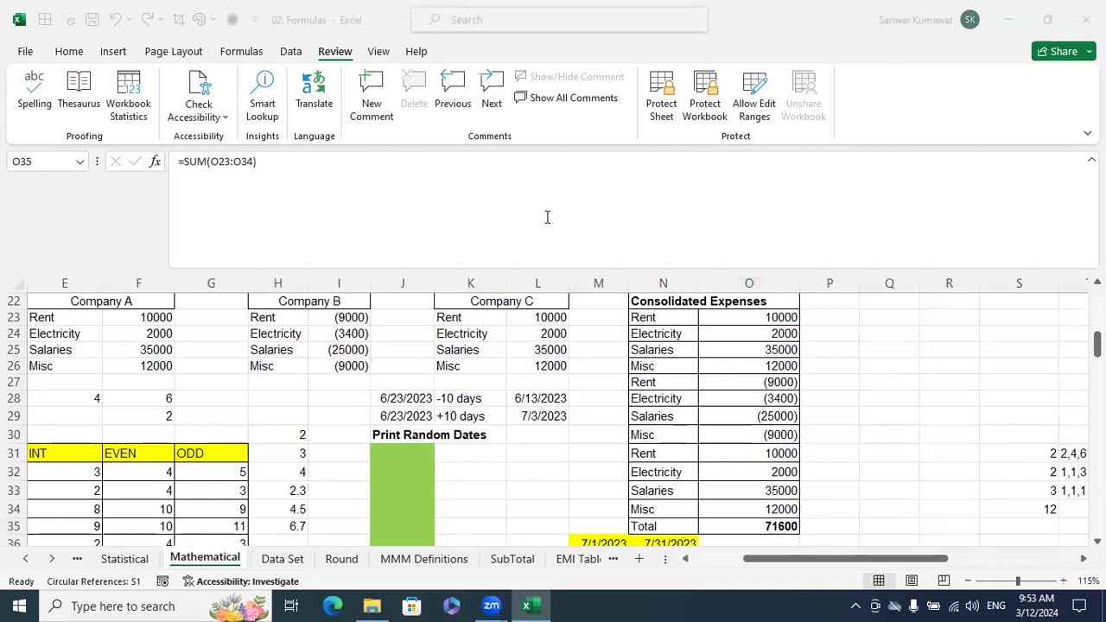
Step: Compare the expense values of Company A with those of Company C, row by row and as whole tables
drag(903, 559, 842, 560)
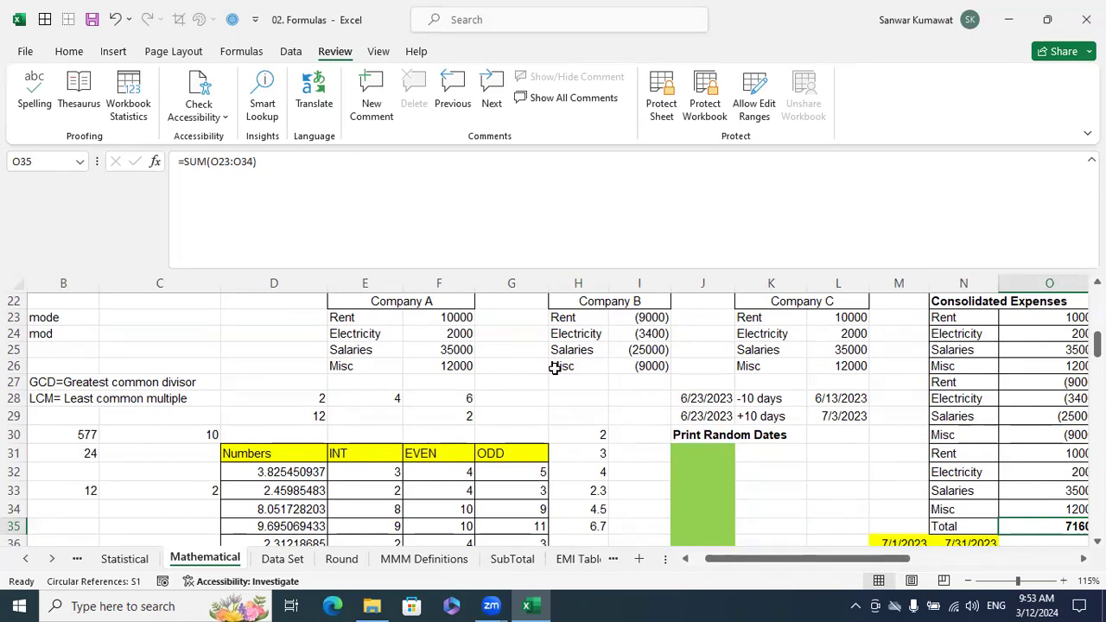
drag(364, 320, 425, 358)
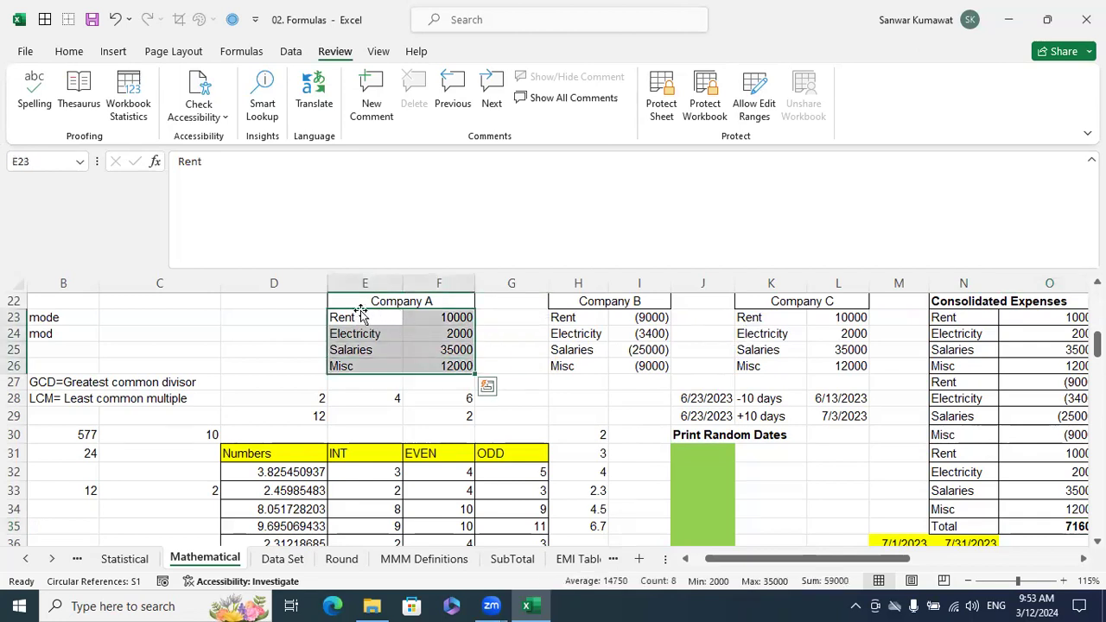
click(429, 316)
click(857, 320)
click(444, 344)
click(820, 335)
click(466, 347)
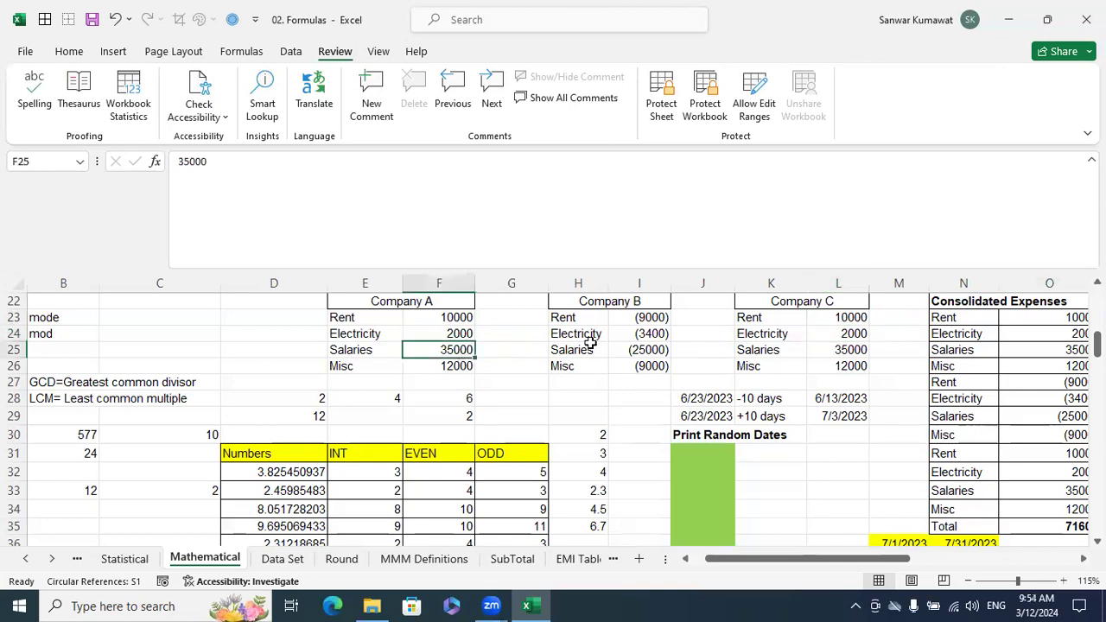
click(829, 332)
drag(353, 306, 467, 367)
drag(780, 299, 803, 363)
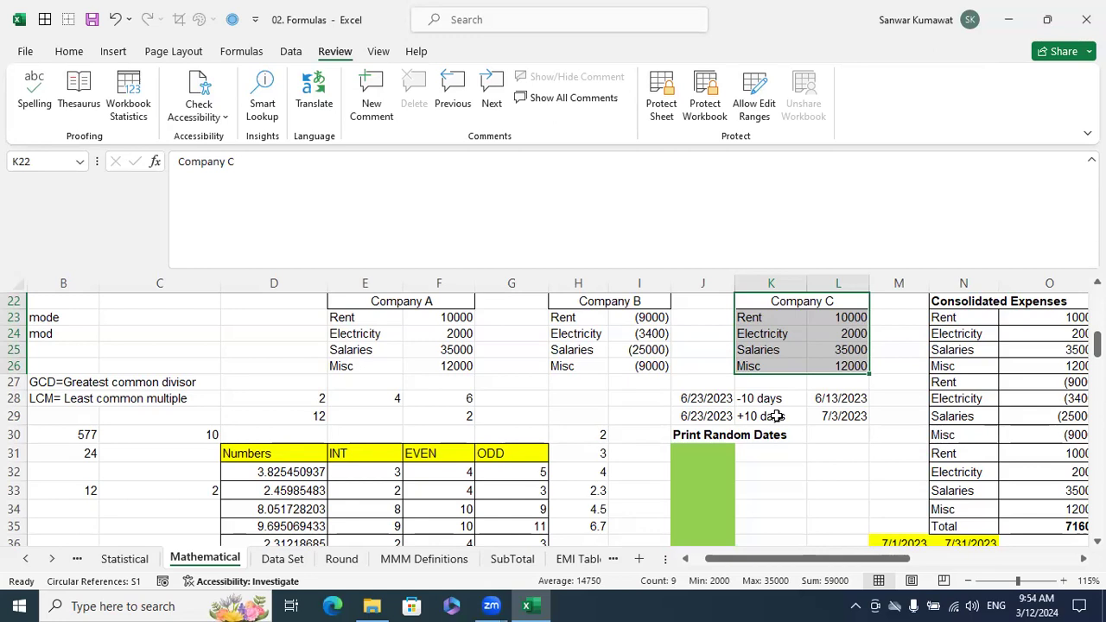
Step: Enter a Sales row of 45000 below Company B's expenses in H27:I27, and clear the range H27:J28
click(596, 384)
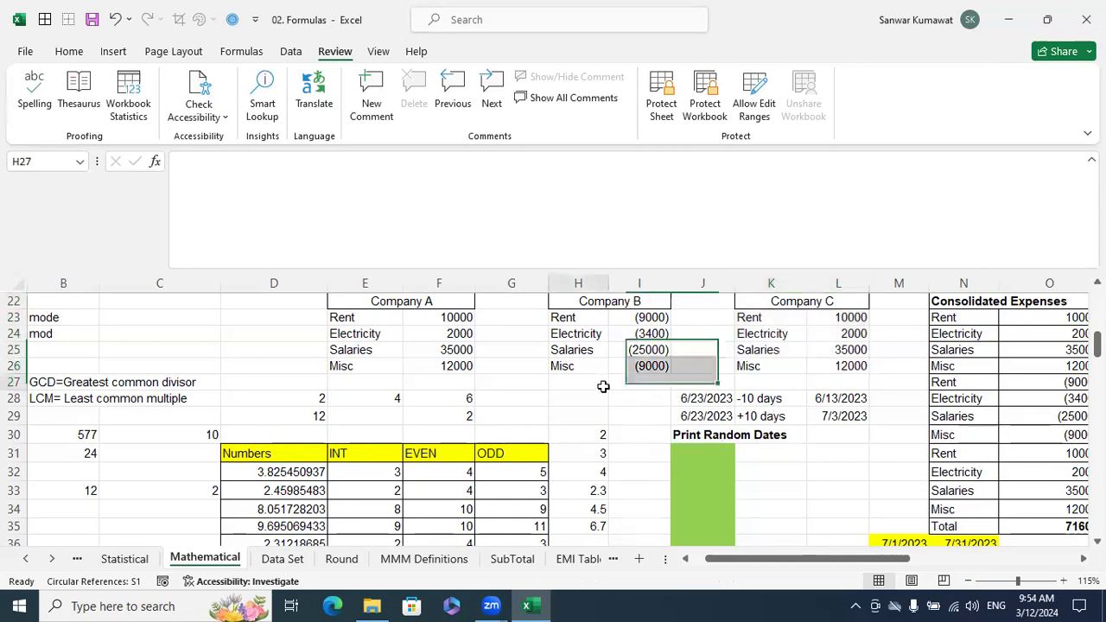
text(Sales)
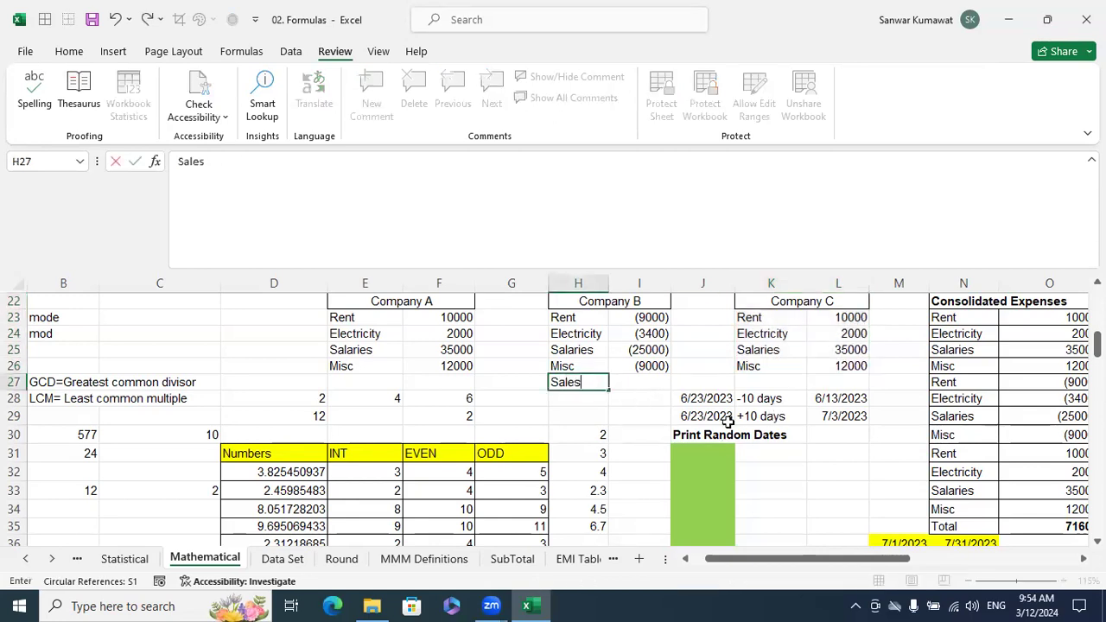
key(Return)
key(Up)
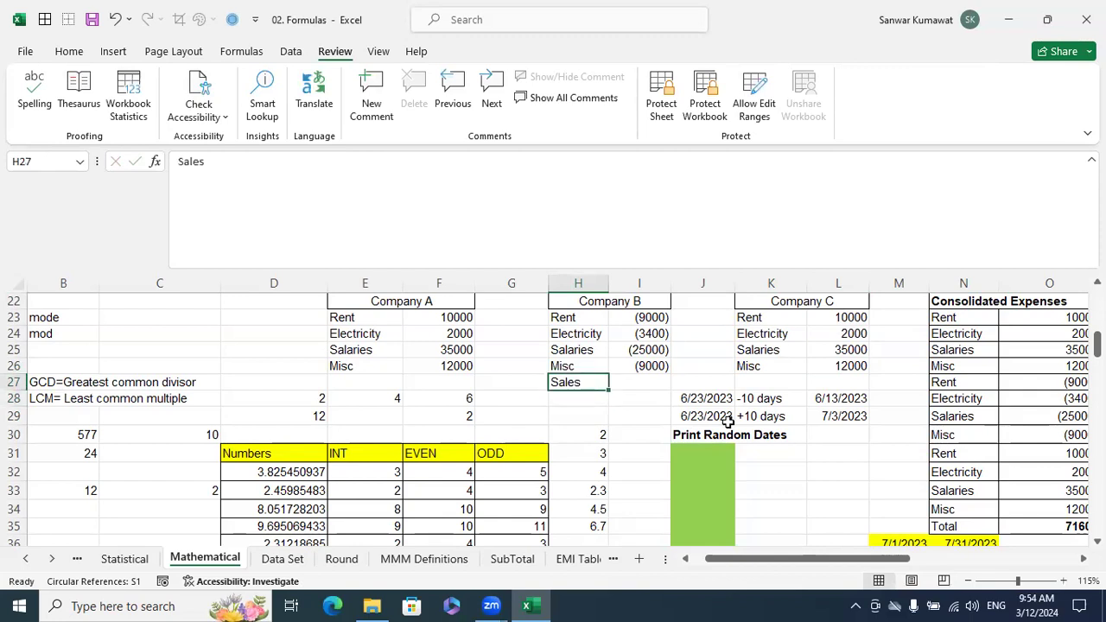
key(Right)
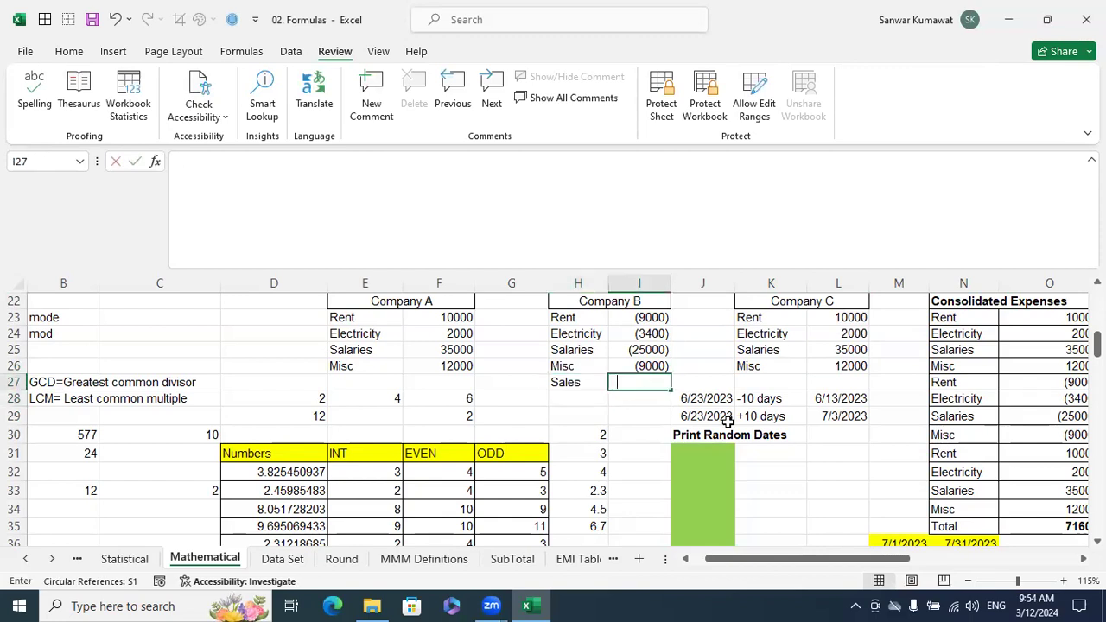
text(45000)
key(Return)
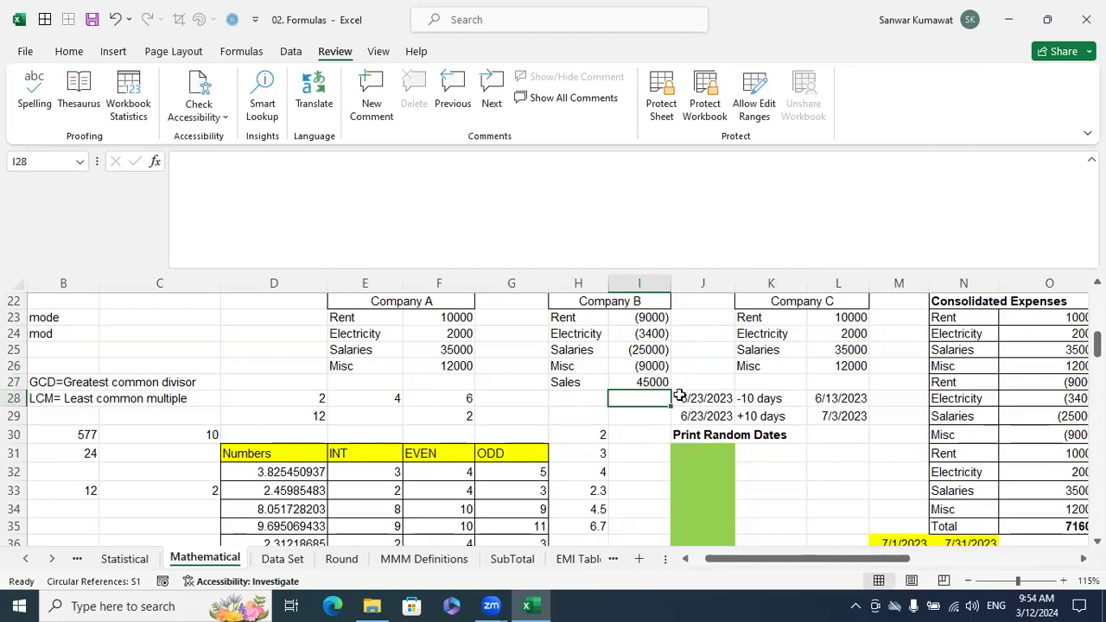
mouse_move(661, 380)
mouse_down()
mouse_move(674, 378)
mouse_move(570, 390)
mouse_up()
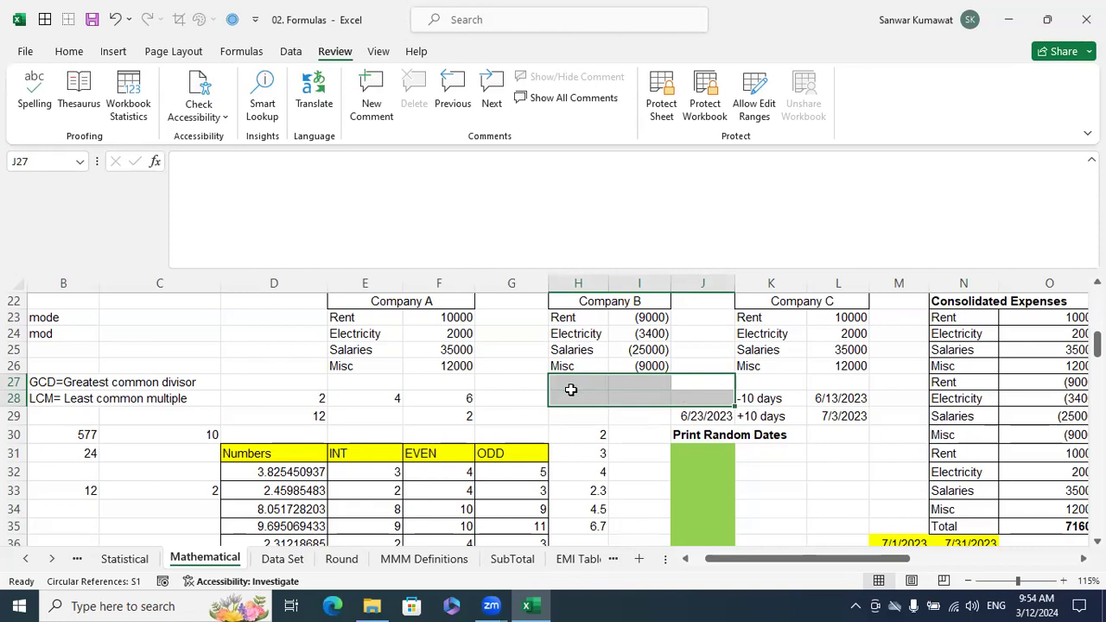
click(710, 348)
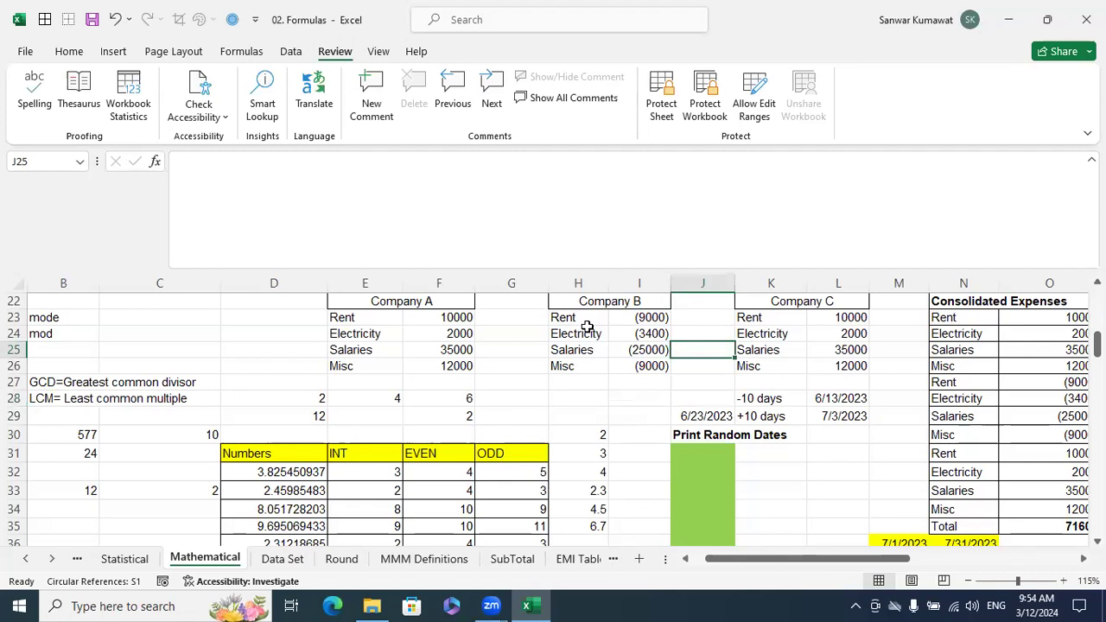
Step: Examine the Company B table and compare its Rent value with the Rent values of Company A and Company C
drag(572, 305, 601, 364)
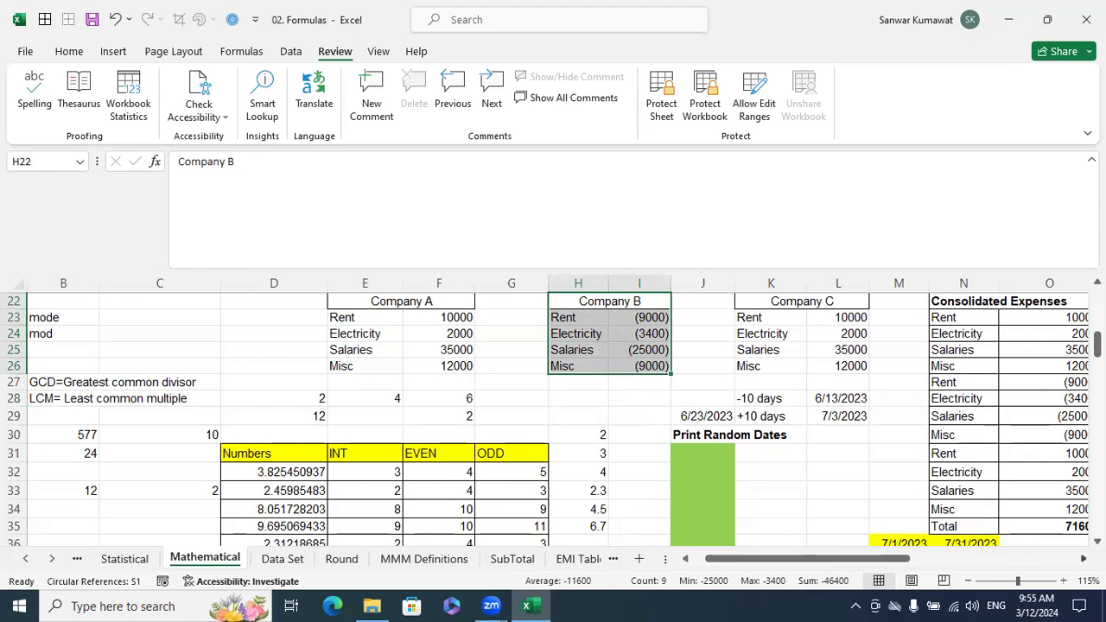
scroll(1025, 493, right, 2)
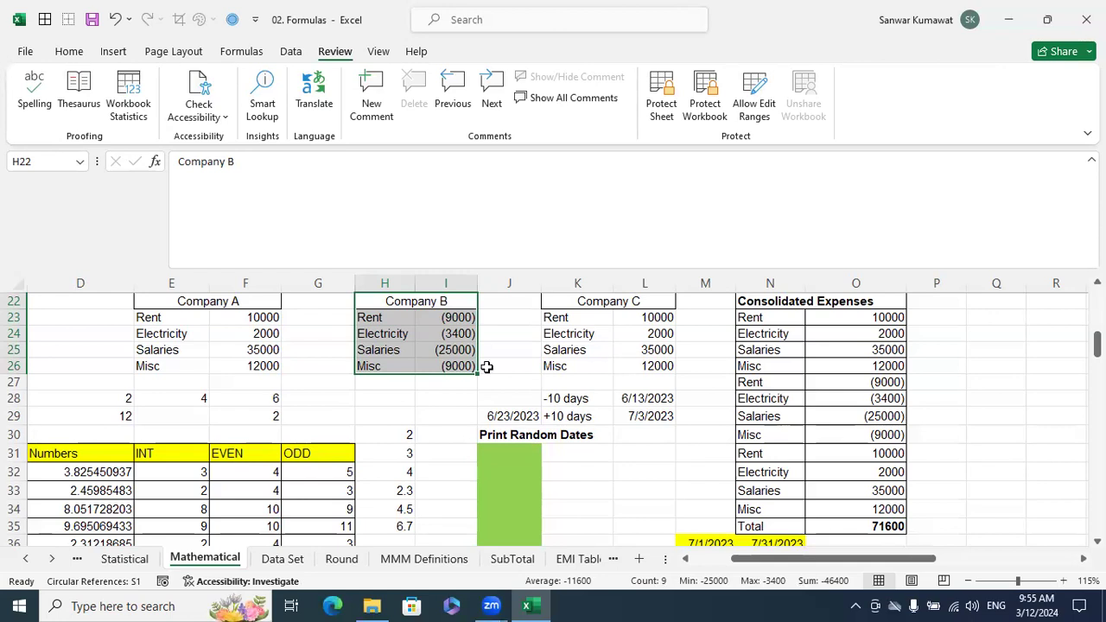
drag(251, 309, 260, 350)
click(929, 334)
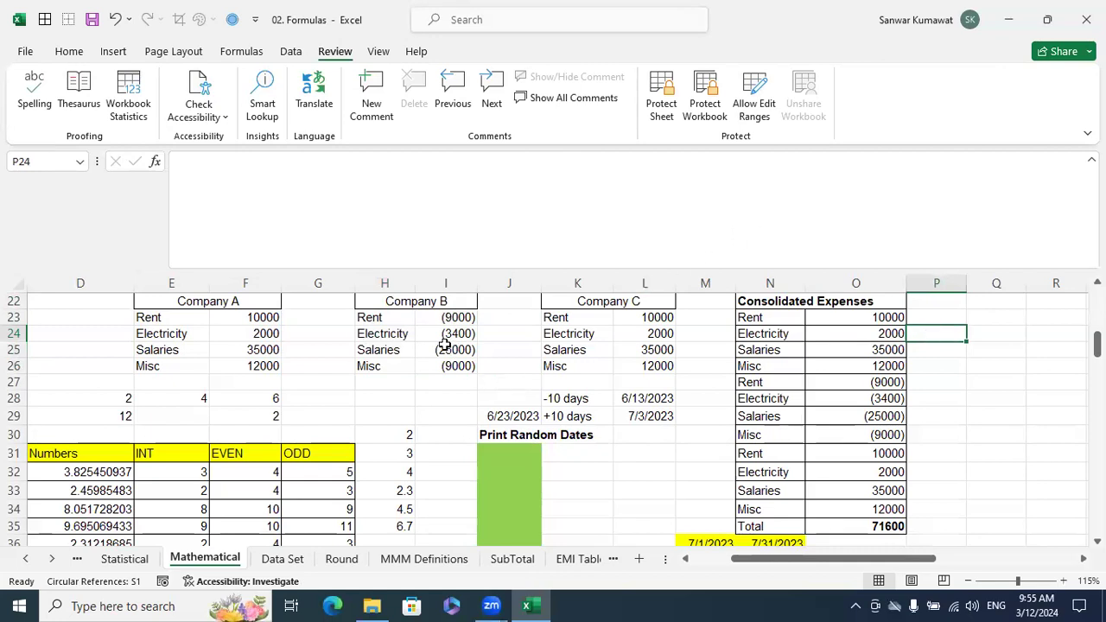
click(260, 322)
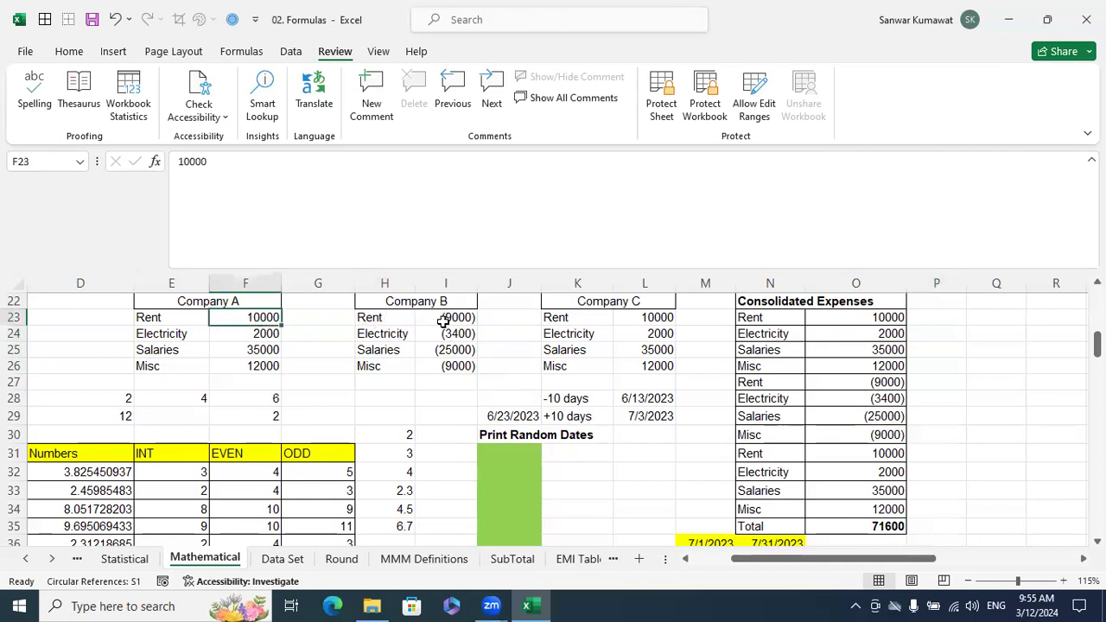
ctrl+click(655, 318)
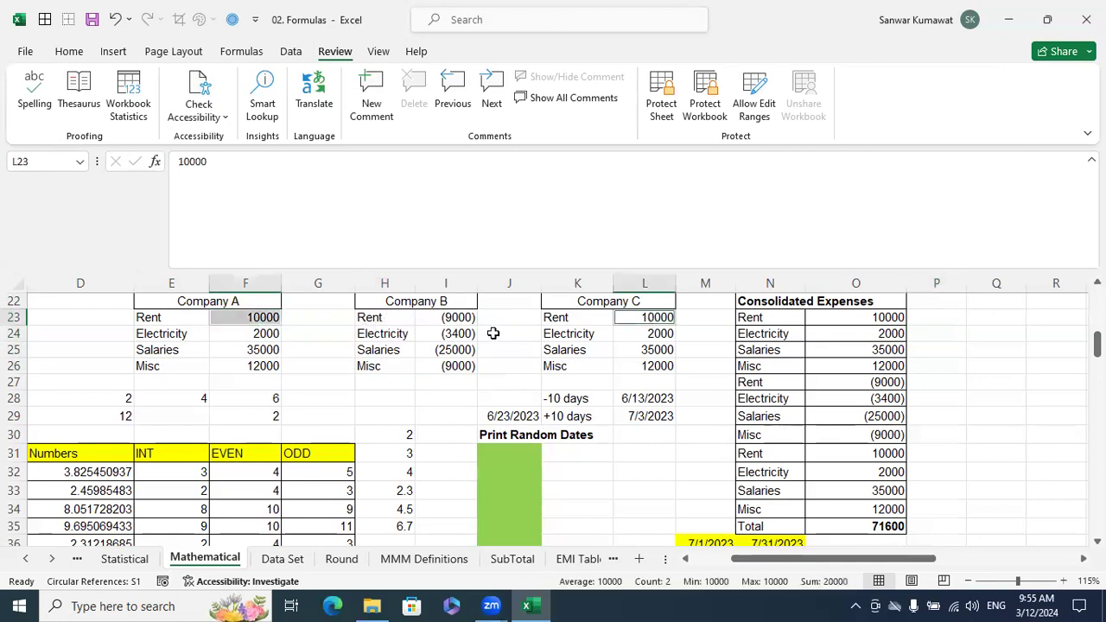
ctrl+click(452, 318)
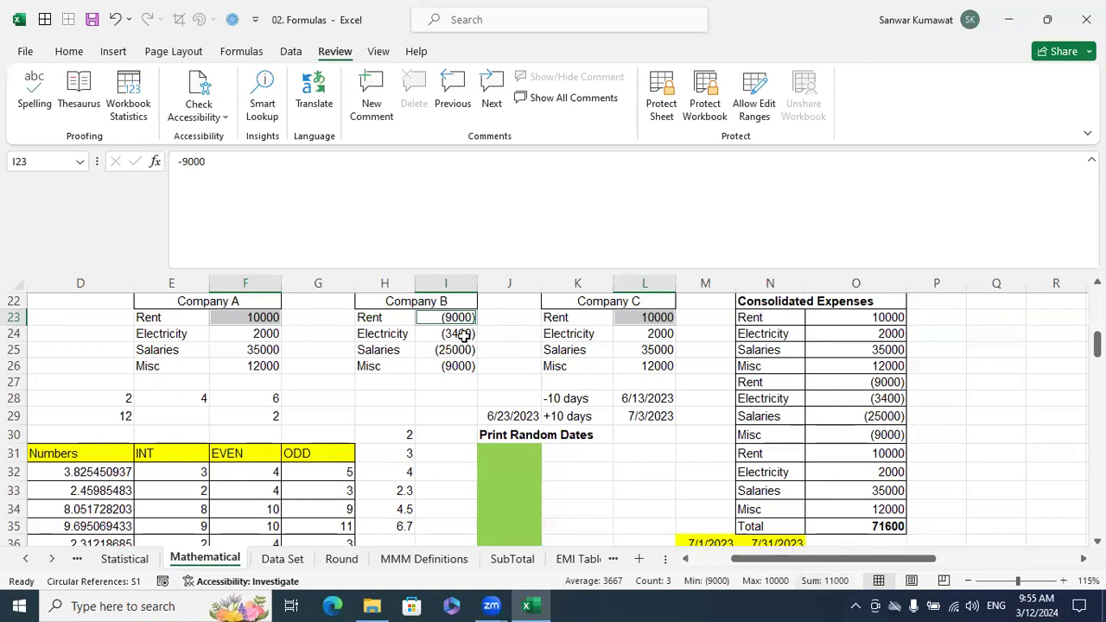
Step: Enter an ABS formula in P23 that returns the absolute value of the first consolidated Rent amount in O23
click(937, 321)
text(=)
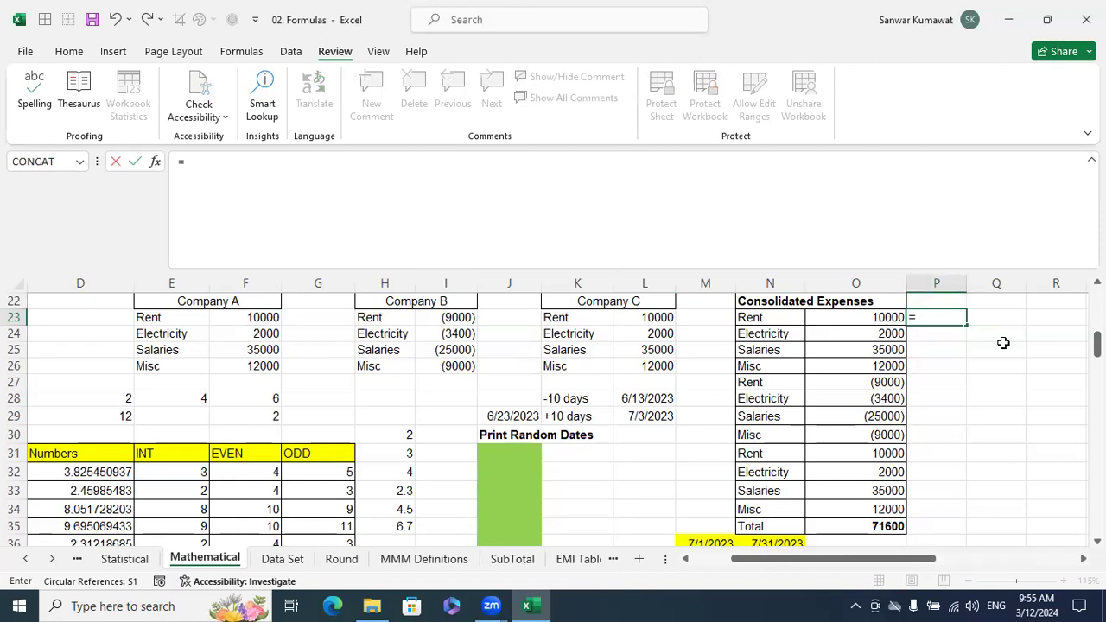
text(abs)
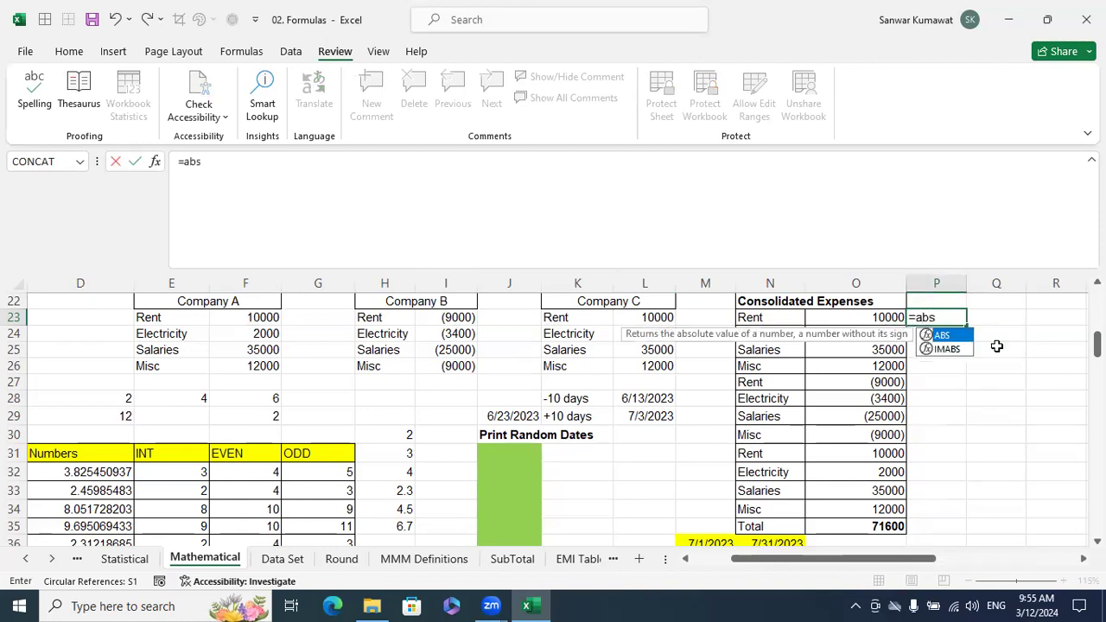
key(Tab)
key(Left)
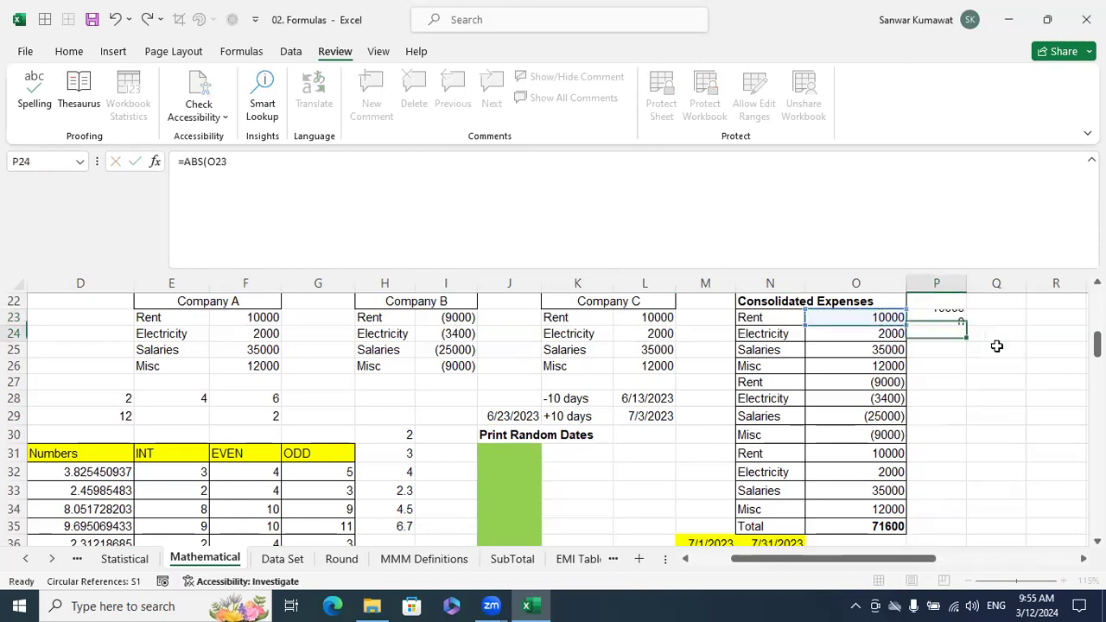
key(Return)
Step: Fill the ABS formula from P23 down through P34, alongside every consolidated expense row
key(Left)
key(ctrl+Down)
key(Right)
key(Up)
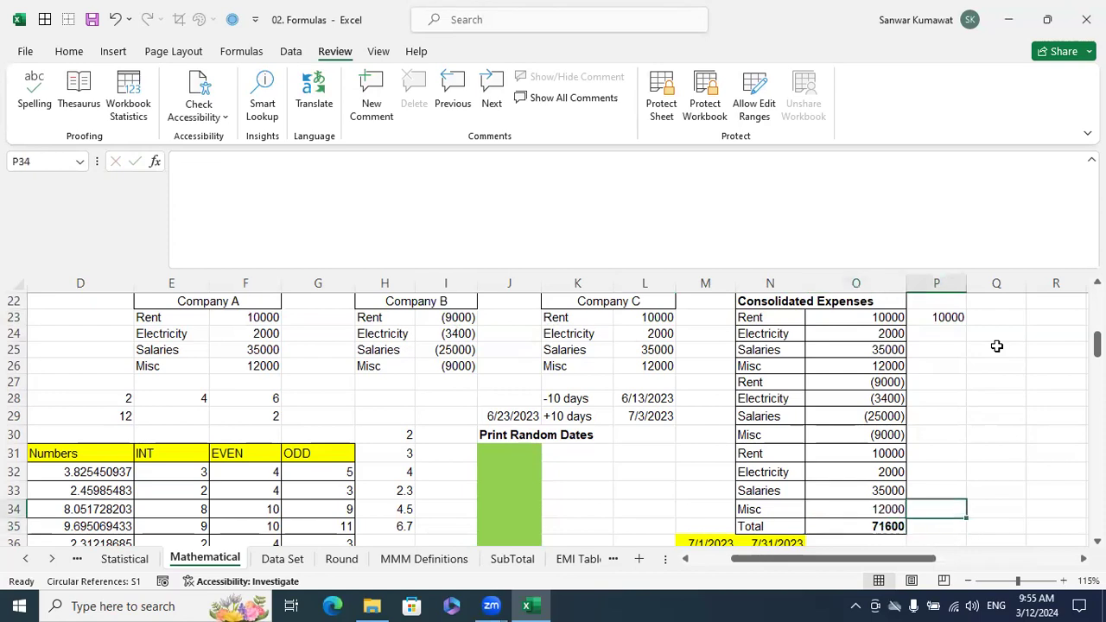
key(ctrl+shift+Up)
key(ctrl+d)
Step: Total the absolute values with =SUM(P23:P34) in P35
key(Down)
key(Down)
key(Down)
key(Up)
key(Up)
key(Up)
key(Down)
key(alt+equal)
key(Return)
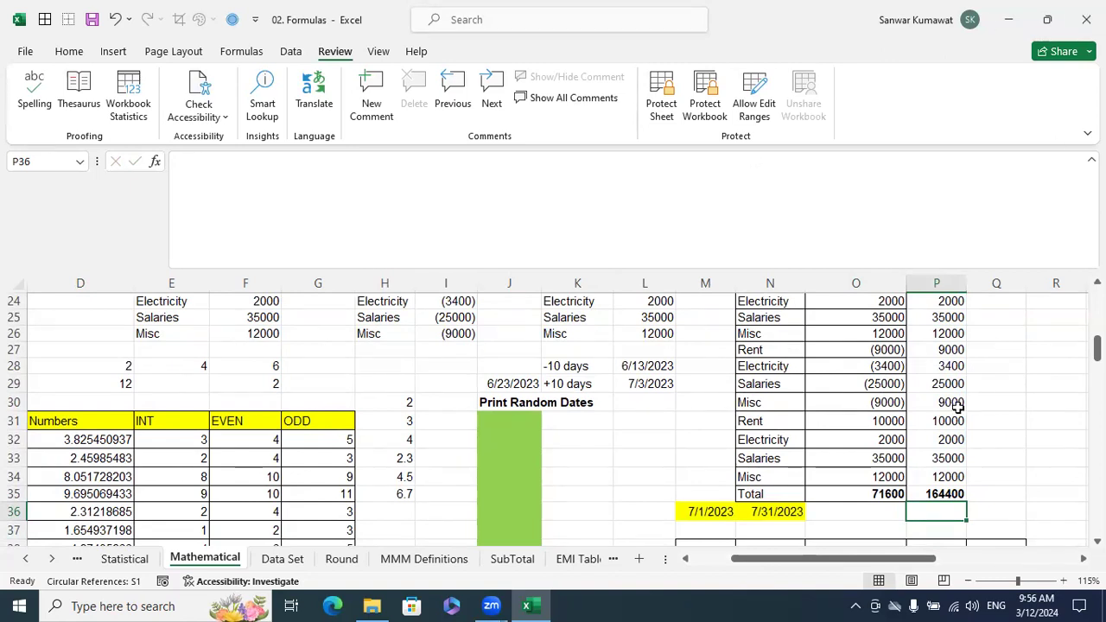
Step: Compare the original total in O35 with the total of absolute values in P35
scroll(959, 403, up, 2)
scroll(961, 403, down, 2)
scroll(957, 416, up, 2)
scroll(950, 432, down, 2)
click(941, 494)
click(885, 495)
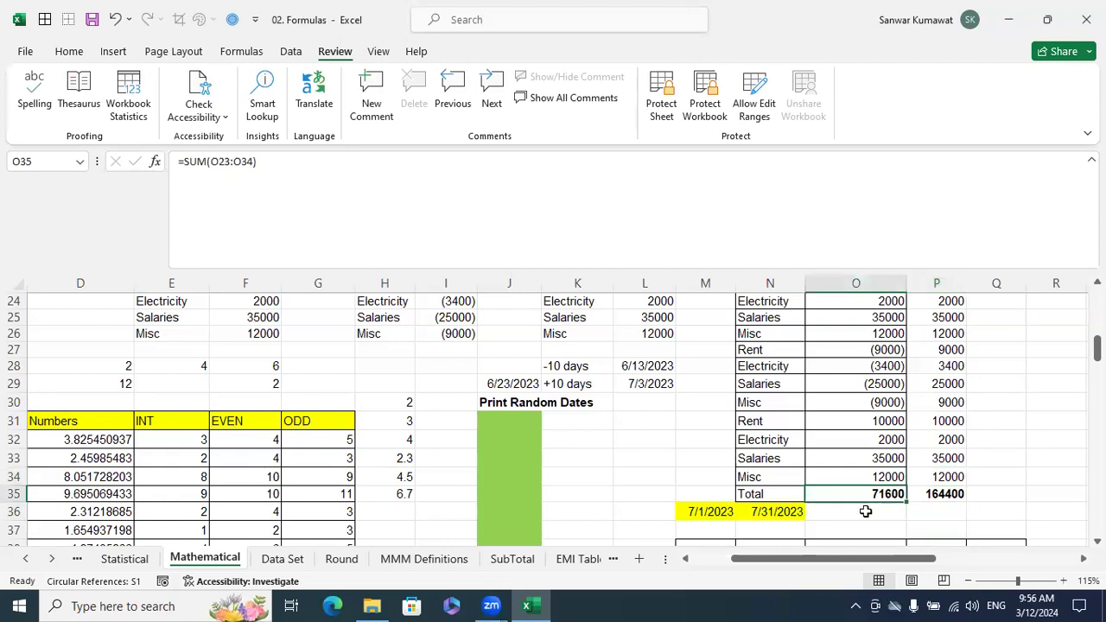
scroll(959, 491, up, 1)
scroll(969, 490, down, 1)
click(950, 508)
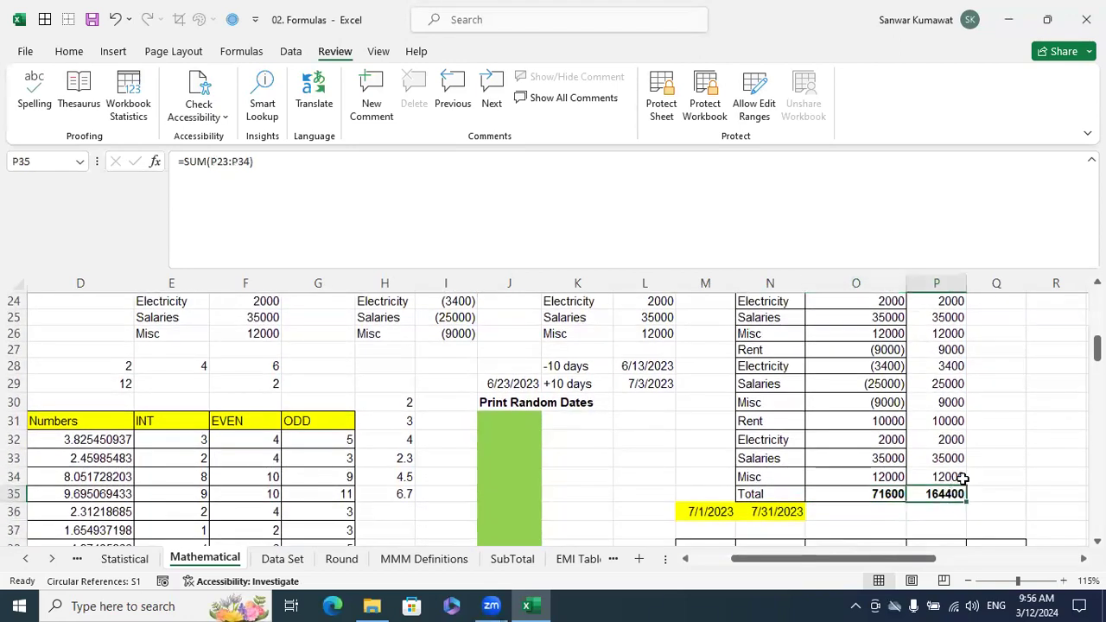
scroll(967, 466, up, 1)
scroll(924, 519, down, 1)
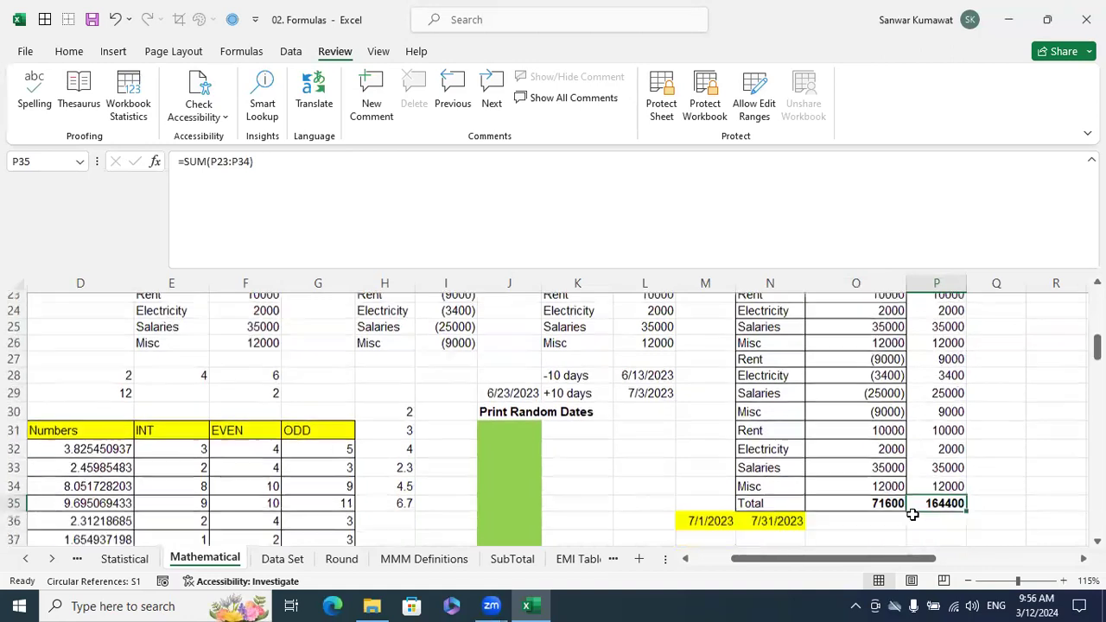
Step: Compare the negative amounts in O27:O30 with their absolute values in column P and check both totals
click(882, 492)
click(898, 350)
click(888, 365)
click(890, 383)
click(891, 400)
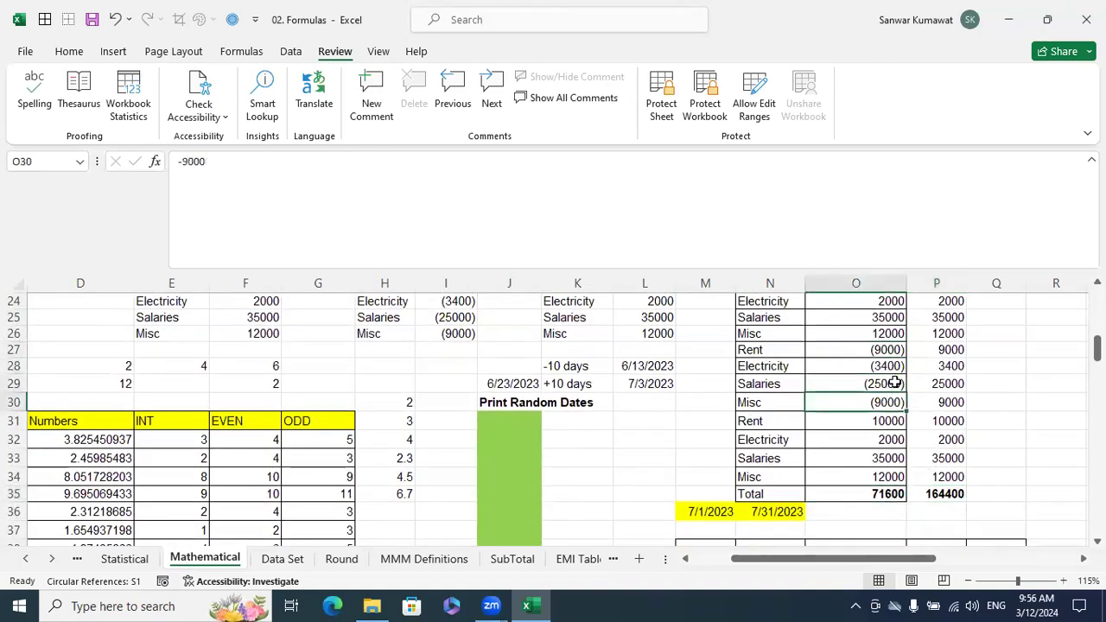
drag(888, 350, 883, 420)
click(888, 492)
drag(890, 349, 888, 400)
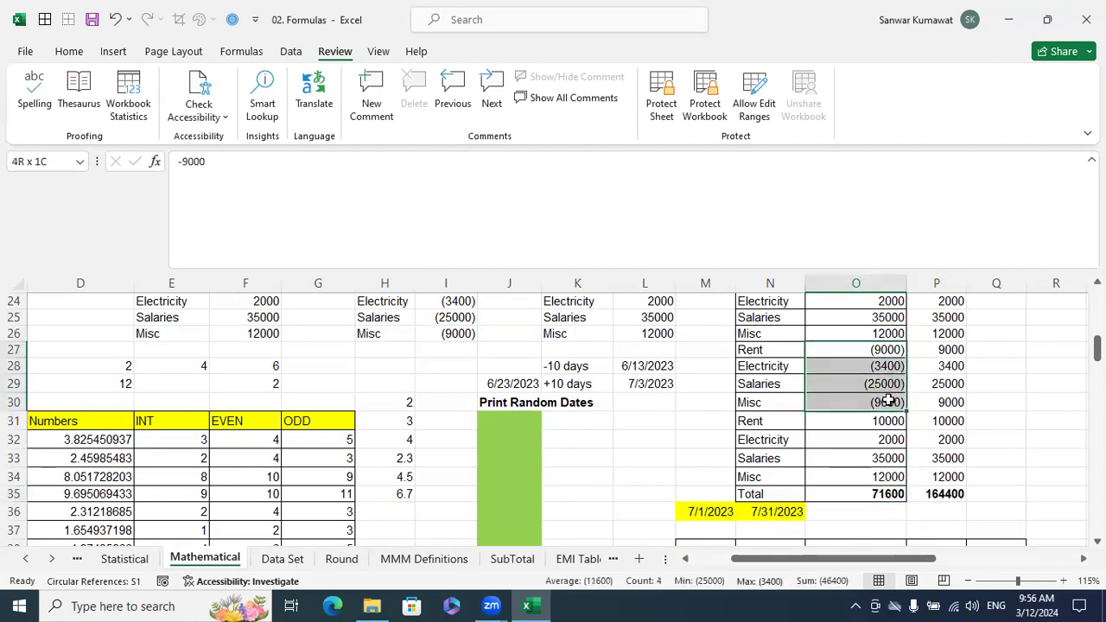
drag(950, 350, 950, 394)
click(1007, 400)
click(957, 494)
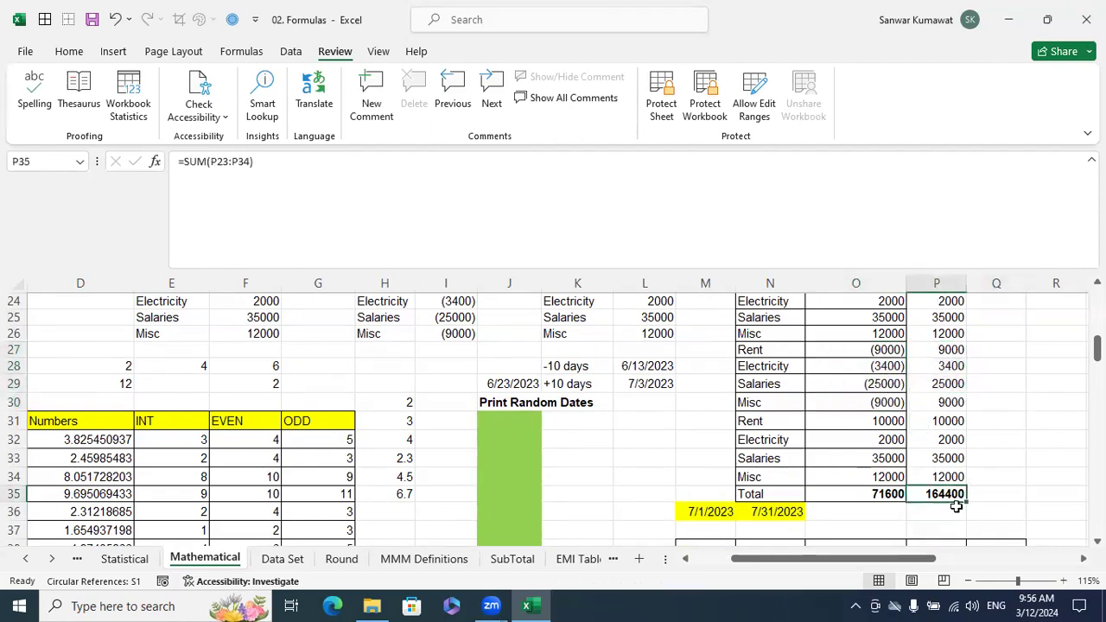
drag(907, 559, 793, 584)
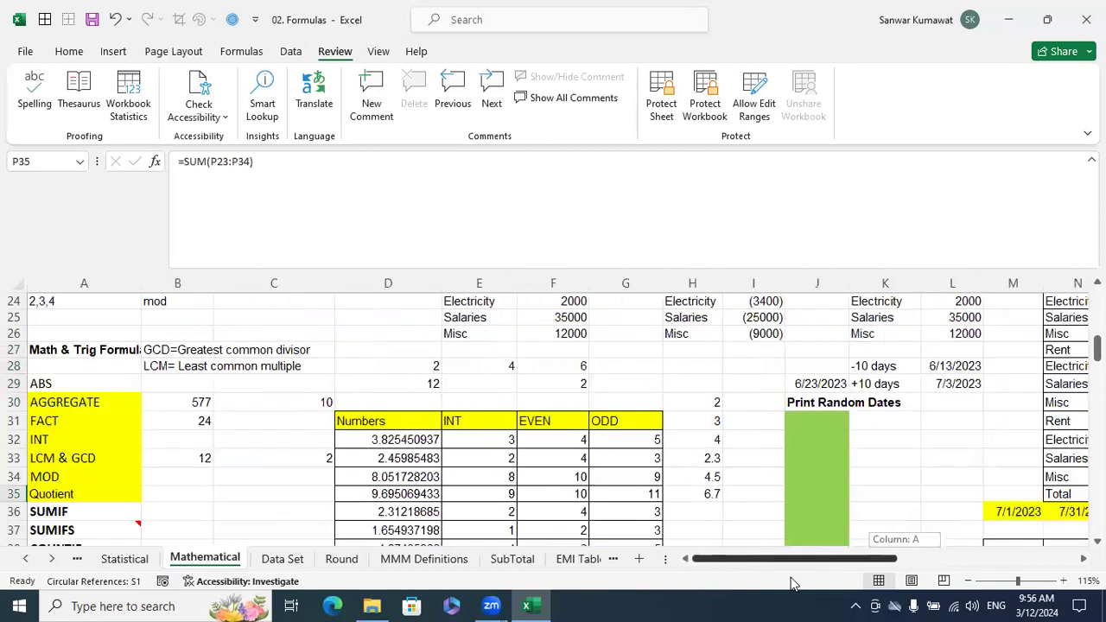
scroll(766, 491, down, 8)
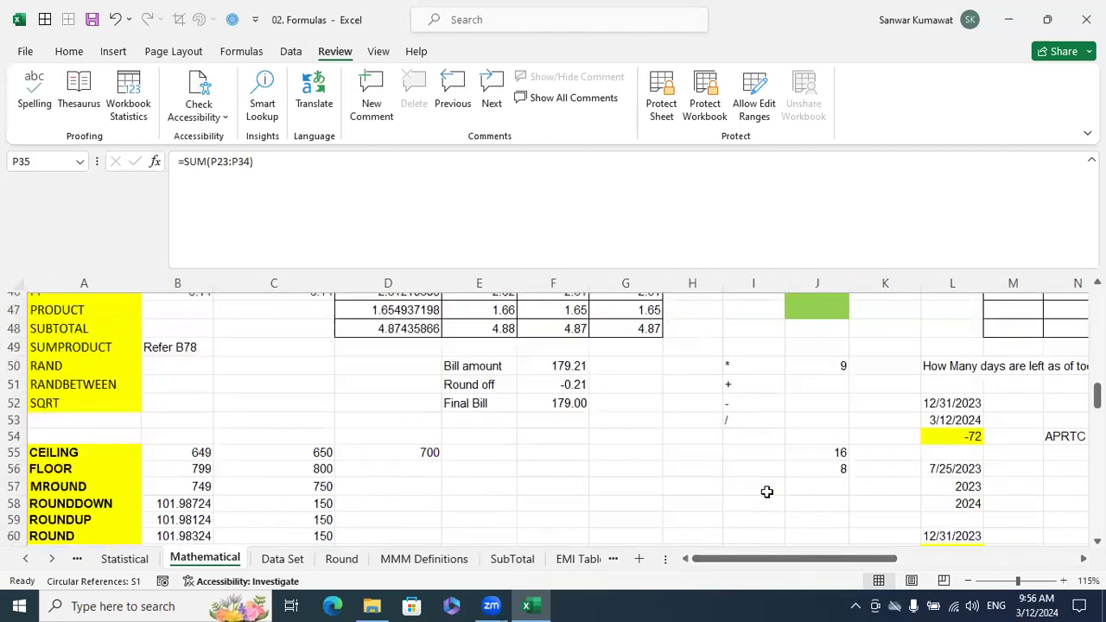
scroll(766, 492, up, 10)
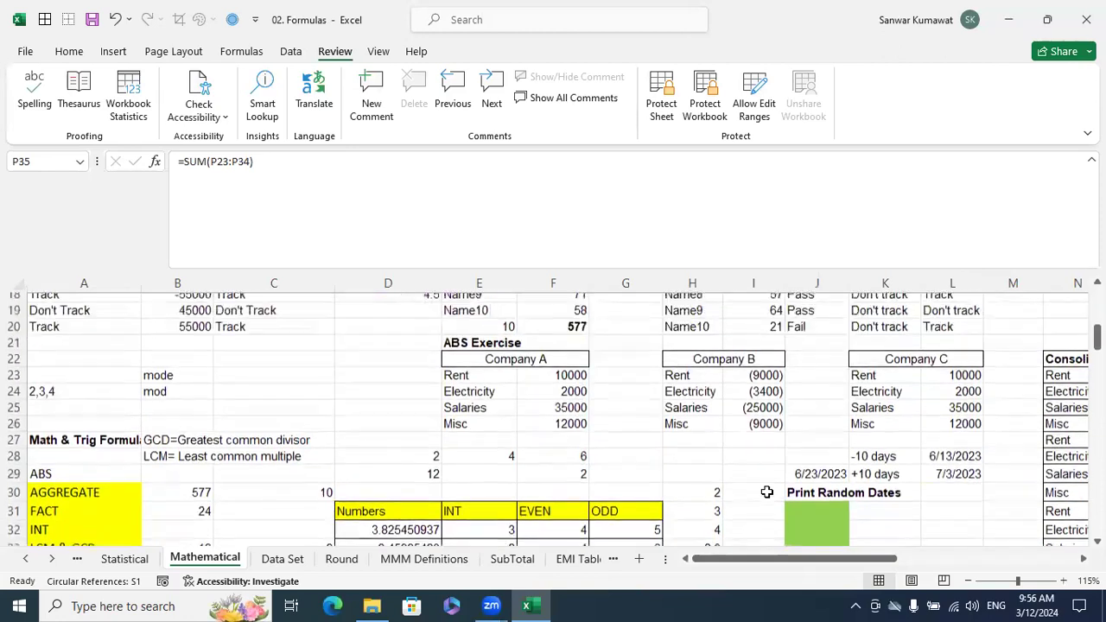
scroll(766, 491, up, 3)
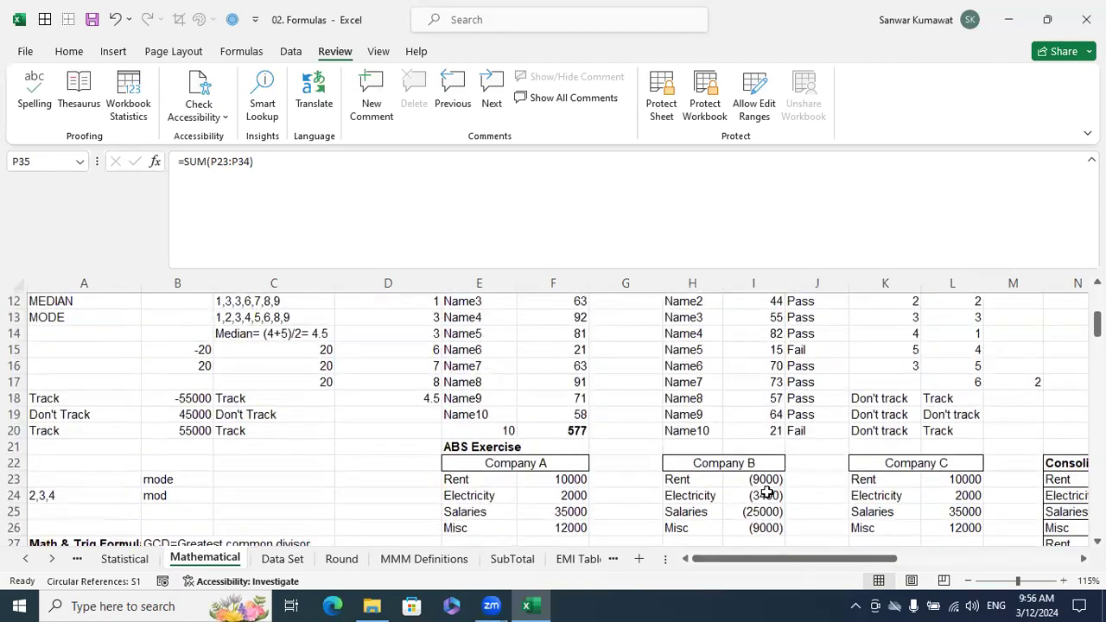
Step: Create a new blank workbook
click(396, 444)
click(380, 411)
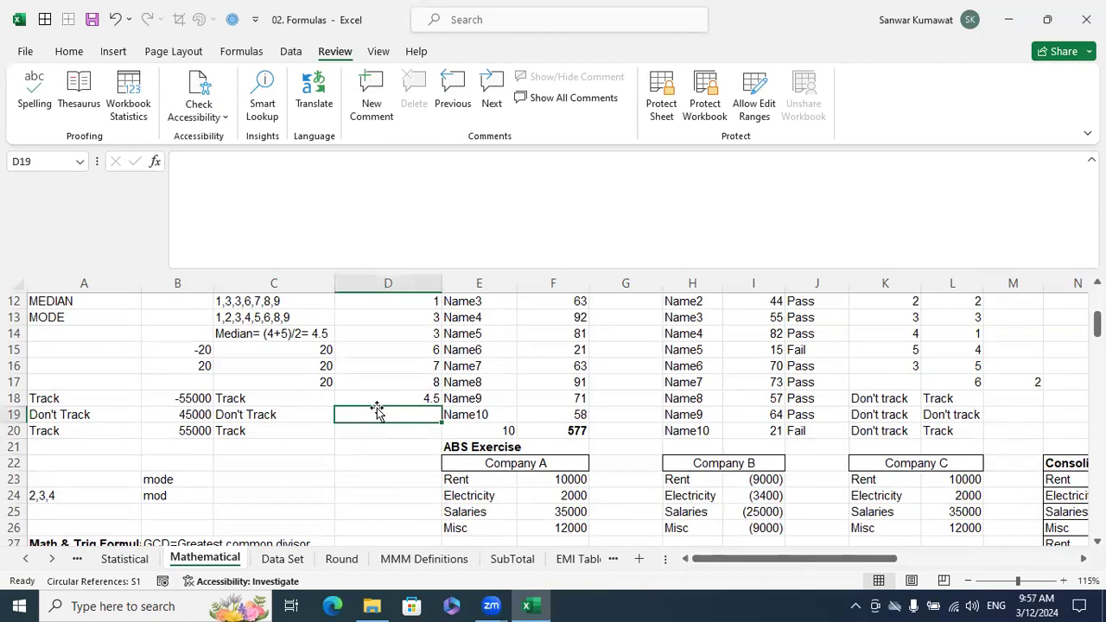
key(ctrl+n)
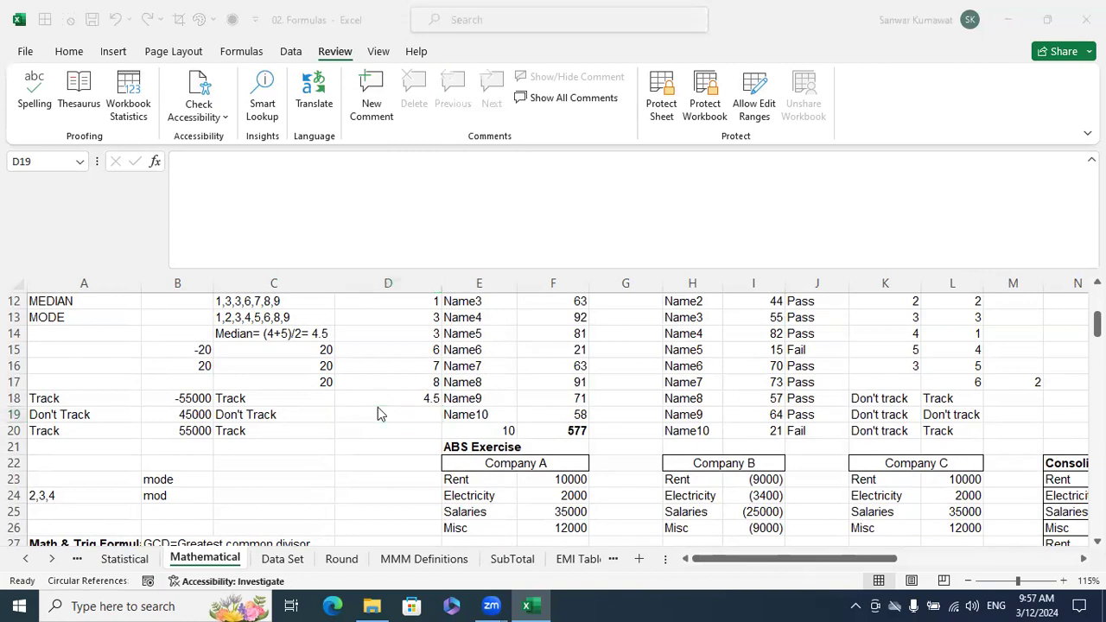
Step: Enter the labels Deposit in C2 and Withdrawal in C3, and fit column C's width to the text
click(152, 316)
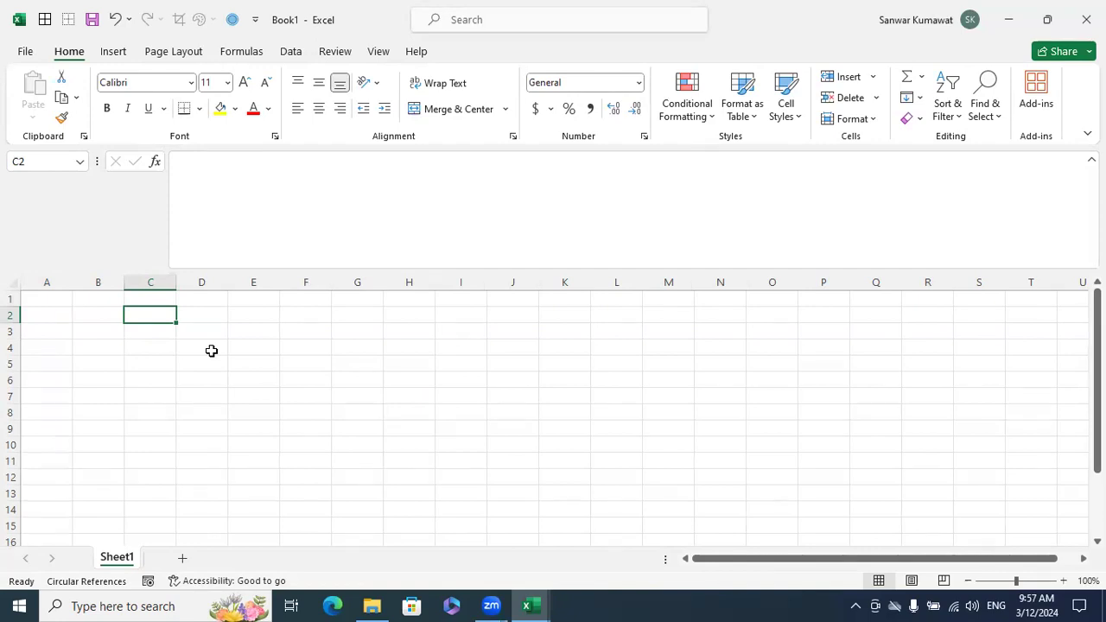
text(Deposit)
key(Return)
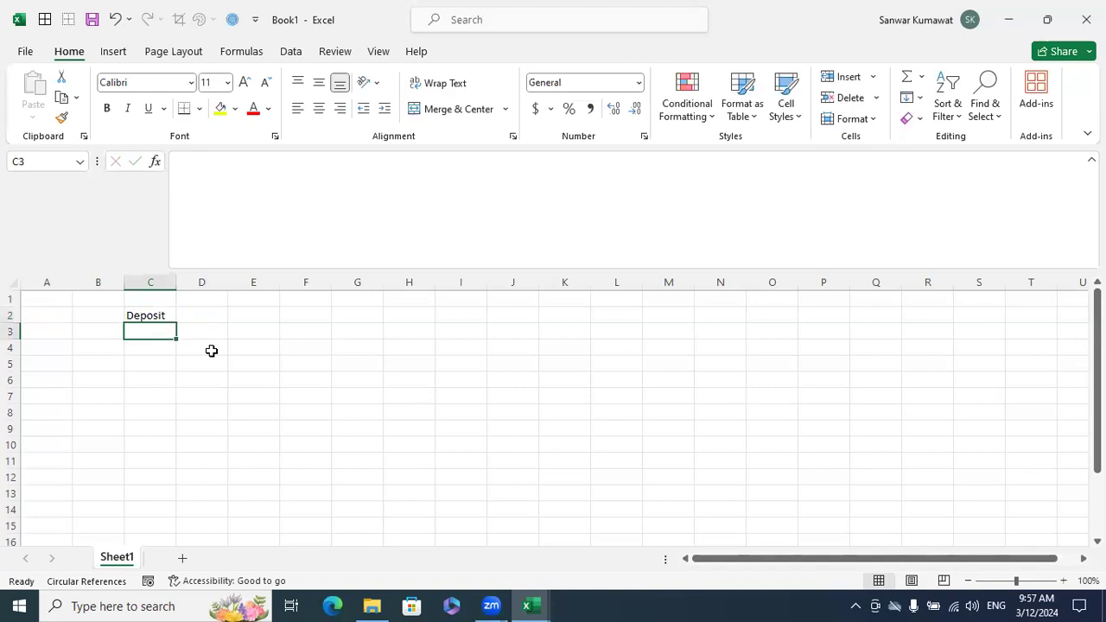
text(Wi)
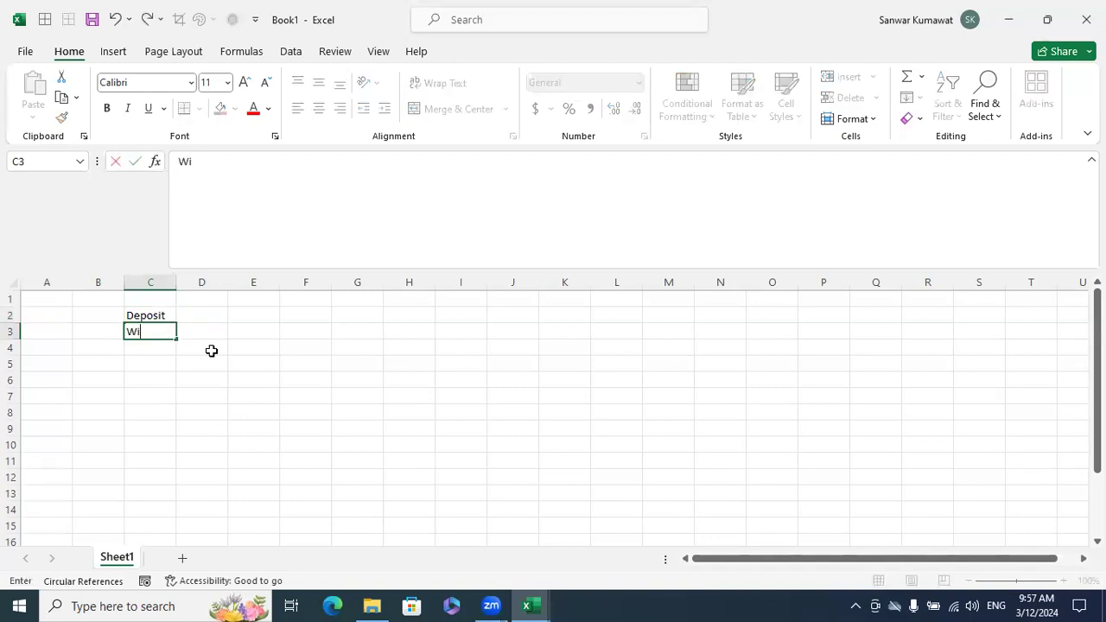
text(thdrawal)
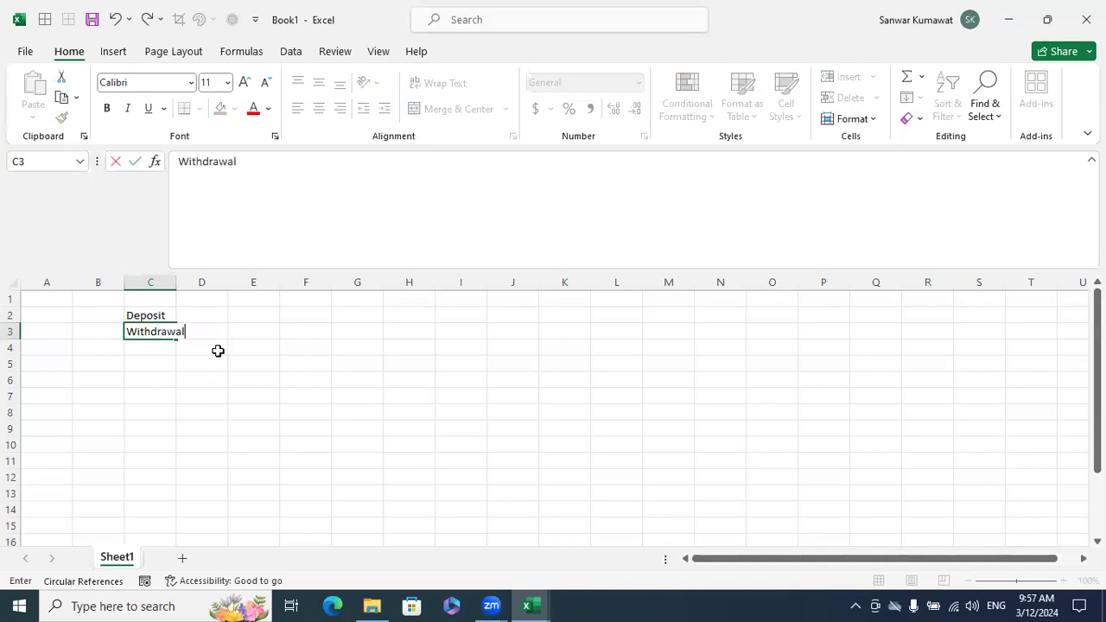
key(Return)
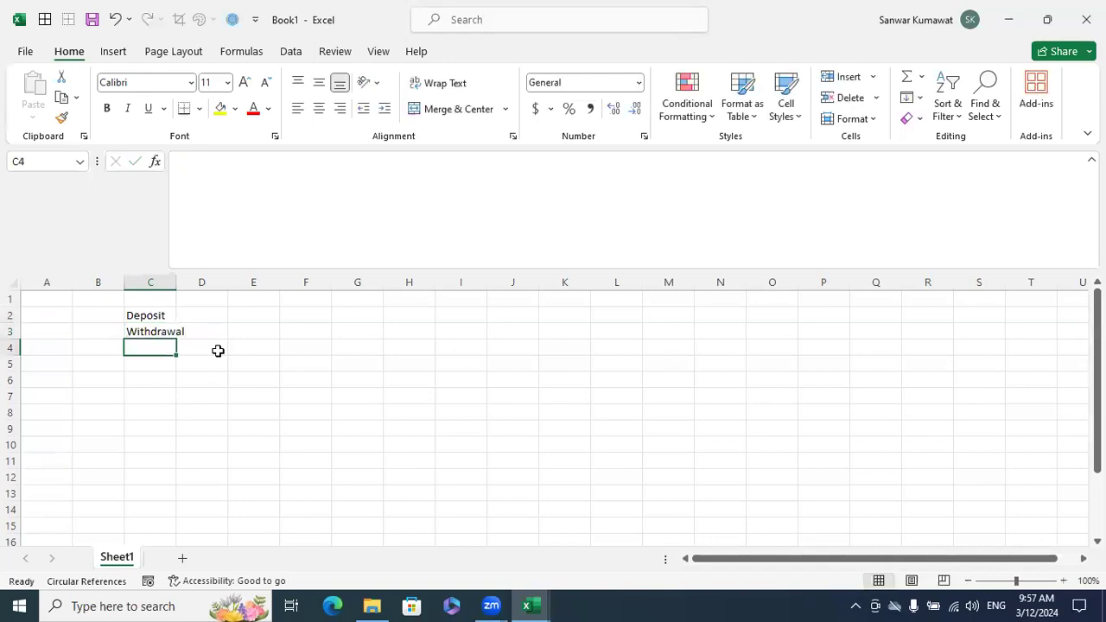
double_click(176, 281)
Step: Mark Deposit with + in D2 and Withdrawal with - in D3
click(166, 321)
drag(167, 321, 164, 331)
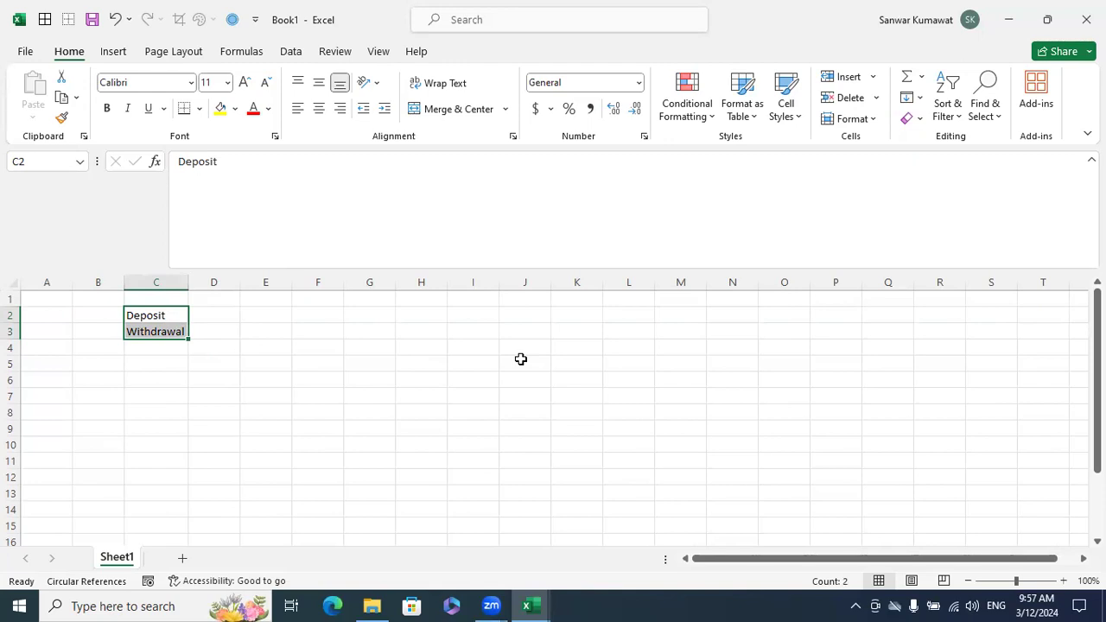
key(Right)
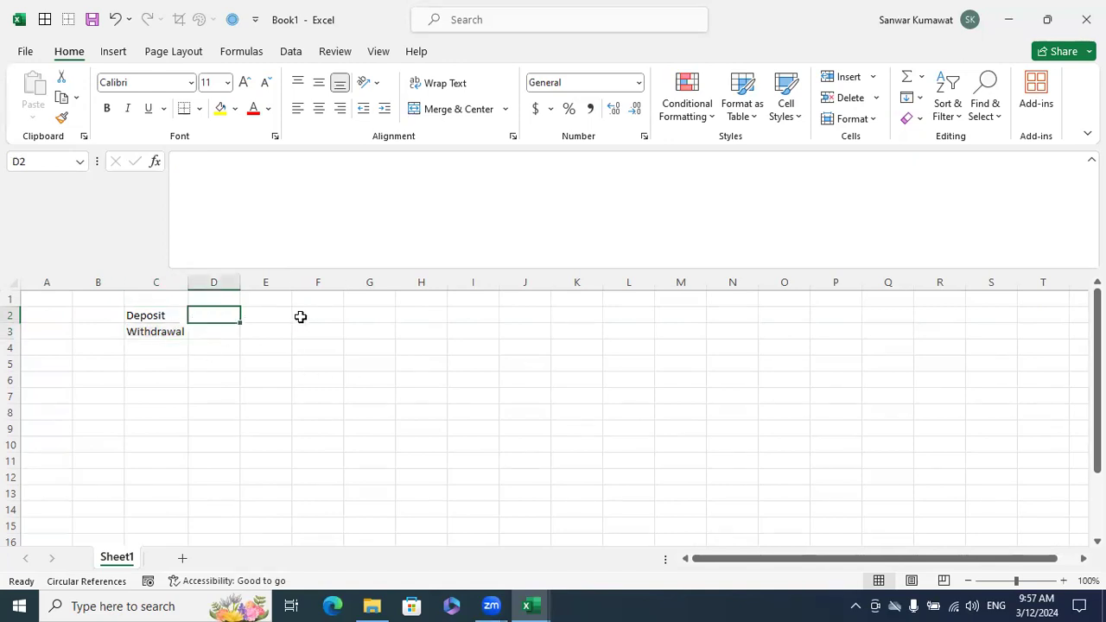
text(+)
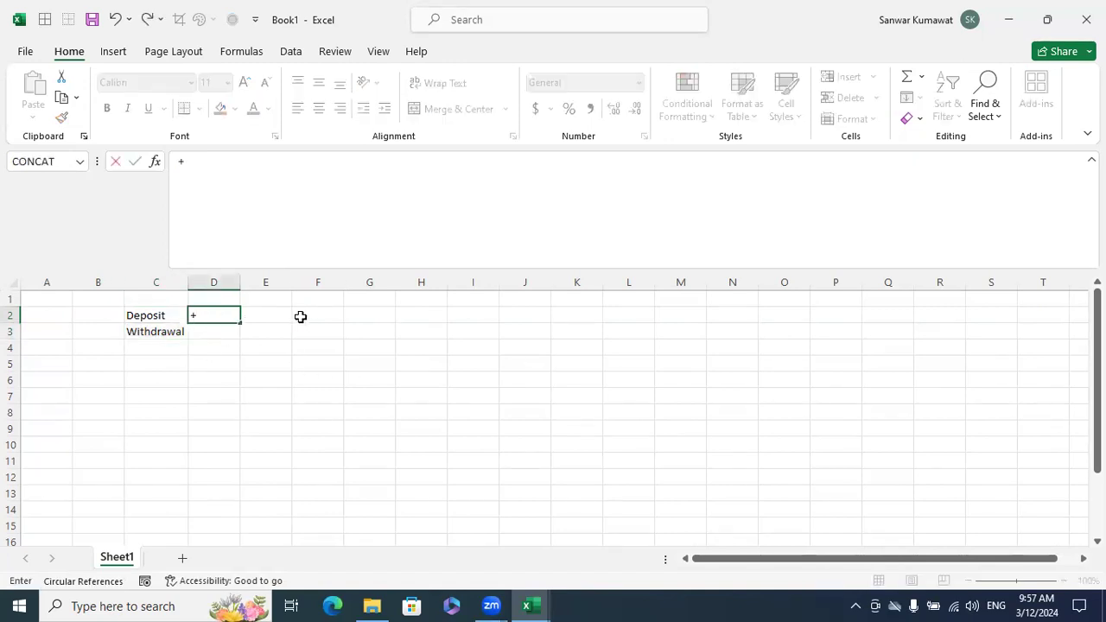
key(Return)
text(-)
key(Return)
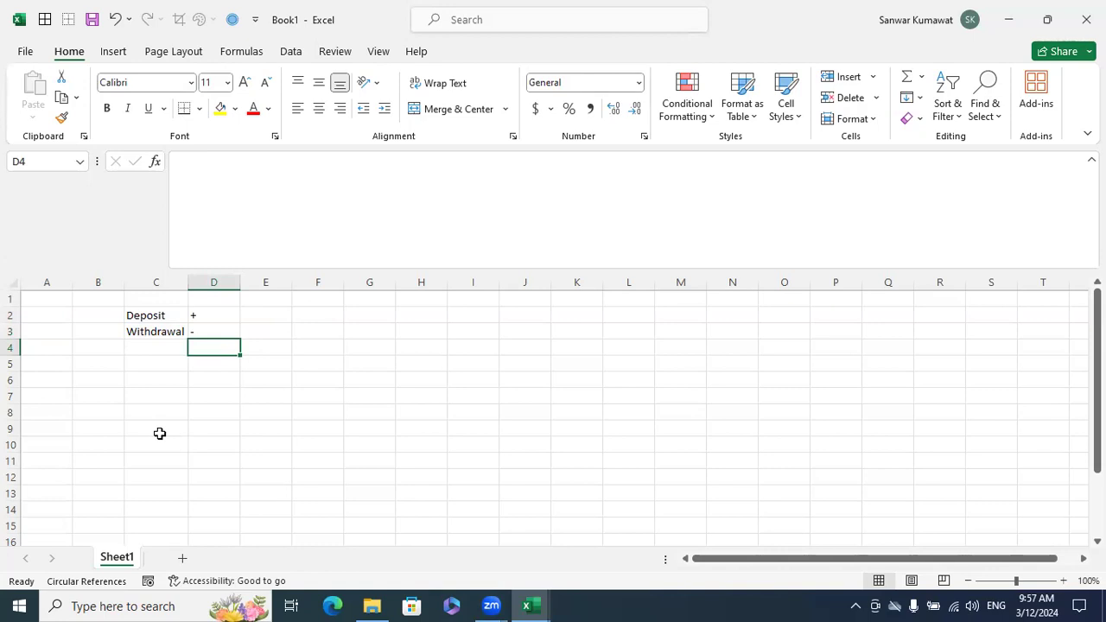
Step: Add the label Opening Bal in B5 with 500000 in C5, fitting column B's width to the label
click(105, 363)
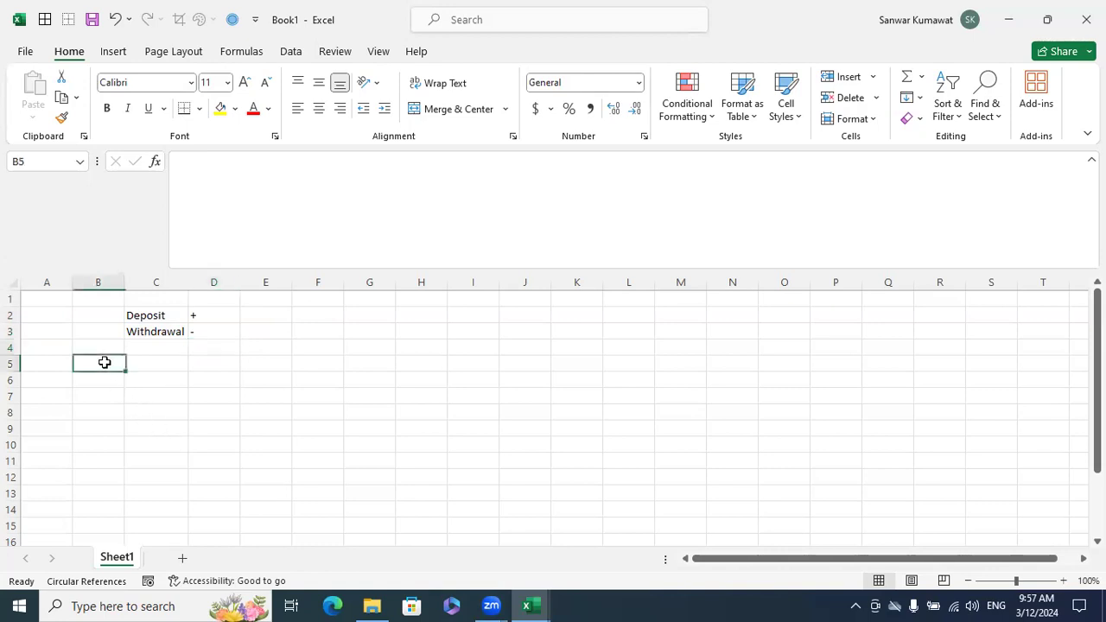
text(Openin)
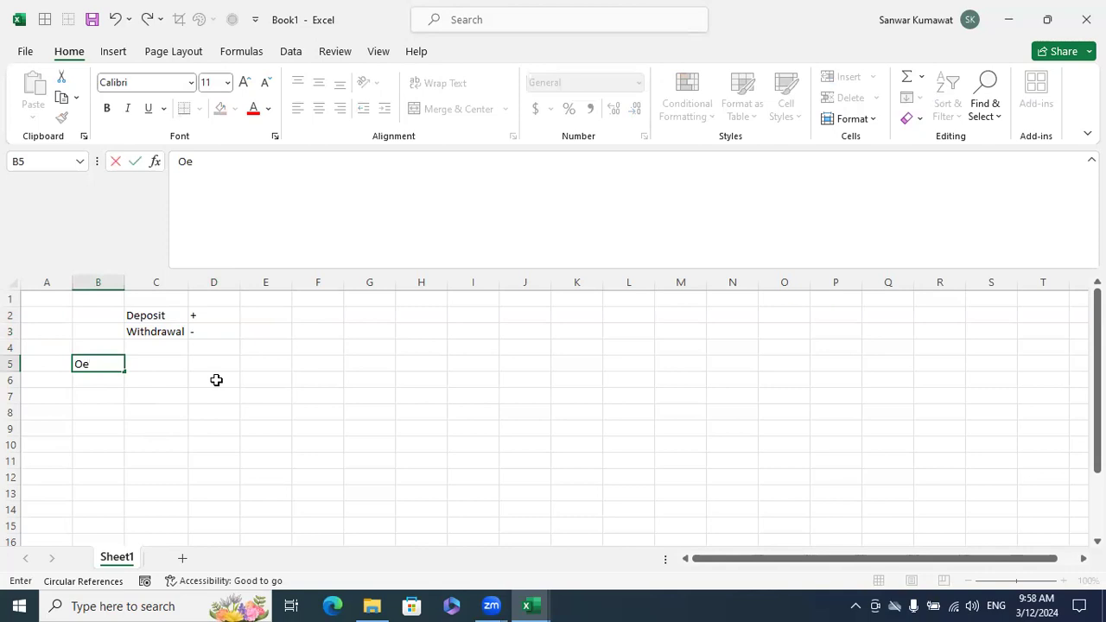
text(g Bal)
key(Return)
key(Right)
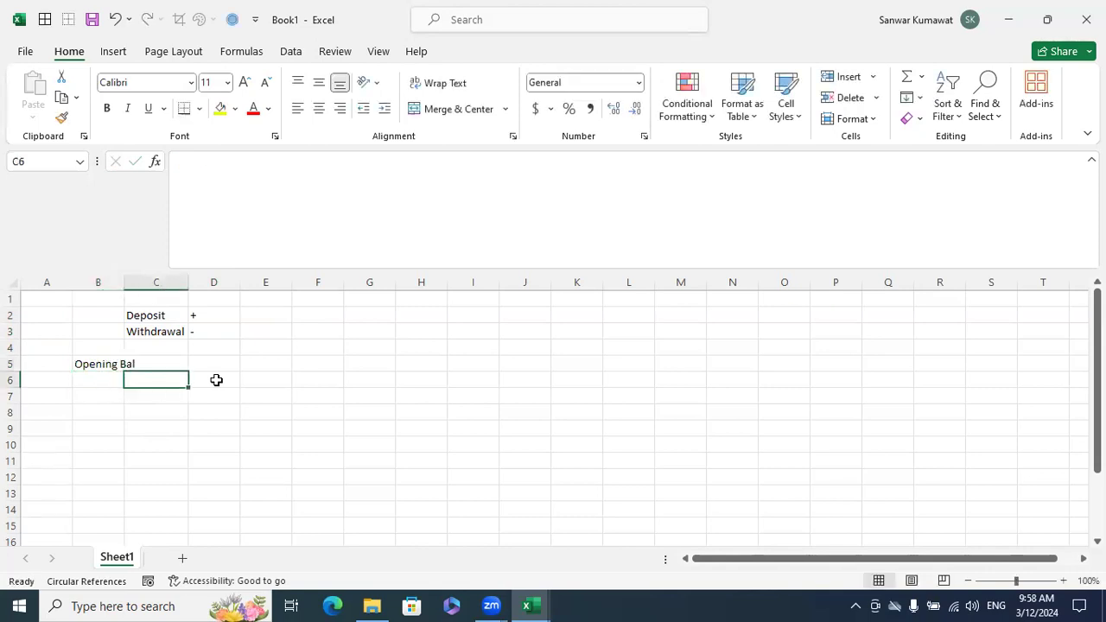
double_click(120, 287)
key(Up)
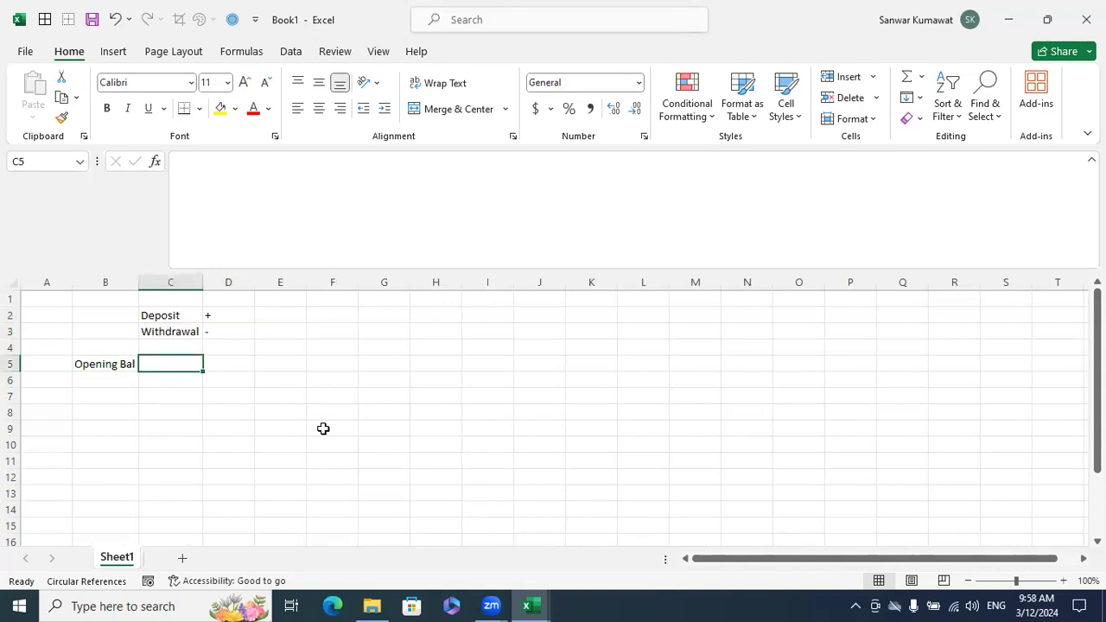
text(500000)
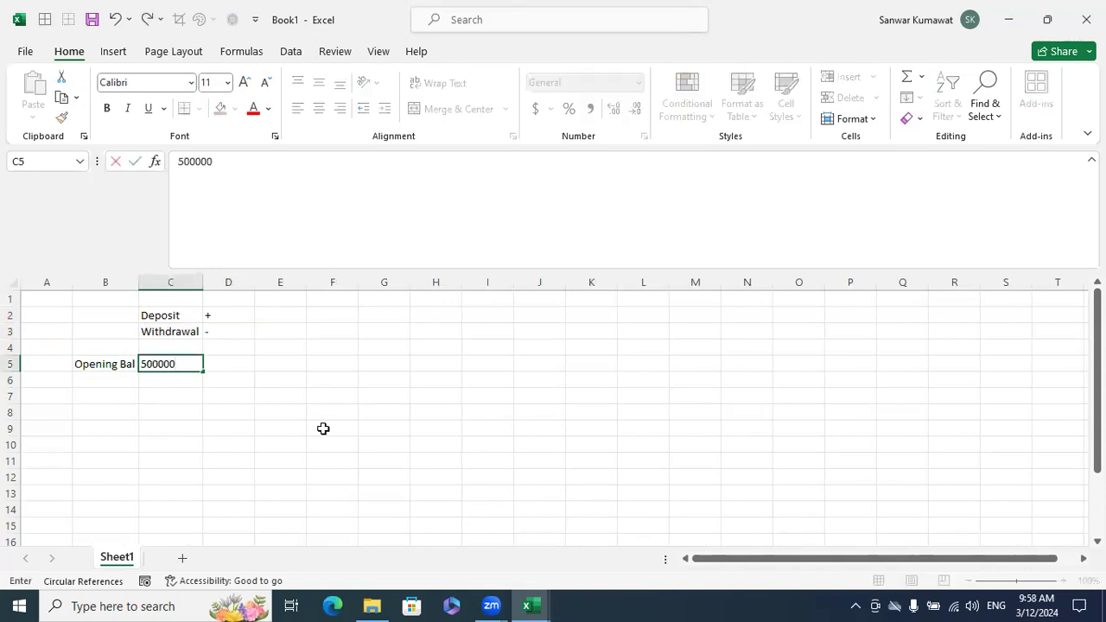
key(Return)
Step: Record a deposit of 20000 in C6 and label it A in B6
key(Up)
key(Left)
key(Down)
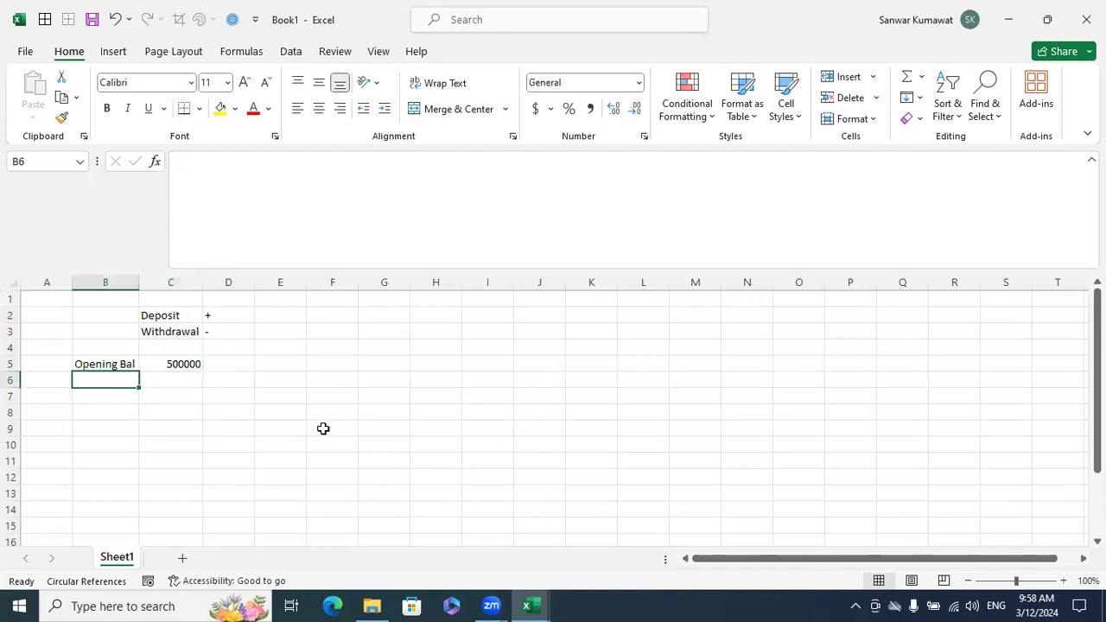
key(Right)
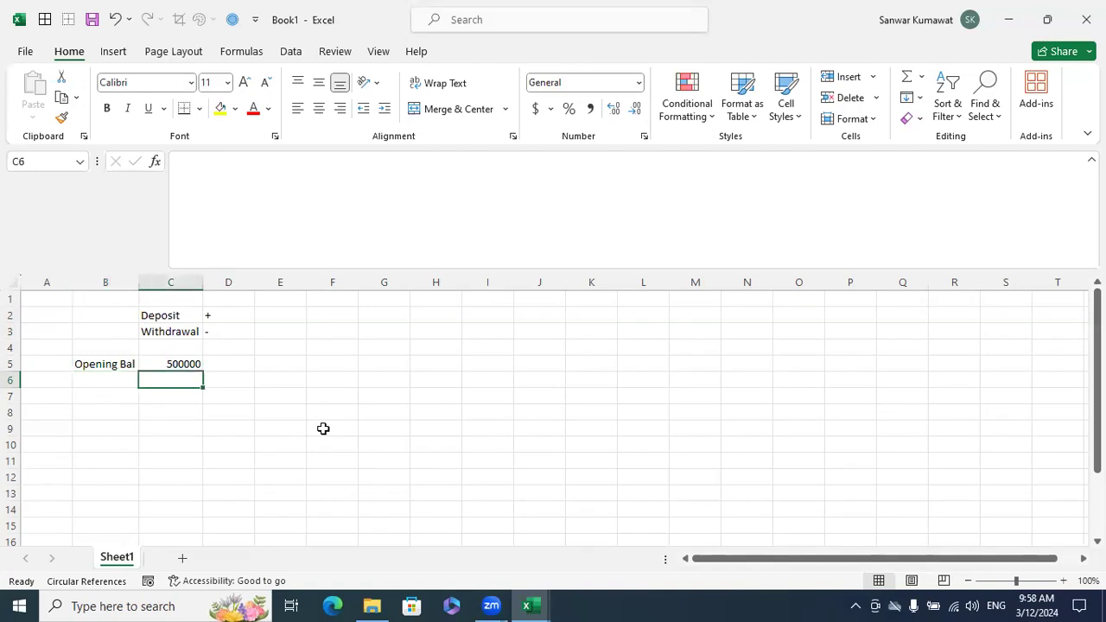
text(20000)
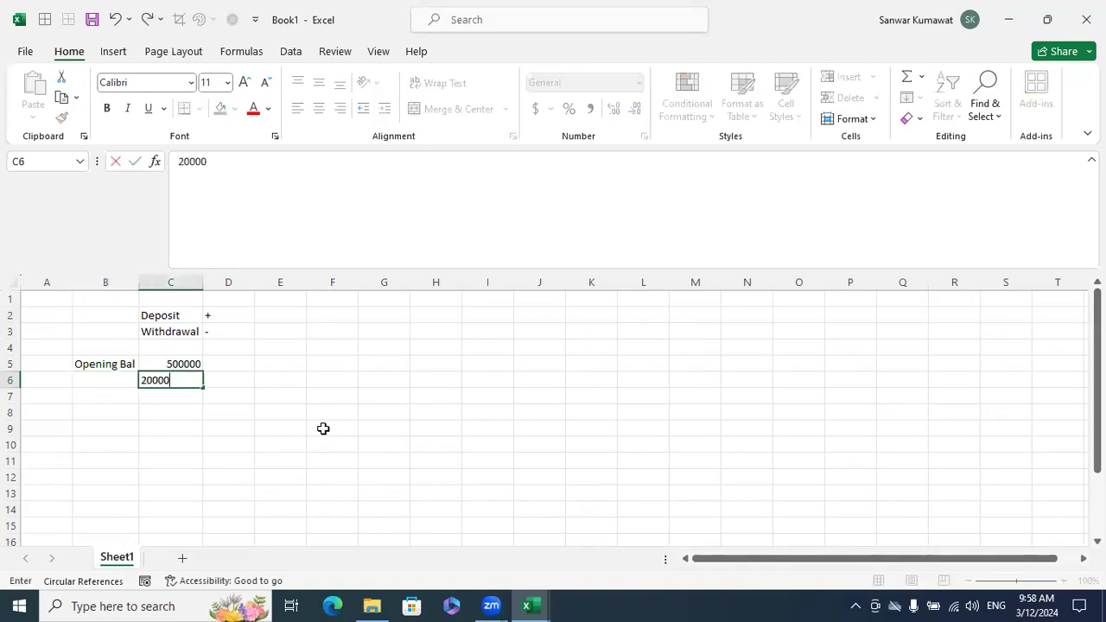
key(Return)
key(Up)
key(Left)
text(A)
key(Return)
Step: Enter the deposits 78000 in C7 and 45000 in C8
key(Up)
key(Down)
key(Up)
key(Down)
key(Up)
key(Down)
key(Right)
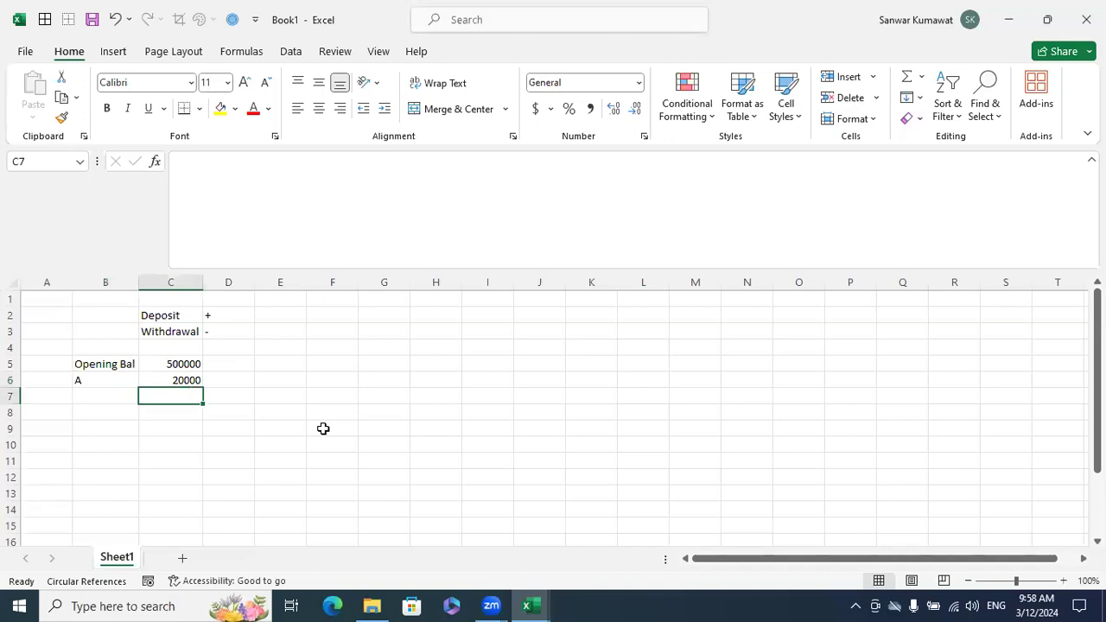
text(78000)
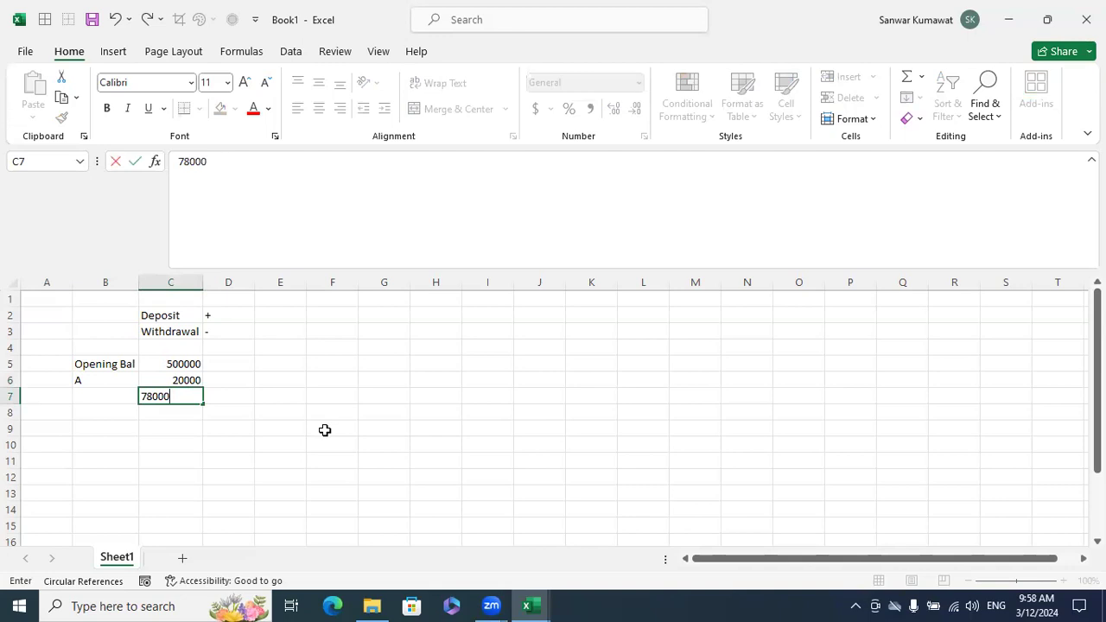
key(Return)
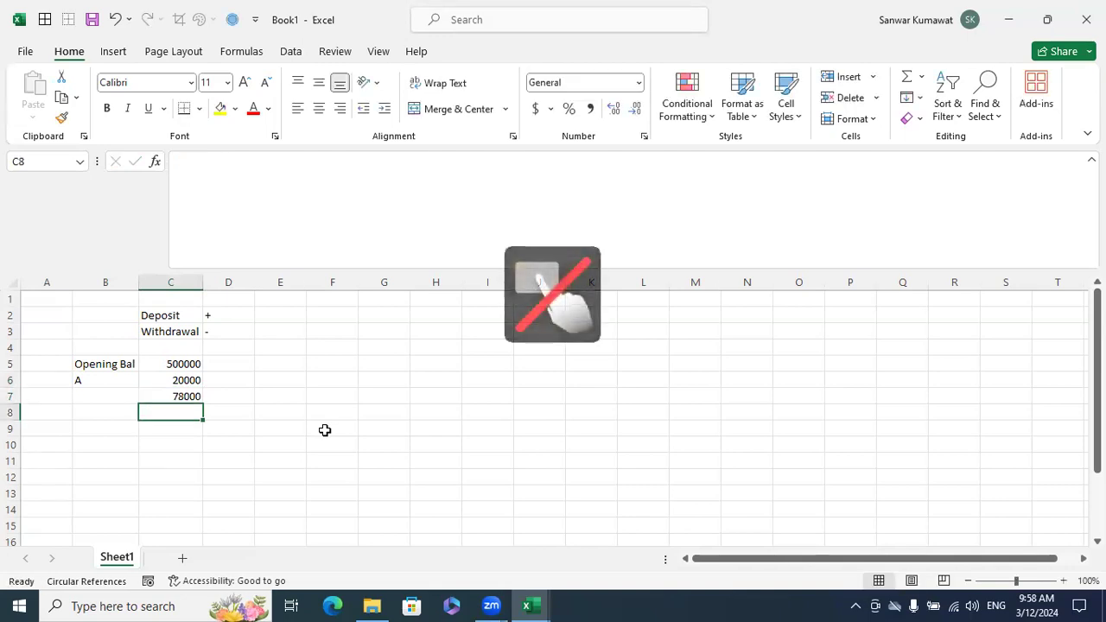
text(45-)
key(BackSpace)
text(000)
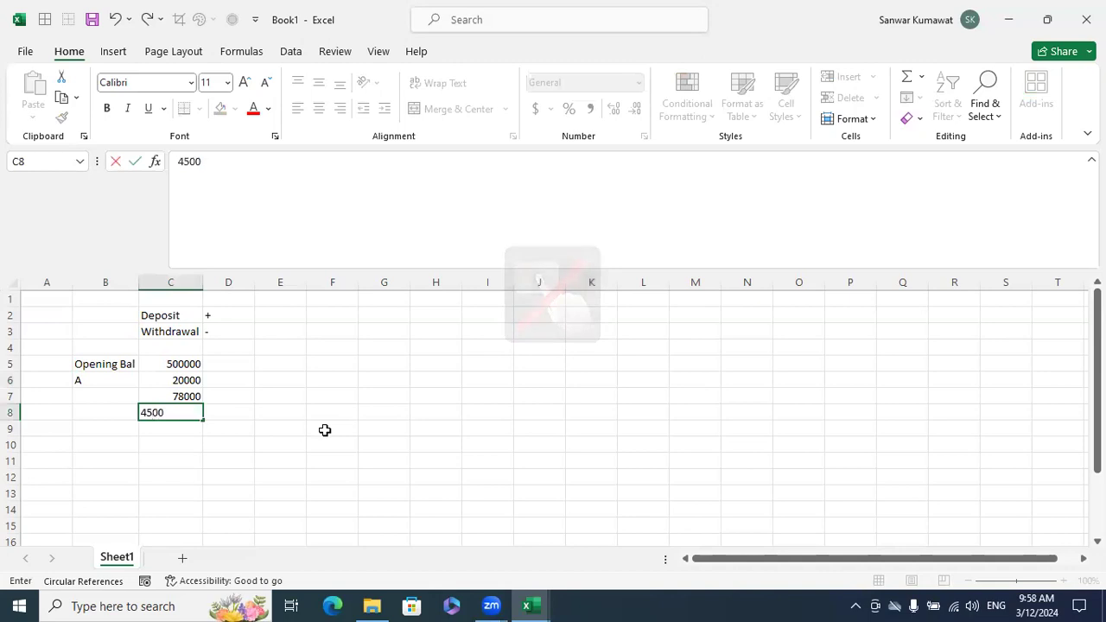
key(Return)
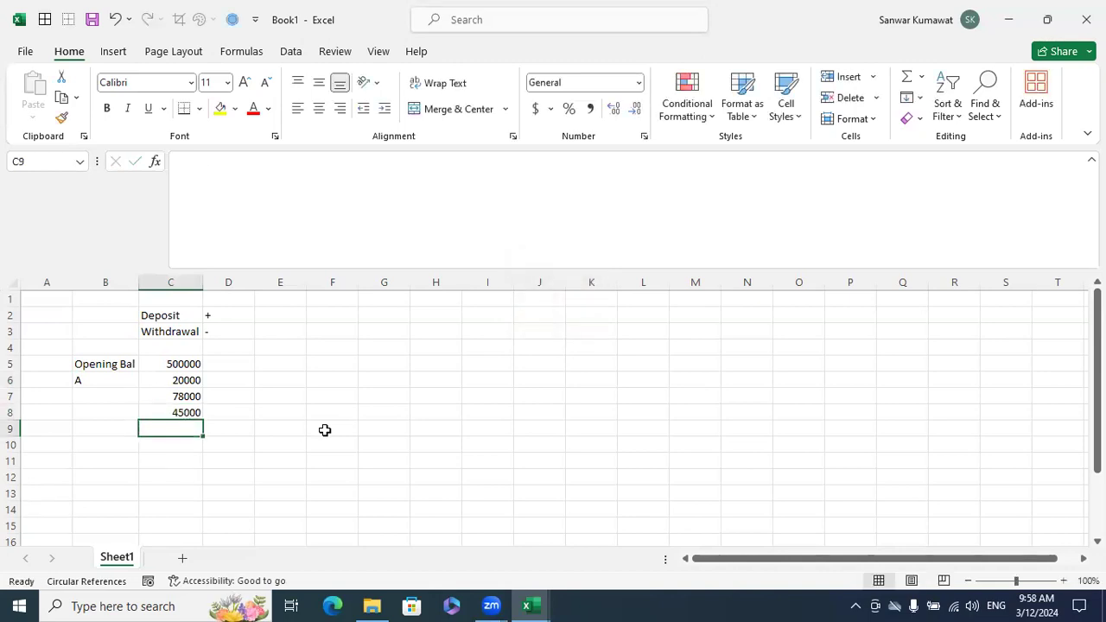
Step: Enter the withdrawals -23000, -56000 and -90000 in C9:C11
text(-23000)
key(Return)
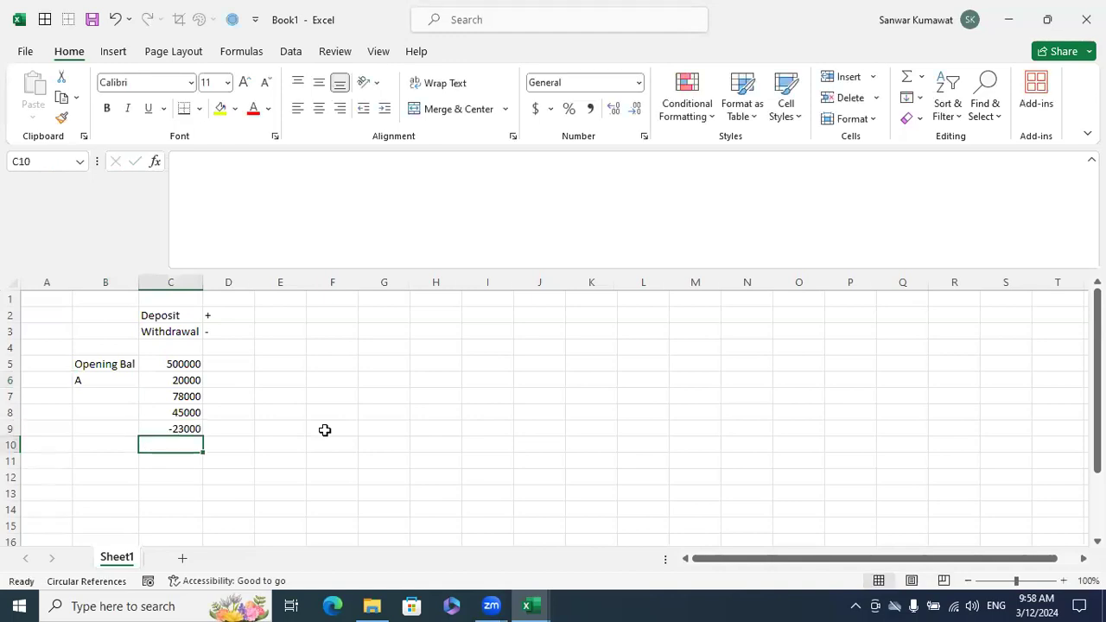
text(-56--)
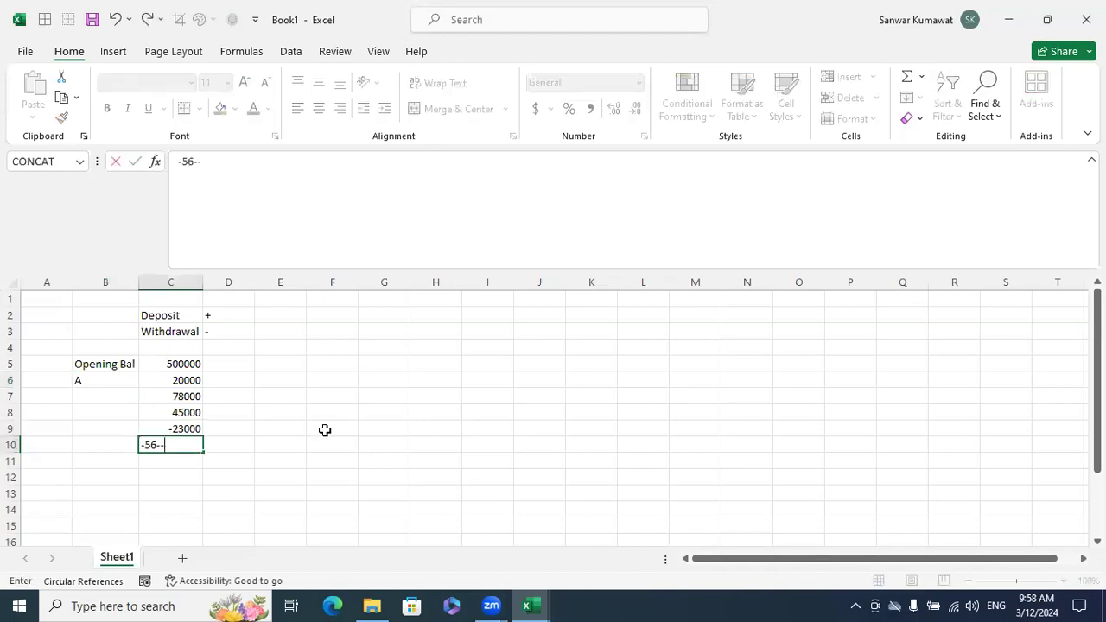
key(BackSpace)
key(BackSpace)
text(000)
key(Return)
text(-90-000)
key(Return)
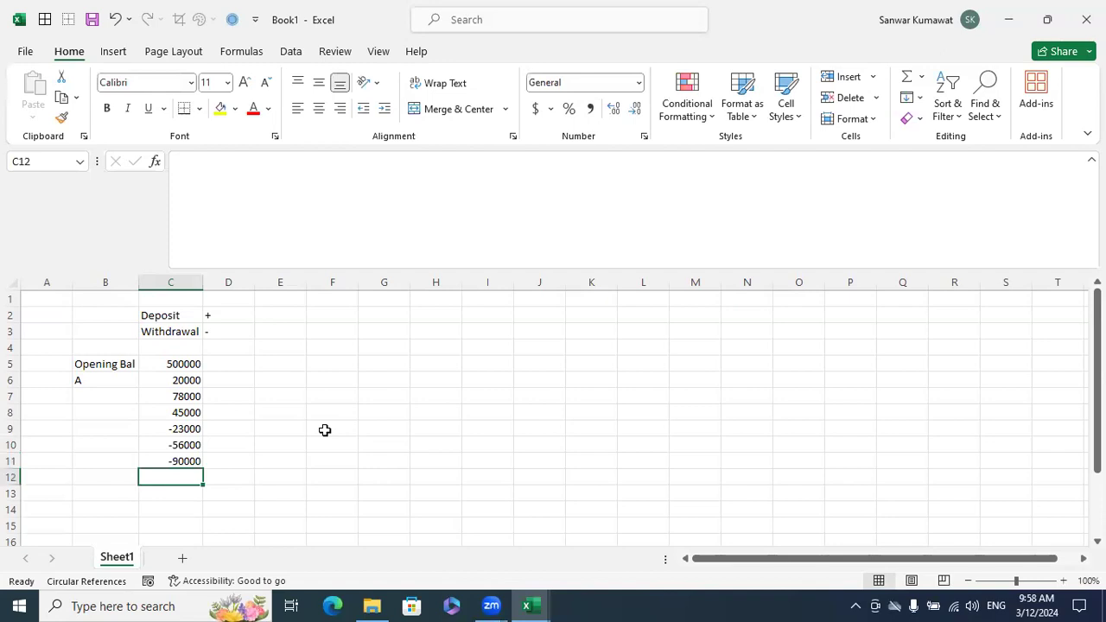
Step: Enter two deposits of 67000 and 85000 in C12:C13 and a withdrawal of -20000 in C14
text(67000)
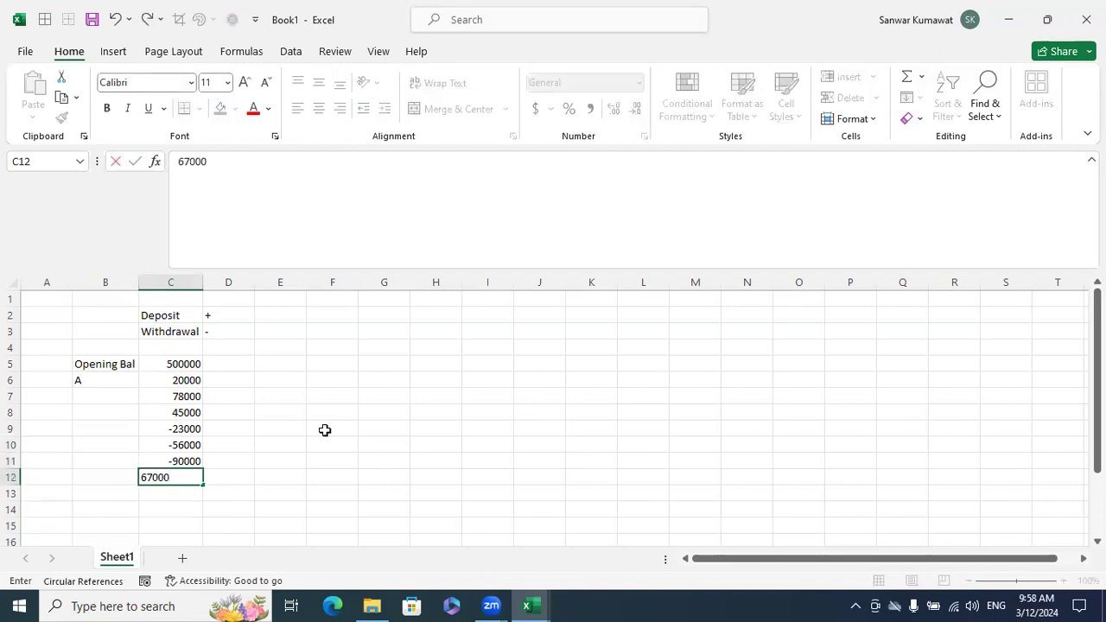
key(Return)
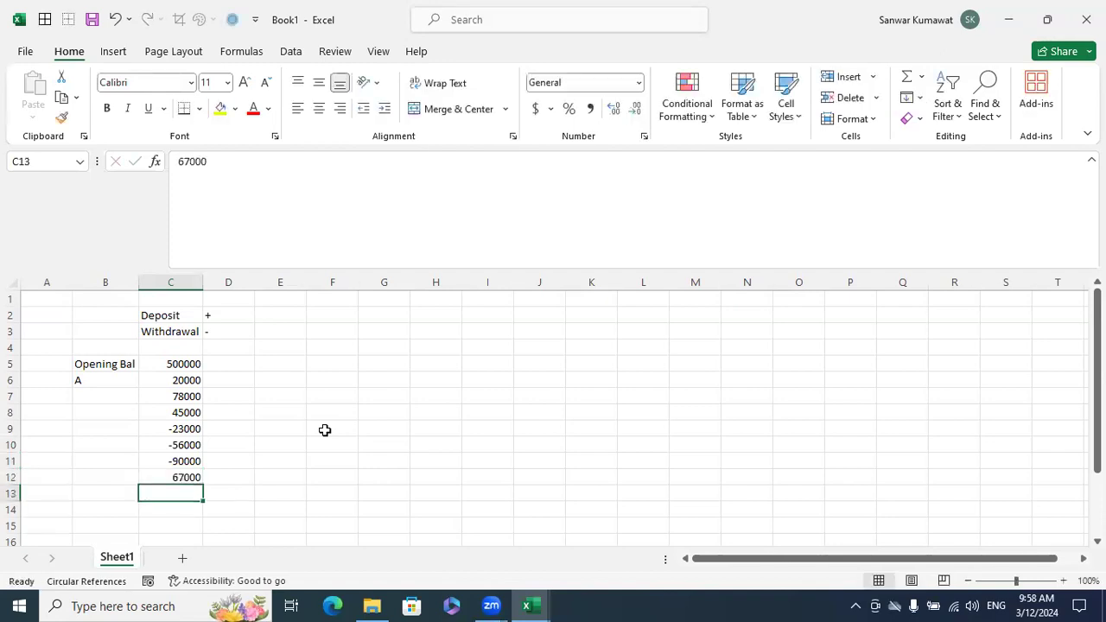
text(85000)
key(Return)
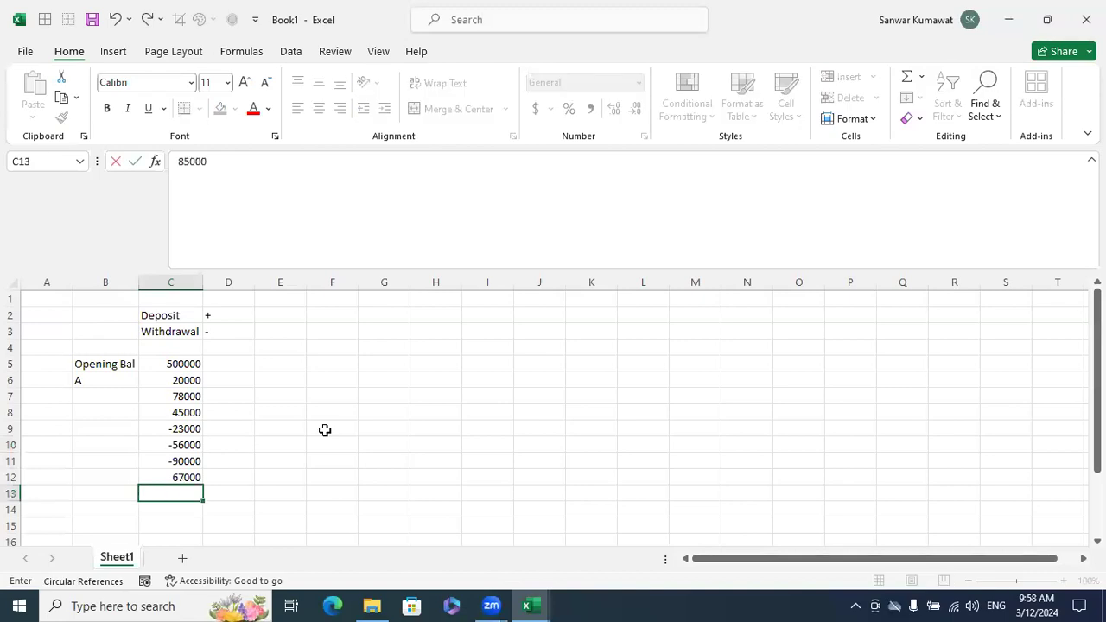
text(-20000)
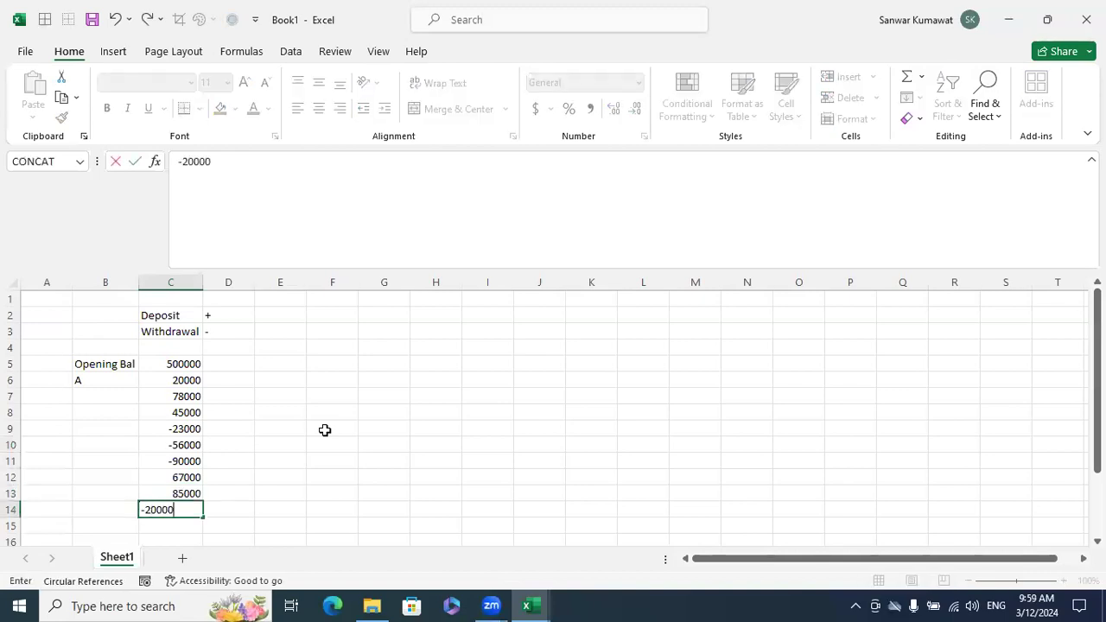
key(Return)
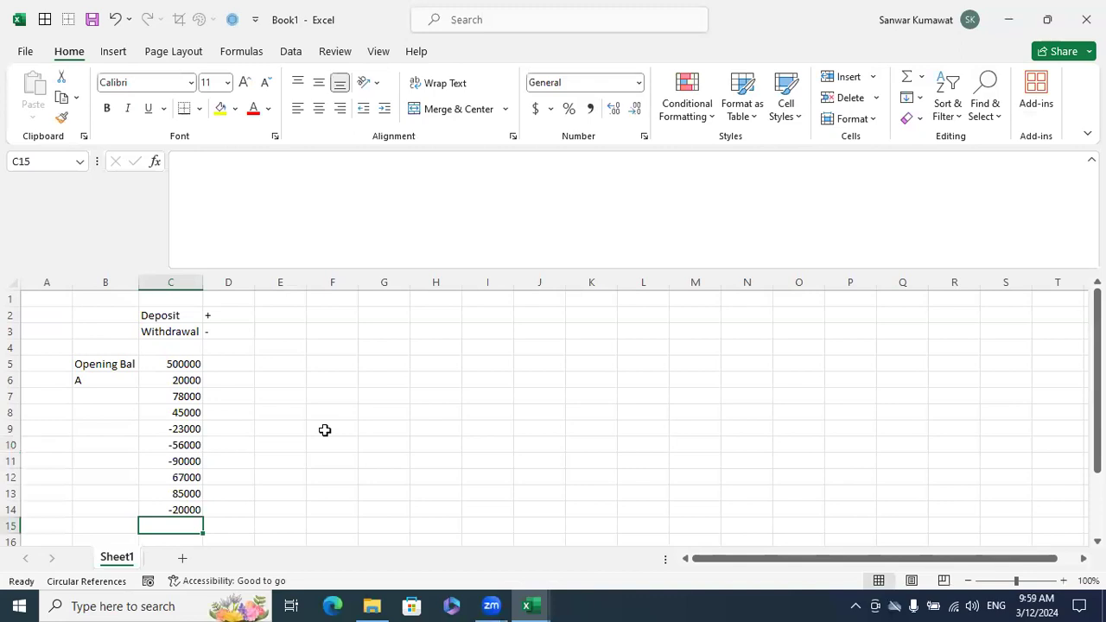
Step: Review the transaction label range B6:B14 and the amounts in C5:C14
drag(105, 379, 86, 510)
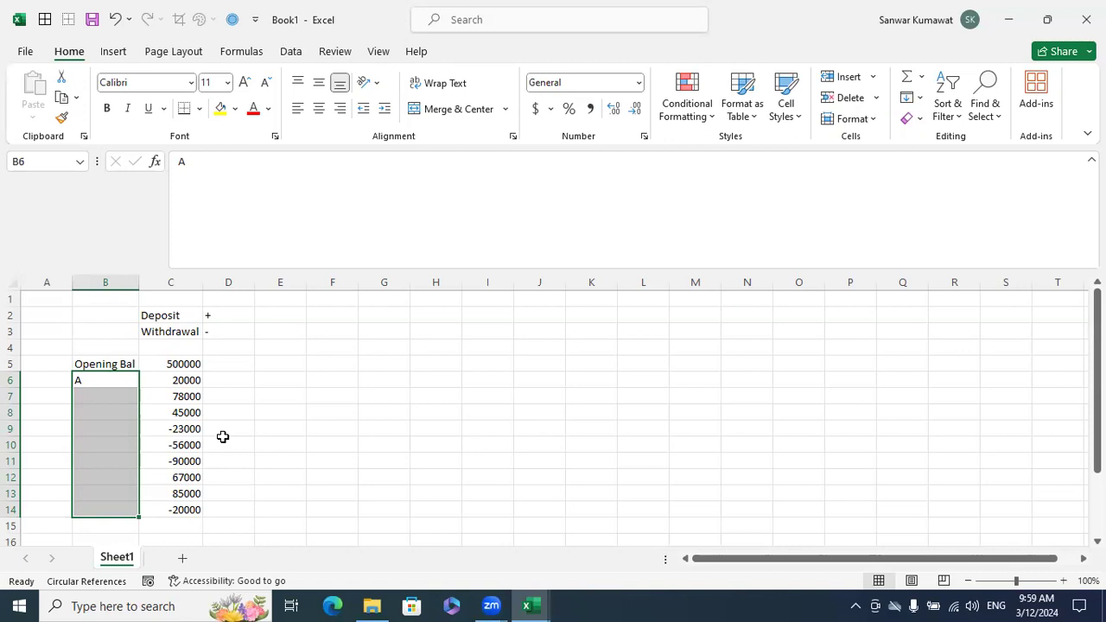
drag(182, 365, 163, 508)
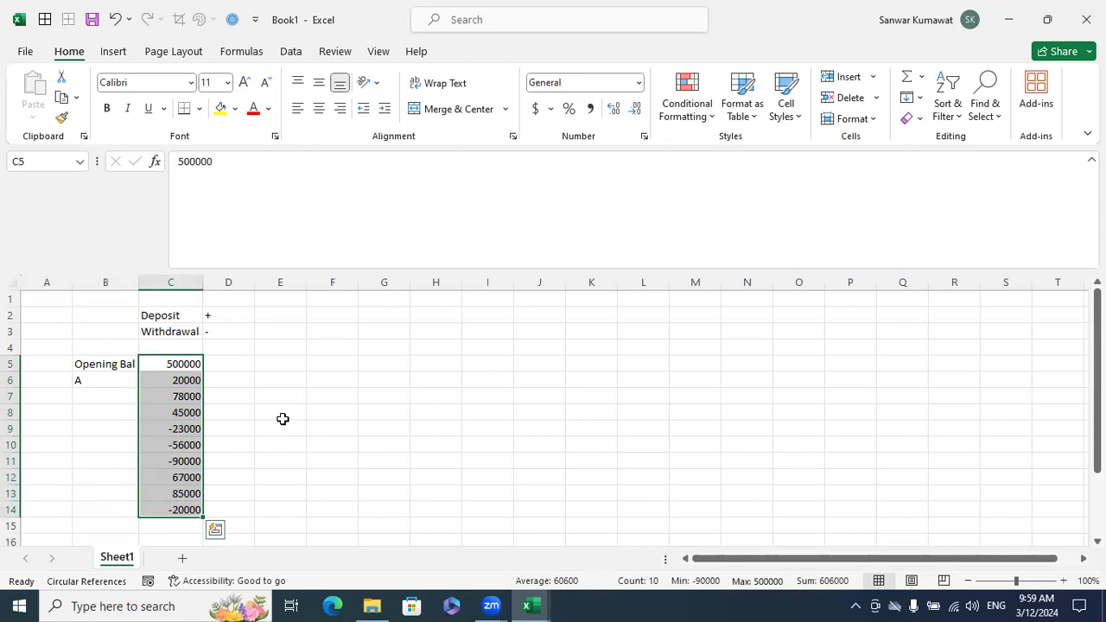
click(336, 316)
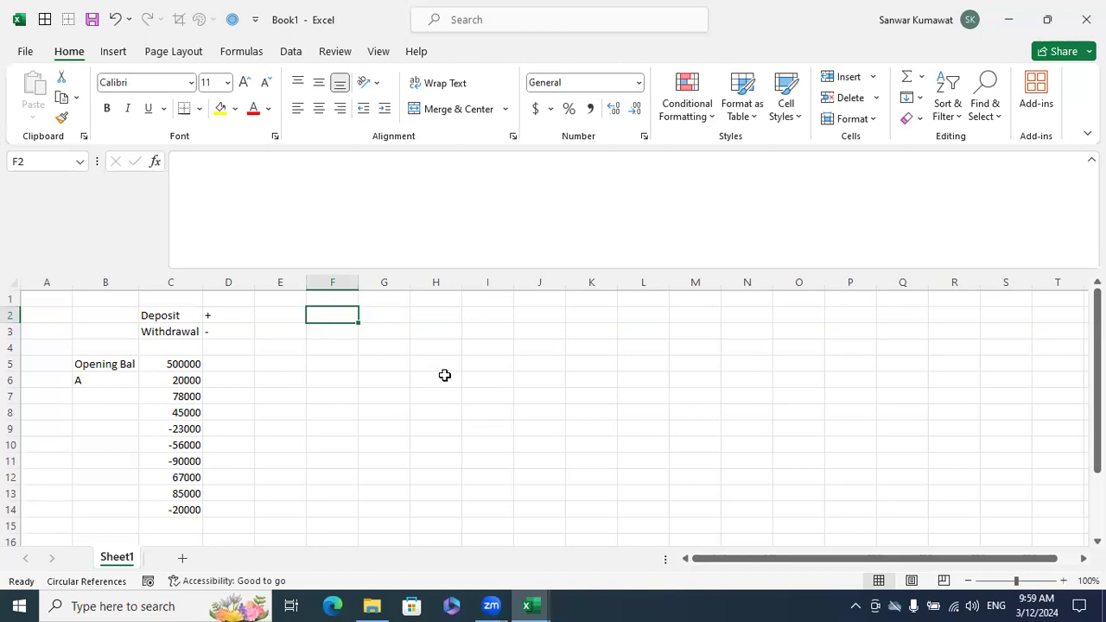
Step: Enter 50000 in F2 as the deposit limit in the Deposit row
text(50000)
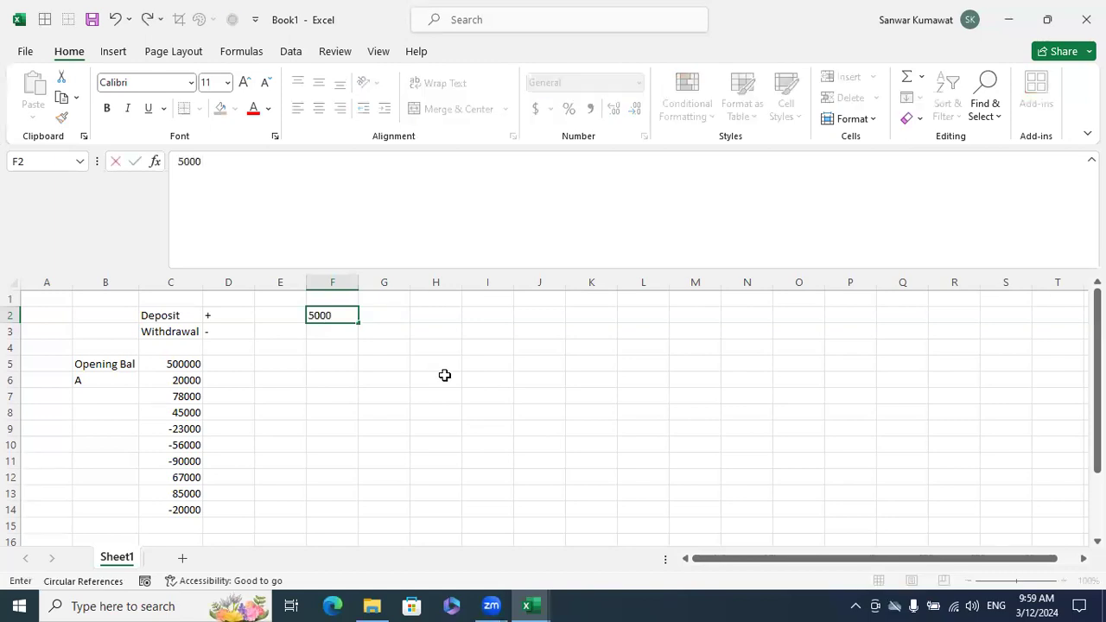
key(Return)
key(Up)
key(Left)
key(Left)
key(Left)
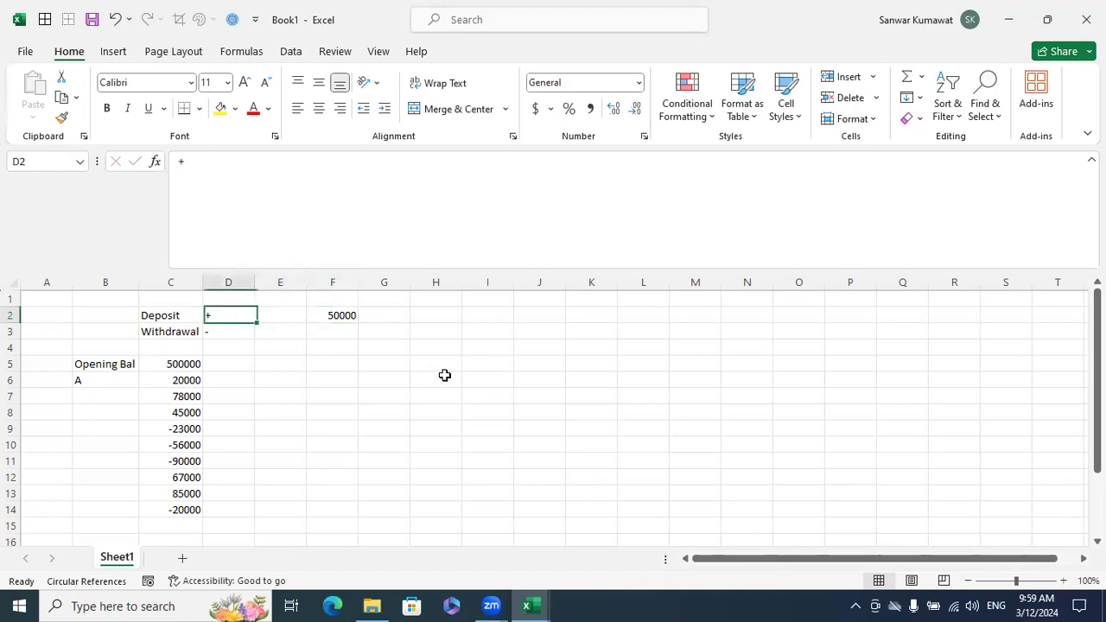
Step: Enter -50000 in F3 as the withdrawal limit in the Withdrawal row
key(Right)
key(Right)
key(Right)
key(Down)
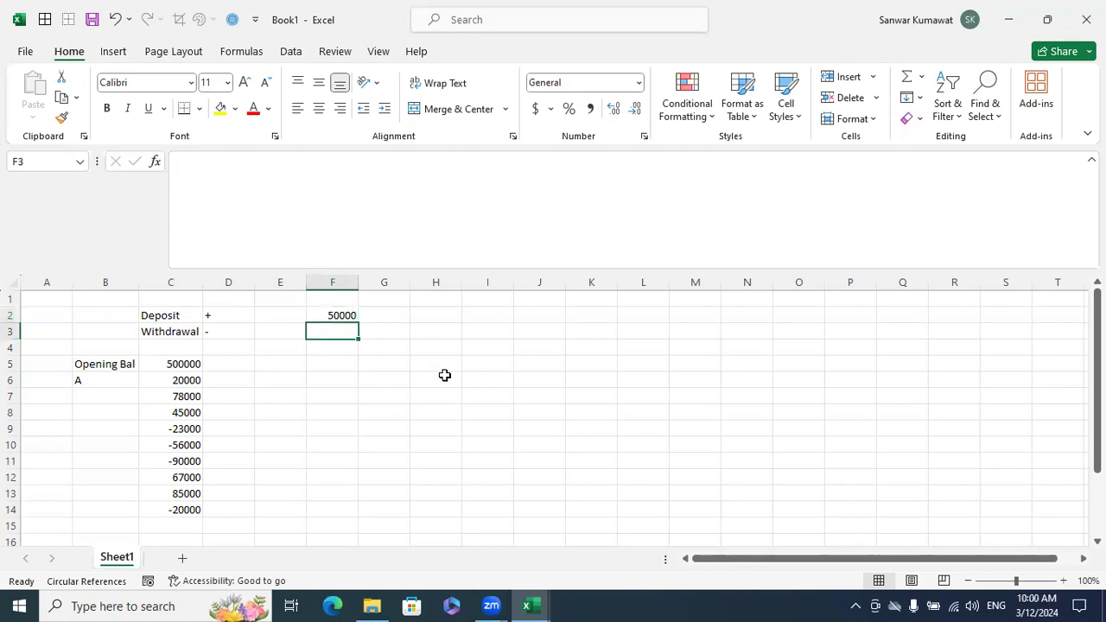
text(-50000)
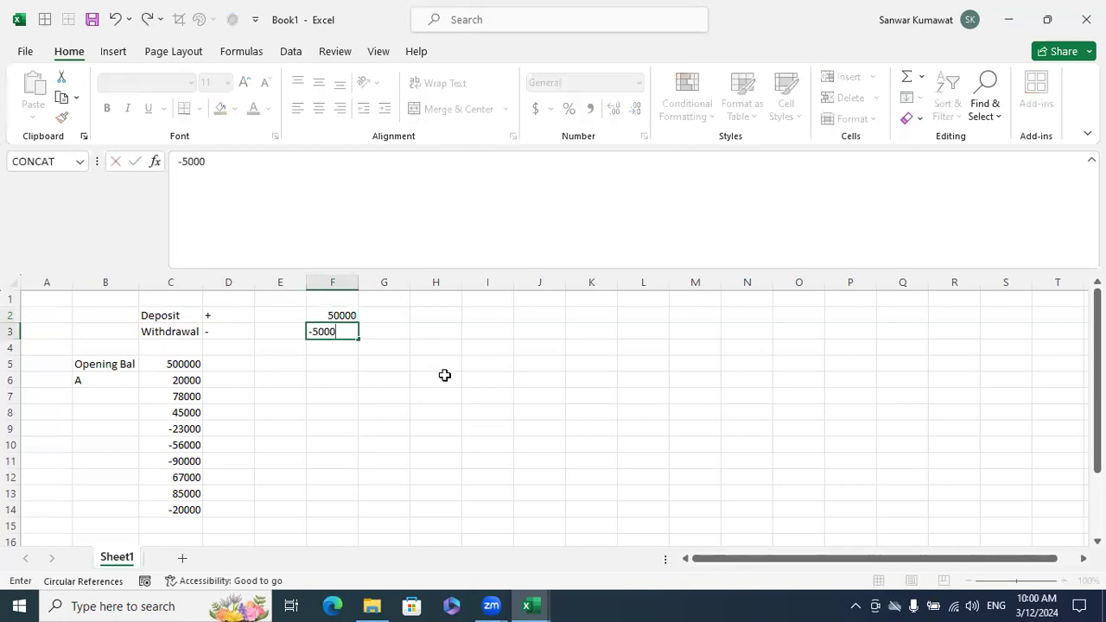
key(Return)
Step: Compare the deposit limit in F2 with the withdrawal limit in F3
key(Up)
key(Up)
key(Down)
key(Up)
key(Up)
key(Down)
key(Down)
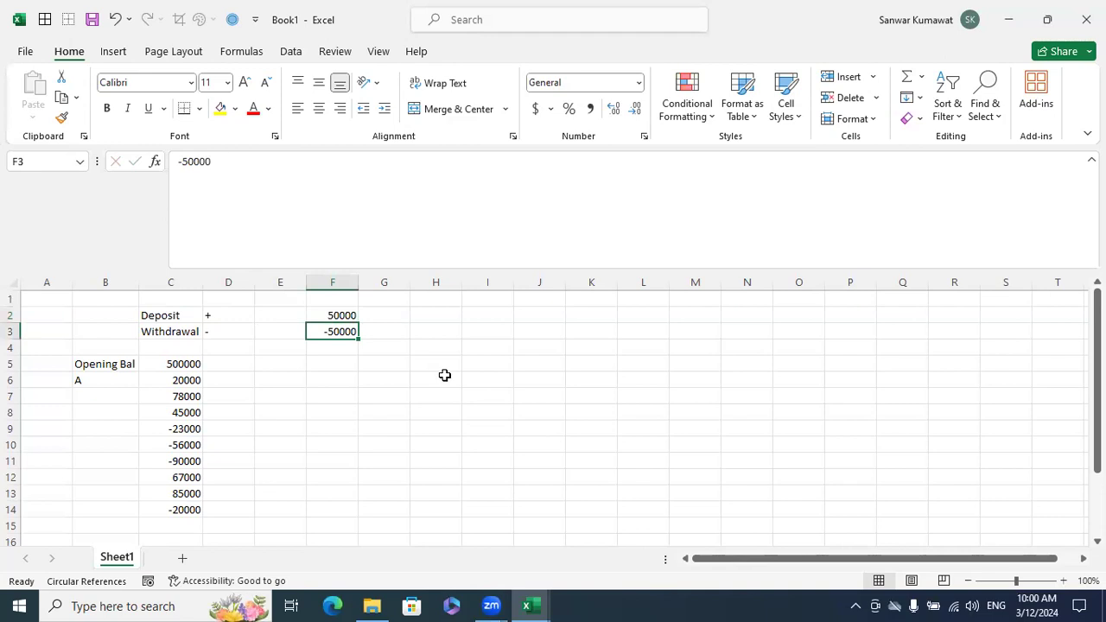
key(Up)
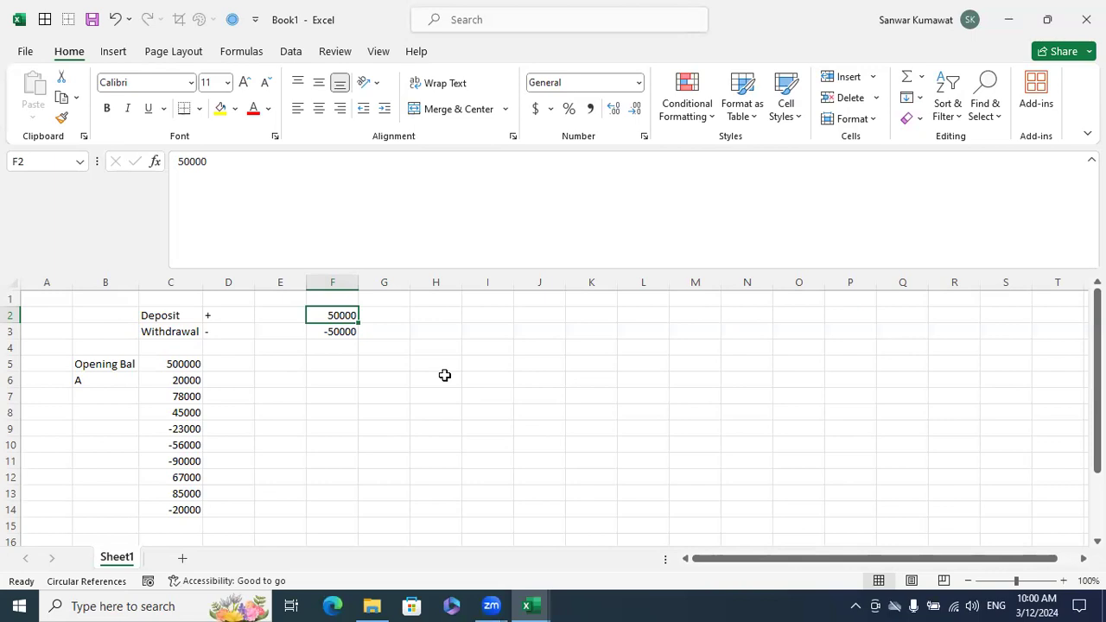
key(Down)
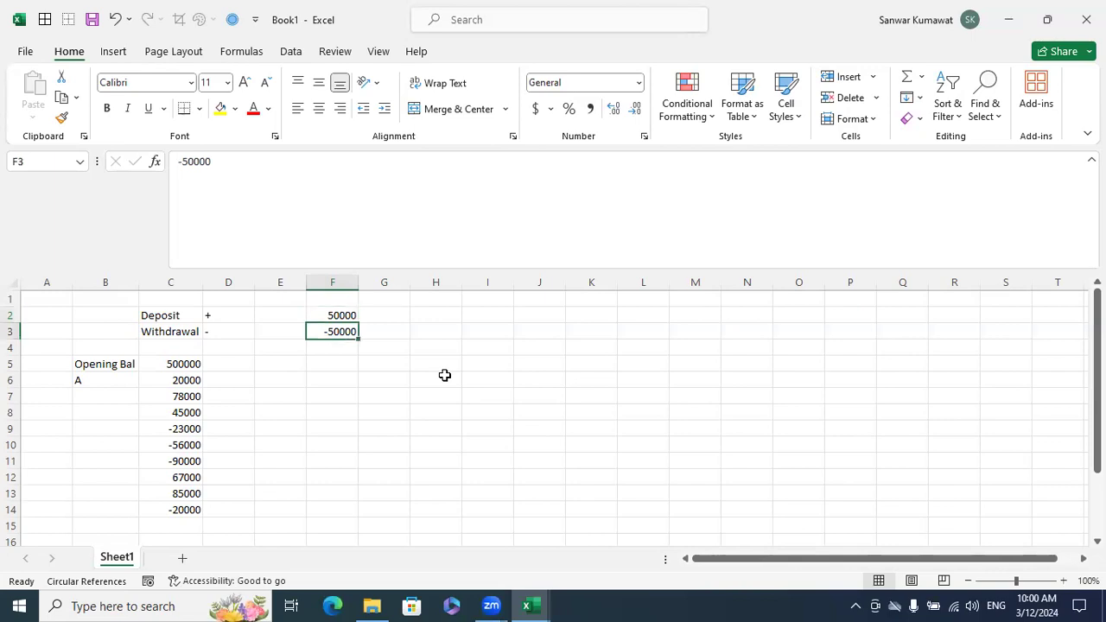
Step: Enter the label "Don't track" in D6 beside the first transaction amount
key(Down)
key(Down)
key(Left)
key(Left)
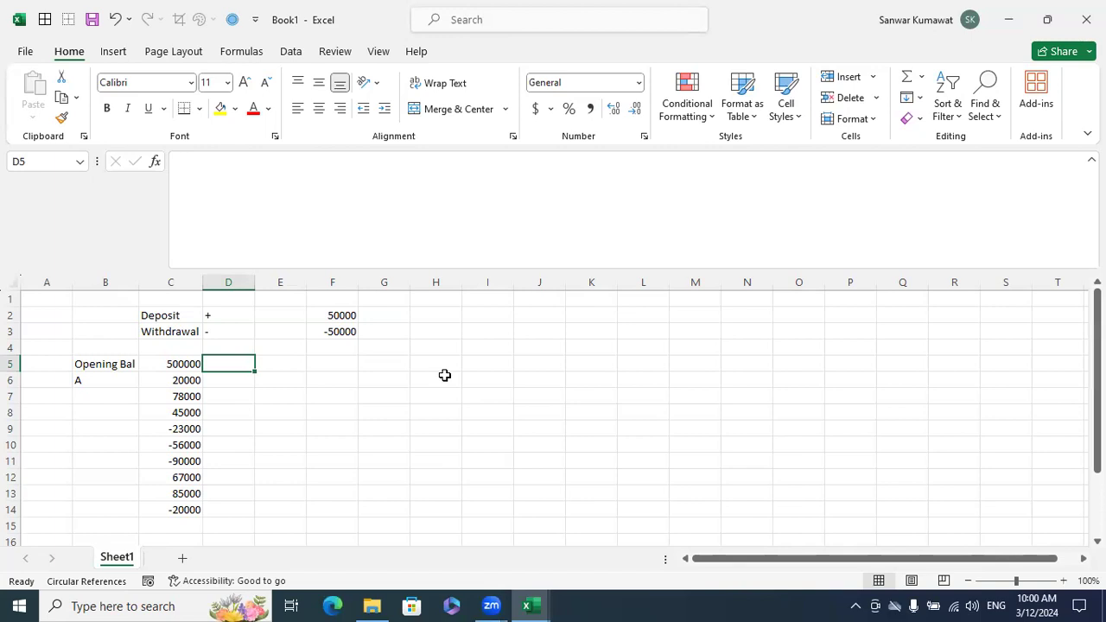
key(Down)
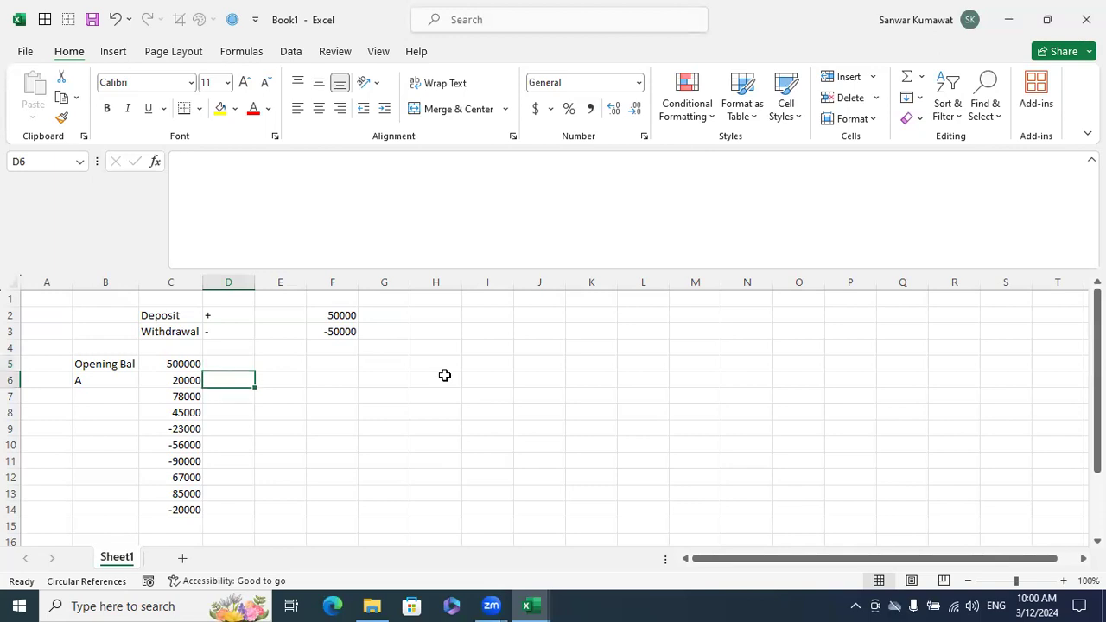
key(Left)
key(Right)
key(Left)
key(Down)
key(Right)
key(Up)
text(don't)
key(BackSpace)
key(BackSpace)
key(BackSpace)
key(BackSpace)
key(BackSpace)
text(Don)
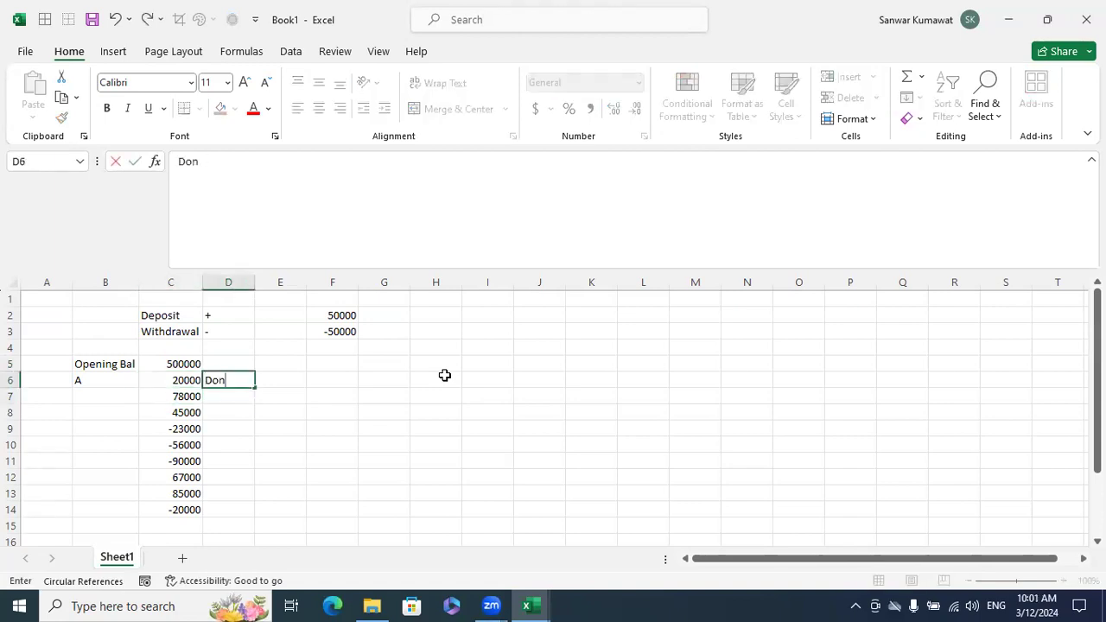
text('t track)
key(Return)
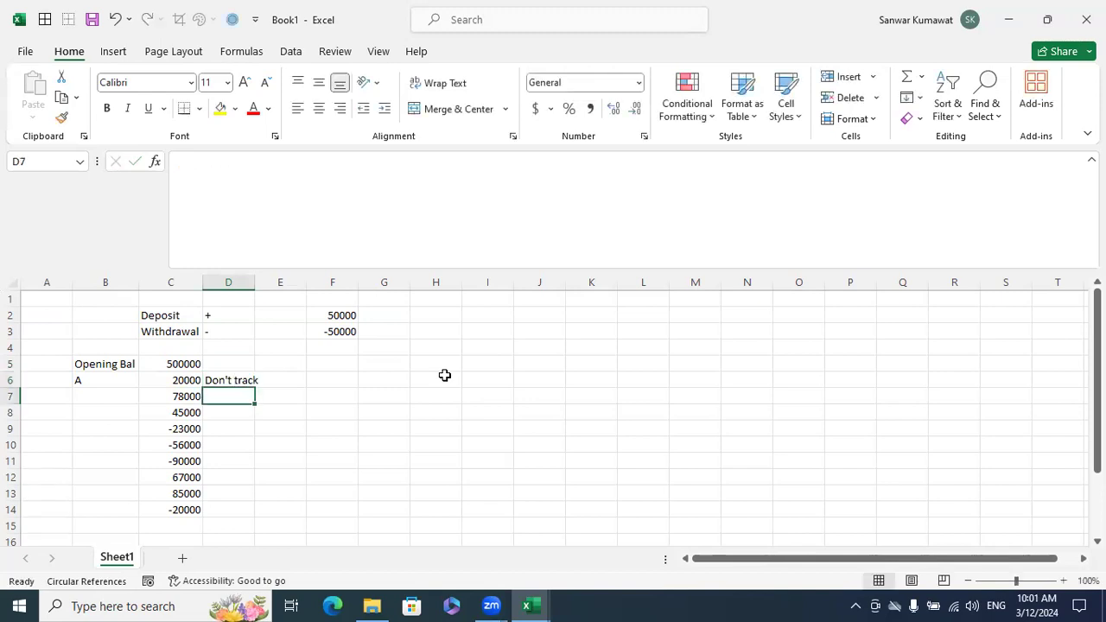
Step: Label the next transactions "Track" in D7, "Don't track" in D8 and D9, and "Track" in D10
text(Track)
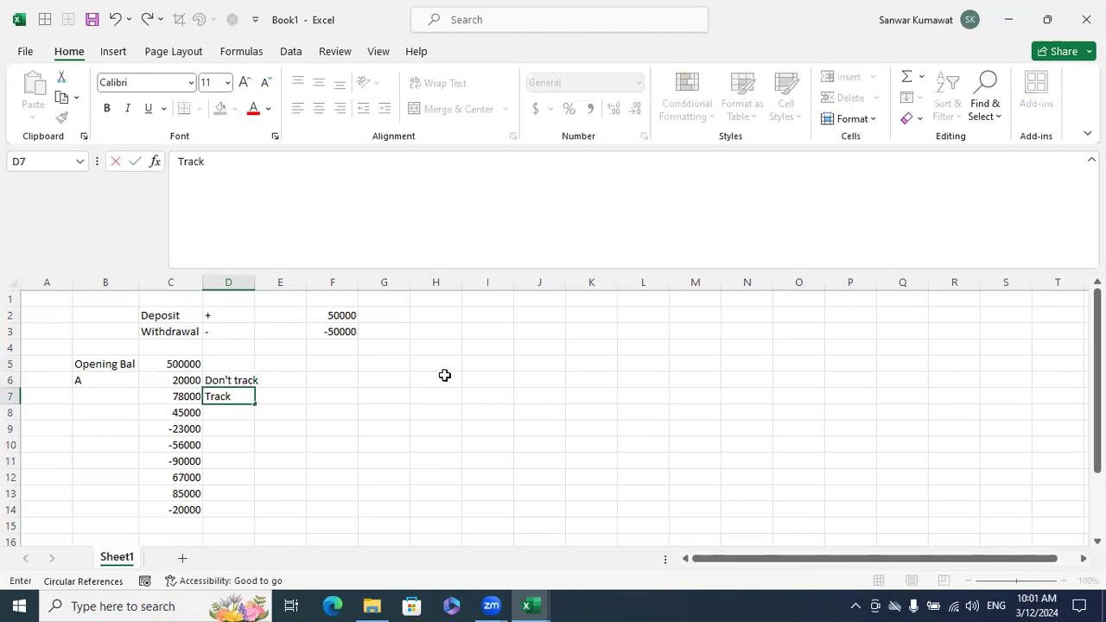
key(Return)
text(Don't track)
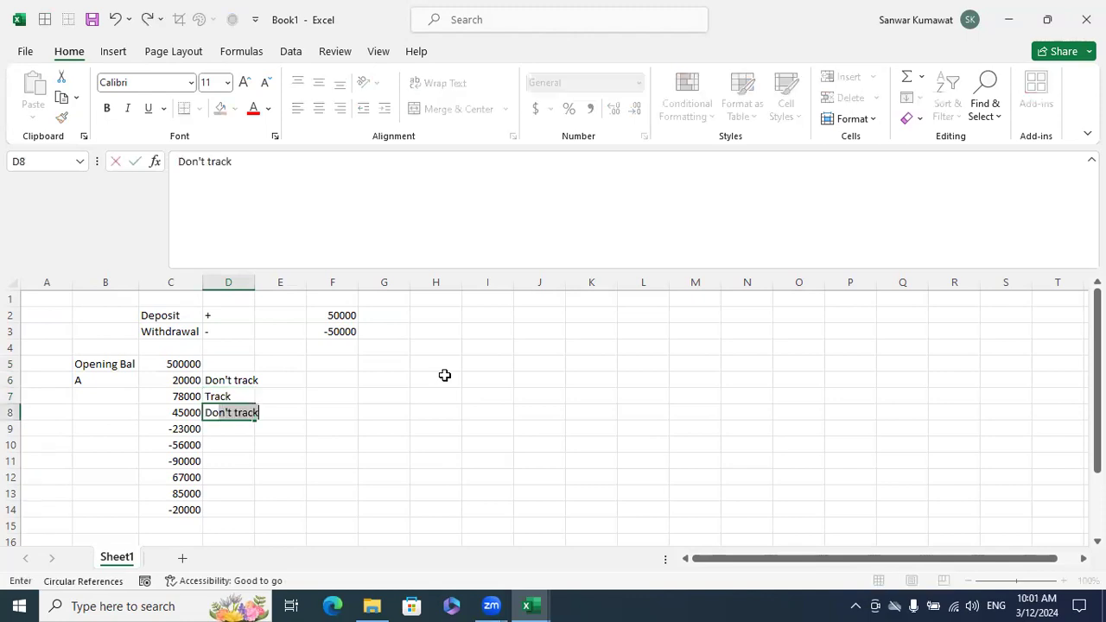
key(Return)
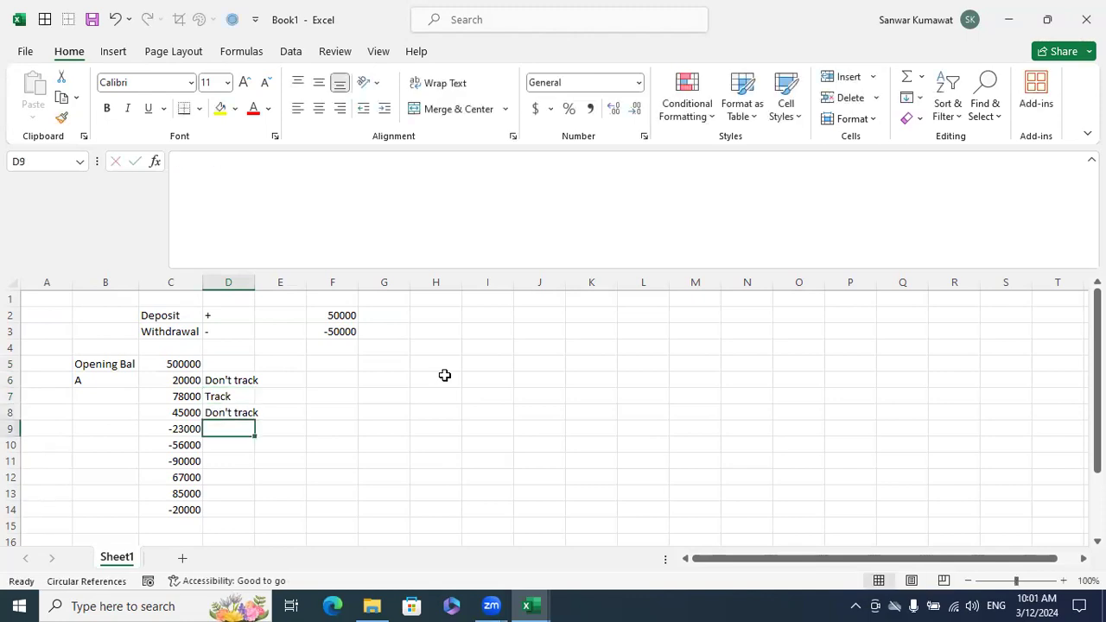
text(Don't track)
key(Return)
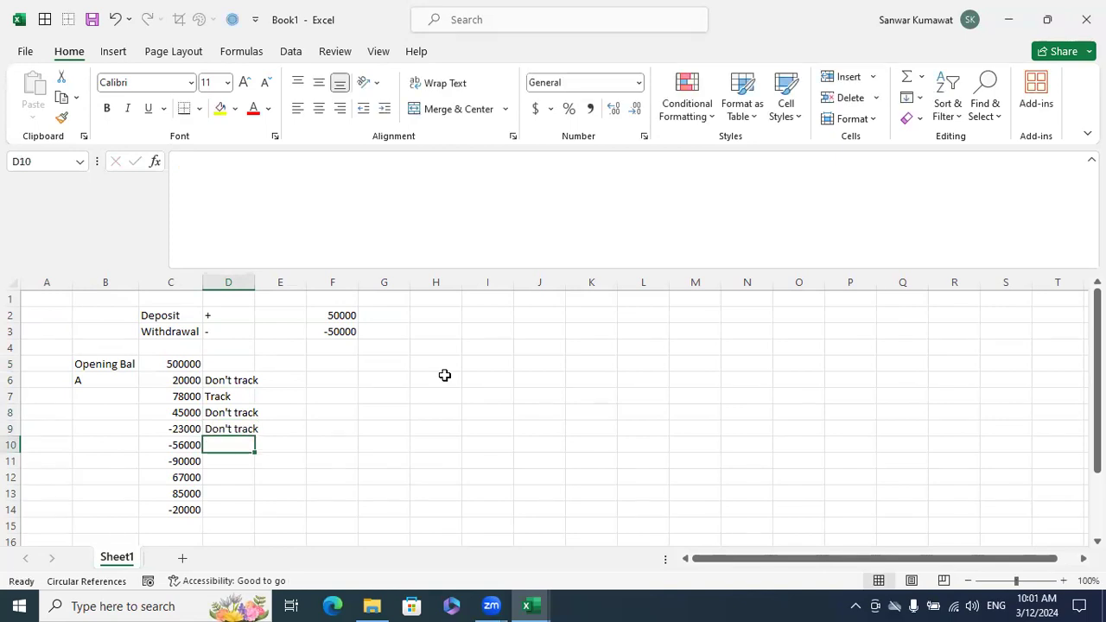
text(Track)
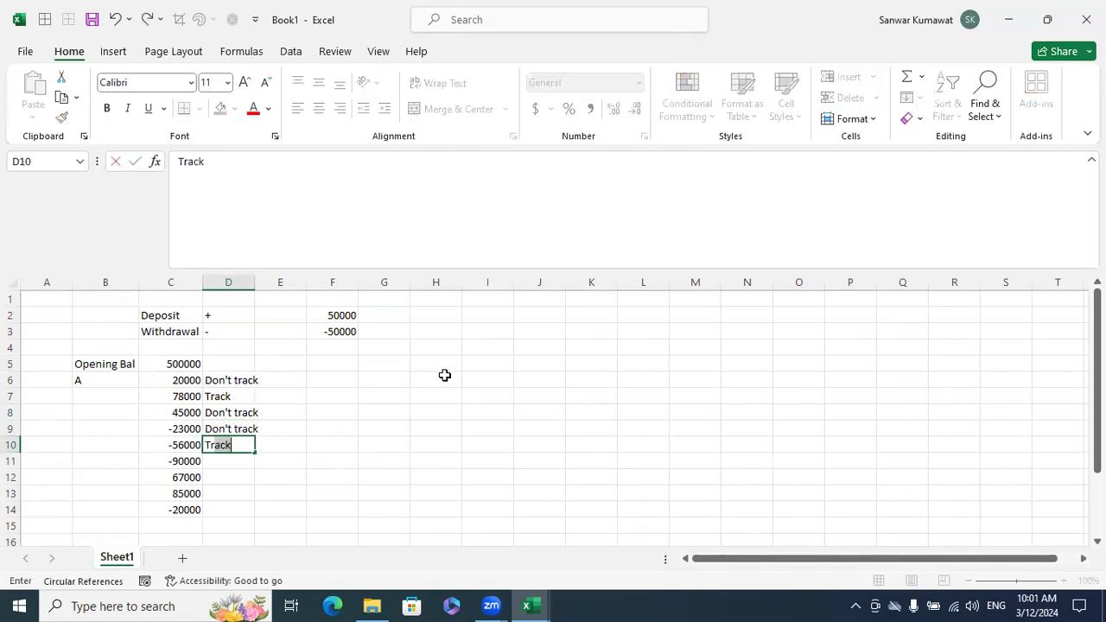
key(Return)
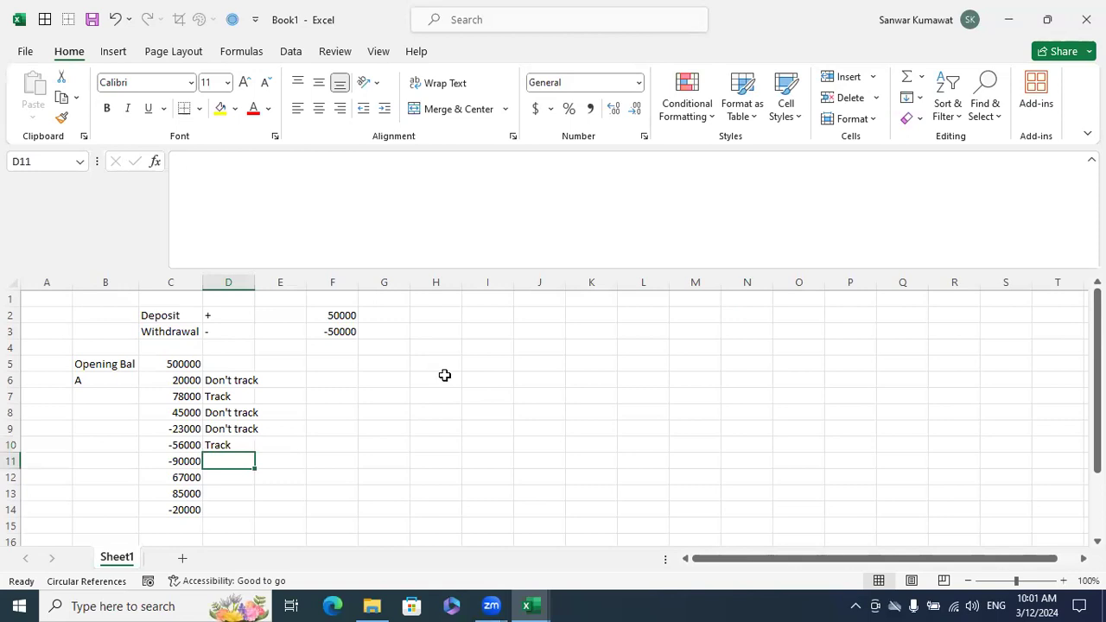
Step: Copy the "Track" label from D10 down into D11:D13 and enter "Don't track" in D14
key(ctrl+d)
key(Return)
key(ctrl+d)
key(Return)
key(ctrl+d)
key(Return)
text(Don't track)
key(Return)
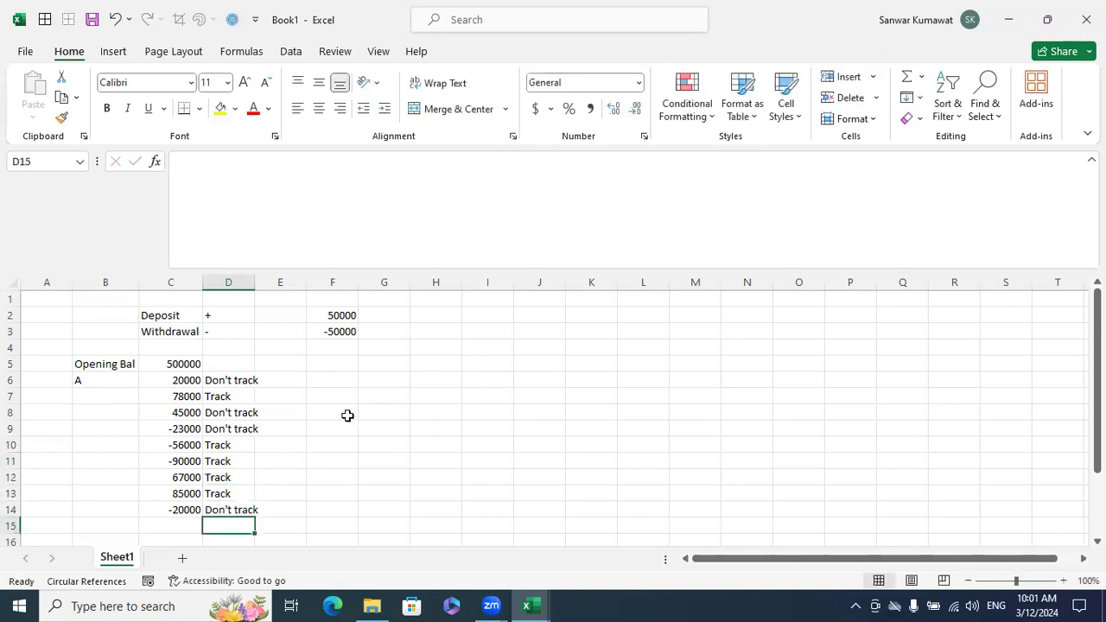
Step: Select the labels in D6:D14 and widen column D so they fit
drag(222, 377, 217, 511)
drag(256, 281, 274, 283)
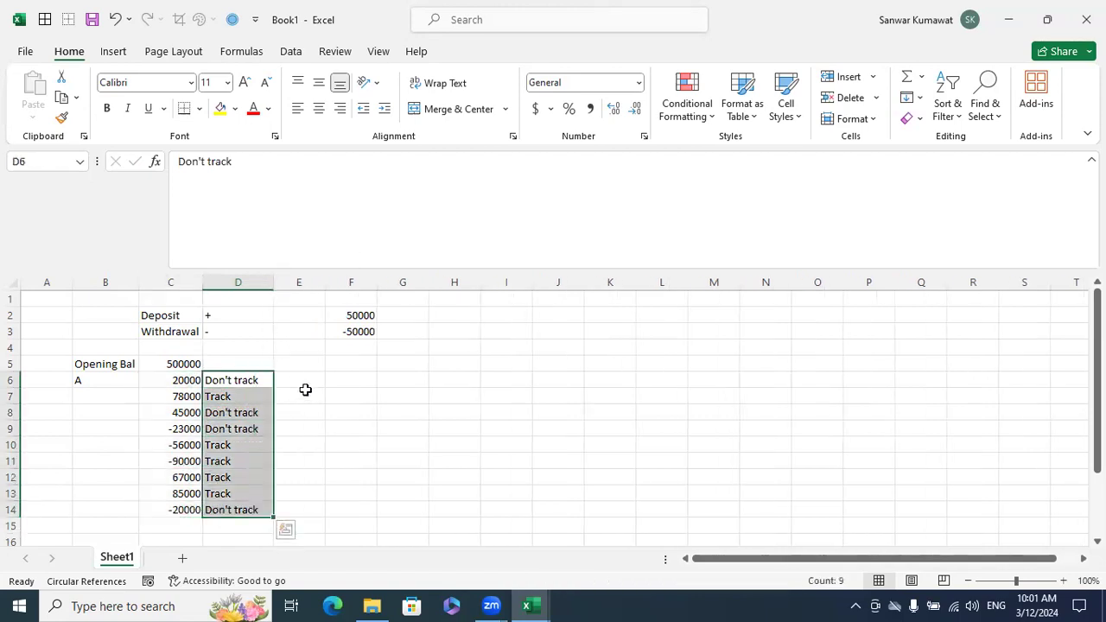
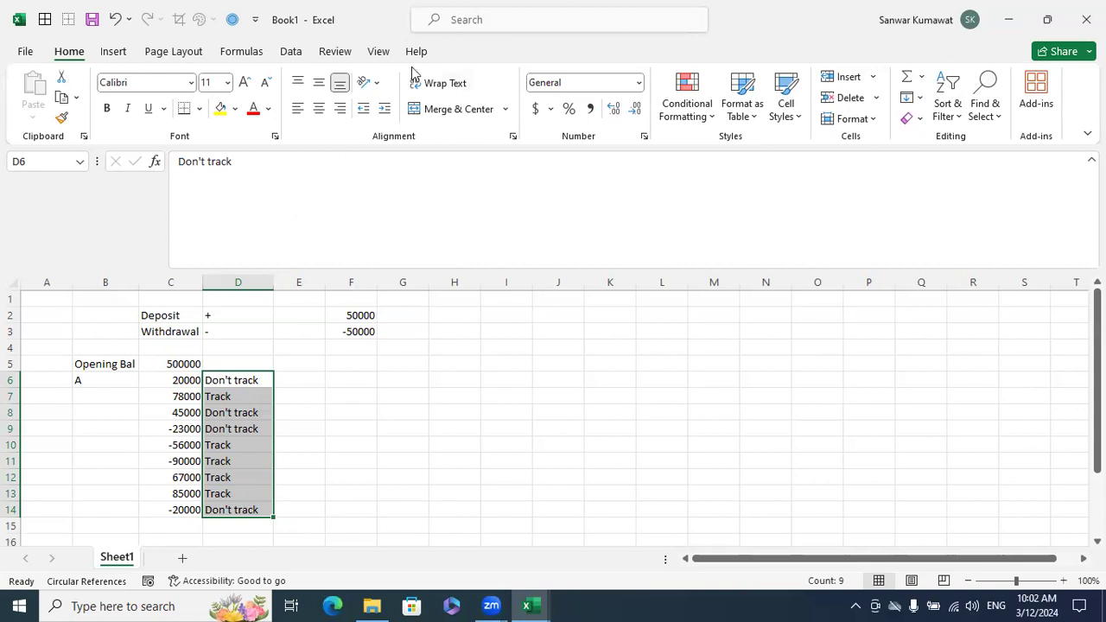
Step: Begin an IF formula in E6 beside the first transaction's label
key(ctrl+n)
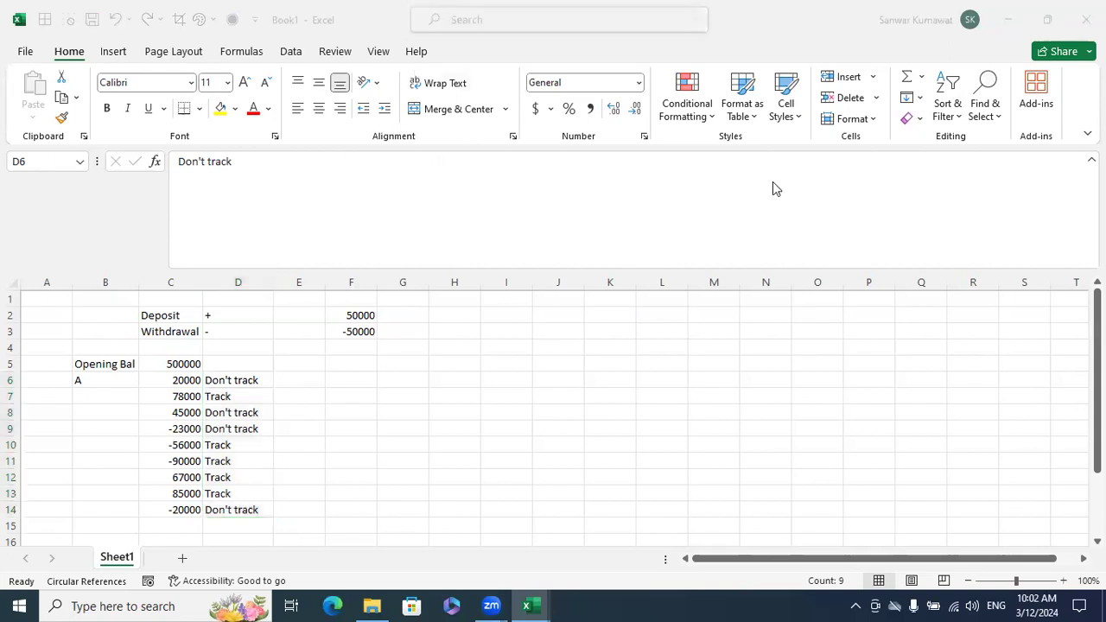
click(427, 361)
key(Right)
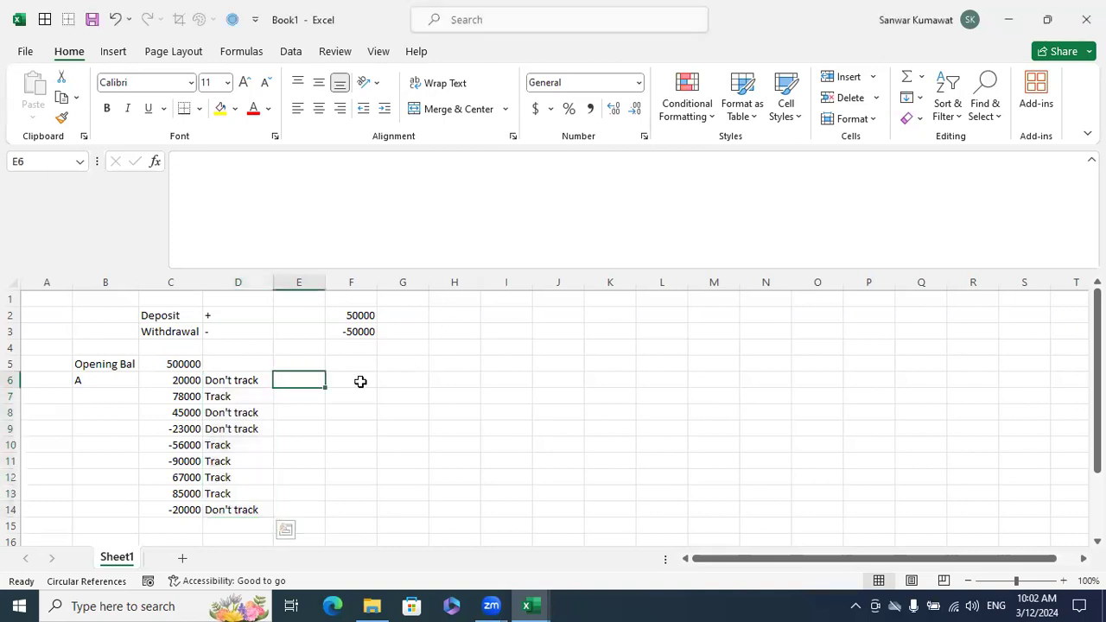
text(=)
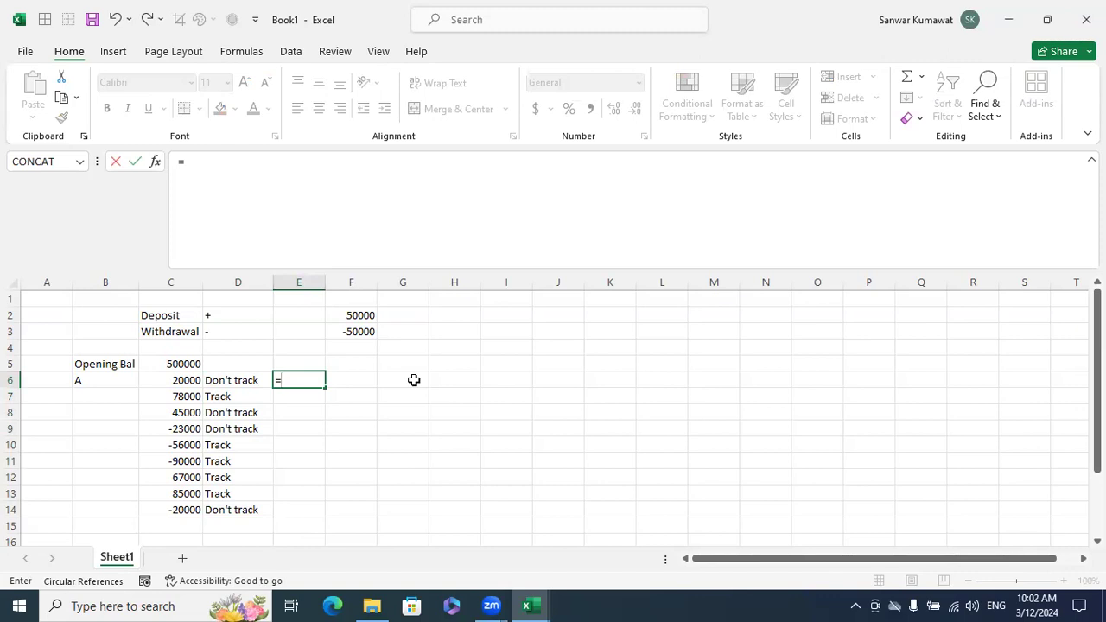
text(IF()
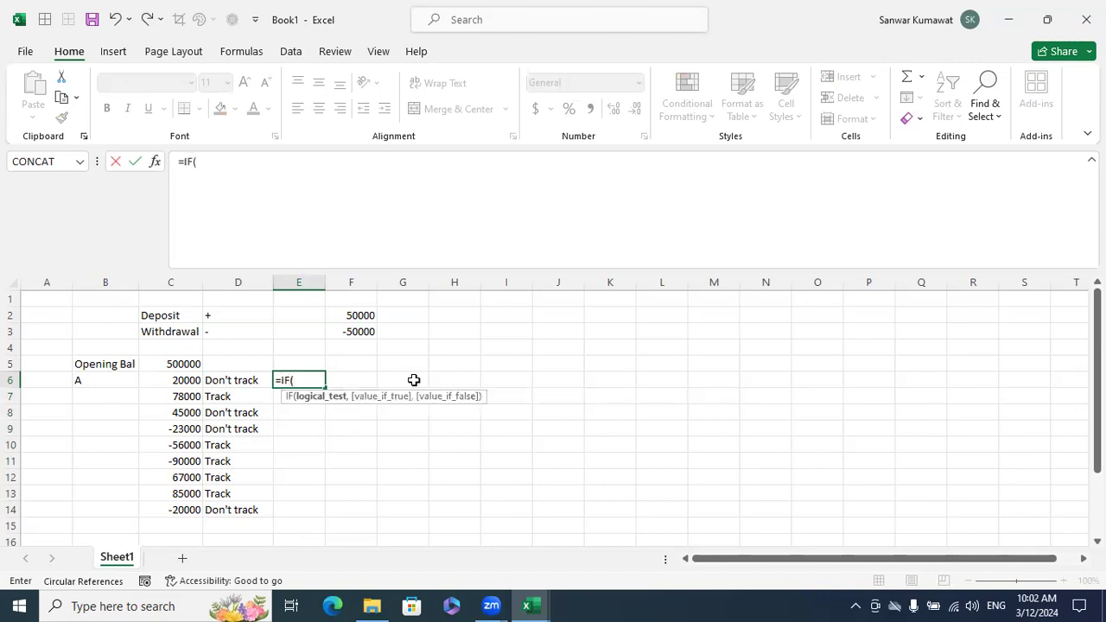
click(194, 384)
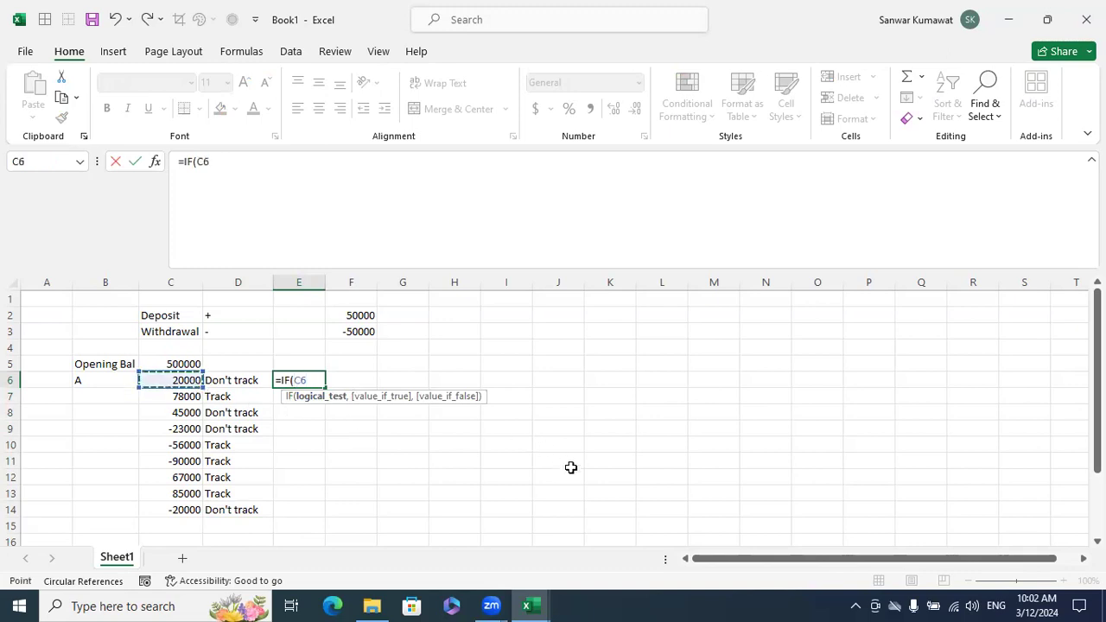
text(<=)
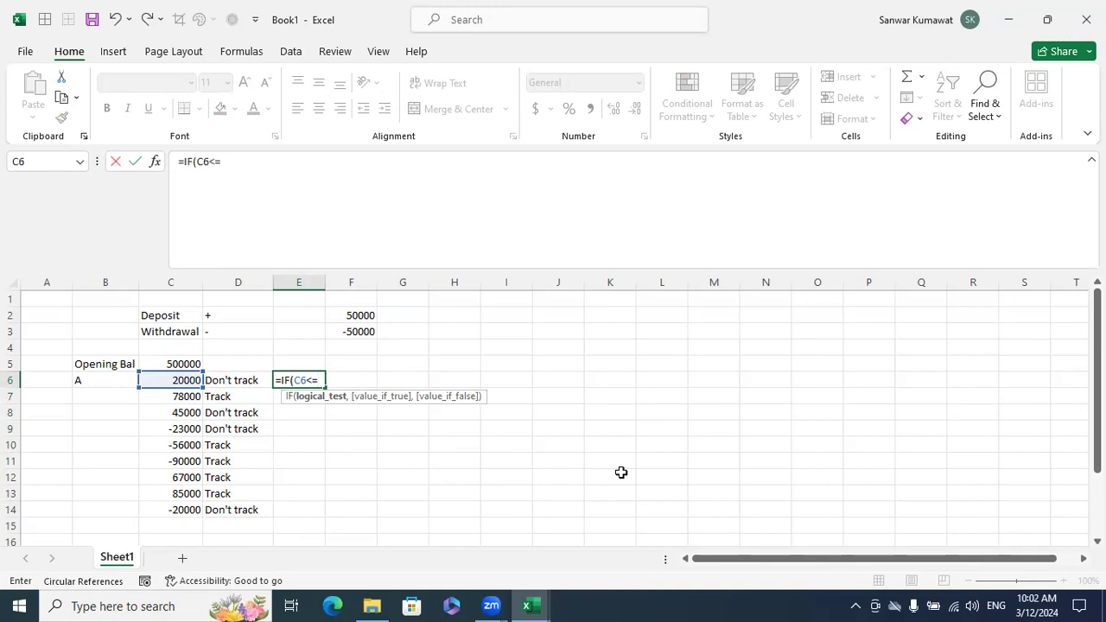
text(-50000)
key(BackSpace)
key(BackSpace)
key(BackSpace)
key(BackSpace)
key(BackSpace)
key(BackSpace)
key(BackSpace)
key(BackSpace)
key(BackSpace)
key(BackSpace)
Step: Complete the E6 formula as =IF(OR(C6<=-50000,C6>=50000),"Track","Don't track")
text(OR()
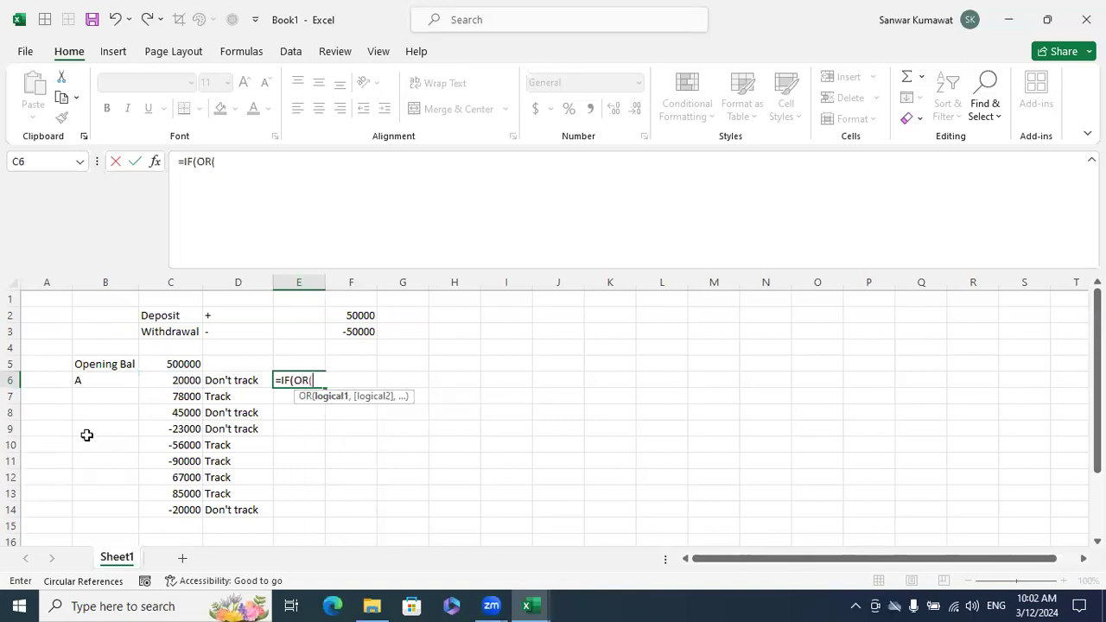
click(167, 380)
text(<=-)
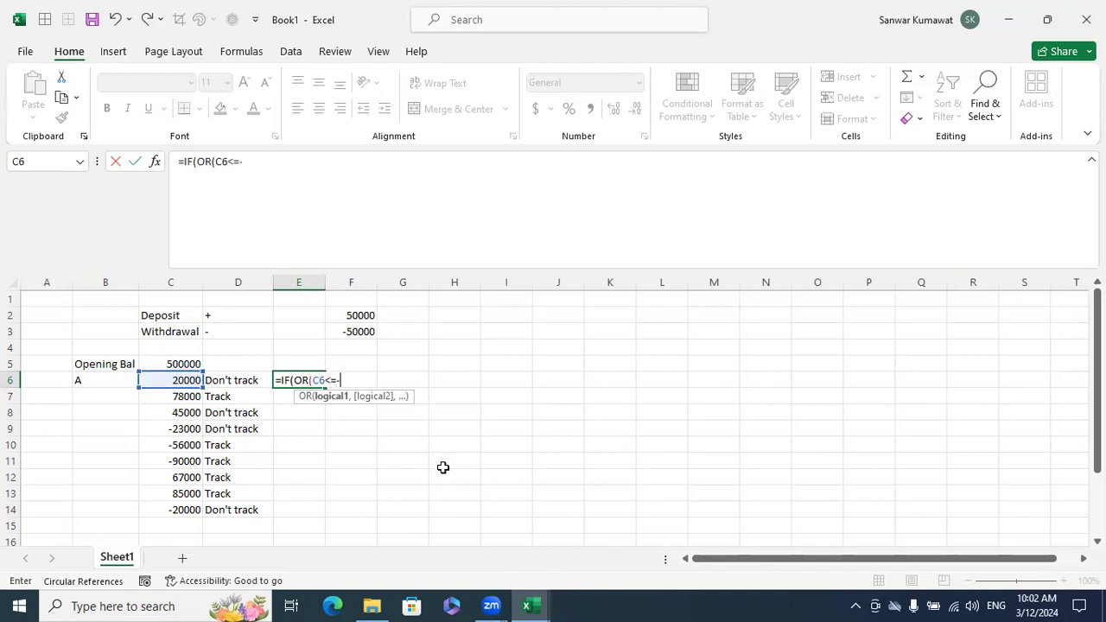
text(50000,)
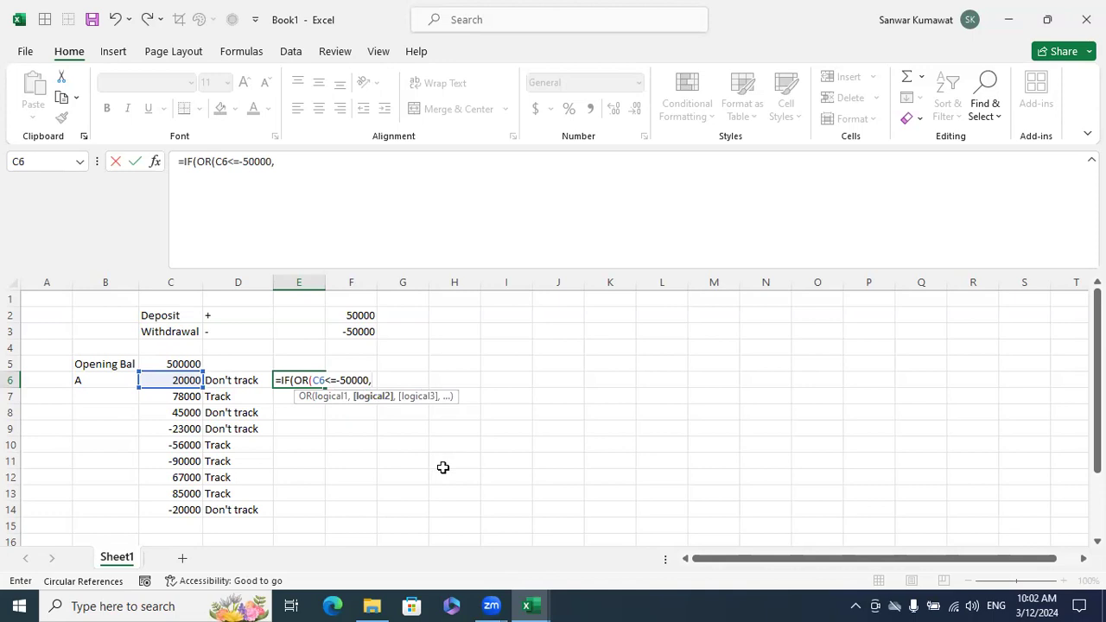
click(192, 378)
text(>=50000)
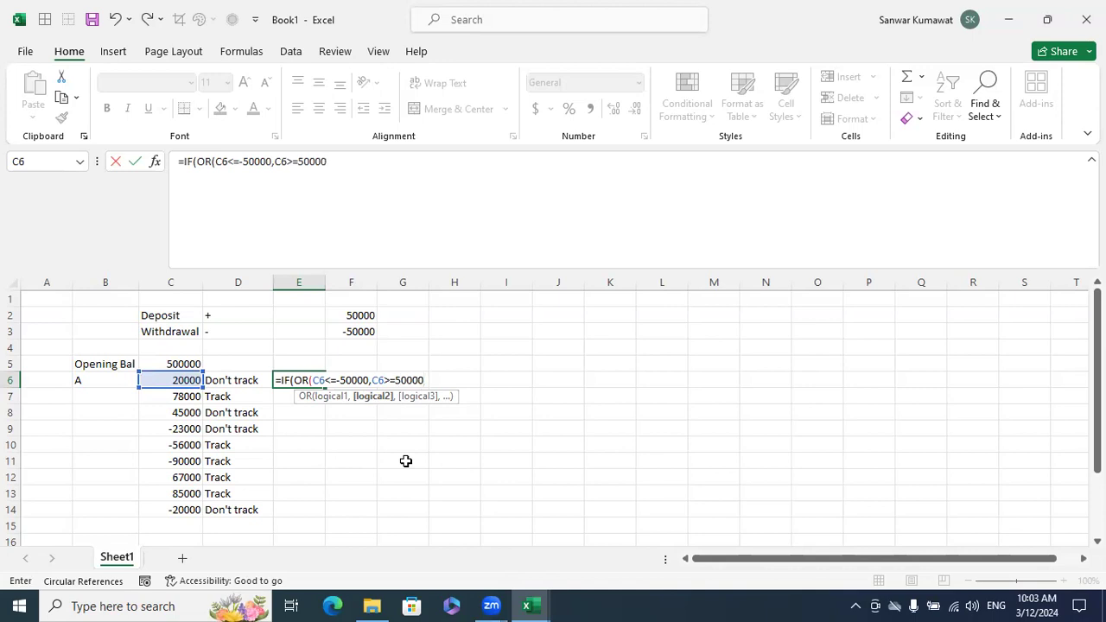
text(),)
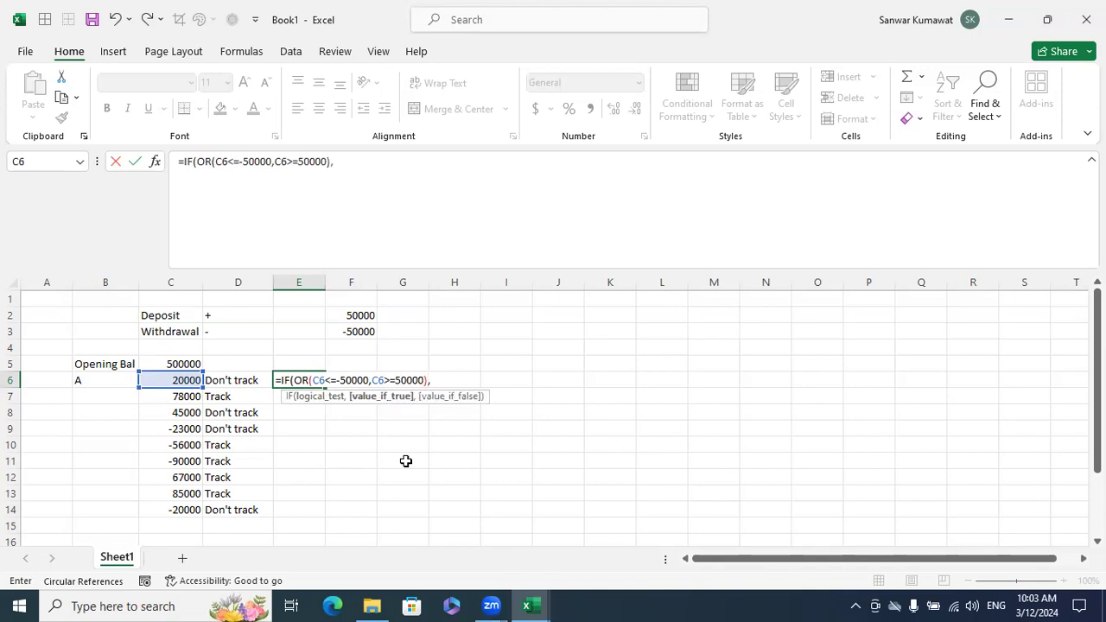
text("Track","do)
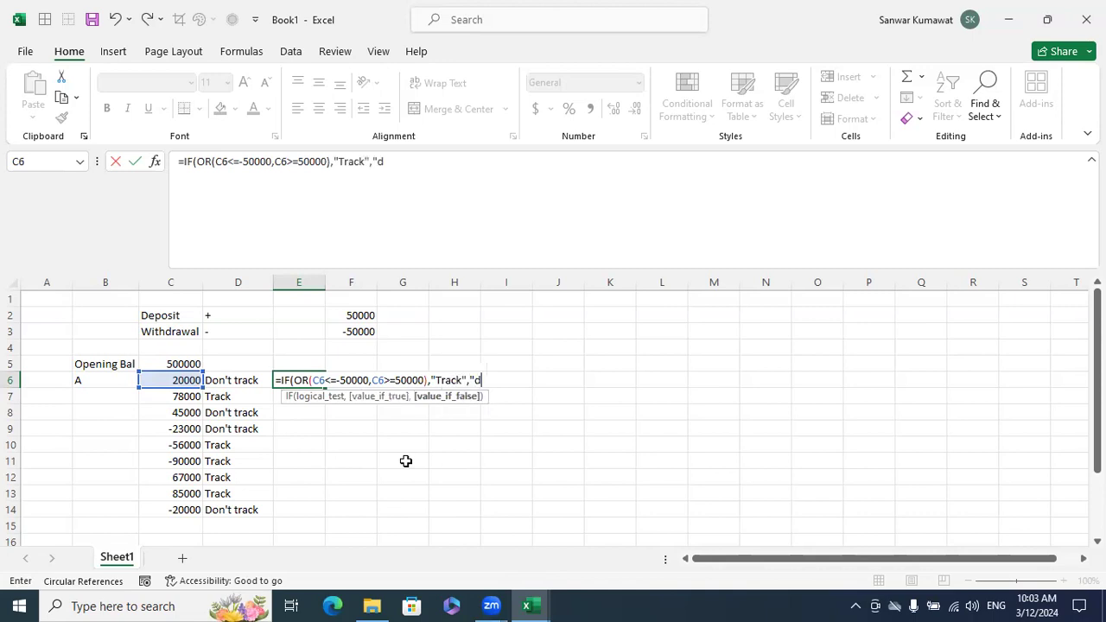
key(BackSpace)
key(BackSpace)
text(Don't track"))
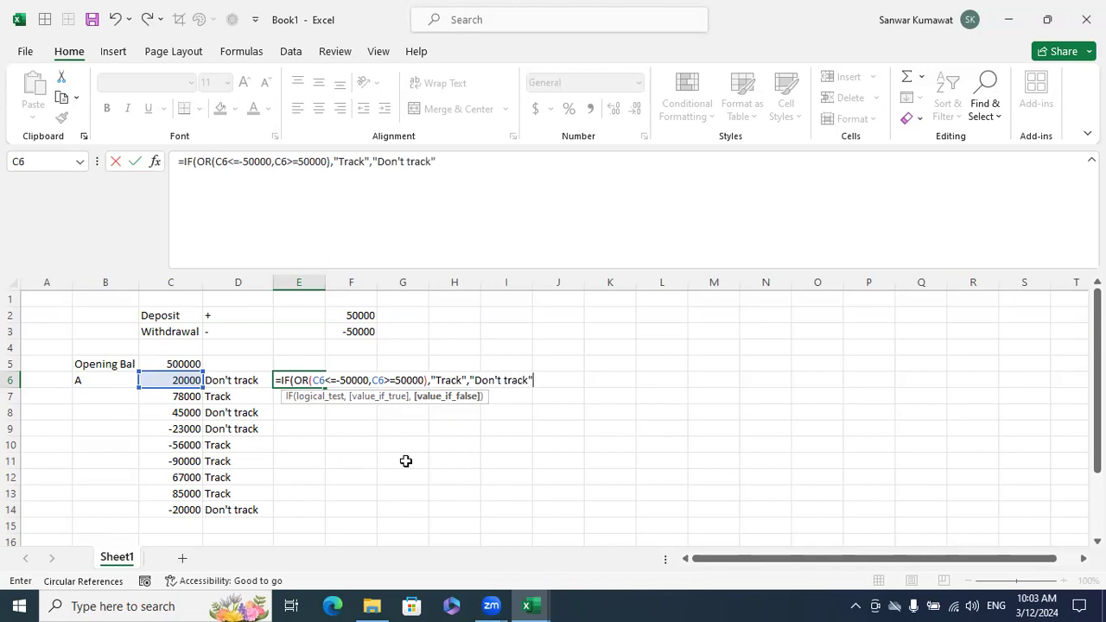
key(Return)
key(Up)
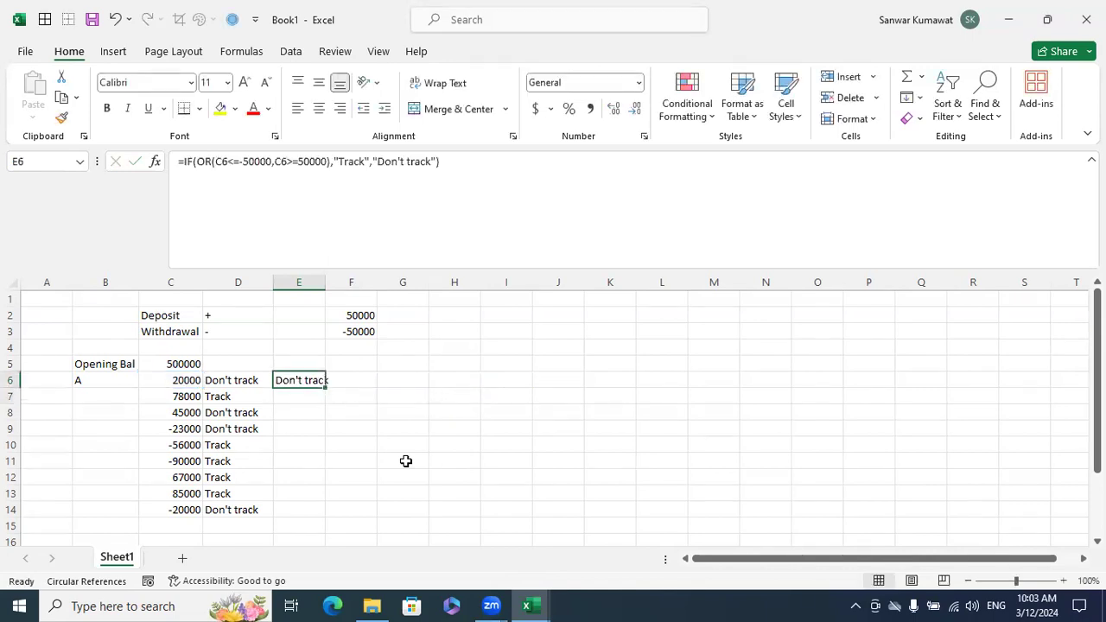
Step: Fill the E6 IF/OR formula down through E14 for all the transactions
key(shift+Down)
key(shift+Down)
key(shift+Down)
key(shift+Down)
key(shift+Down)
key(shift+Down)
key(shift+Down)
key(shift+Down)
key(shift+Down)
key(shift+Up)
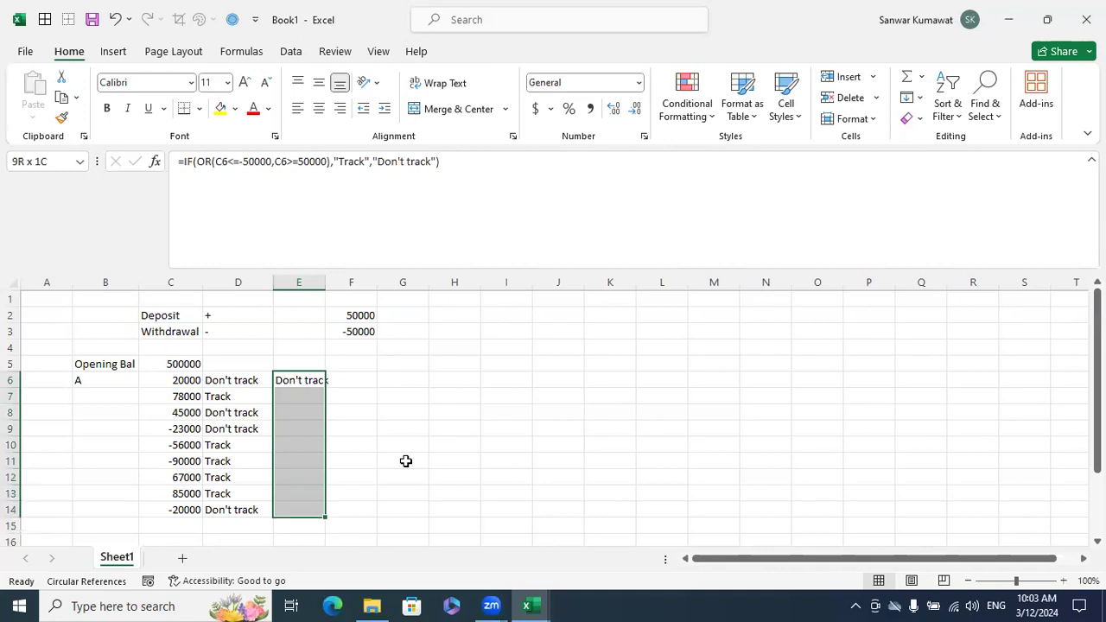
key(ctrl+d)
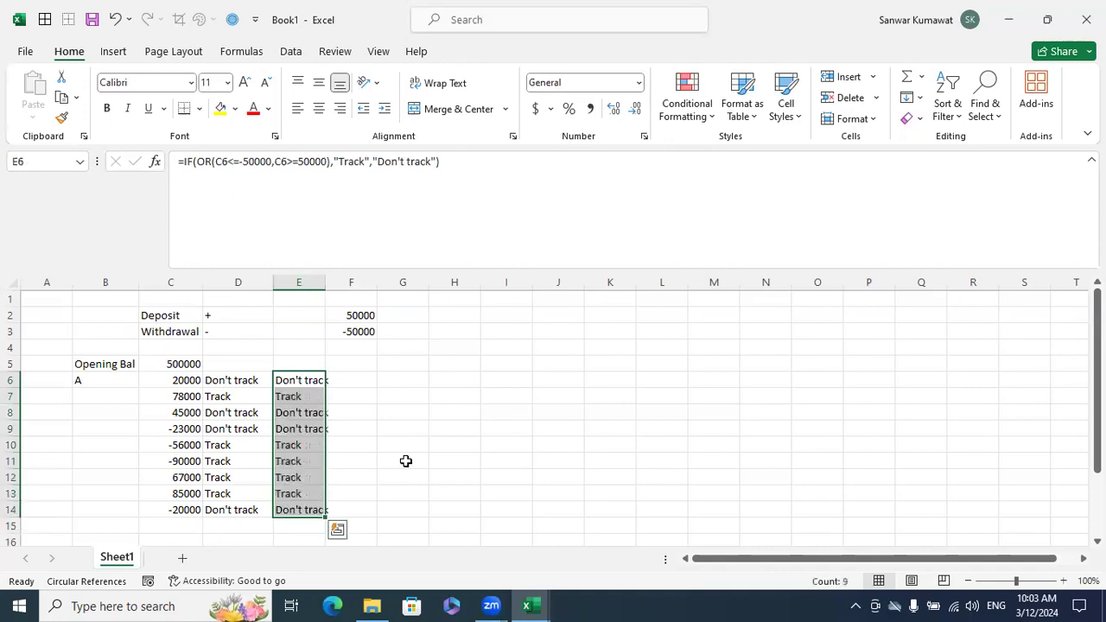
Step: Widen column E so its Track and Don't track results fit
click(378, 411)
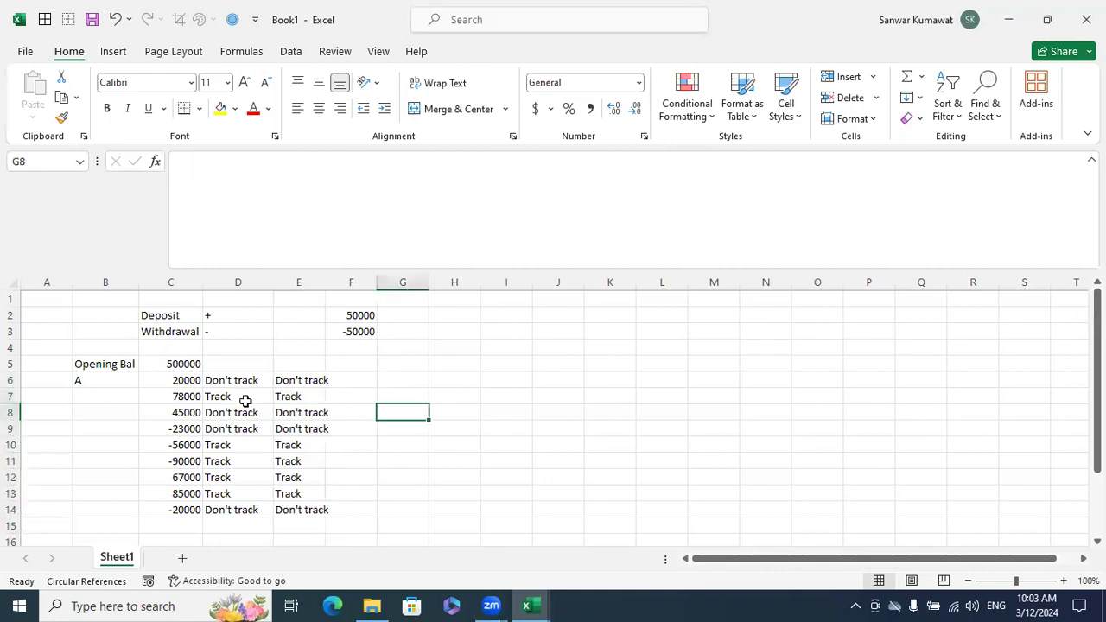
click(297, 396)
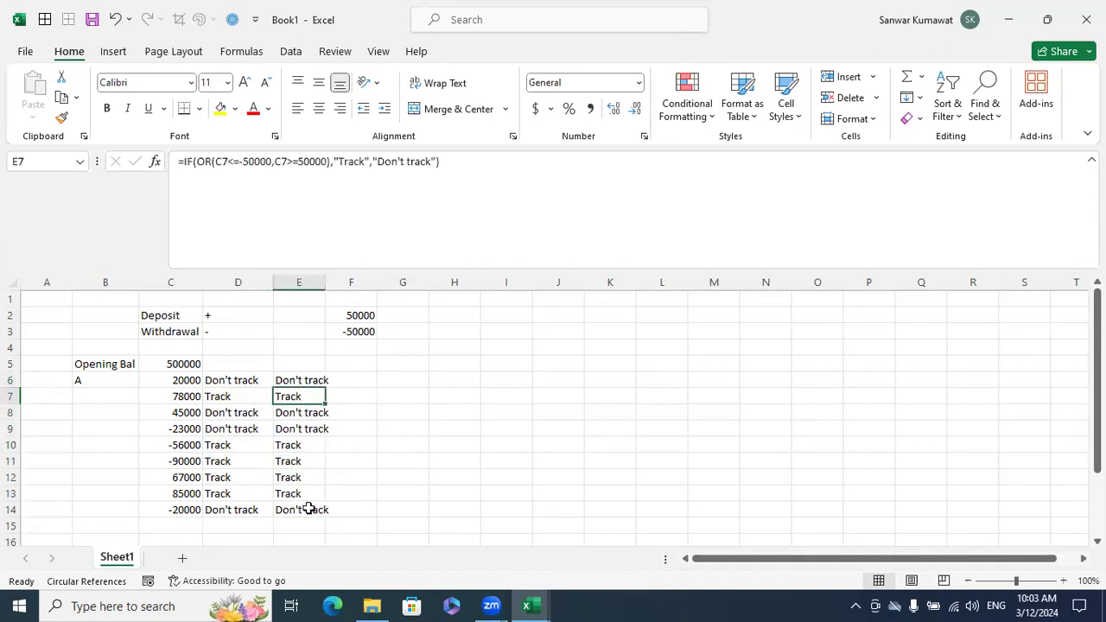
drag(325, 285, 348, 285)
key(Up)
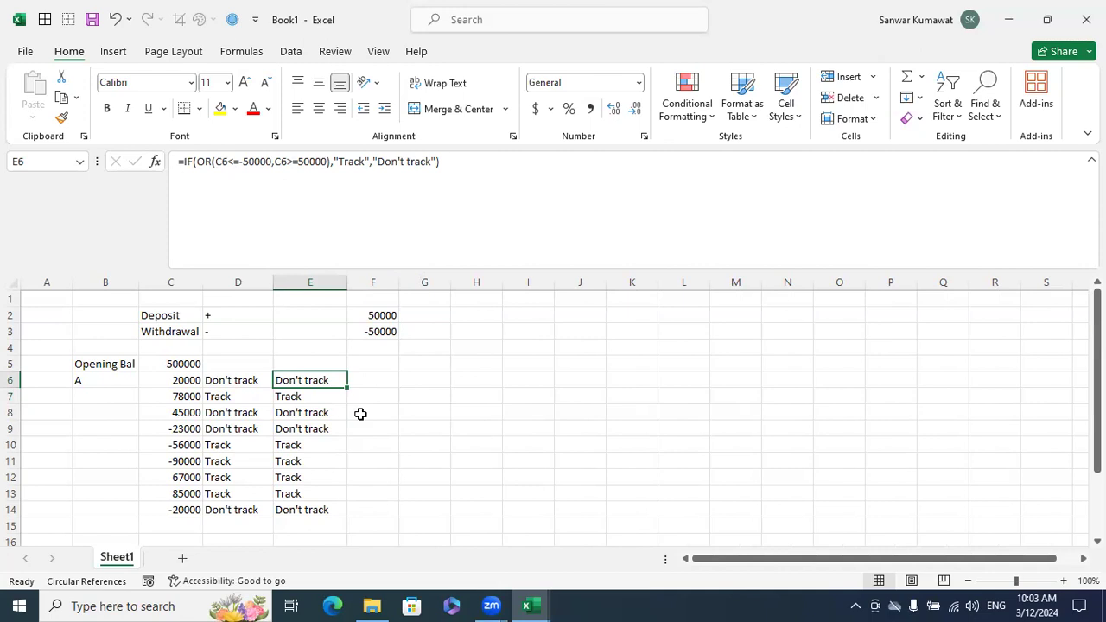
Step: Enter =ABS(C6) in F6 to get the first transaction's absolute amount
click(382, 385)
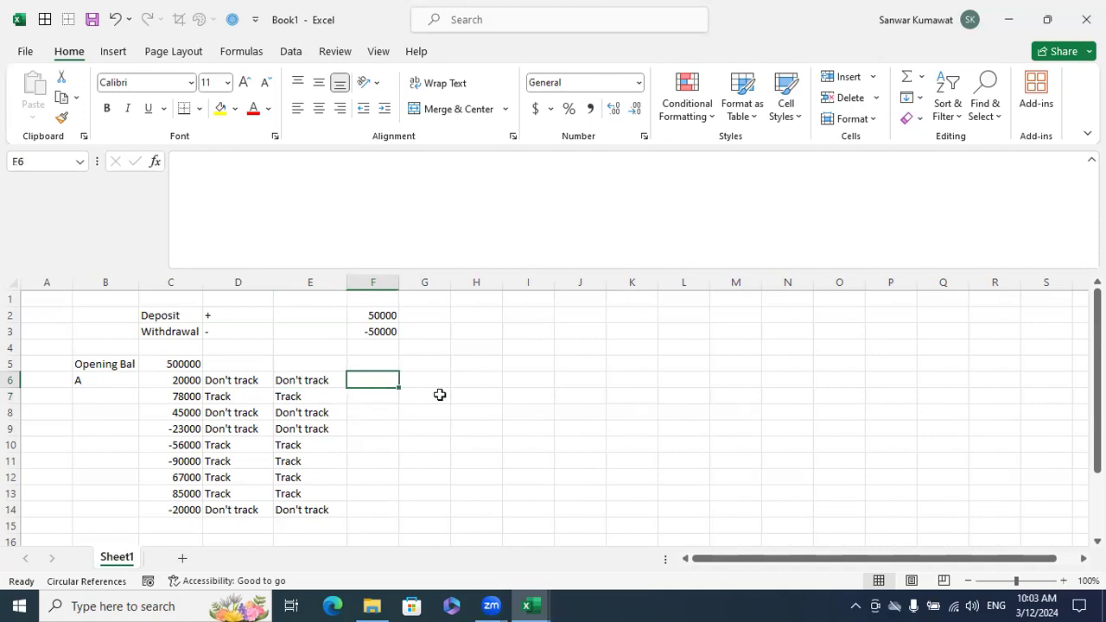
text(=)
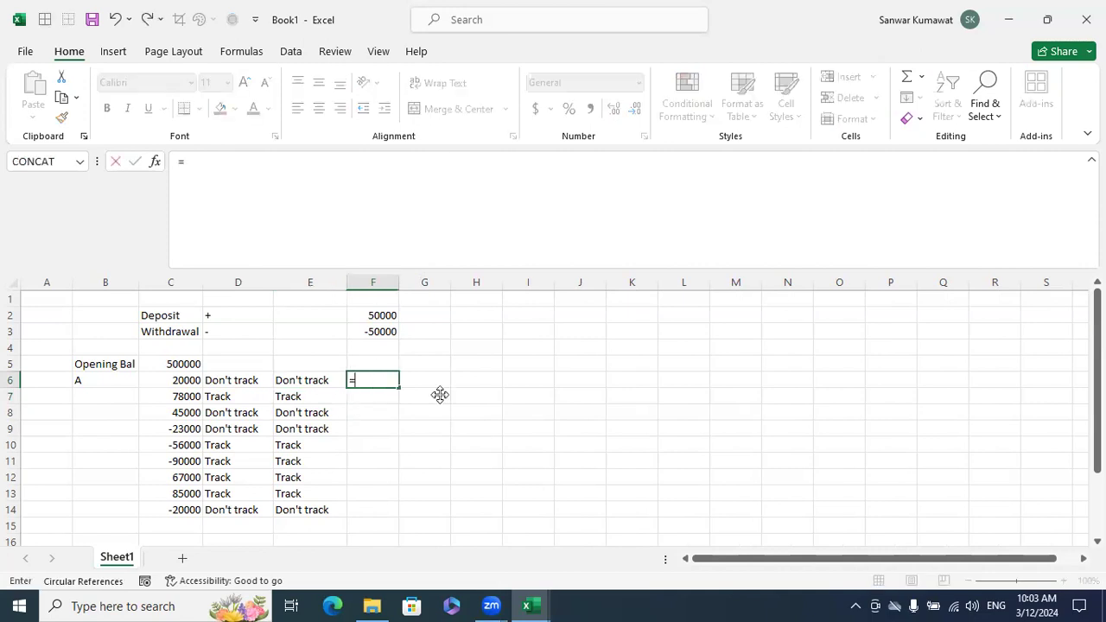
text(abs)
key(Tab)
key(Left)
key(Left)
key(Left)
key(Return)
Step: Fill the ABS formula from F6 down through F14
key(Left)
key(Right)
key(Up)
key(shift+Down)
key(shift+Down)
key(shift+Down)
key(shift+Down)
key(shift+Down)
key(shift+Down)
key(shift+Down)
key(shift+Down)
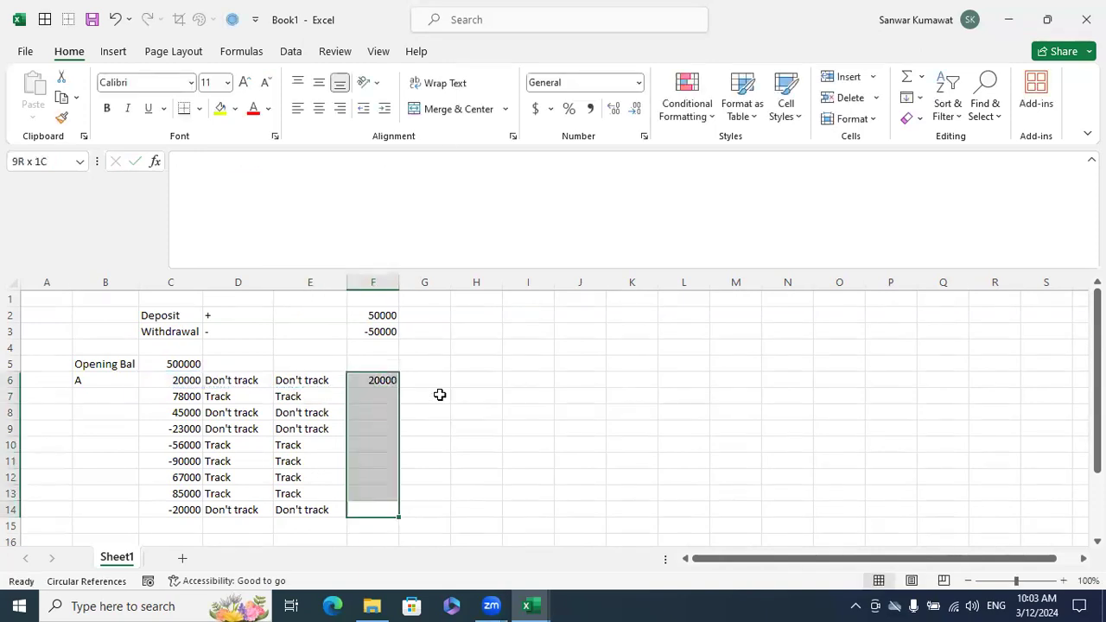
key(ctrl+d)
Step: Enter =IF(F6>=50000,"Track","Don't track") in G6 beside the first absolute amount
key(Right)
key(Down)
key(Down)
key(Down)
key(Down)
key(Down)
key(Down)
key(Down)
key(Up)
key(Up)
key(Up)
key(Up)
key(Up)
key(Up)
key(Up)
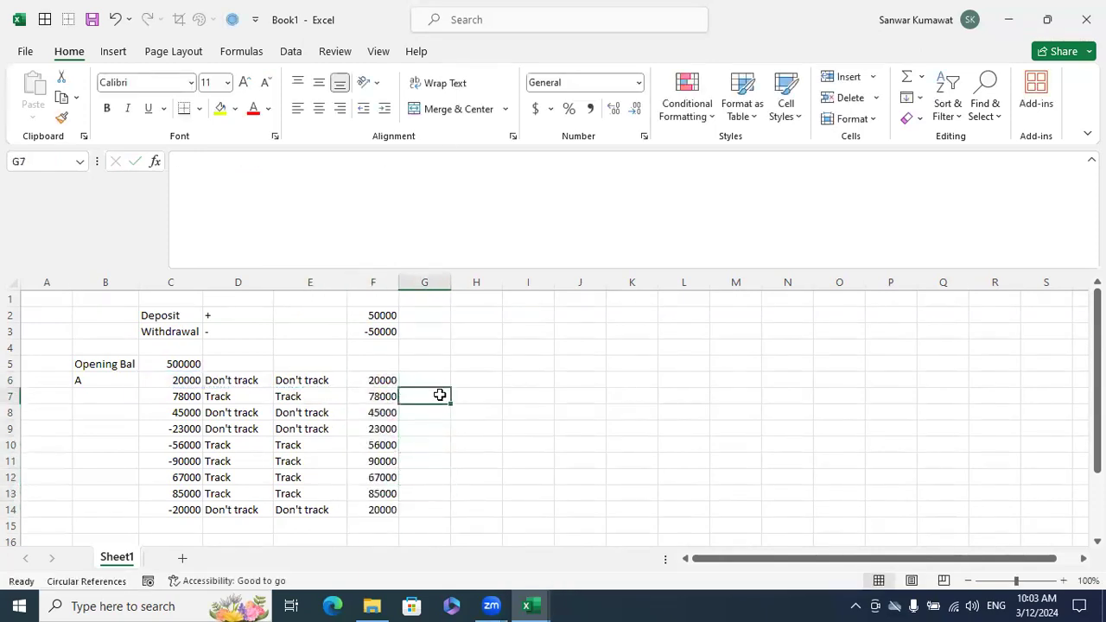
text(=if()
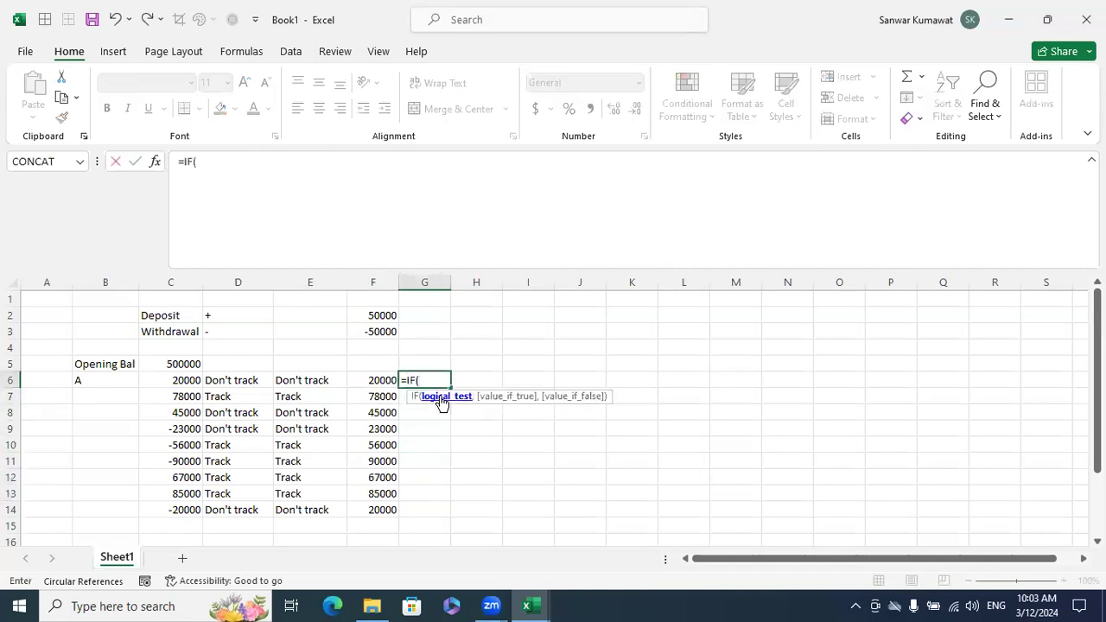
click(380, 380)
text(>=5000)
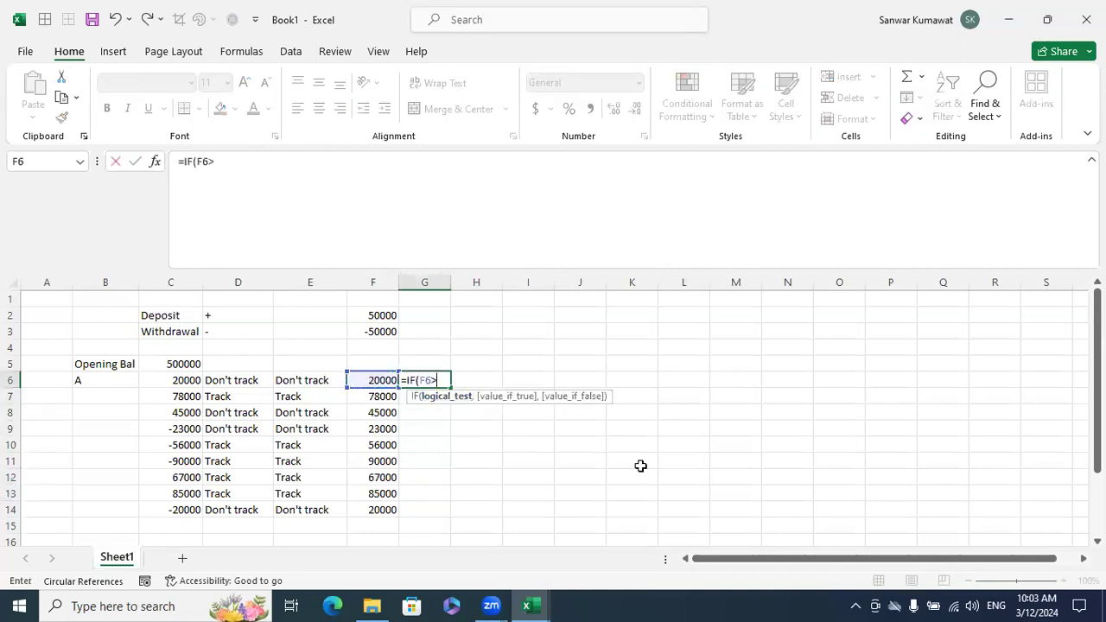
text(0)
text(,)
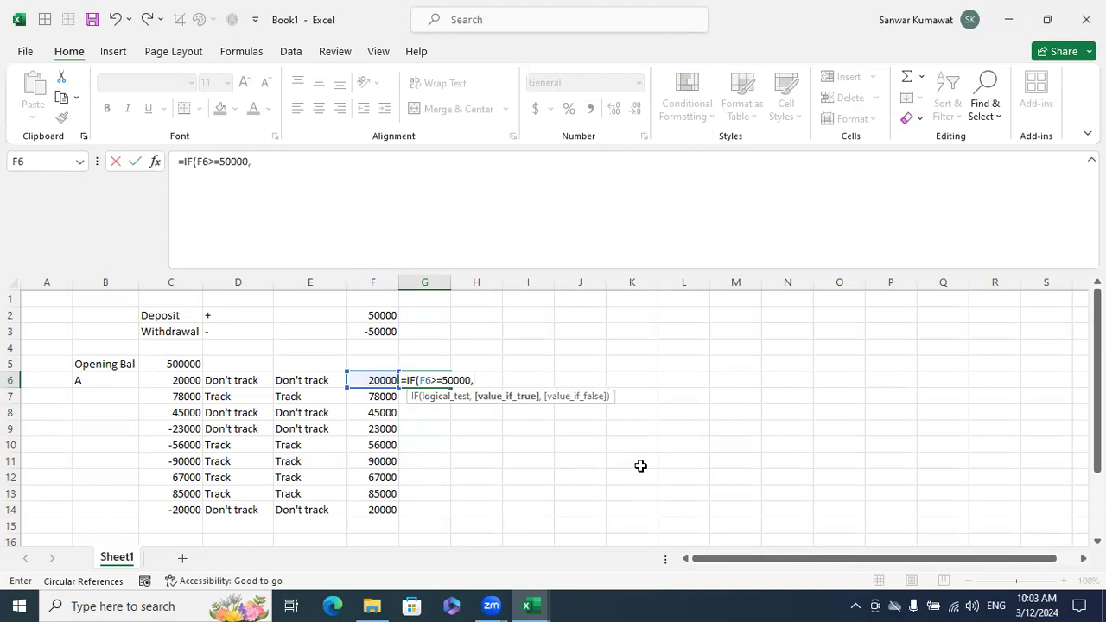
text("Track","Don't)
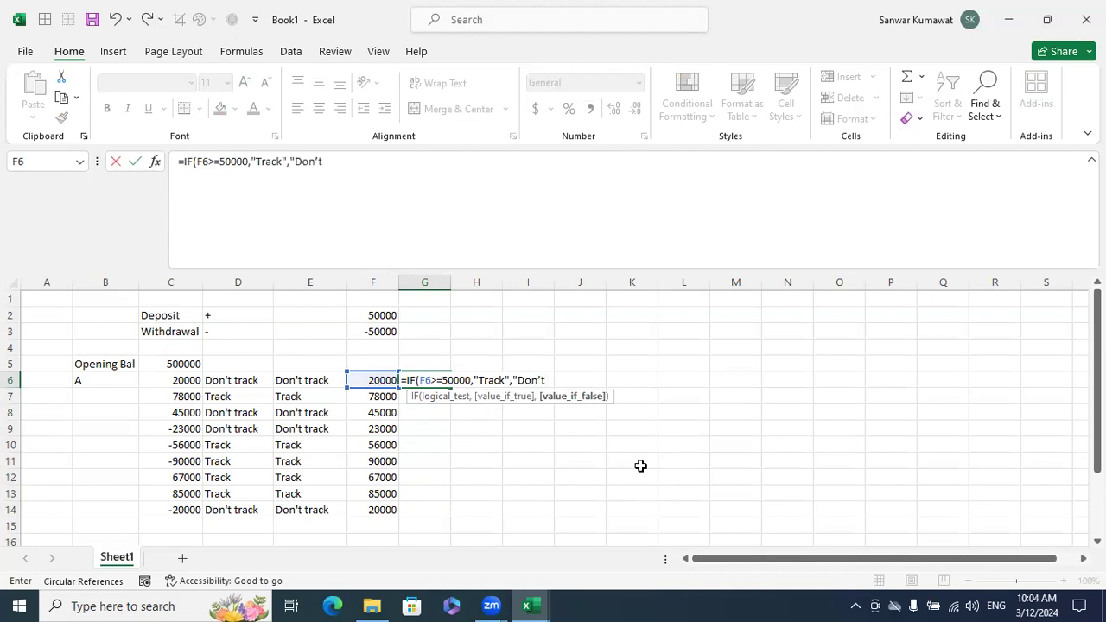
text( track"))
key(Return)
Step: Fill the G6 IF formula down through G14
key(Left)
key(ctrl+Down)
key(Right)
key(ctrl+shift+Up)
key(ctrl+d)
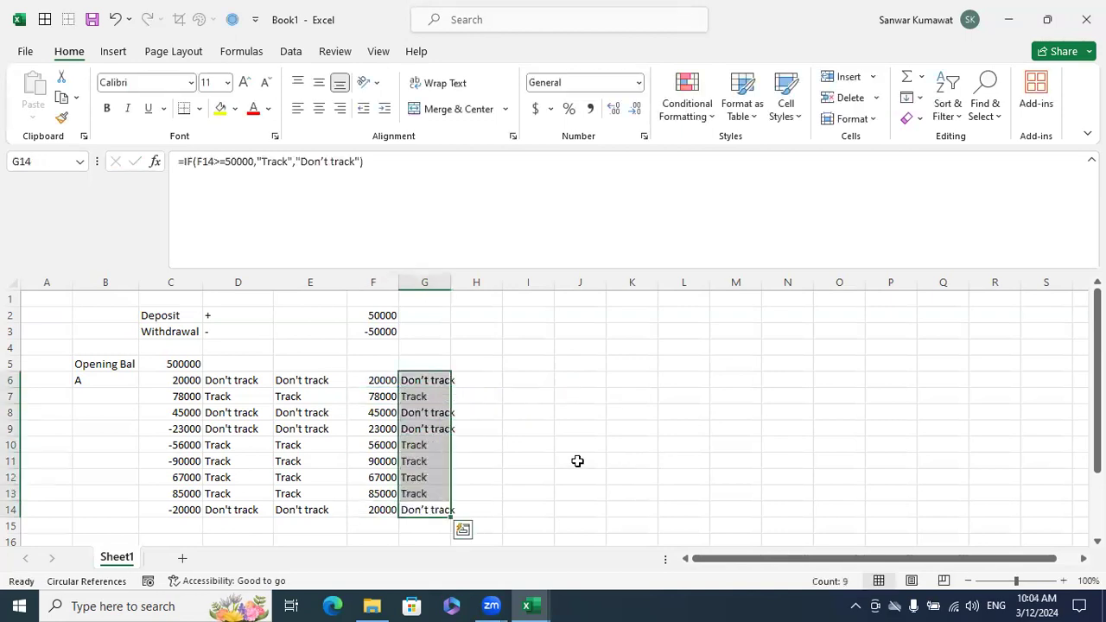
Step: Select the labels in D6:D14, E6:E14 and G6:G14 together for comparison and widen column G to fit
drag(237, 380, 230, 505)
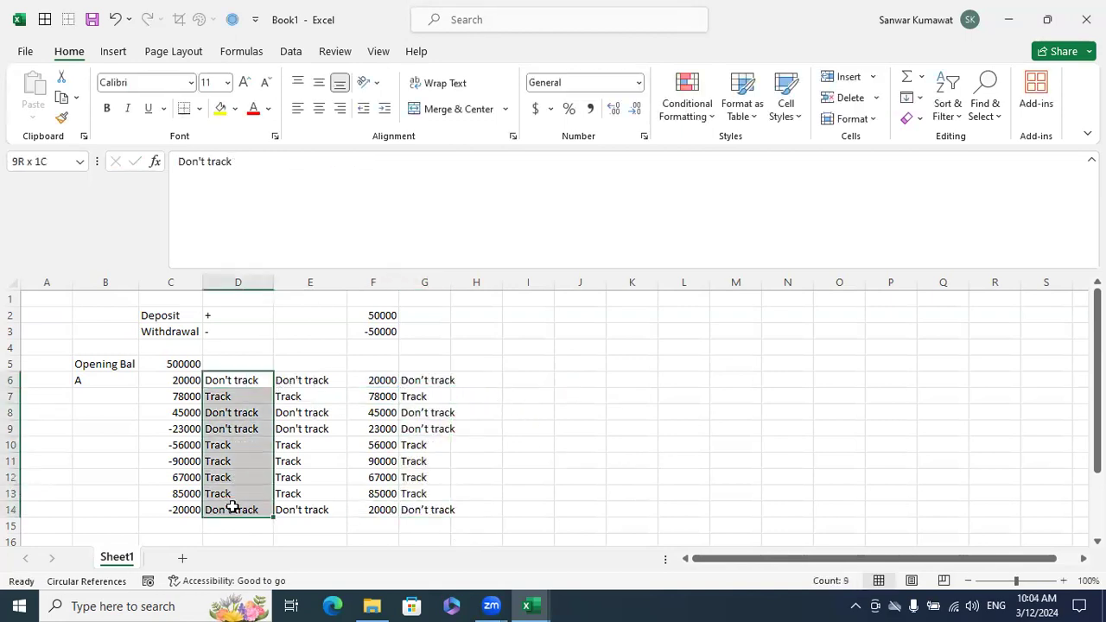
drag(329, 403, 303, 501)
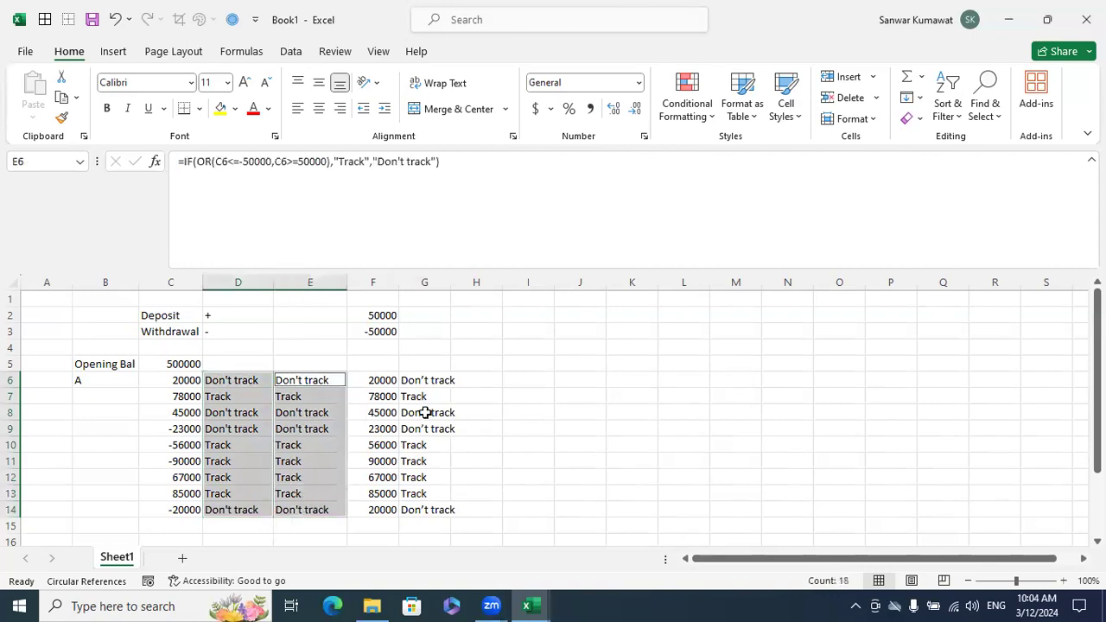
drag(432, 378, 418, 486)
drag(451, 283, 467, 300)
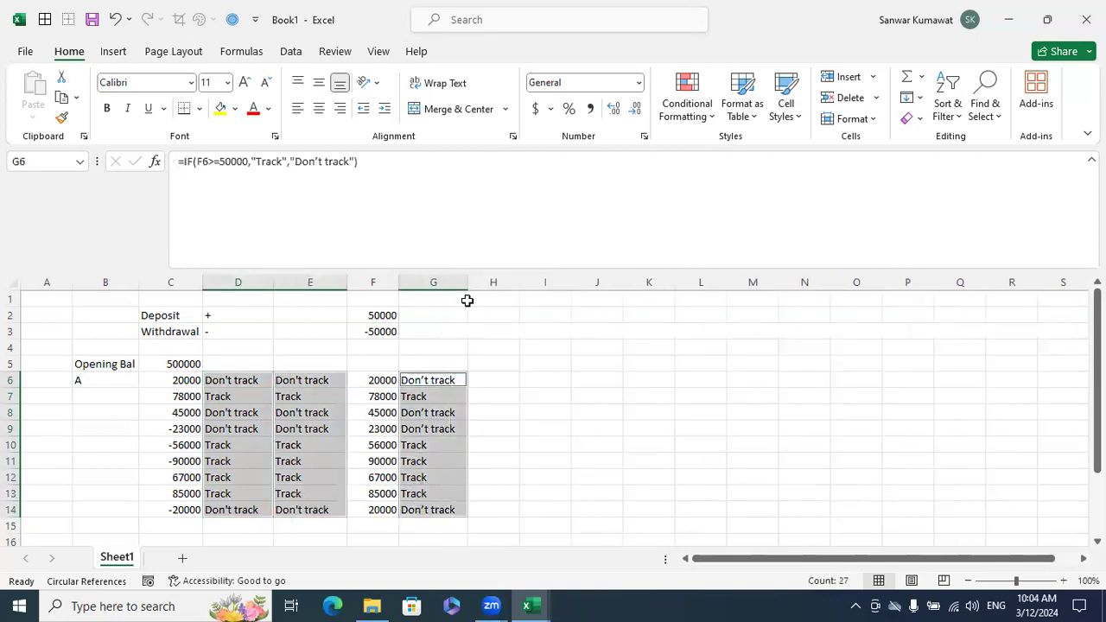
Step: Review the limits in F2:F3 and compare the IF/OR formula in E6 with the ABS and IF formulas in F6 and G6
click(527, 357)
click(442, 381)
click(379, 379)
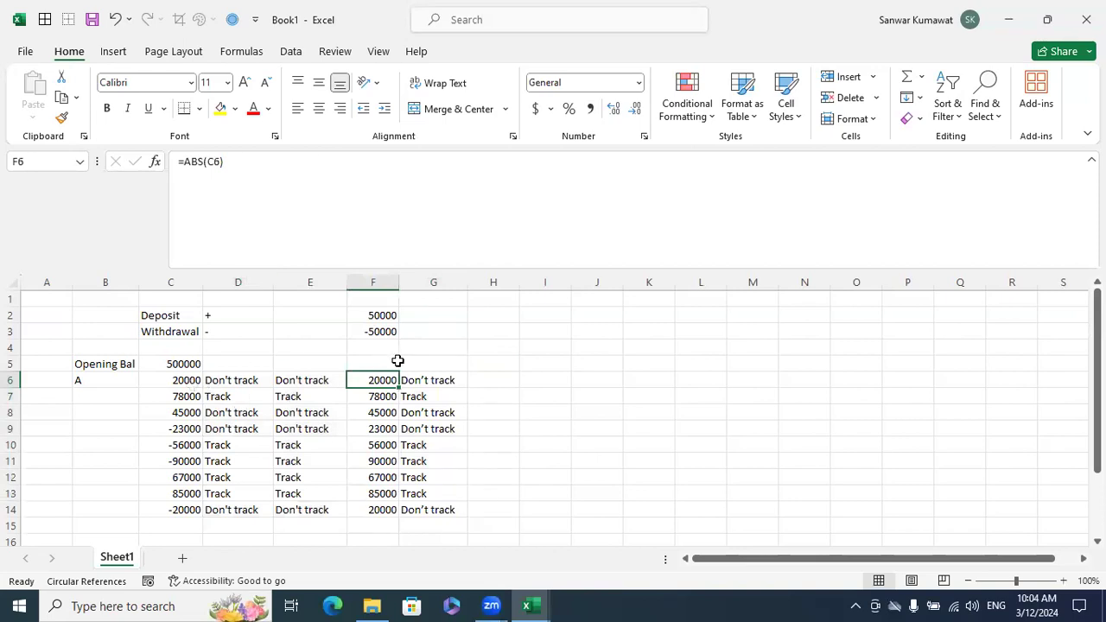
drag(380, 315, 382, 330)
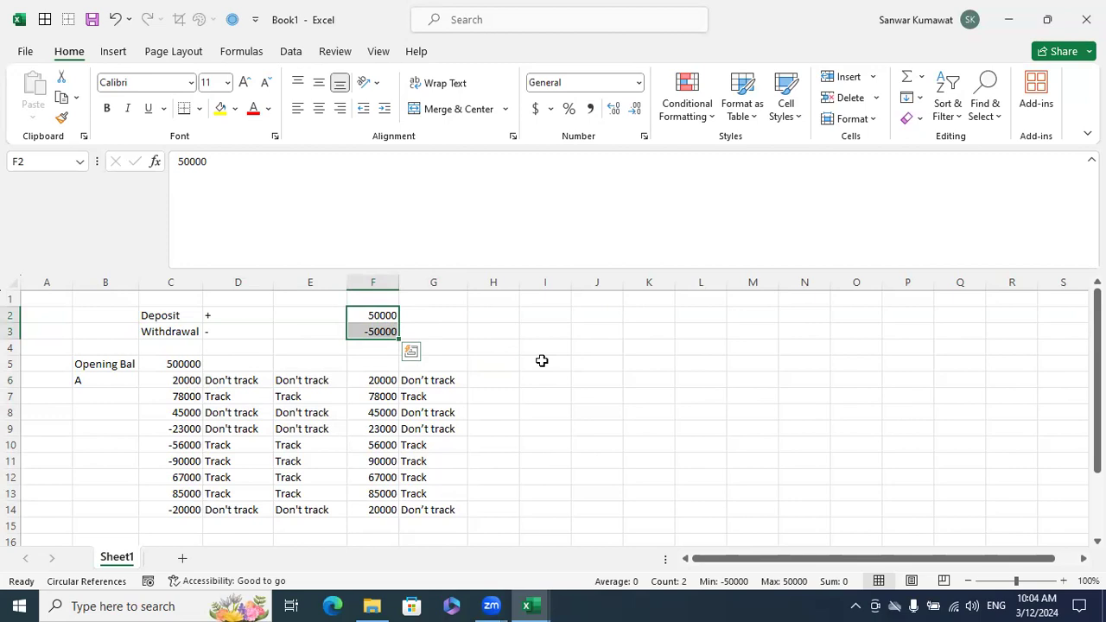
click(311, 386)
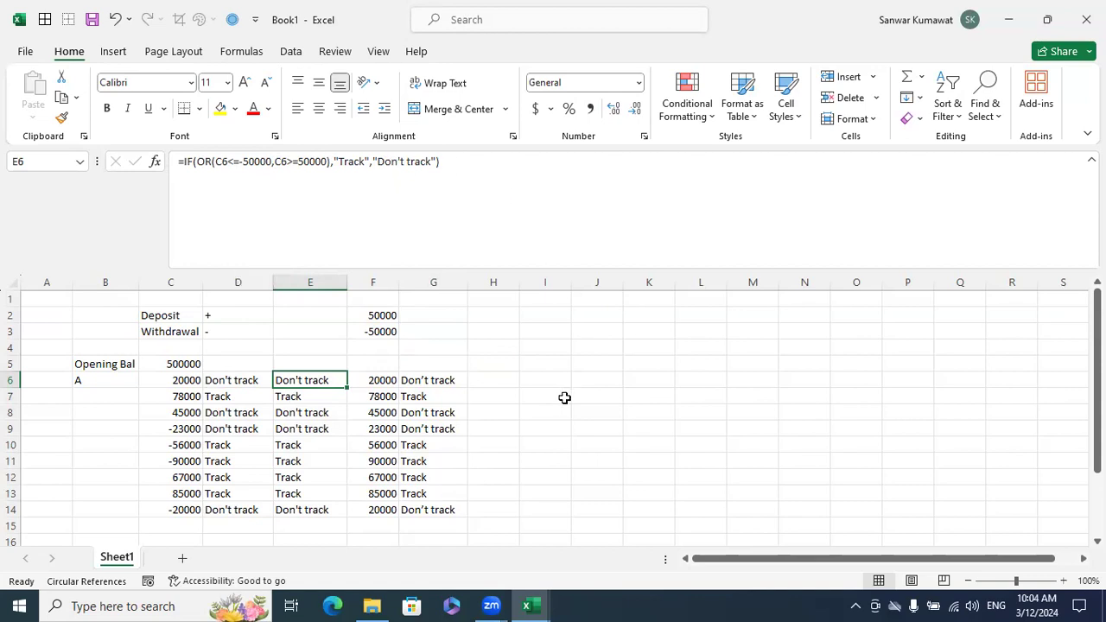
click(383, 382)
click(415, 378)
click(369, 377)
click(427, 381)
Step: Enter the combined formula =IF(ABS(C6>=50000),"Track","Don't track") in H6
click(504, 380)
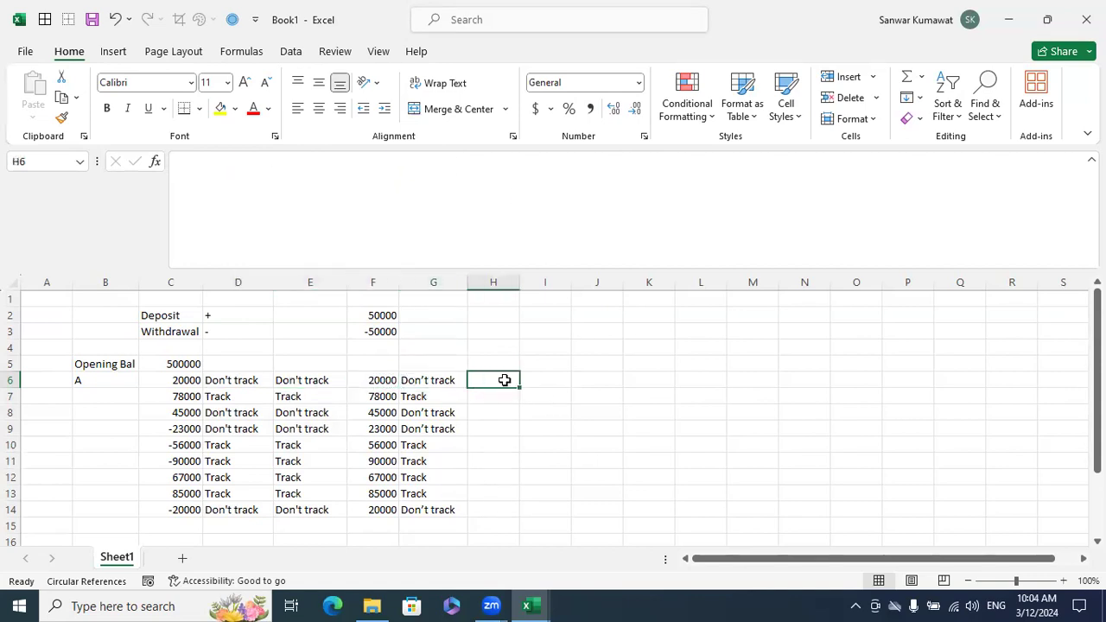
text(=if)
key(Tab)
text(abs)
key(Tab)
click(191, 381)
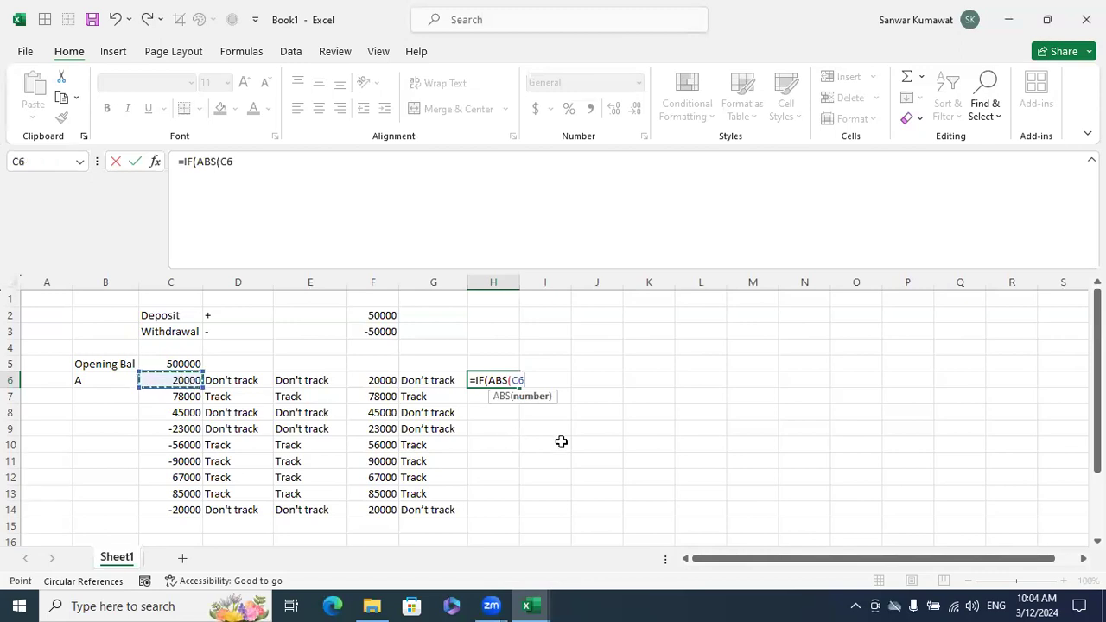
text(>=50000)
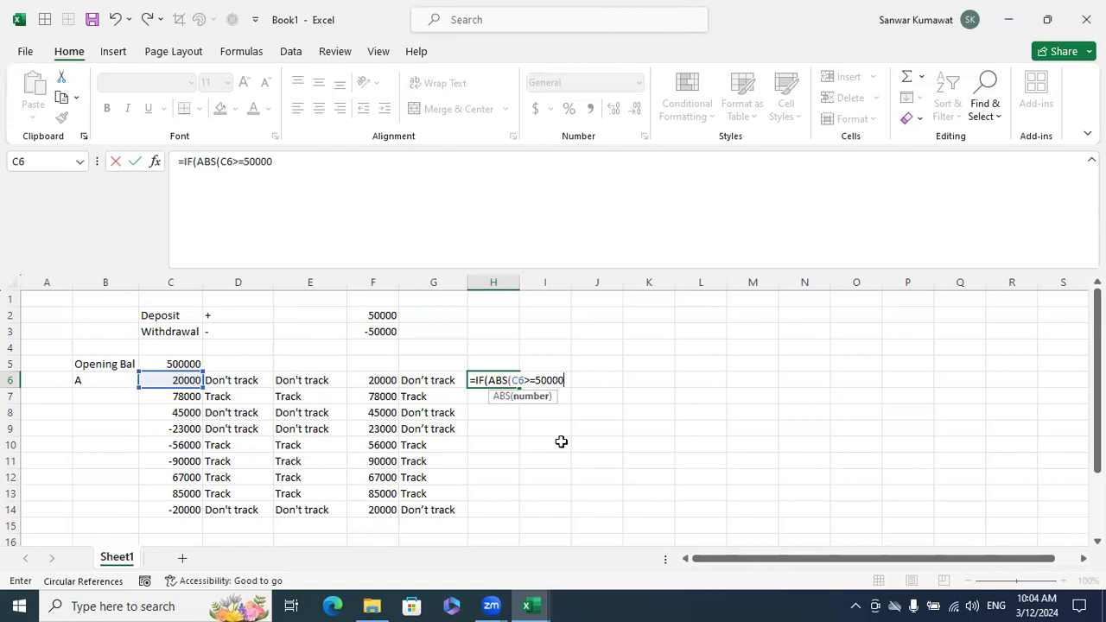
text(),"Trac)
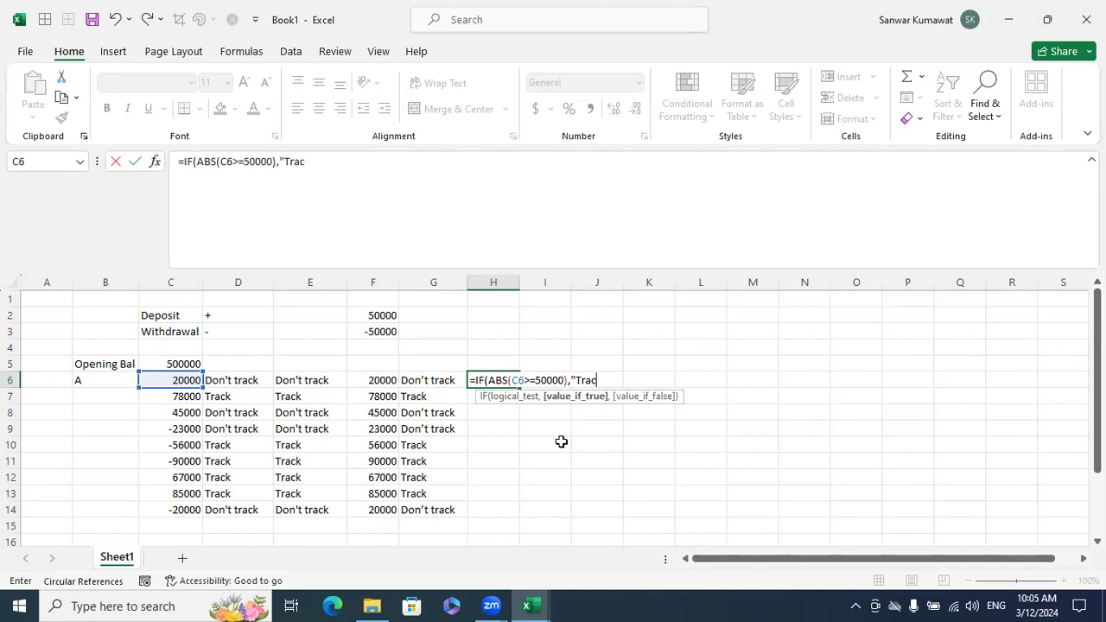
text(k","Do)
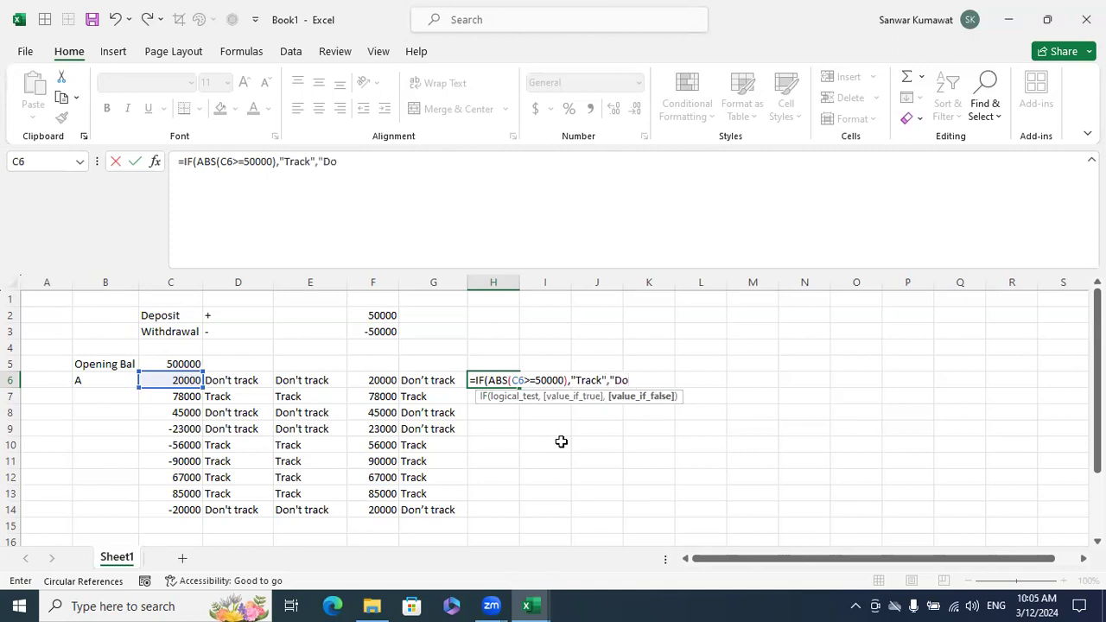
text(n't track"))
key(ctrl+Return)
Step: Fill the combined IF/ABS formula from H6 down through H14
key(shift+Down)
key(shift+Down)
key(shift+Down)
key(shift+Down)
key(shift+Down)
key(shift+Down)
key(shift+Down)
key(shift+Down)
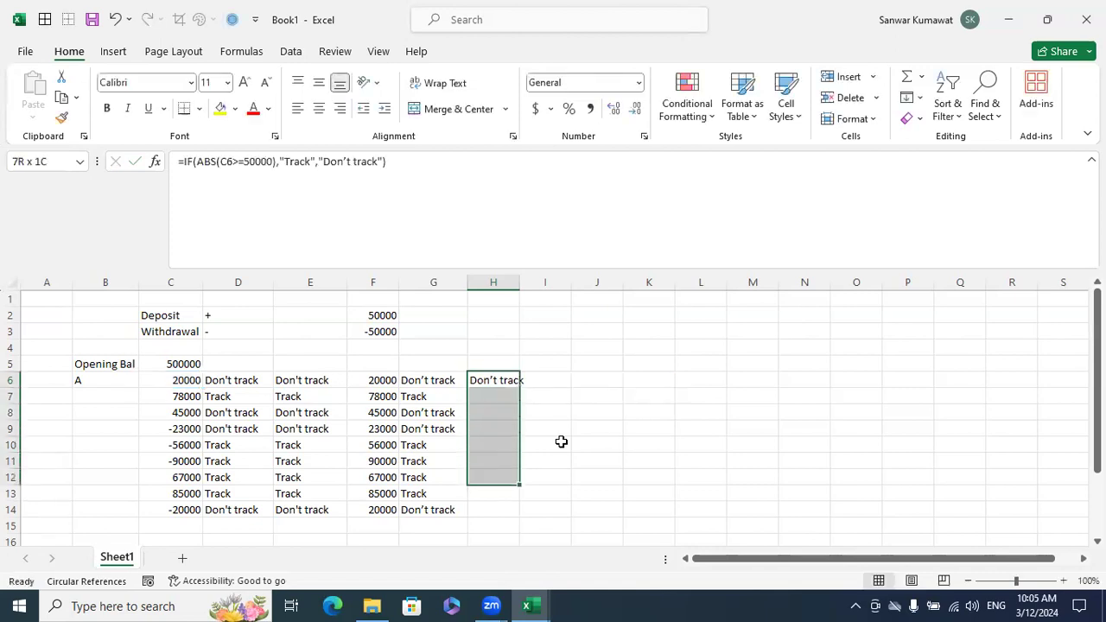
key(ctrl+d)
click(560, 442)
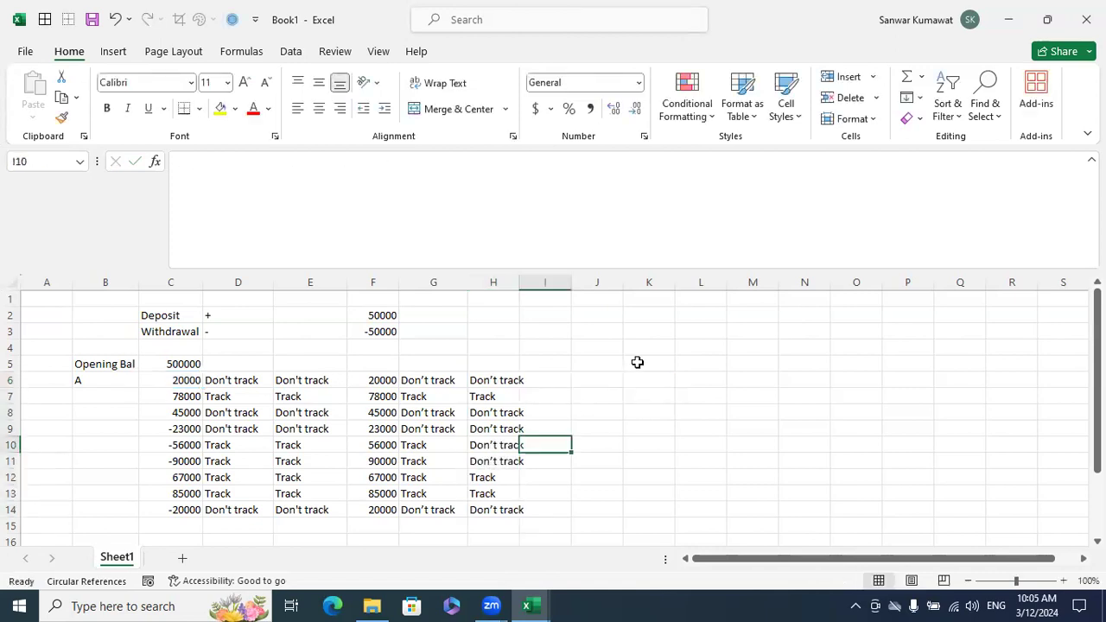
Step: Widen column H slightly so its text fits within the column
drag(519, 282, 527, 282)
click(585, 346)
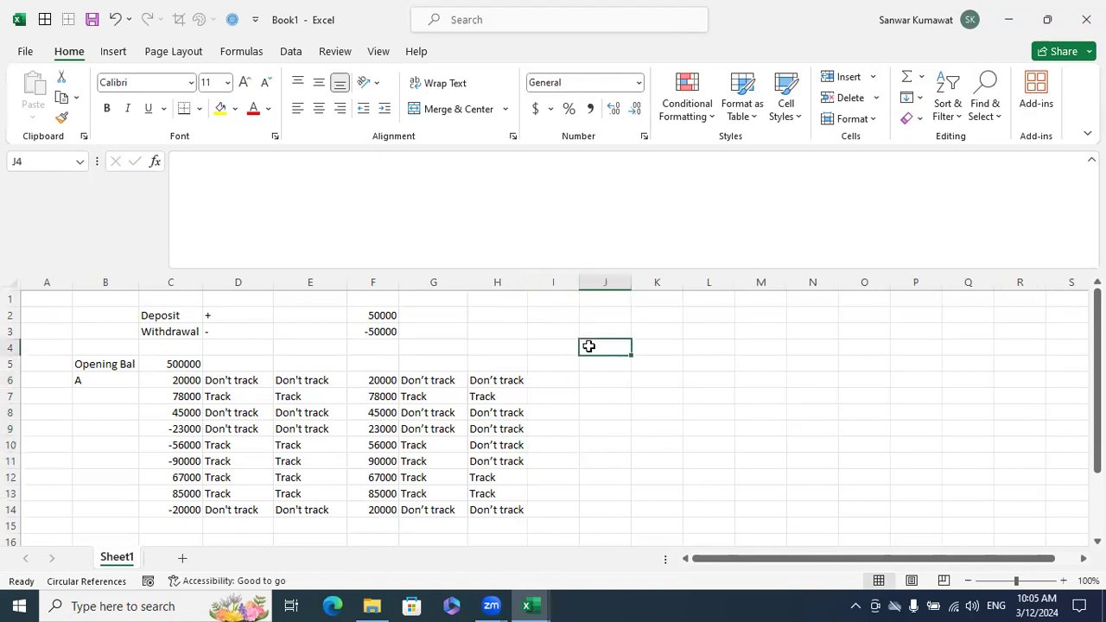
Step: Review the tracking formulas in cells H6, E6 and G6
click(515, 380)
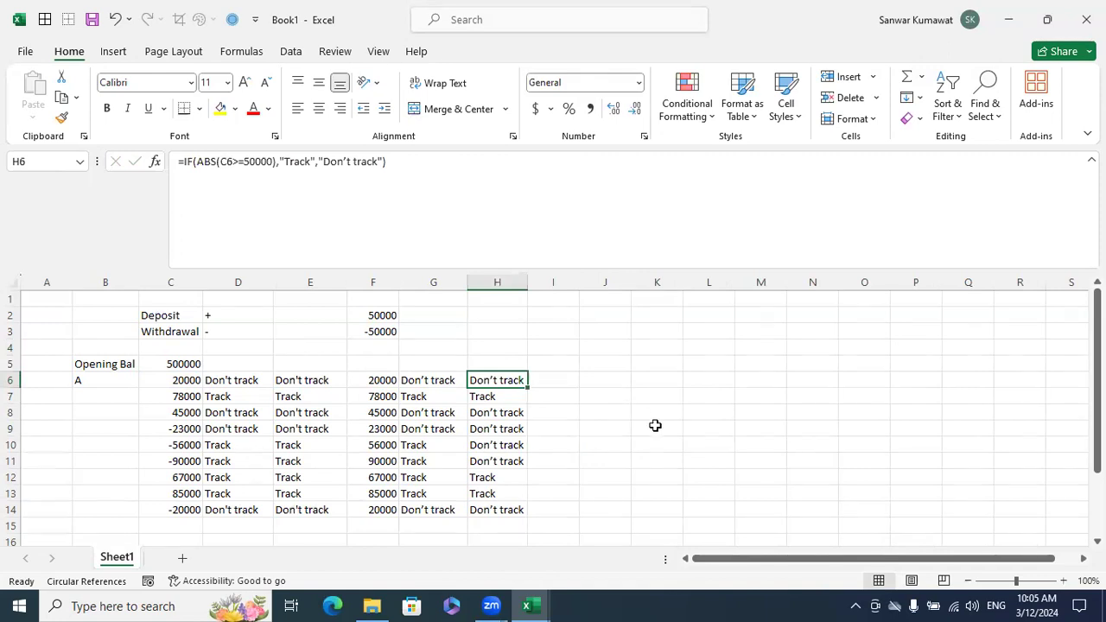
click(656, 426)
drag(319, 383, 311, 509)
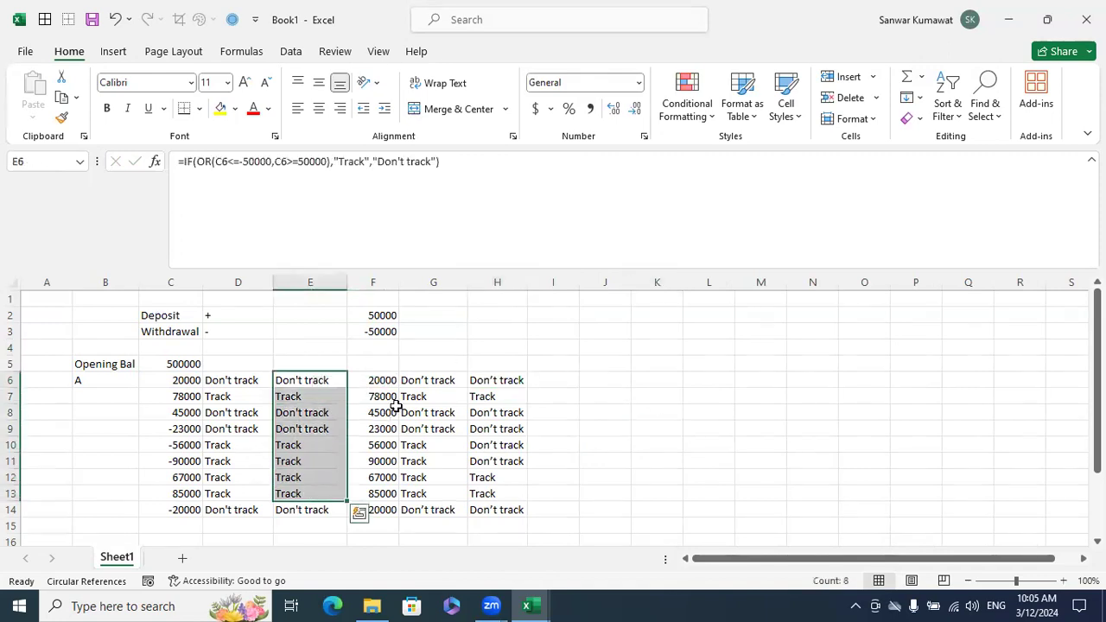
click(369, 380)
click(423, 383)
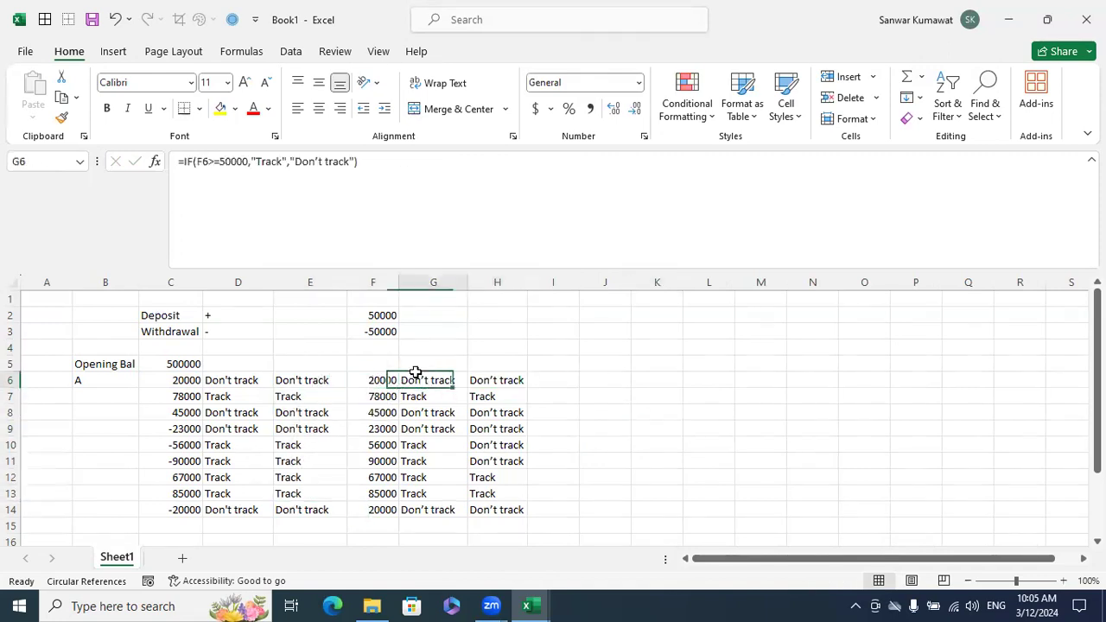
Step: Widen column H a little more and review the ABS formula in H6
drag(527, 280, 536, 280)
click(549, 378)
drag(523, 381, 523, 412)
click(543, 410)
click(516, 379)
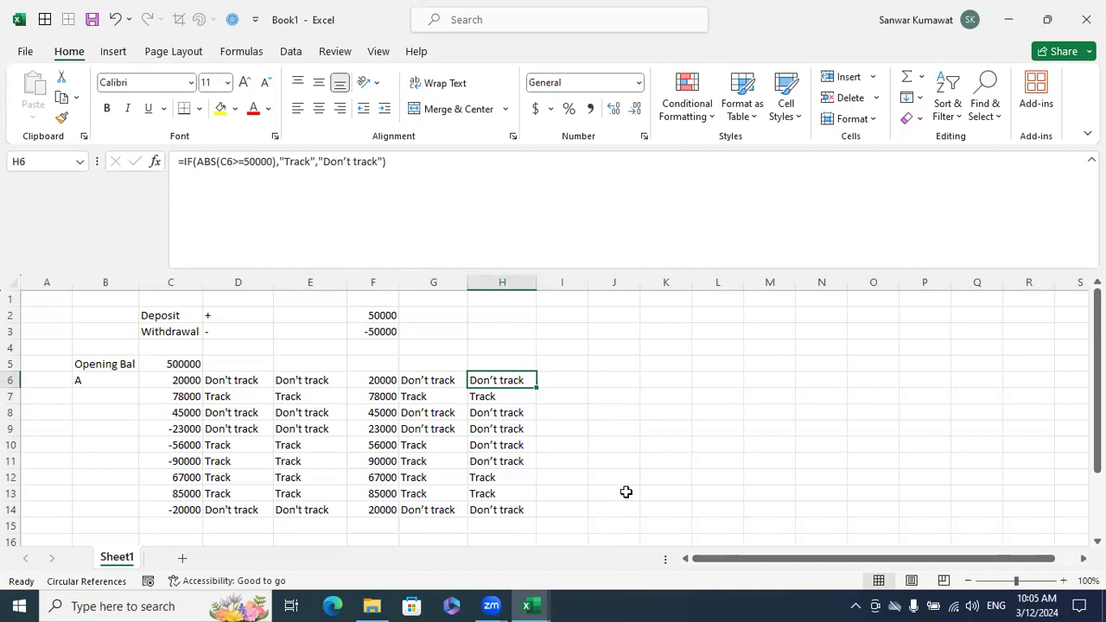
Step: Switch to the 02. Formulas workbook and go to the Math & Trig formula list on the Mathematical sheet
click(527, 606)
click(456, 562)
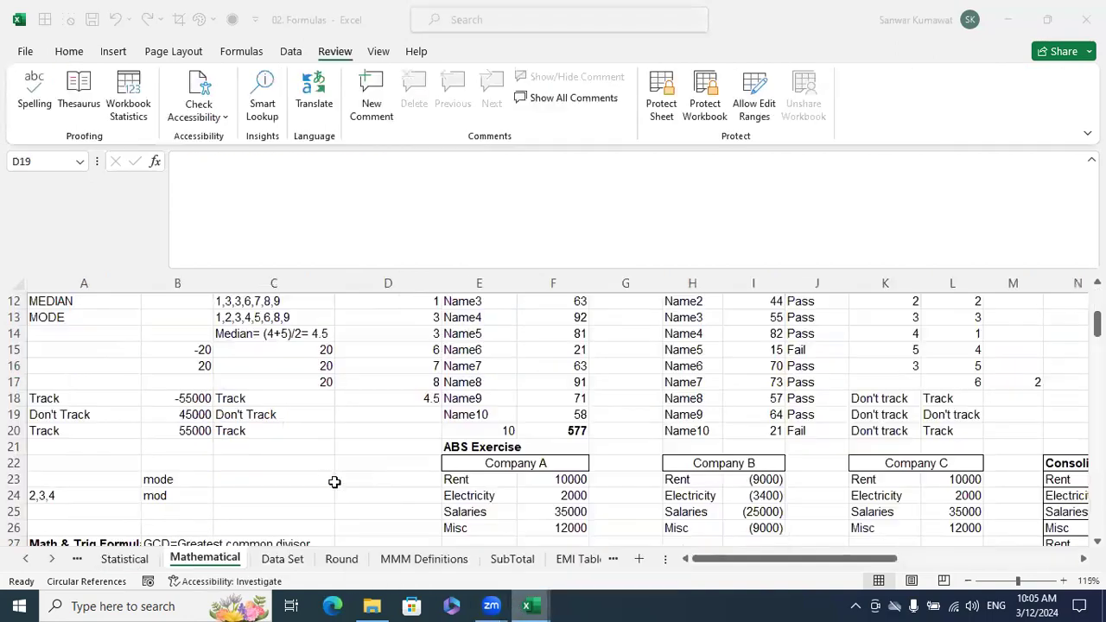
scroll(330, 475, down, 2)
scroll(324, 475, up, 1)
scroll(325, 474, down, 2)
scroll(325, 474, up, 1)
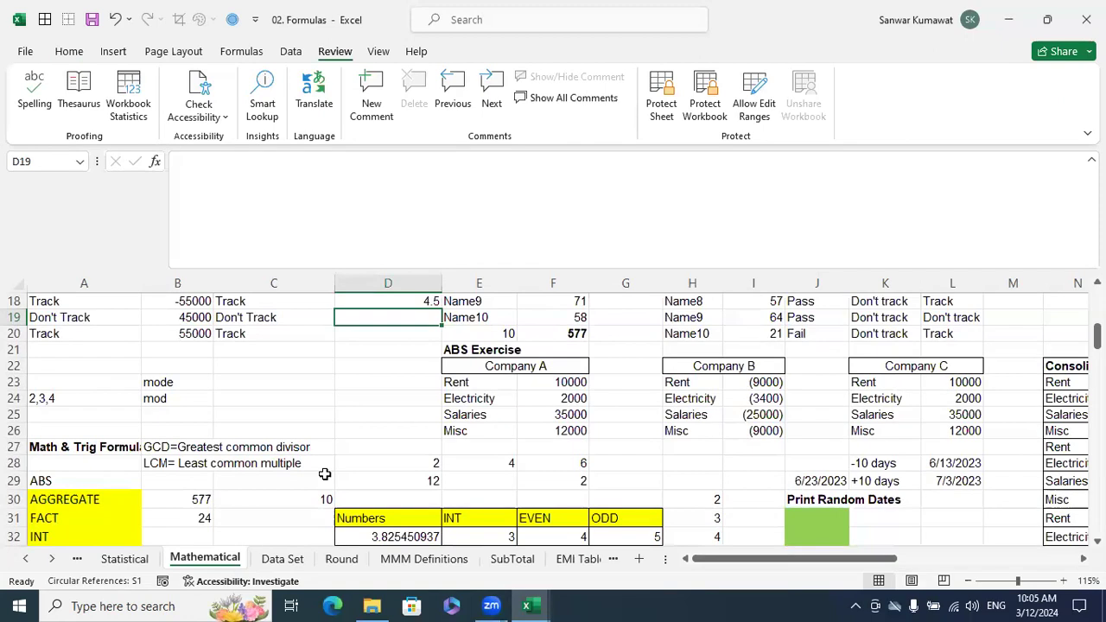
scroll(324, 474, down, 2)
scroll(324, 474, up, 1)
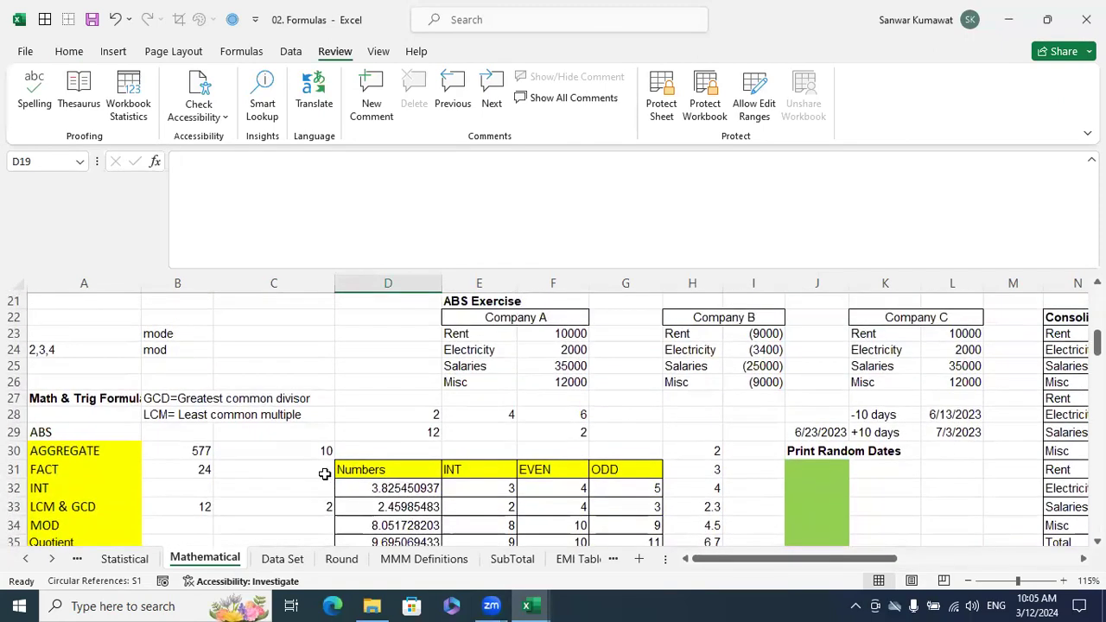
scroll(325, 474, down, 2)
Step: Look over the function list in column A from AGGREGATE down to SUBTOTAL
click(100, 357)
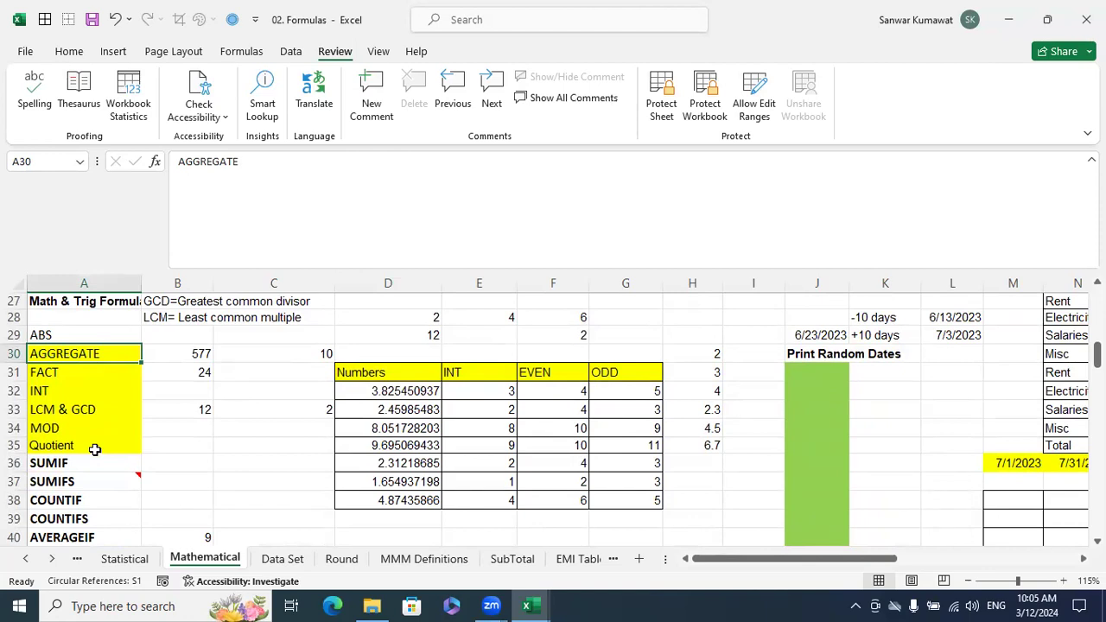
scroll(95, 450, down, 3)
click(86, 523)
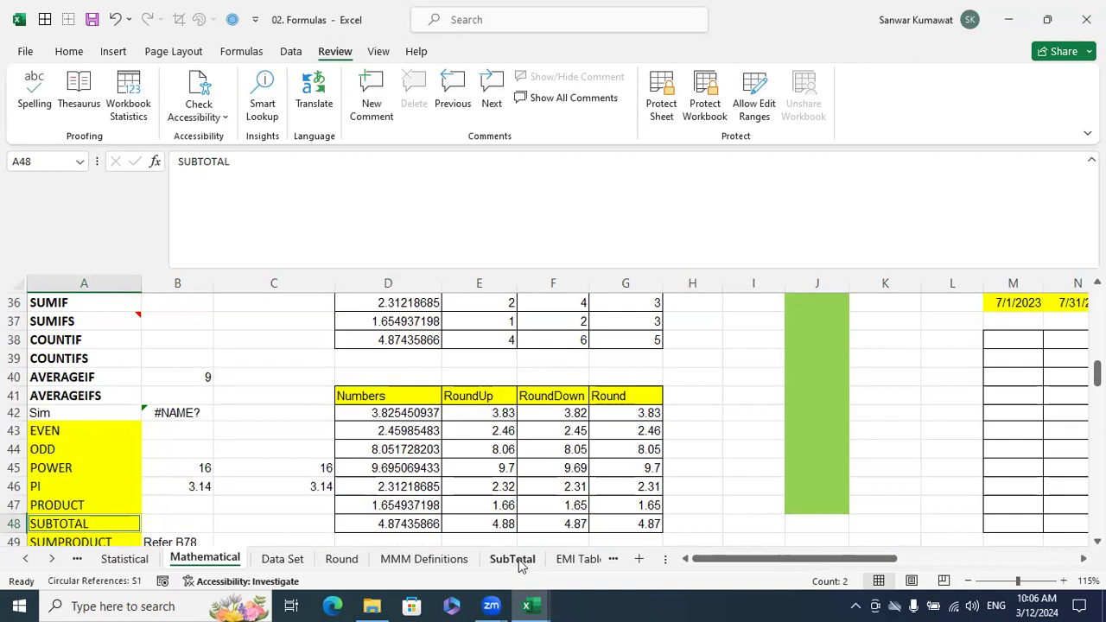
scroll(259, 481, up, 3)
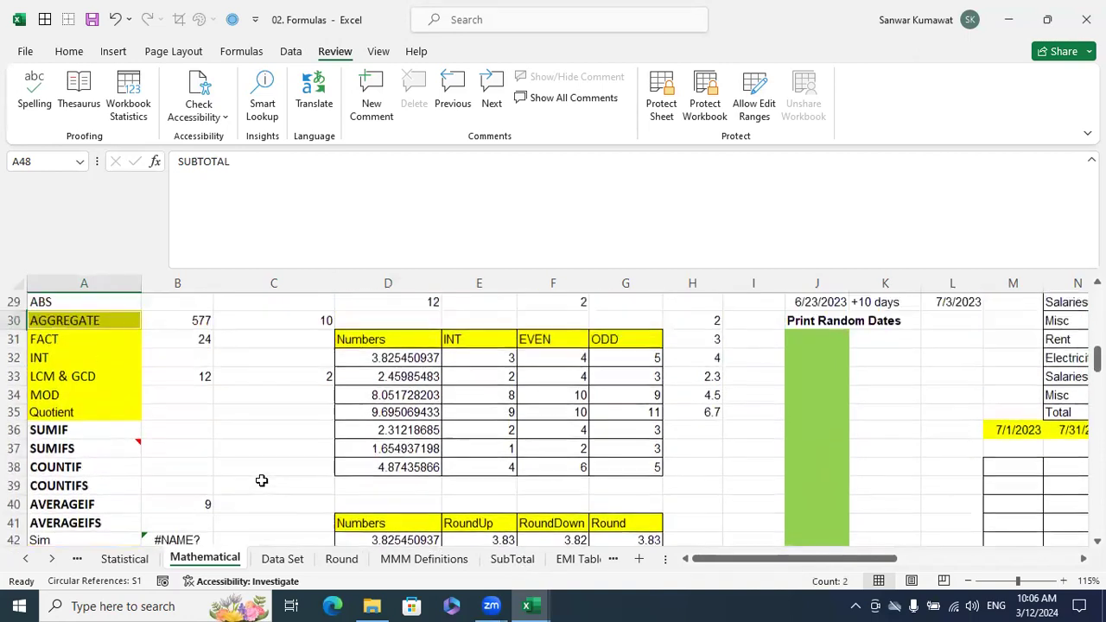
Step: Clear the existing results in B31:B35, beside FACT through Quotient
click(101, 374)
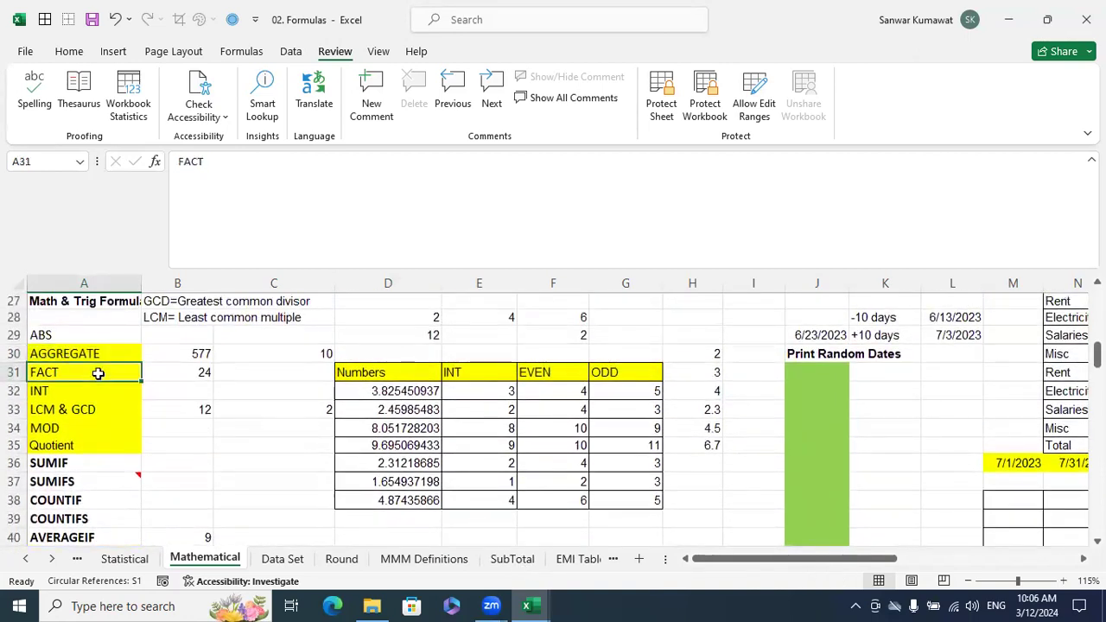
click(194, 439)
drag(195, 417, 202, 370)
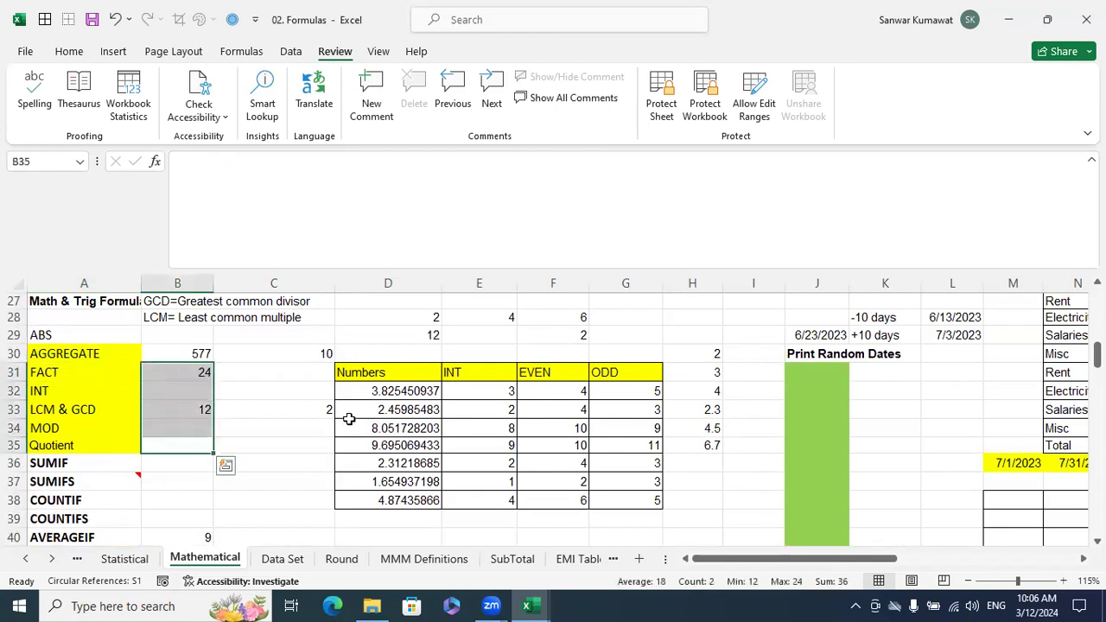
key(Delete)
key(Down)
key(Up)
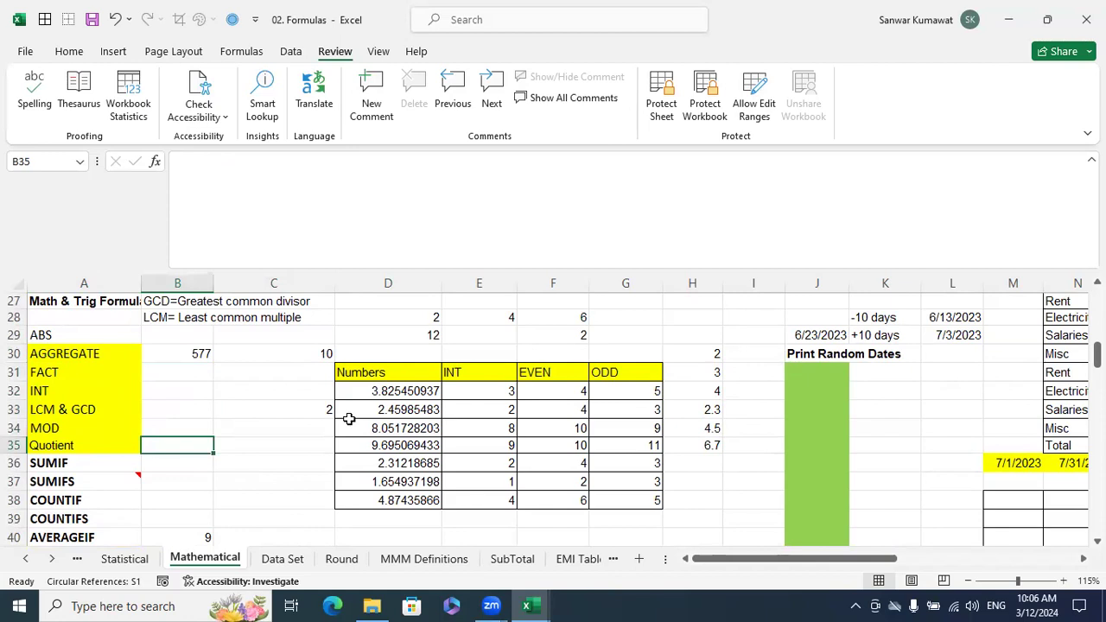
key(Down)
key(Up)
key(Up)
key(Up)
key(Up)
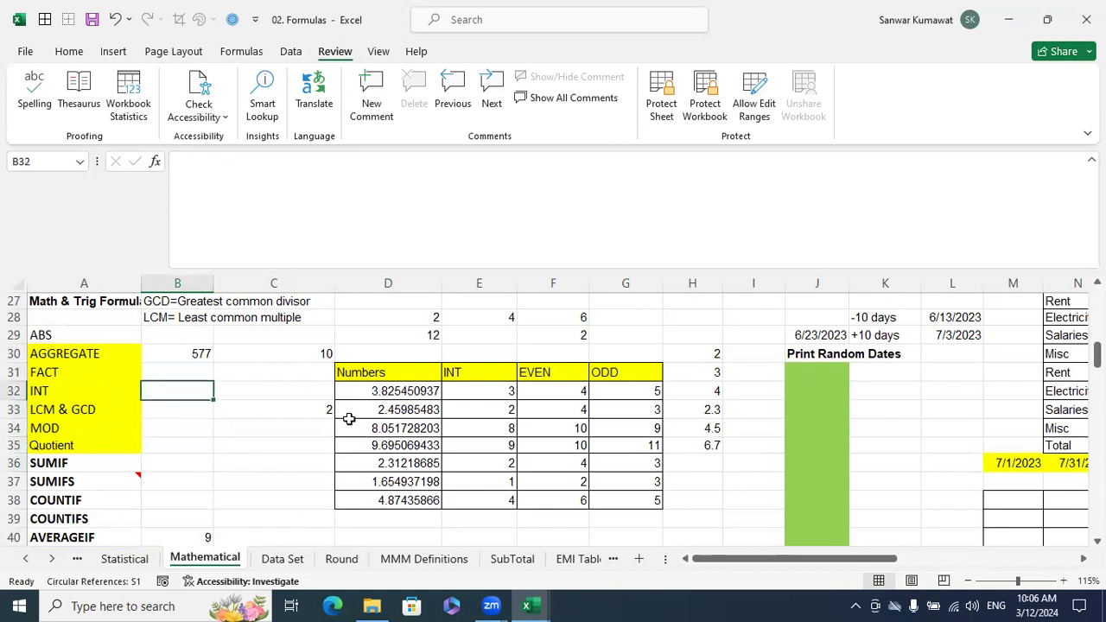
Step: Enter the text 3X2X1 in B31 beside FACT to illustrate a factorial
scroll(397, 371, up, 1)
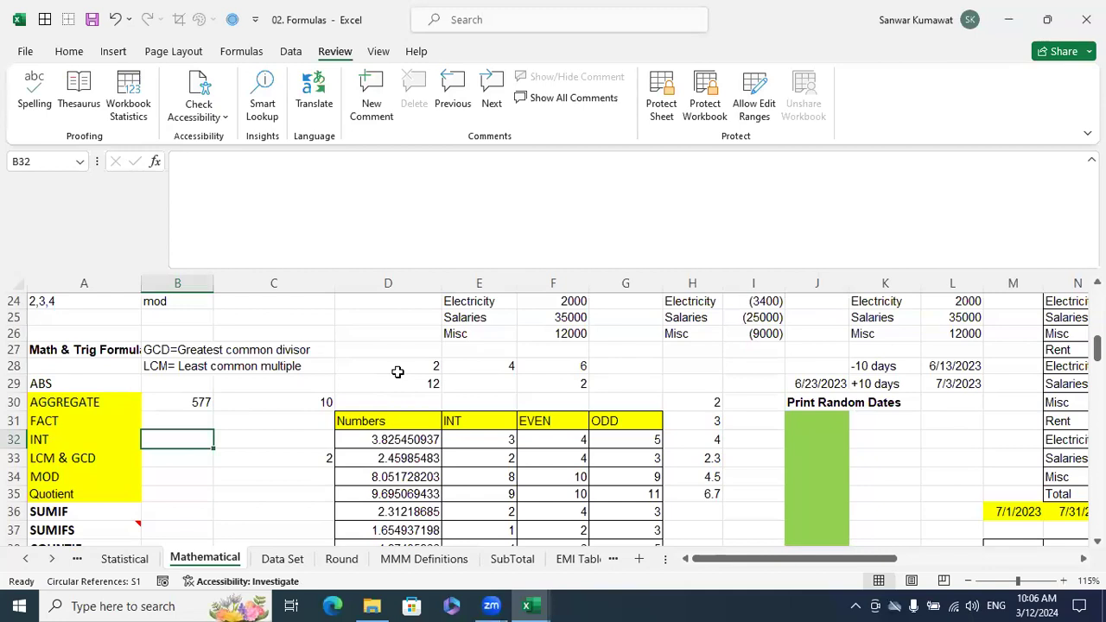
click(197, 420)
text(3X2X1)
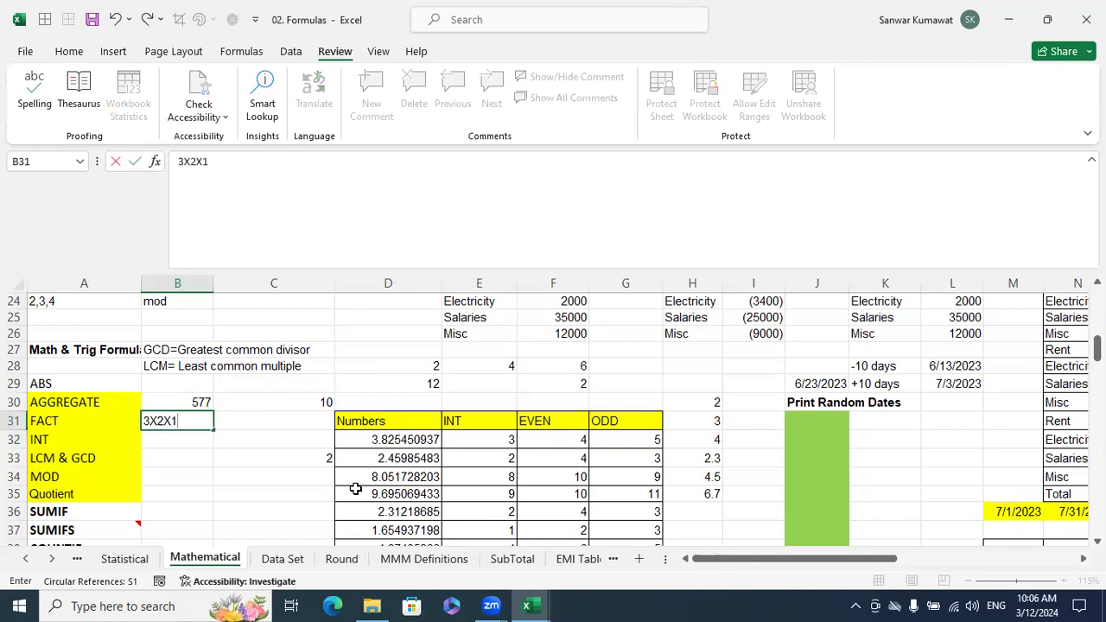
key(Return)
key(Up)
key(Right)
key(Left)
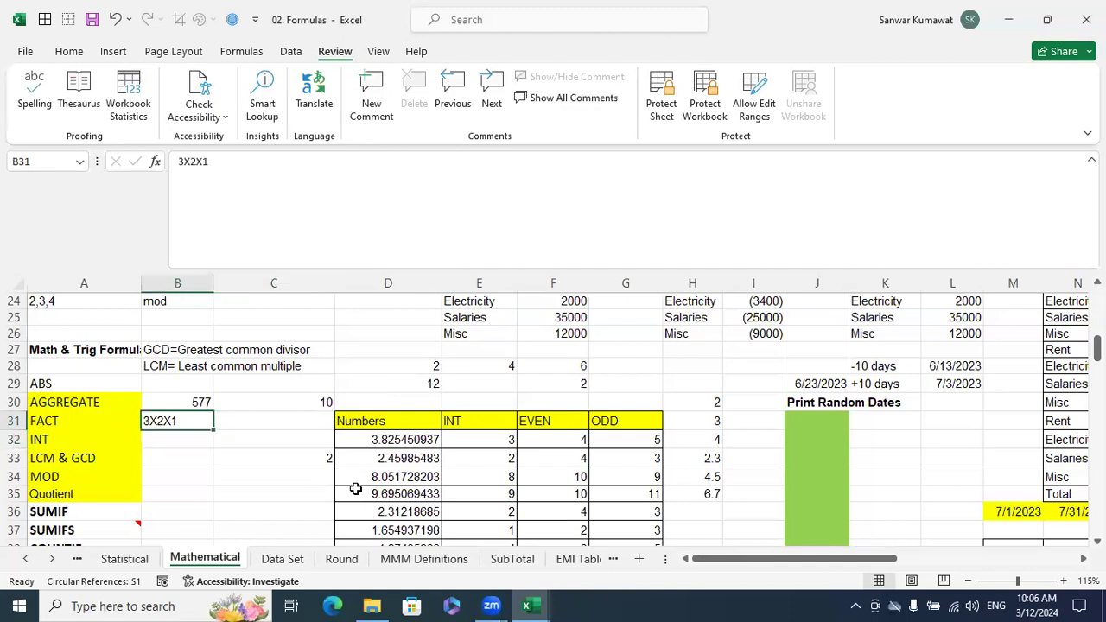
Step: Change the factorial text in B31 to 4XX2X1
key(F2)
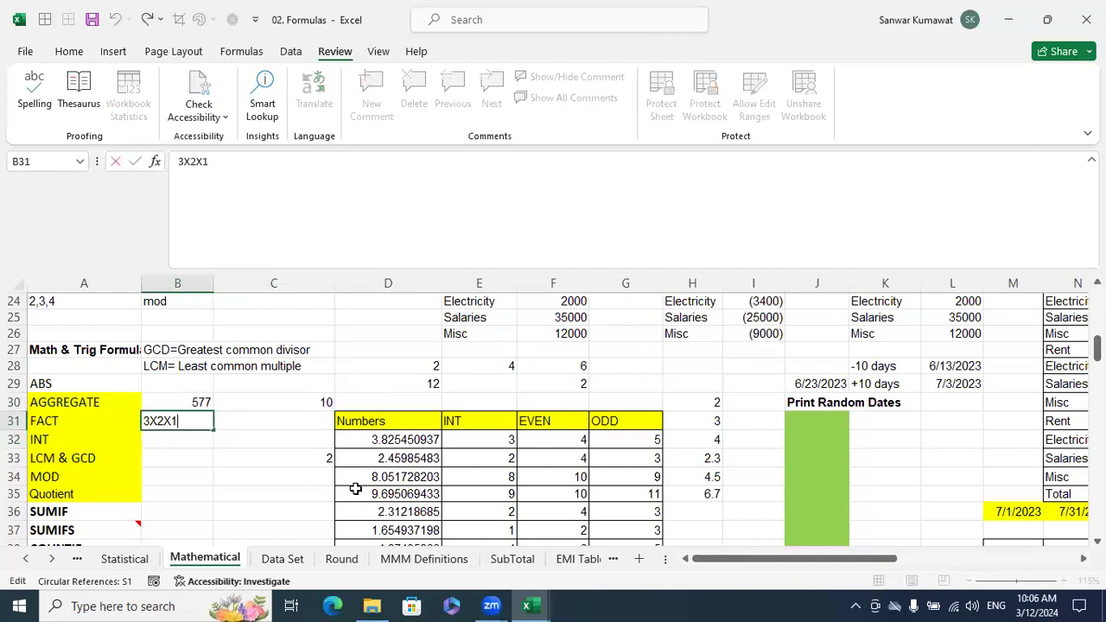
text(4X)
key(Delete)
key(Return)
key(Down)
key(Down)
key(Down)
key(Down)
key(Up)
key(Up)
key(Up)
key(Up)
key(Up)
key(Up)
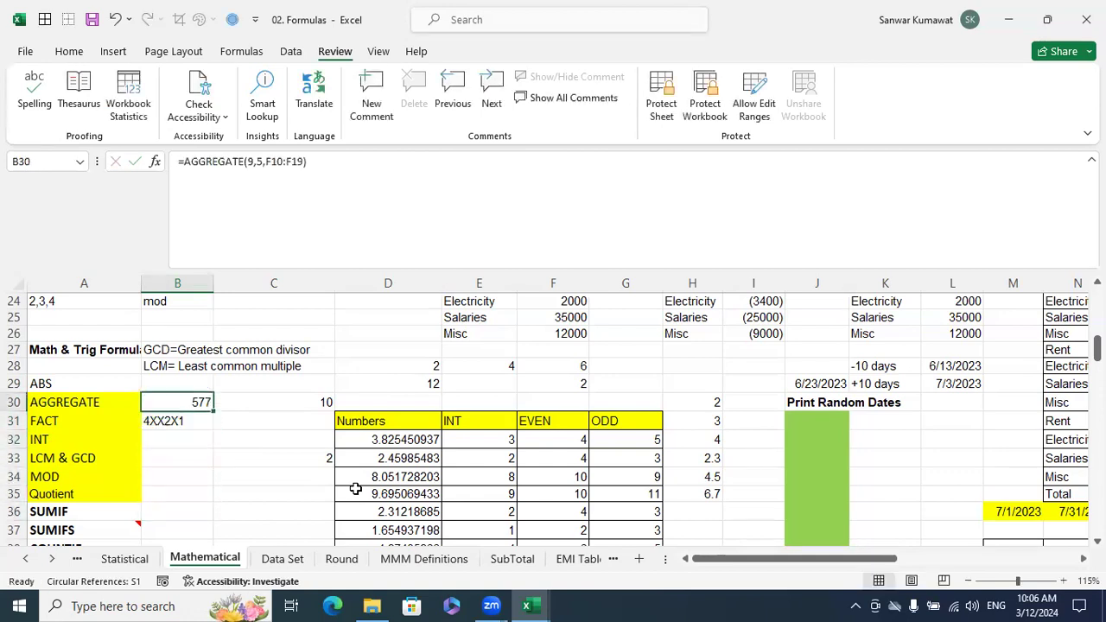
Step: Replace the text in B31 with the formula =FACT(3)
key(Down)
text(=)
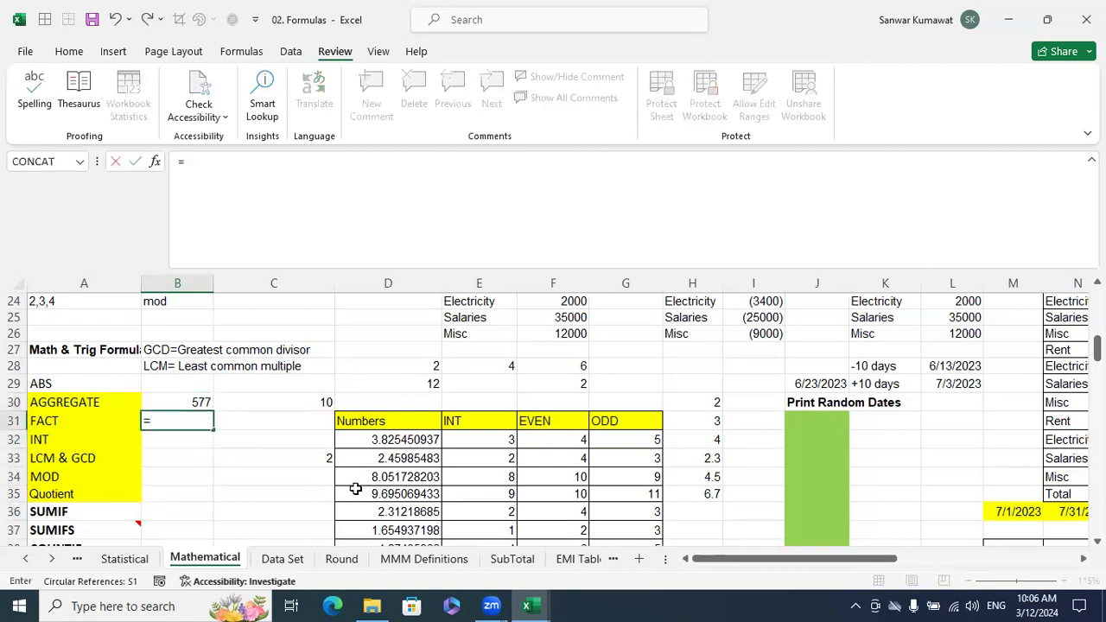
text(fac)
key(Tab)
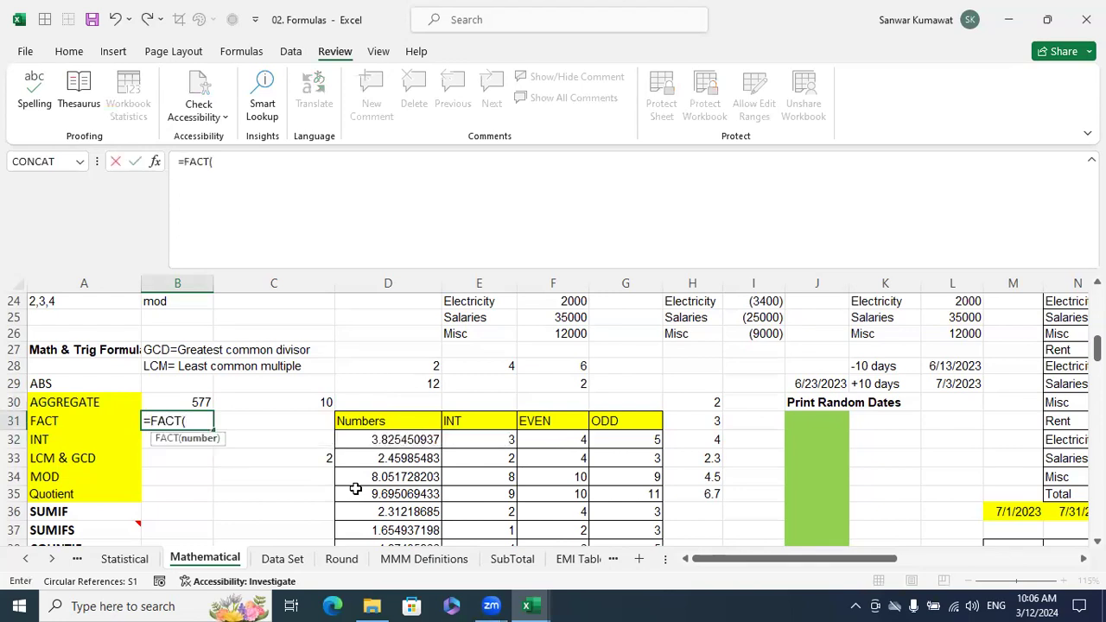
text(2))
key(Return)
Step: Change the factorial formula in B31 to =FACT(4)
key(Up)
key(F2)
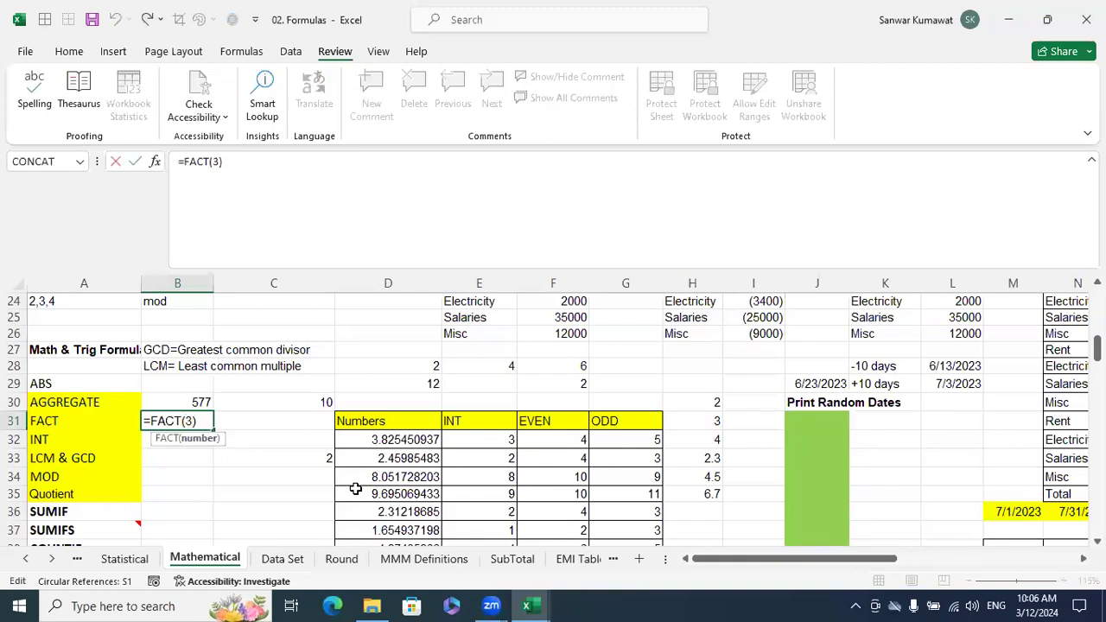
key(BackSpace)
text(4)
key(Return)
key(Up)
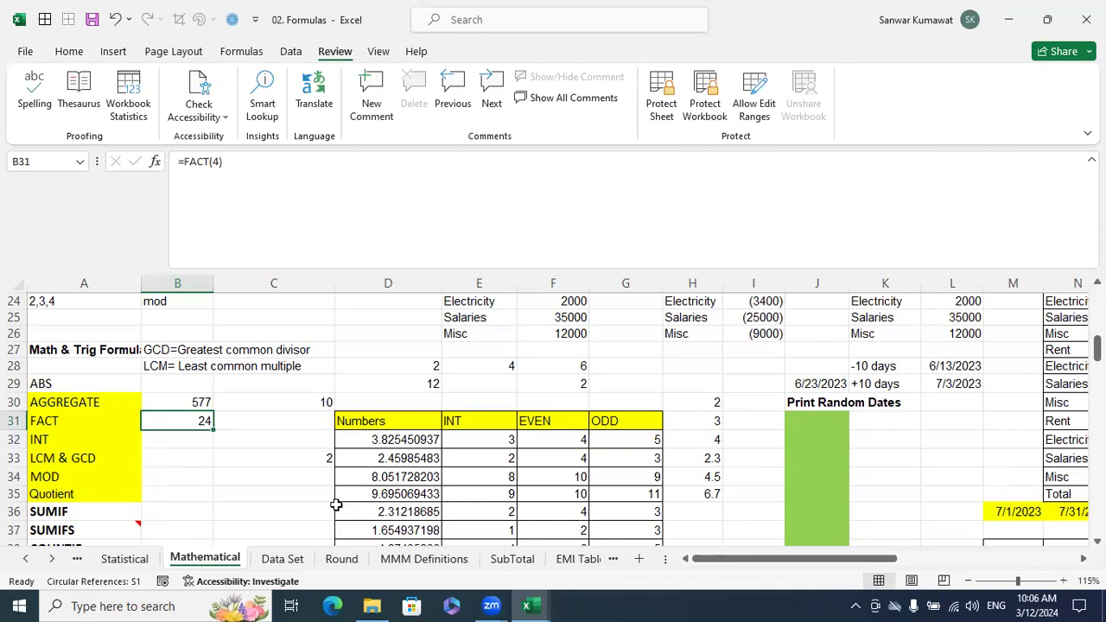
Step: Review the values in D32:D38 and clear the existing results from the INT column, E32:E39
click(292, 498)
scroll(666, 400, down, 2)
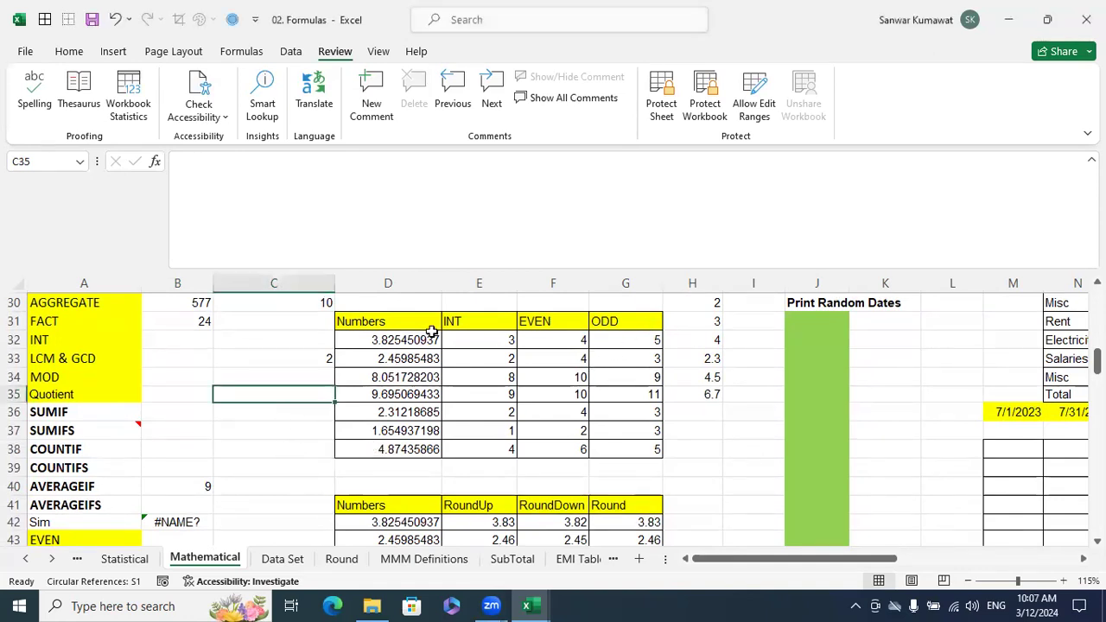
drag(413, 341, 391, 449)
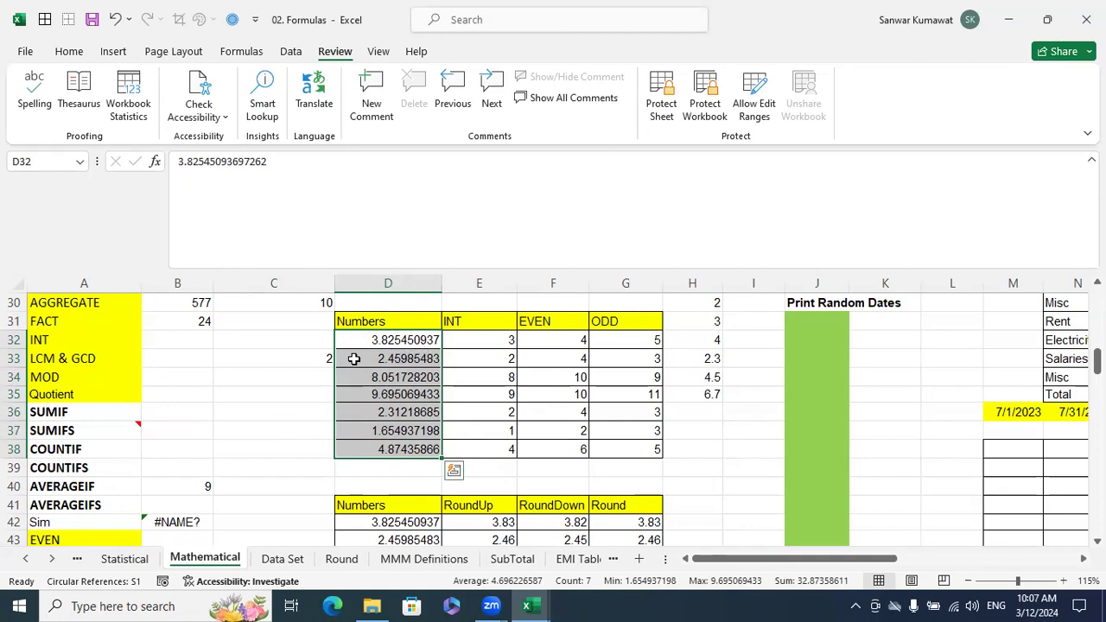
drag(507, 469, 501, 344)
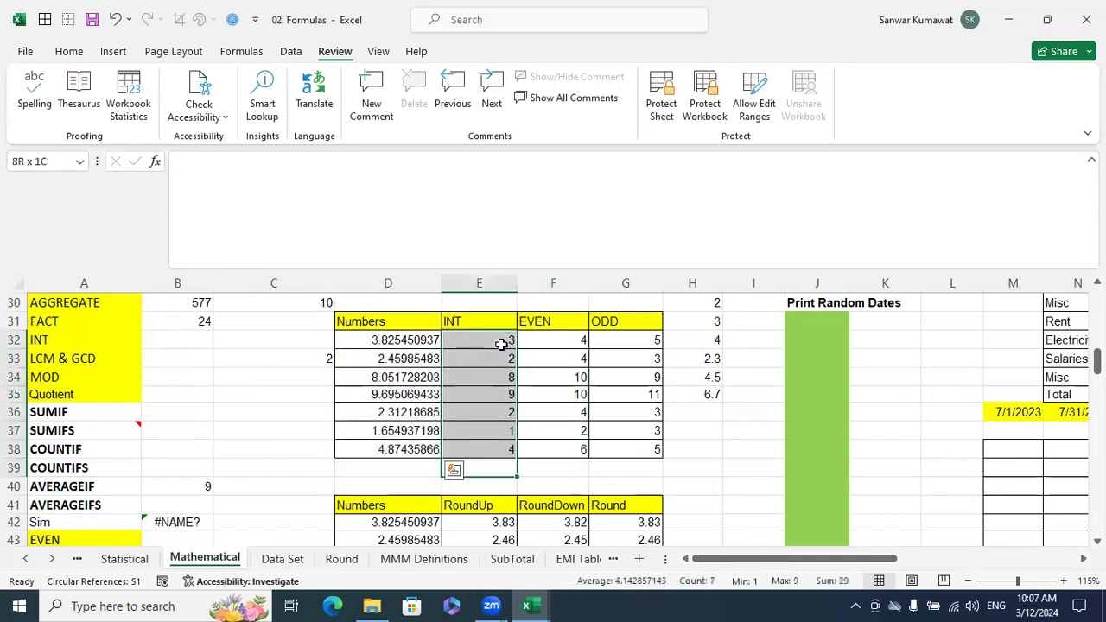
key(Delete)
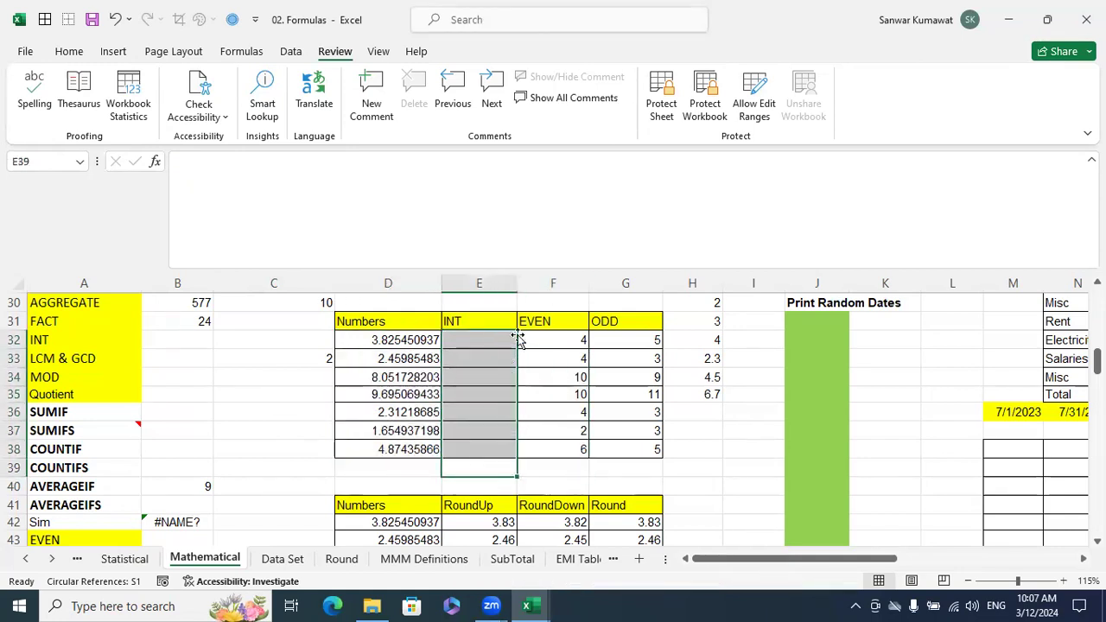
Step: Enter =INT(D32) in E32 and fill the formula down to E38
click(494, 339)
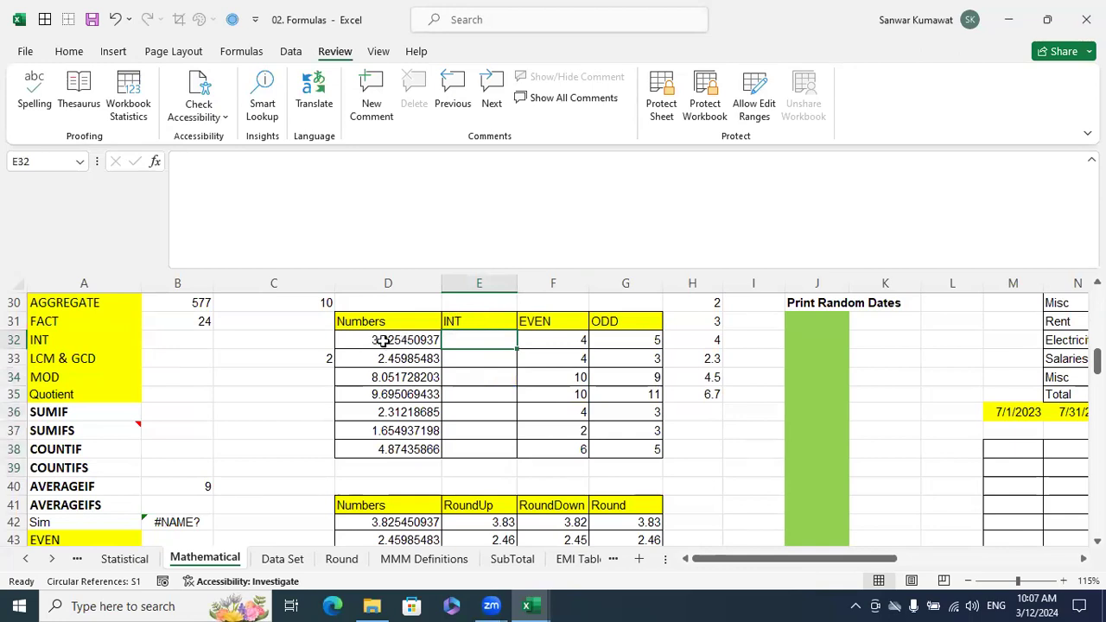
text(=INT()
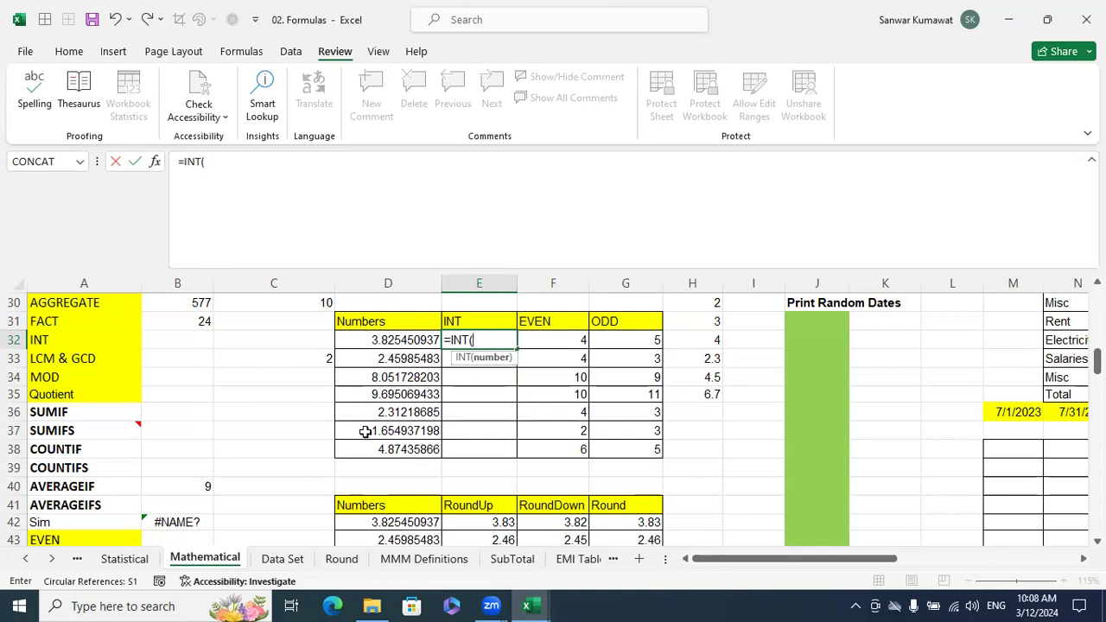
click(394, 344)
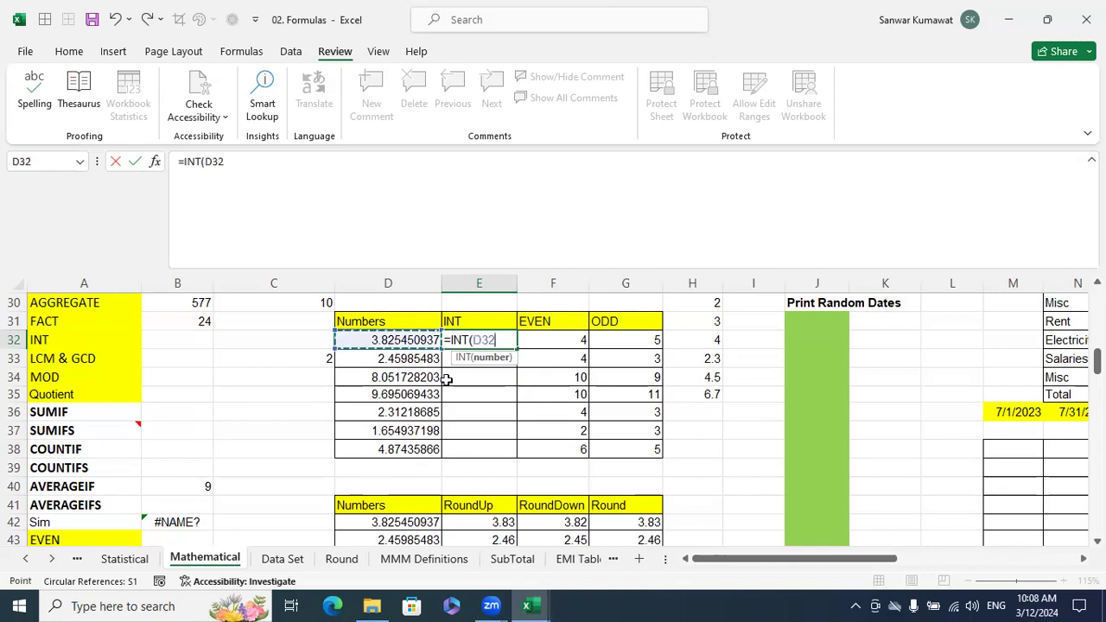
key(Return)
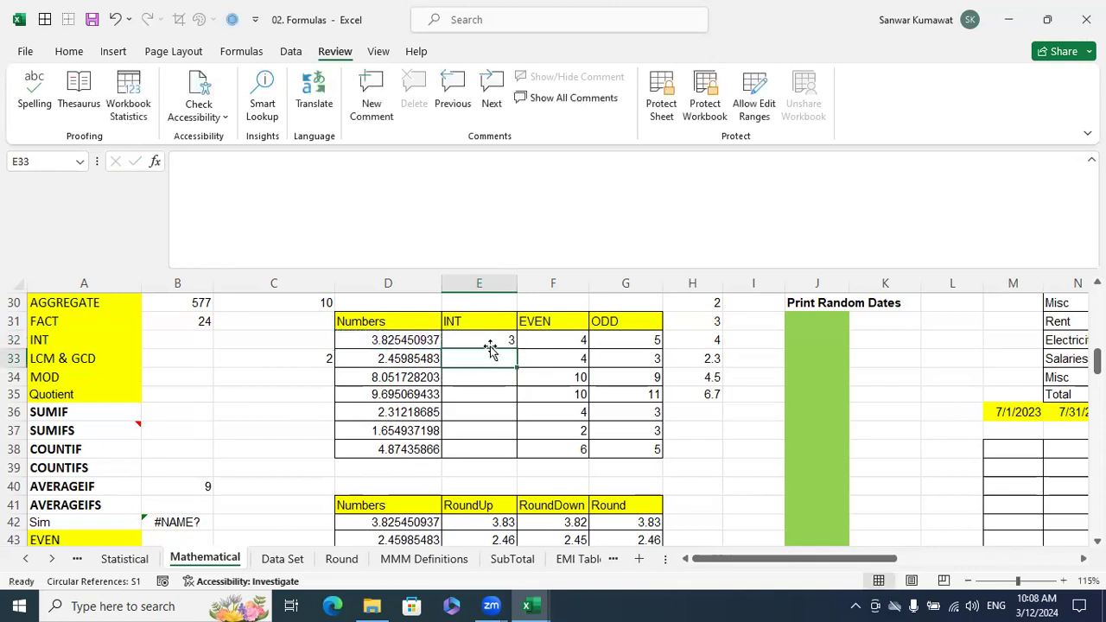
click(509, 345)
drag(516, 349, 503, 450)
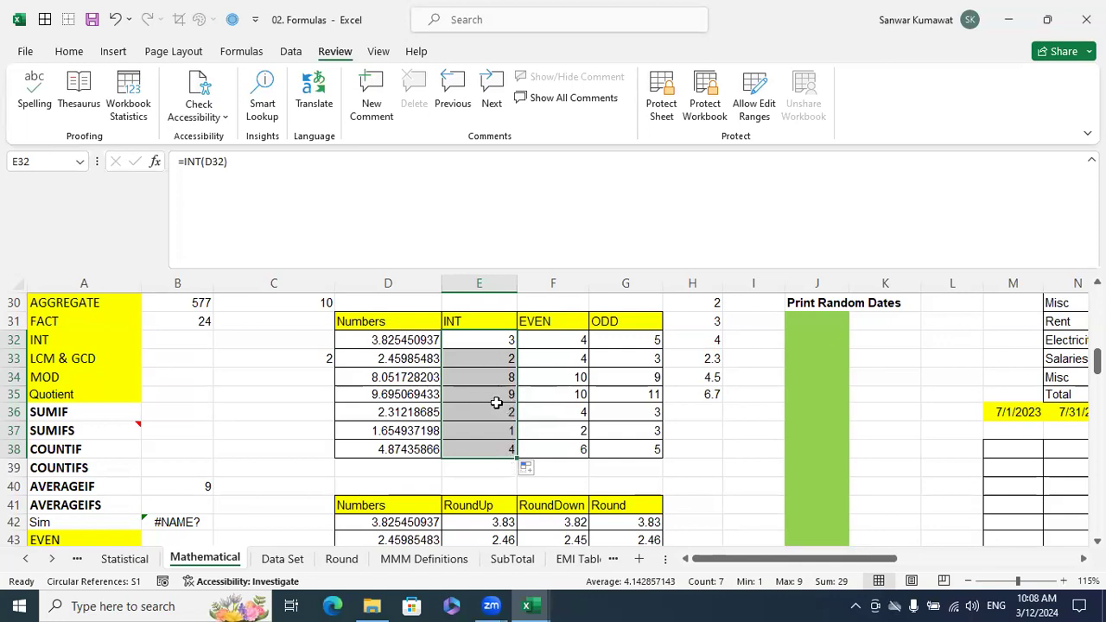
Step: Clear the existing results from the EVEN and ODD columns, F32:G38
drag(671, 465, 625, 430)
drag(584, 397, 577, 363)
click(645, 452)
drag(646, 452, 573, 345)
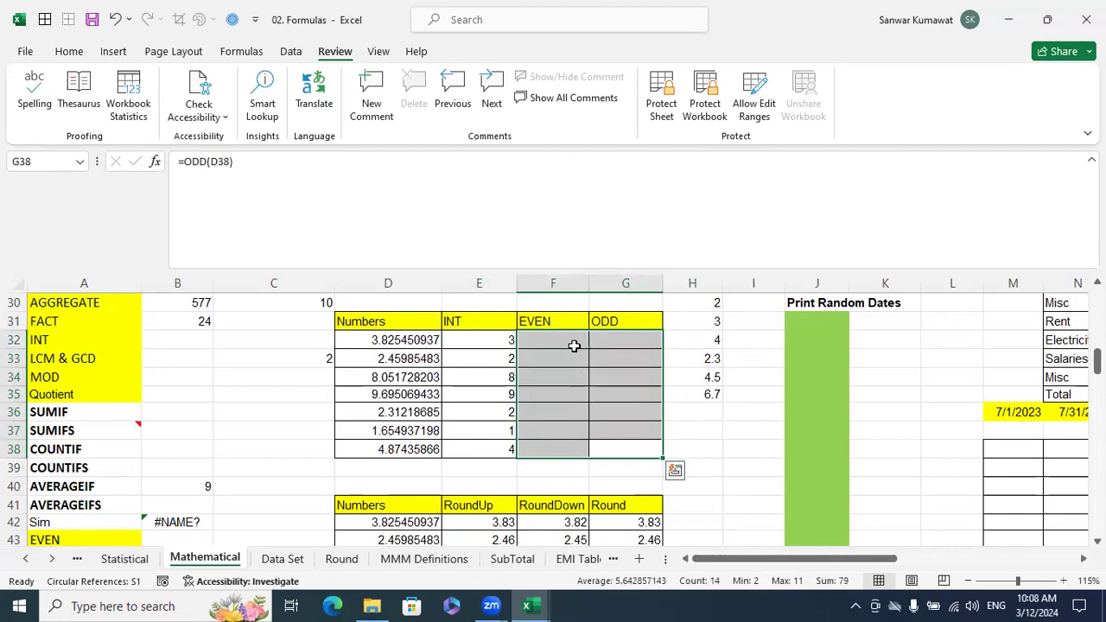
key(Delete)
Step: Enter =EVEN(D32) in F32, the first result cell of the EVEN column
click(573, 346)
text(=)
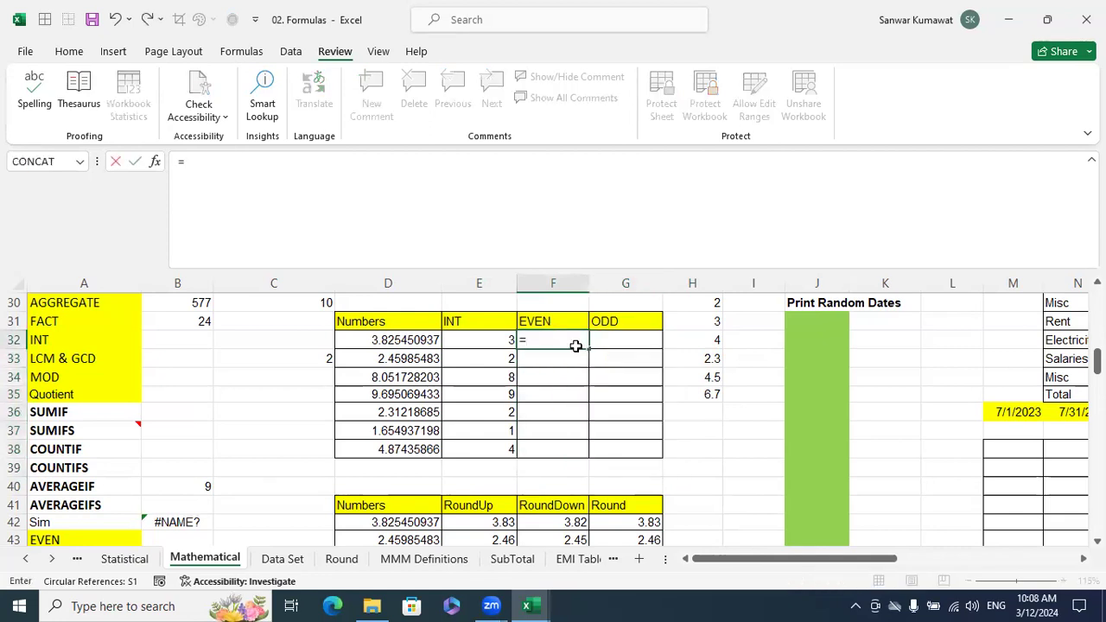
text(even)
key(Tab)
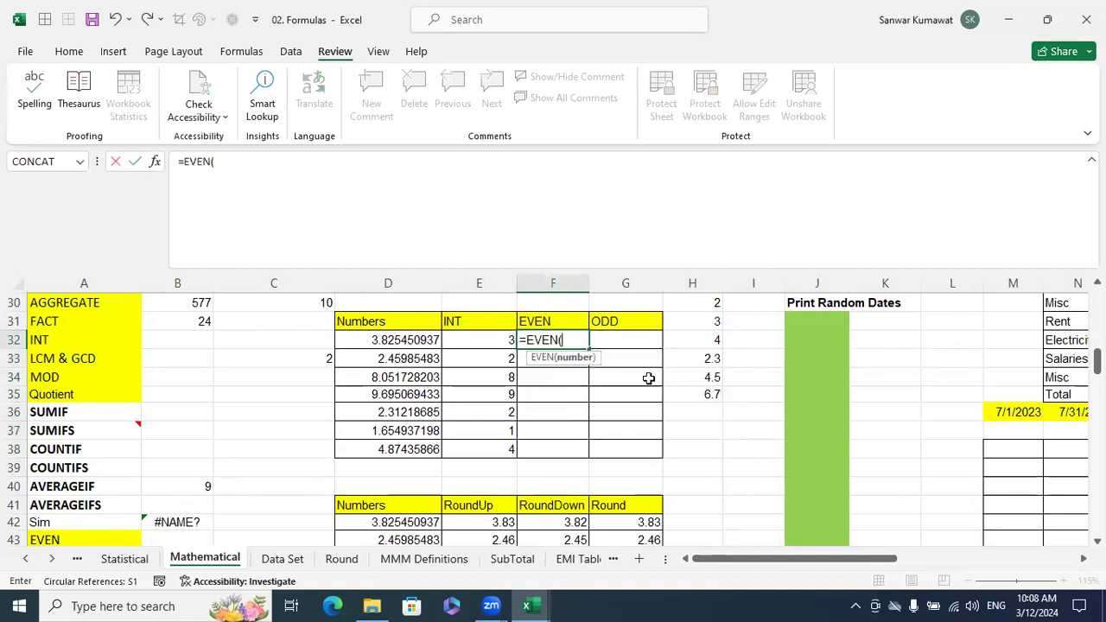
click(414, 341)
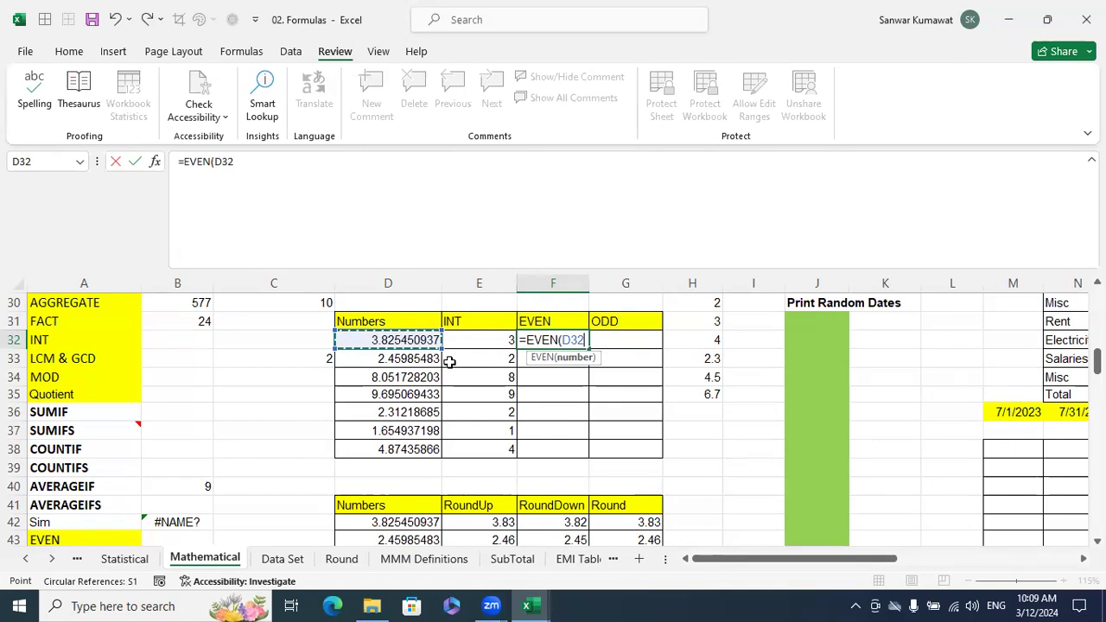
text())
key(Return)
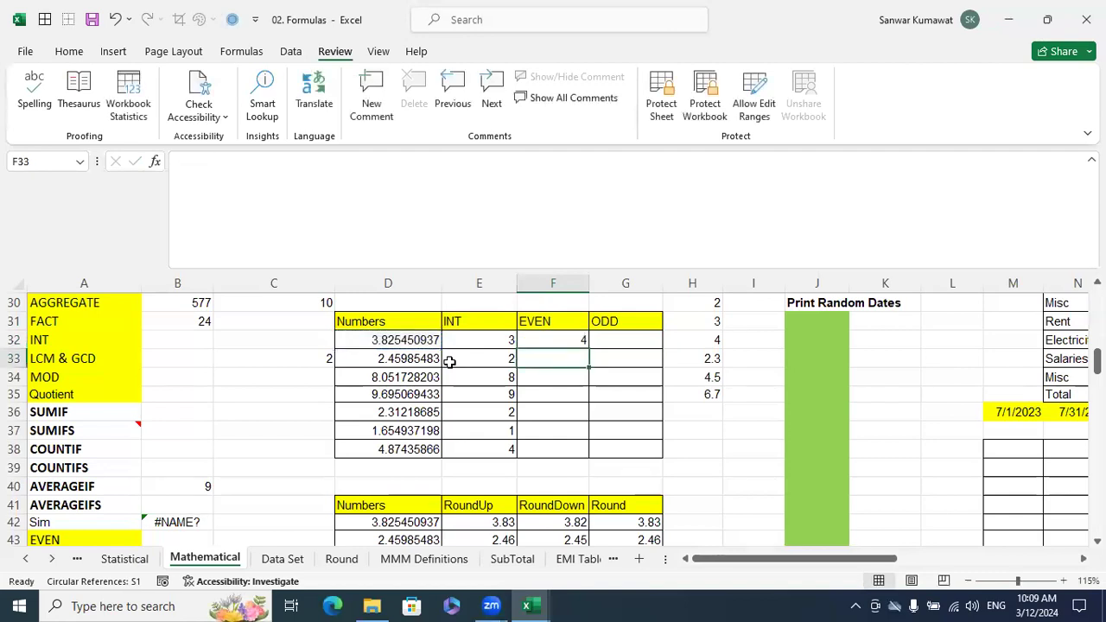
Step: Fill the EVEN formula down from F32 to F33 and compare the results with the source numbers in D32:D33
key(Up)
key(shift+Down)
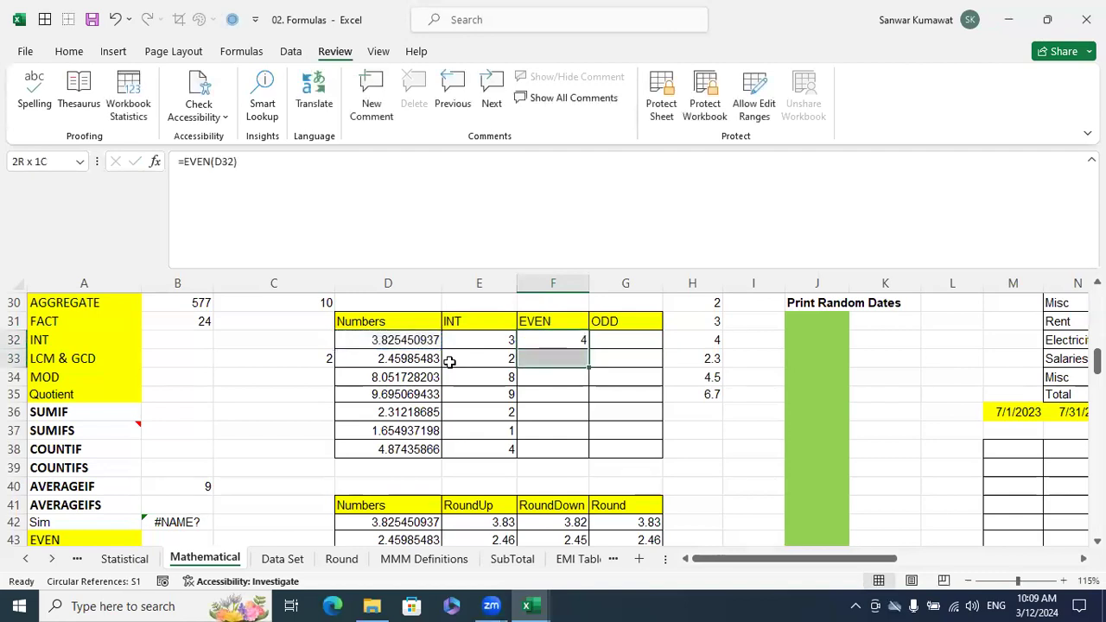
key(ctrl+d)
key(Down)
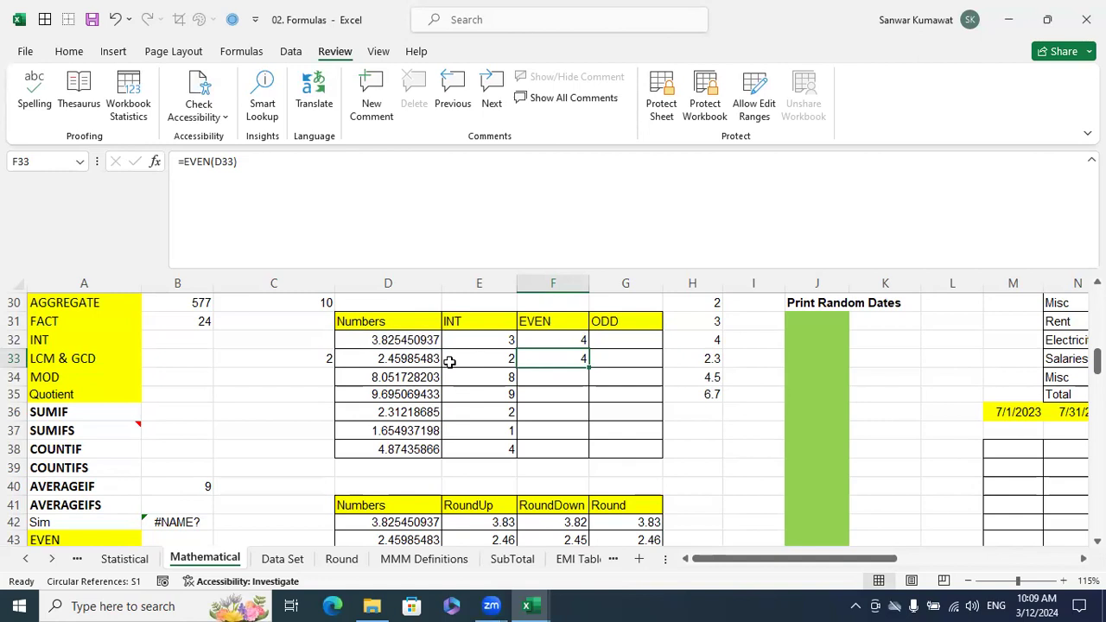
key(Left)
key(Left)
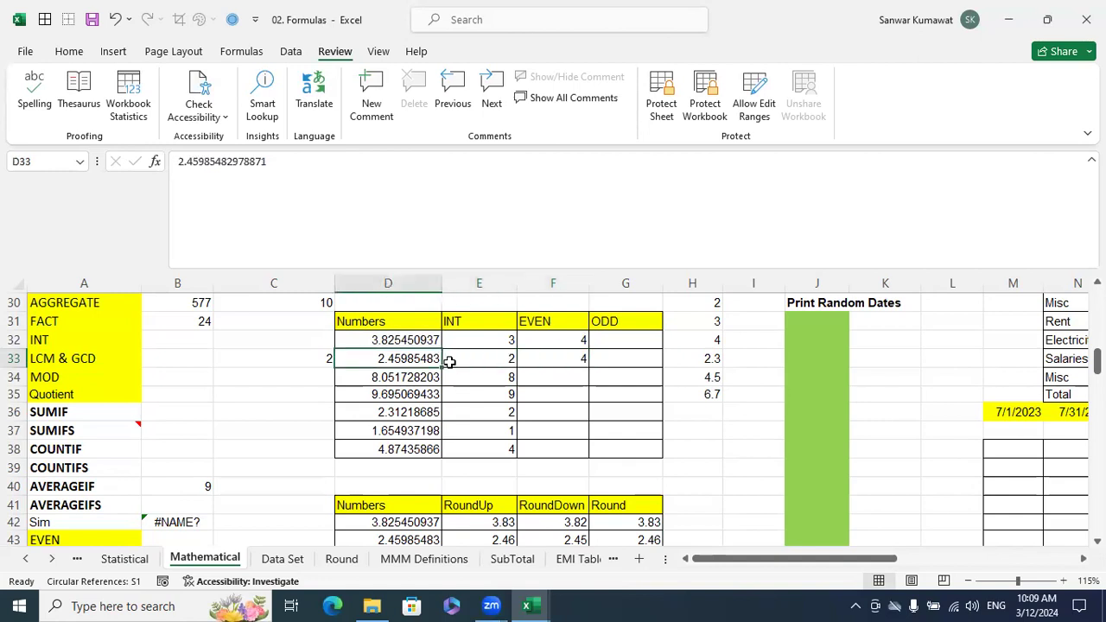
key(Up)
key(Down)
key(Up)
key(Down)
Step: Continue the EVEN formula row by row through F34:F38, each referring to the number in column D
click(579, 380)
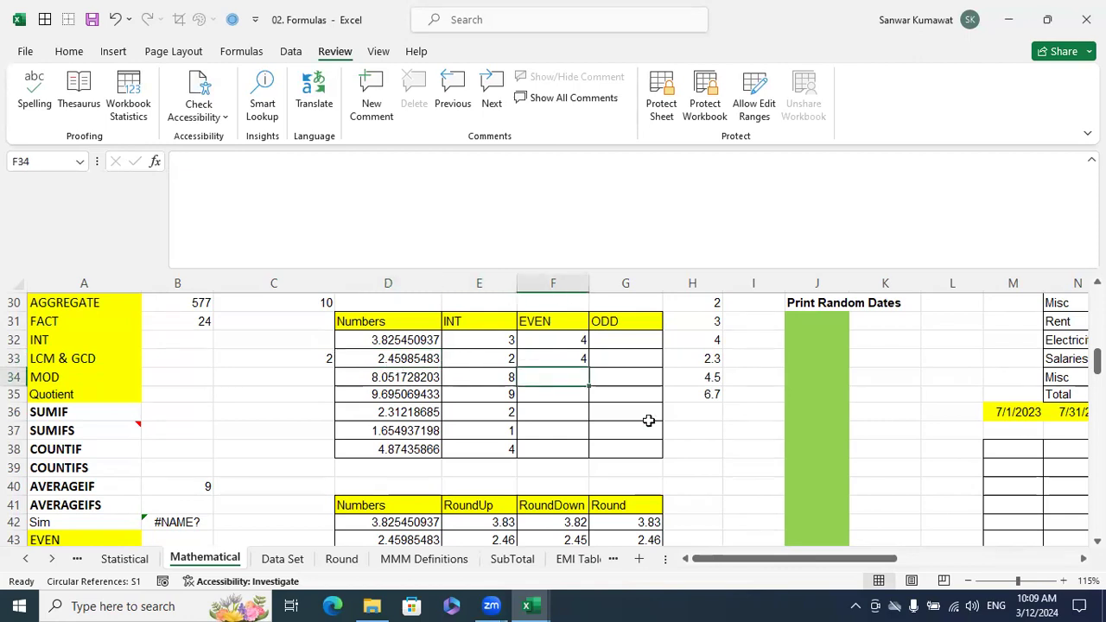
text(10)
key(Return)
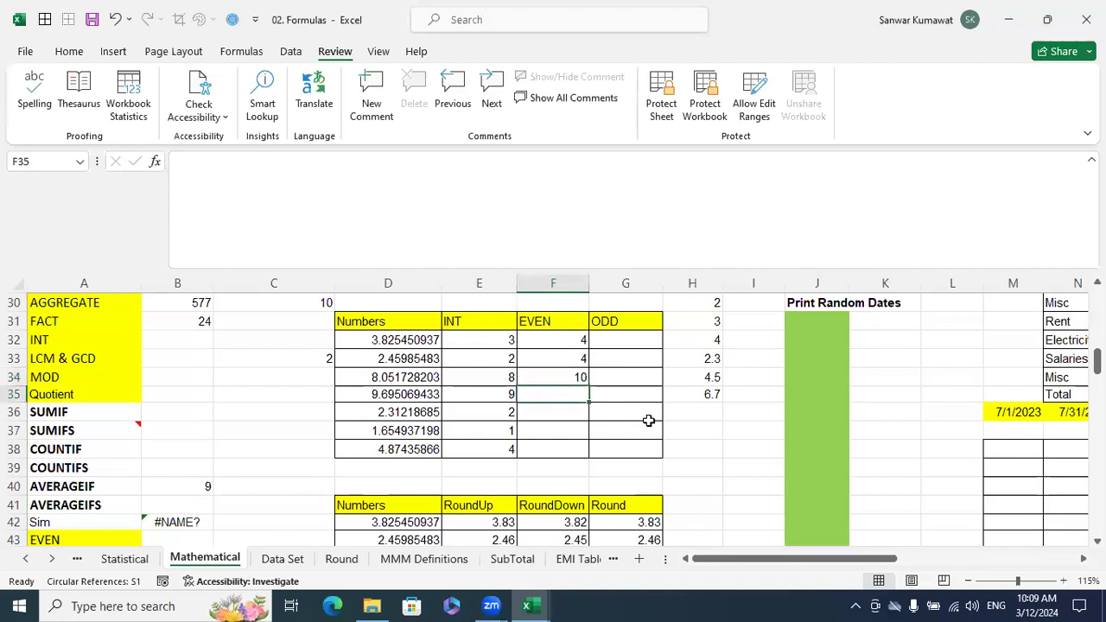
text(10)
key(Return)
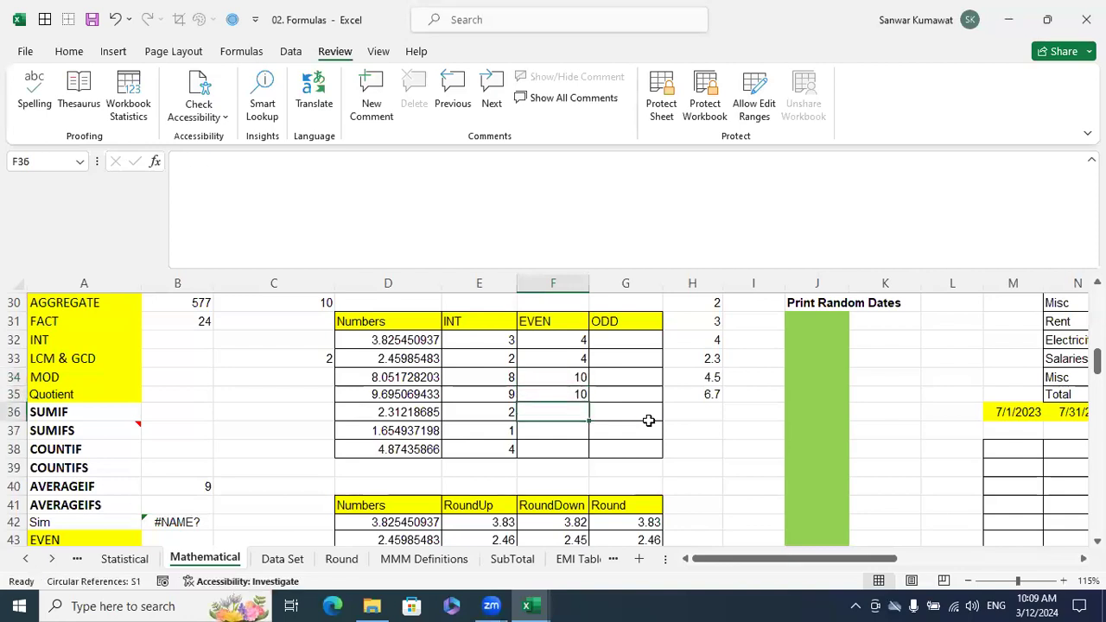
text(4)
key(Return)
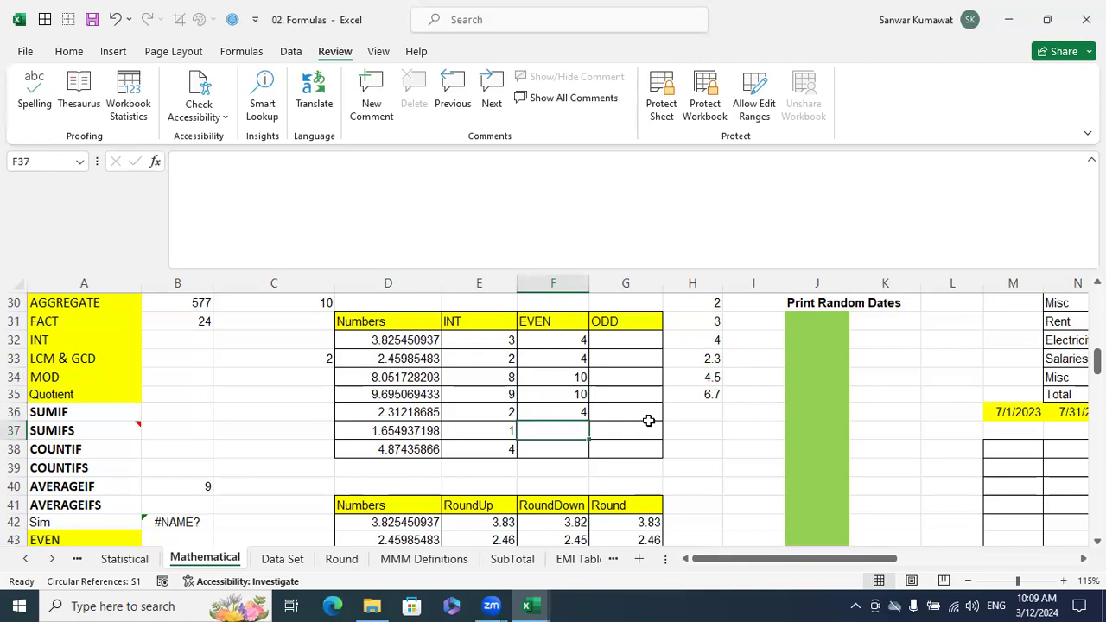
text(2)
key(Return)
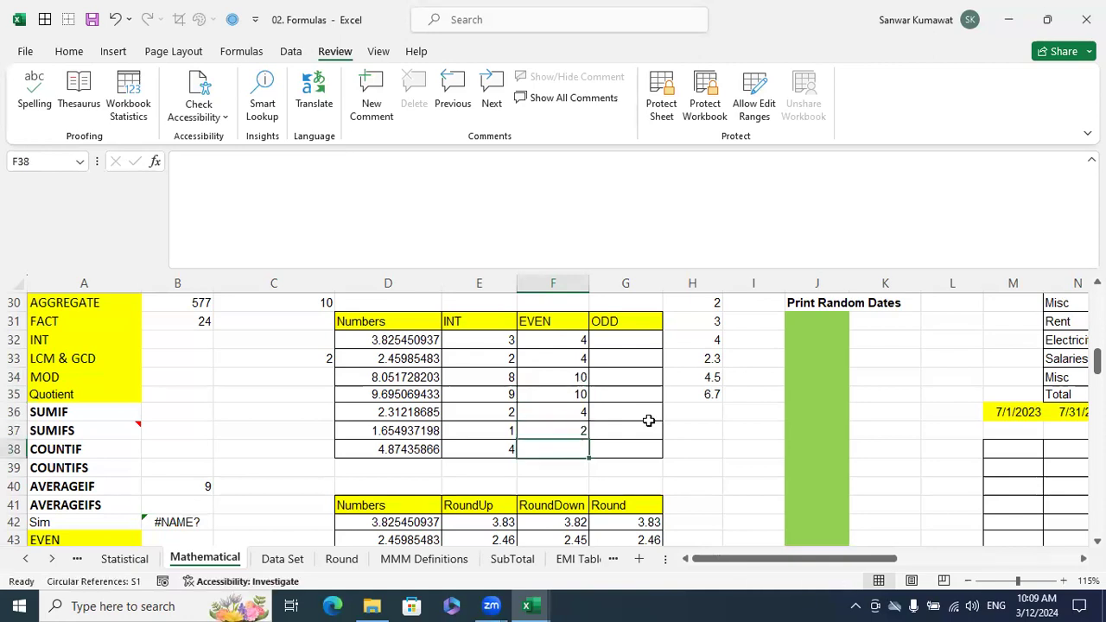
key(ctrl+d)
Step: Enter =ODD(D32) in G32, the first result cell of the ODD column
key(Up)
key(Up)
key(Up)
key(Up)
key(Up)
key(Up)
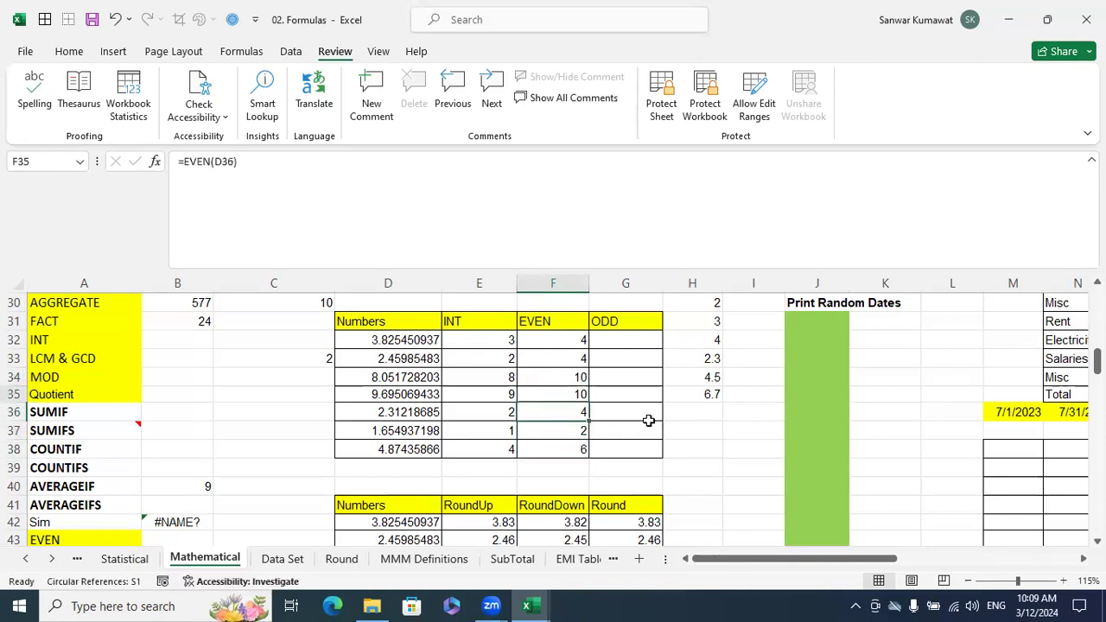
key(Right)
text(=odd)
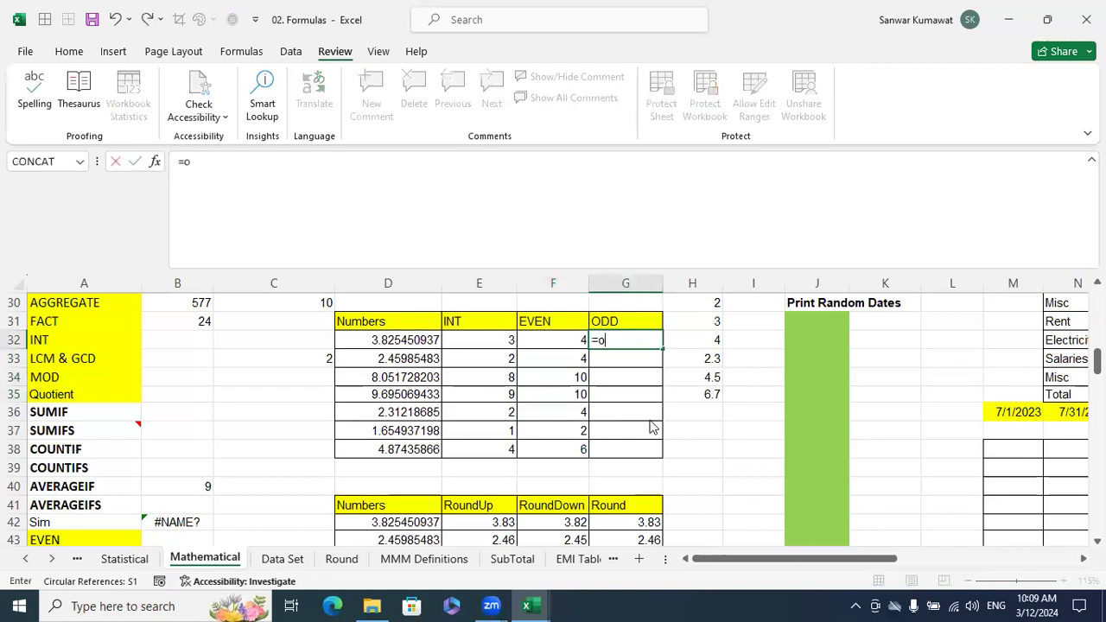
key(Tab)
key(Left)
key(Left)
key(Left)
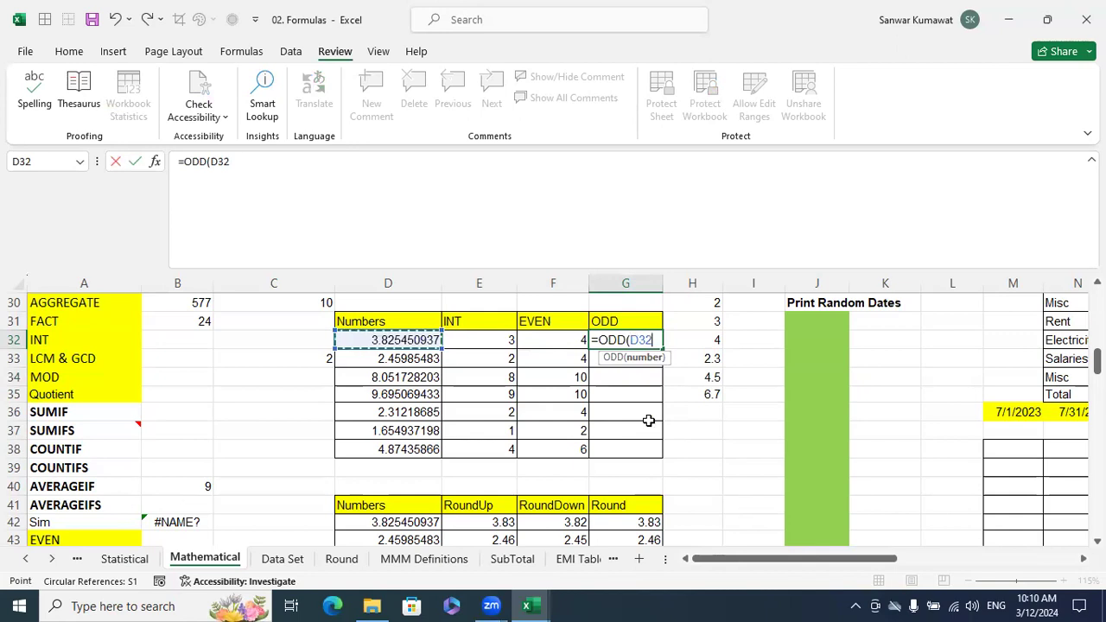
text())
key(Return)
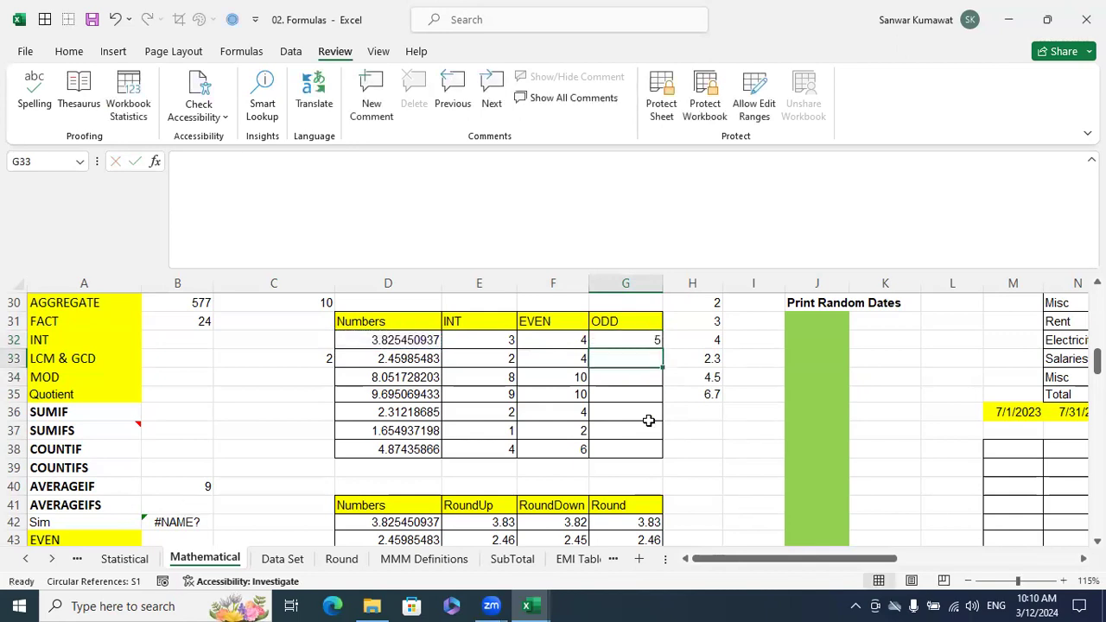
Step: Complete the ODD column by continuing the formula down G33:G38, from =ODD(D33) to =ODD(D38)
text(=ODD(D33))
key(Return)
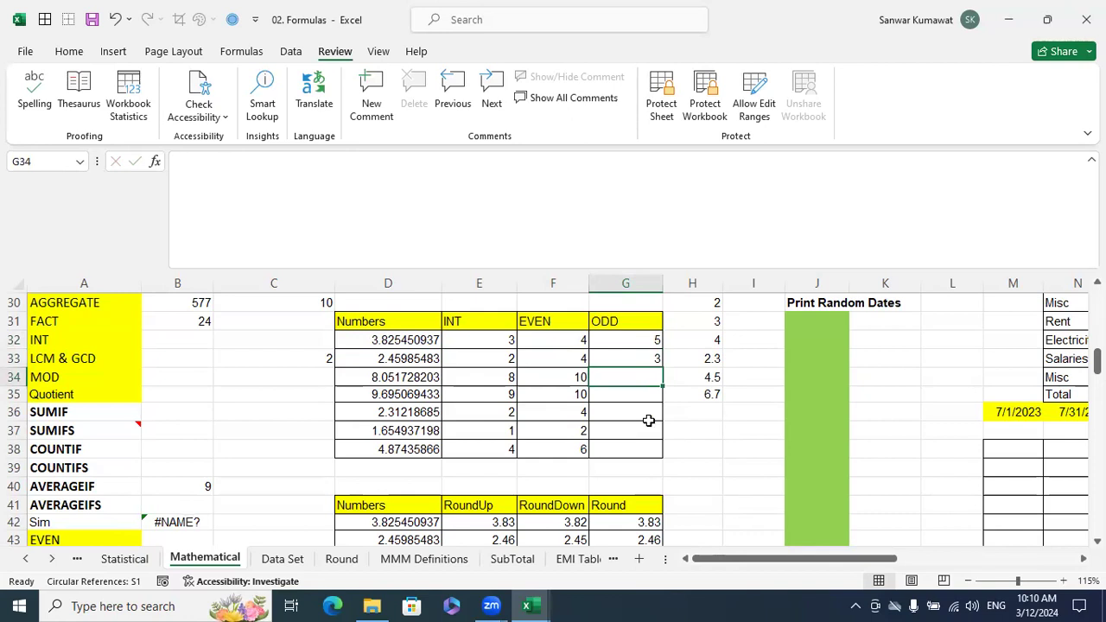
text(=ODD(D34))
key(Return)
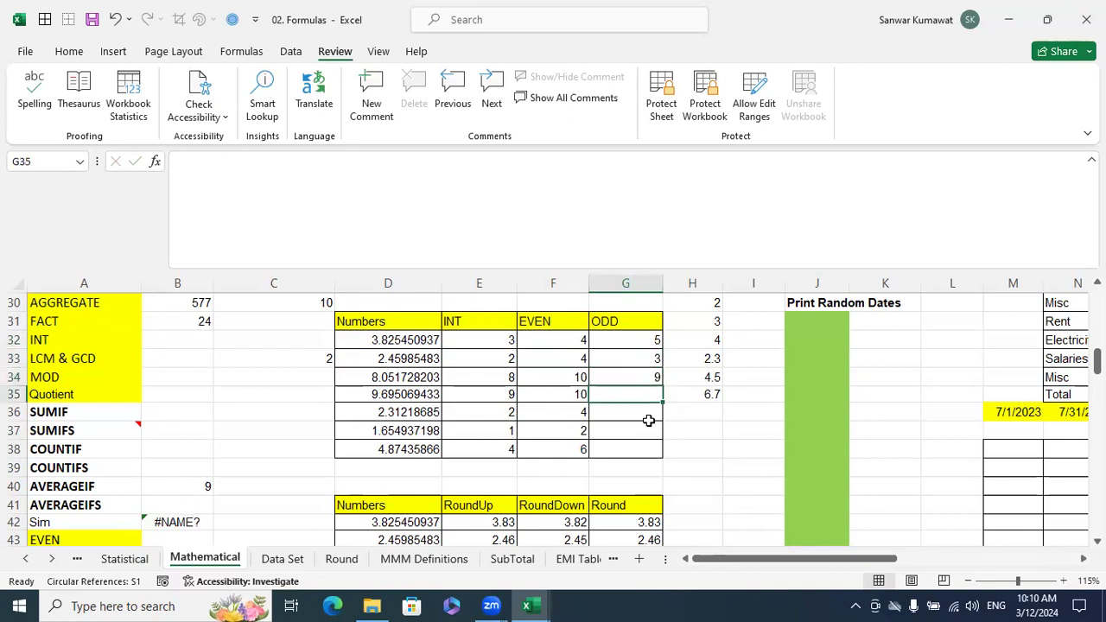
text(=ODD(D35))
key(Return)
text(=ODD(D36))
key(Return)
text(=ODD(D37))
key(Return)
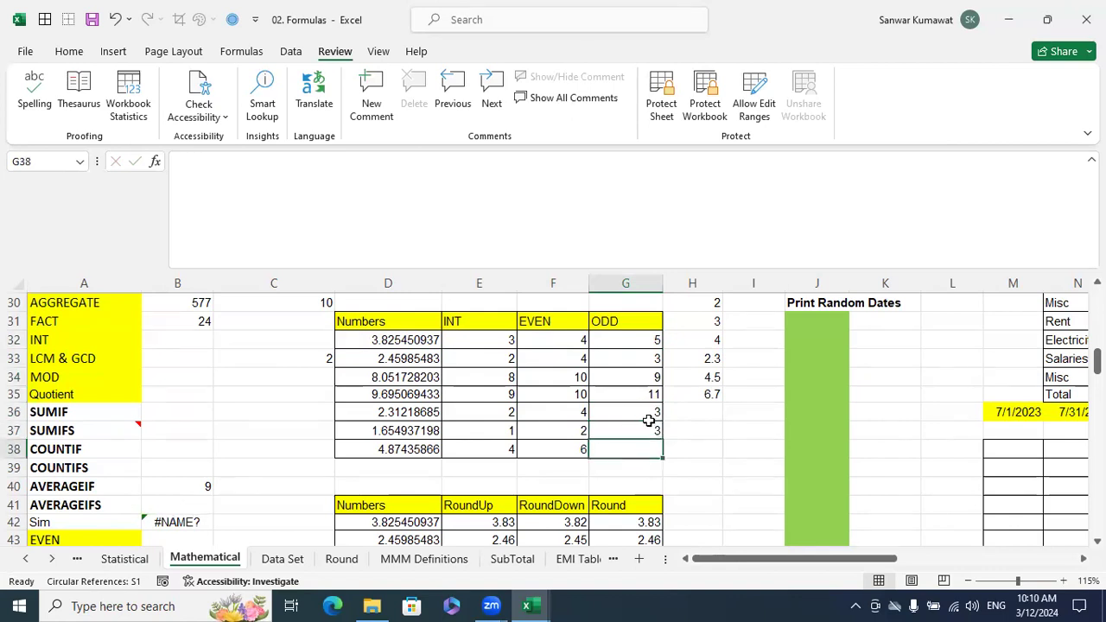
key(ctrl+d)
scroll(647, 421, down, 3)
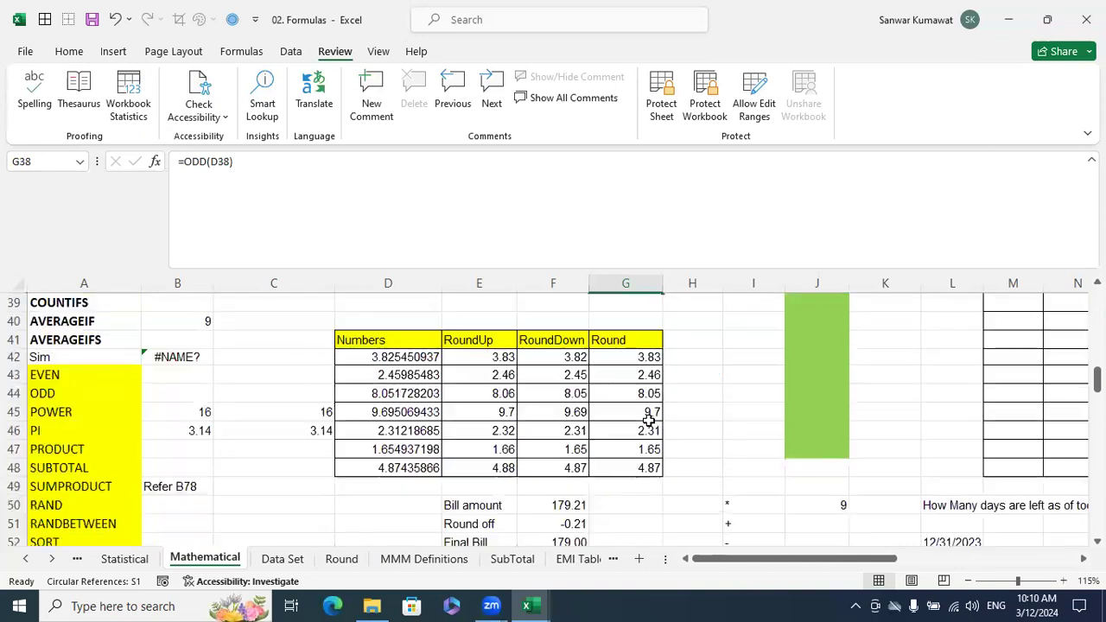
scroll(400, 421, up, 2)
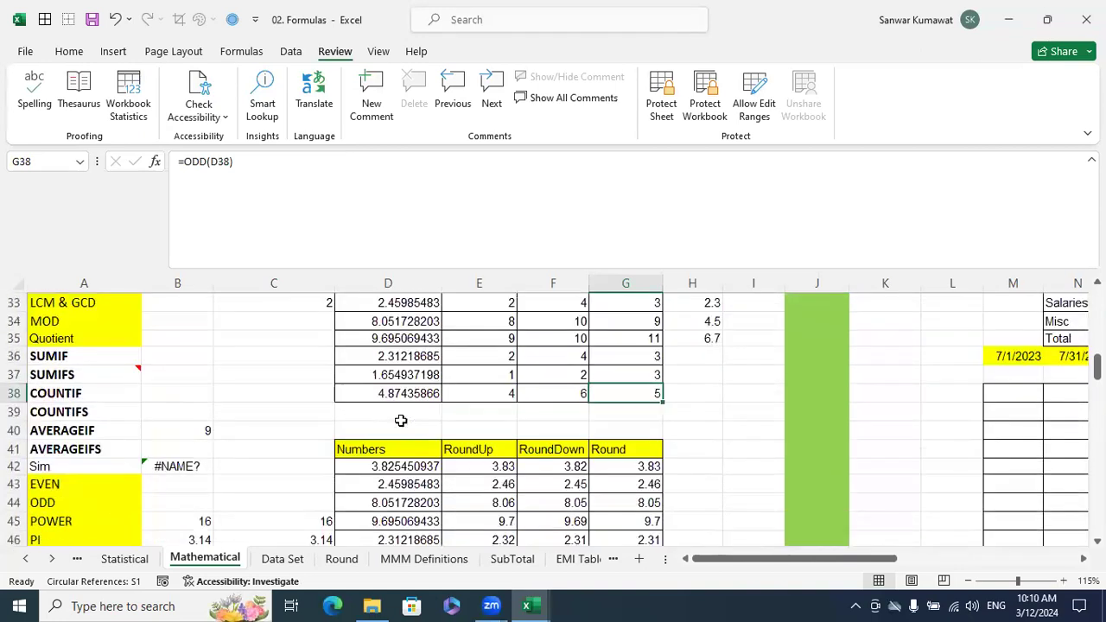
scroll(401, 421, up, 2)
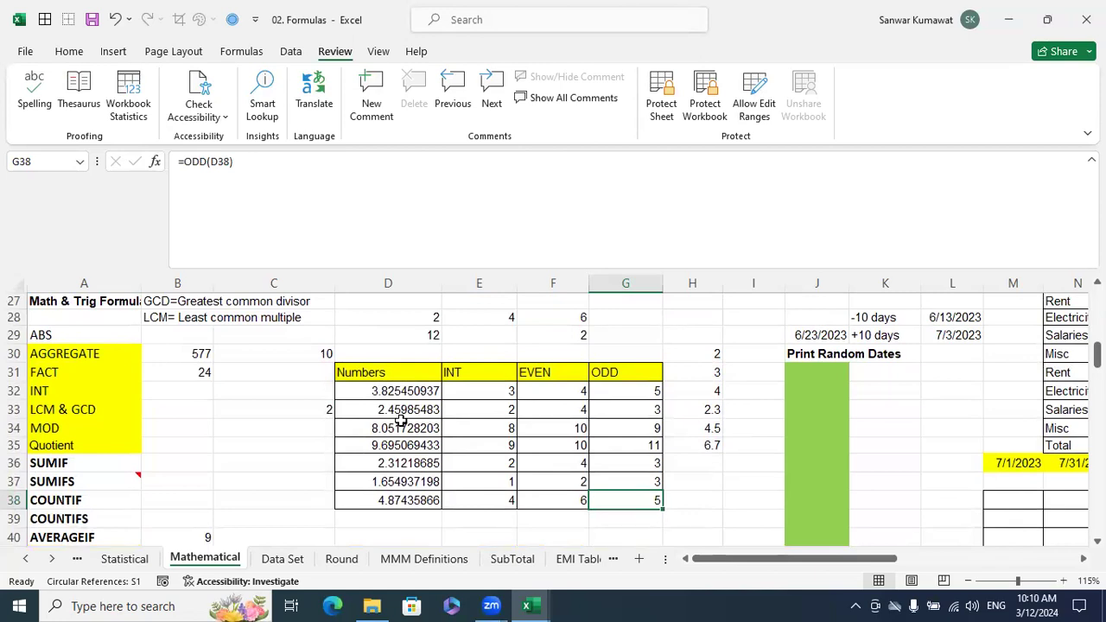
scroll(401, 421, up, 2)
scroll(195, 412, down, 2)
click(202, 408)
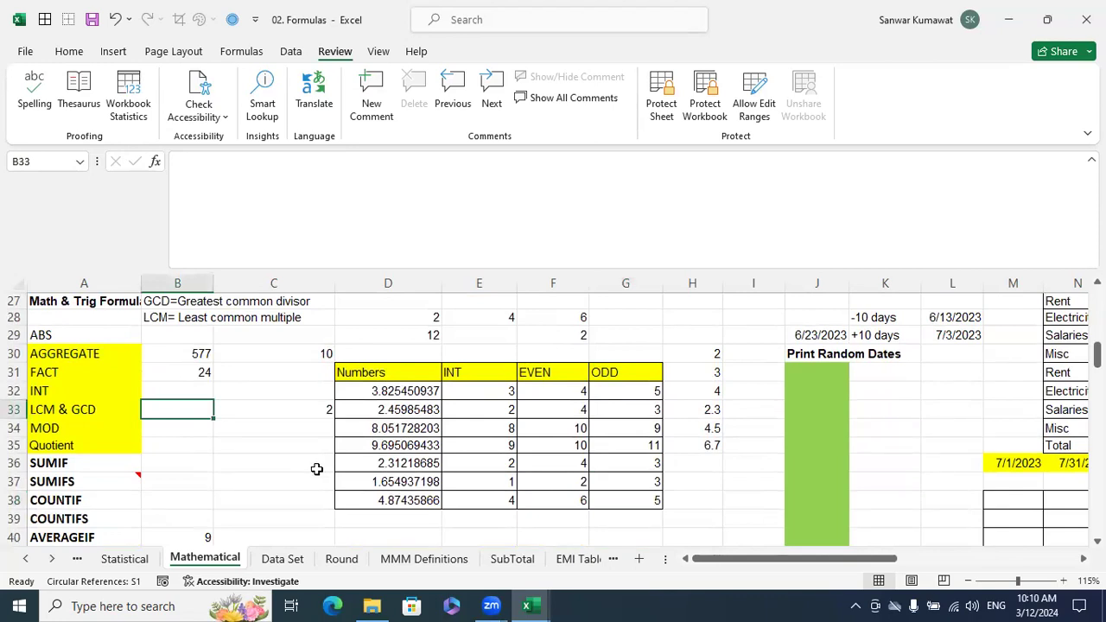
text(=lc)
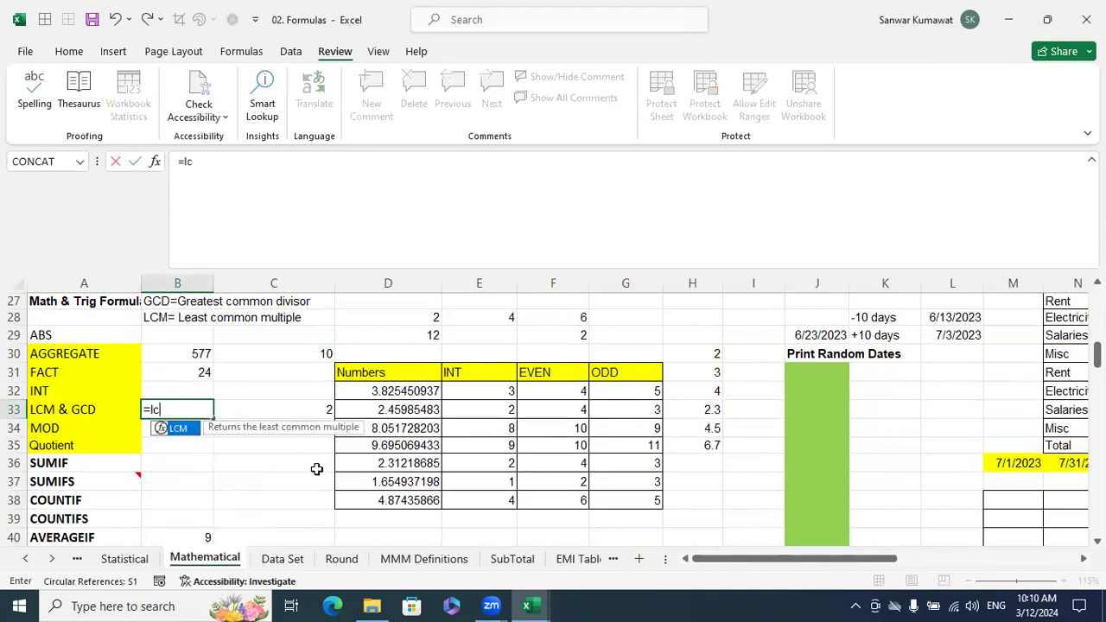
key(BackSpace)
key(BackSpace)
key(BackSpace)
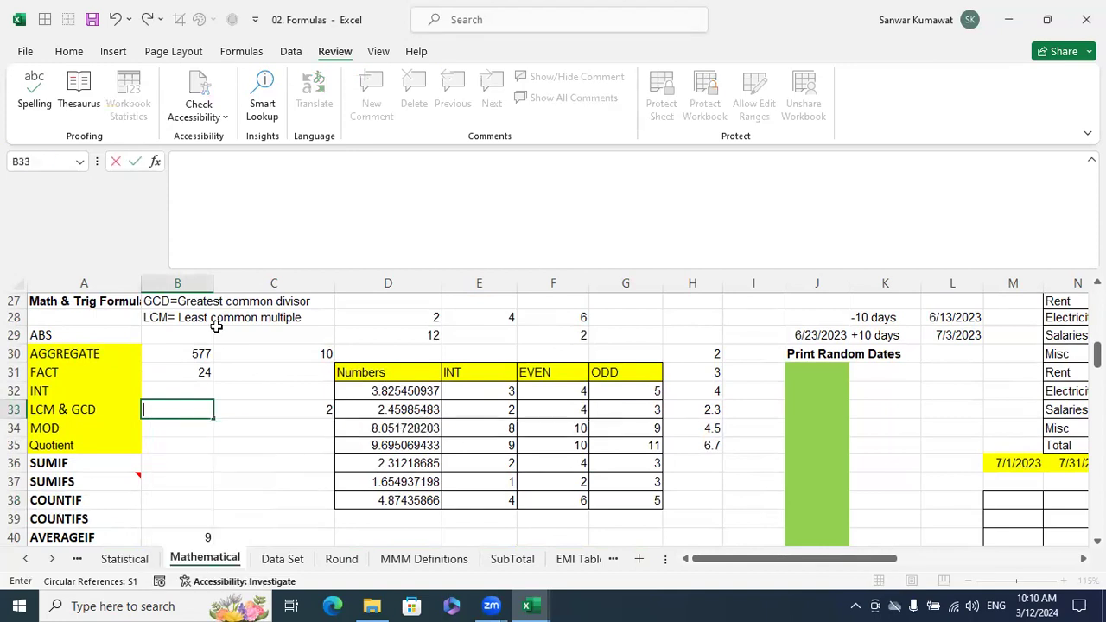
Step: Check the LCM definition in B28 and enter =LCM(2,3,4) in B33 beside the LCM & GCD label
drag(179, 324, 260, 317)
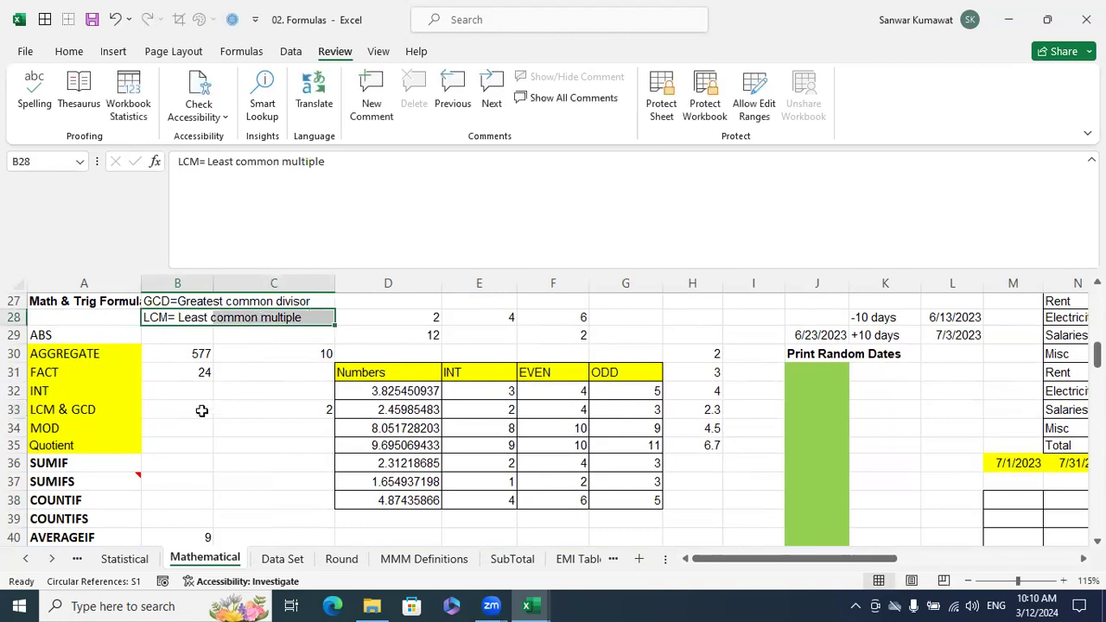
click(193, 411)
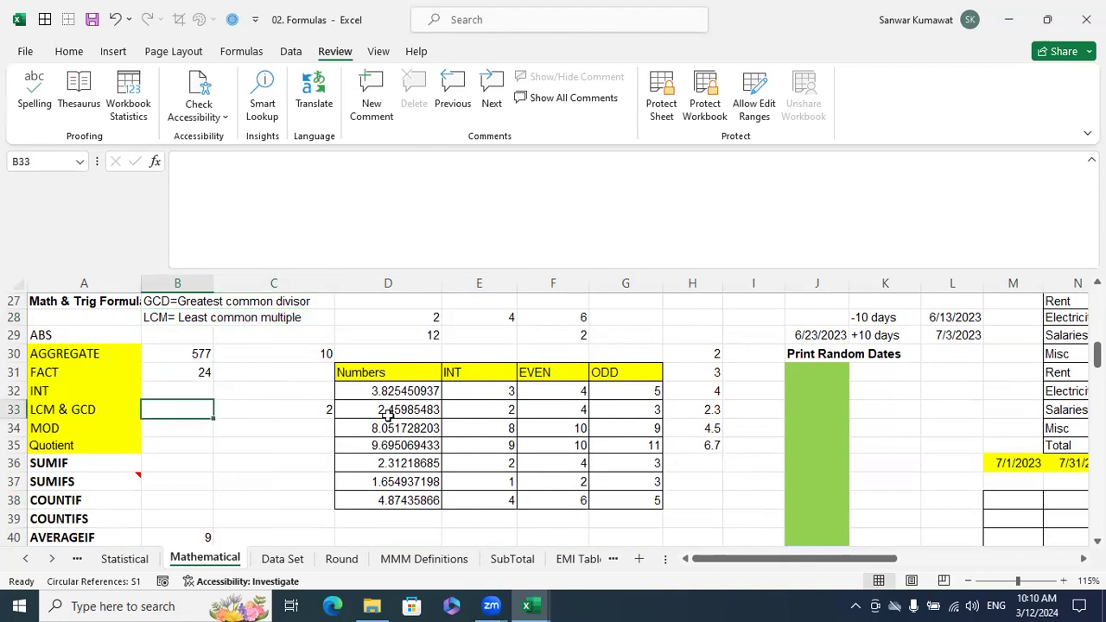
text(=)
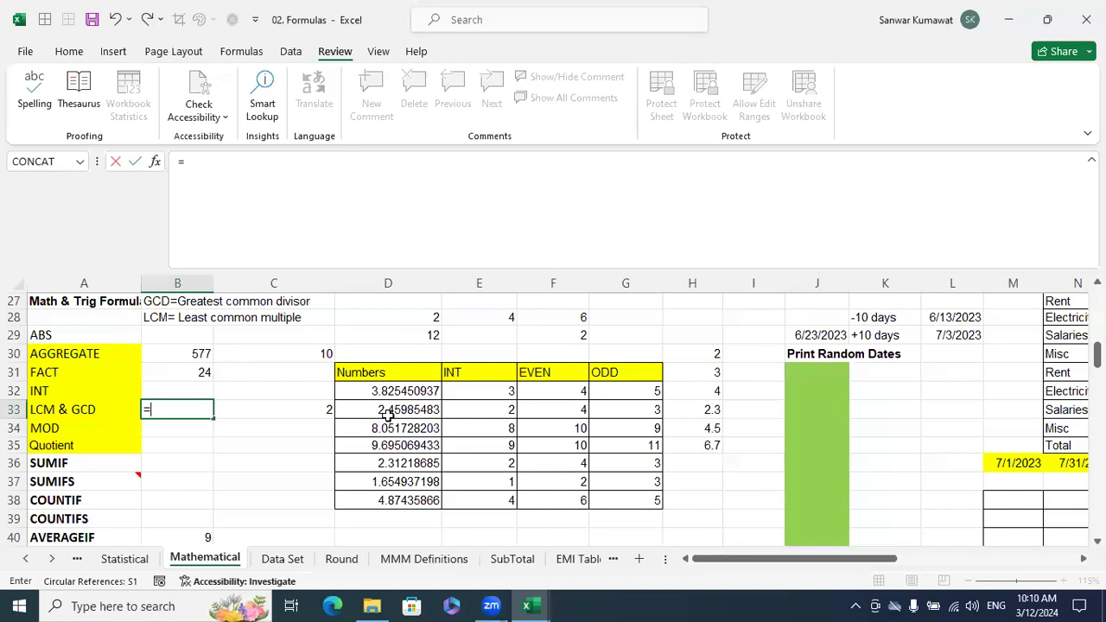
text(lcm)
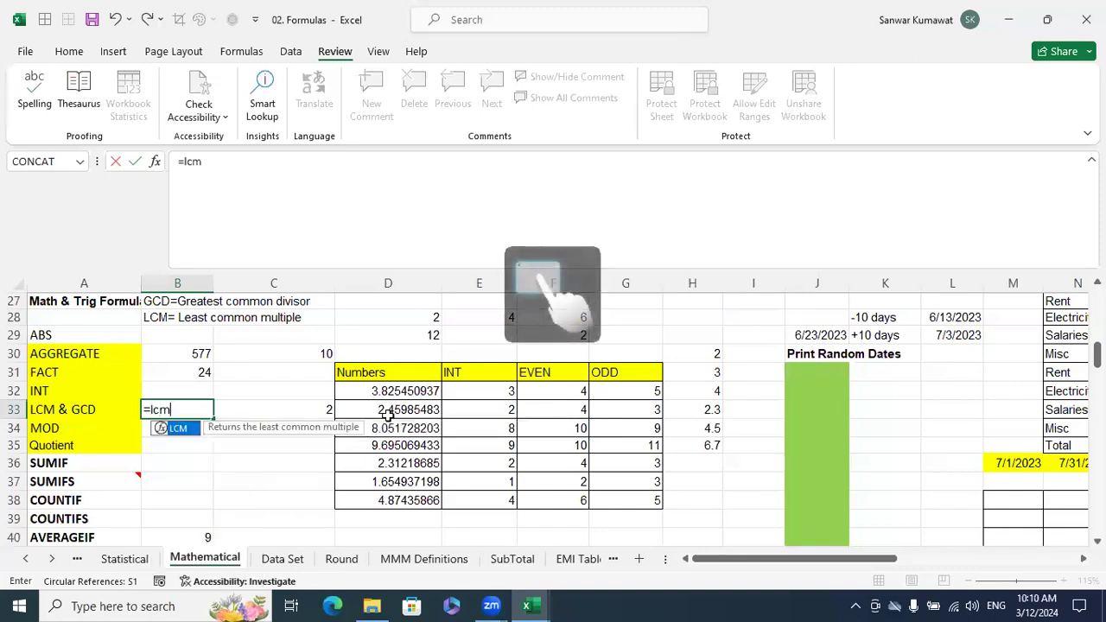
key(Tab)
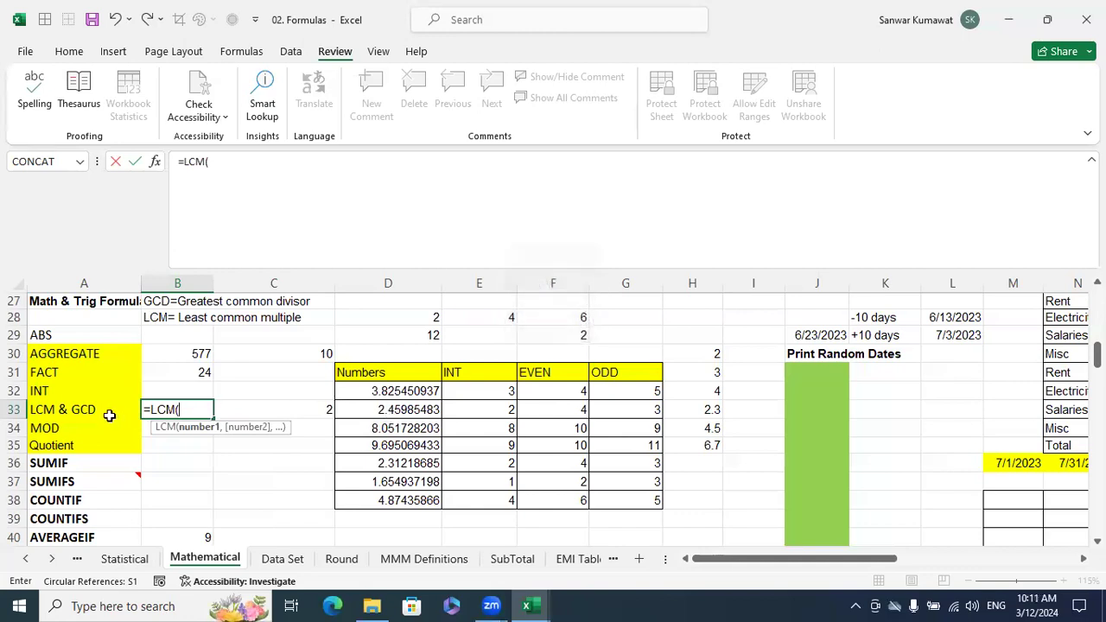
text(2,3)
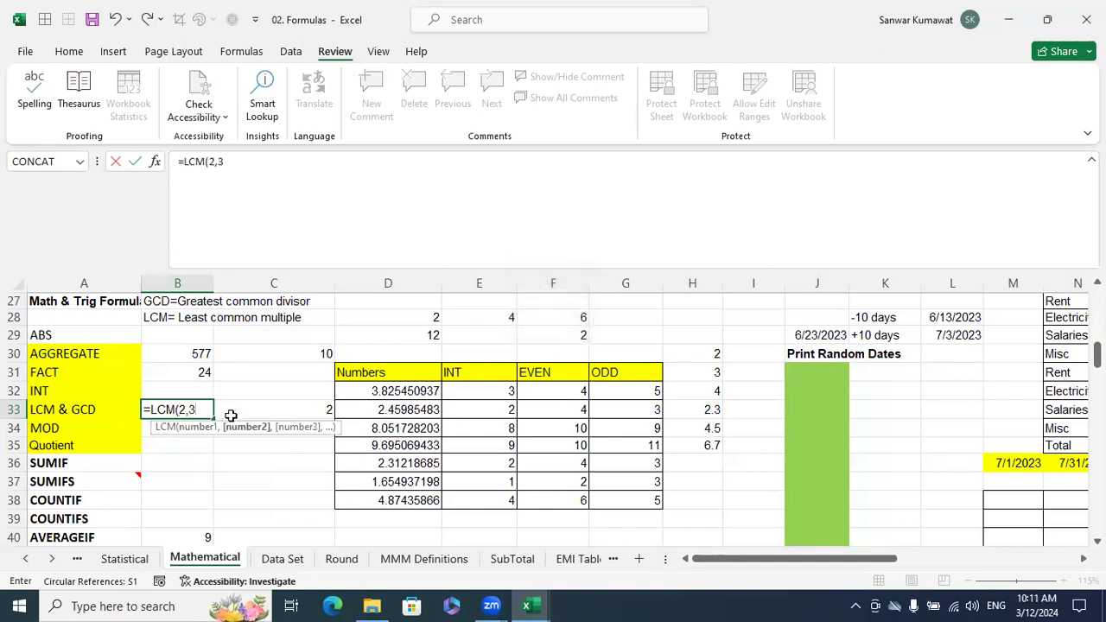
text(,4))
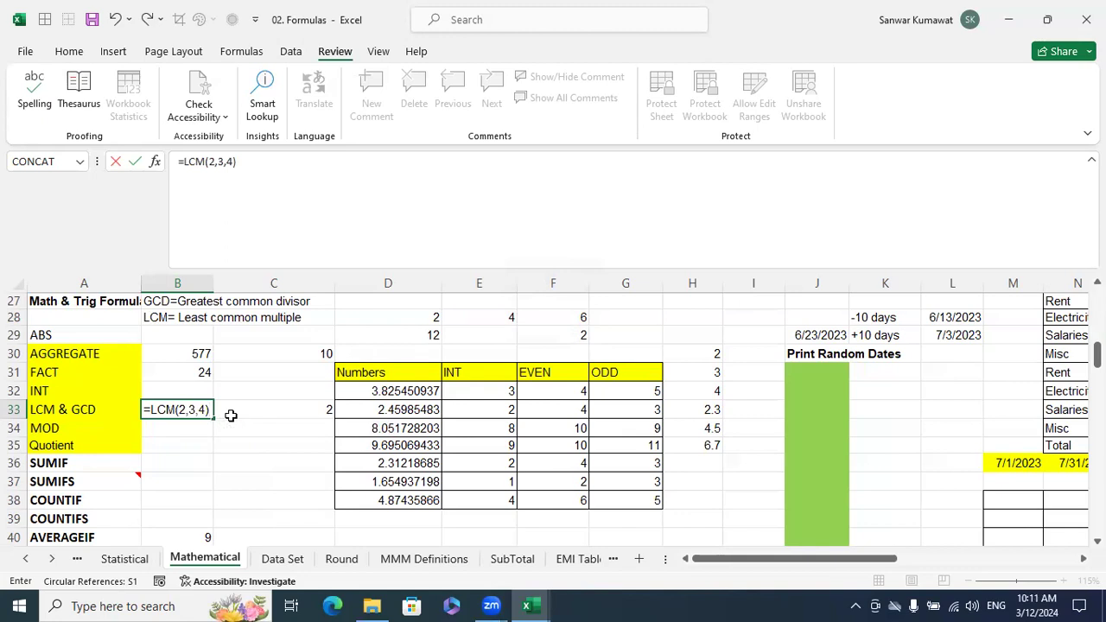
key(Return)
key(Up)
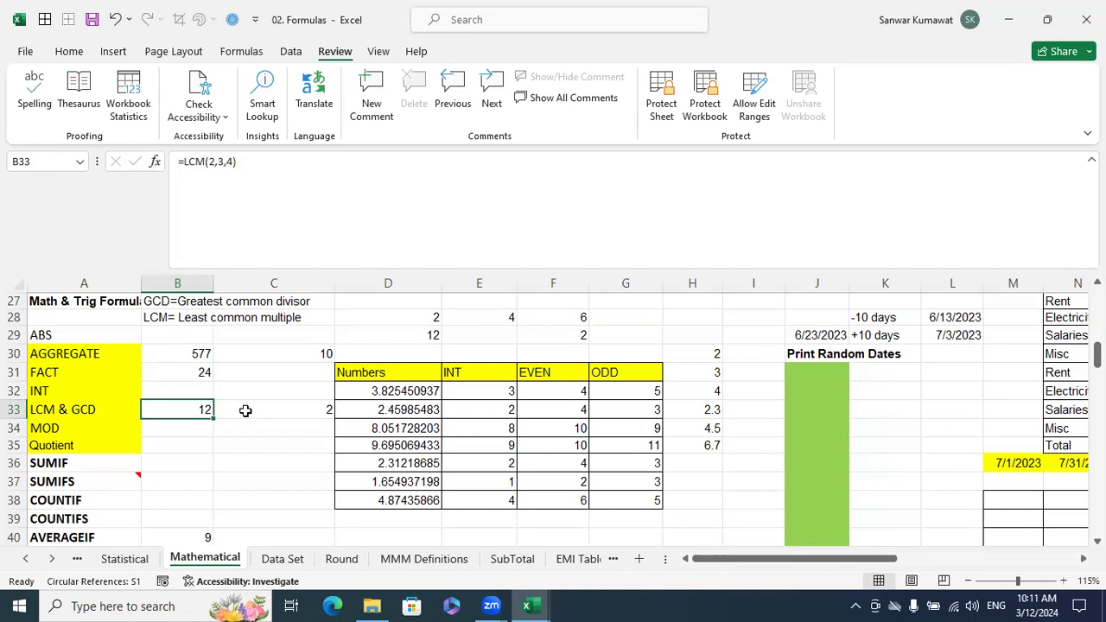
Step: Examine the existing GCD formula in C33
click(285, 463)
drag(286, 463, 296, 412)
click(296, 409)
click(296, 458)
click(299, 412)
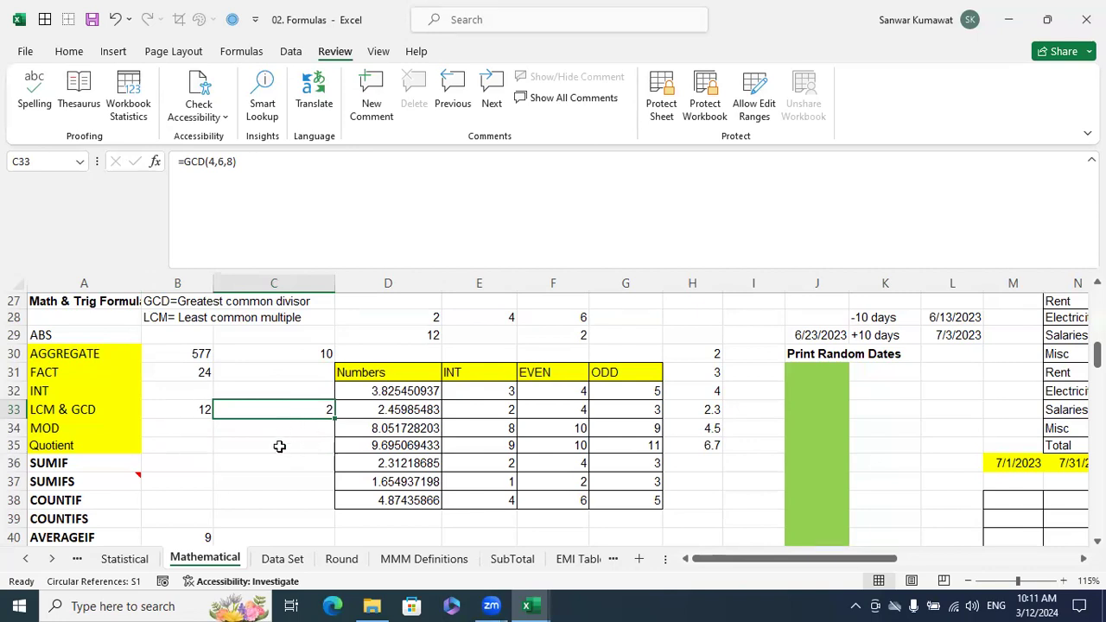
click(276, 445)
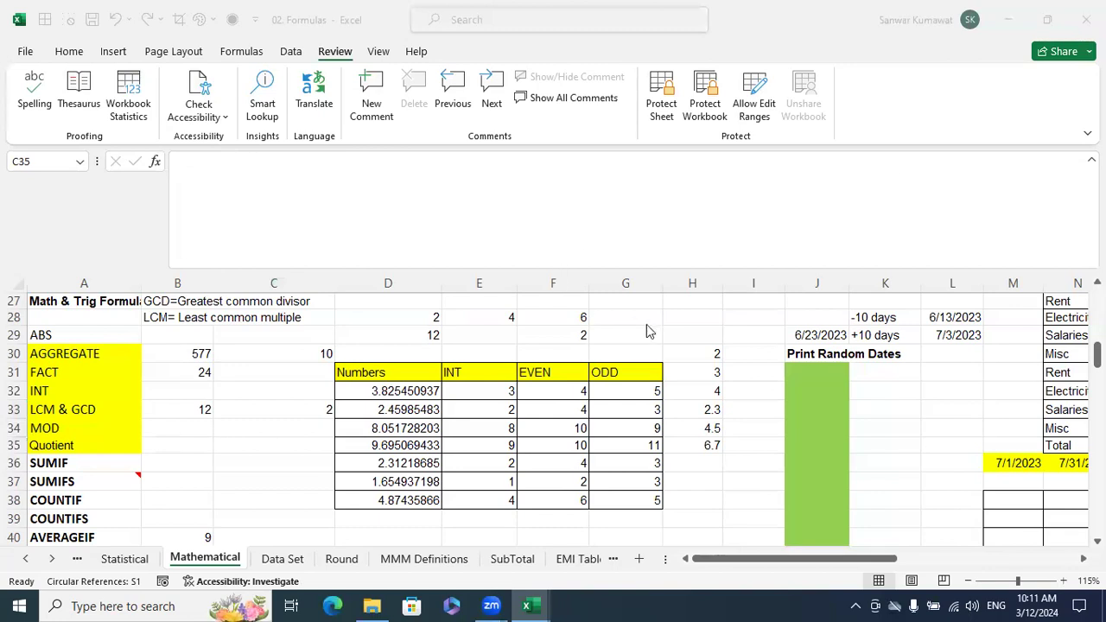
Step: Switch to Snipping Tool, snip a blank area of cells near the MOD and Quotient example, and enlarge the snip window for drawing
drag(920, 558, 1042, 530)
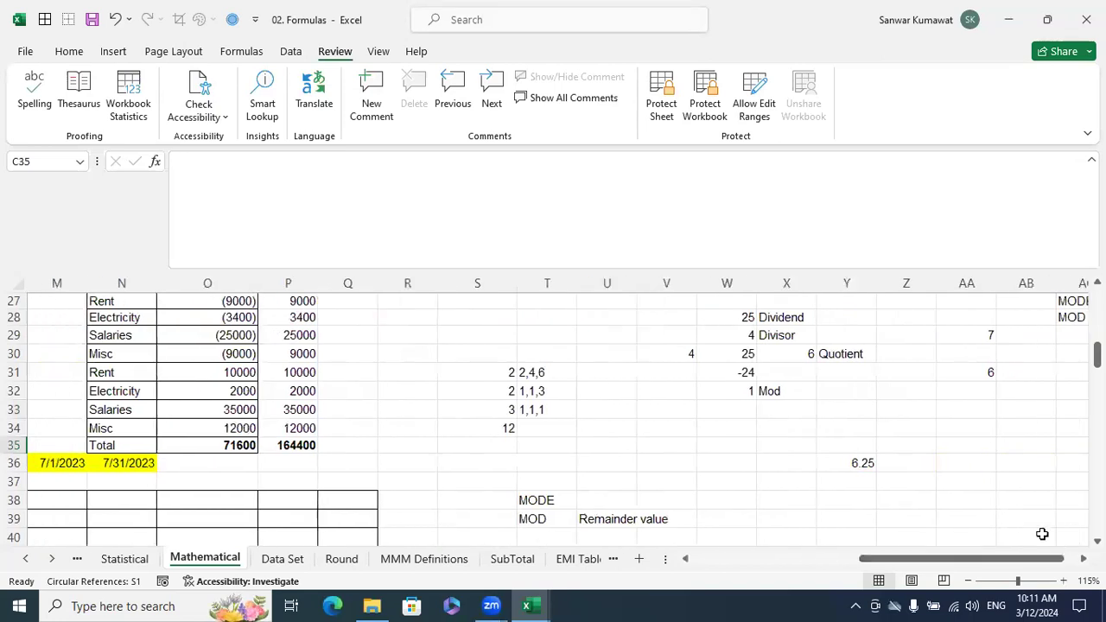
scroll(903, 412, down, 1)
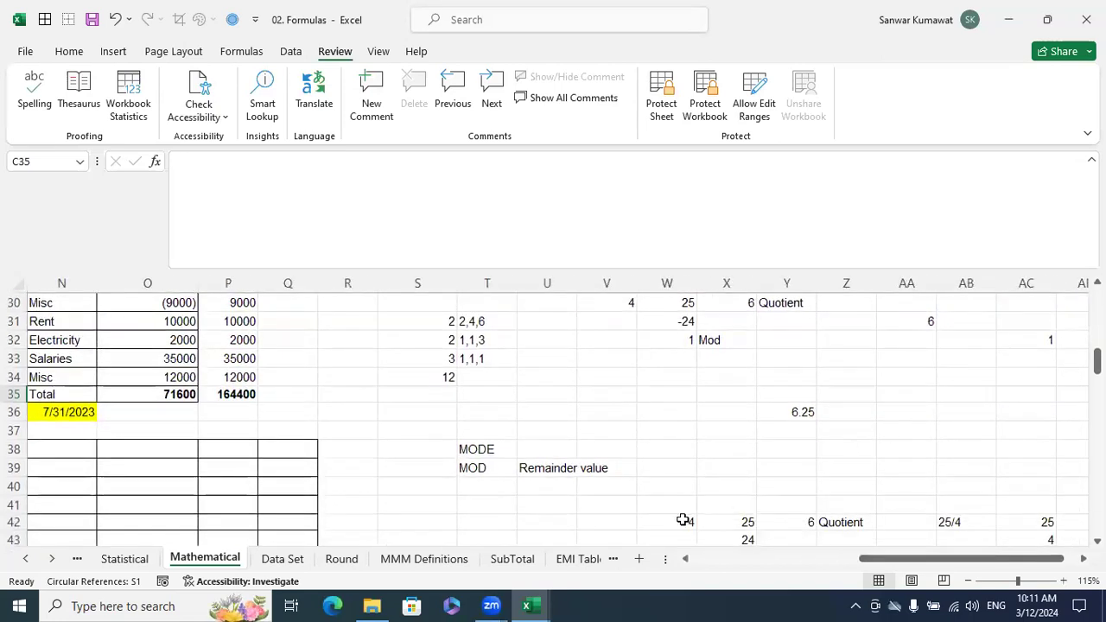
scroll(698, 476, down, 1)
scroll(698, 476, up, 1)
scroll(699, 476, down, 2)
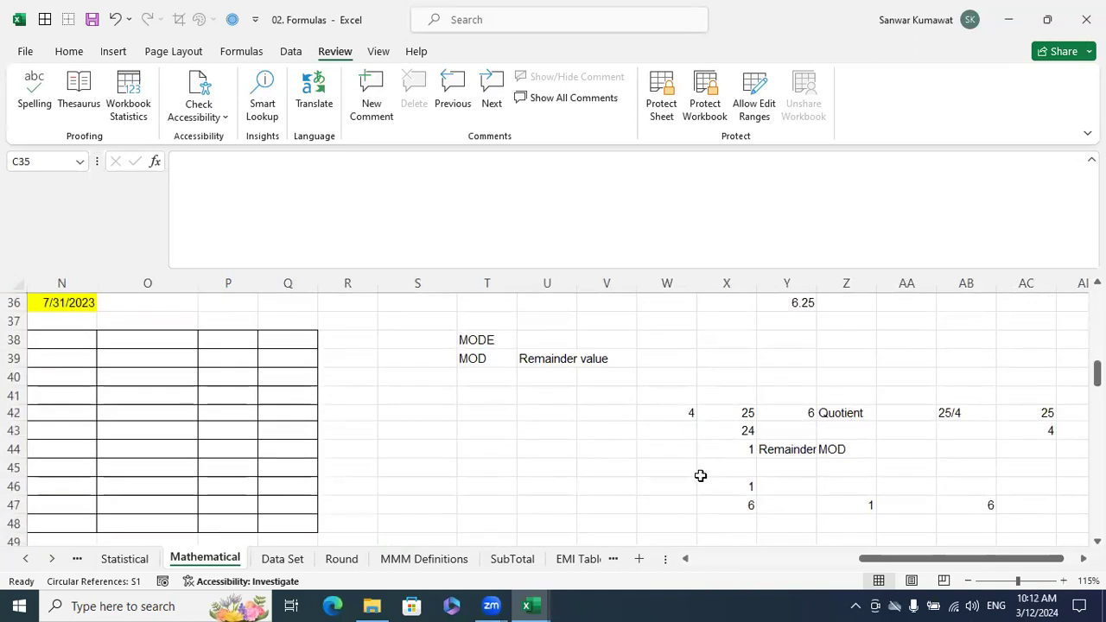
key(super)
text(sni)
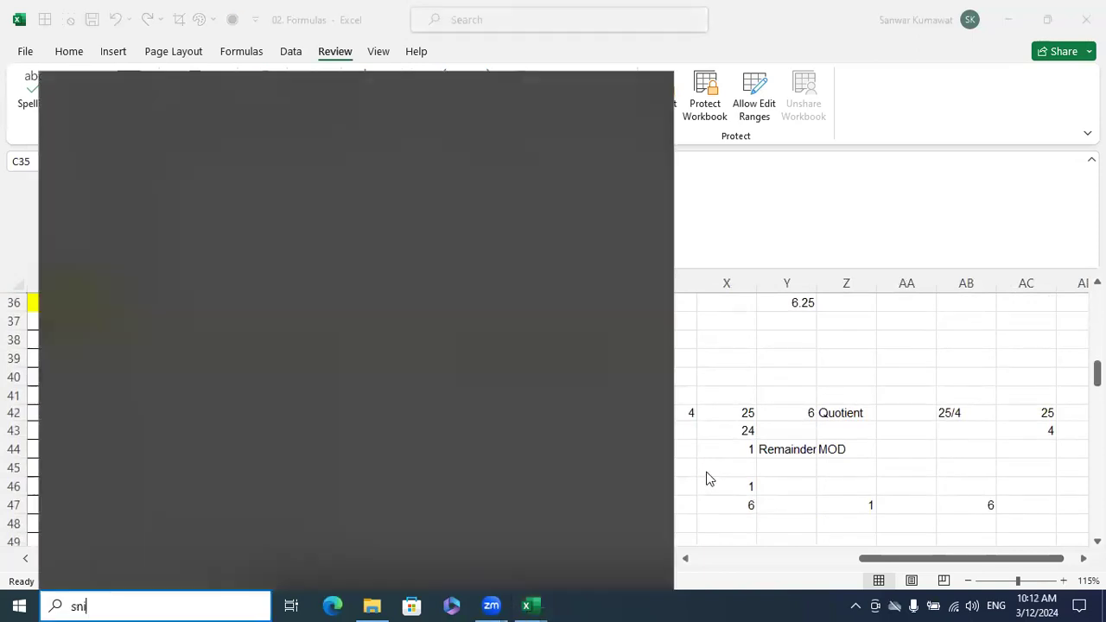
click(404, 289)
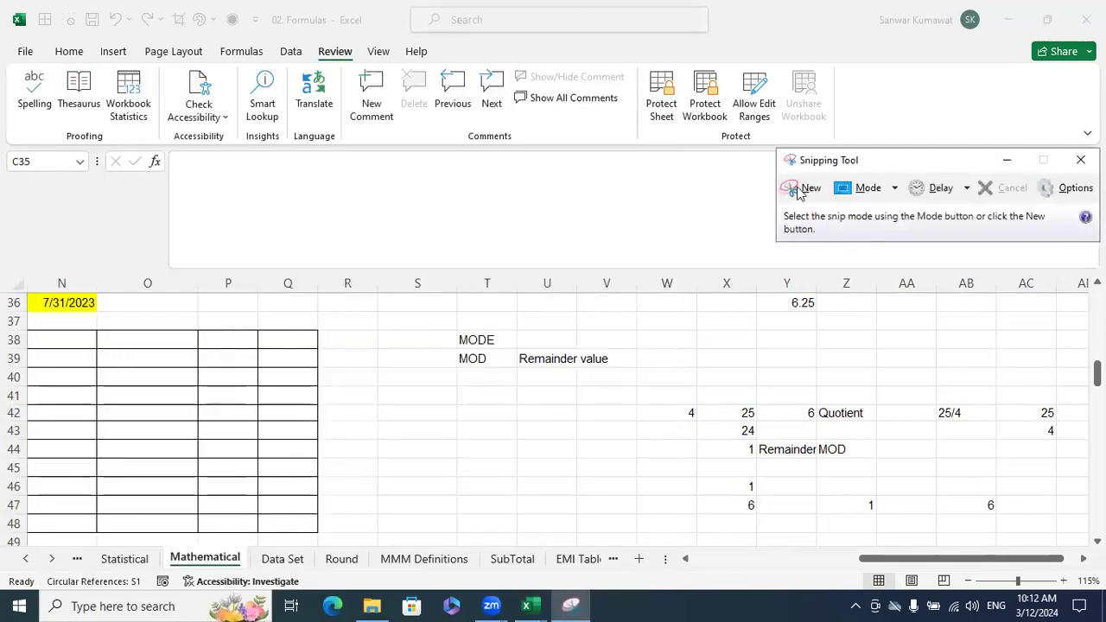
click(798, 192)
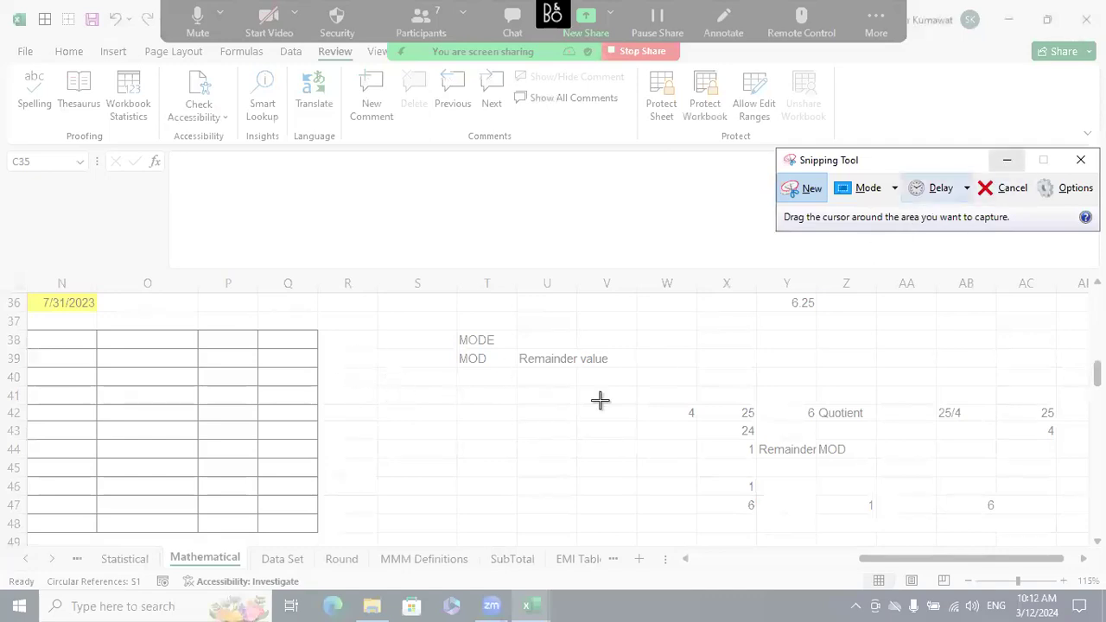
drag(361, 389, 659, 506)
click(694, 234)
Step: Handwrite the long division of 25 by 4 on the snip, with 24 subtracted, 1 left over and 6 as the result
mouse_move(293, 198)
mouse_down()
mouse_move(389, 200)
mouse_move(522, 283)
mouse_up()
drag(294, 198, 248, 313)
mouse_move(340, 235)
mouse_down()
mouse_move(327, 267)
mouse_move(367, 286)
mouse_move(406, 261)
mouse_move(375, 269)
mouse_move(407, 229)
mouse_up()
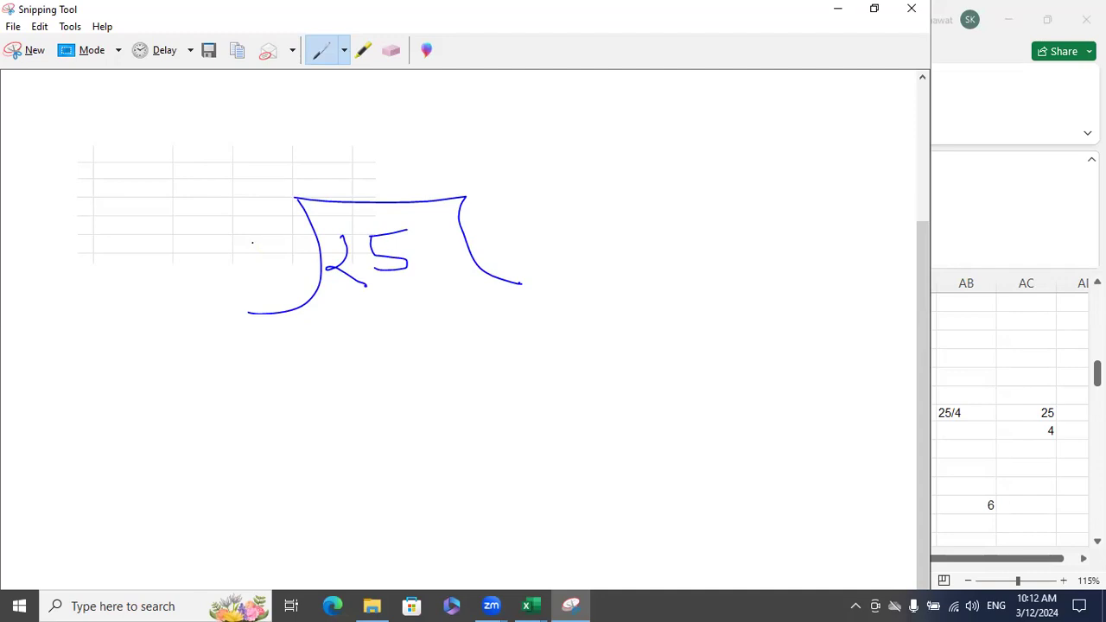
mouse_move(234, 216)
mouse_down()
mouse_move(266, 227)
mouse_move(269, 282)
mouse_up()
mouse_move(337, 309)
mouse_down()
mouse_move(344, 295)
mouse_move(342, 327)
mouse_move(359, 345)
mouse_up()
drag(374, 295, 390, 339)
drag(305, 377, 441, 350)
drag(397, 405, 399, 412)
mouse_move(533, 199)
mouse_down()
mouse_move(517, 205)
mouse_move(519, 234)
mouse_move(501, 226)
mouse_up()
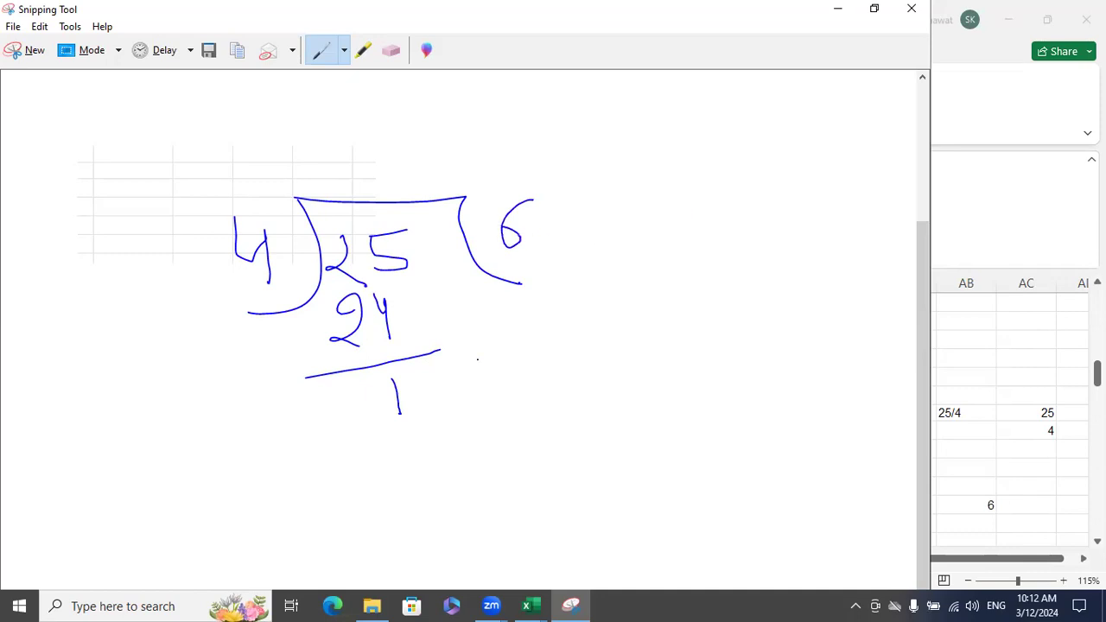
Step: Touch up the 2 in 25 and label the 4 as "Divisor" with a short connecting line
mouse_move(342, 236)
mouse_down()
mouse_move(329, 245)
mouse_move(348, 250)
mouse_up()
drag(241, 187, 243, 207)
mouse_move(166, 155)
mouse_down()
mouse_move(162, 183)
mouse_move(207, 164)
mouse_move(249, 166)
mouse_up()
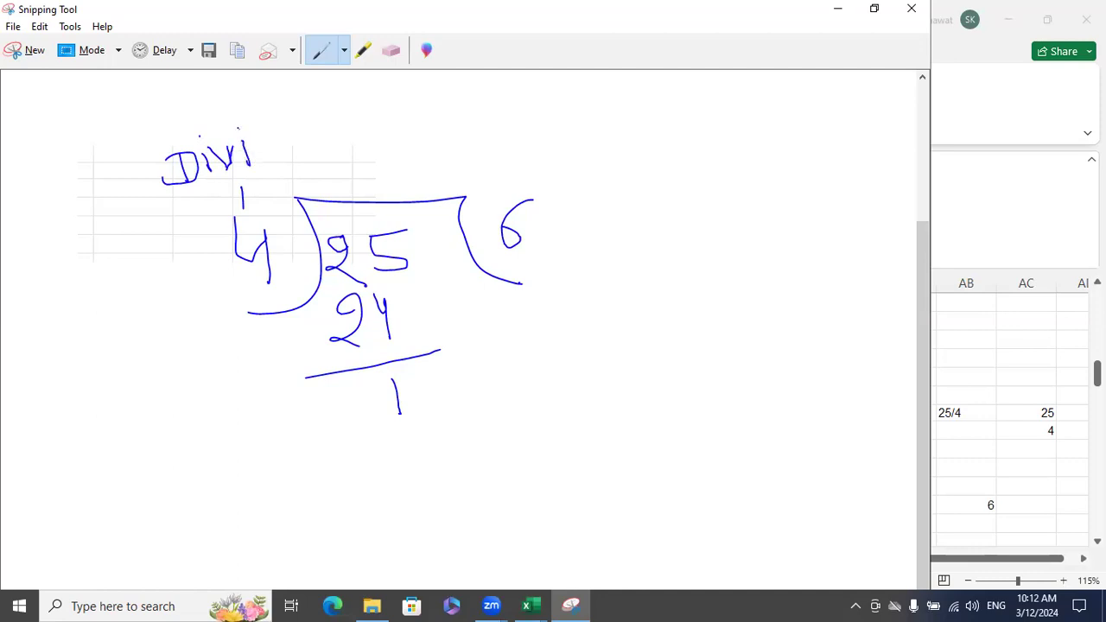
mouse_move(270, 129)
mouse_down()
mouse_move(252, 164)
mouse_move(299, 156)
mouse_move(296, 138)
mouse_move(314, 152)
mouse_move(323, 119)
mouse_up()
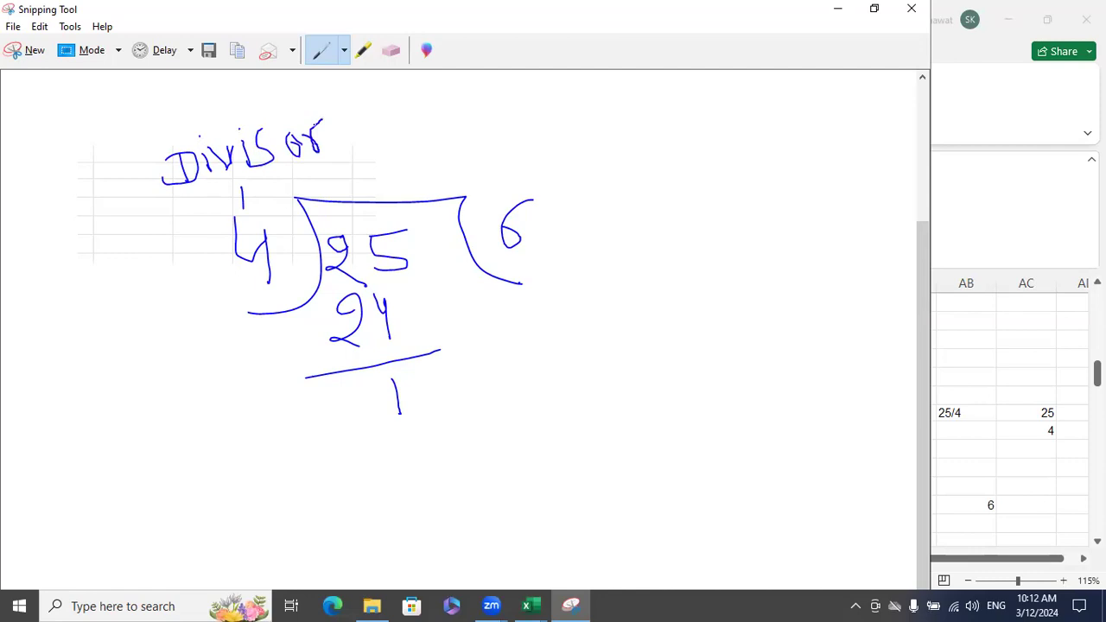
Step: Draw an arrow pointing to the 25 and label it "Dividend"
drag(391, 218, 421, 165)
drag(386, 201, 390, 219)
drag(391, 220, 417, 204)
mouse_move(430, 149)
mouse_down()
mouse_move(450, 157)
mouse_move(428, 172)
mouse_move(484, 147)
mouse_move(522, 149)
mouse_move(534, 129)
mouse_move(550, 138)
mouse_up()
click(443, 130)
click(473, 113)
click(523, 140)
drag(561, 98, 570, 136)
mouse_move(569, 127)
mouse_down()
mouse_move(558, 132)
mouse_move(568, 138)
mouse_up()
Step: Draw an arrow pointing to the 6 and label it "Q" for quotient
drag(589, 220, 535, 228)
drag(535, 228, 553, 235)
mouse_move(629, 197)
mouse_down()
mouse_move(608, 204)
mouse_move(622, 194)
mouse_move(639, 230)
mouse_up()
Step: Draw an arrow to the 1, label it as the remainder, and write "Mod" beneath that label with a linking arrow
mouse_move(436, 382)
mouse_down()
mouse_move(462, 379)
mouse_move(463, 397)
mouse_move(449, 396)
mouse_up()
mouse_move(510, 370)
mouse_down()
mouse_move(521, 387)
mouse_move(510, 333)
mouse_up()
mouse_move(510, 334)
mouse_down()
mouse_move(536, 372)
mouse_move(568, 361)
mouse_move(576, 334)
mouse_move(591, 354)
mouse_move(613, 320)
mouse_move(617, 337)
mouse_up()
mouse_move(619, 335)
mouse_down()
mouse_move(630, 321)
mouse_move(636, 332)
mouse_up()
mouse_move(653, 302)
mouse_down()
mouse_move(653, 332)
mouse_move(641, 335)
mouse_move(669, 338)
mouse_move(691, 296)
mouse_move(674, 313)
mouse_up()
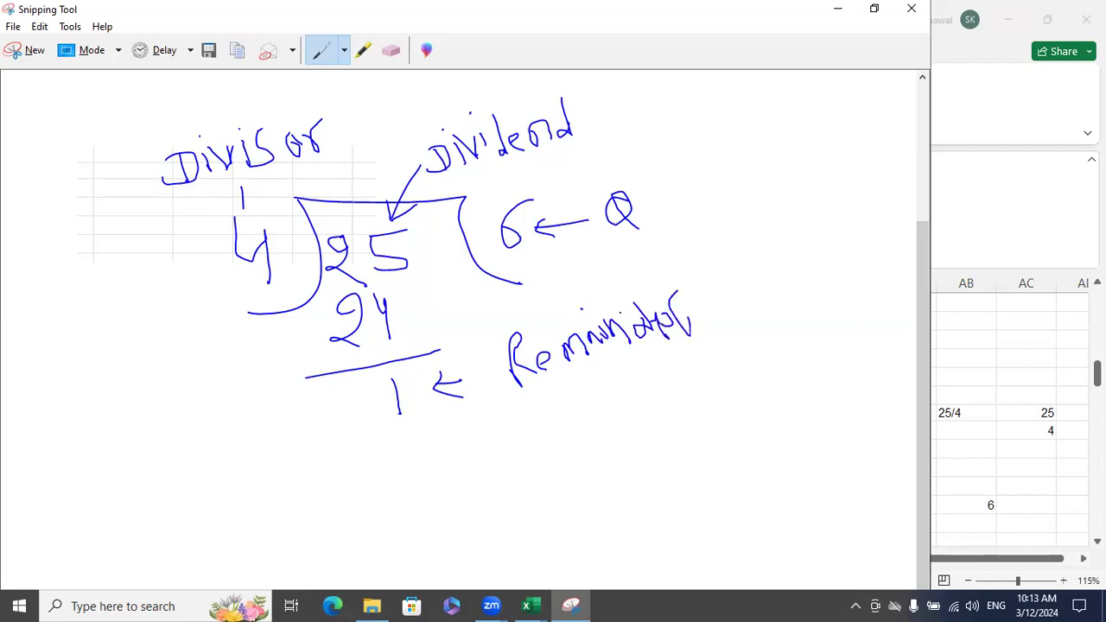
mouse_move(582, 385)
mouse_down()
mouse_move(593, 432)
mouse_move(608, 418)
mouse_up()
mouse_move(546, 446)
mouse_down()
mouse_move(556, 480)
mouse_move(566, 442)
mouse_move(591, 437)
mouse_move(589, 470)
mouse_up()
mouse_move(603, 432)
mouse_down()
mouse_move(604, 457)
mouse_move(605, 437)
mouse_move(641, 446)
mouse_move(634, 456)
mouse_move(654, 447)
mouse_up()
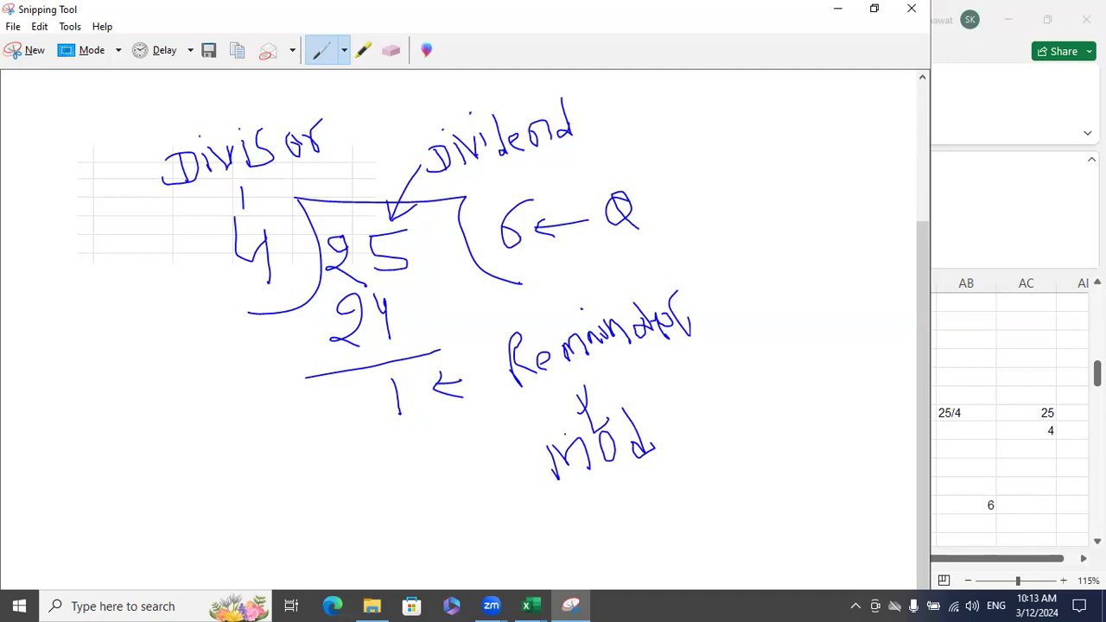
Step: Write an underlined "mode" below the division, mark it with a cross, and put a tick beside "Mod"
mouse_move(87, 516)
mouse_down()
mouse_move(88, 539)
mouse_move(91, 518)
mouse_move(183, 495)
mouse_move(169, 504)
mouse_move(213, 475)
mouse_move(216, 501)
mouse_move(230, 497)
mouse_up()
drag(106, 549, 244, 530)
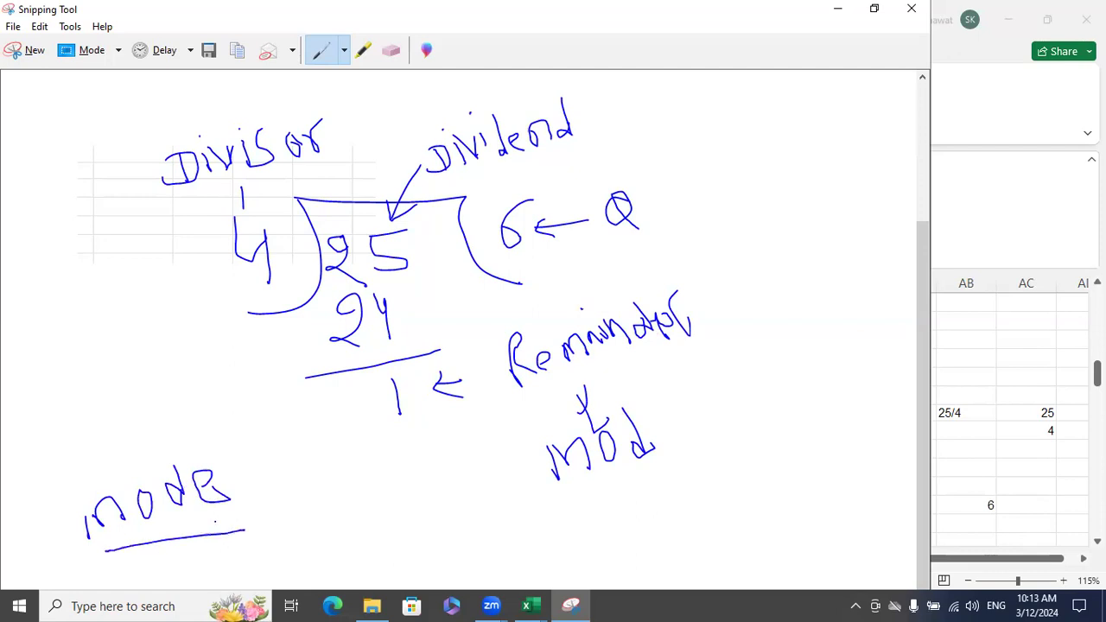
mouse_move(238, 467)
mouse_down()
mouse_move(282, 499)
mouse_move(240, 501)
mouse_up()
drag(669, 414, 761, 377)
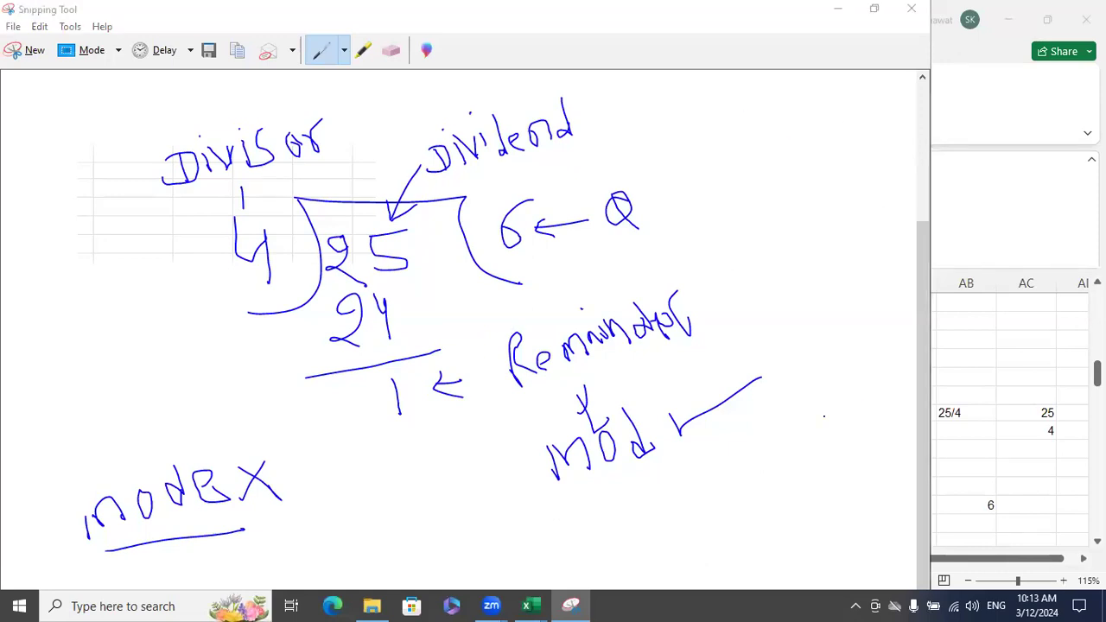
Step: Switch back to Excel and enter =25/4 in T42
double_click(118, 17)
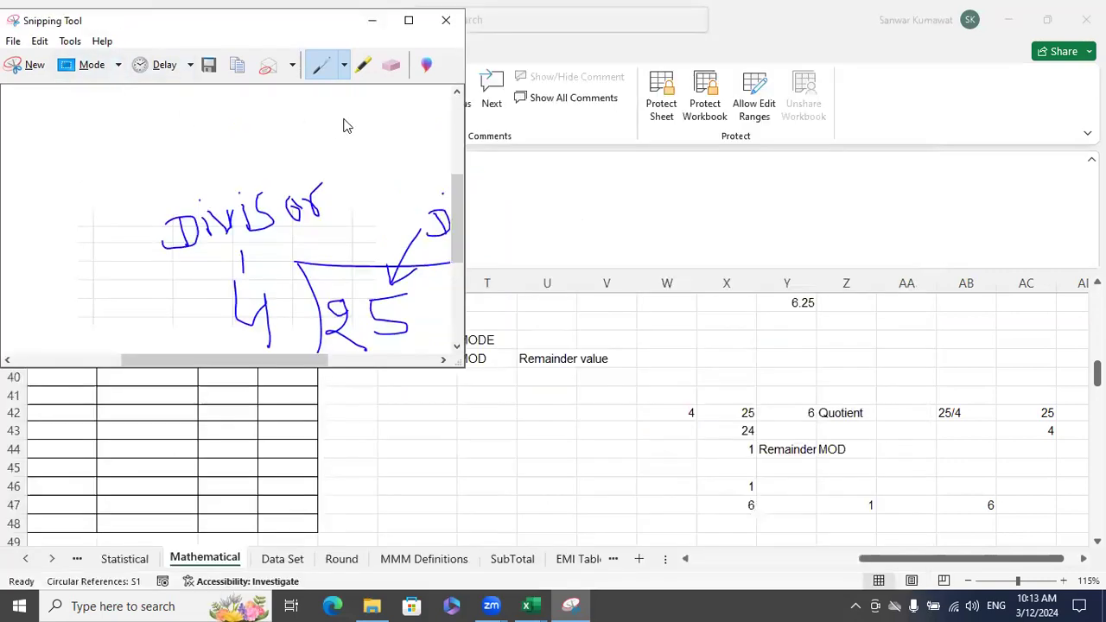
click(363, 106)
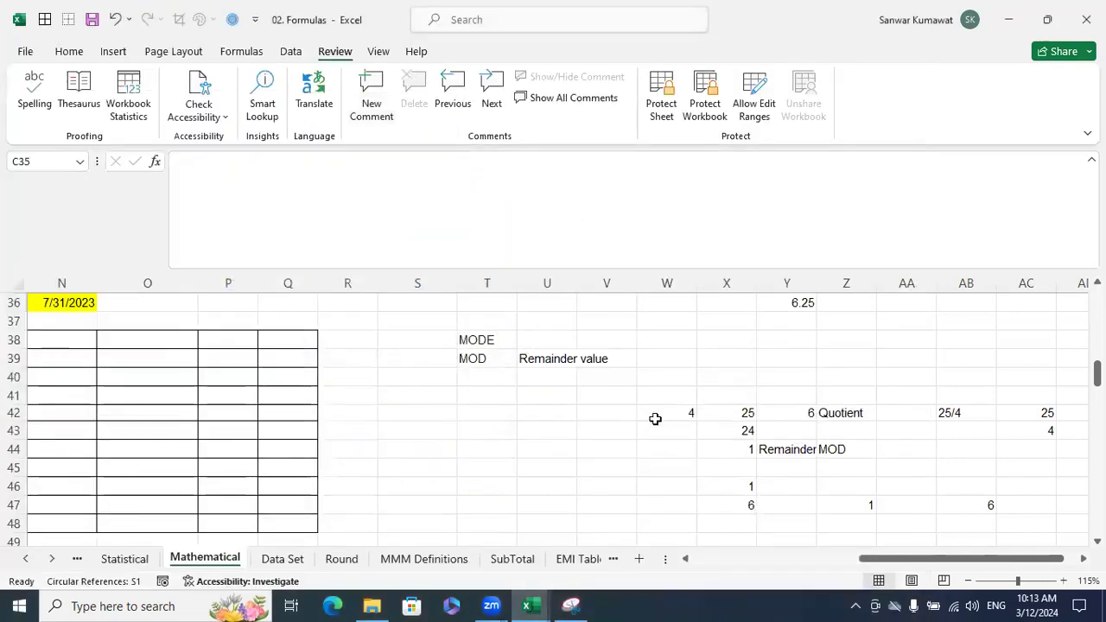
click(484, 416)
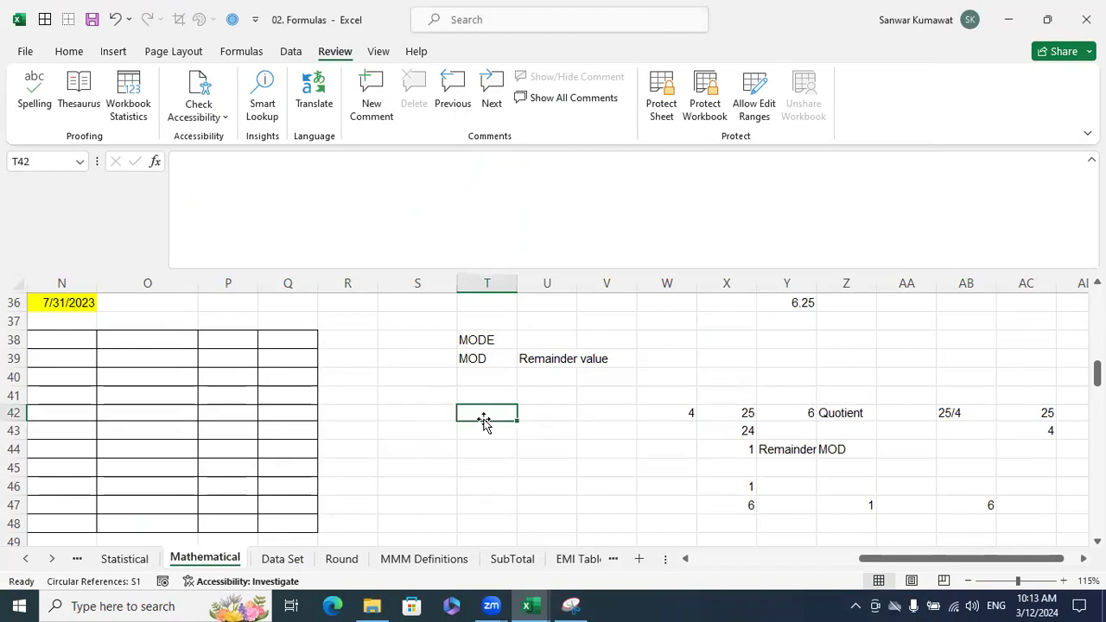
text(=)
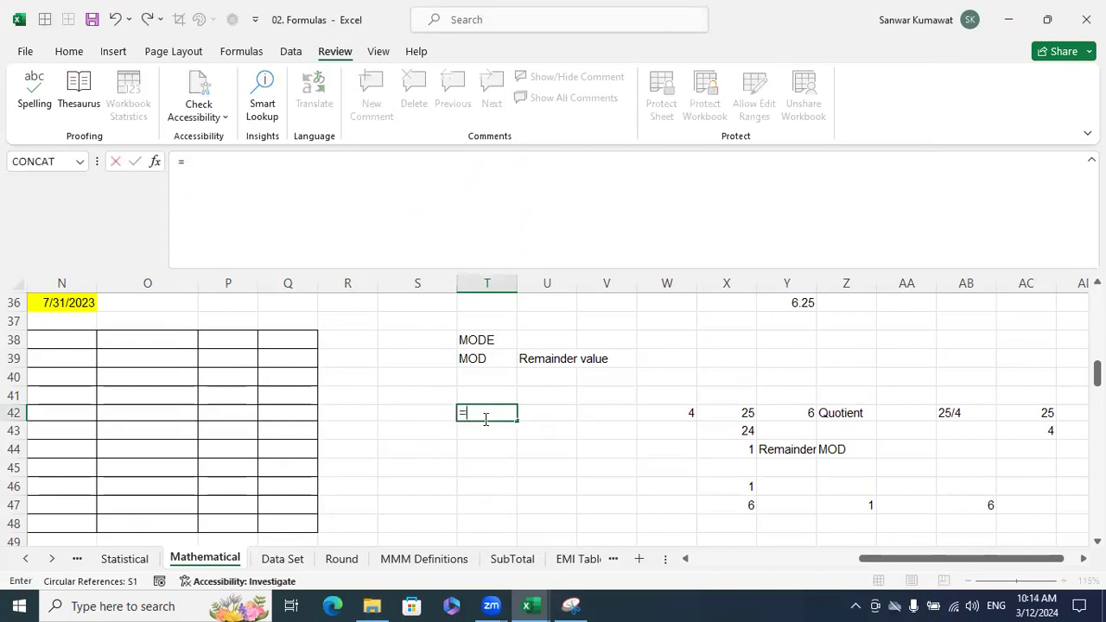
text(25/4)
key(Return)
Step: Switch to Snipping Tool, review the handwritten division at full size, and return to the worksheet
key(alt+Tab)
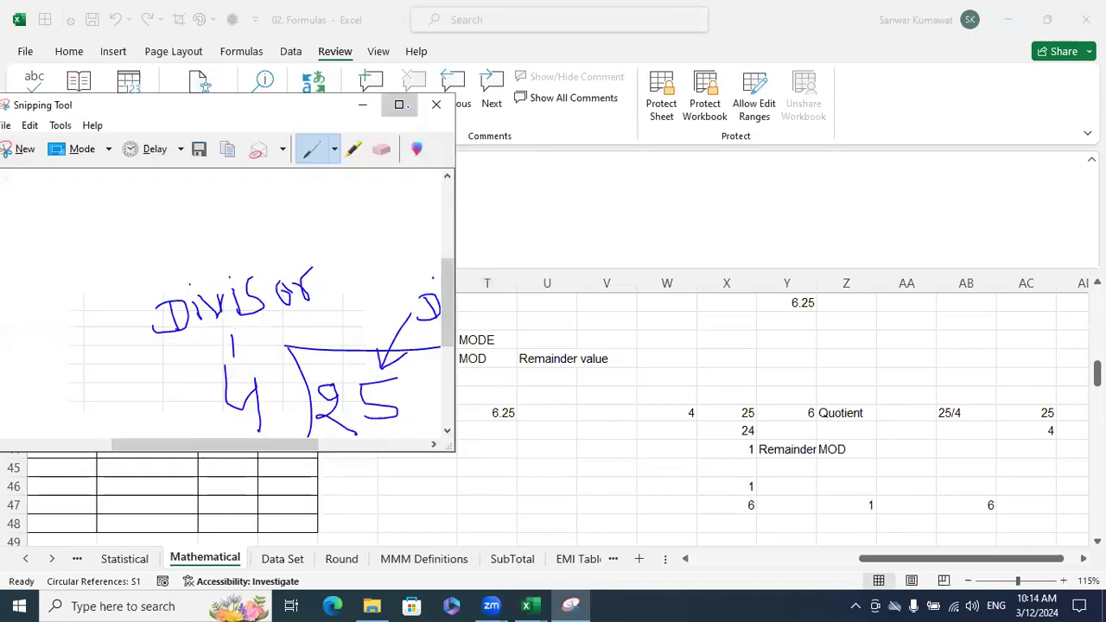
click(398, 104)
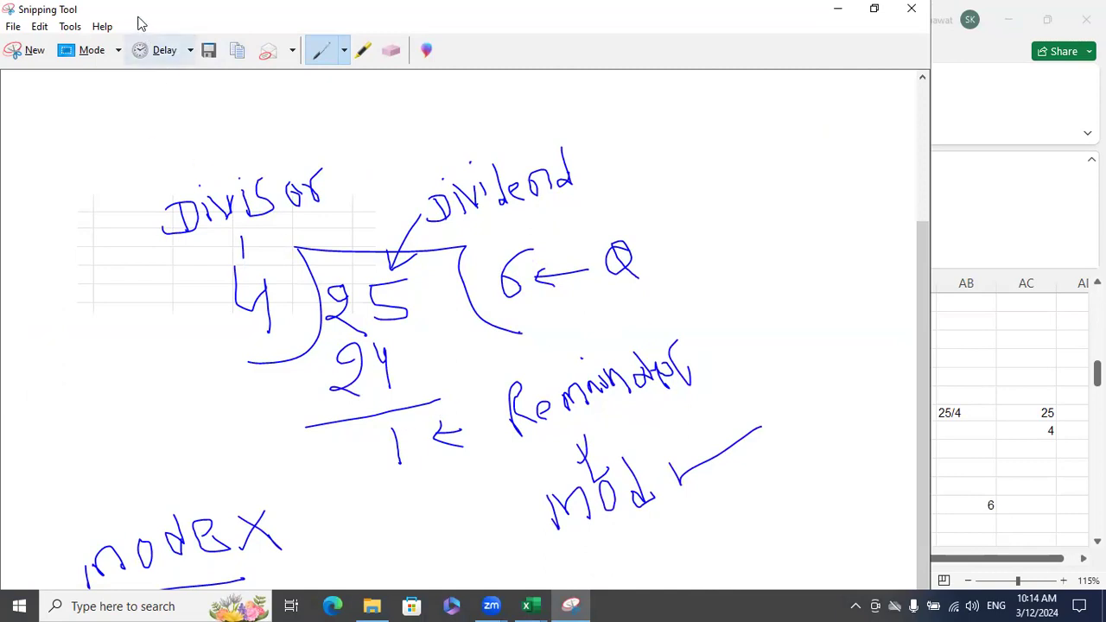
key(super+Down)
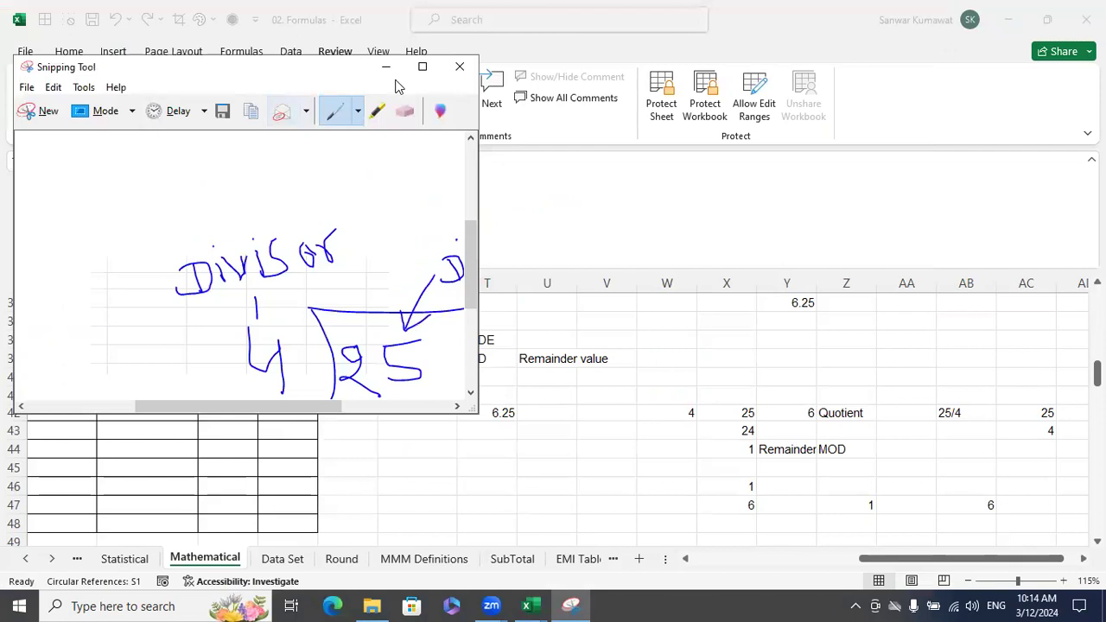
key(super+Down)
Step: Enter =QUOTIENT(25,4) in B35 beside the Quotient label
drag(871, 558, 702, 558)
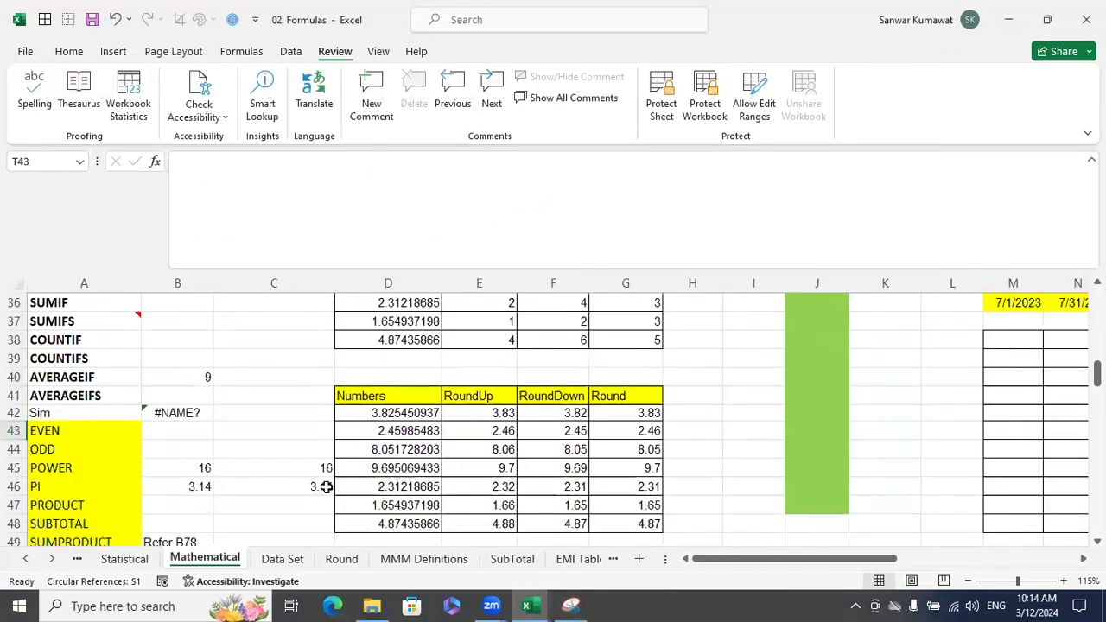
scroll(309, 481, down, 2)
scroll(265, 467, up, 1)
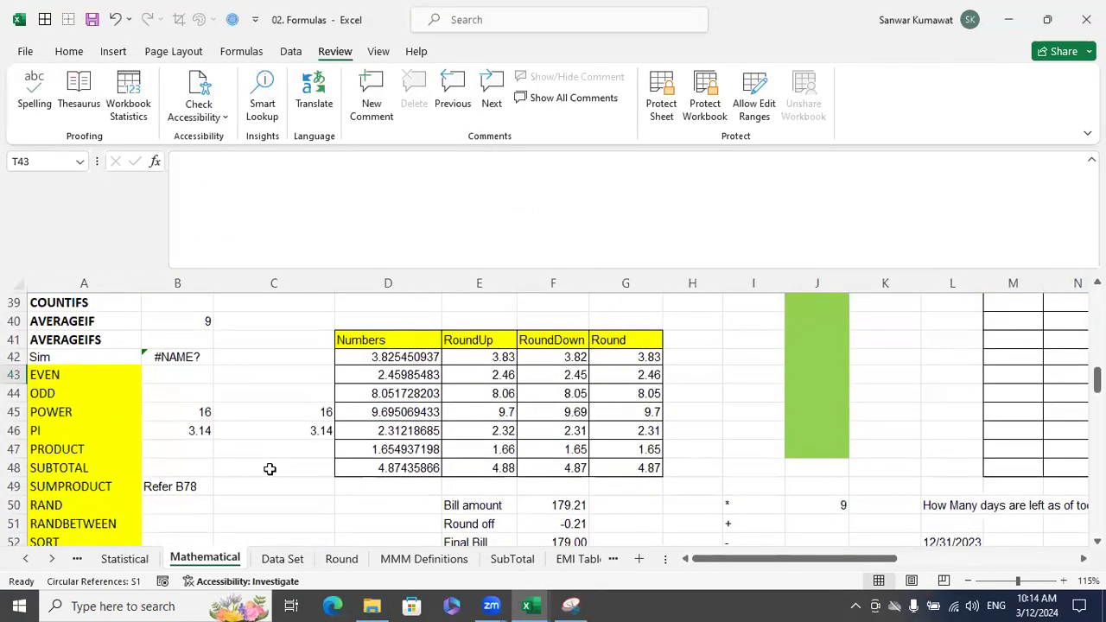
scroll(264, 466, up, 4)
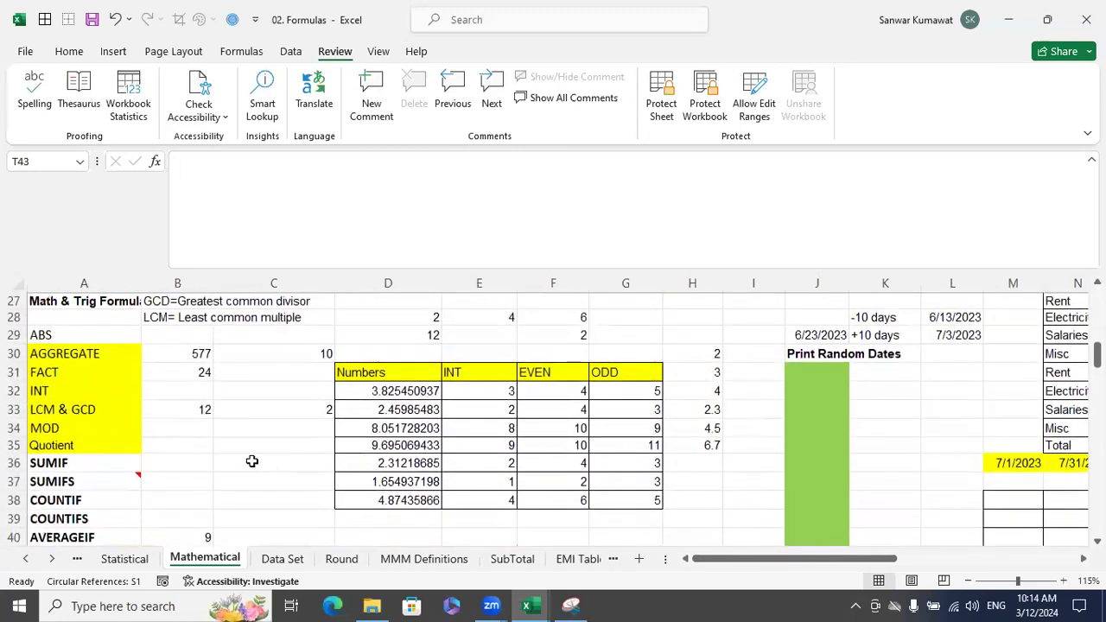
click(190, 428)
click(185, 448)
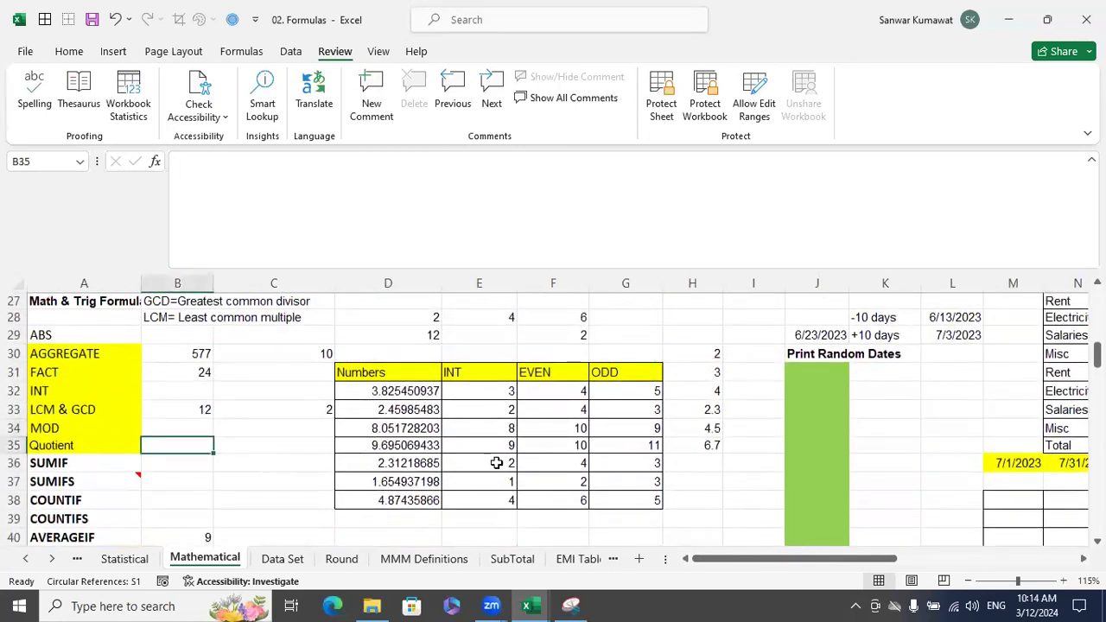
text(=quo)
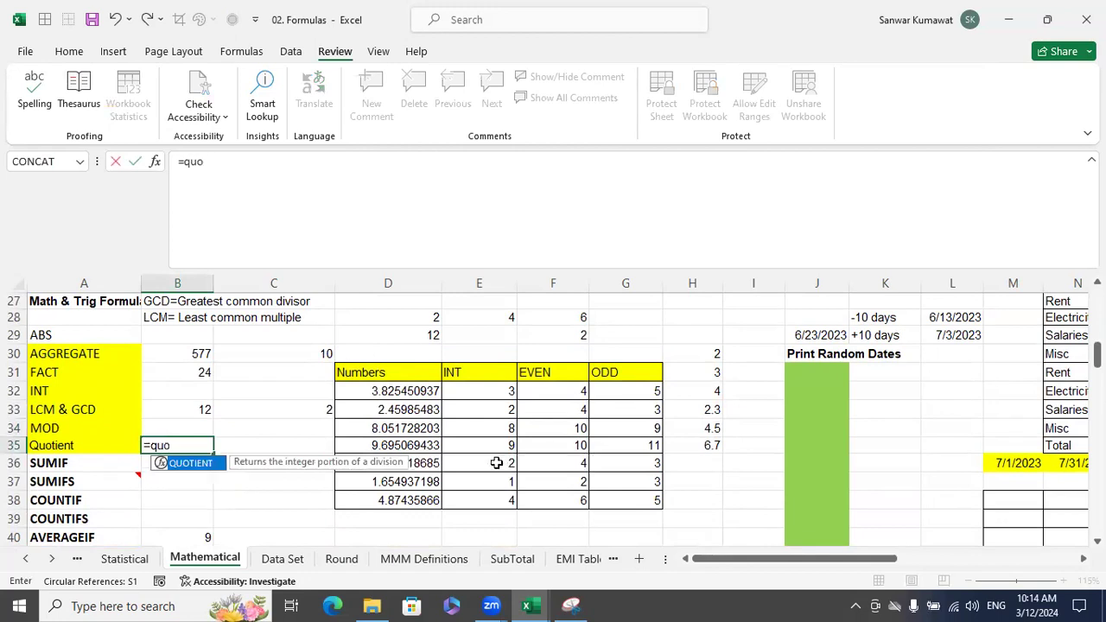
key(Tab)
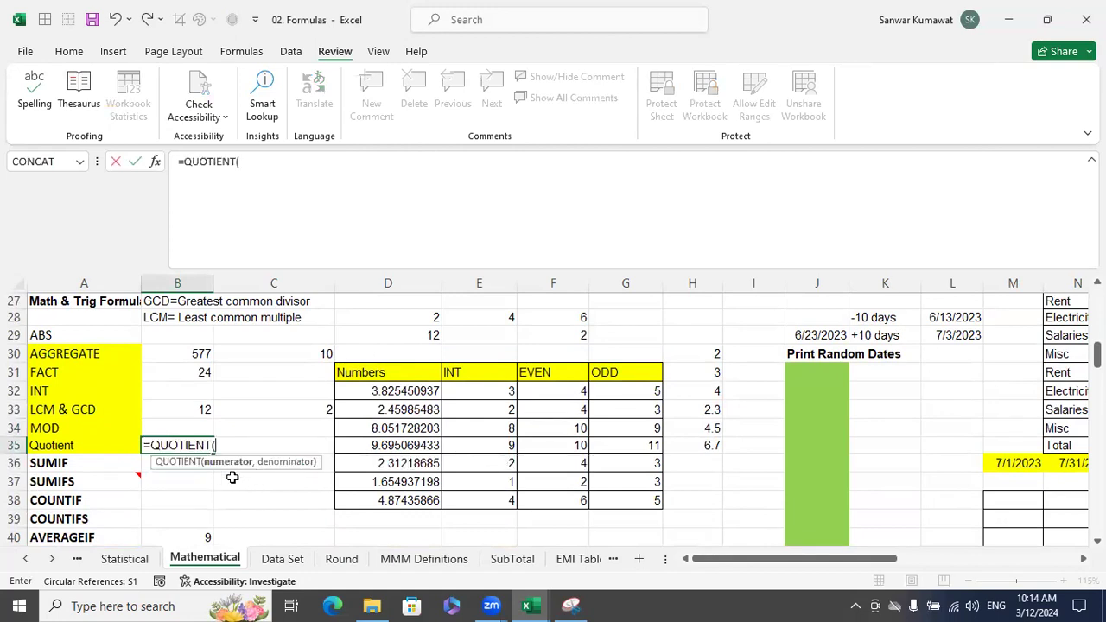
text(25,)
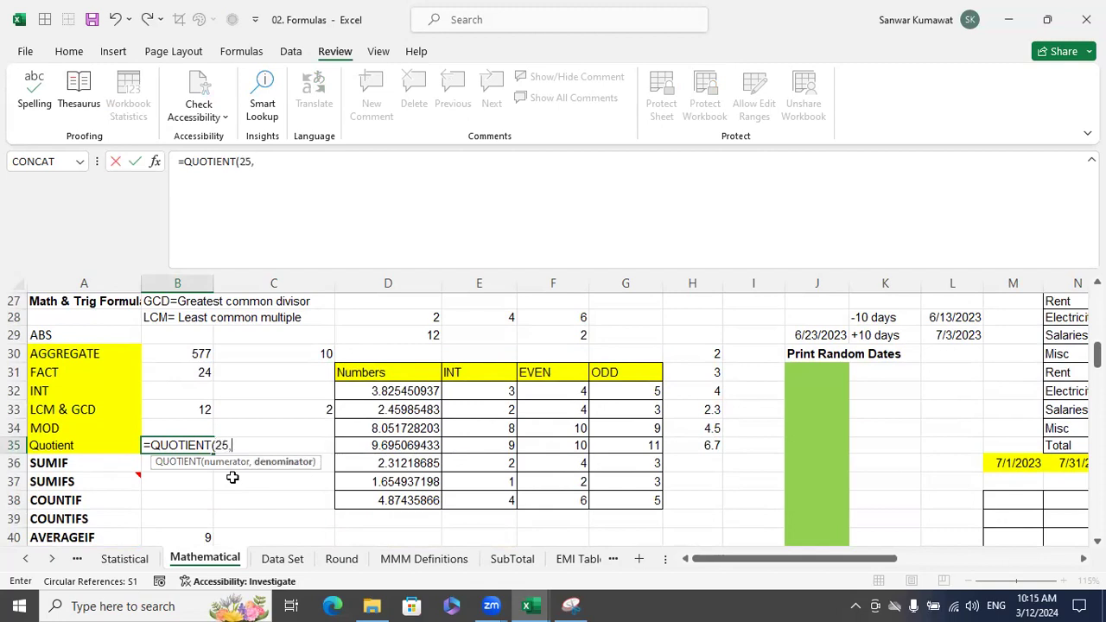
text(4))
key(Return)
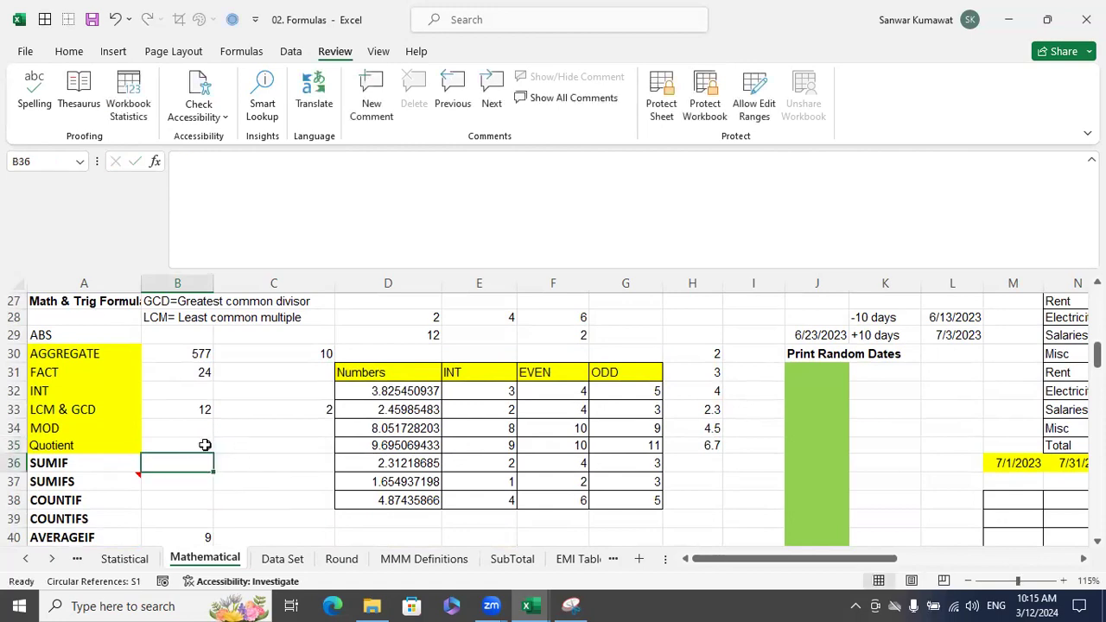
Step: Enter =MOD(25,4) in B34 beside the MOD label
click(204, 427)
text(=mod)
key(Tab)
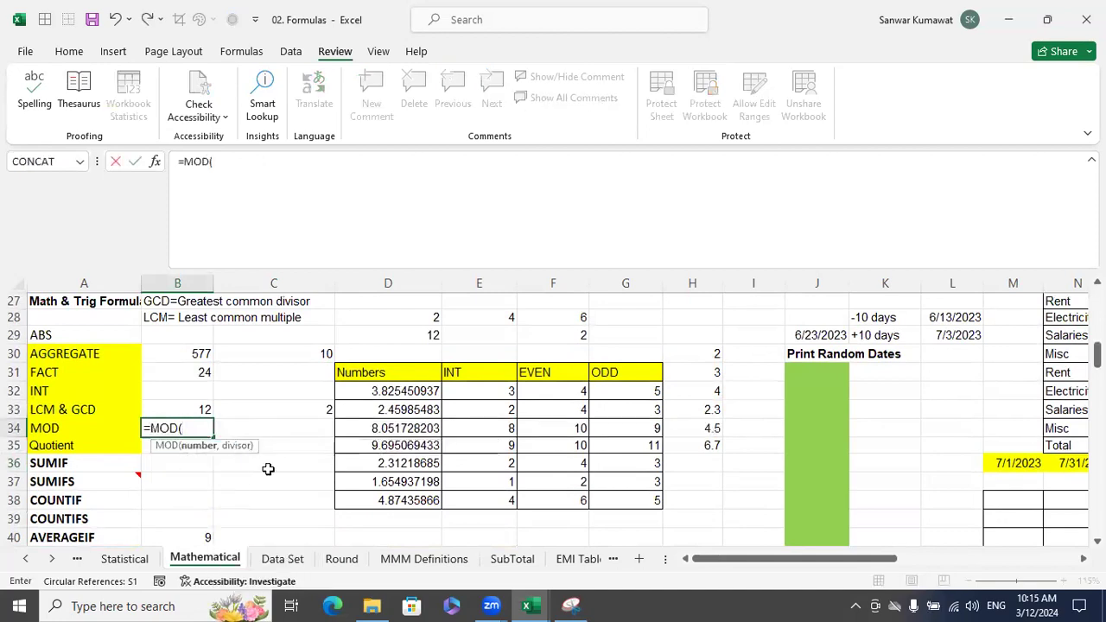
text(25,)
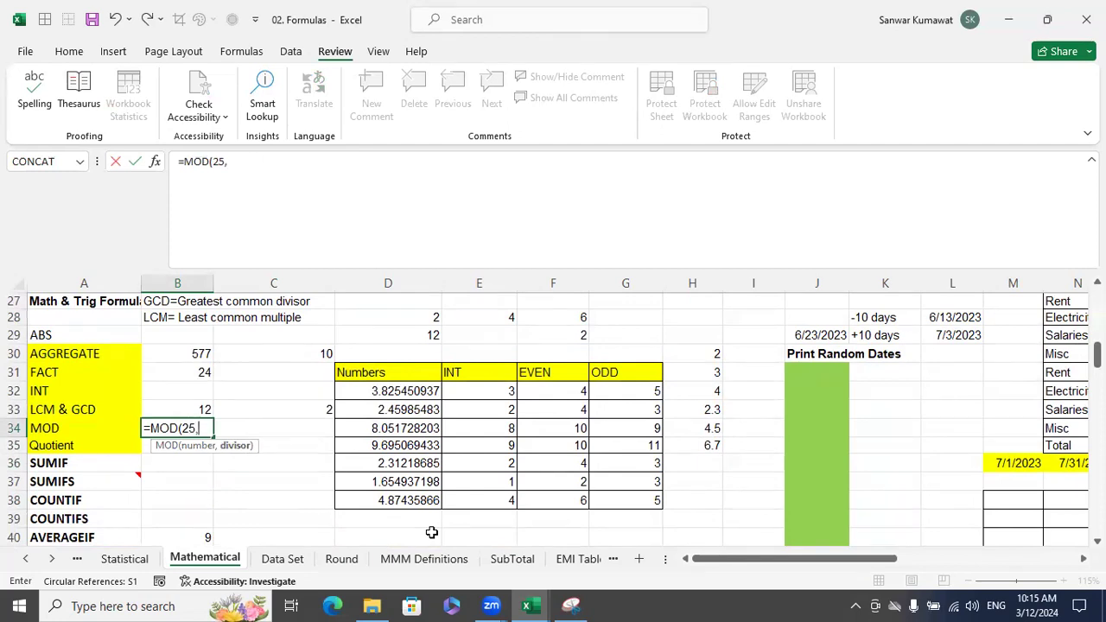
text(4))
key(Return)
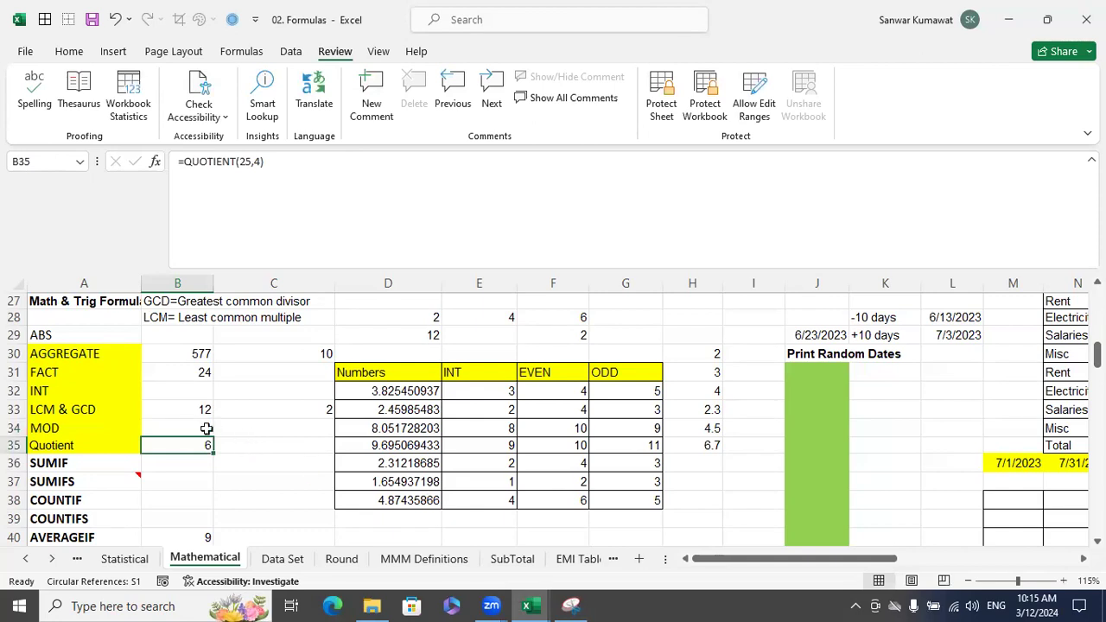
Step: Switch to Snipping Tool, enlarge its window beside the MOD and Quotient results to compare the handwritten division, and return to the worksheet
click(570, 605)
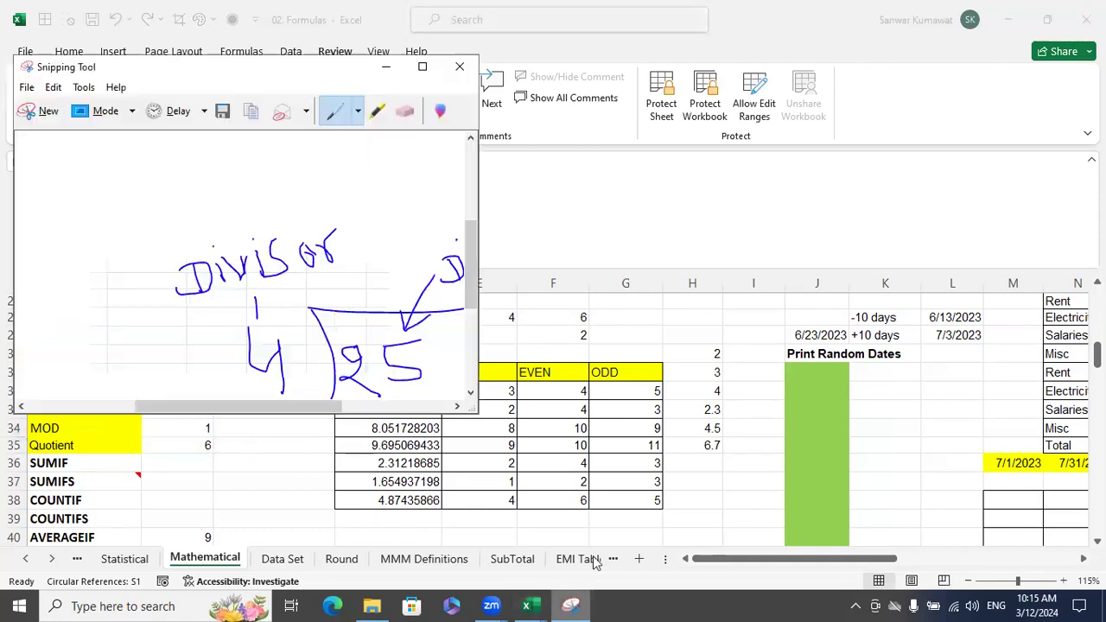
drag(164, 67, 519, 210)
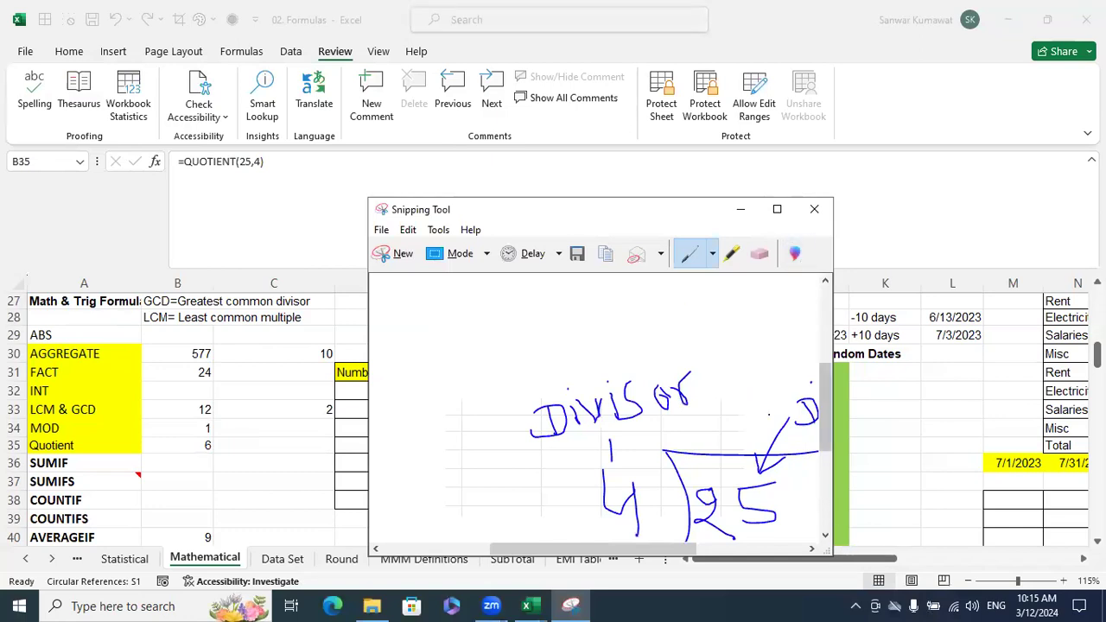
drag(654, 210, 609, 199)
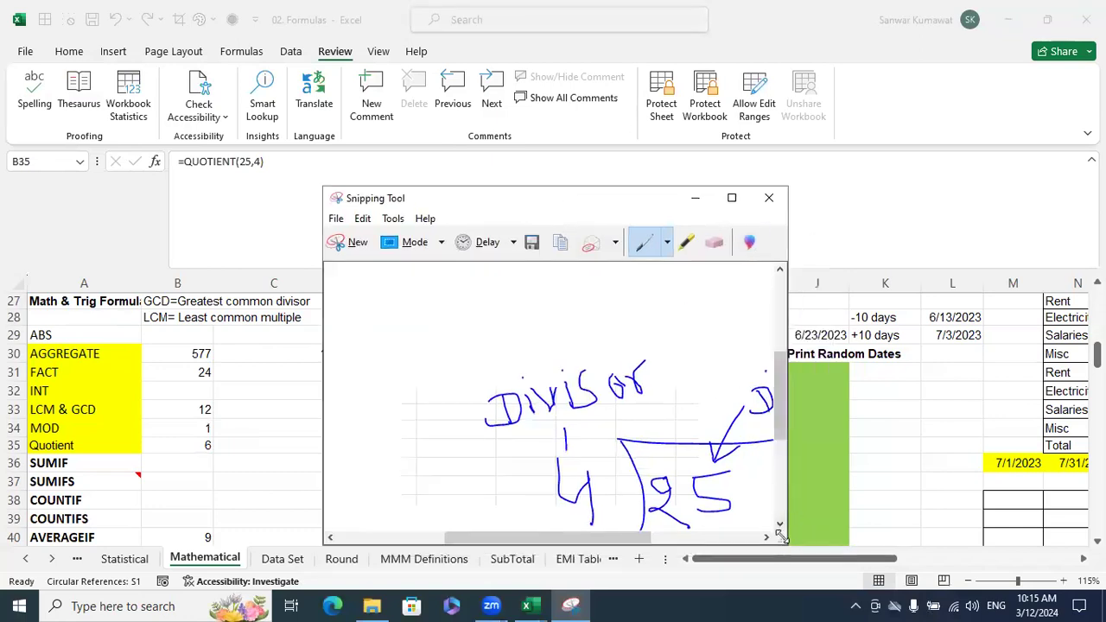
drag(793, 550, 1033, 591)
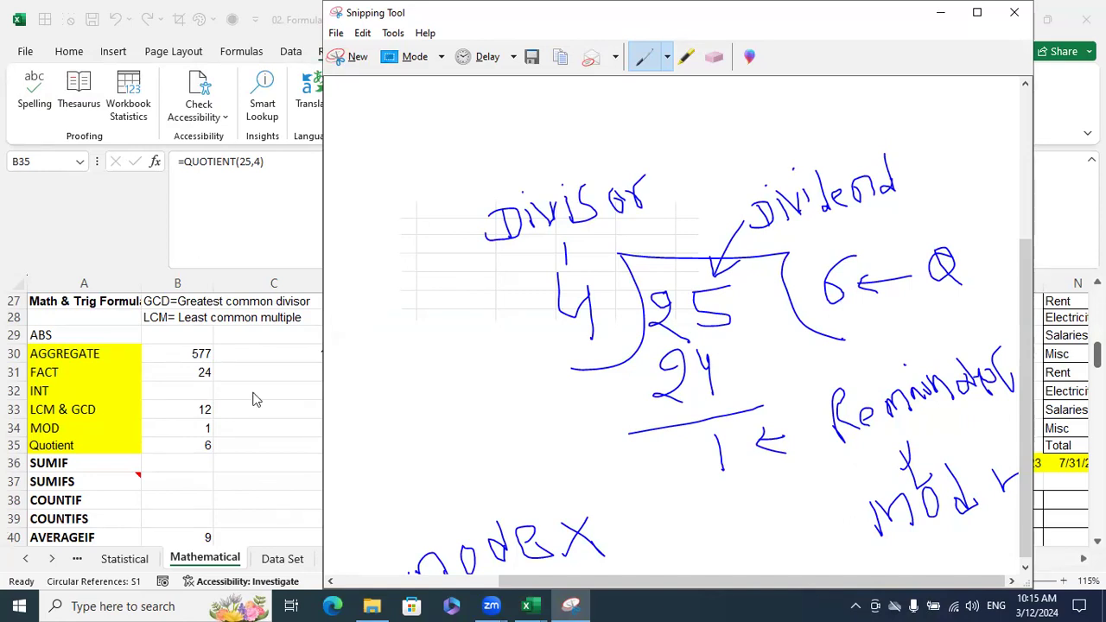
click(942, 19)
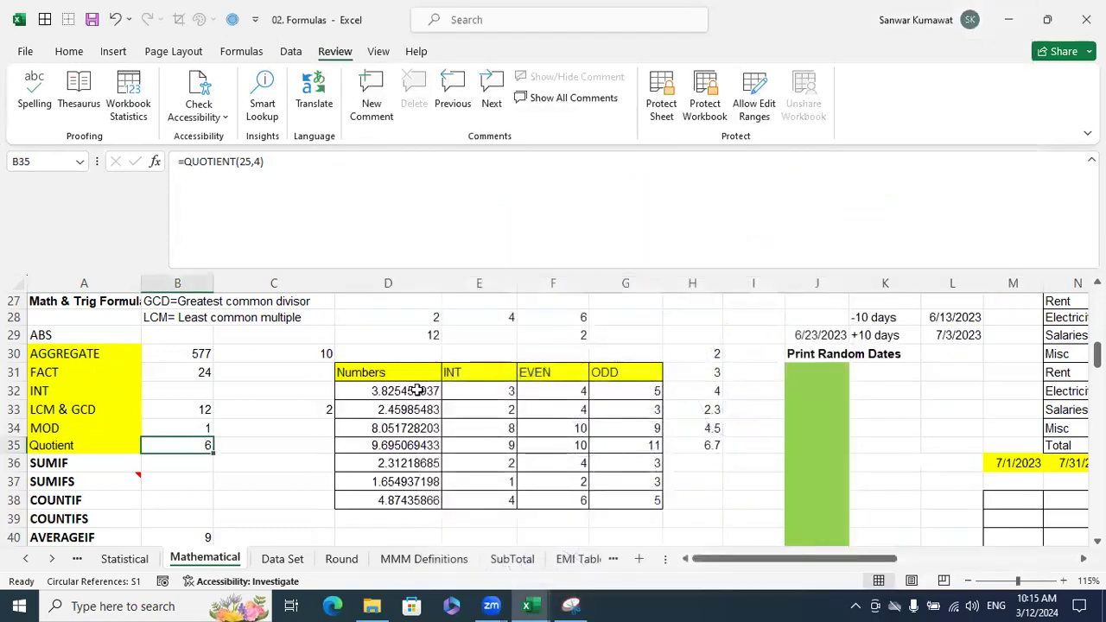
Step: Review the function labels in column A, from SUMIF and SUMIFS through the COUNTIF and AVERAGEIF pairs to EVEN and ODD
click(268, 448)
scroll(268, 451, down, 1)
scroll(267, 451, down, 1)
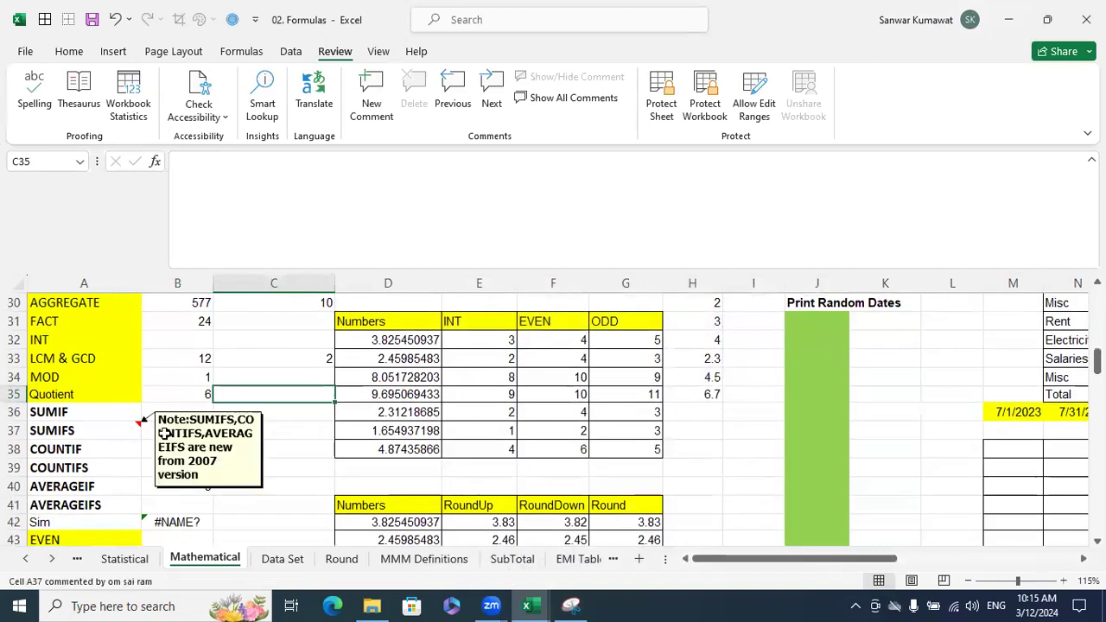
scroll(185, 429, up, 4)
scroll(185, 431, up, 5)
scroll(185, 436, down, 11)
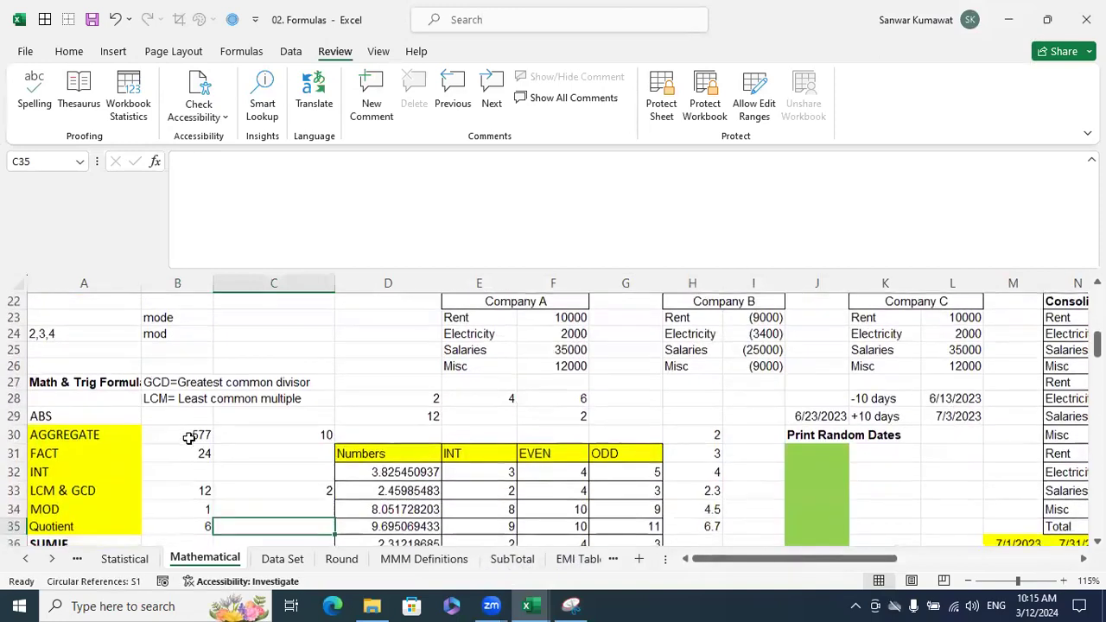
drag(104, 339, 106, 356)
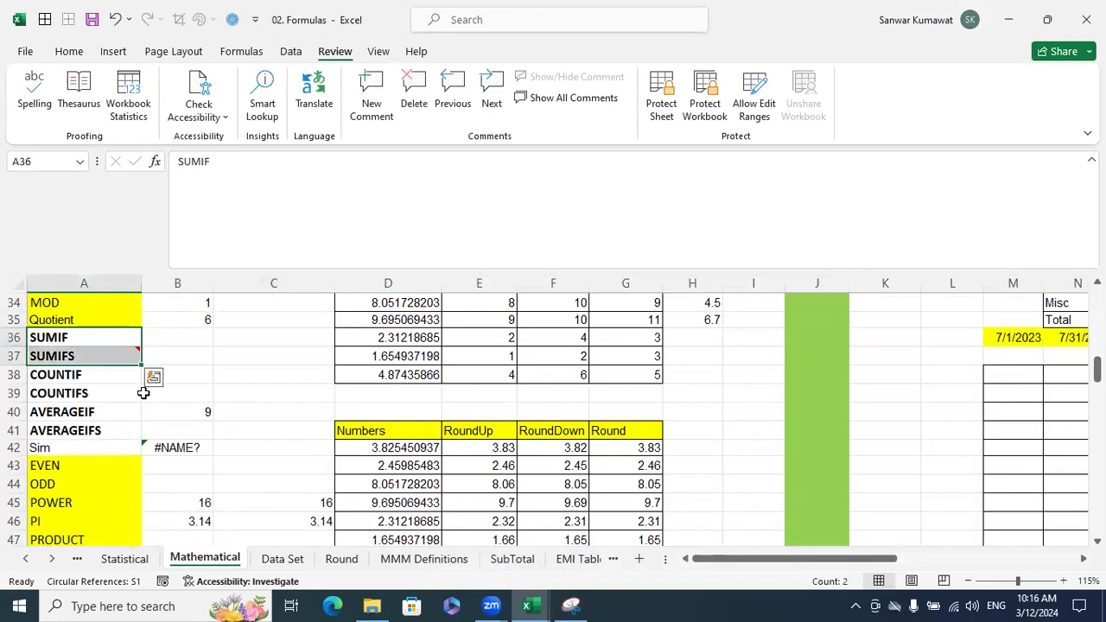
click(205, 405)
drag(93, 379, 102, 390)
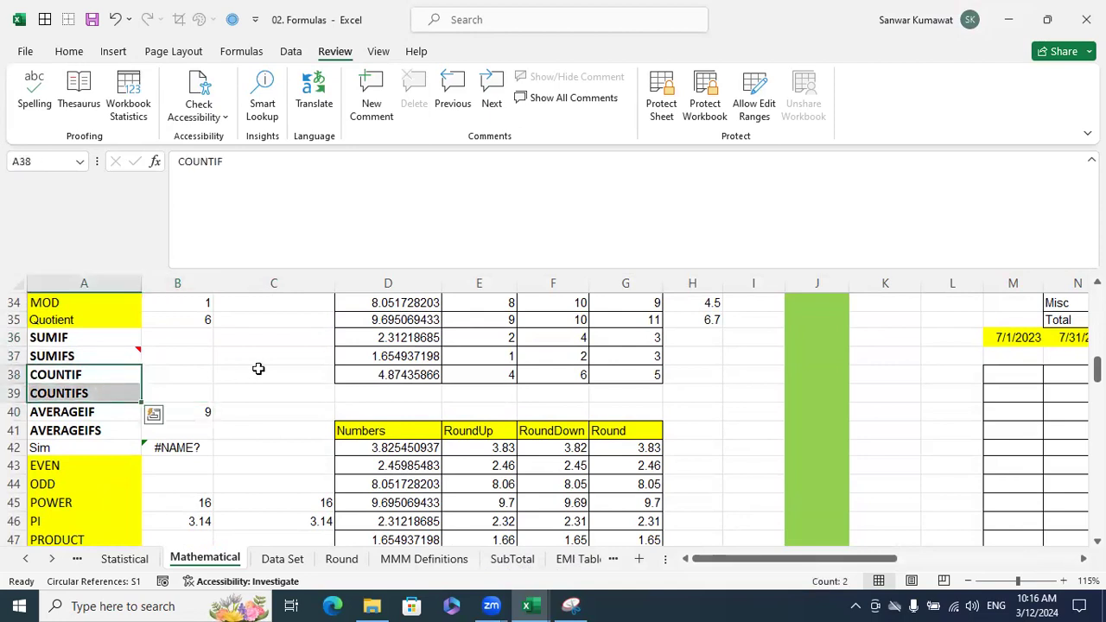
drag(105, 412, 106, 425)
scroll(210, 392, down, 2)
drag(74, 362, 111, 387)
Step: Clear the contents of B45:C47 beside the POWER, PI and PRODUCT labels
click(285, 446)
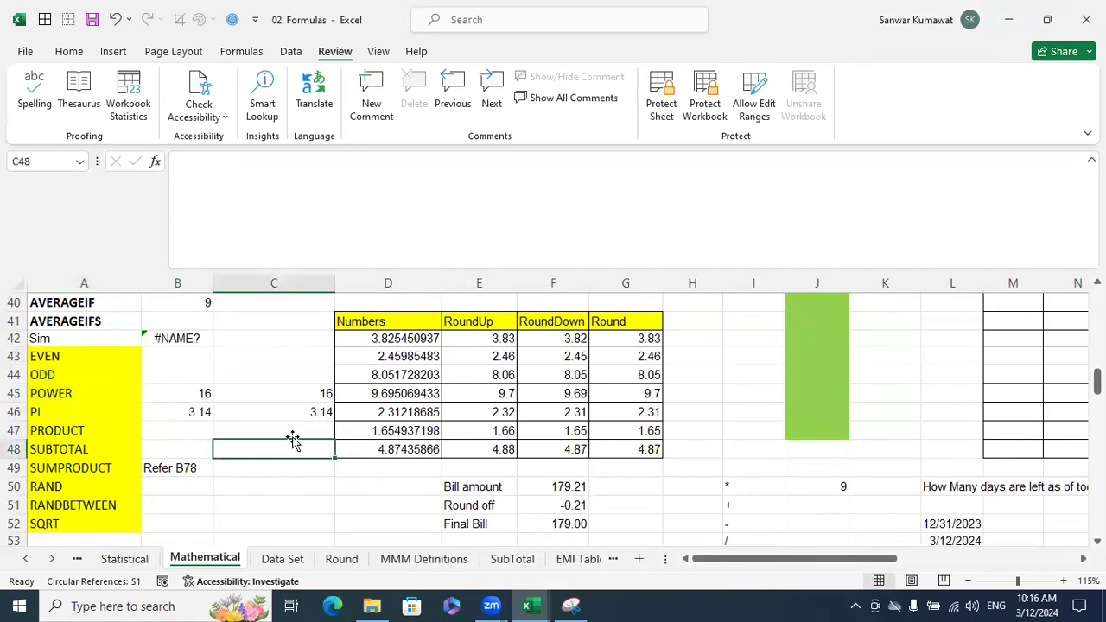
drag(276, 427, 151, 393)
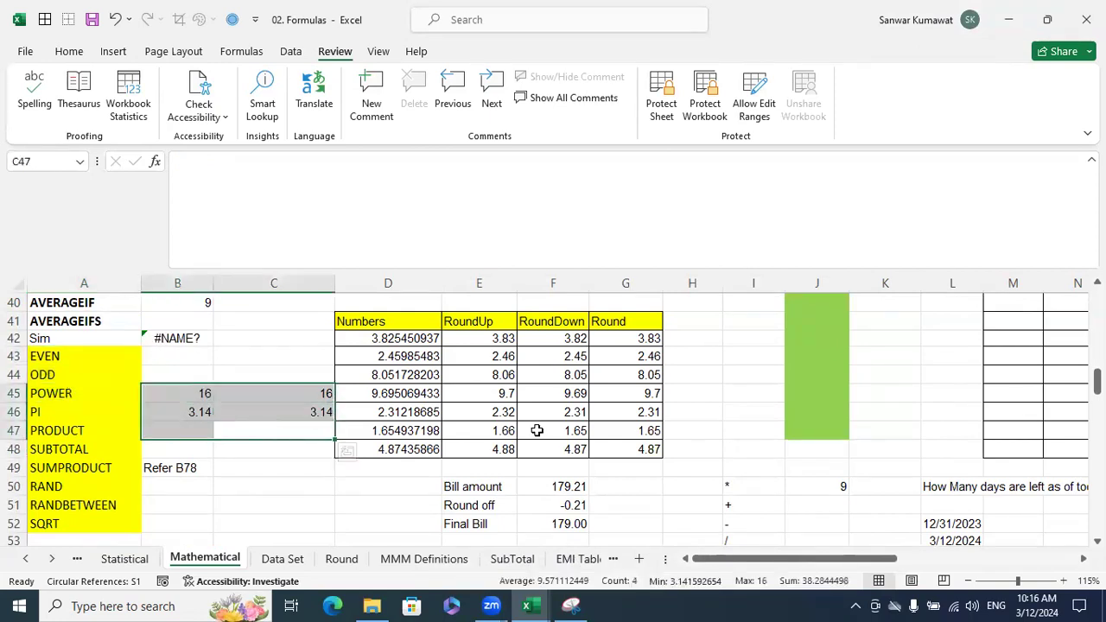
key(Delete)
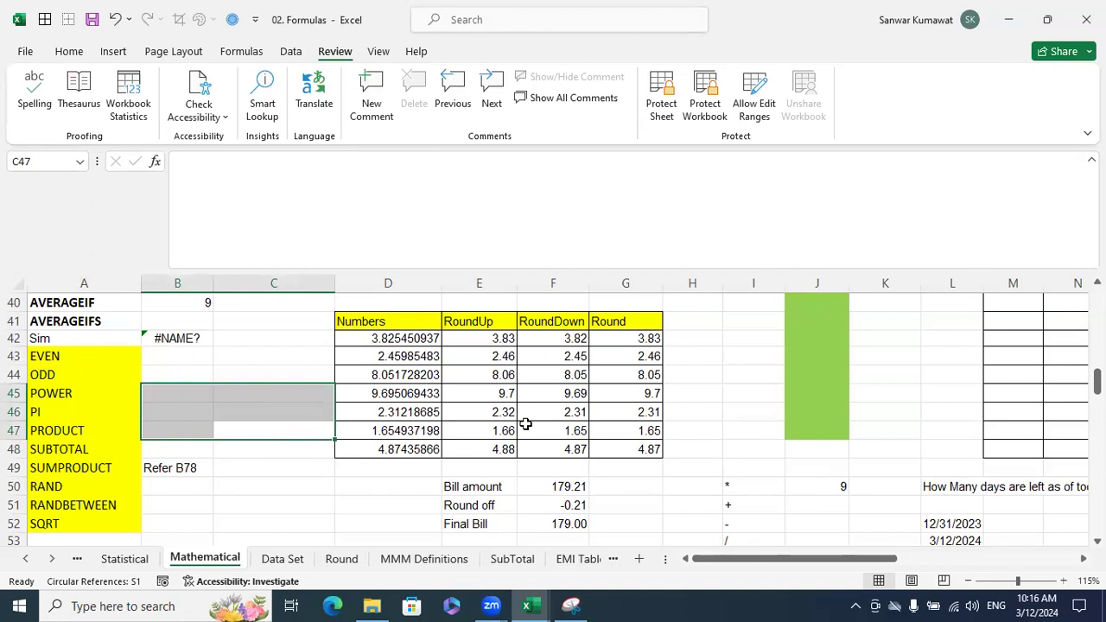
Step: Enter the repeated multiplication =3*3*3*3*3*3 in B45 beside the POWER label
click(201, 399)
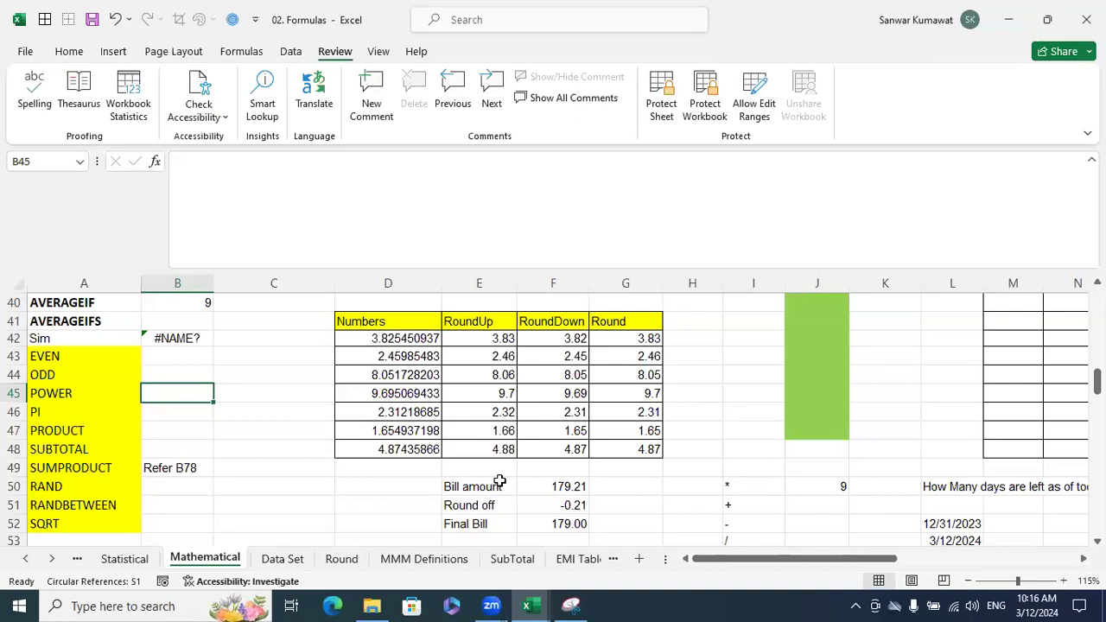
text(=3)
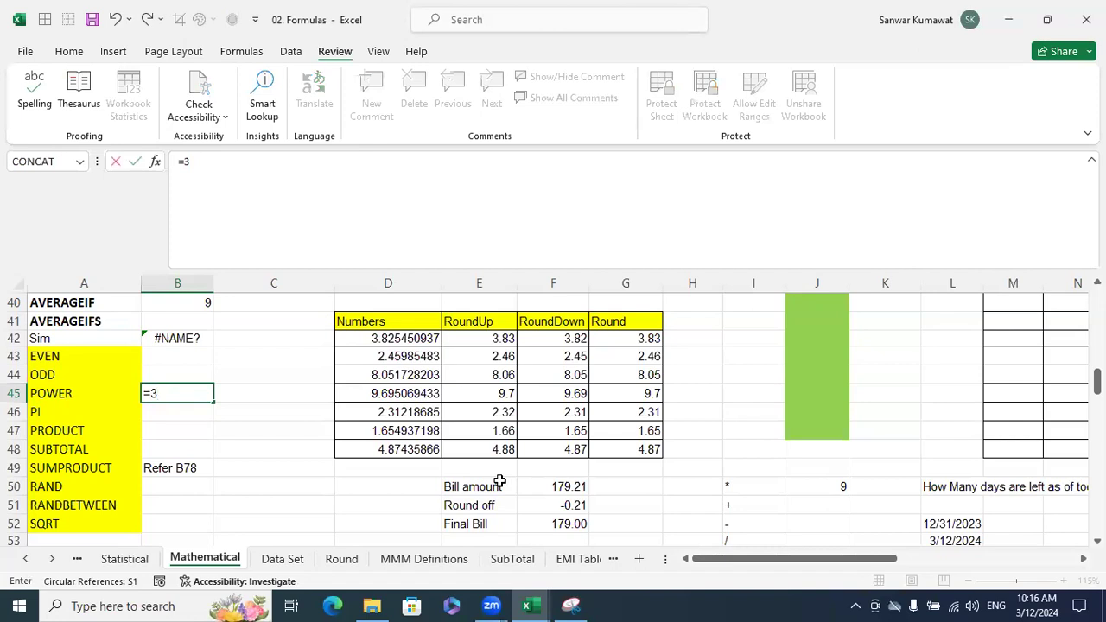
text(X3X3X3X3X)
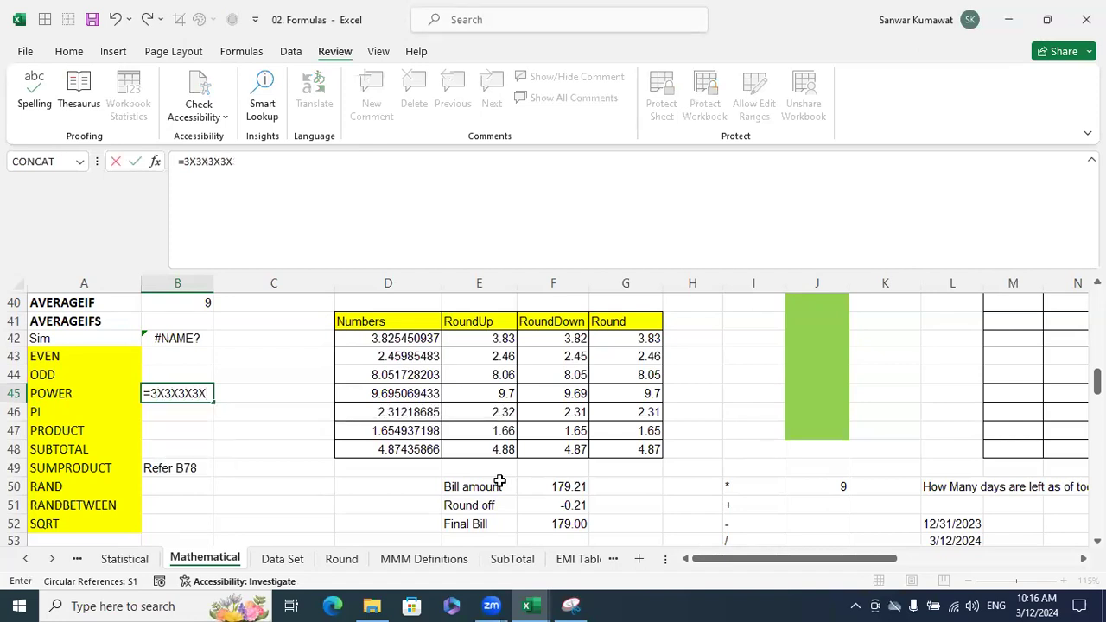
text(3)
key(Return)
key(Return)
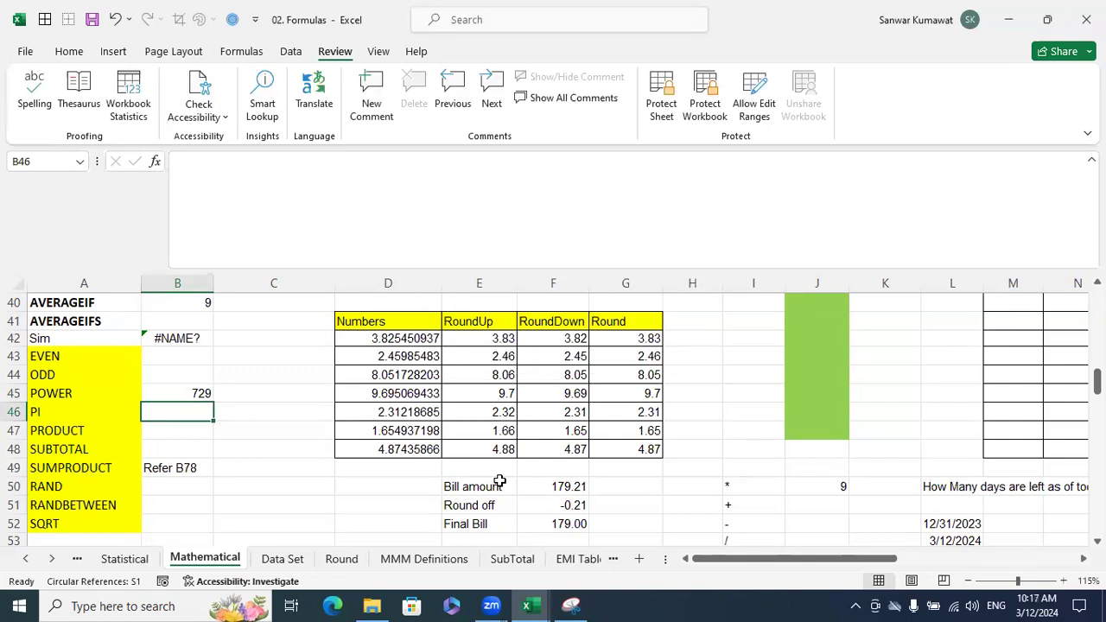
click(200, 394)
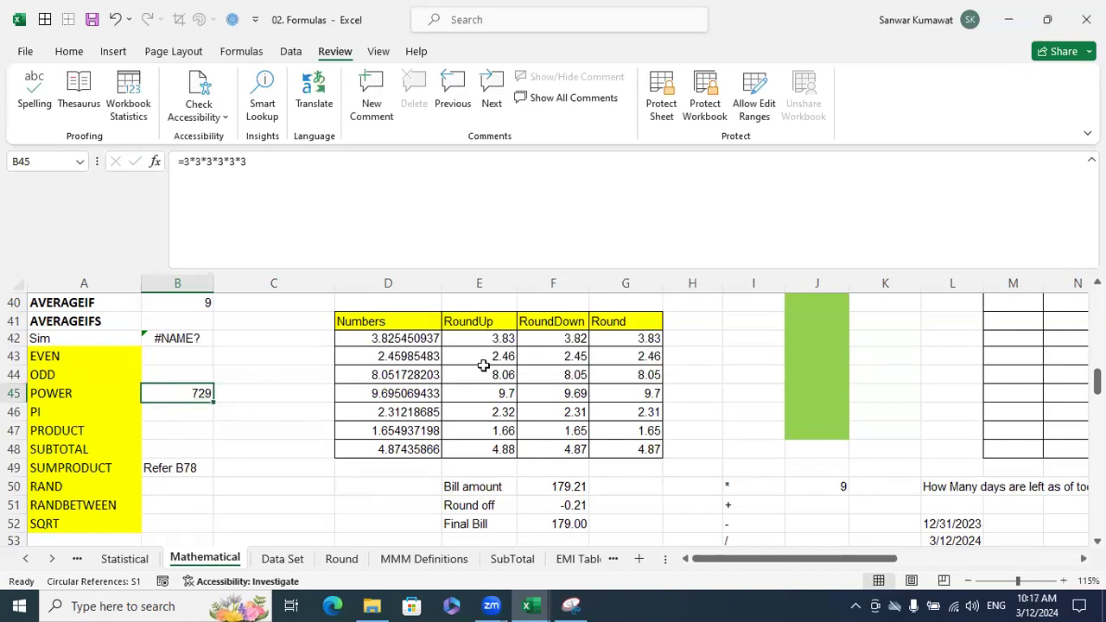
Step: Enter =3^6 in C45 to calculate the same power with the caret operator
click(308, 389)
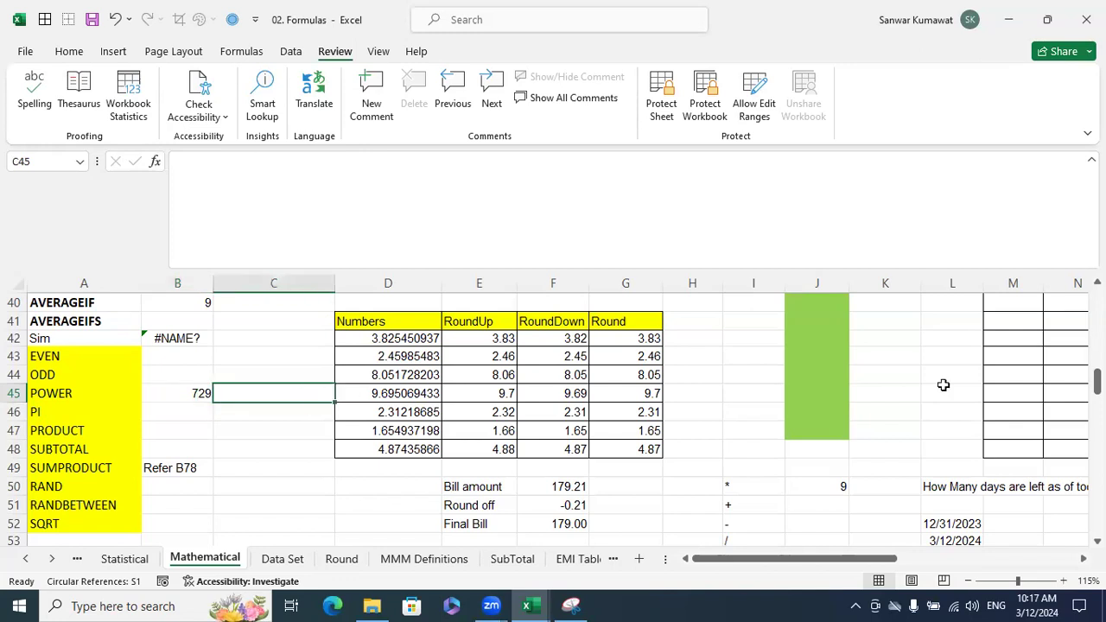
text(=)
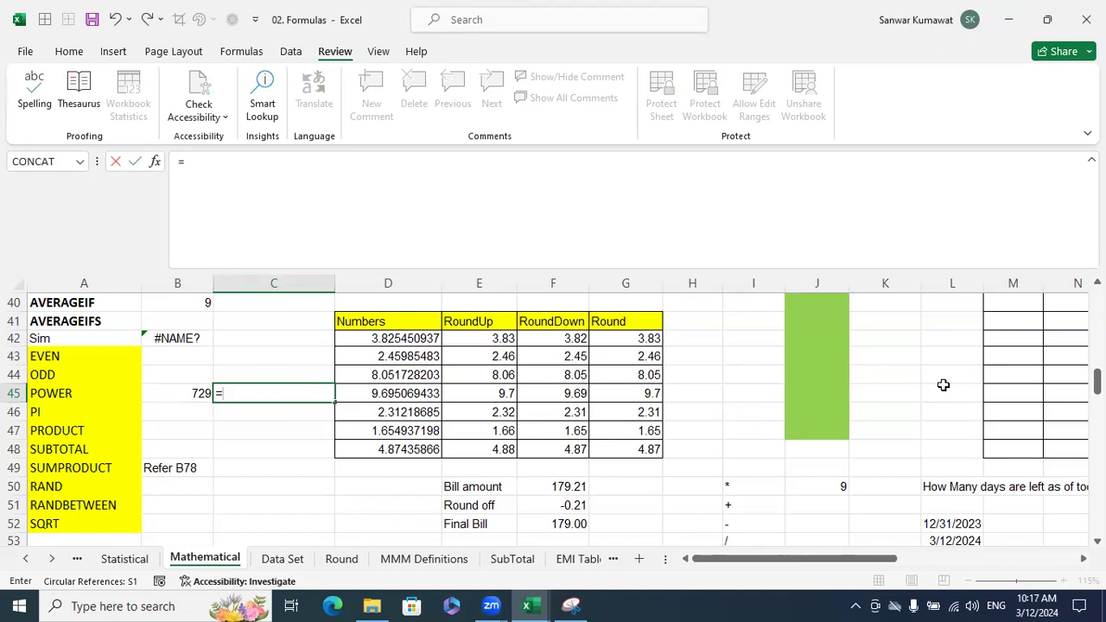
text(3)
text(6)
key(Return)
key(Up)
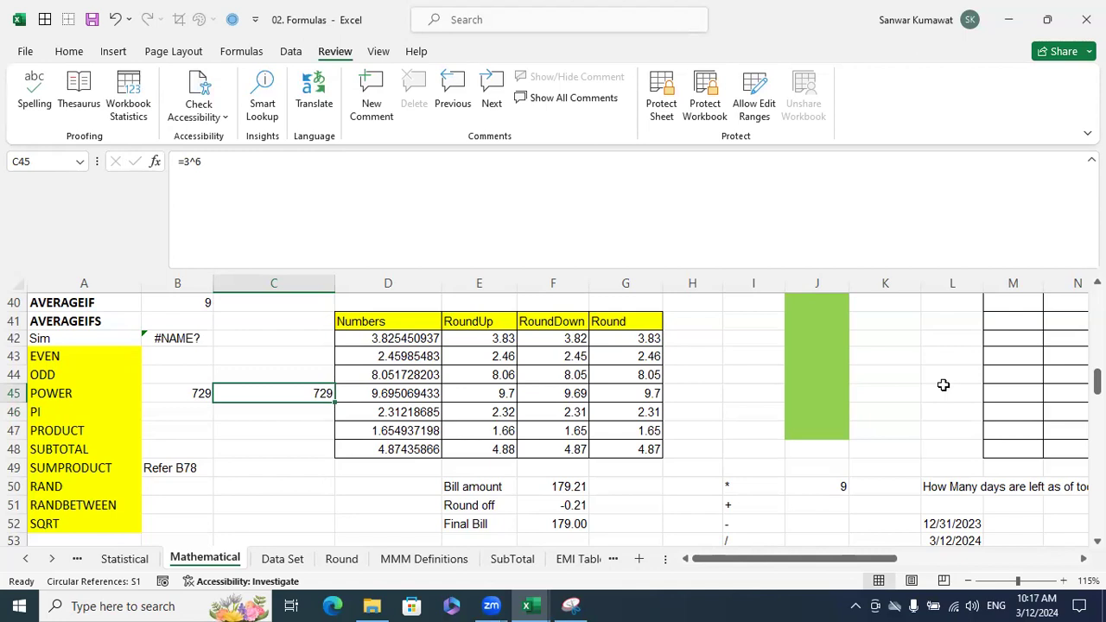
Step: Replace the multiplication in B45 with the formula =POWER(3,6)
key(Left)
text(=power)
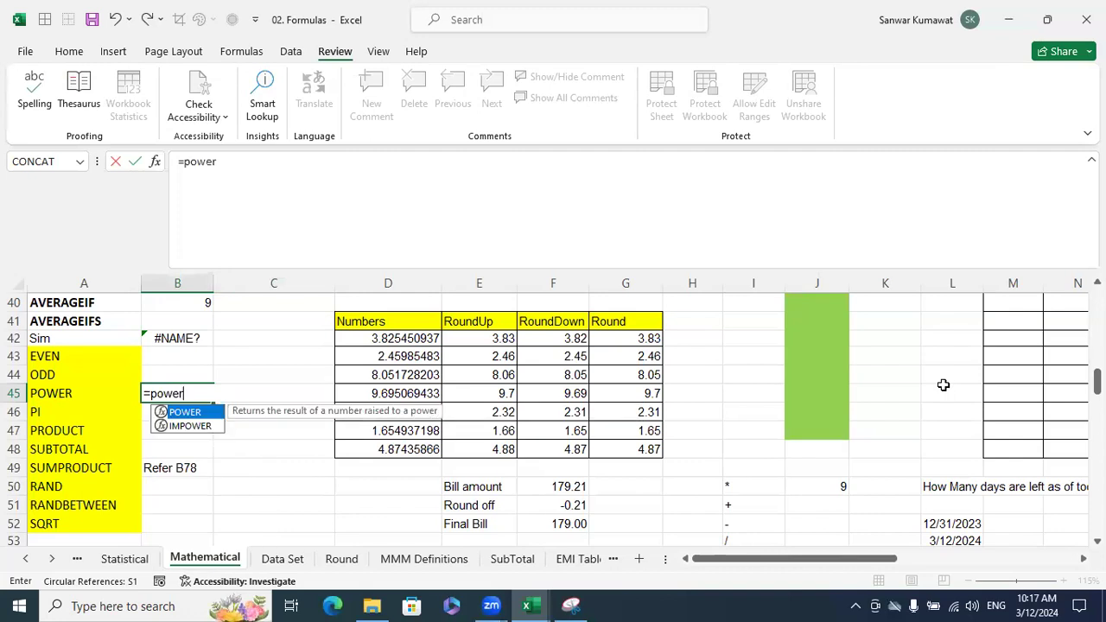
key(Tab)
text(3,6))
key(Return)
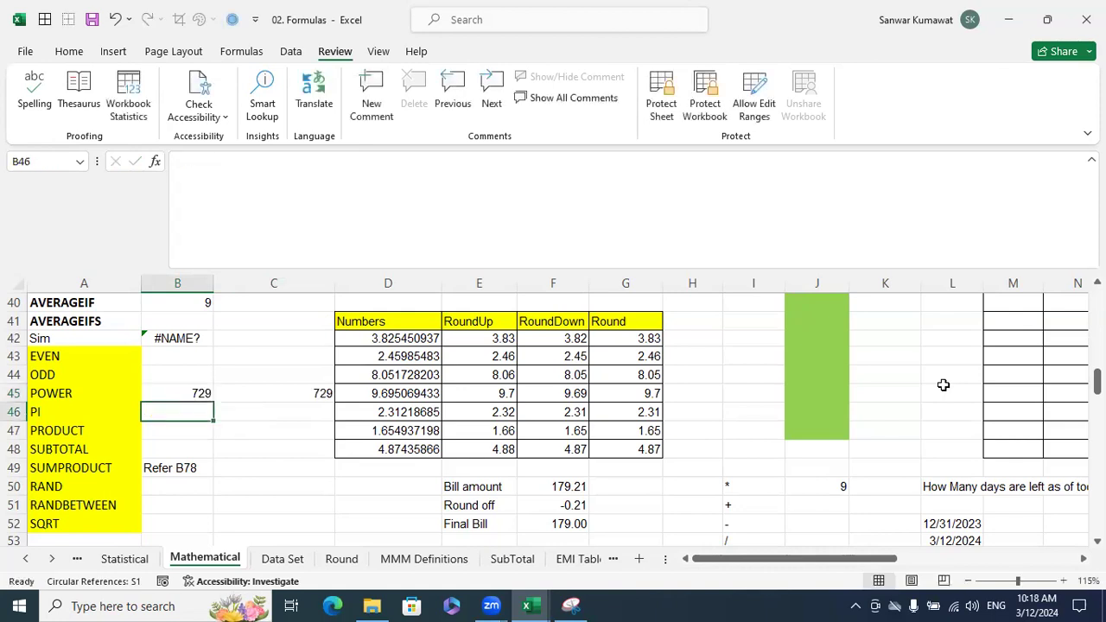
key(Up)
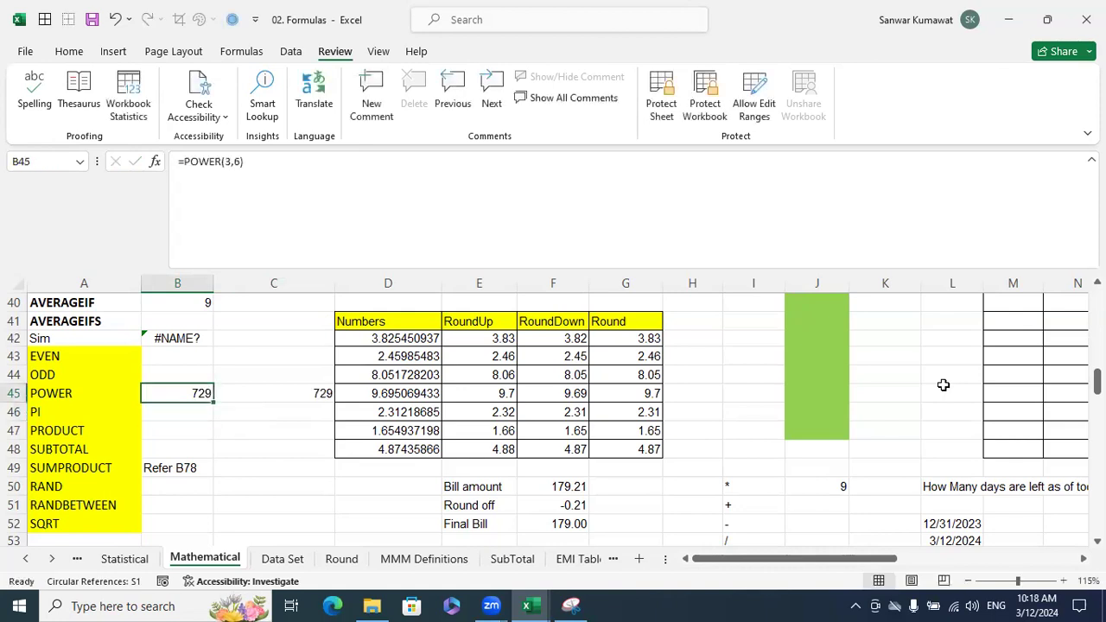
Step: Compare the POWER formula in B45 with the caret formula in C45
key(Right)
key(Left)
key(Right)
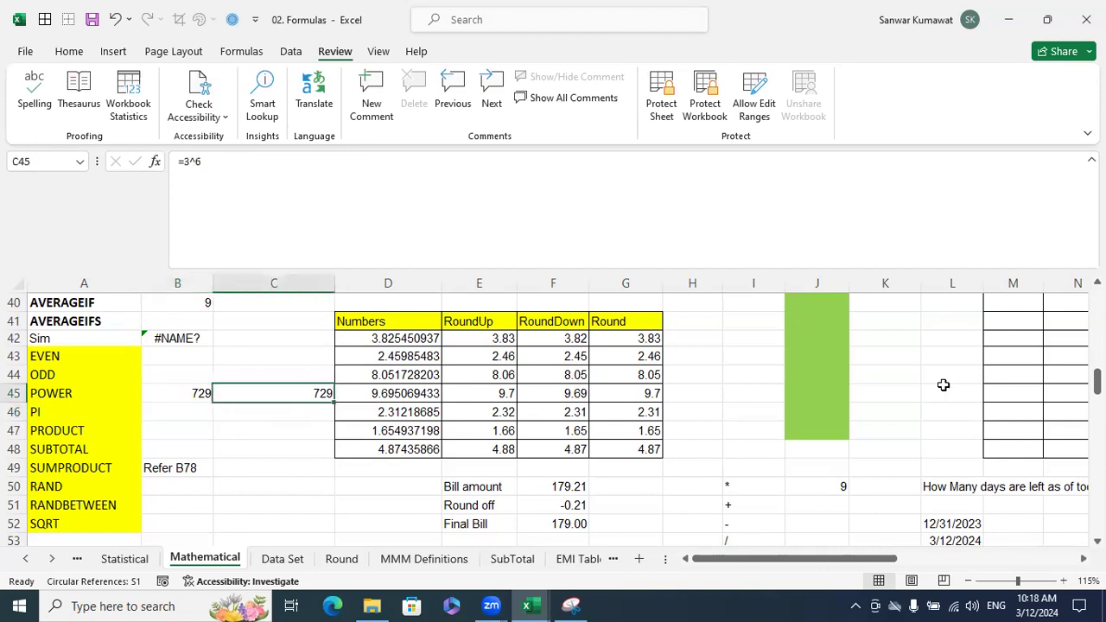
key(Left)
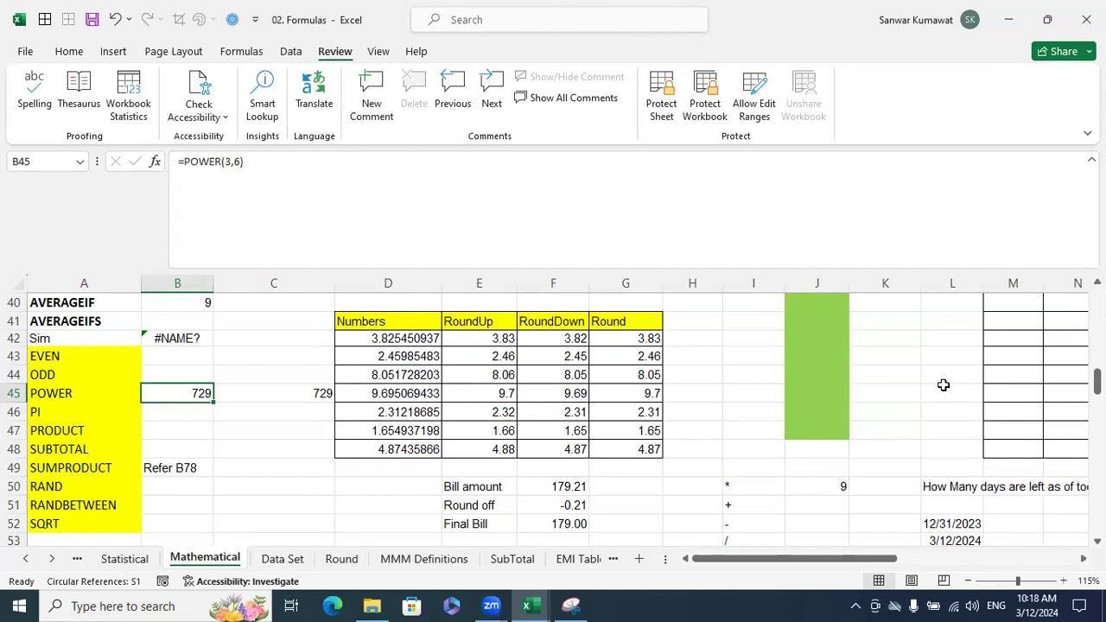
key(Right)
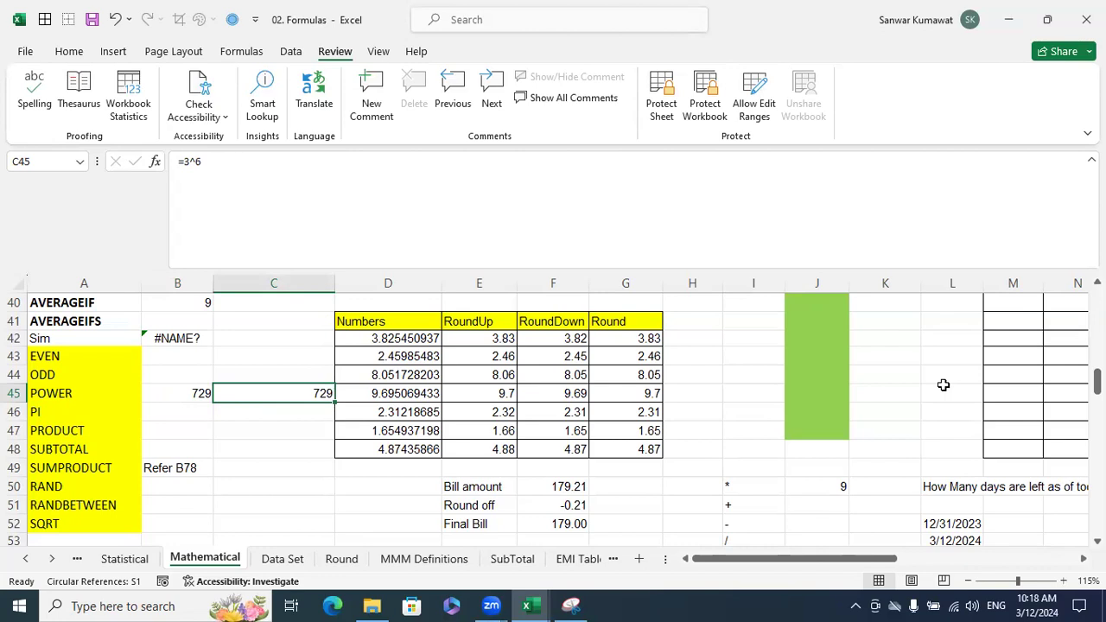
key(F2)
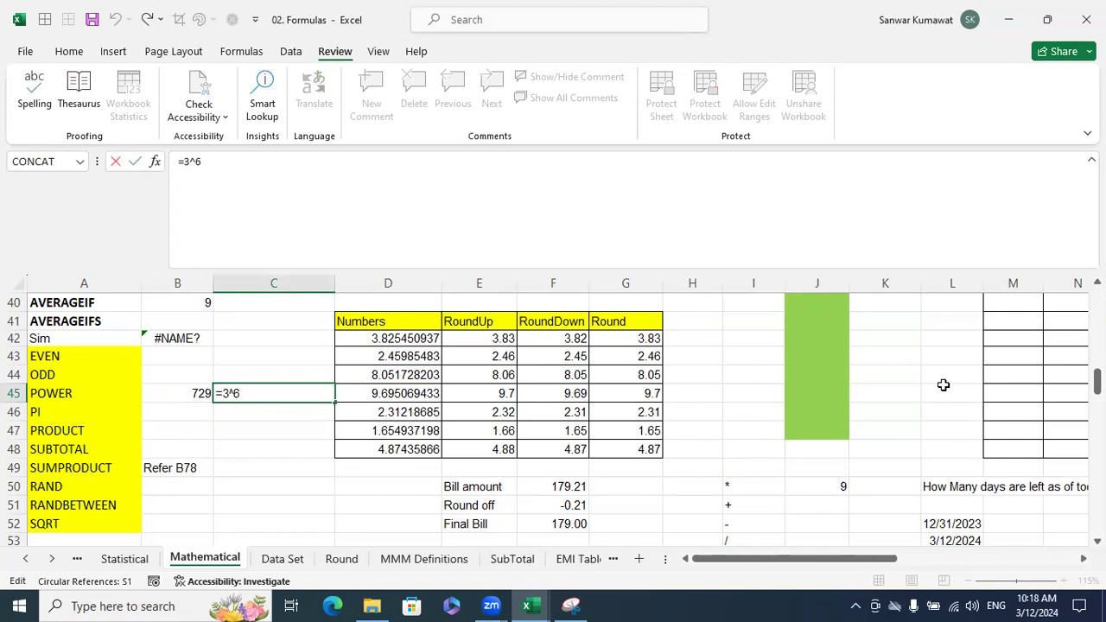
key(Escape)
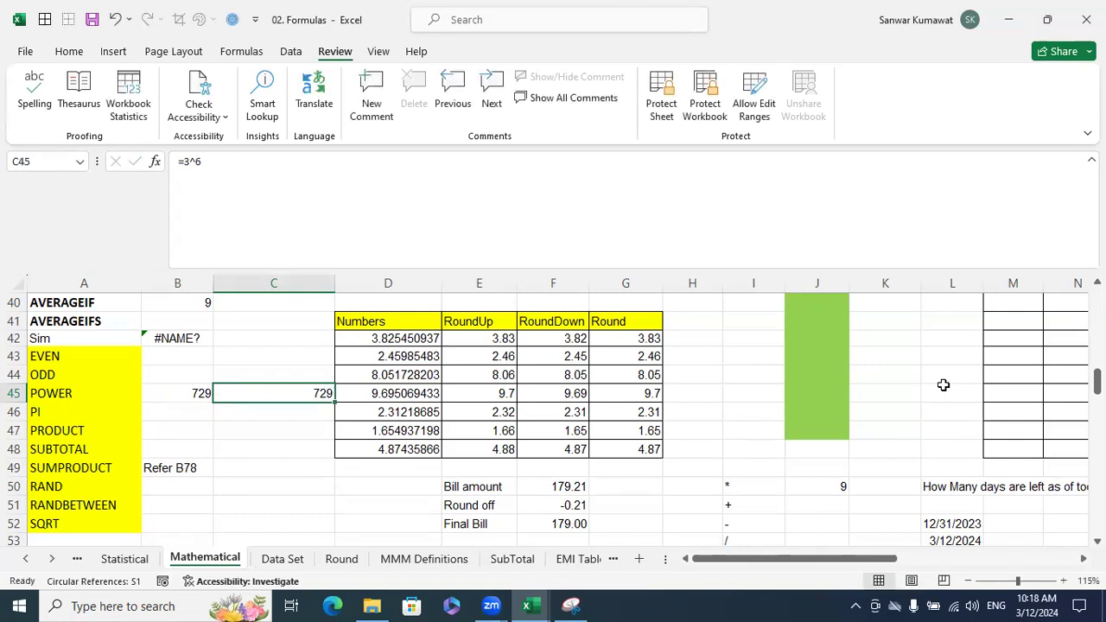
key(Left)
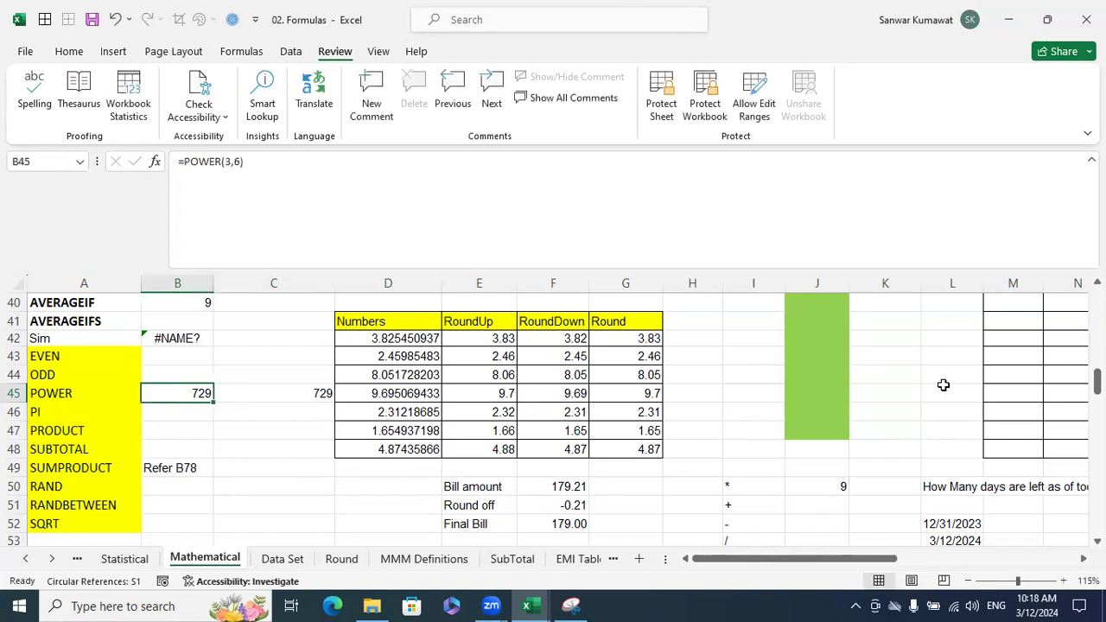
key(Right)
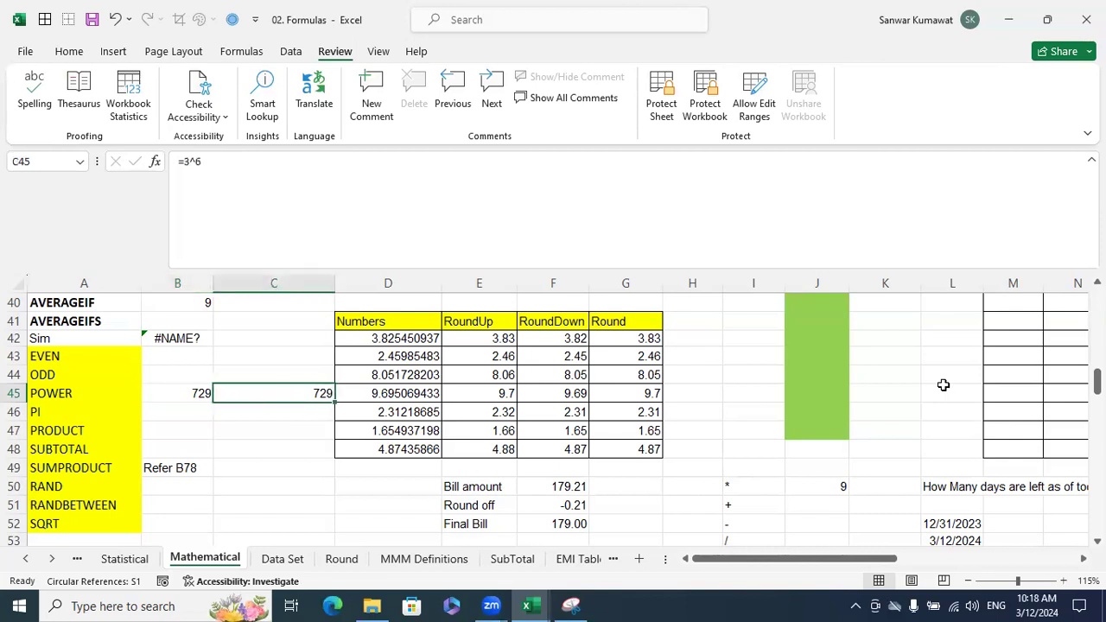
Step: Enter =SUM(10,20) in B46 as a function-based addition example
key(Left)
key(Down)
text(=SUM(1)
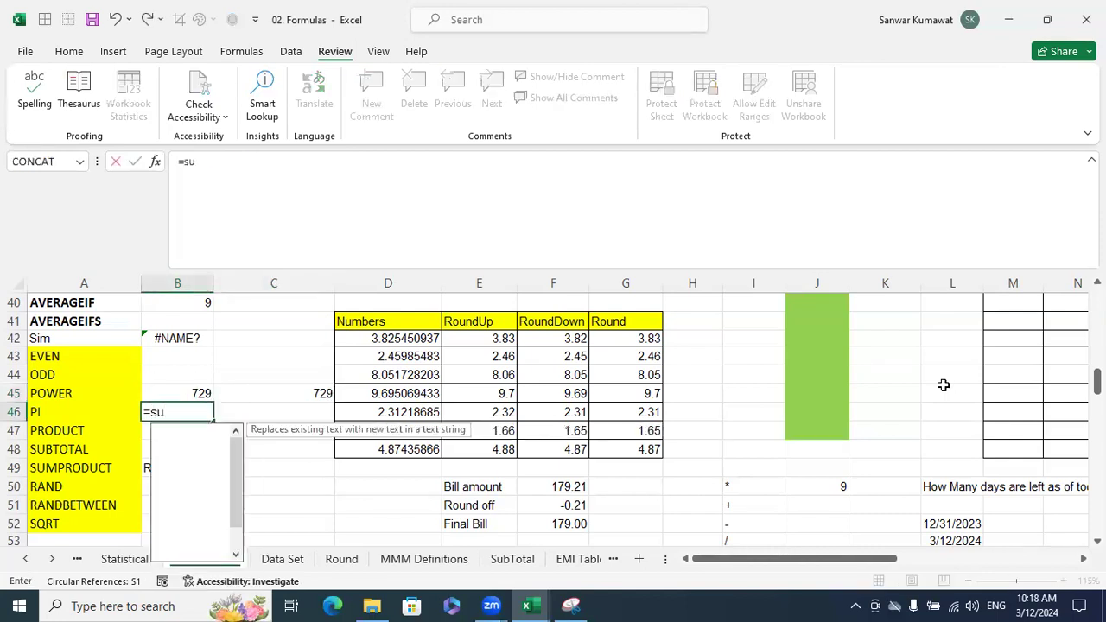
text(0,20))
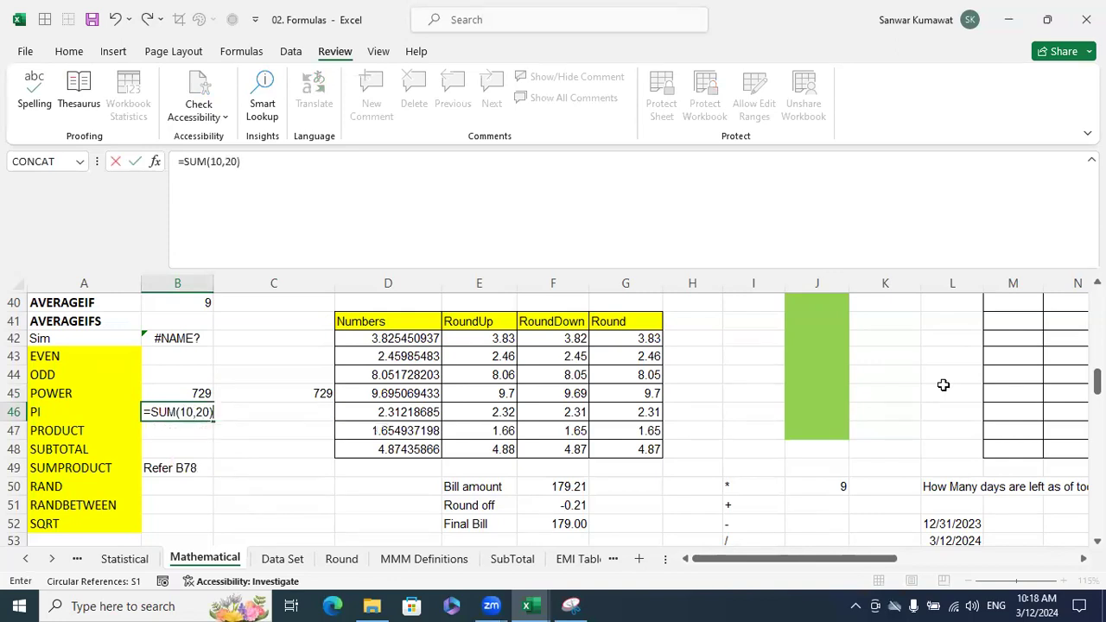
key(Return)
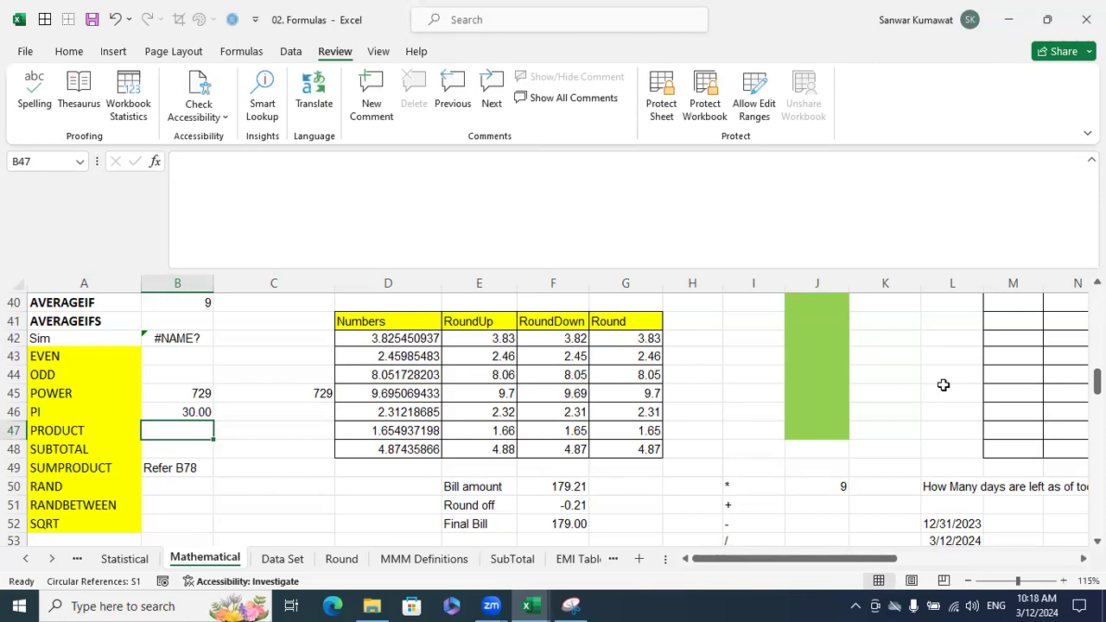
Step: Enter =10+20 in C46 as an operator-based addition and compare it with the SUM, caret and POWER formulas
key(Up)
key(Right)
text(=)
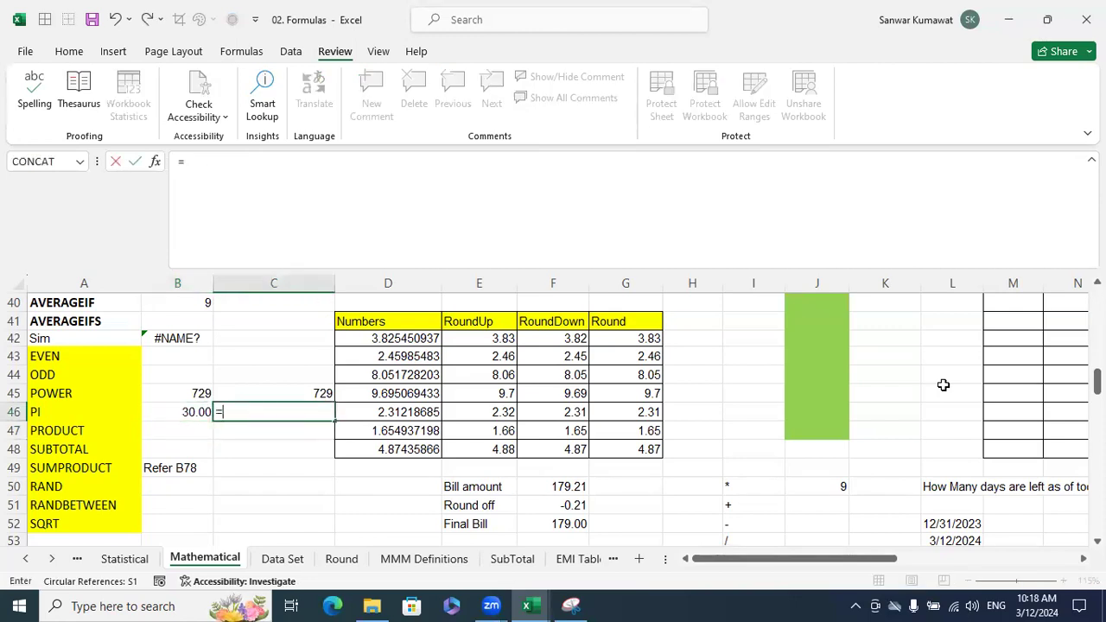
text(10+20)
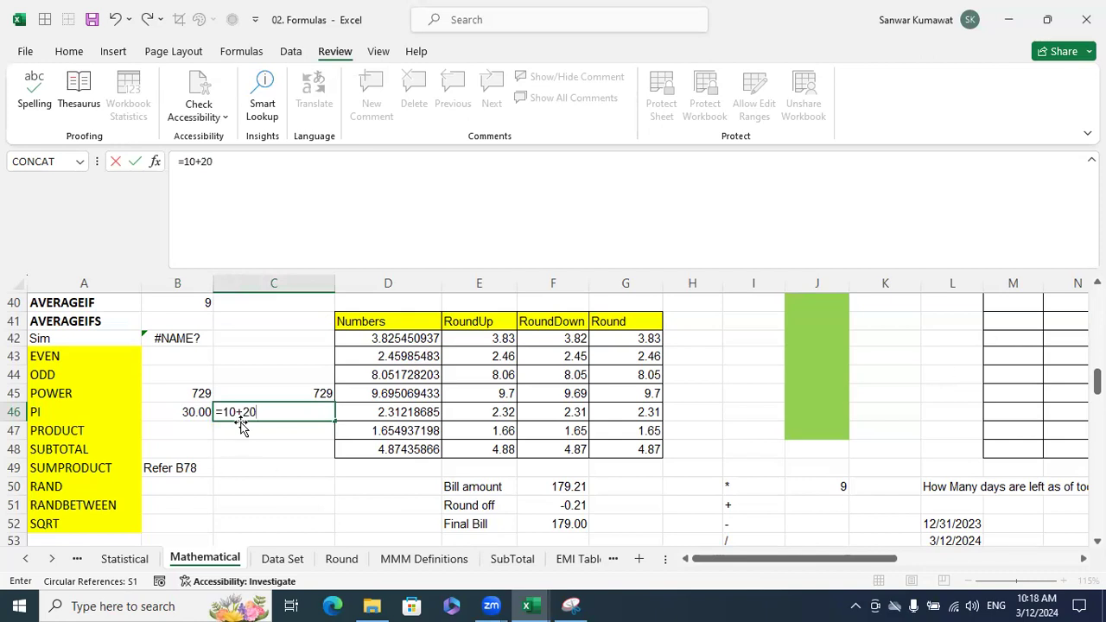
key(Return)
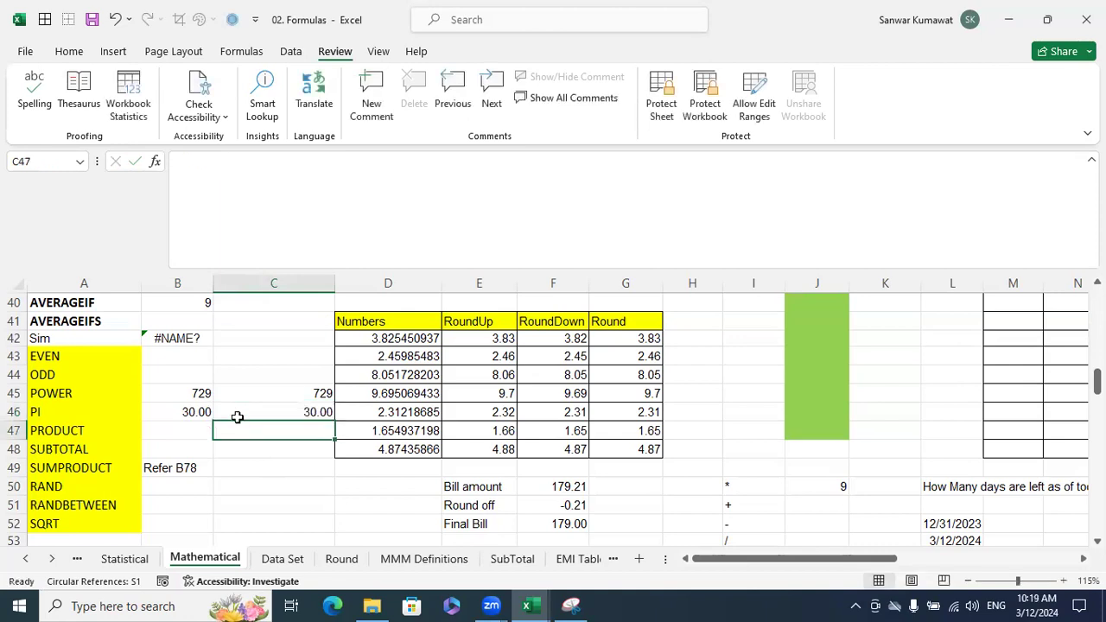
click(207, 412)
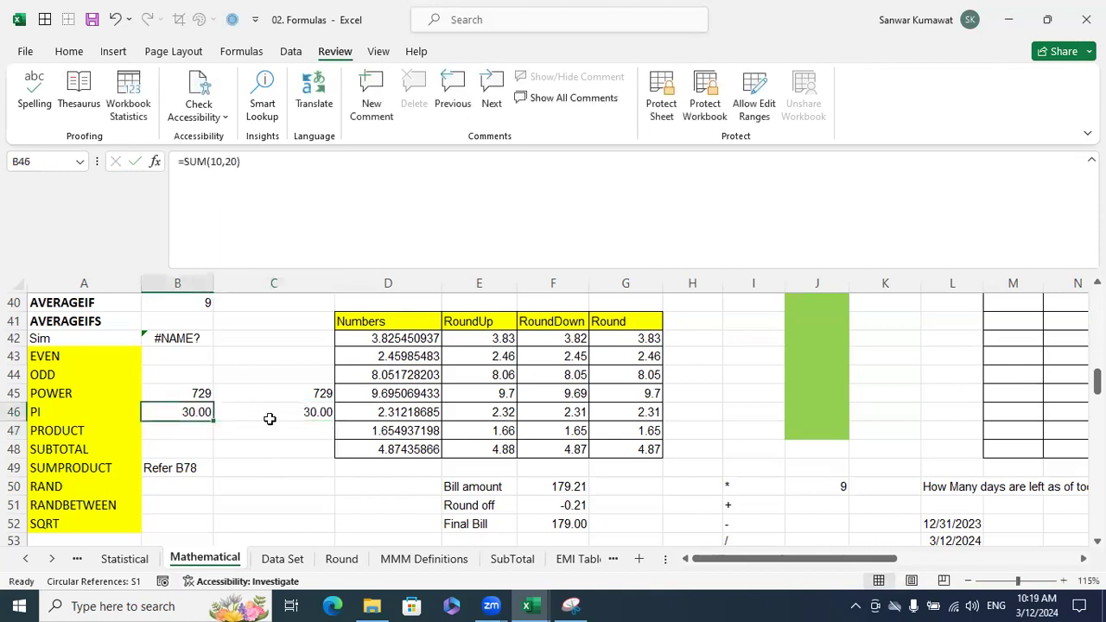
click(292, 393)
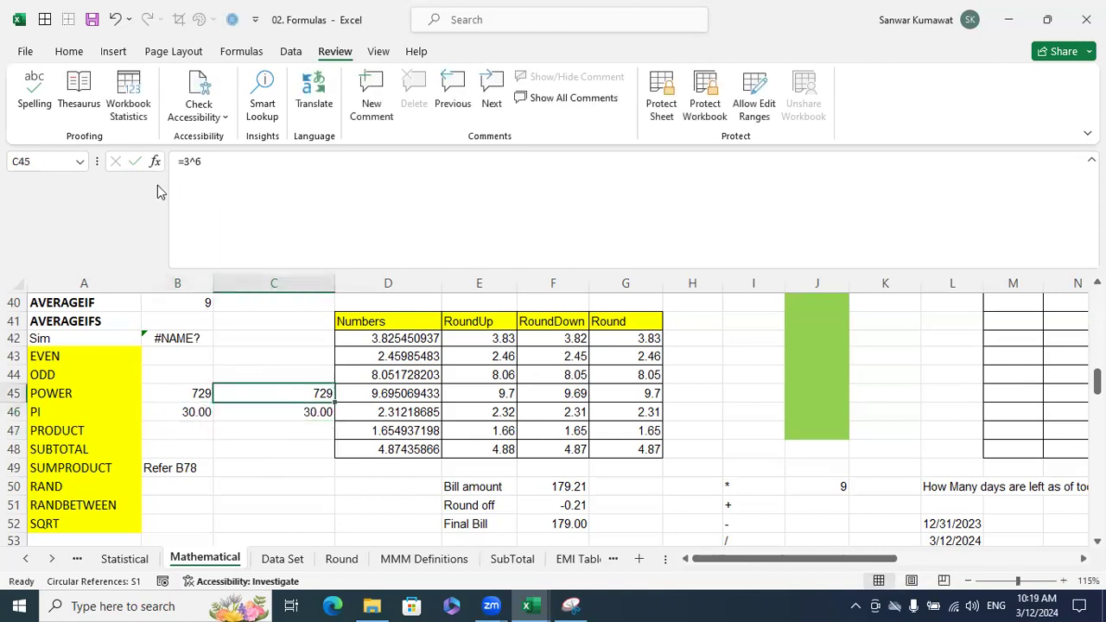
click(197, 391)
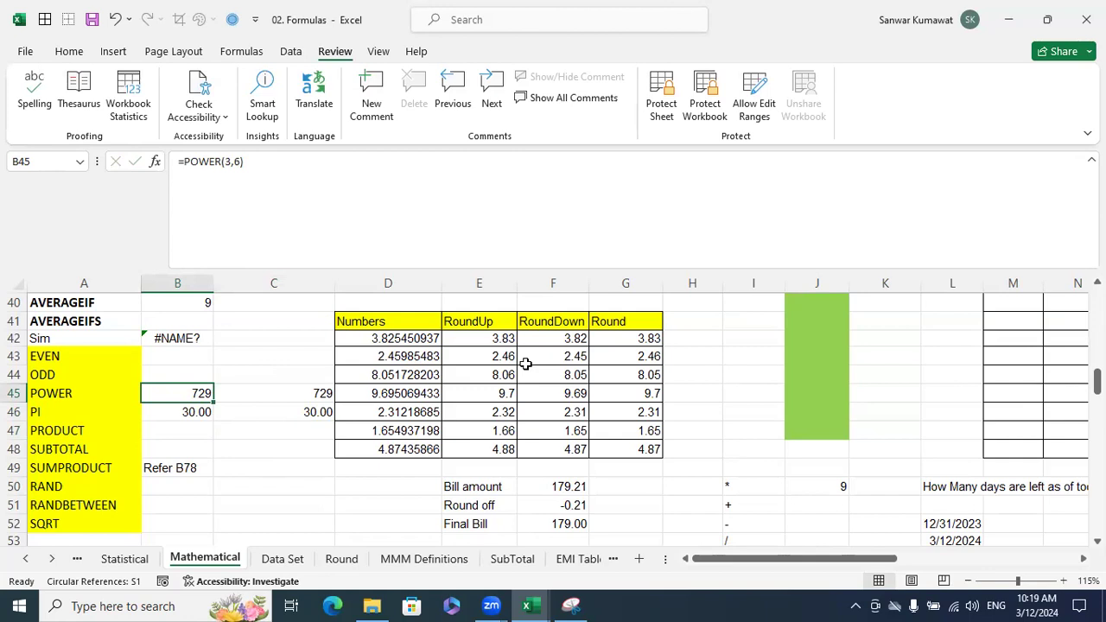
Step: Clear the two addition examples from B46:C46
key(shift+Right)
key(Down)
key(Down)
key(Up)
key(shift+Right)
key(Delete)
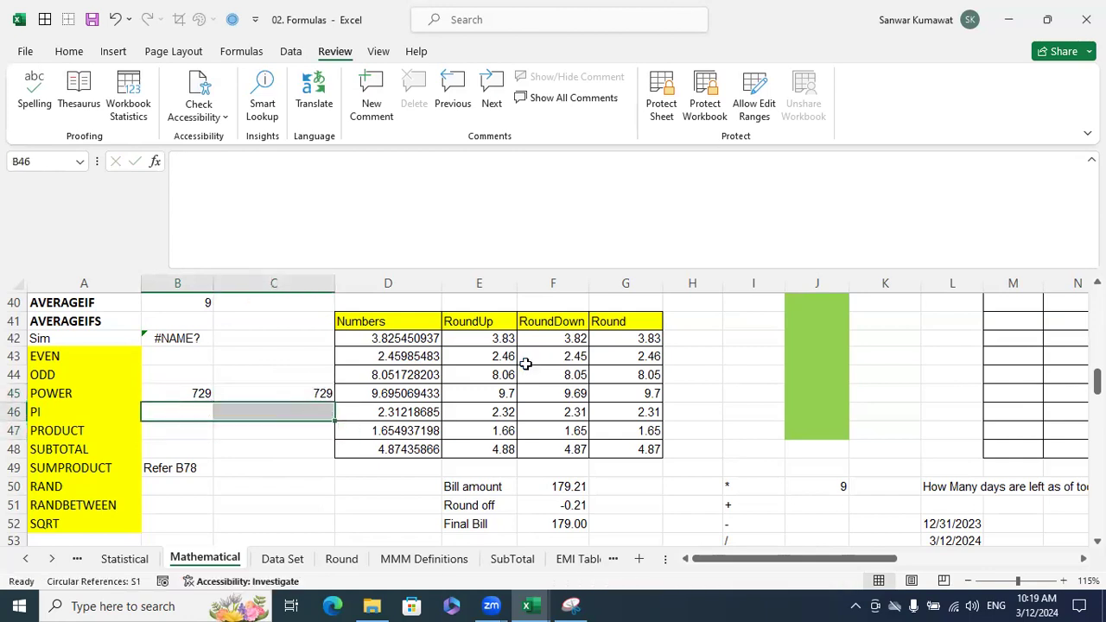
click(185, 411)
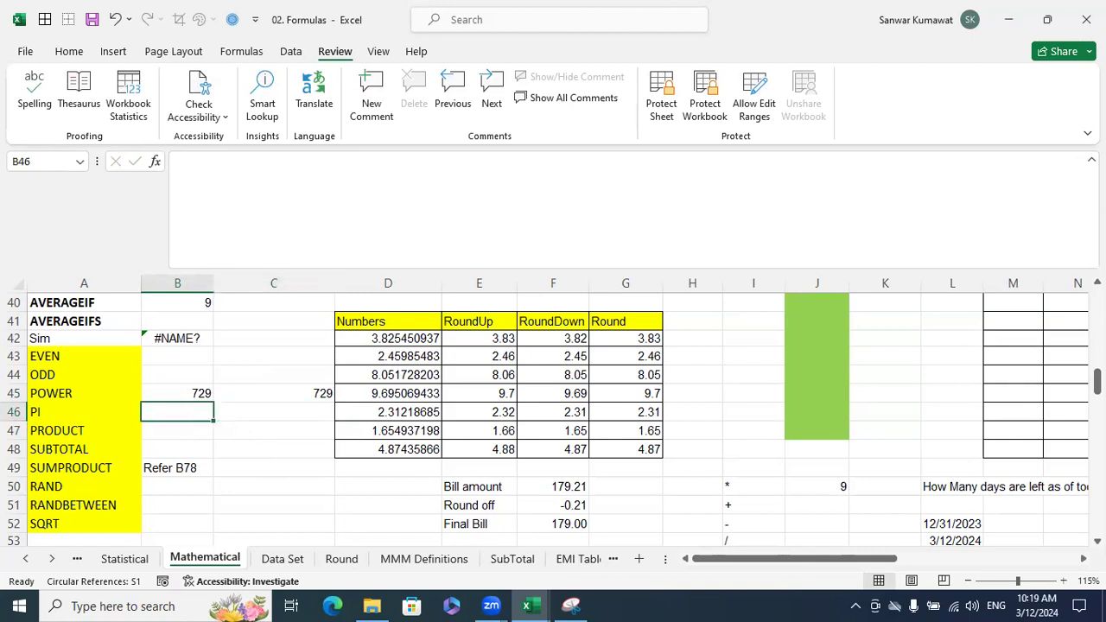
text(=pi)
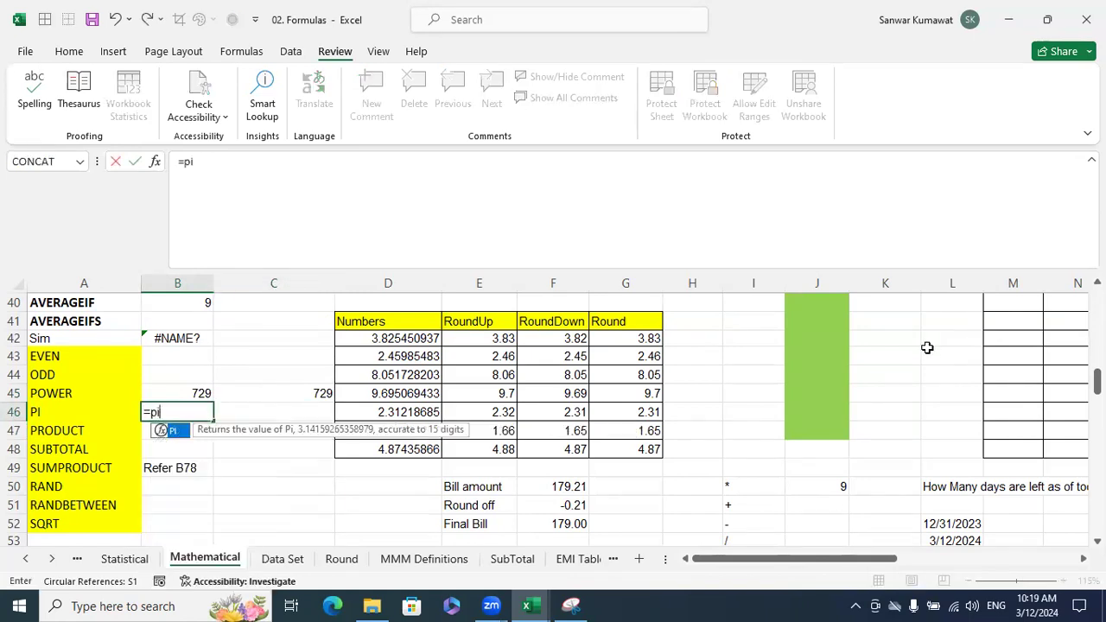
key(BackSpace)
key(BackSpace)
key(BackSpace)
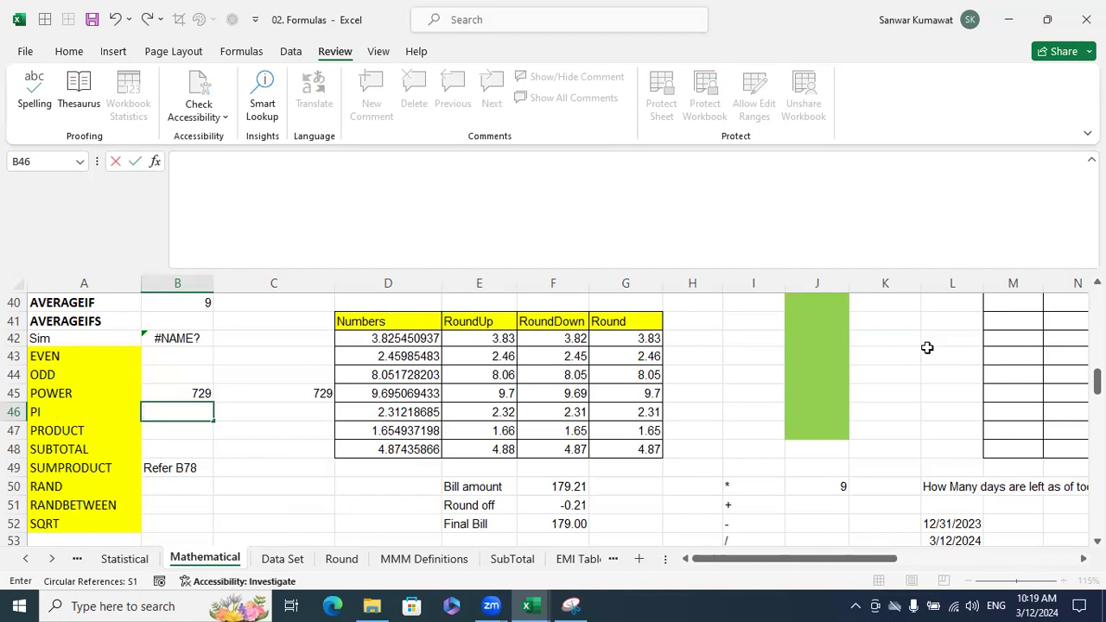
Step: Enter =22/7 in B46 to calculate pi by division
text(=22/7)
key(Return)
click(188, 413)
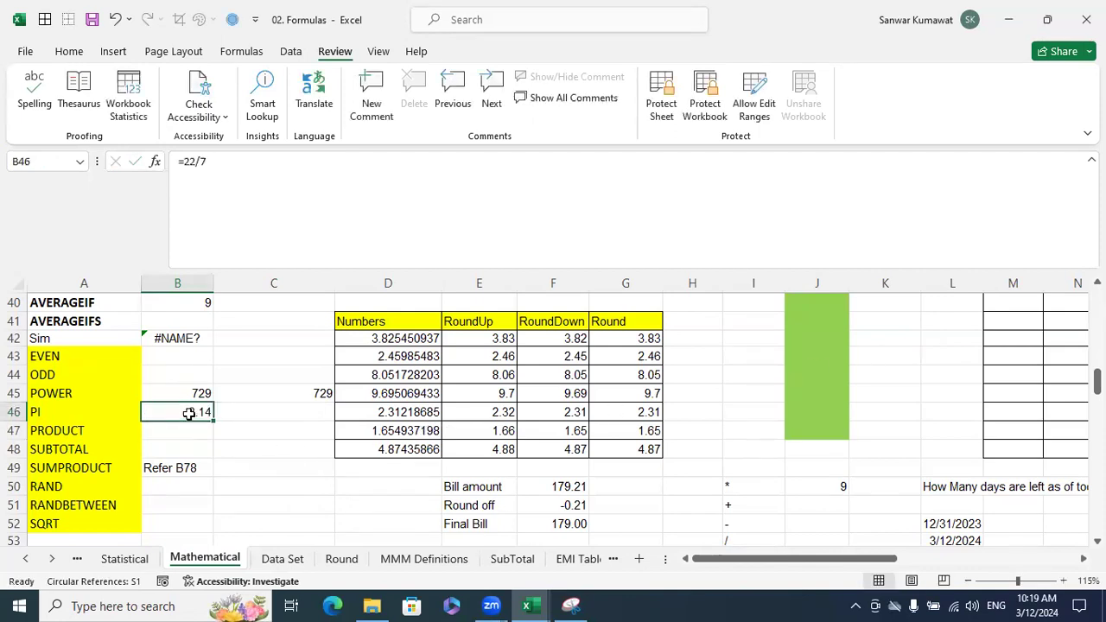
Step: Enter the formula =PI() in C46, beside the division result
click(239, 414)
text(=pi)
double_click(231, 428)
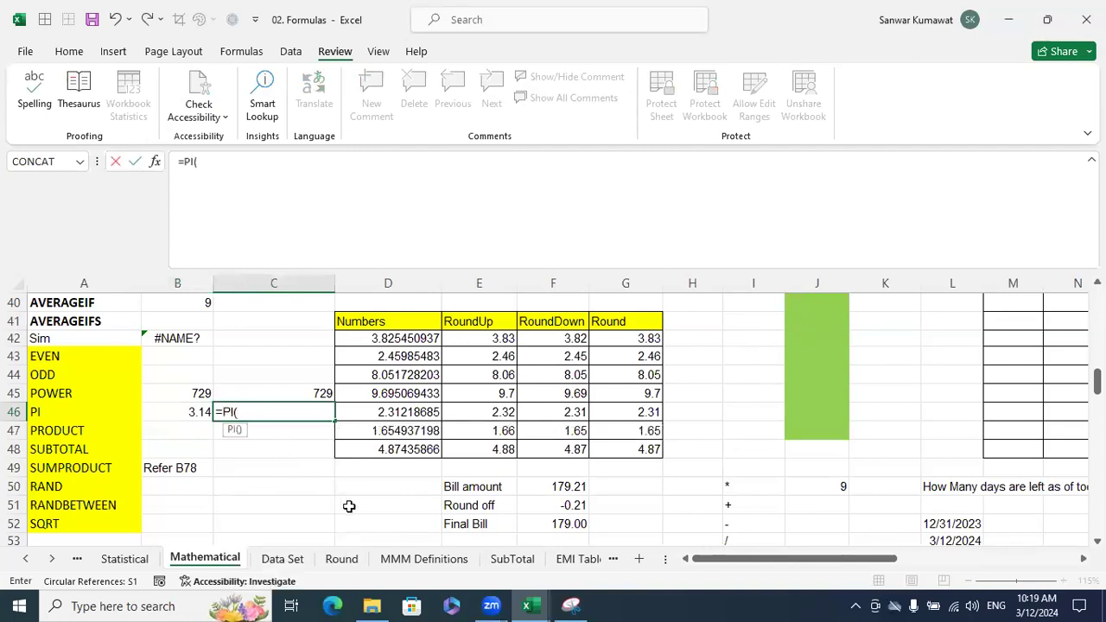
text())
key(Return)
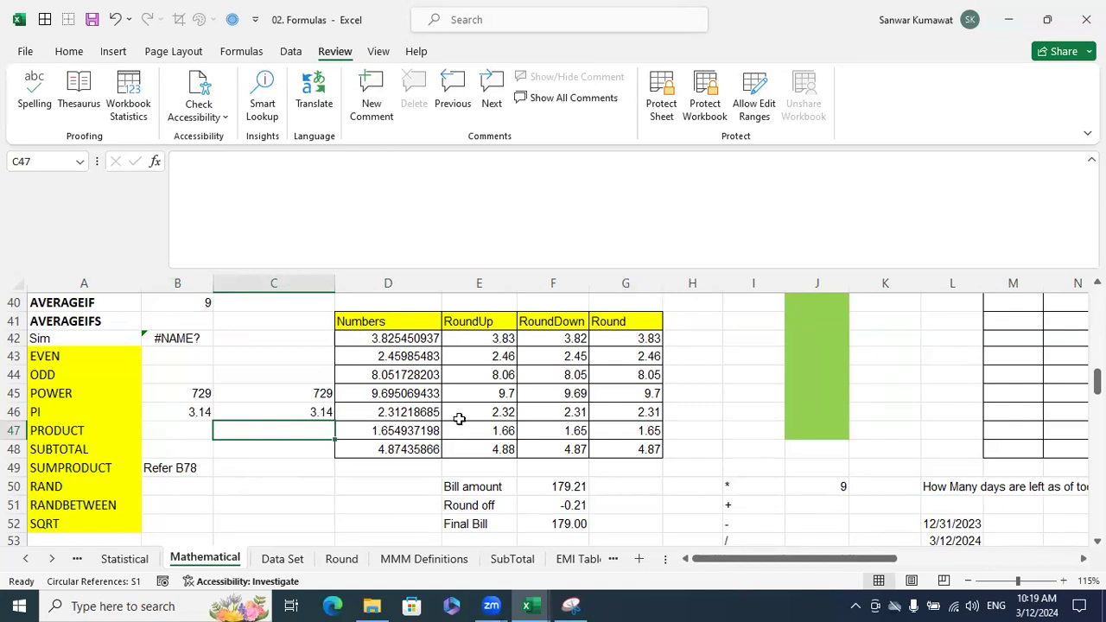
Step: Highlight the PRODUCT and SUMPRODUCT labels in column A and find the Price, Qty and Amount table around row 79
click(89, 435)
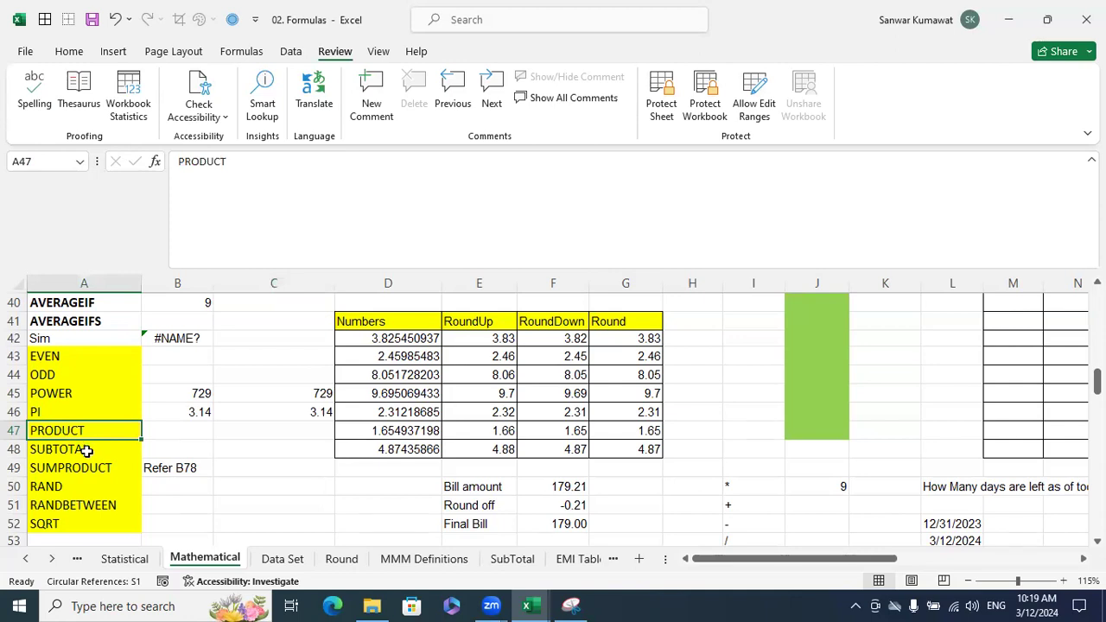
ctrl+click(86, 464)
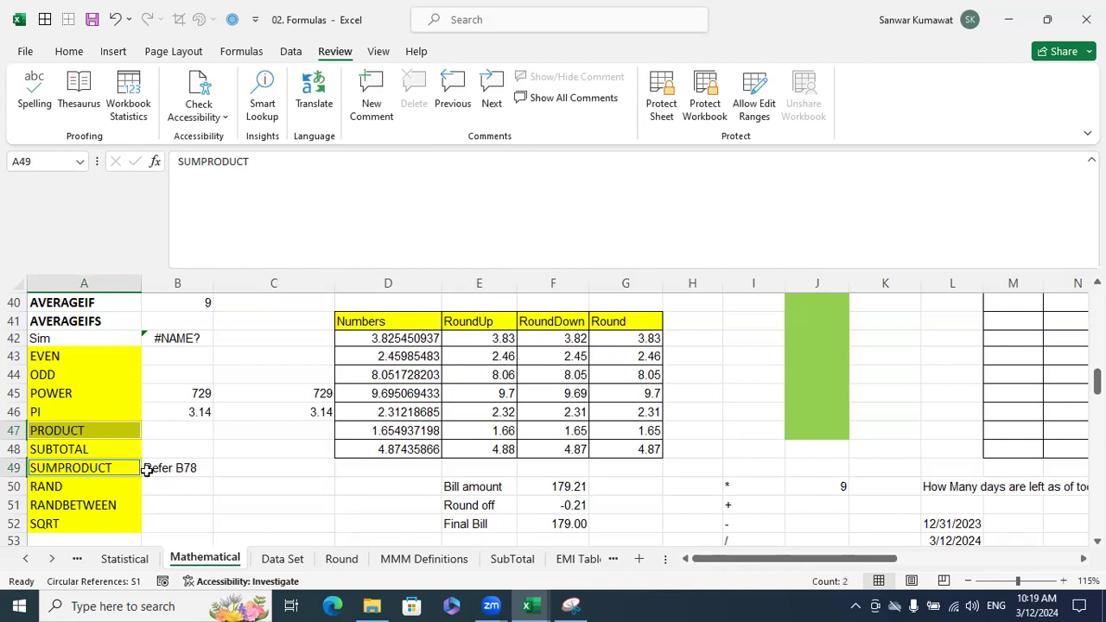
scroll(148, 469, down, 2)
scroll(153, 470, up, 1)
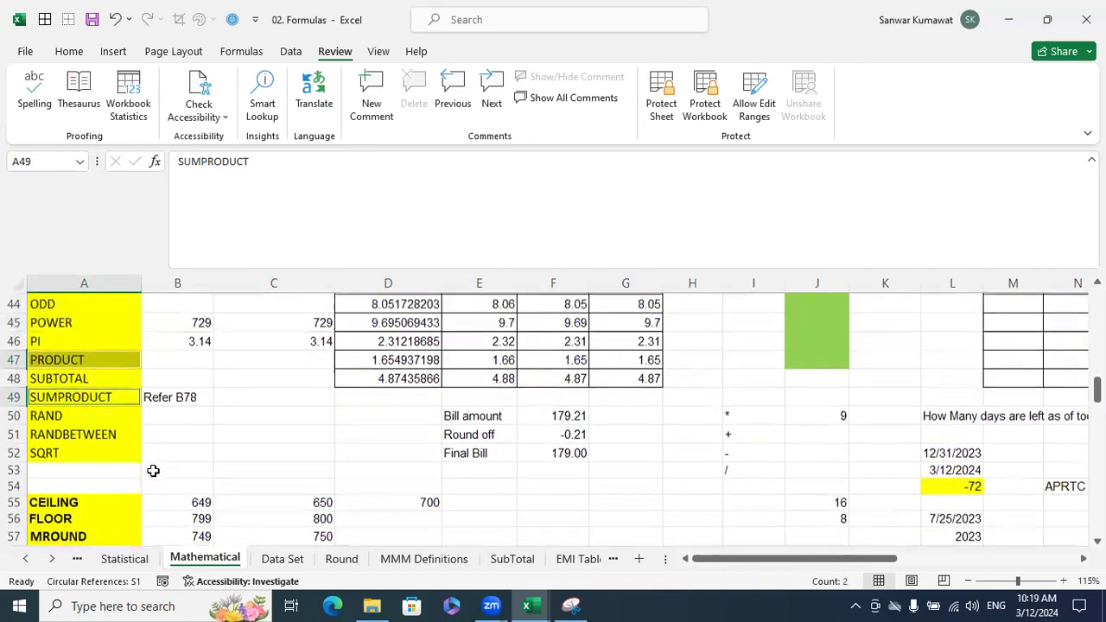
scroll(153, 470, up, 1)
click(114, 377)
ctrl+click(95, 413)
scroll(291, 419, down, 12)
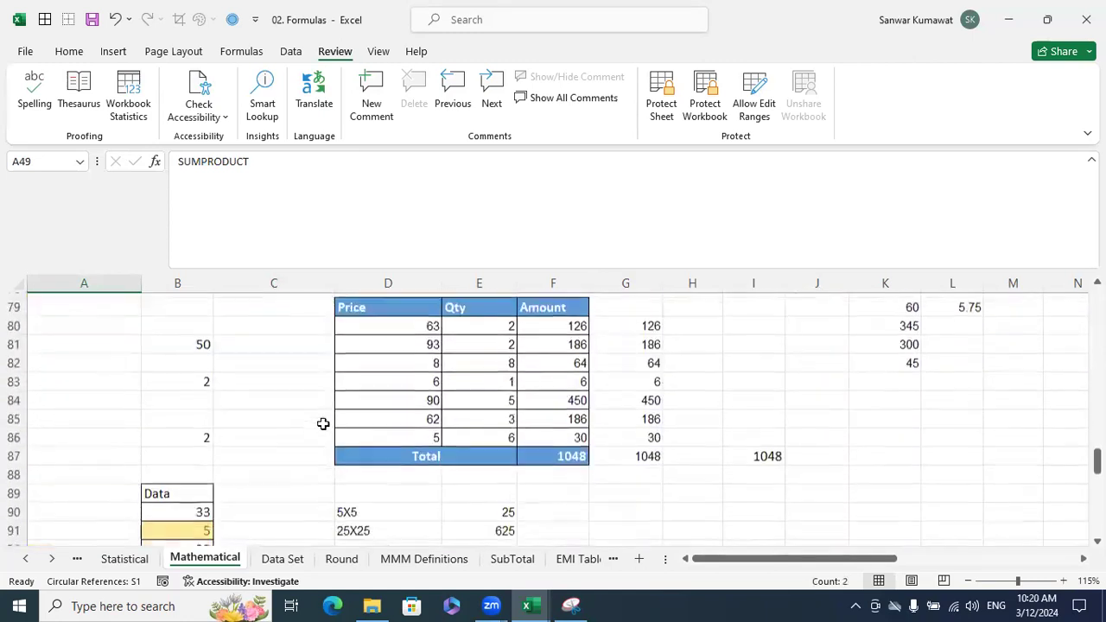
Step: Clear the old calculation results in columns G to I beside the Price and Qty table
drag(674, 494, 659, 314)
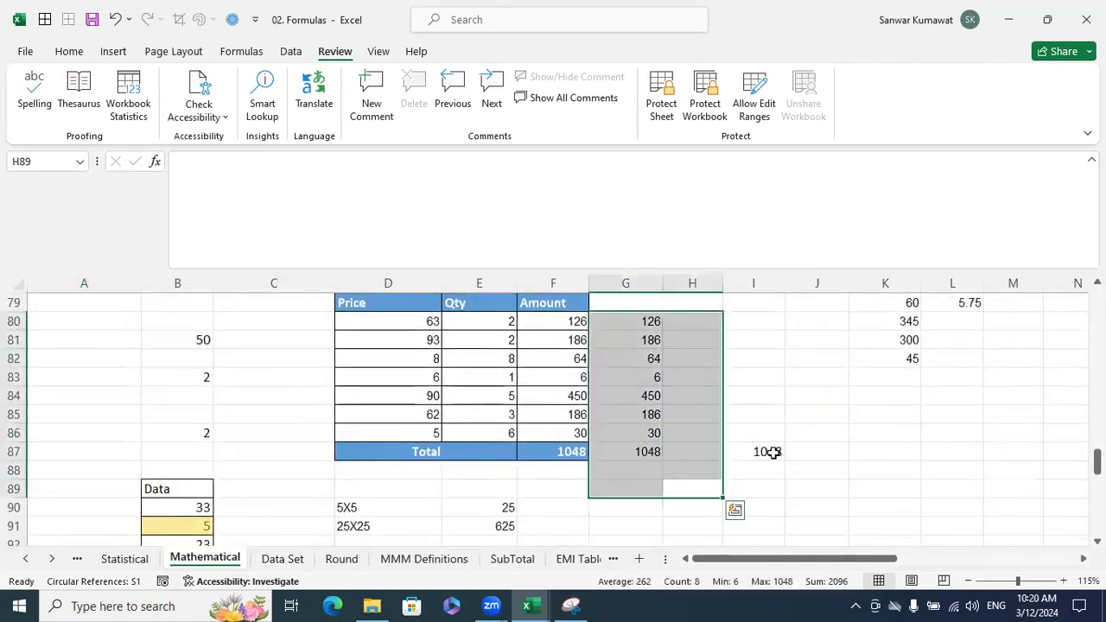
key(Delete)
drag(768, 434, 768, 484)
key(Delete)
click(635, 445)
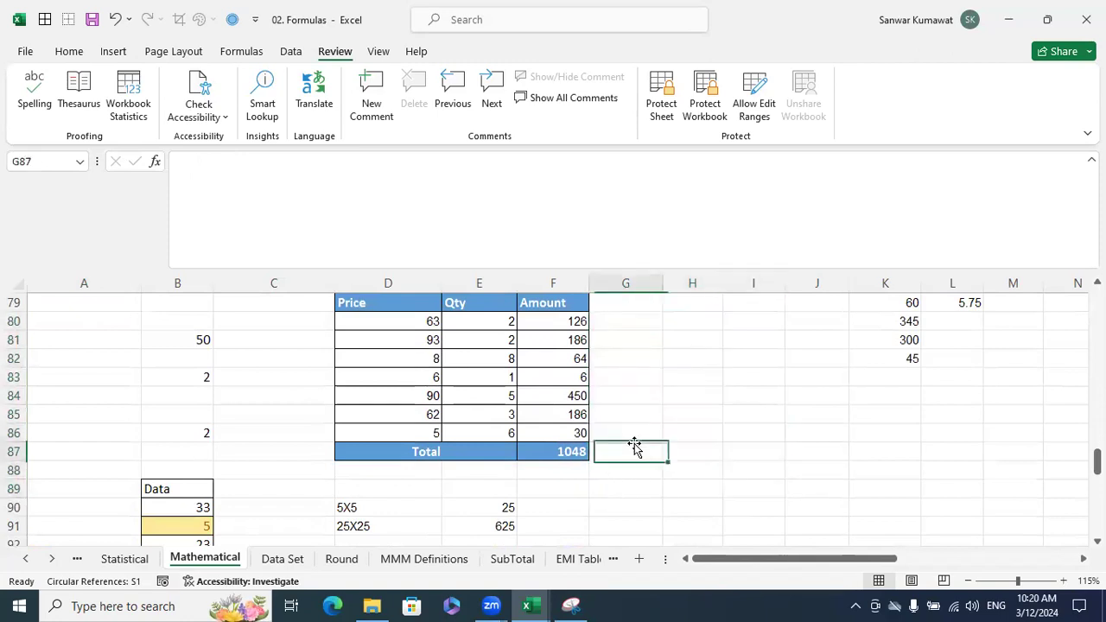
Step: Delete the existing Amount entries in F80:F86, keeping the total row
drag(599, 437, 575, 326)
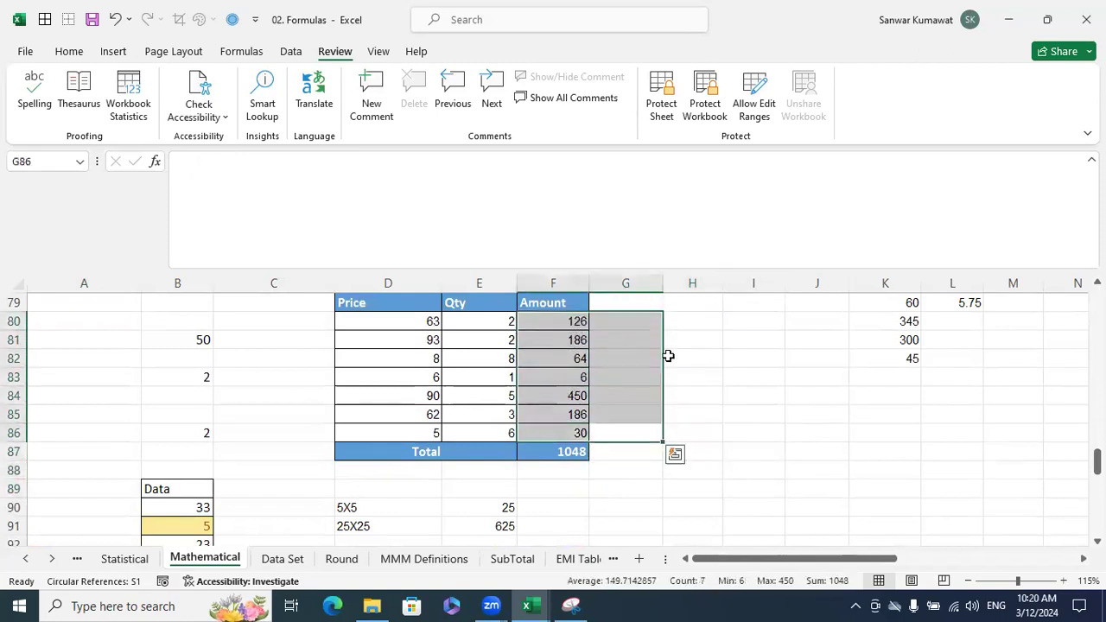
key(Delete)
click(689, 355)
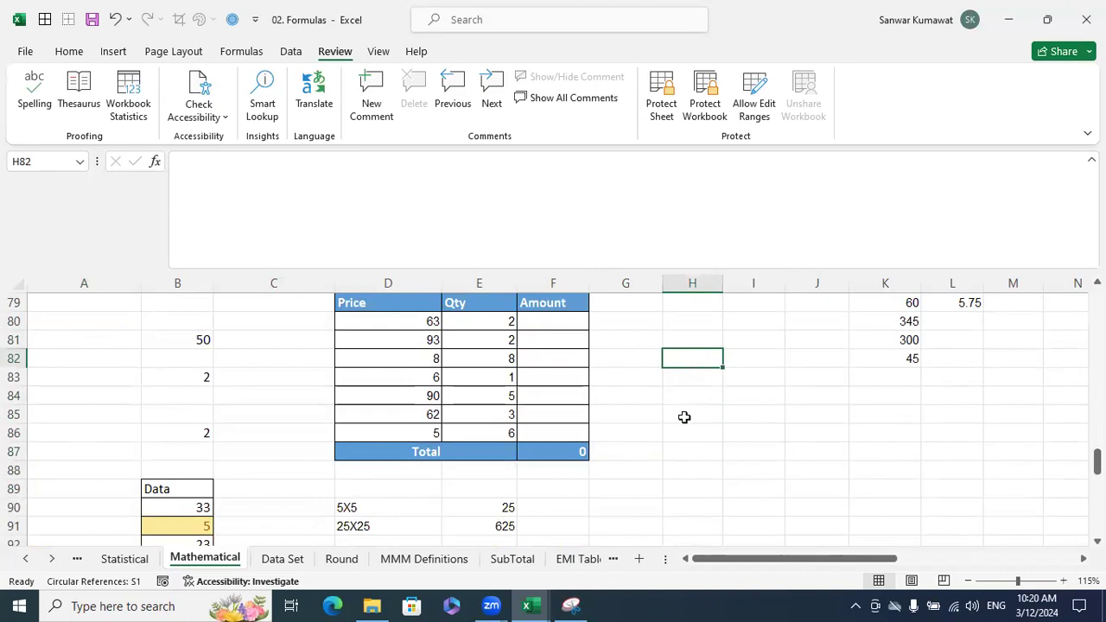
Step: Examine the Price and Qty ranges D80:D86 and E80:E86 that the Amount column is based on
click(574, 323)
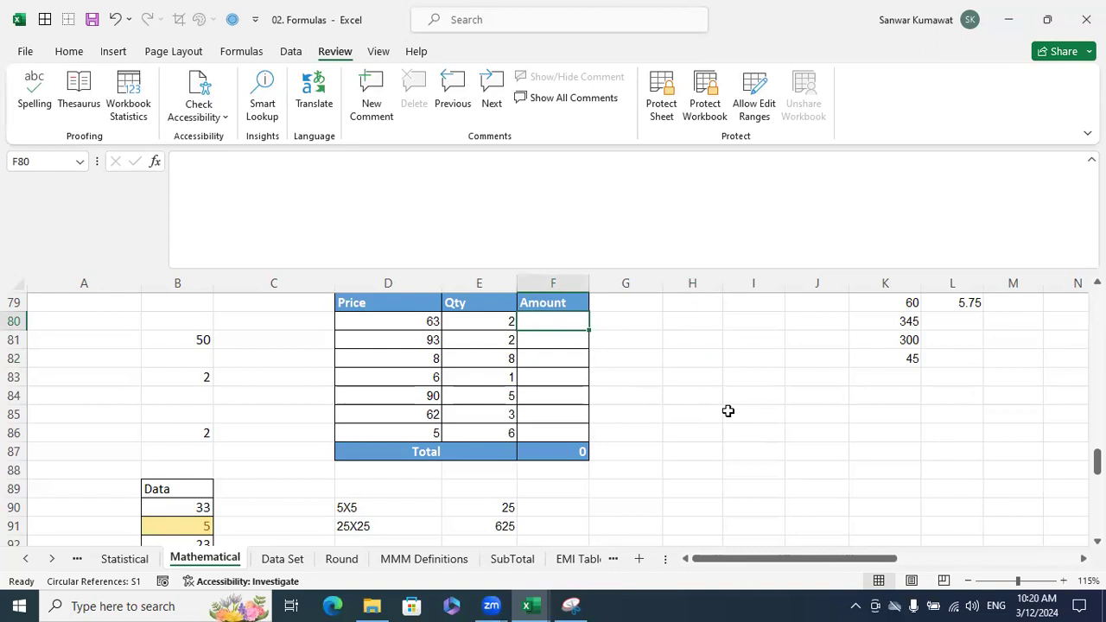
drag(418, 321, 406, 431)
drag(506, 323, 494, 426)
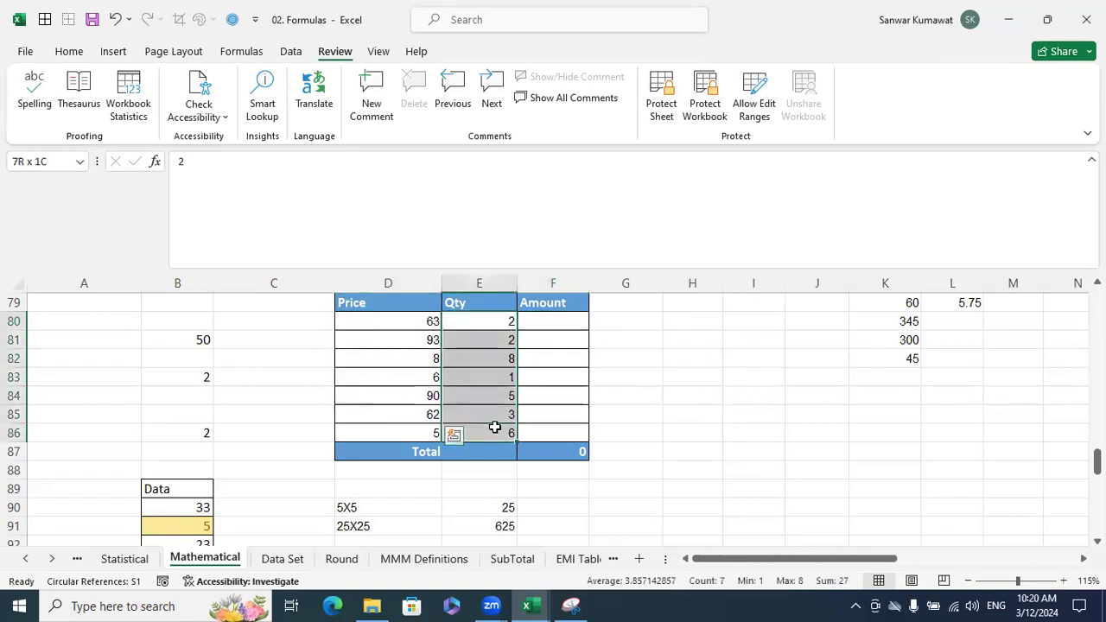
click(799, 335)
click(319, 328)
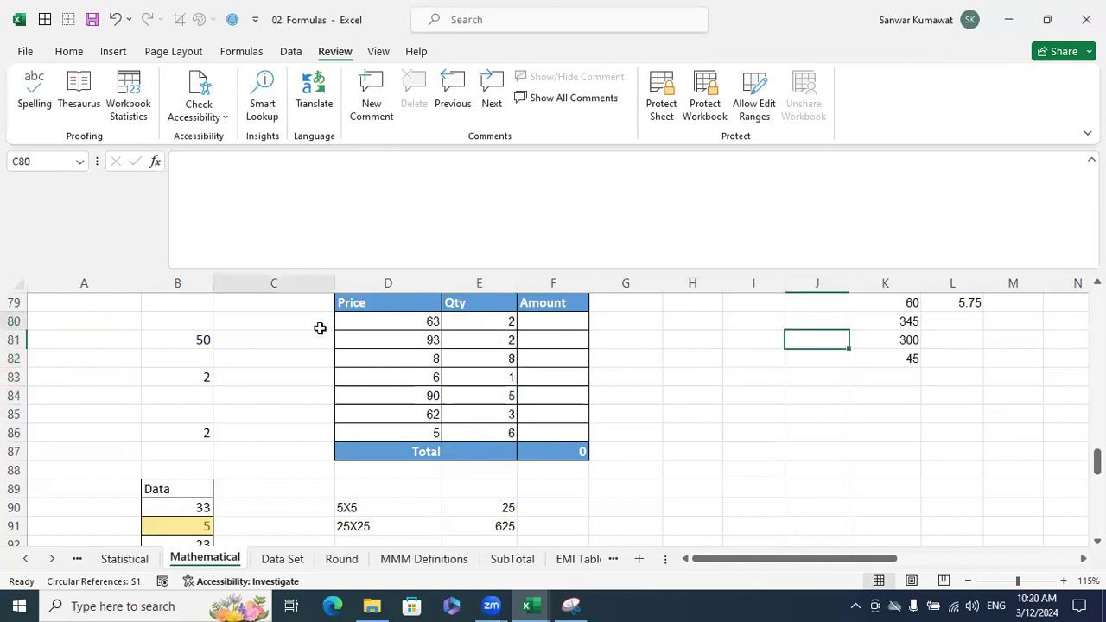
drag(319, 328, 299, 437)
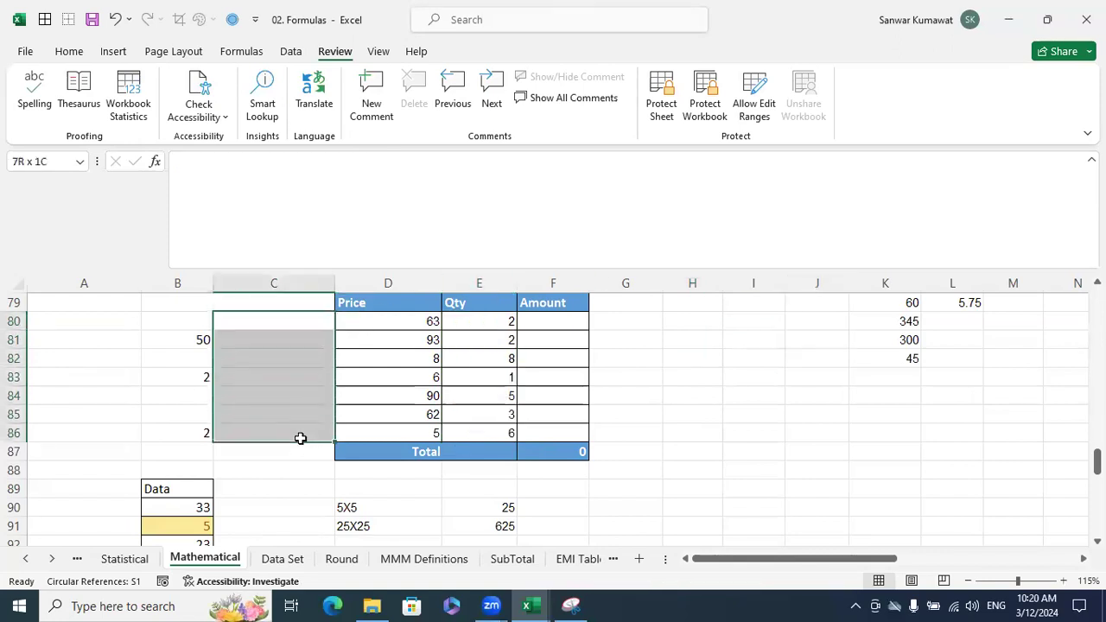
click(299, 323)
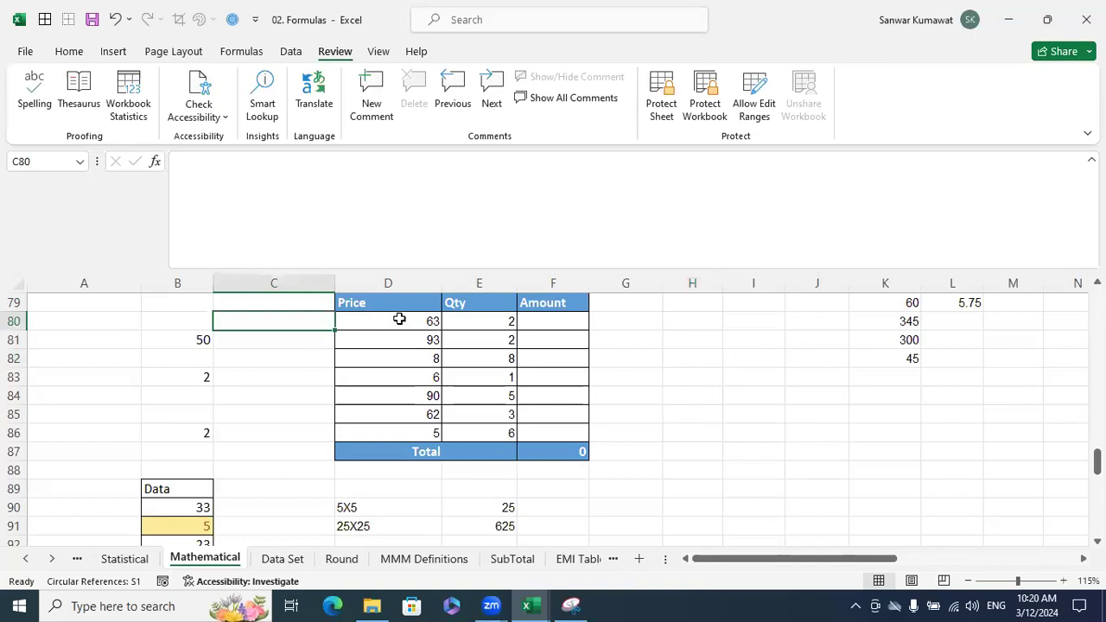
click(400, 320)
Step: Enter =D80*E80 in F80 to multiply the first Price by its Qty
click(561, 319)
text(=)
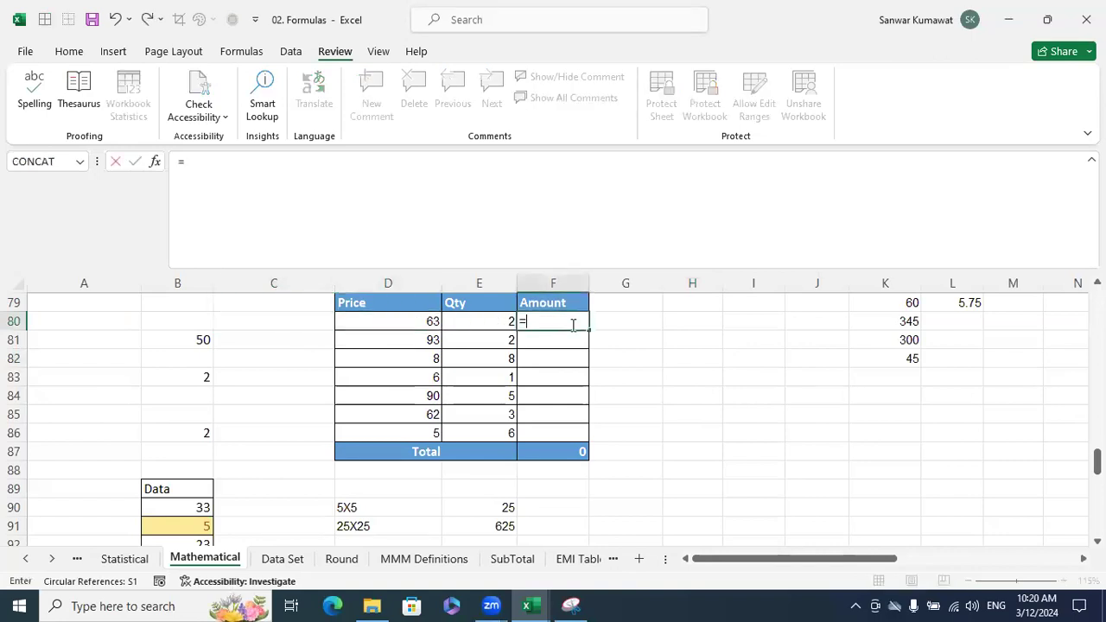
click(423, 325)
text(*)
click(508, 322)
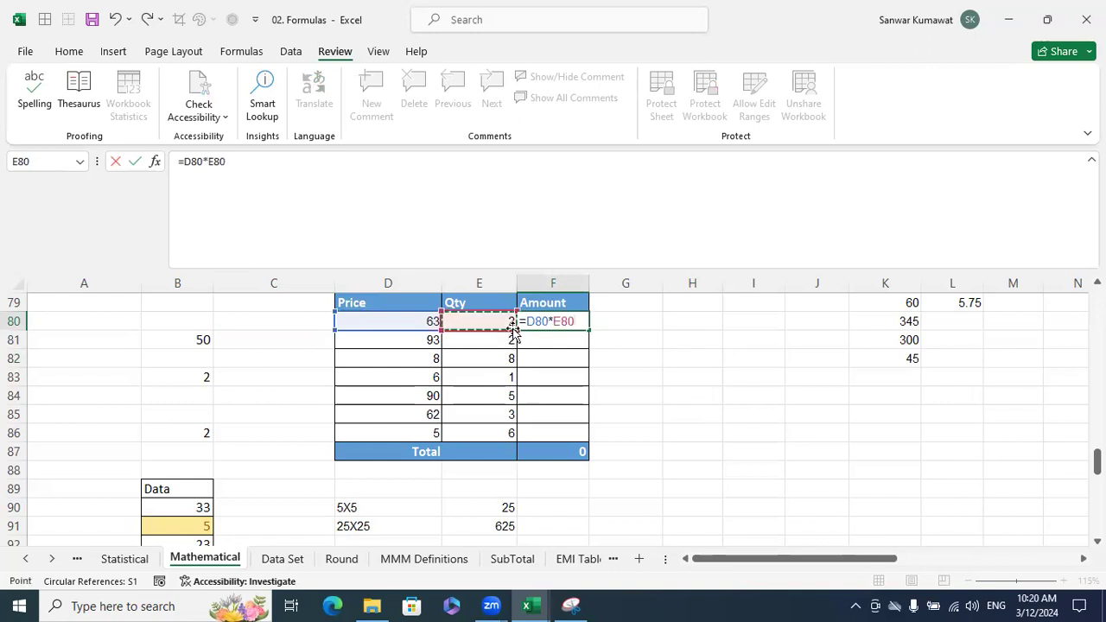
key(Return)
Step: Fill the Price-times-Qty formula from F80 down the Amount column through F86
click(553, 321)
drag(588, 330, 575, 422)
click(629, 432)
click(579, 452)
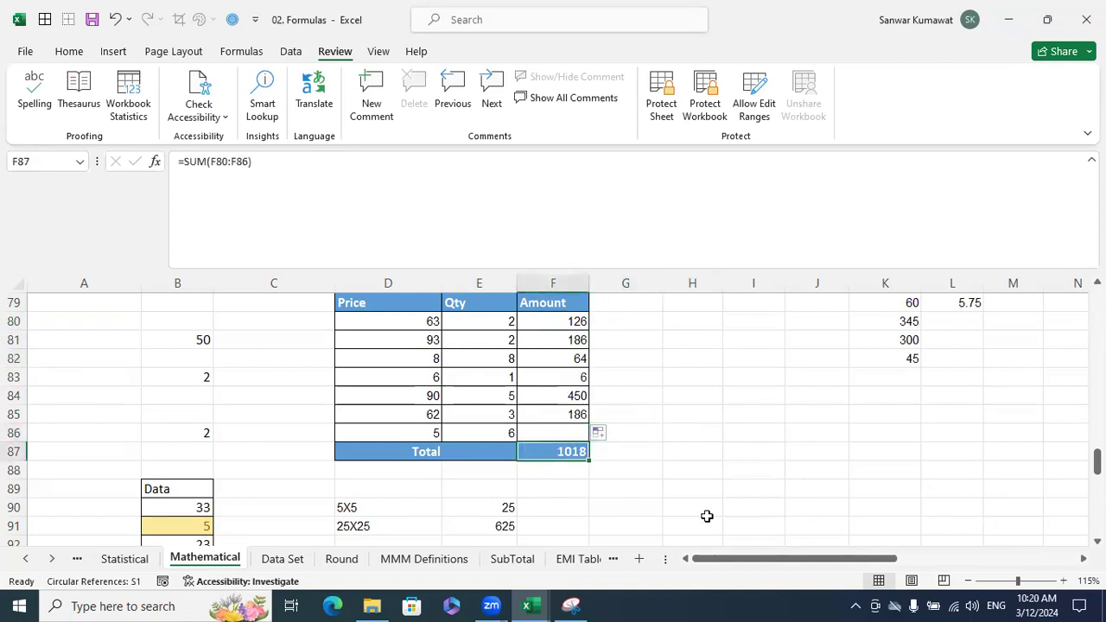
click(487, 471)
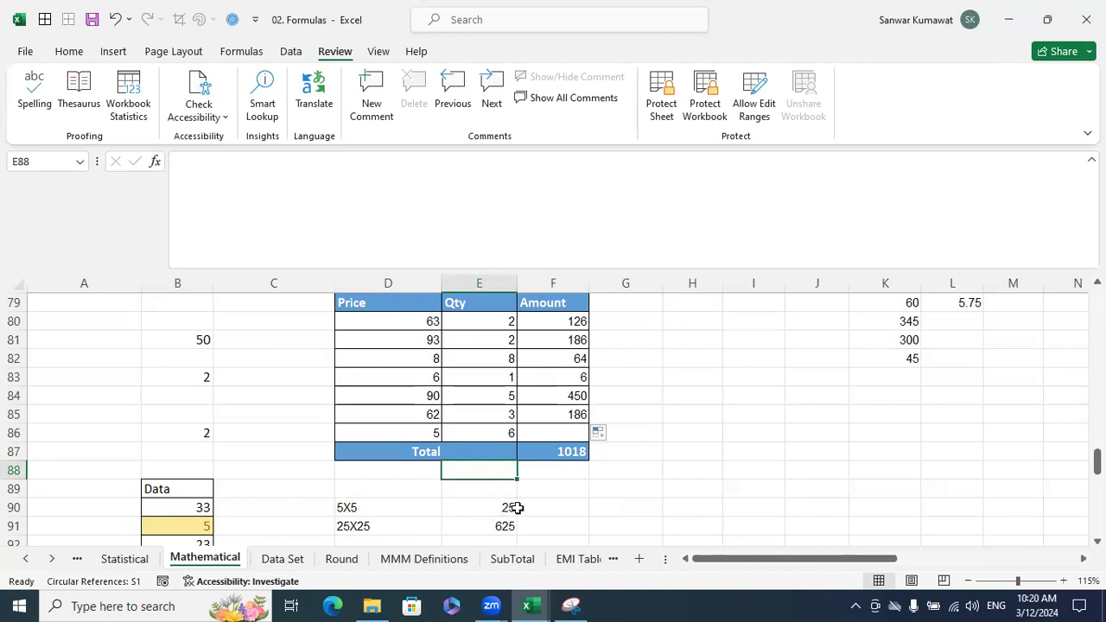
click(606, 477)
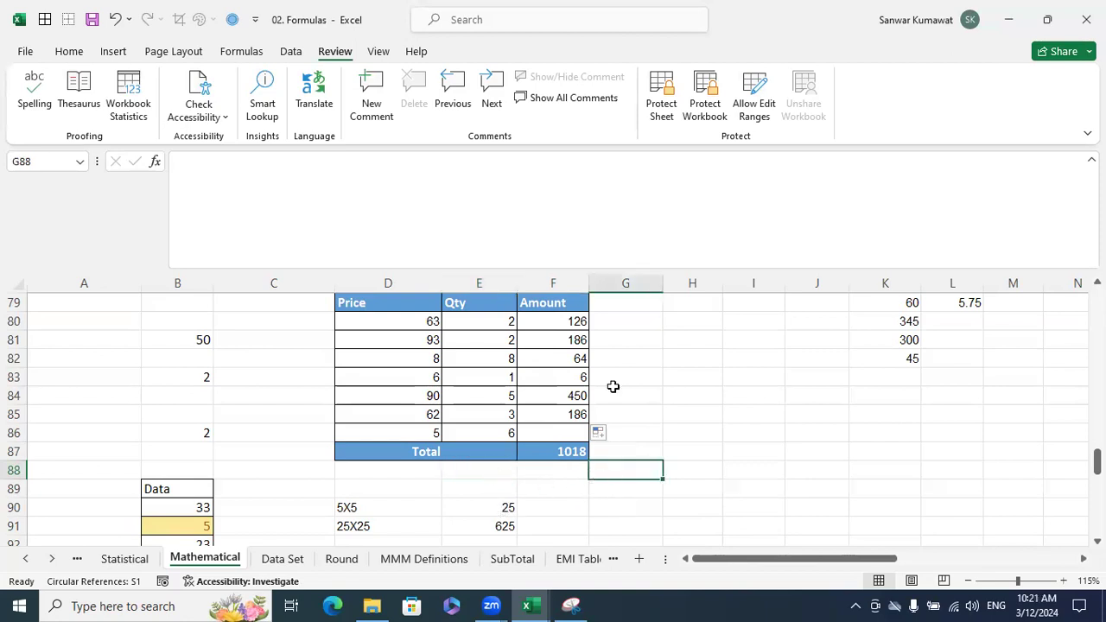
drag(584, 319, 595, 437)
click(586, 420)
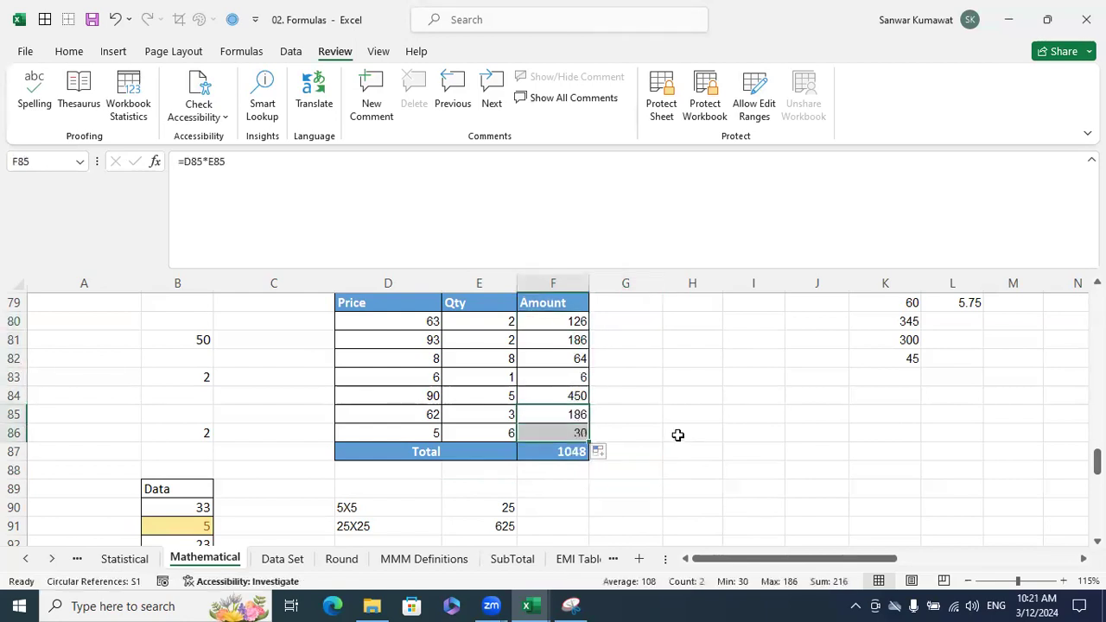
Step: Check the SUM formula in F87 against the sum of the selected amounts F80:F86
click(677, 435)
click(579, 436)
click(575, 455)
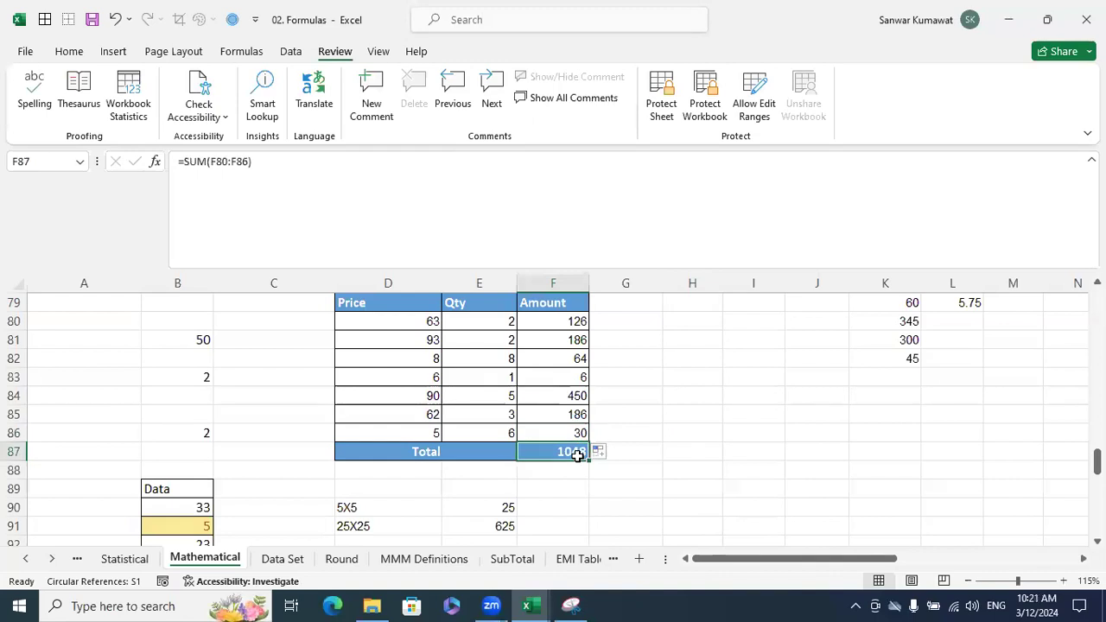
double_click(575, 455)
click(719, 419)
drag(584, 329, 583, 434)
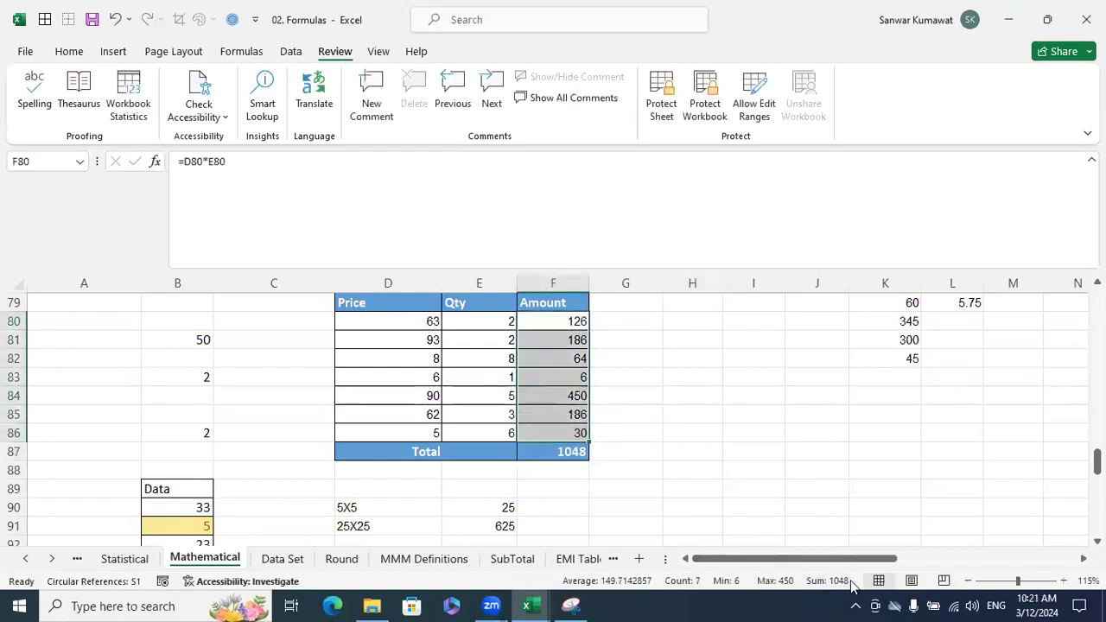
click(652, 467)
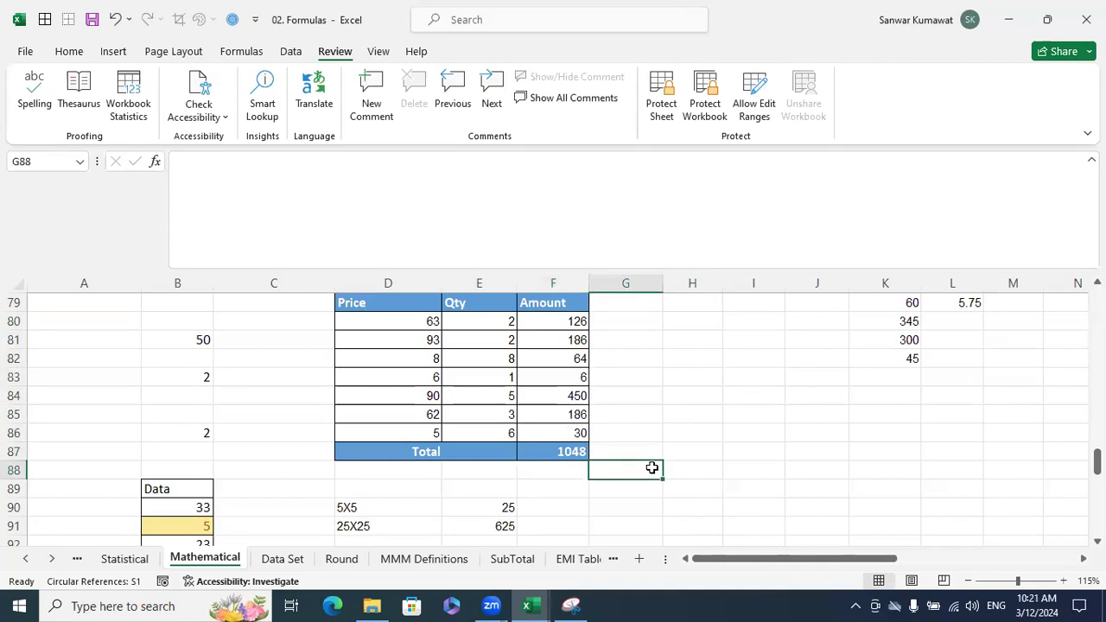
Step: Enter =PRODUCT(D80,E80) in G80 to multiply the first Price by its Qty
click(577, 320)
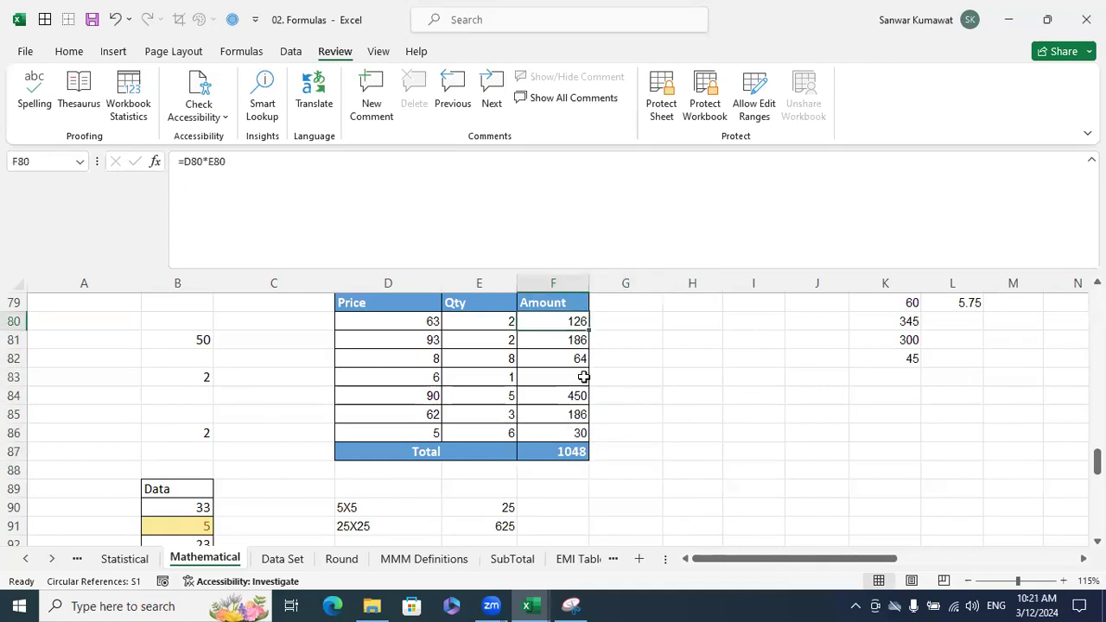
click(657, 323)
text(=)
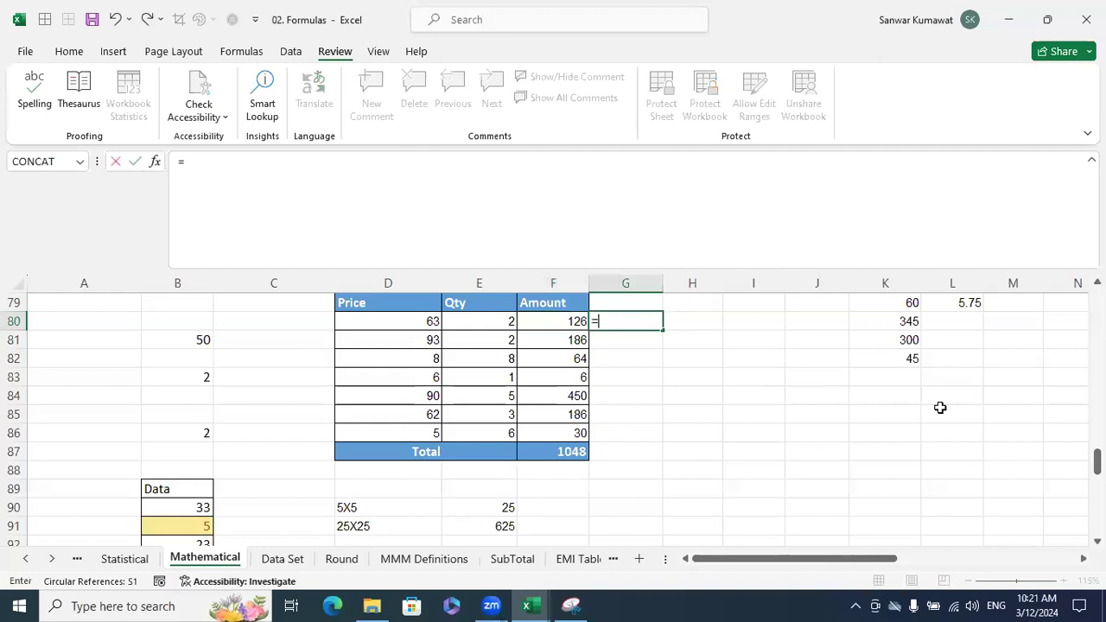
text(pro)
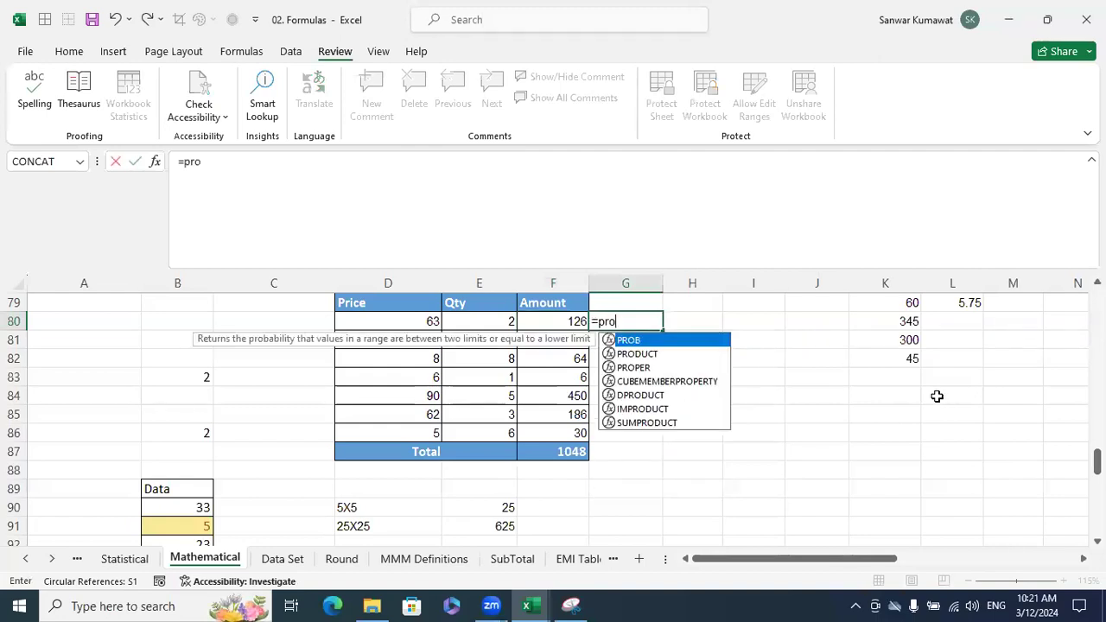
key(Down)
key(Tab)
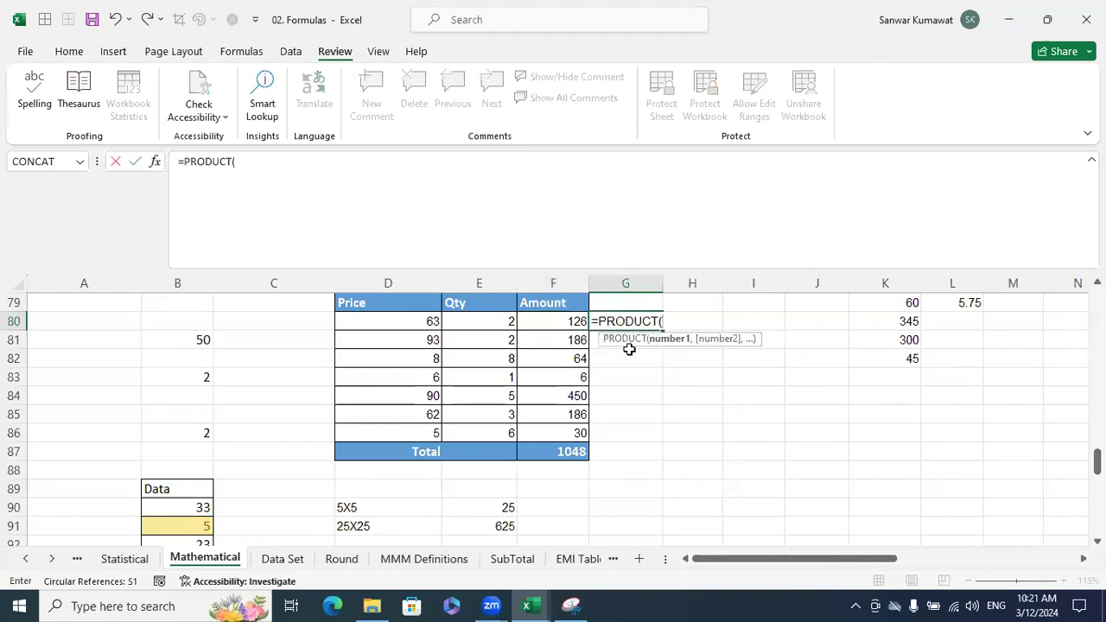
click(432, 321)
text(,)
click(508, 322)
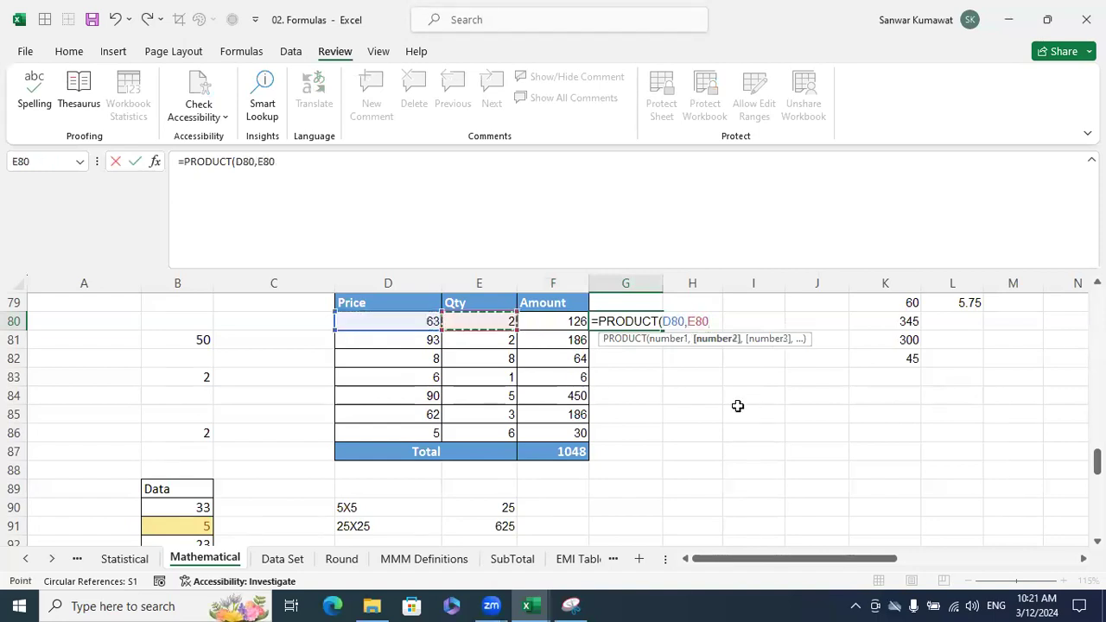
text())
key(Return)
Step: Fill the PRODUCT formula from G80 down through G86
click(660, 325)
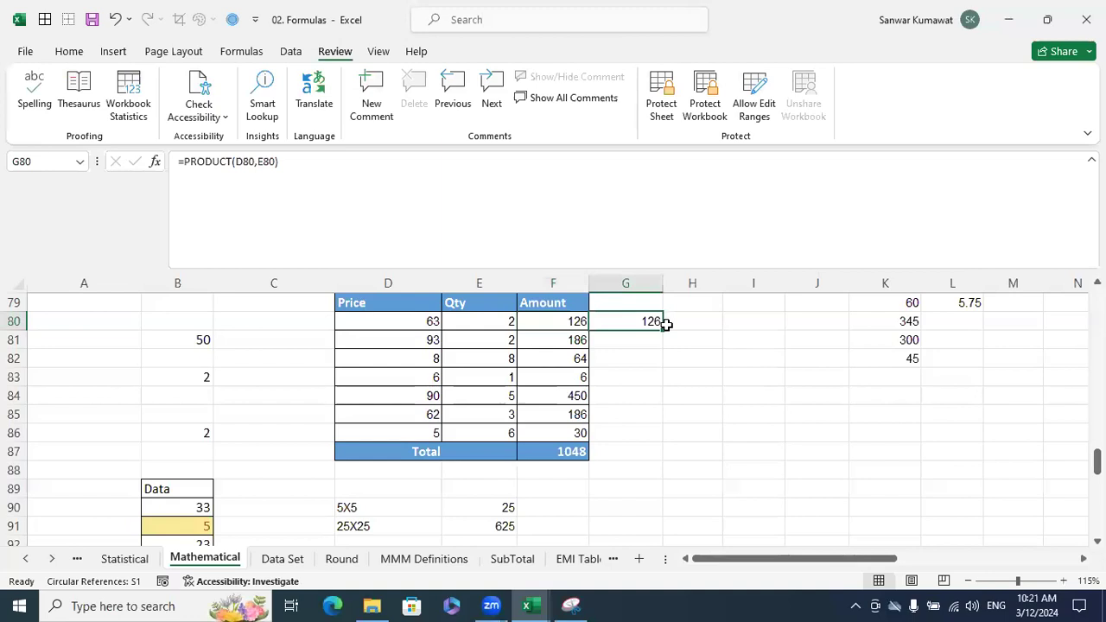
drag(665, 329, 649, 434)
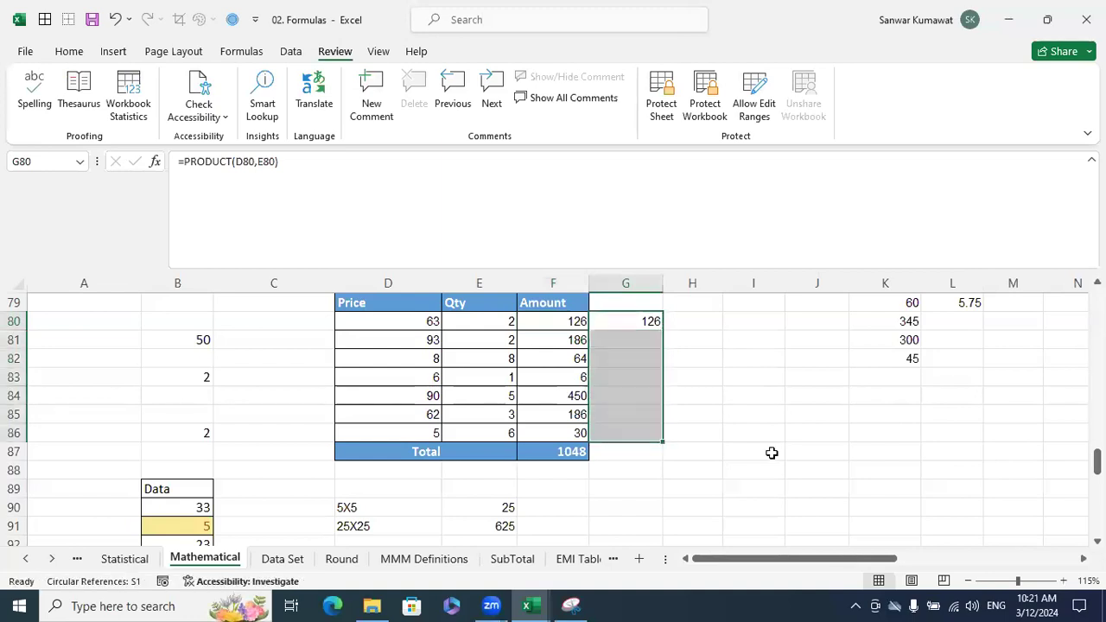
click(771, 452)
Step: Enter =SUM(G80:G86) in G87 to total the PRODUCT results
click(634, 451)
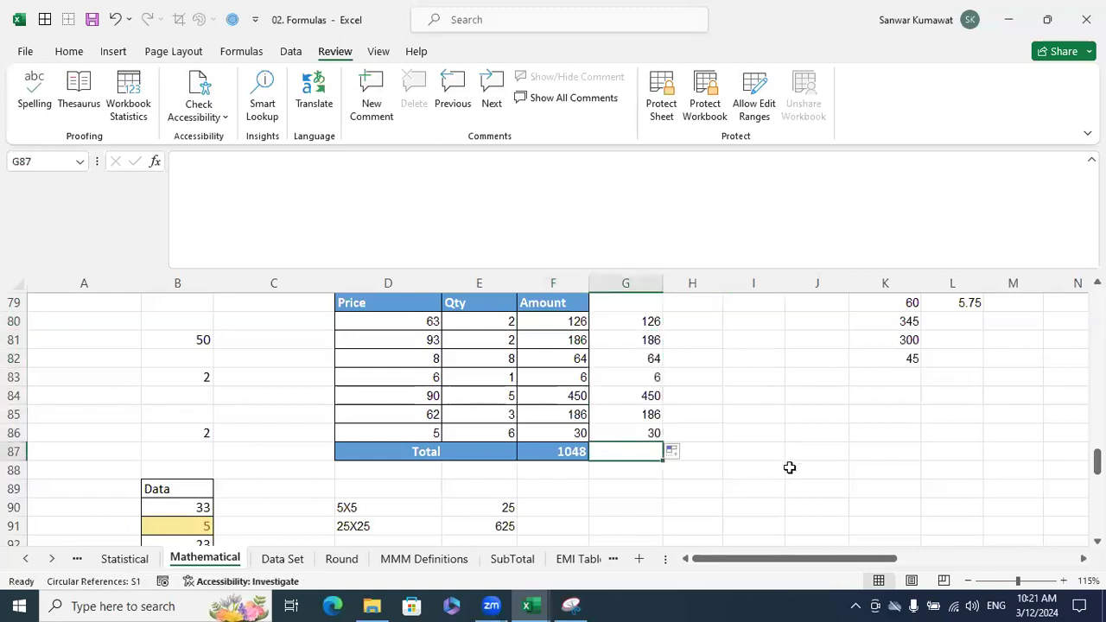
text(=sum)
key(BackSpace)
key(BackSpace)
key(BackSpace)
key(BackSpace)
text(=sum)
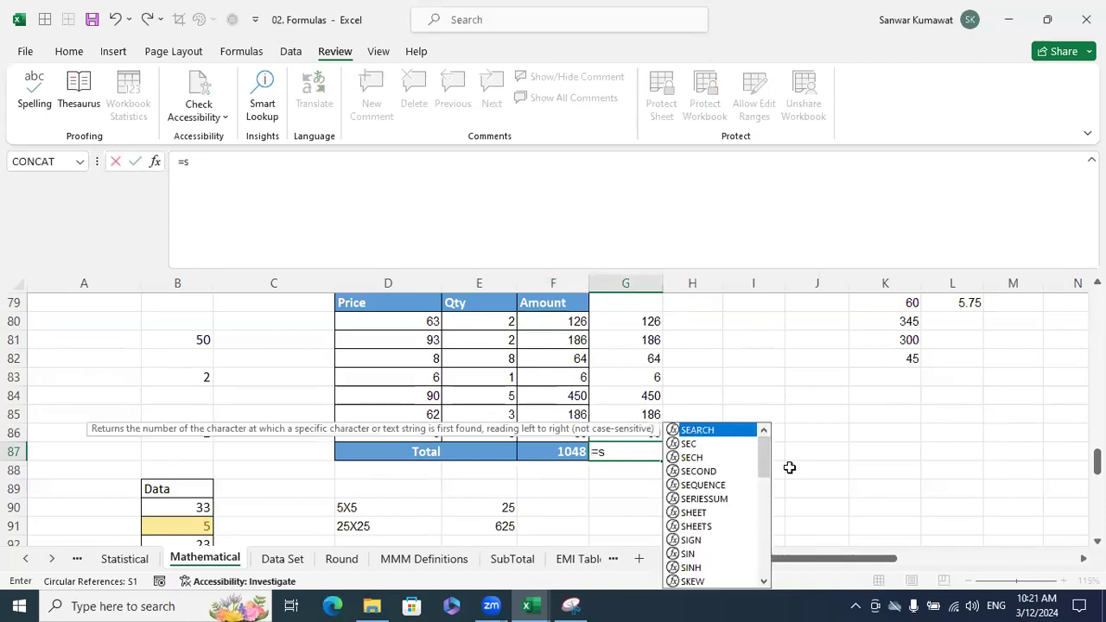
key(Tab)
drag(650, 321, 649, 432)
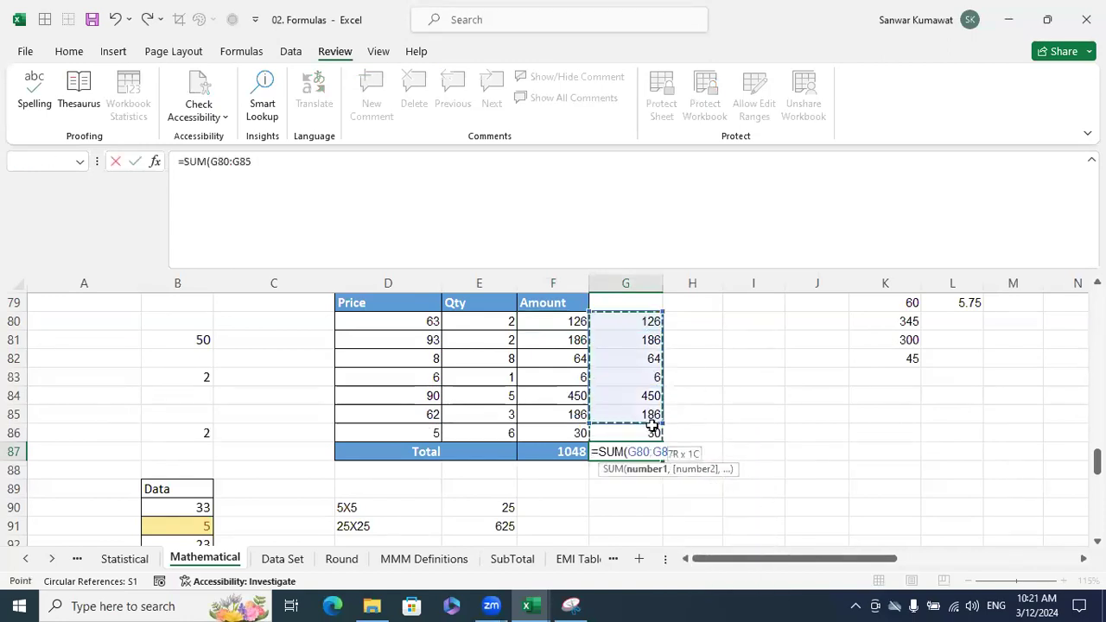
text())
key(Return)
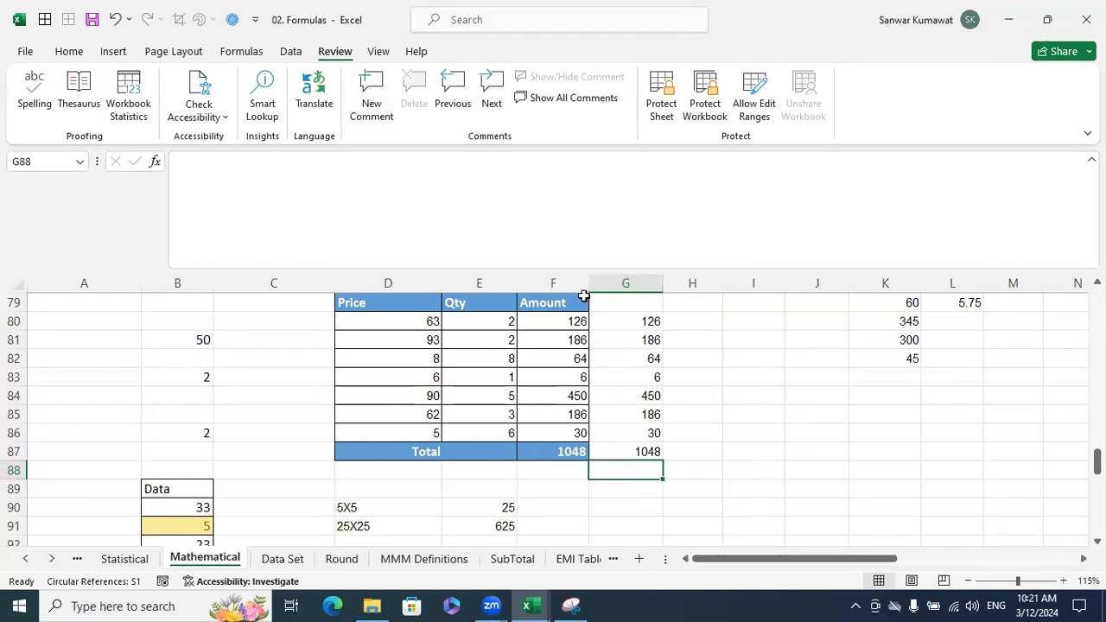
Step: Review the PRODUCT formula in G80 and the SUM formula in G87 together with the range G80:G86 it totals
key(alt+Tab)
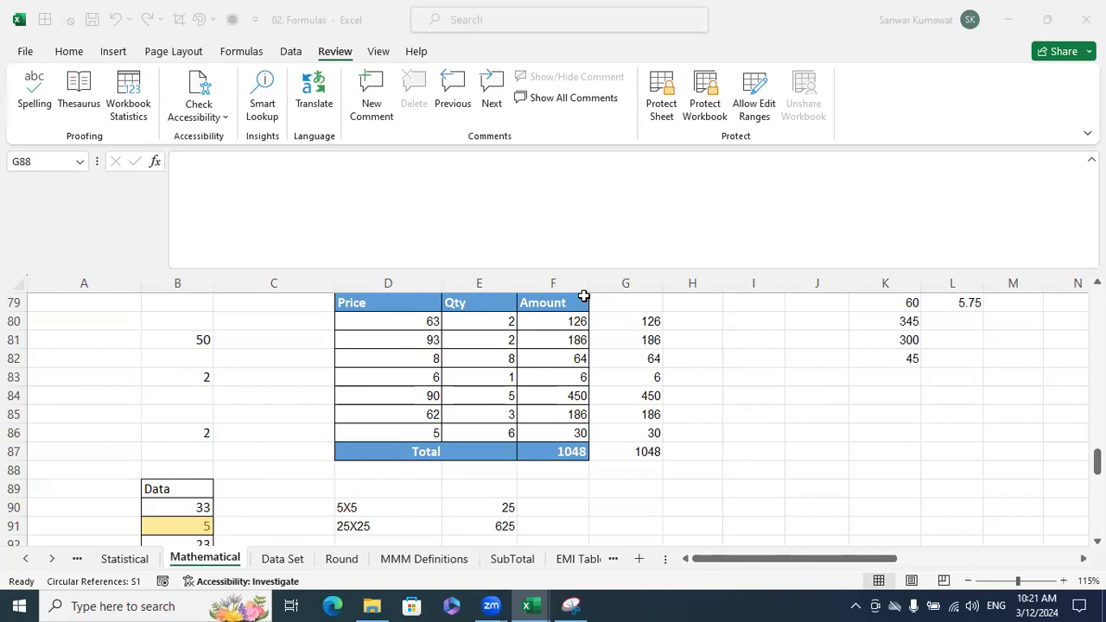
click(722, 410)
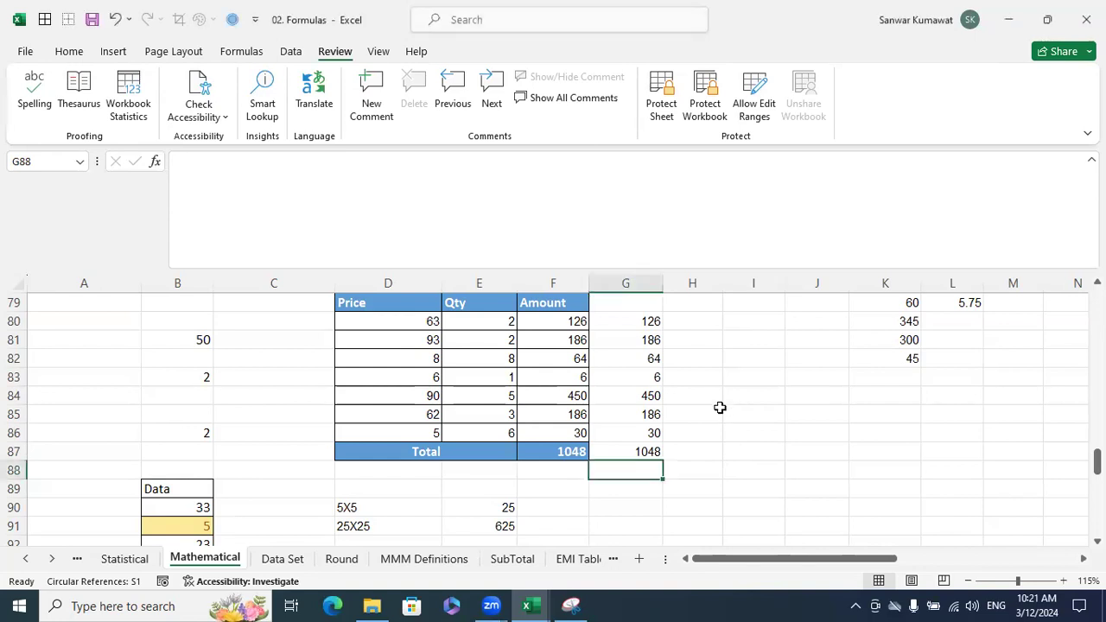
click(624, 326)
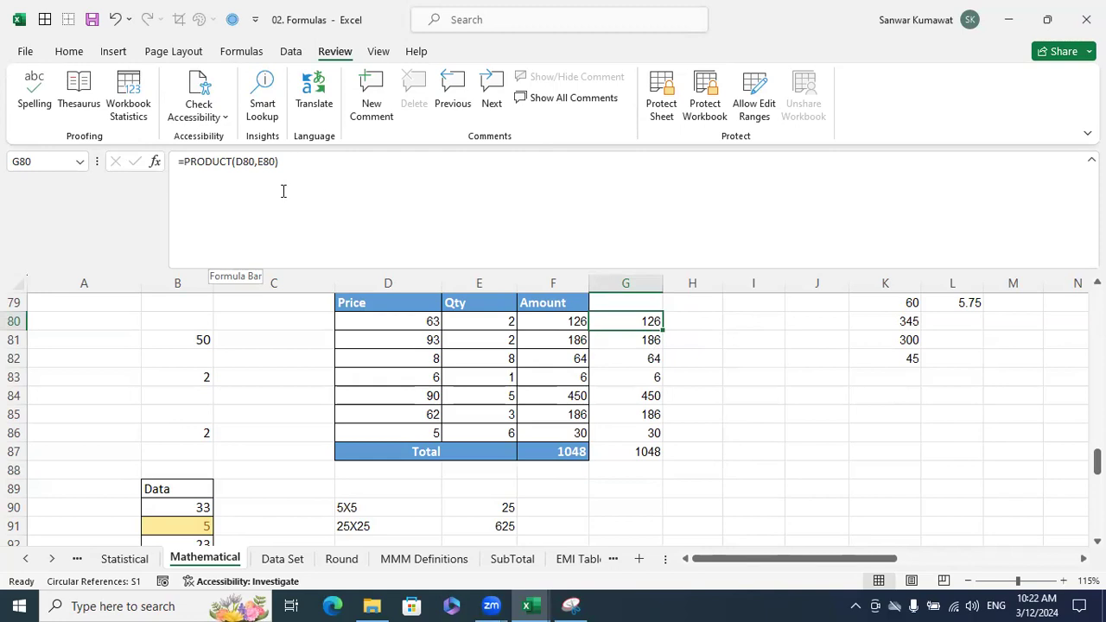
click(704, 379)
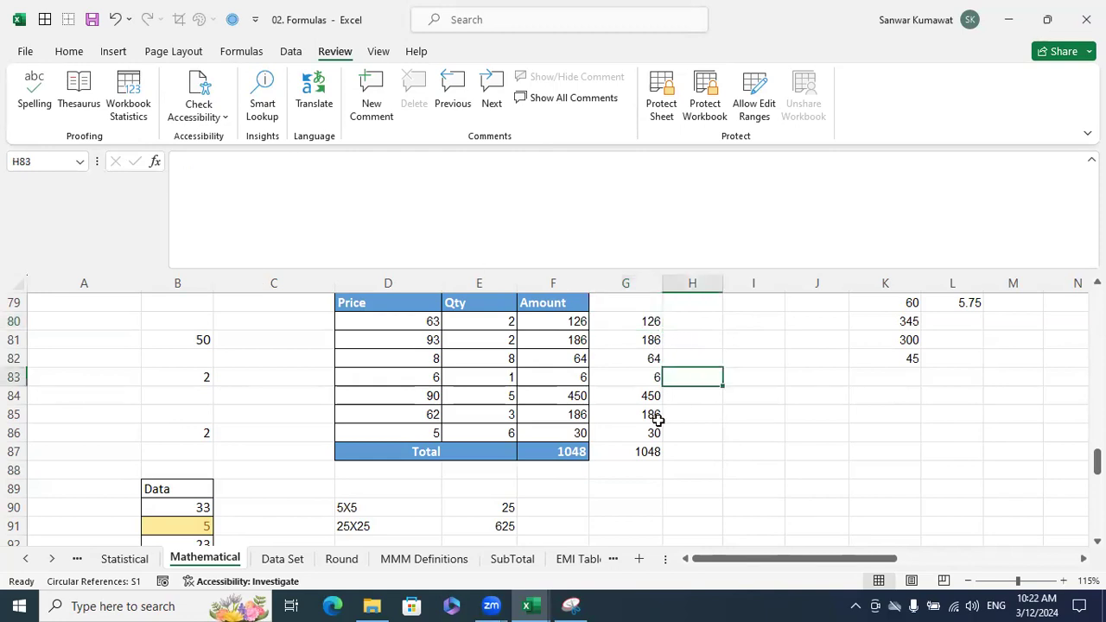
click(641, 453)
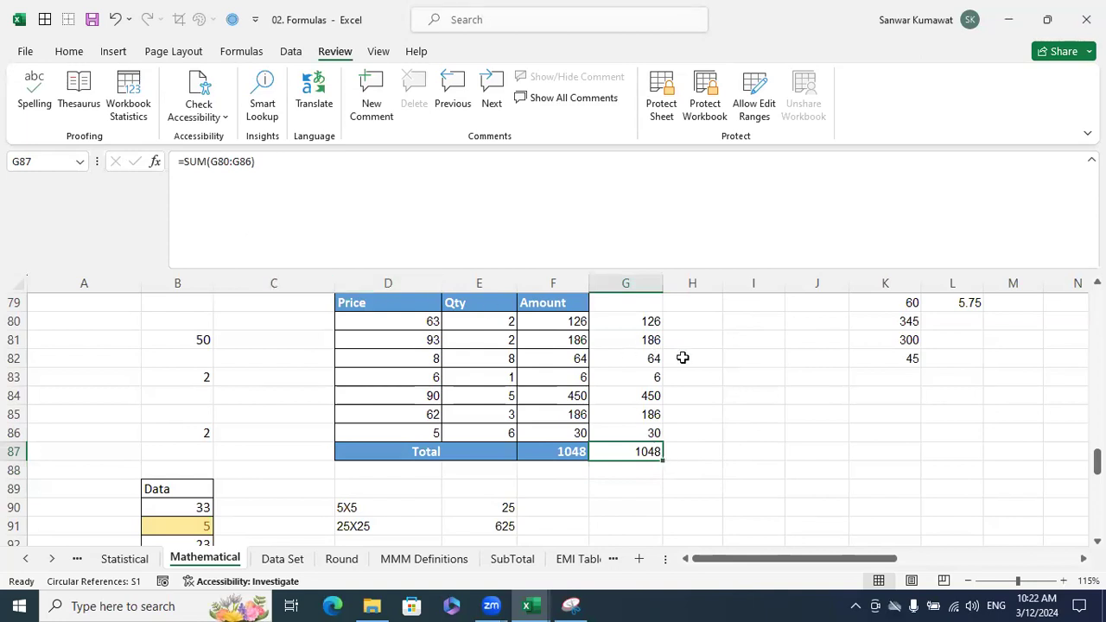
drag(655, 315, 649, 432)
click(779, 342)
click(647, 320)
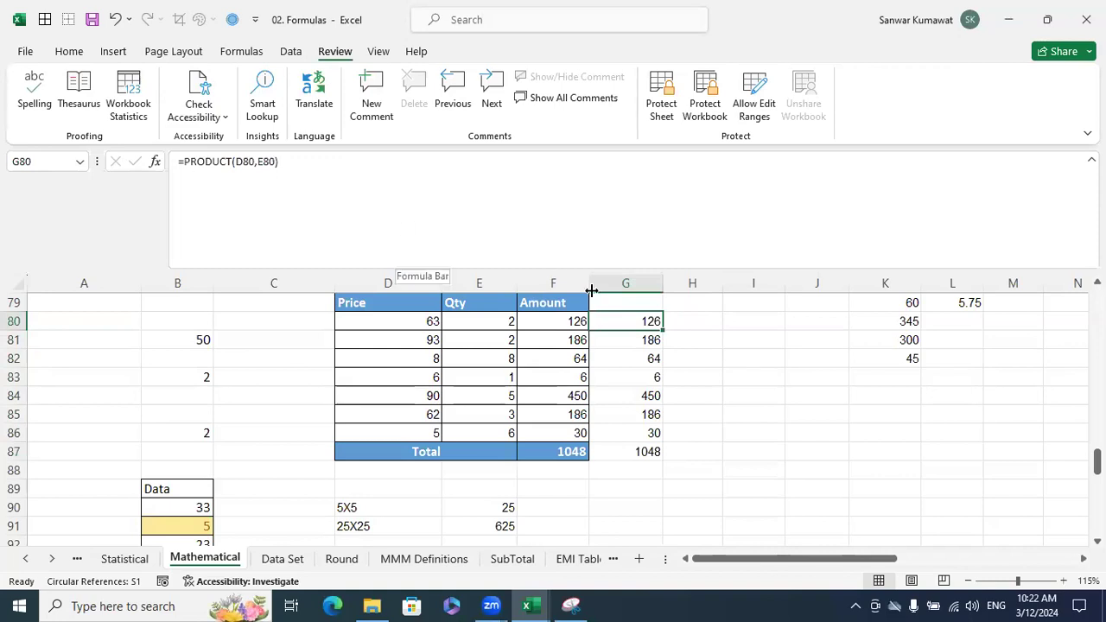
click(730, 373)
click(634, 450)
drag(656, 323, 651, 432)
click(639, 452)
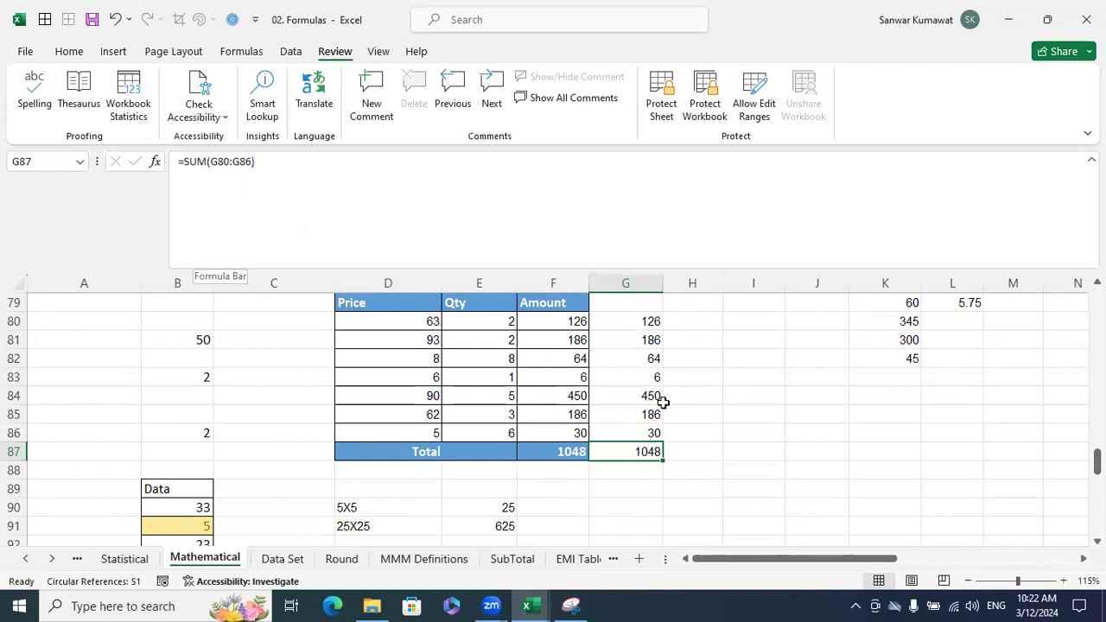
Step: Enter =SUMPRODUCT(D80:D86,E80:E86) in I87 to total Price times Qty in a single formula
click(757, 449)
text(=)
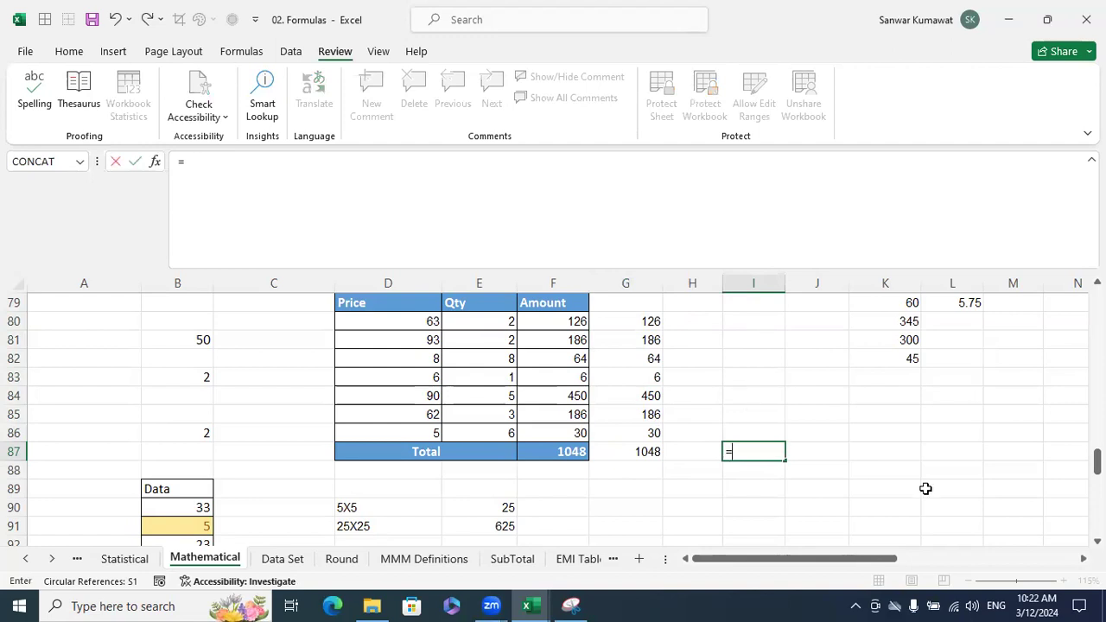
text(sum)
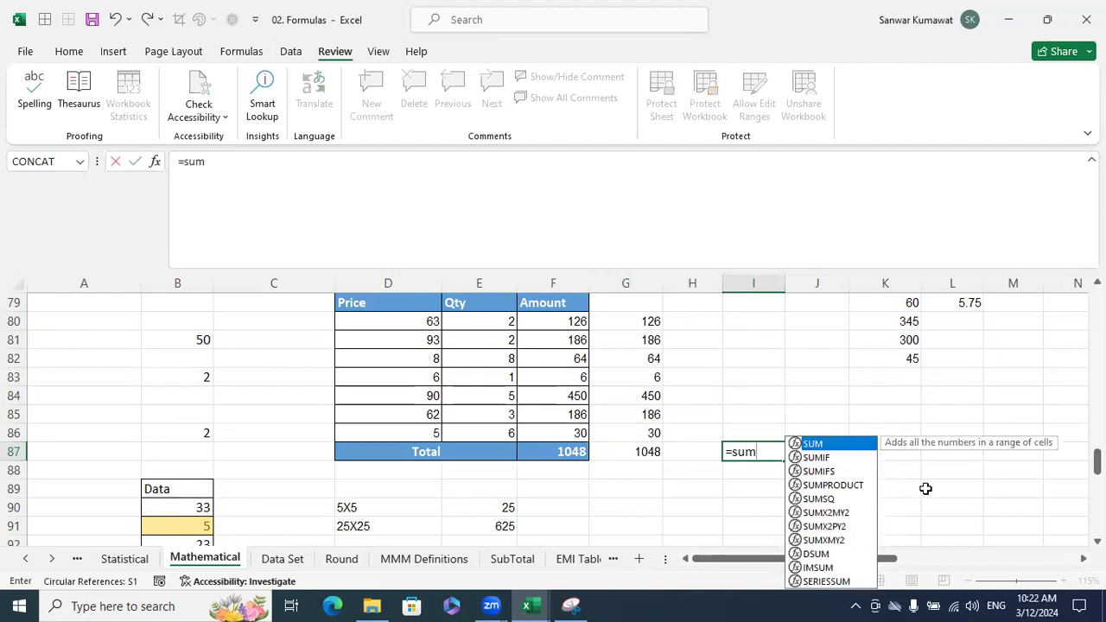
key(Down)
key(Down)
key(Down)
key(Tab)
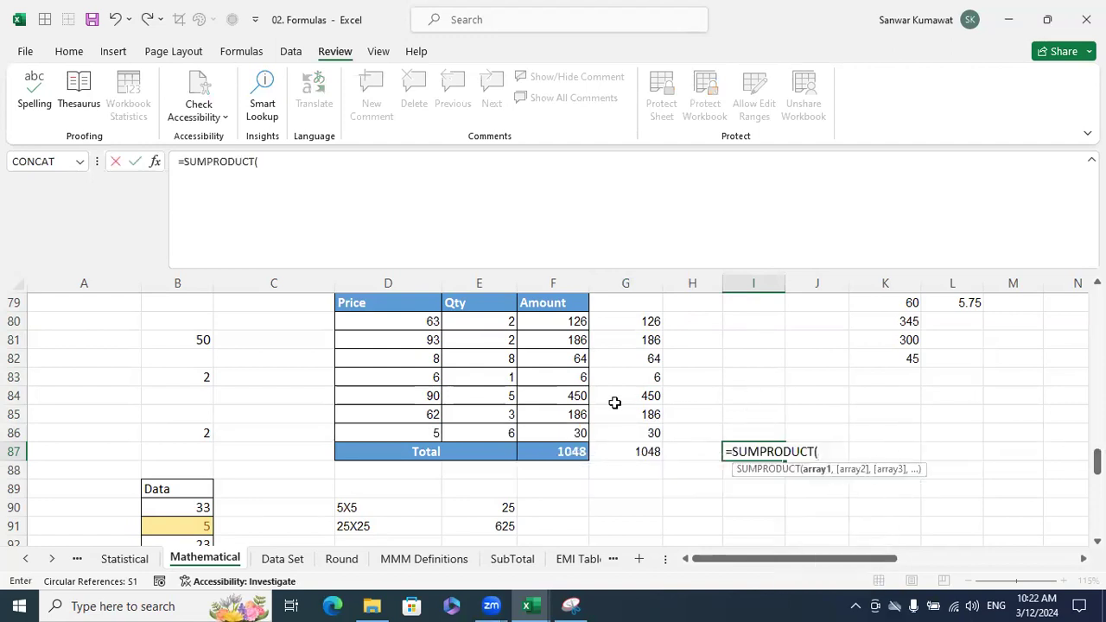
drag(417, 328, 420, 424)
text(,)
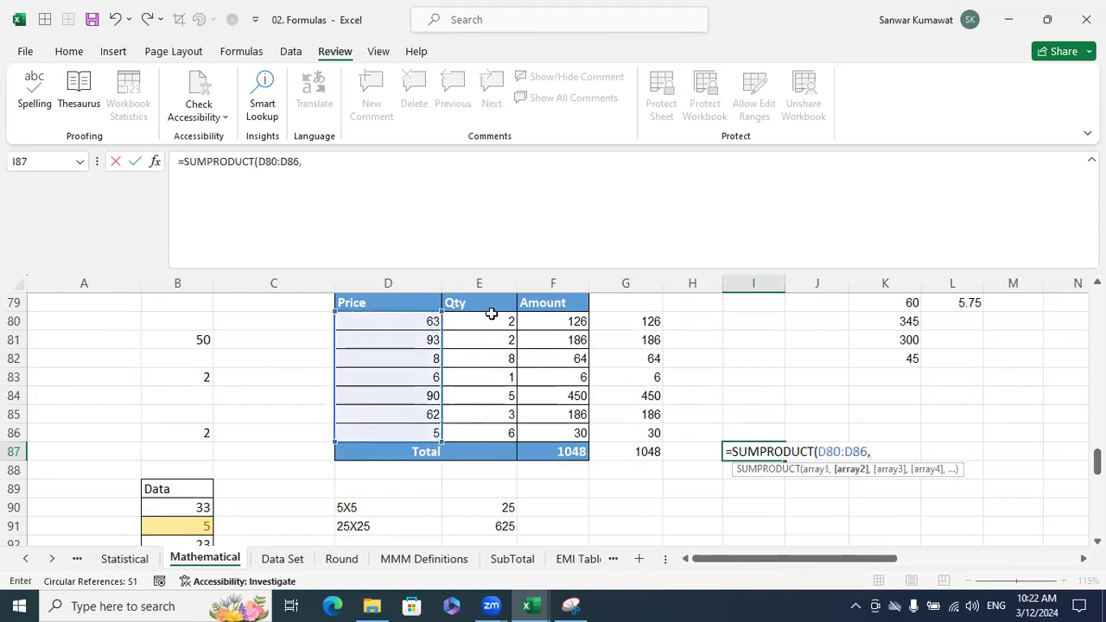
drag(491, 314, 484, 427)
text())
key(Return)
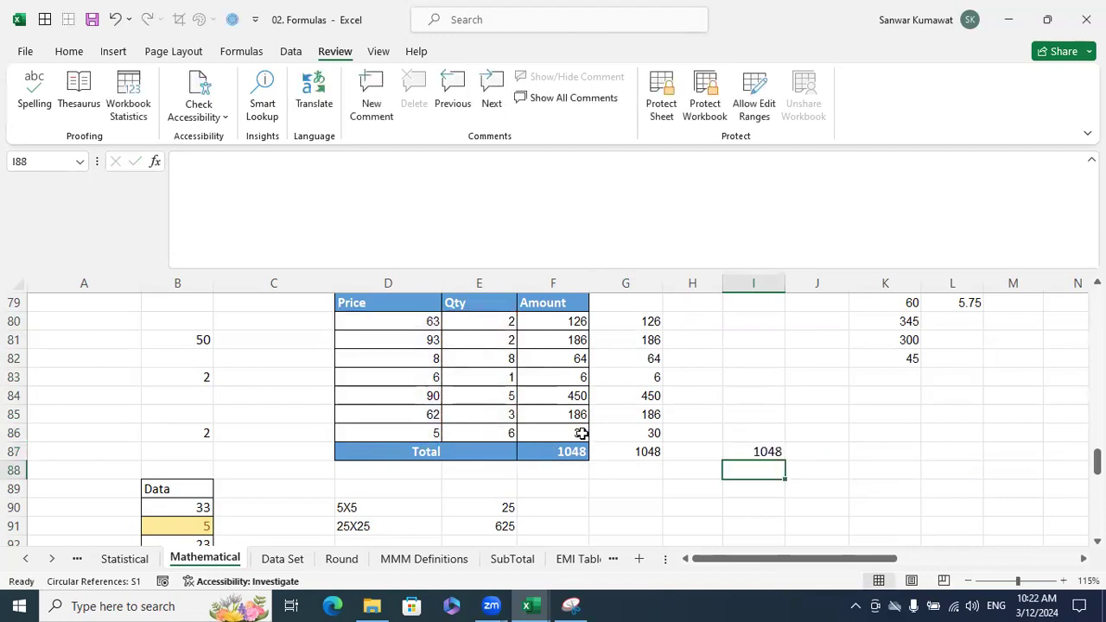
Step: Compare the SUMPRODUCT formula in I87 with the SUM formulas in F87 and G87 and the PRODUCT formula in G80
click(777, 452)
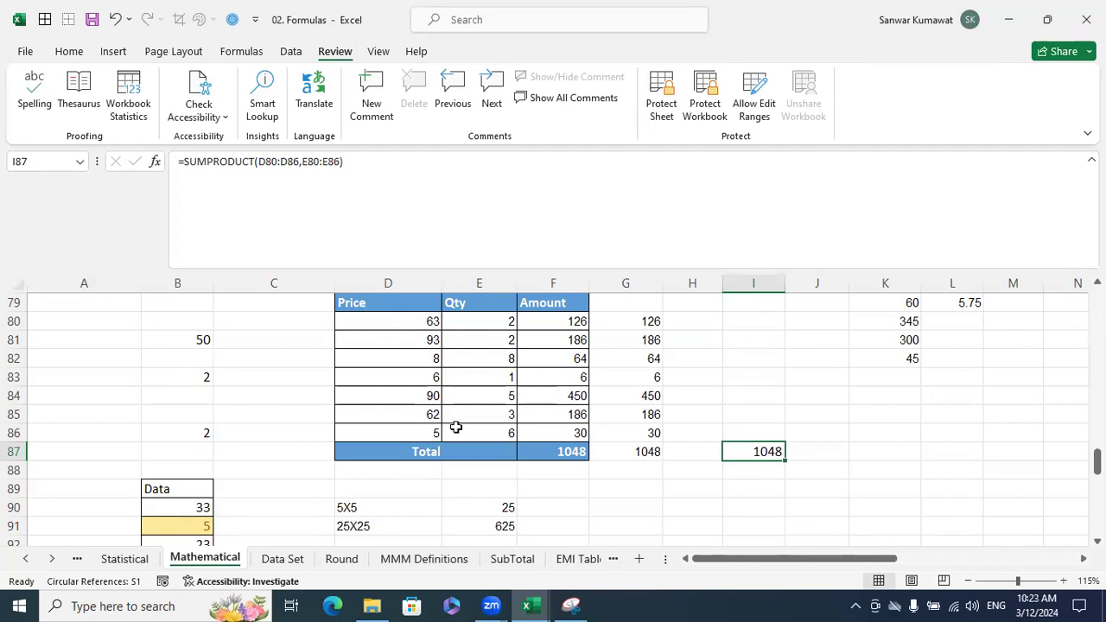
click(555, 452)
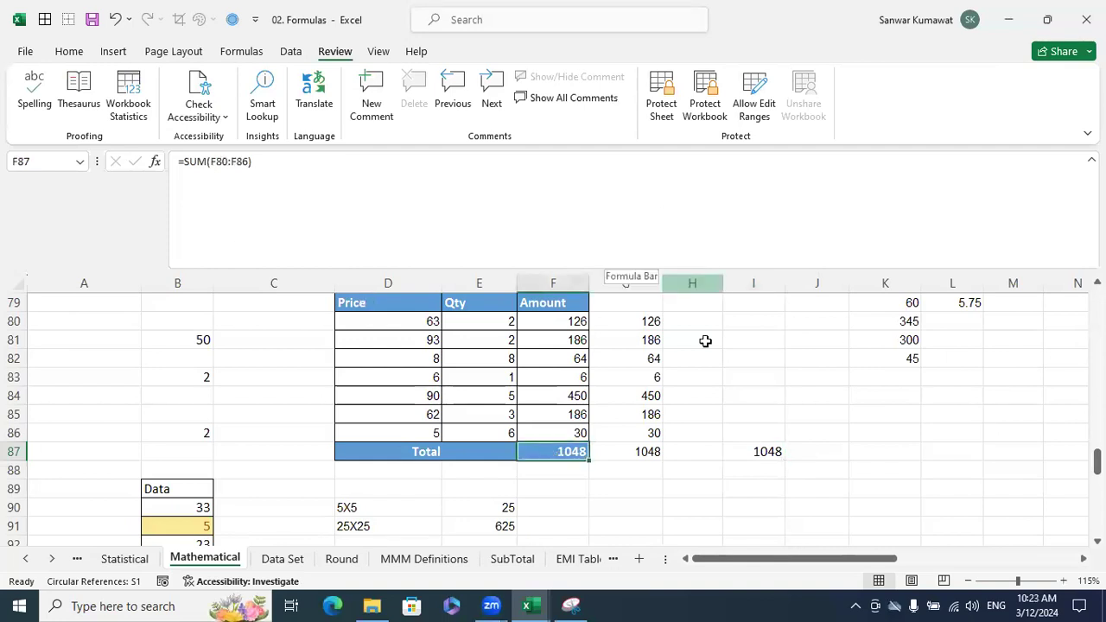
click(647, 451)
click(634, 319)
click(632, 449)
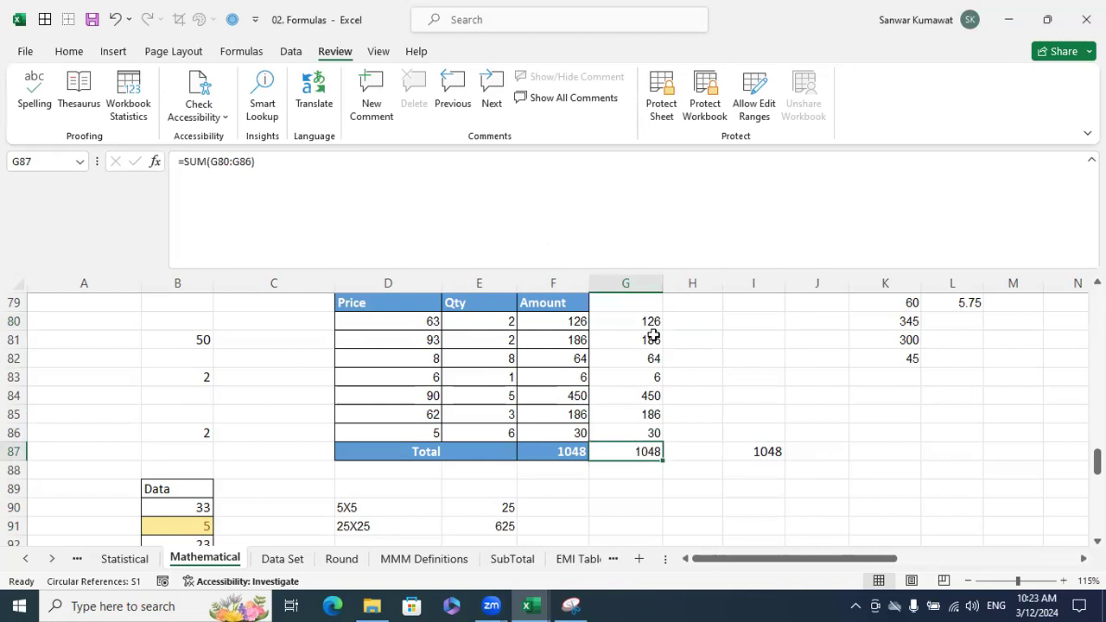
click(764, 452)
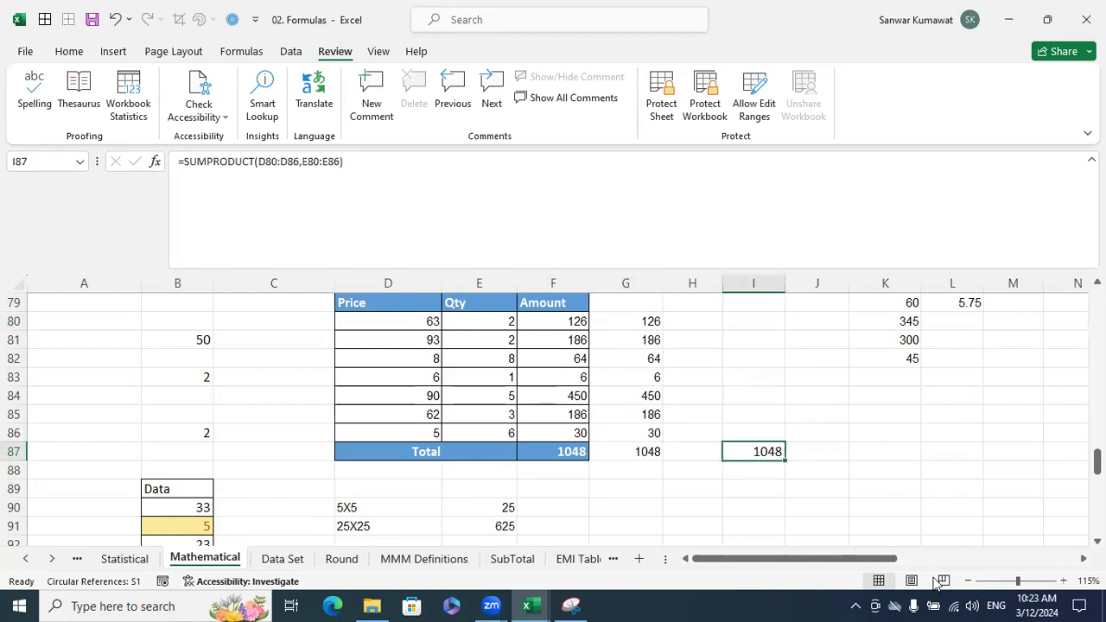
Step: Examine the list of function names in column A, around the RAND and RANDBETWEEN entries in A50:A51
drag(890, 560, 742, 565)
drag(859, 562, 795, 558)
scroll(622, 463, up, 4)
scroll(621, 463, up, 10)
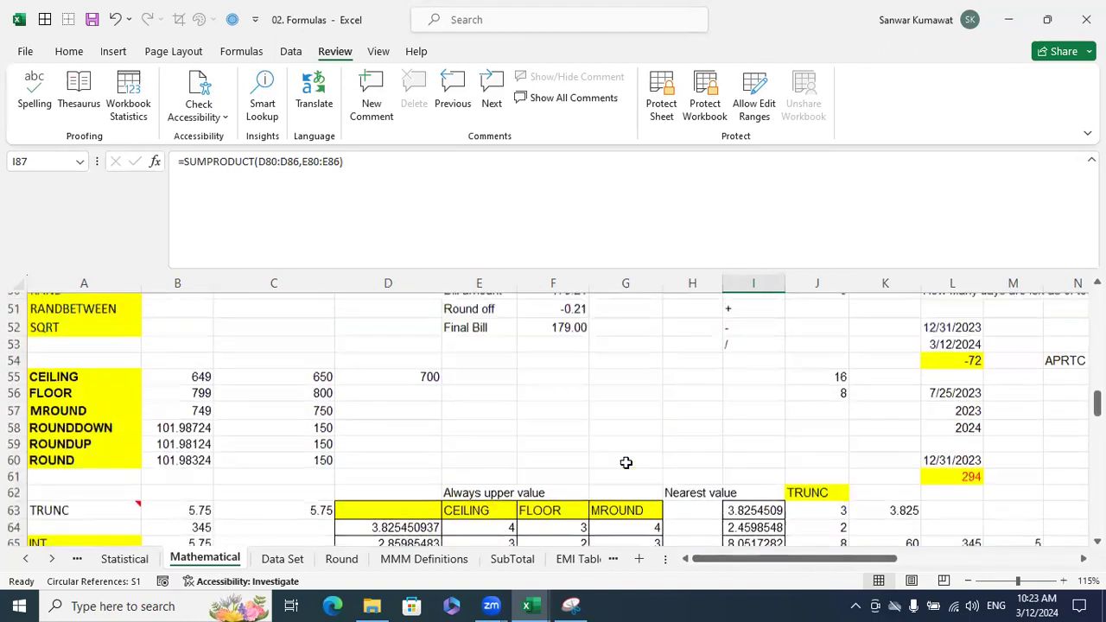
scroll(625, 463, down, 5)
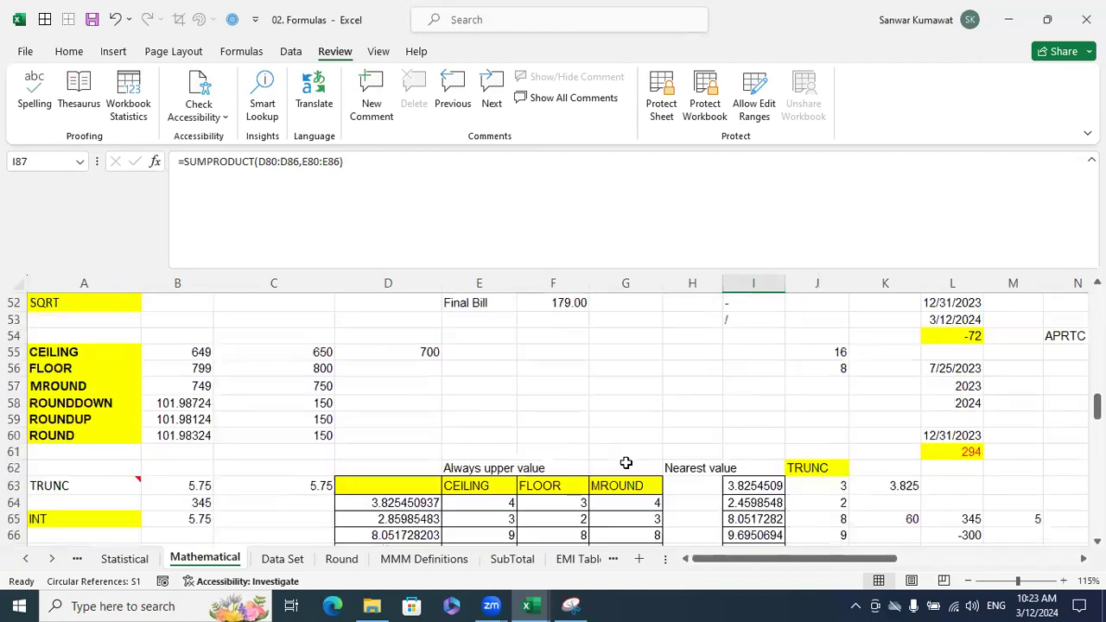
scroll(625, 463, up, 3)
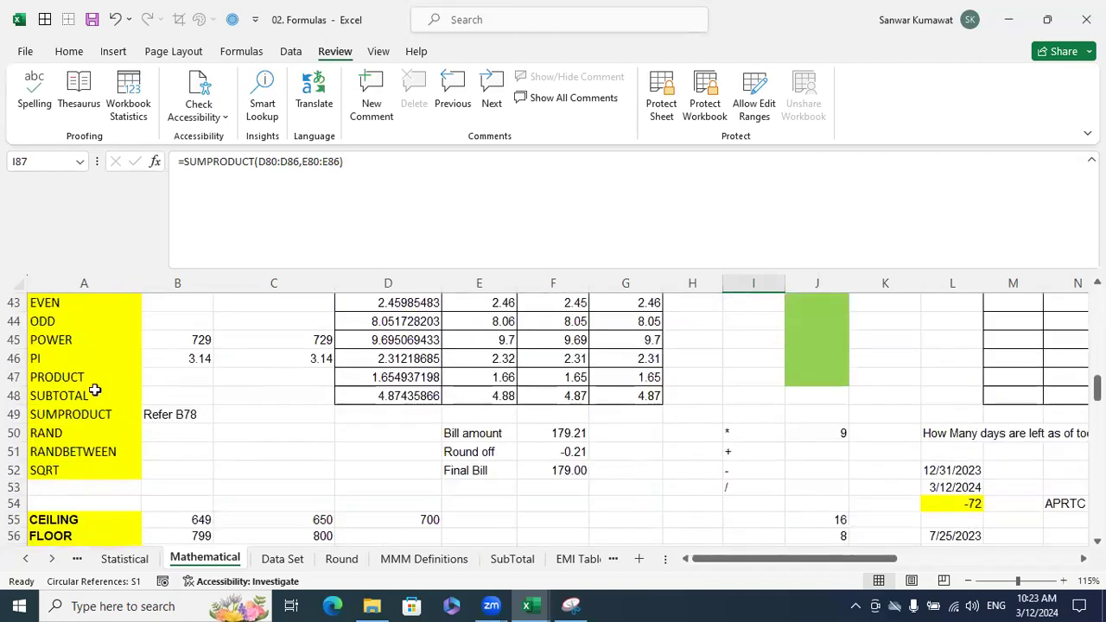
drag(78, 431, 81, 447)
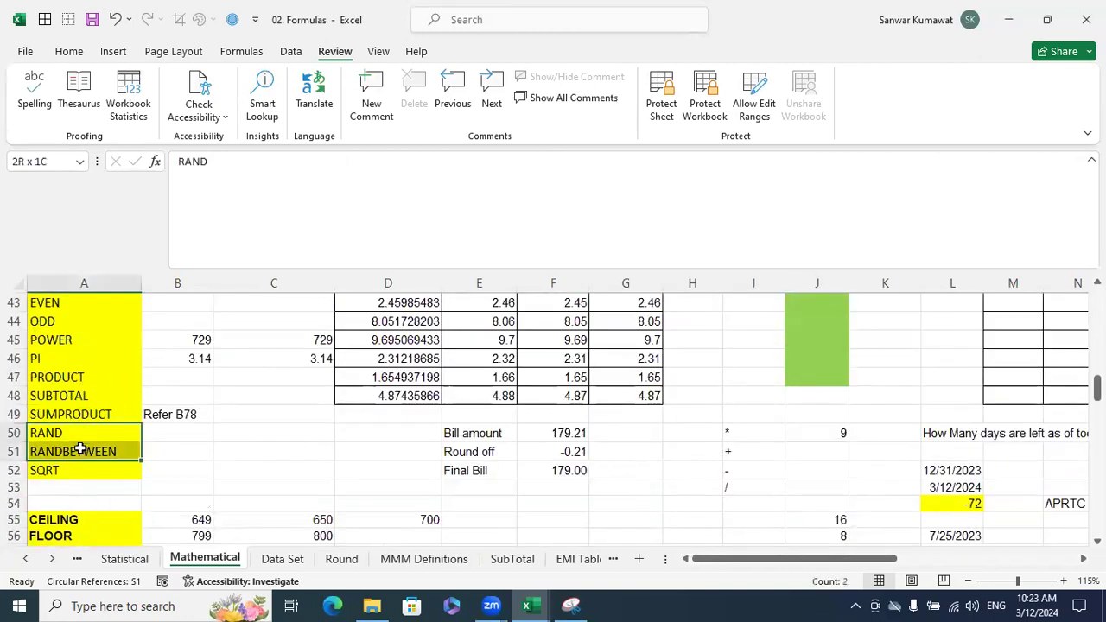
scroll(244, 473, down, 1)
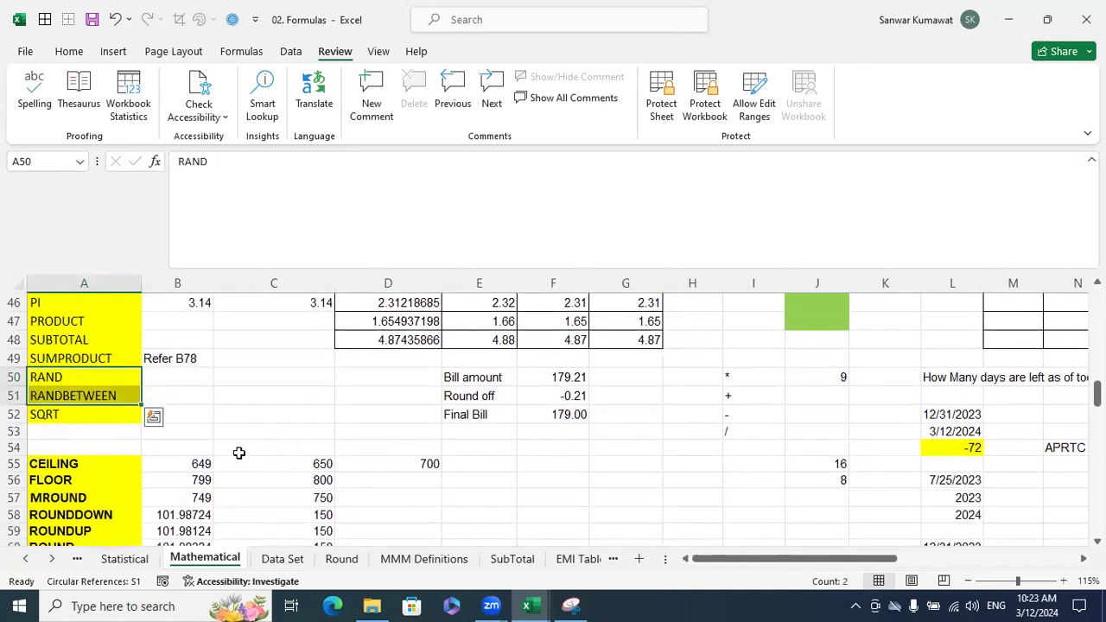
Step: Enter 625 in B52 as the sample number for the SQRT function
click(206, 418)
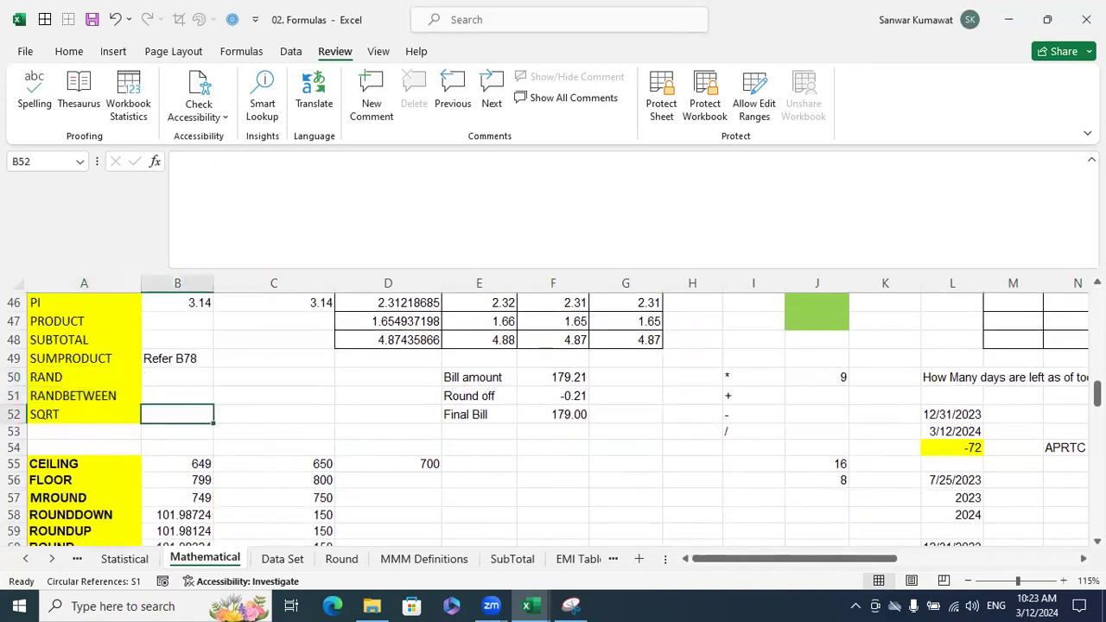
text(25)
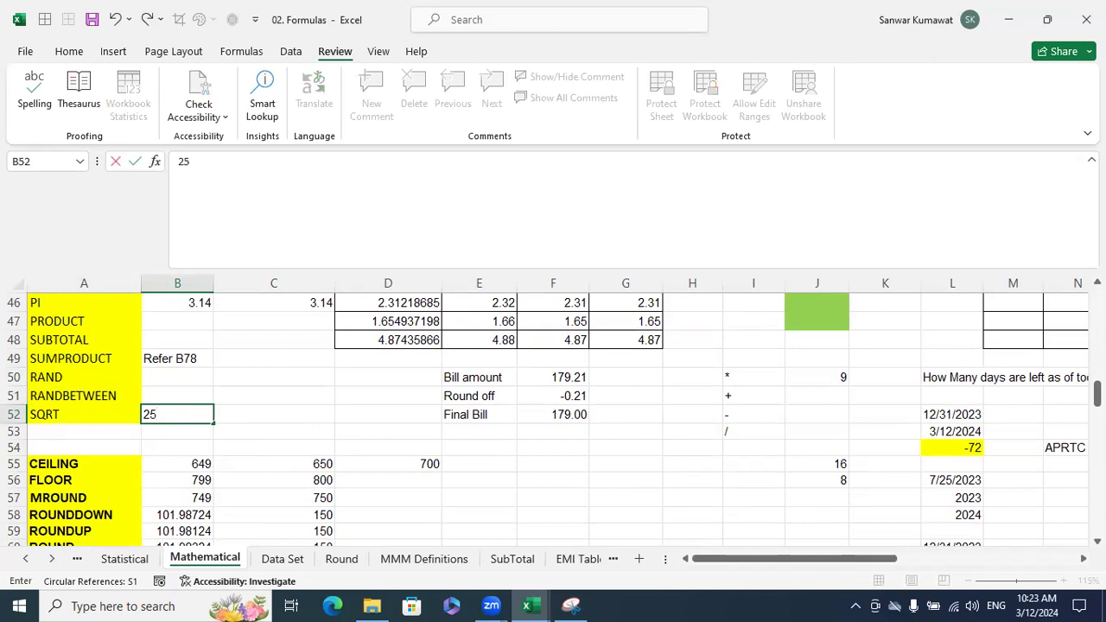
key(BackSpace)
key(BackSpace)
text(625)
key(Return)
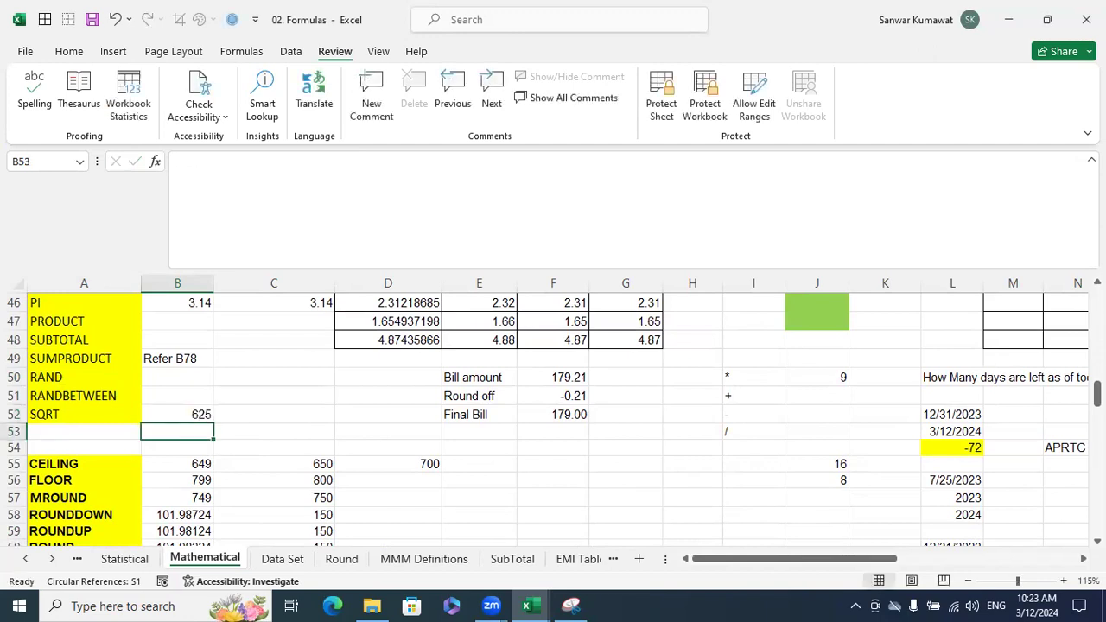
Step: Replace the sample number in B52 with the product 25*25, then with 35*35
key(Up)
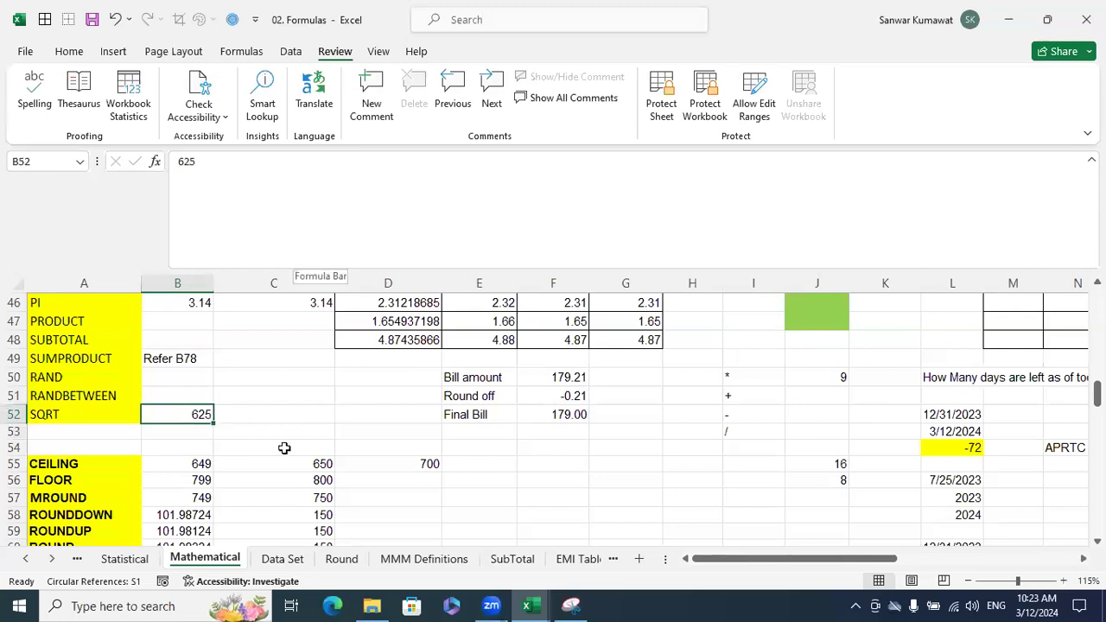
text(25)
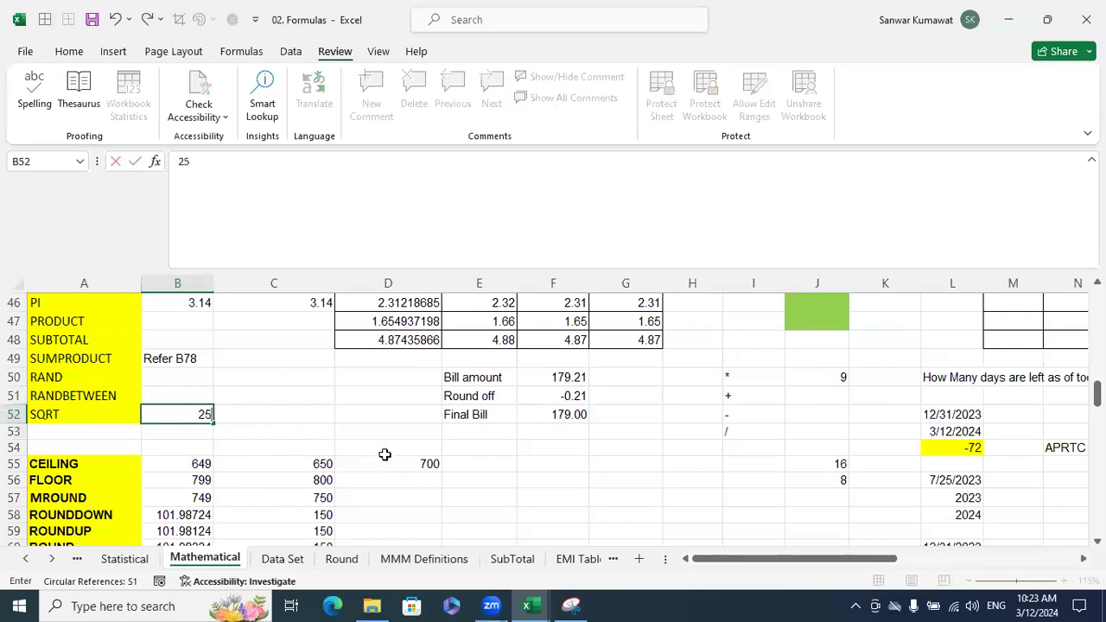
text(*25)
key(BackSpace)
key(BackSpace)
key(BackSpace)
key(BackSpace)
key(BackSpace)
key(BackSpace)
key(BackSpace)
text(25*25)
key(BackSpace)
key(BackSpace)
key(BackSpace)
key(BackSpace)
key(BackSpace)
text(2)
key(BackSpace)
text(35)
text(35)
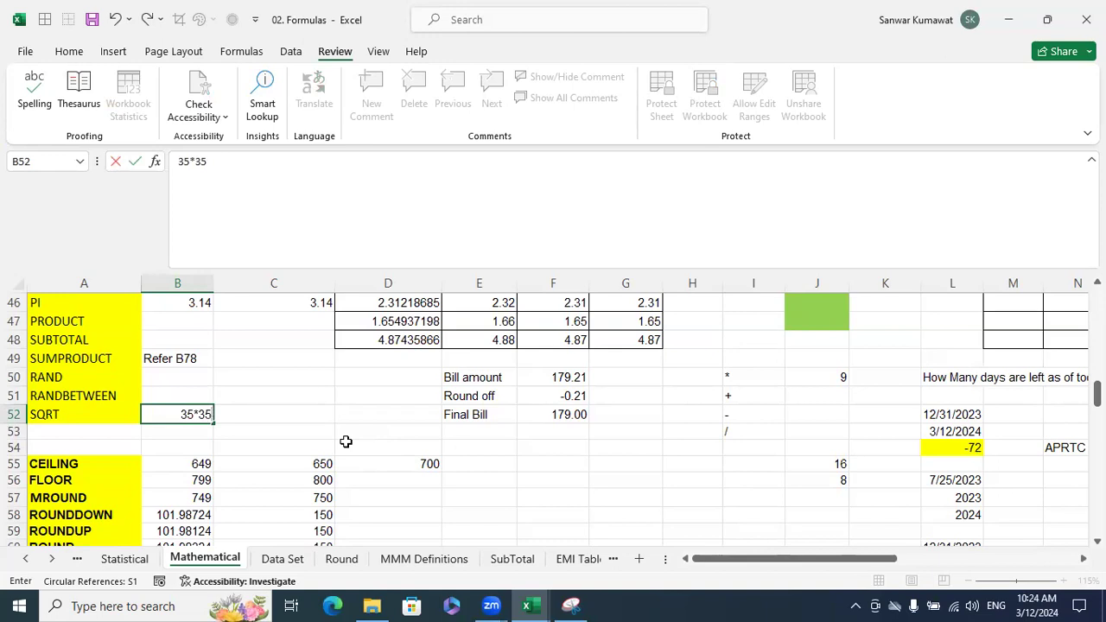
Step: Try the product 45*45 in B52, erase it and leave the SQRT sample cell empty
key(BackSpace)
text(45*45)
key(BackSpace)
key(BackSpace)
click(490, 459)
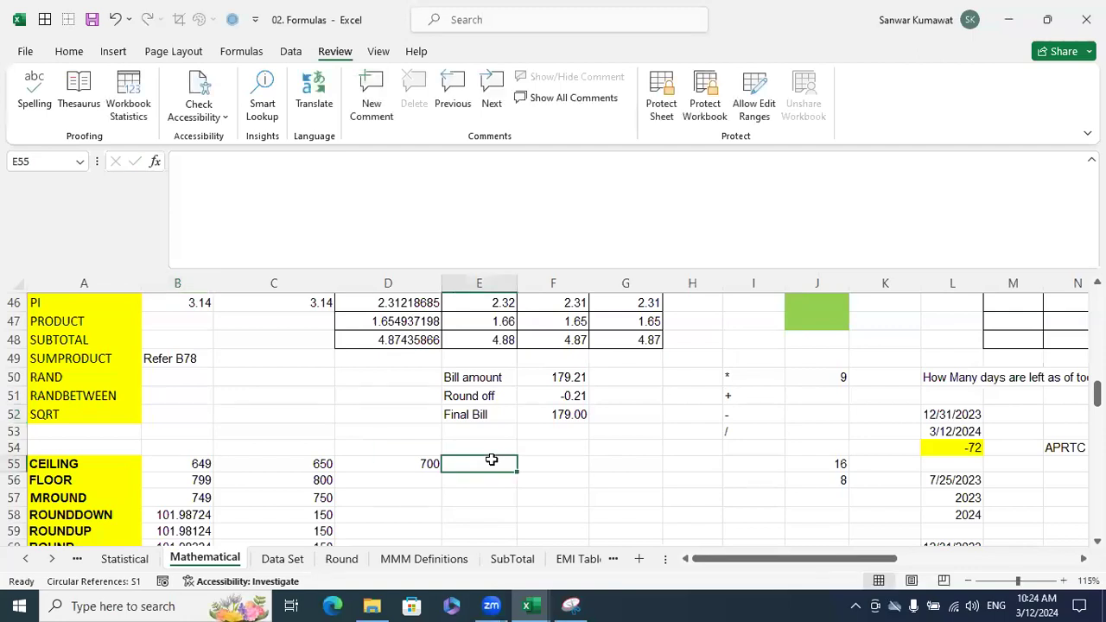
scroll(491, 459, down, 1)
scroll(417, 432, up, 1)
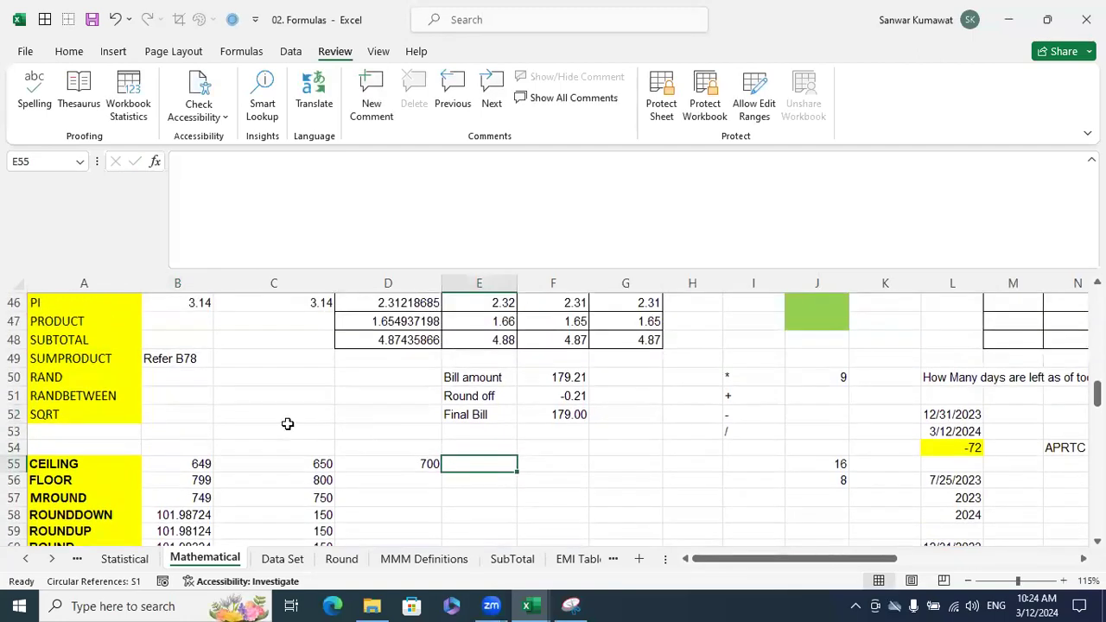
Step: Enter the numbers 25, 35, 45, 55, 65, 75 and 85 down T44:T50
click(180, 415)
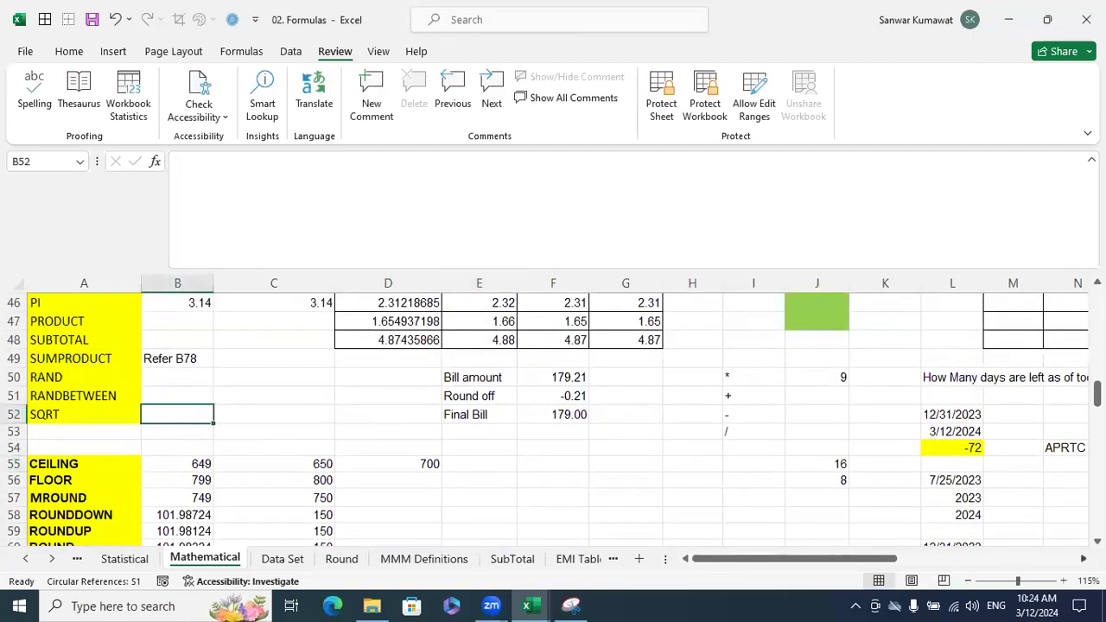
scroll(854, 442, right, 6)
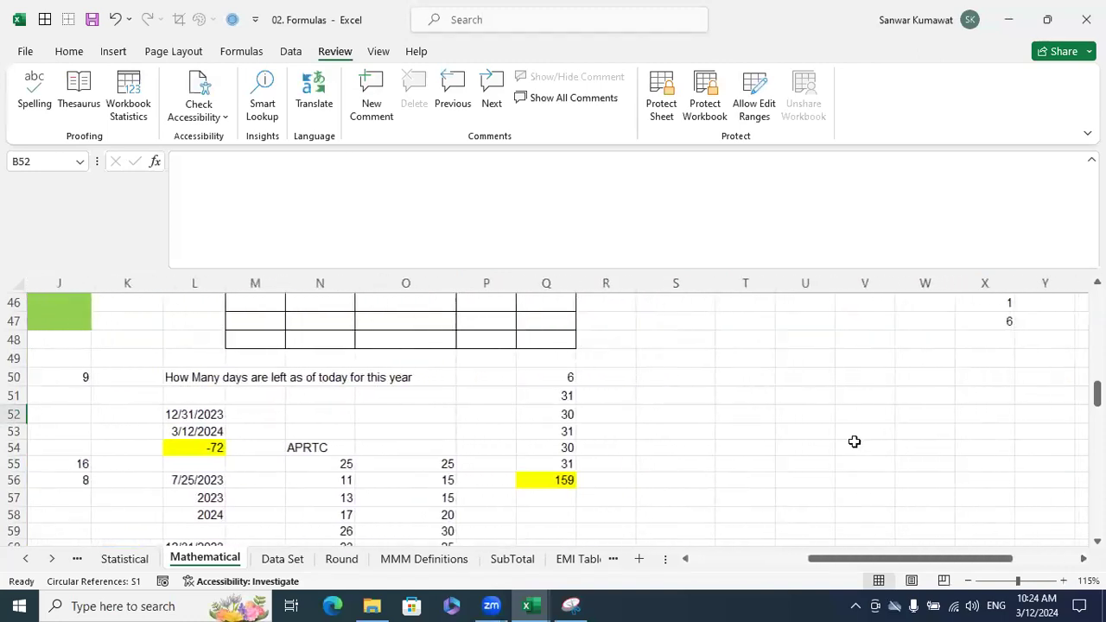
scroll(849, 441, up, 2)
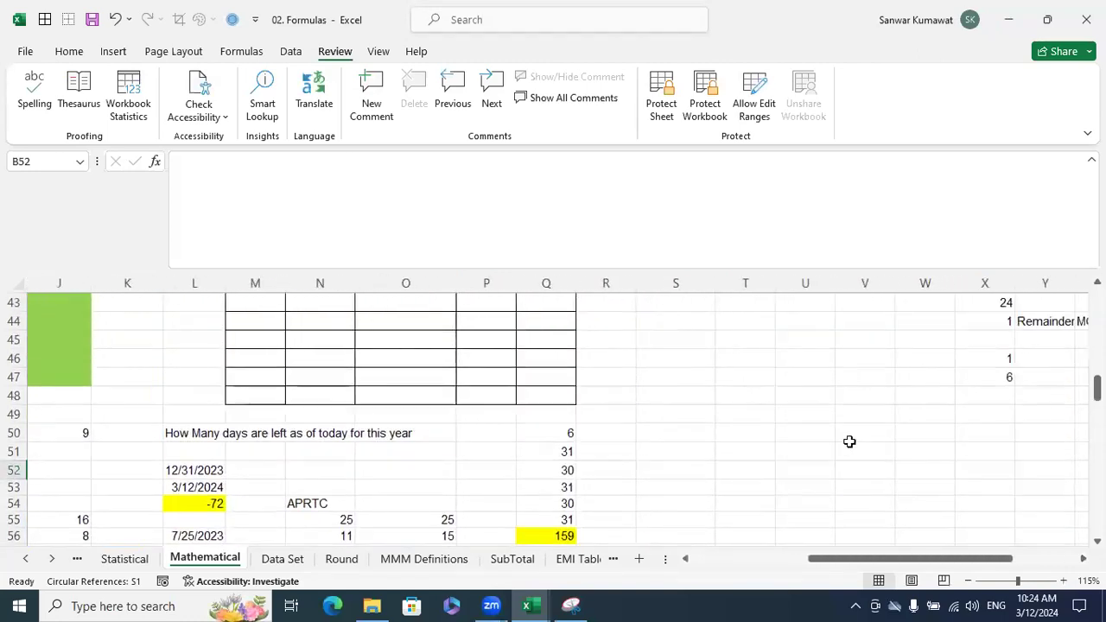
click(732, 372)
text(25)
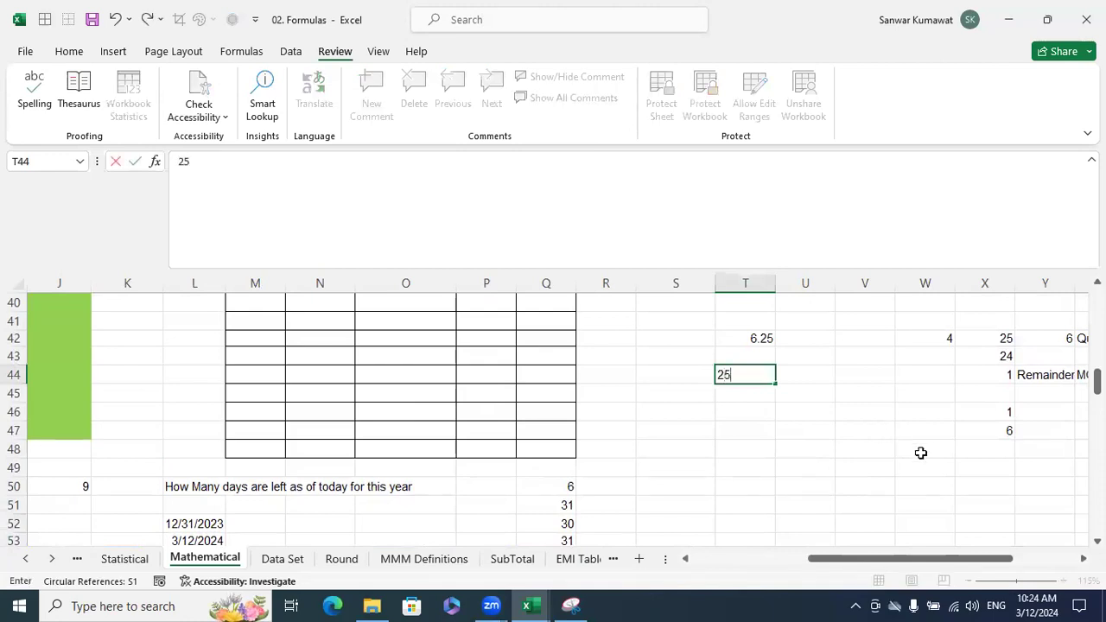
key(Return)
text(35)
key(Return)
text(45)
key(Return)
text(55)
key(Return)
text(65)
key(Return)
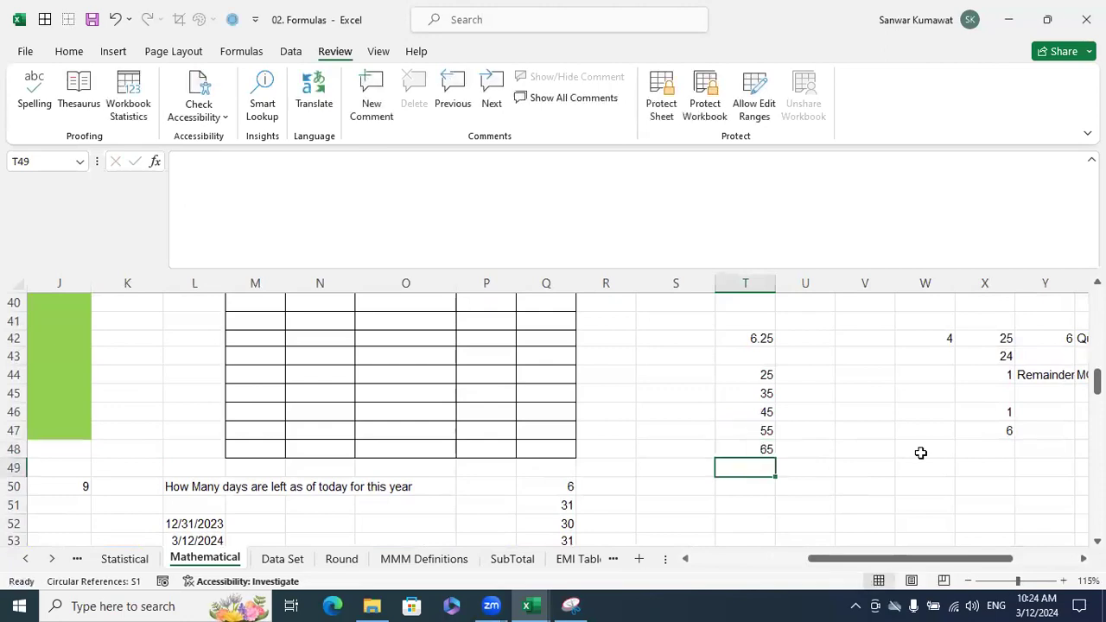
text(75)
key(Return)
text(85)
key(Return)
drag(815, 381, 797, 486)
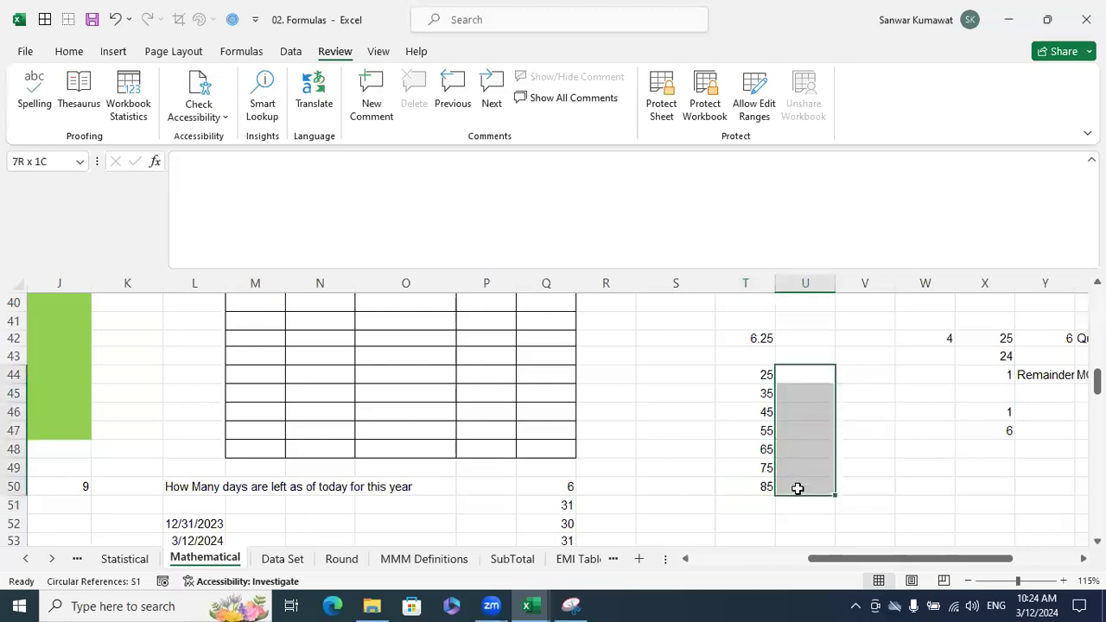
click(780, 375)
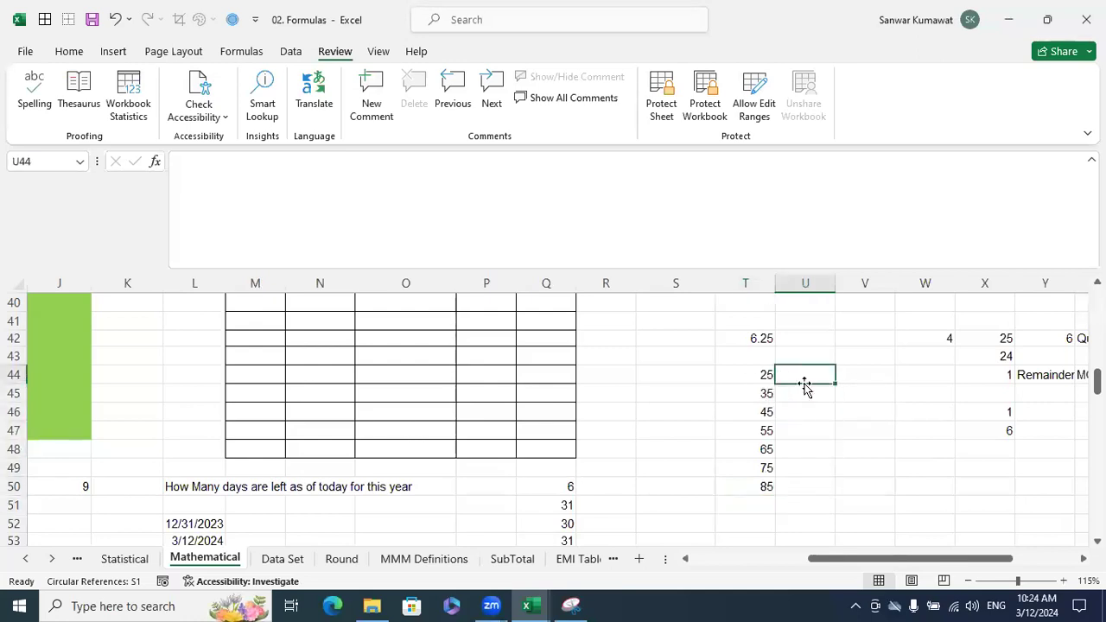
click(766, 395)
click(760, 412)
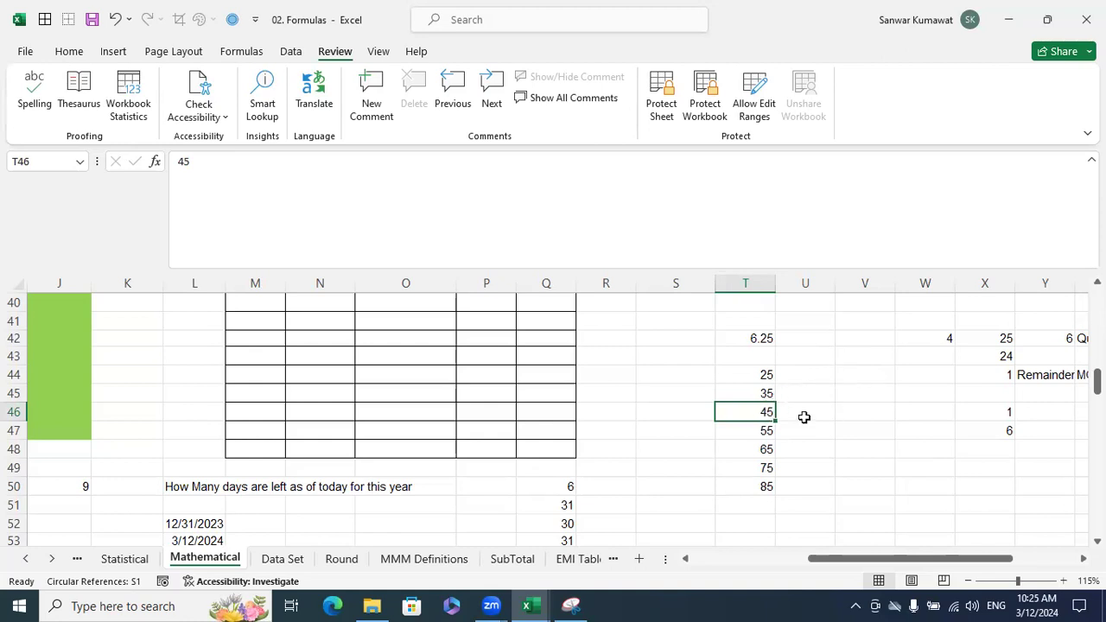
Step: Enter 25 in both U52 and U53 as the two equal factors of a multiplication
scroll(819, 422, down, 1)
click(831, 474)
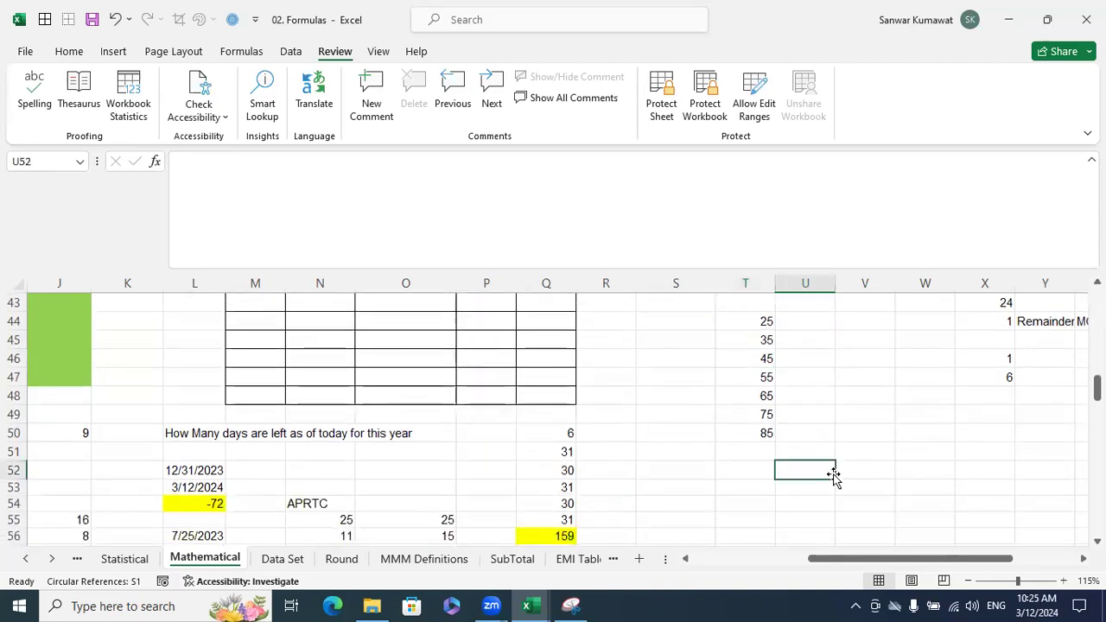
text(25)
click(846, 498)
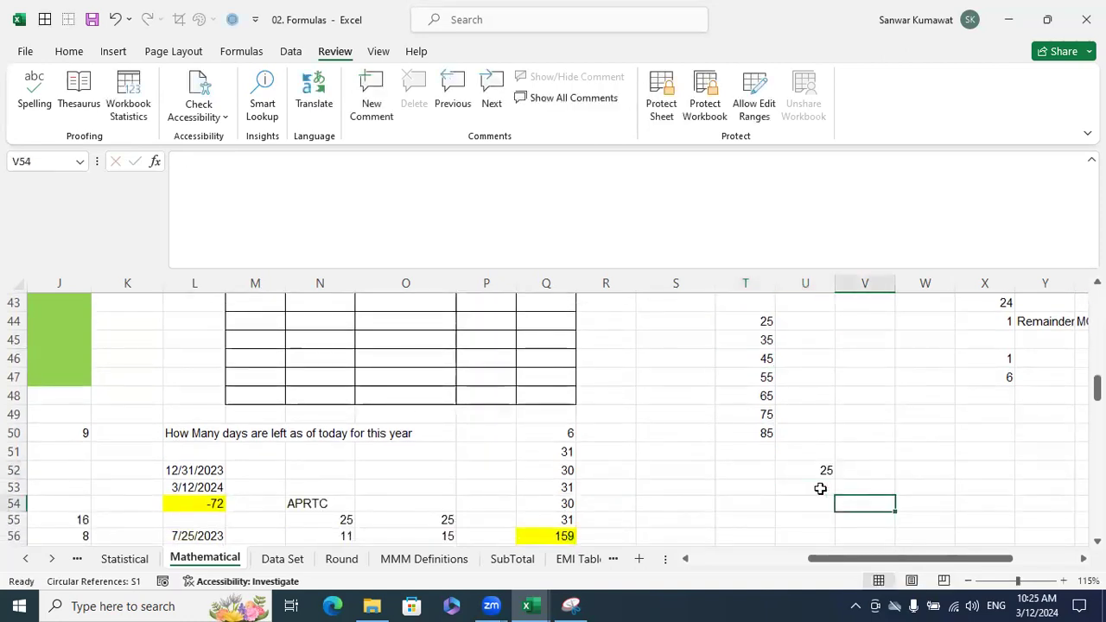
click(831, 484)
text(25)
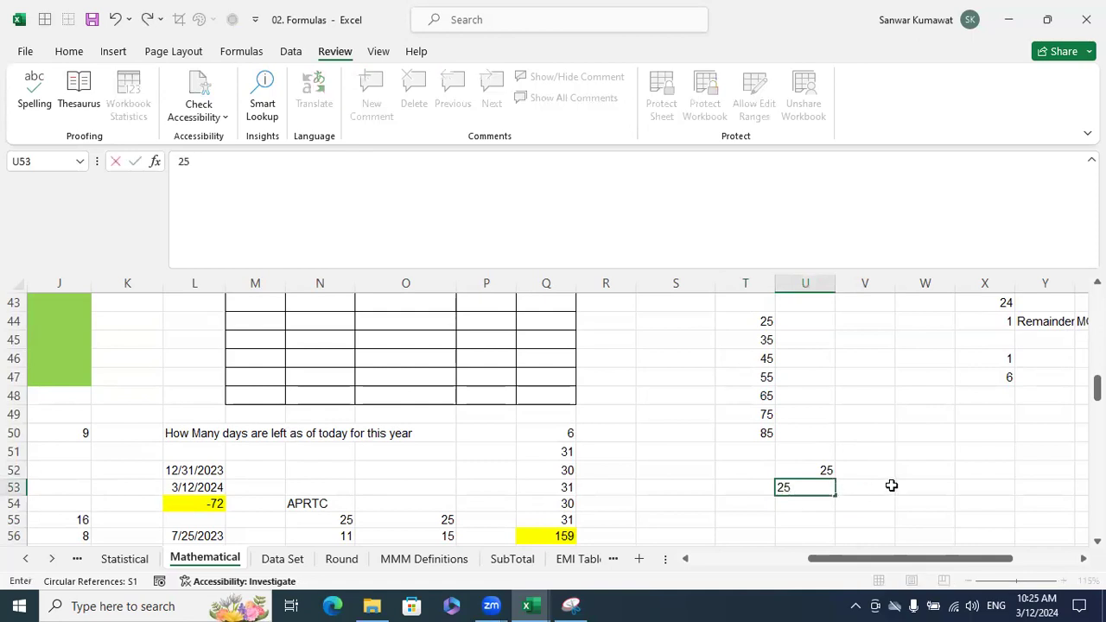
click(890, 486)
scroll(890, 486, down, 1)
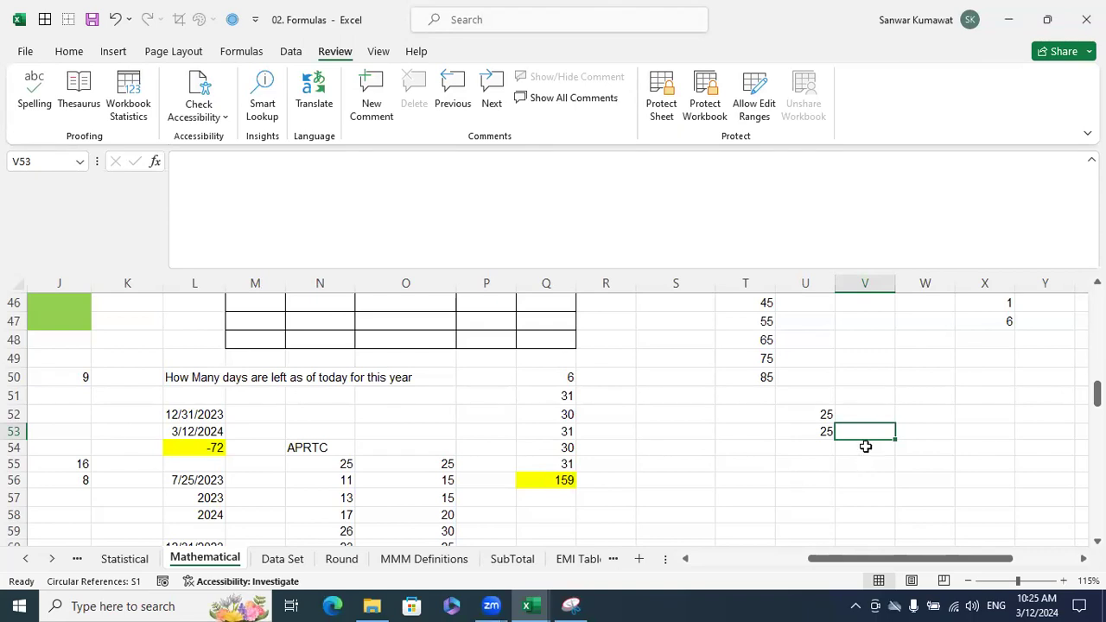
Step: Write out the square of 25 with 25 in W52, 3 in W53 and 625 in X54
click(908, 420)
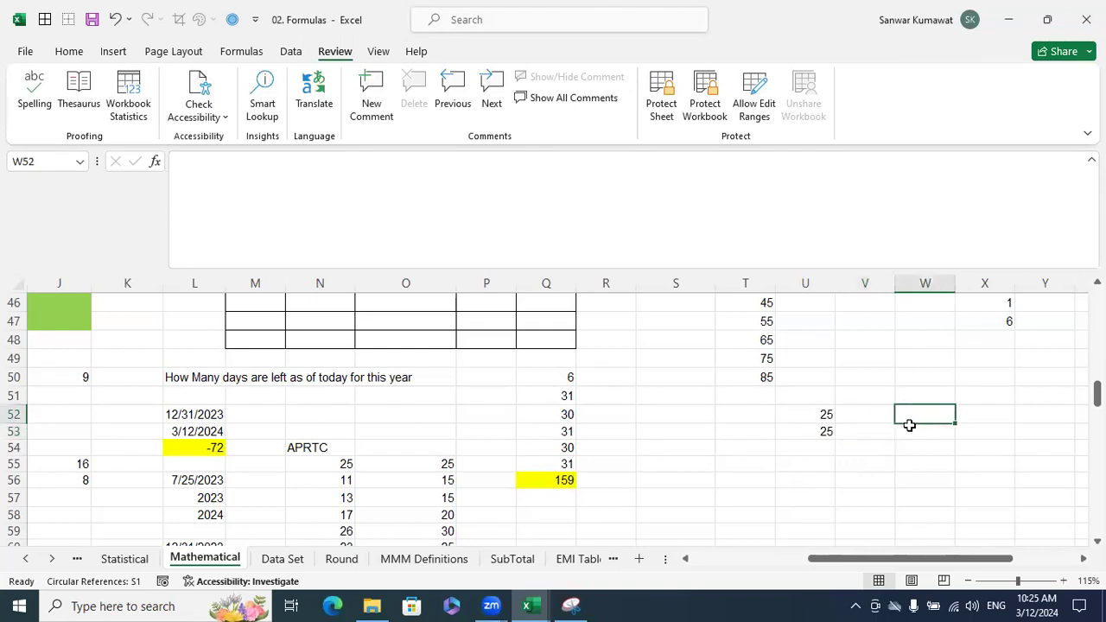
text(24)
key(BackSpace)
text(5)
key(Return)
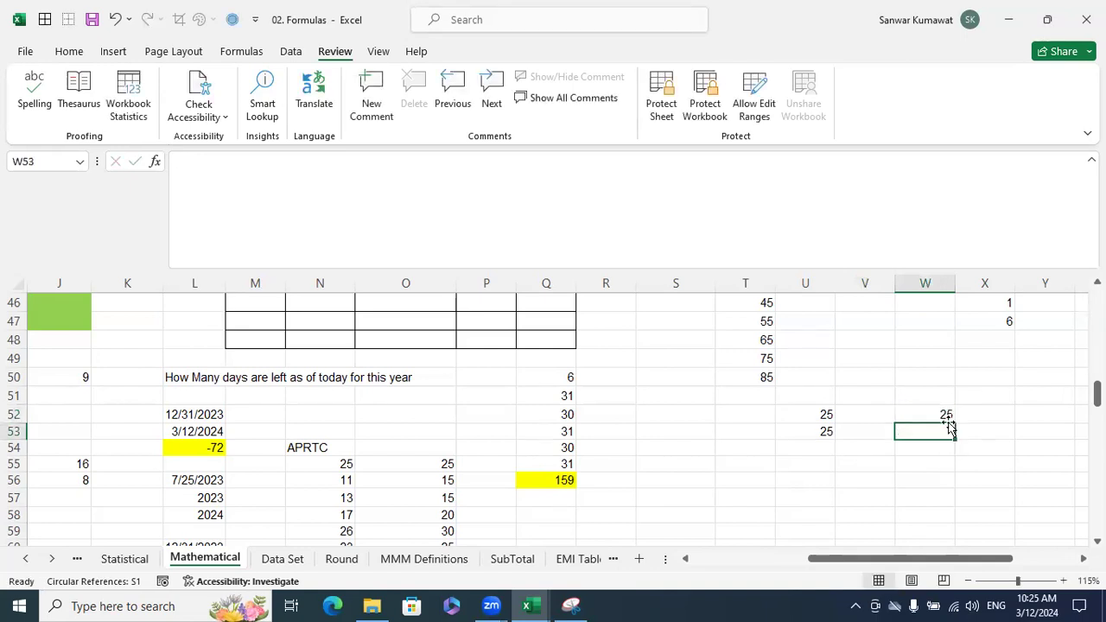
text(3)
click(941, 472)
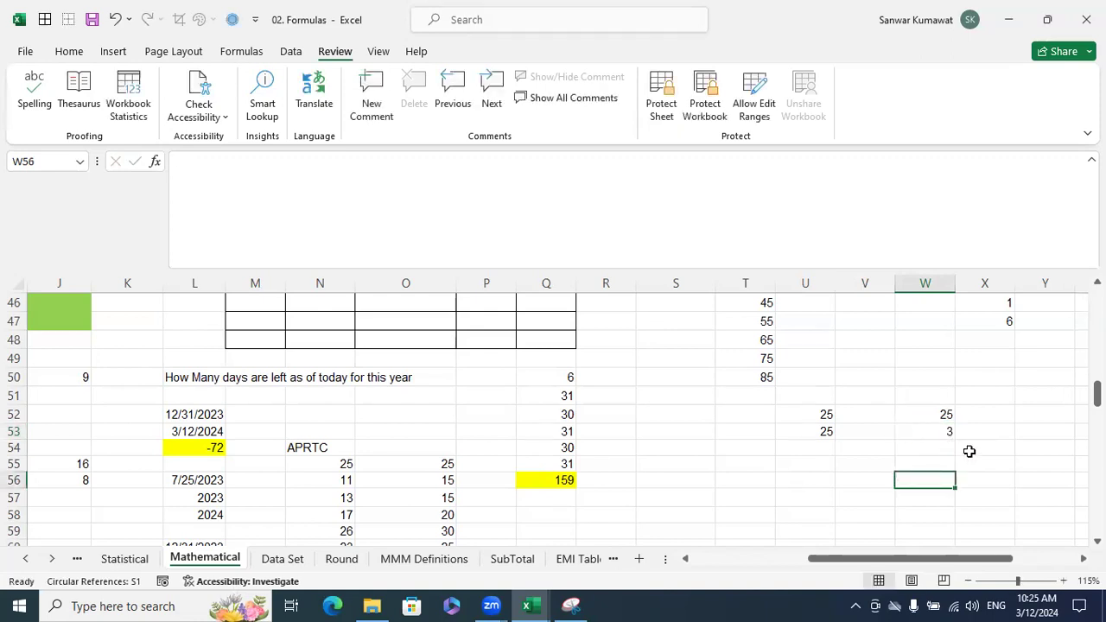
click(969, 450)
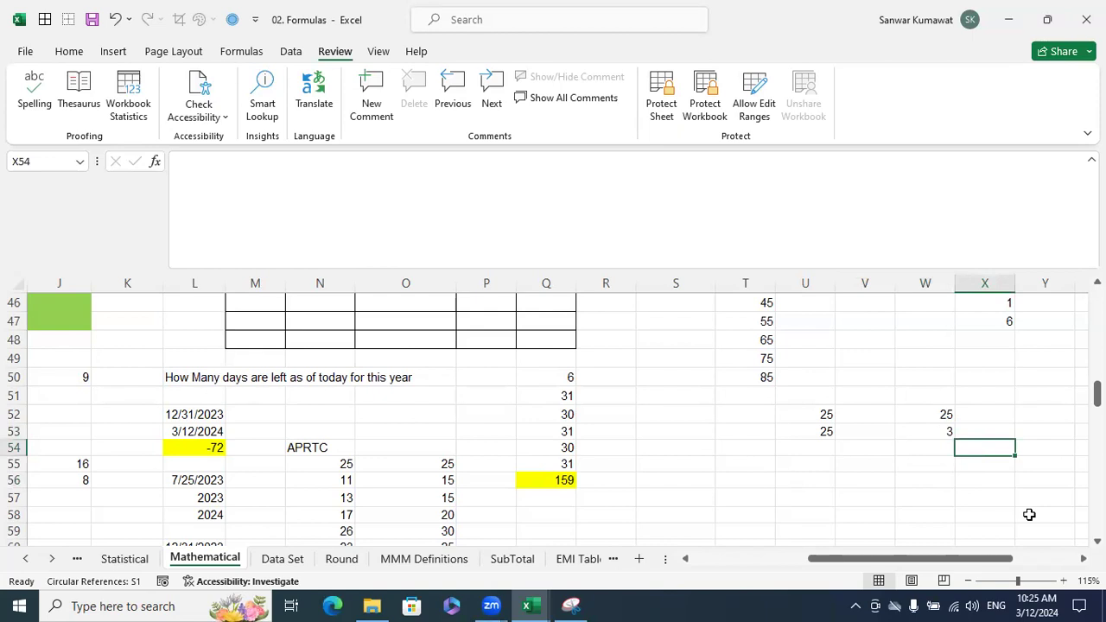
text(6)
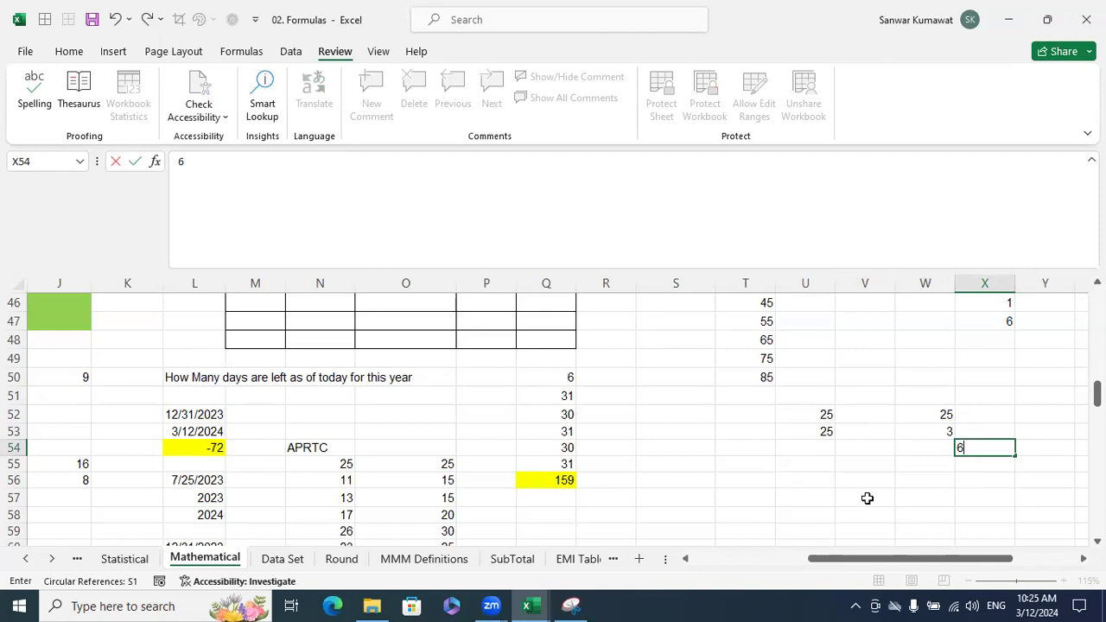
text(25)
key(Return)
Step: Write out the square of 35 with 35 in W56, 4 in W57 and 1225 in X57
click(921, 479)
text(35)
click(959, 509)
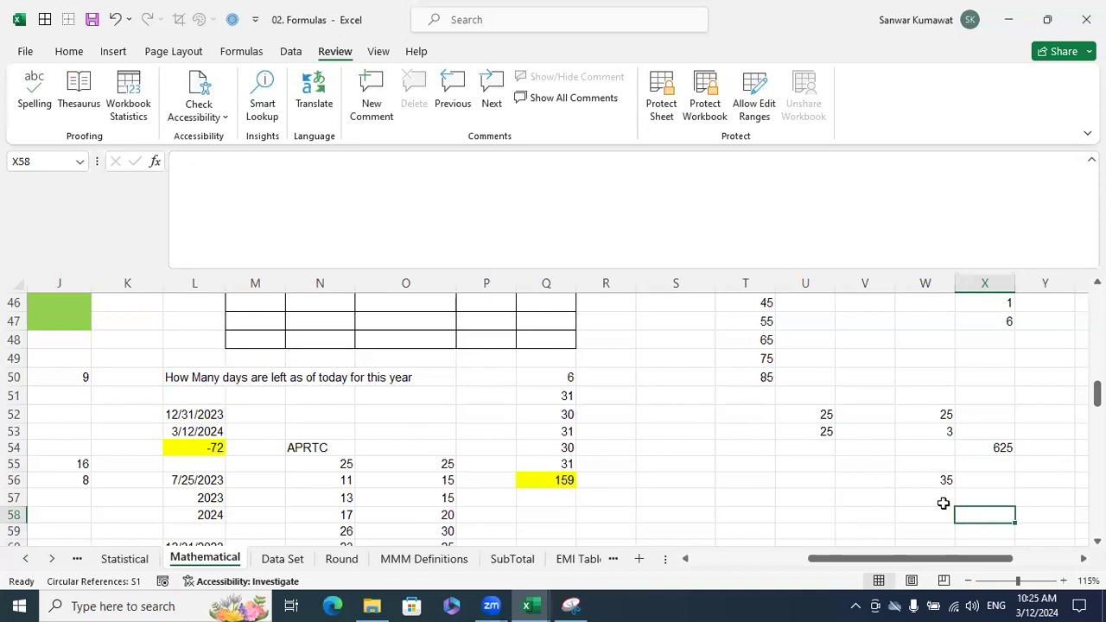
click(943, 503)
text(4)
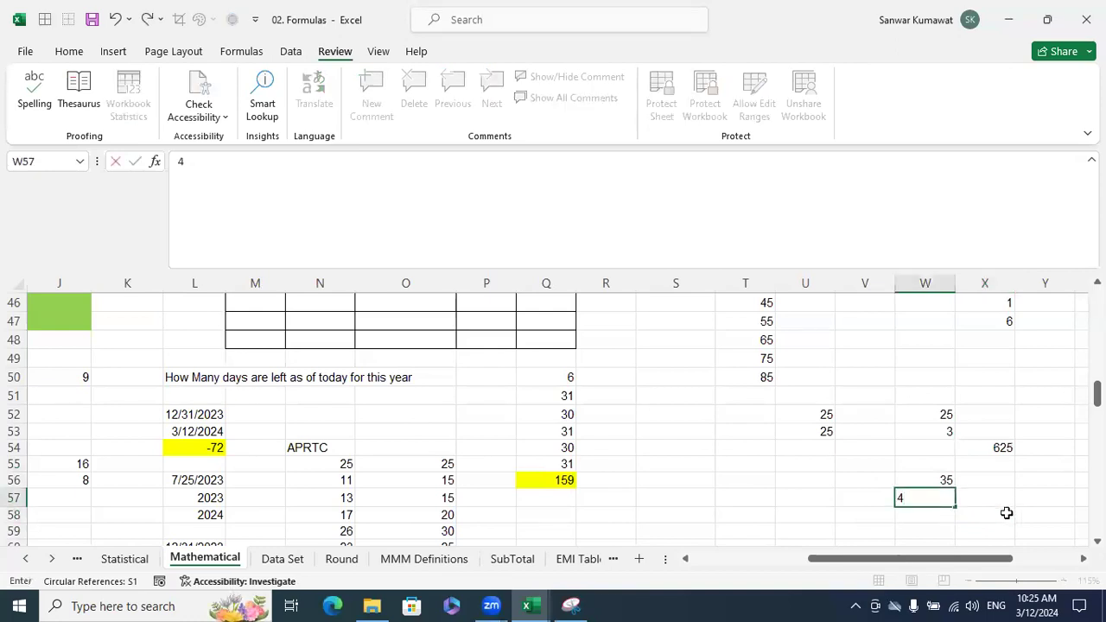
click(1006, 513)
click(1002, 494)
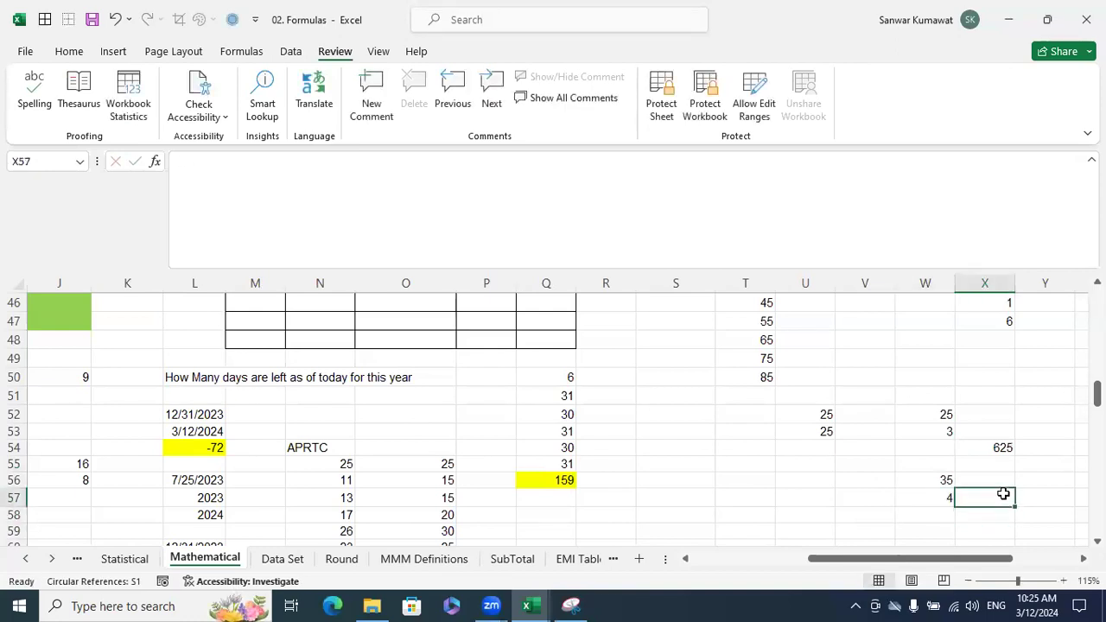
text(1225)
key(Return)
scroll(956, 480, down, 1)
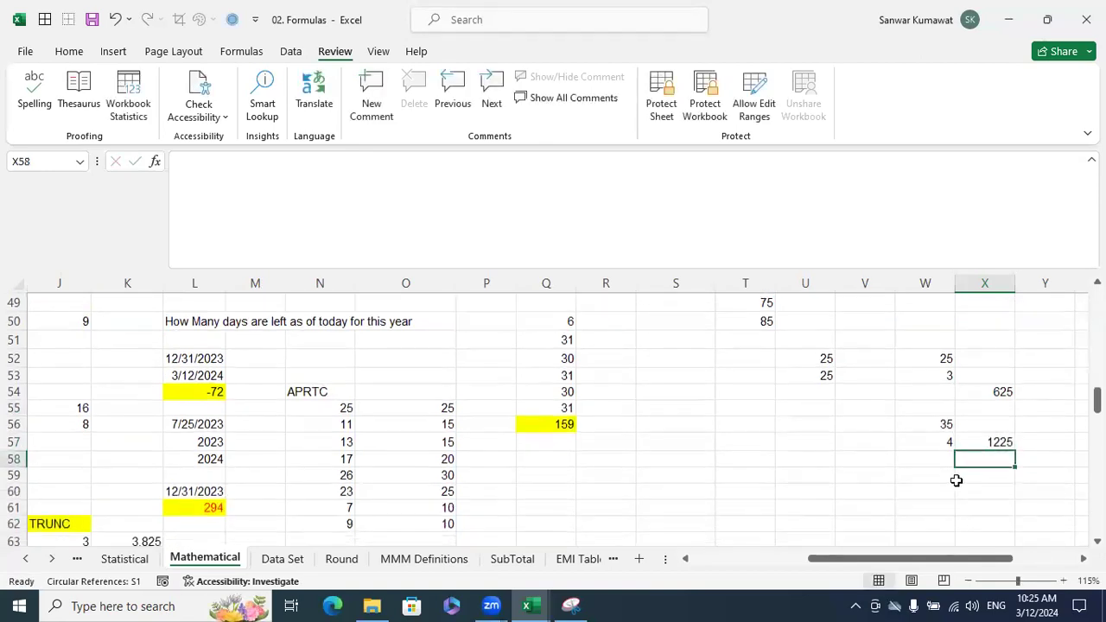
Step: Write out the square of 45 with 45 in W59, 5 in W60 and 2025 in X60
click(953, 478)
text(45)
click(971, 507)
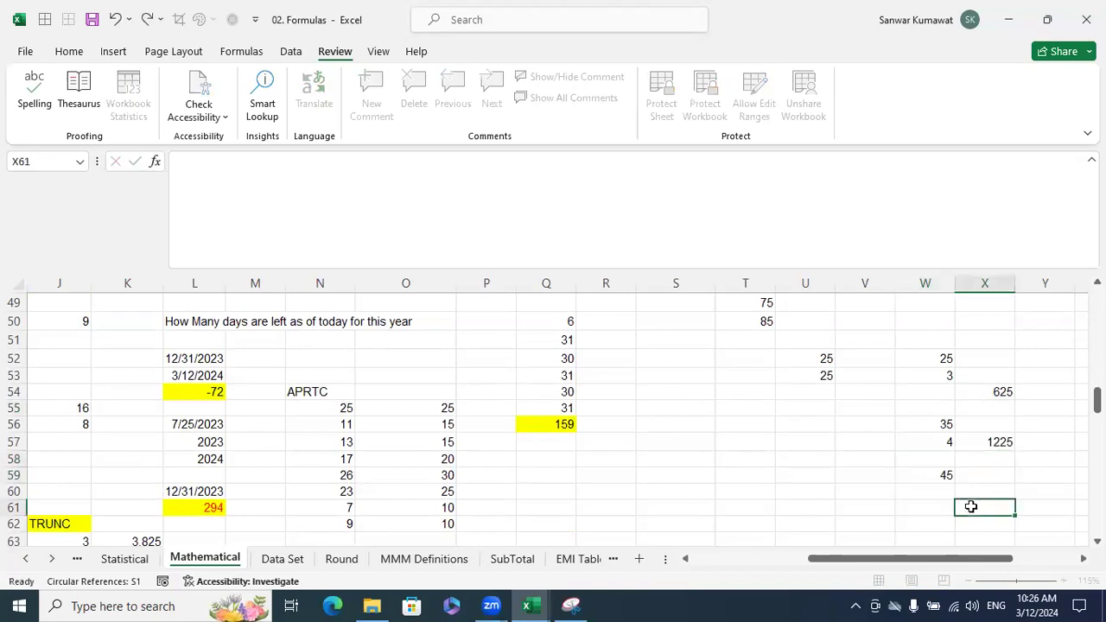
click(949, 491)
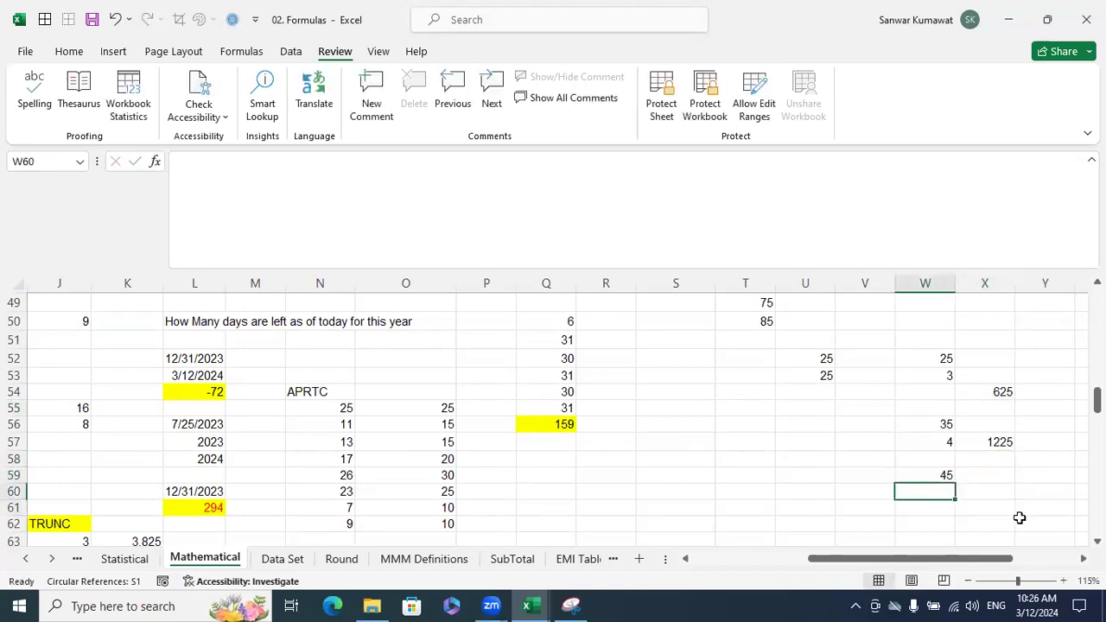
text(5)
click(985, 499)
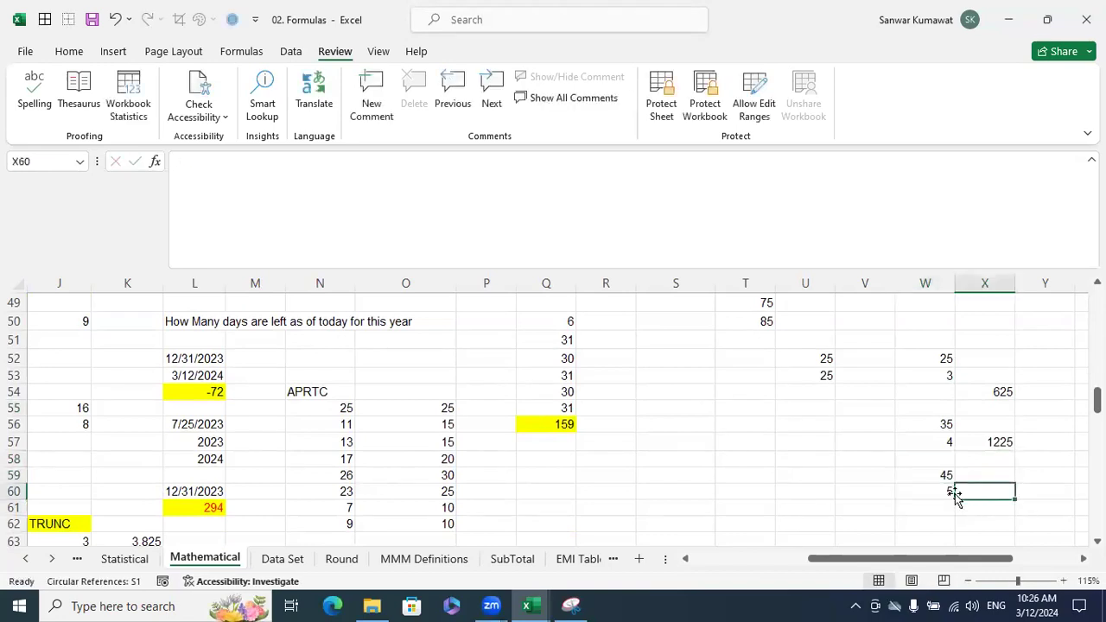
text(20)
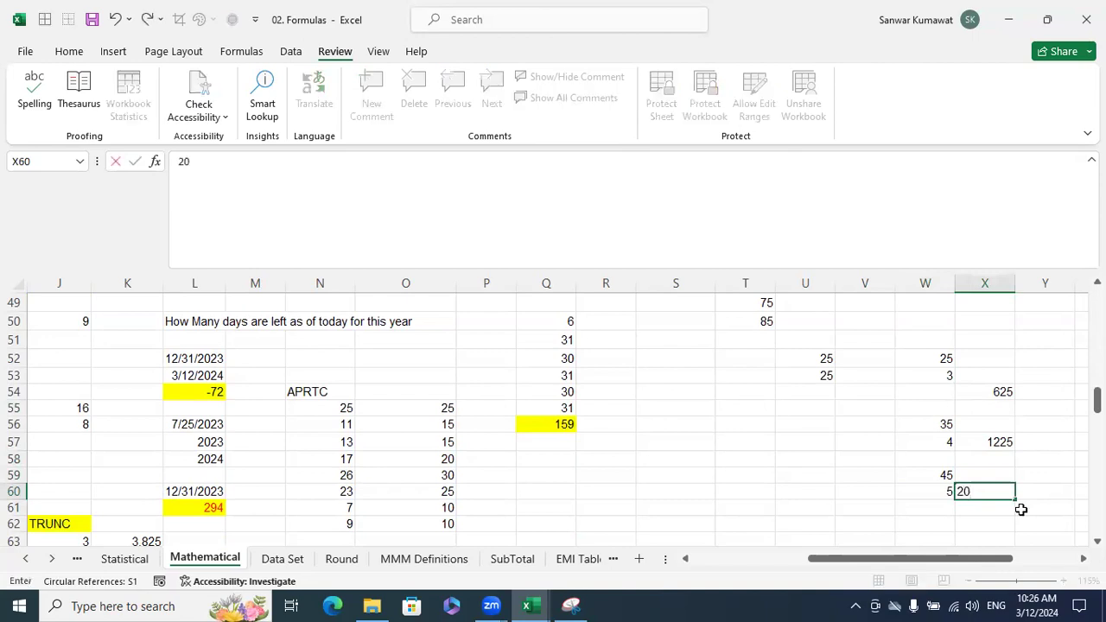
text(25)
key(Return)
drag(1001, 396, 1002, 491)
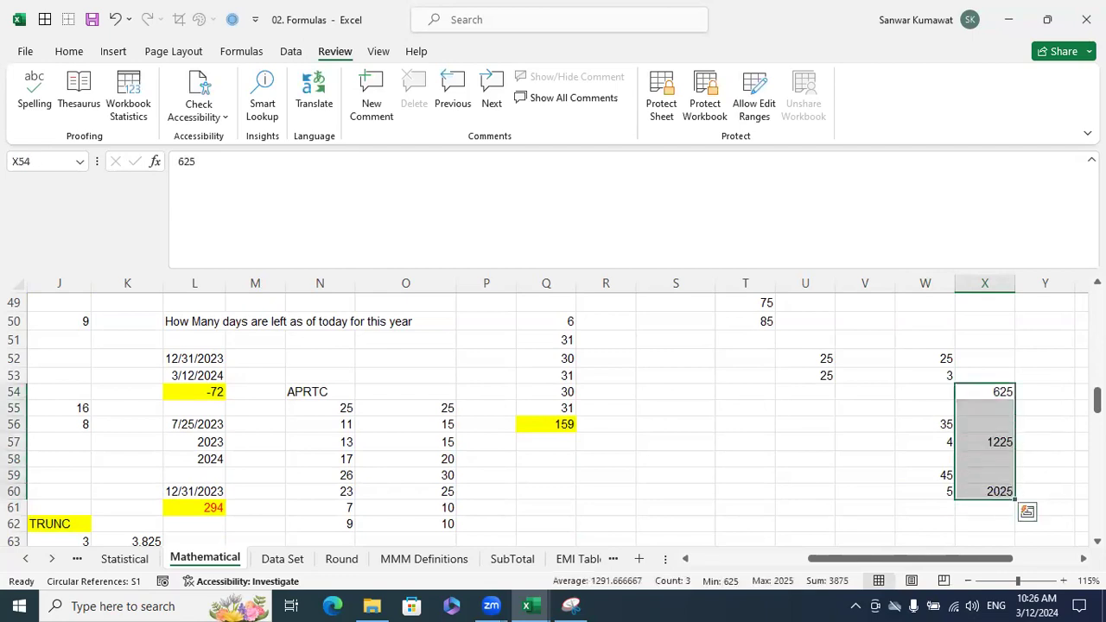
Step: Try the product 24*24 in U56 and erase it
click(794, 425)
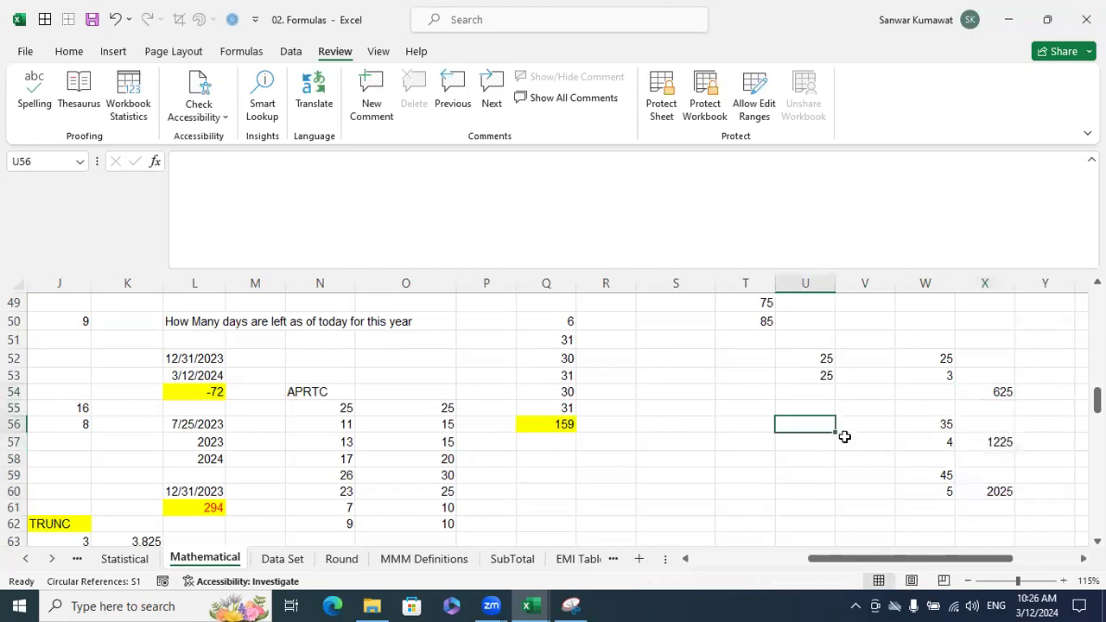
text(24*24)
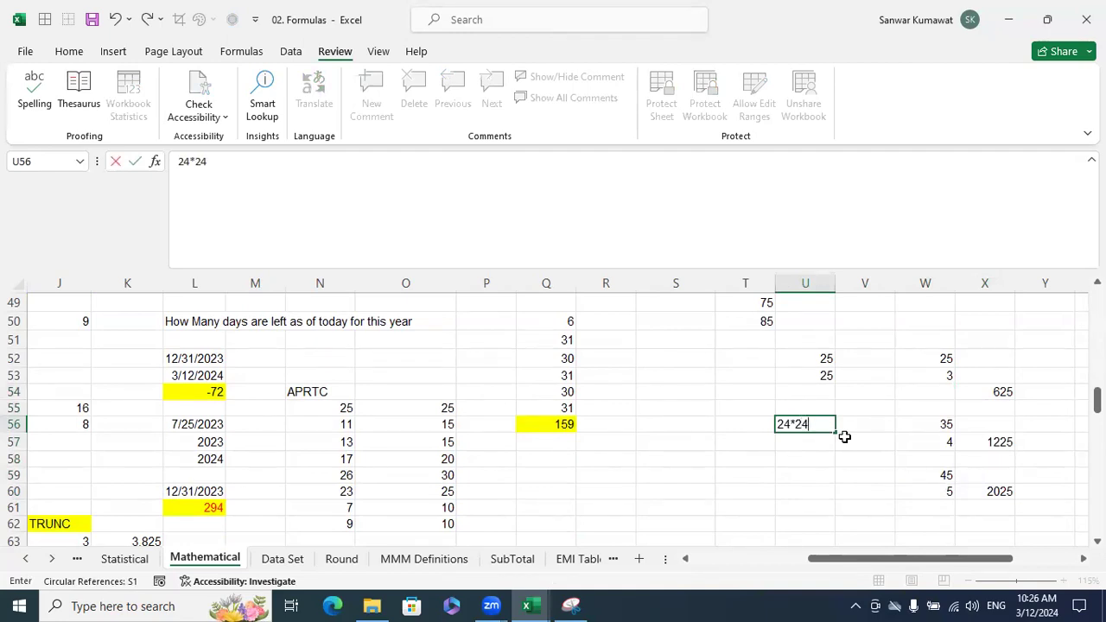
key(BackSpace)
key(BackSpace)
key(BackSpace)
key(BackSpace)
key(BackSpace)
scroll(839, 445, up, 2)
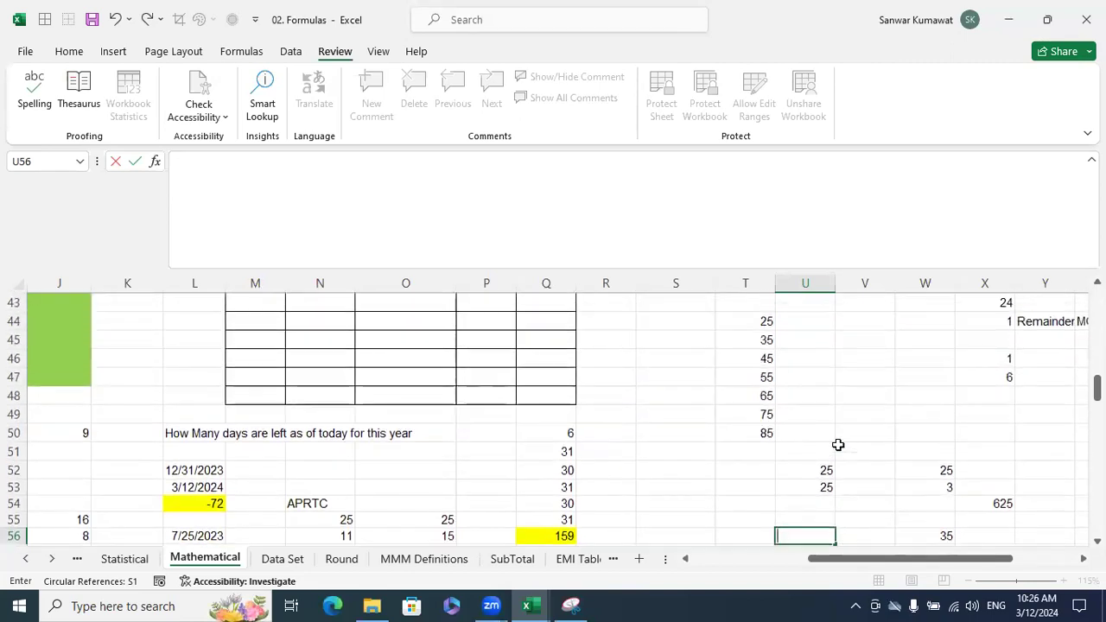
drag(753, 325, 766, 432)
click(785, 436)
click(765, 464)
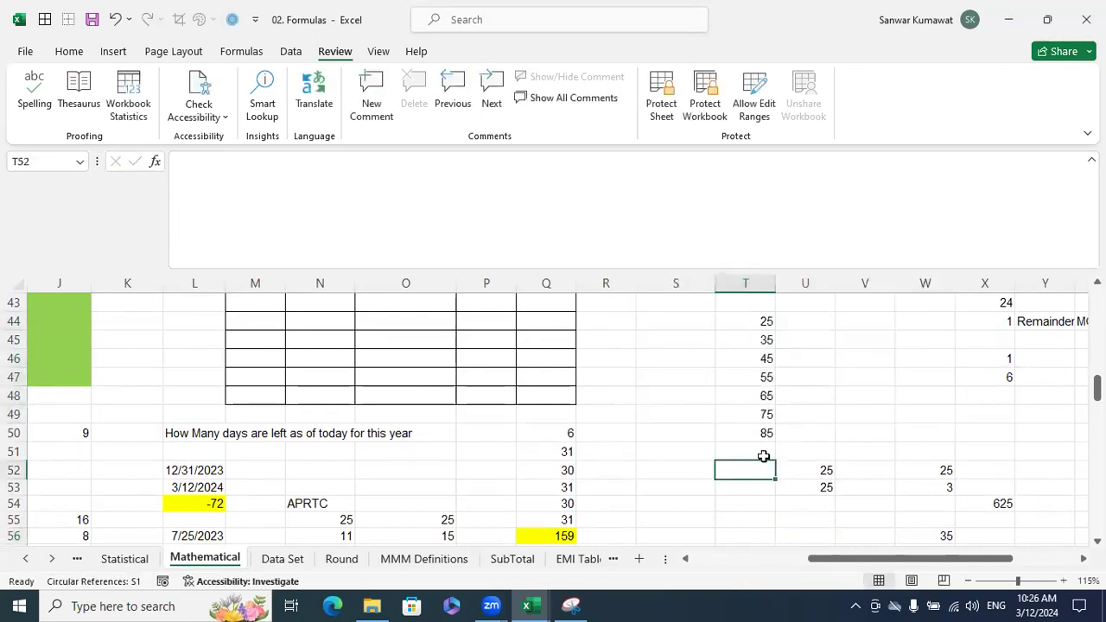
Step: Enter 7225 in T51 as the square of the 85 above it
click(762, 451)
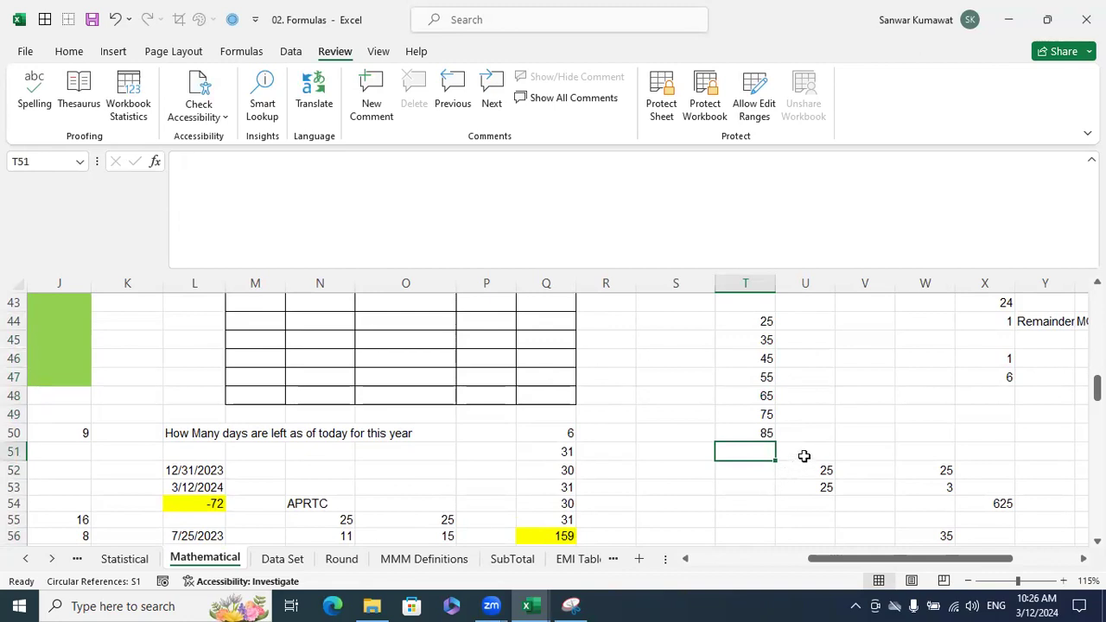
text(72)
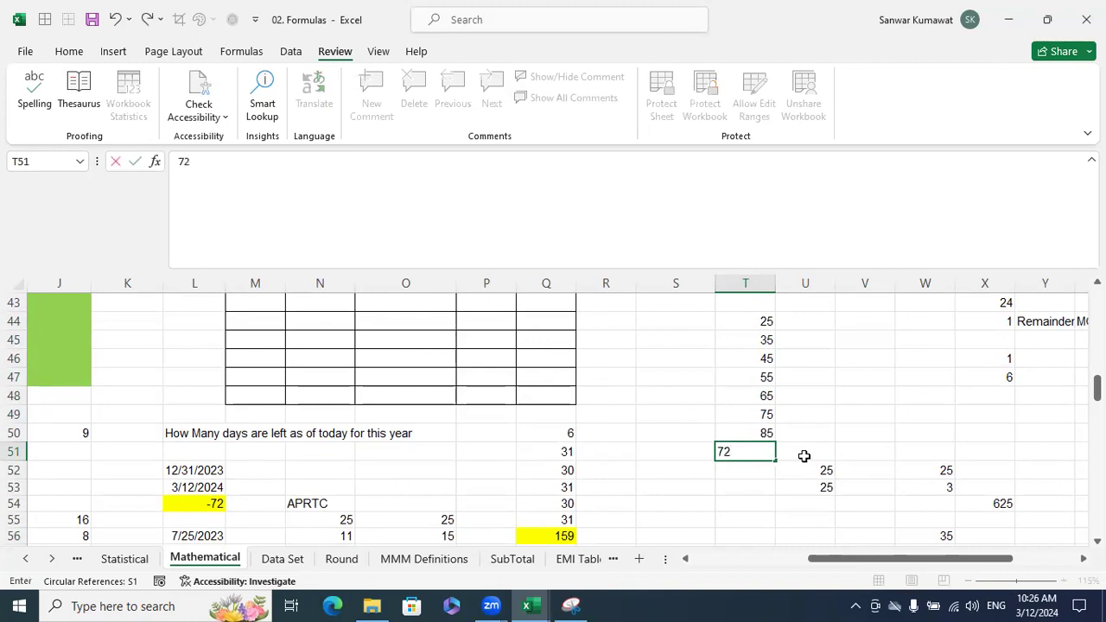
text(25)
key(Return)
Step: Check the square of 85 with the formula =T50*85 in U50, compare it with T51, and erase the formula
click(831, 438)
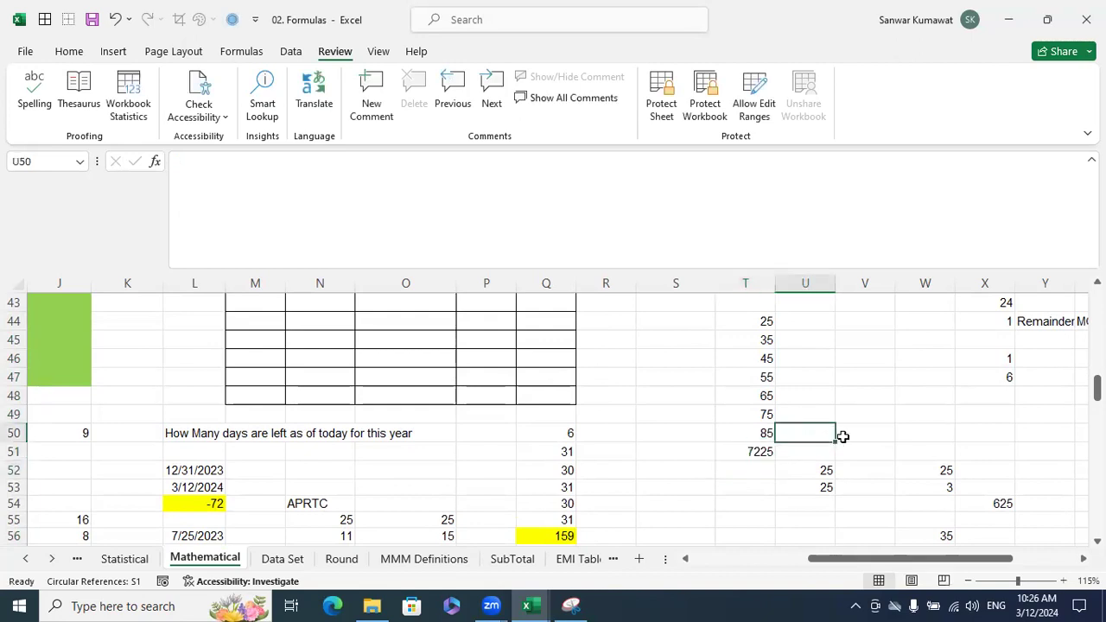
text(=)
click(750, 434)
text(*)
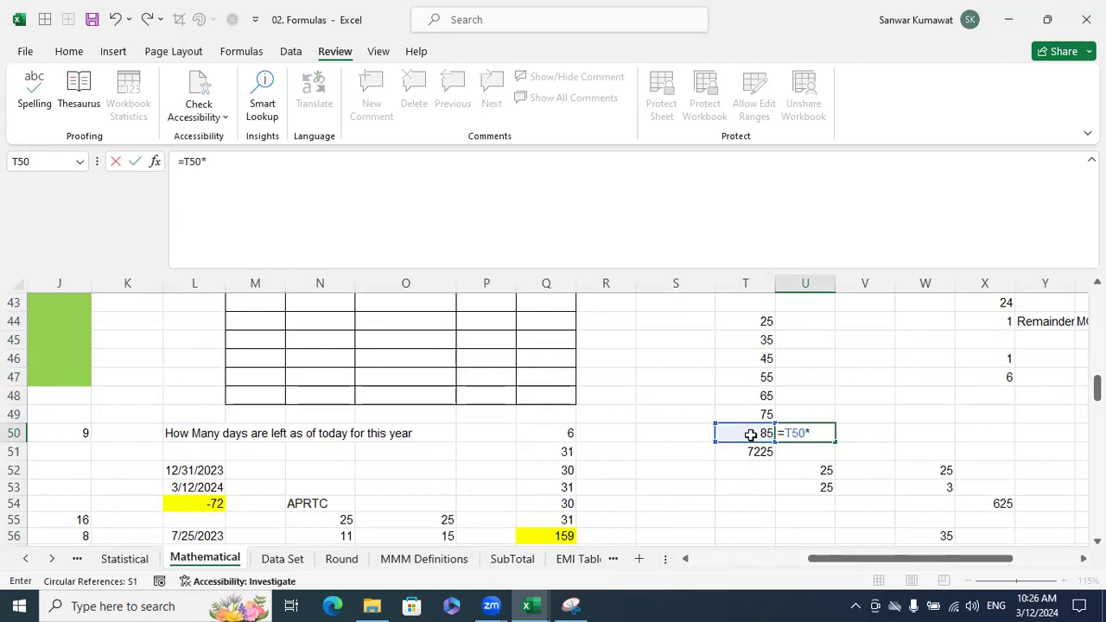
text(85)
key(Return)
click(755, 451)
click(808, 432)
click(771, 449)
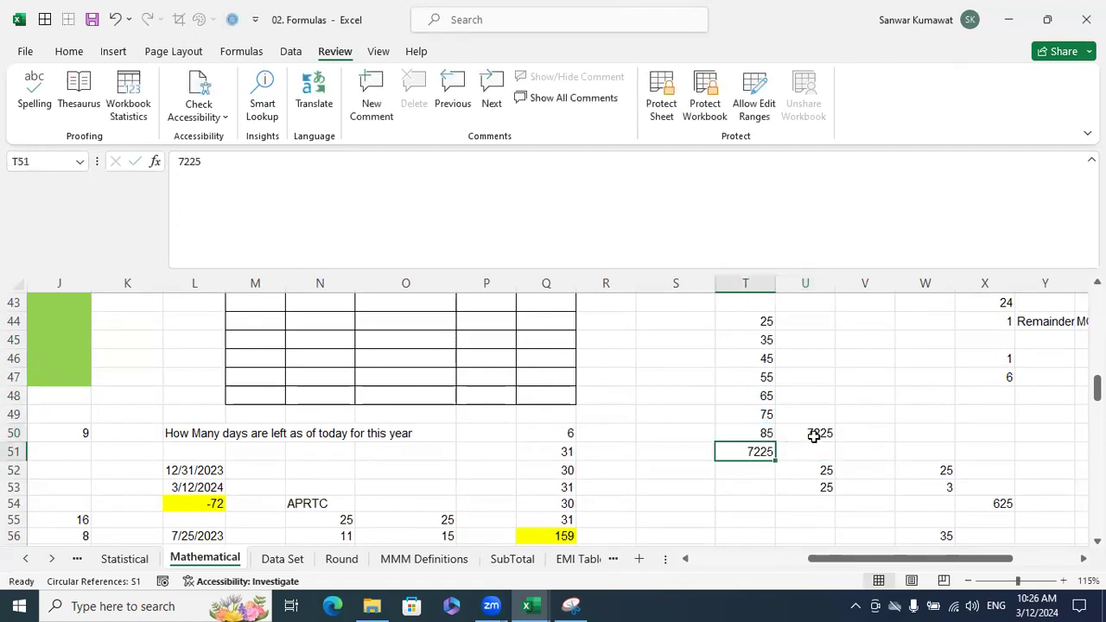
click(815, 434)
key(Delete)
Step: Calculate the square root of 25 in B52, beside the SQRT label, with =SQRT(25)
drag(827, 560, 704, 569)
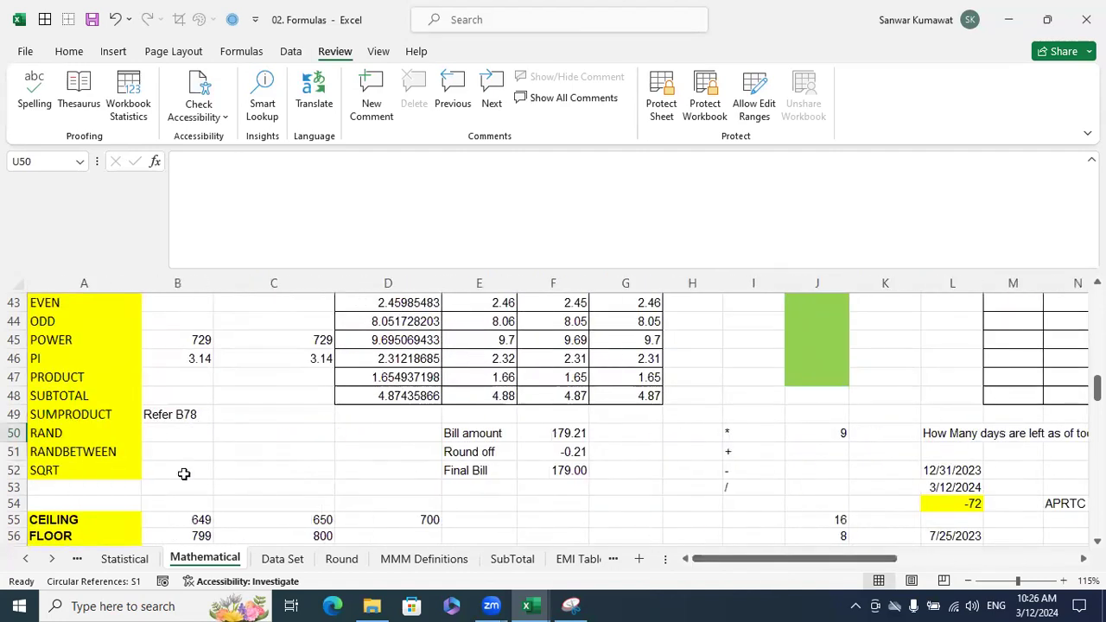
click(182, 468)
text(=)
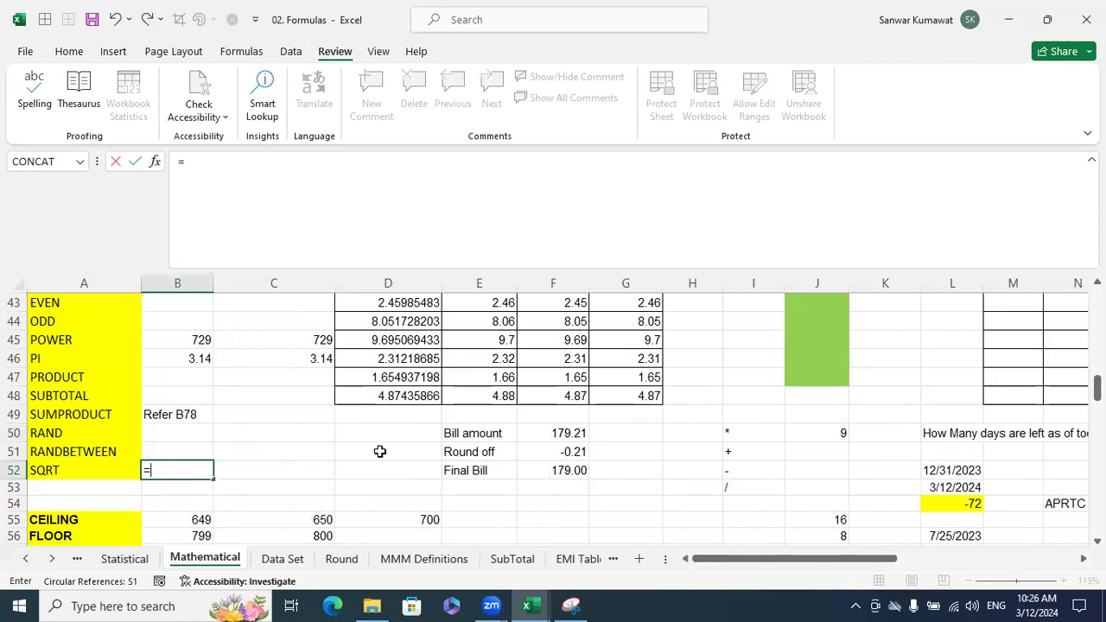
text(sqr)
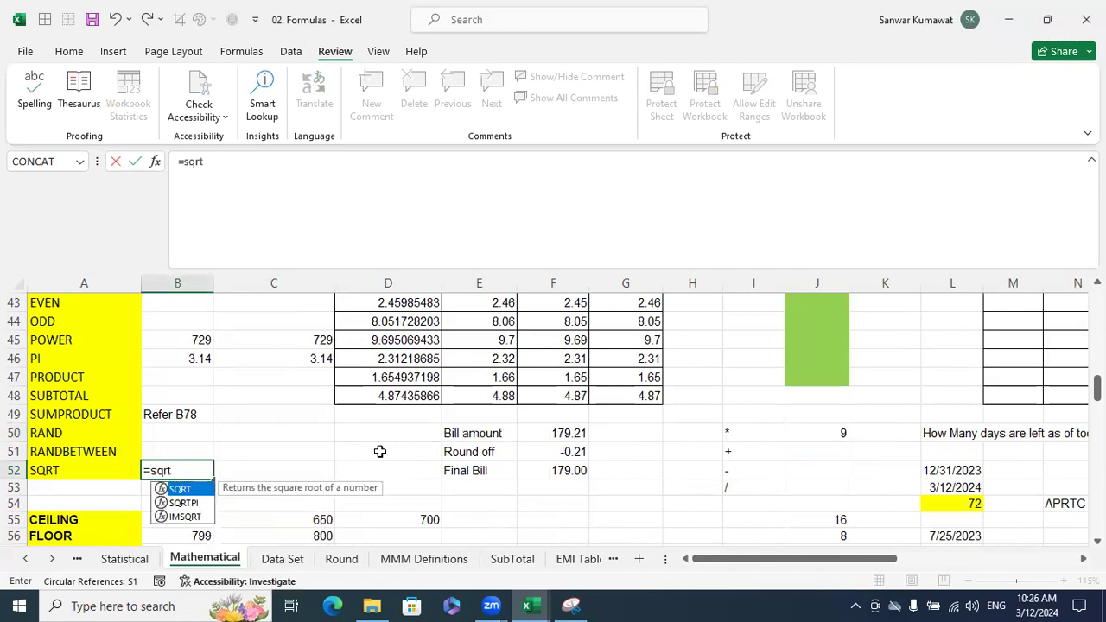
text(t)
key(Tab)
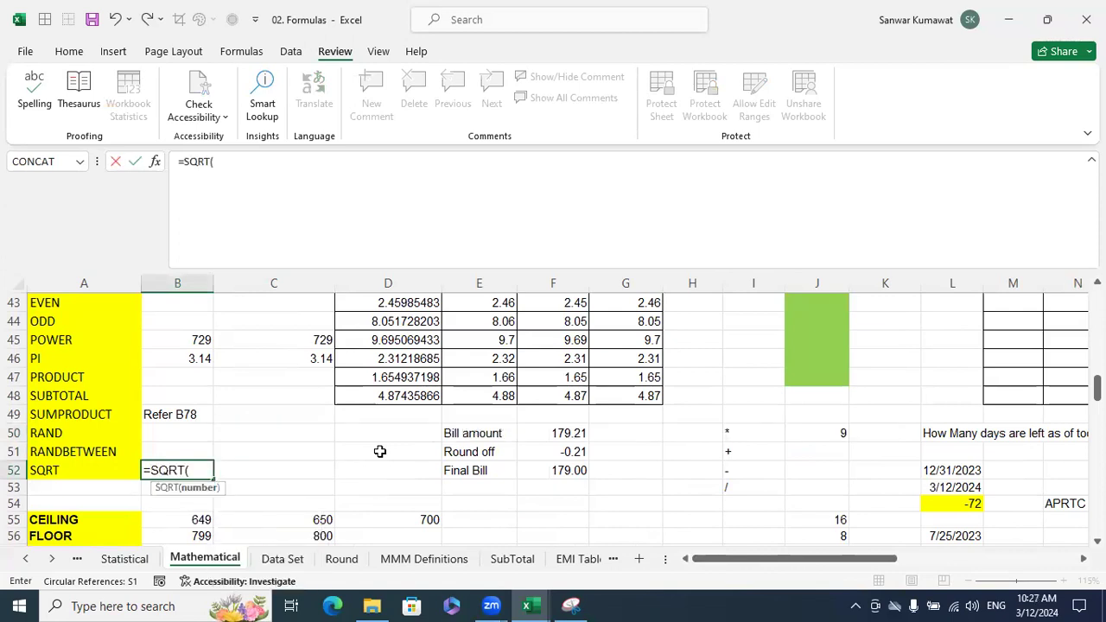
text(25))
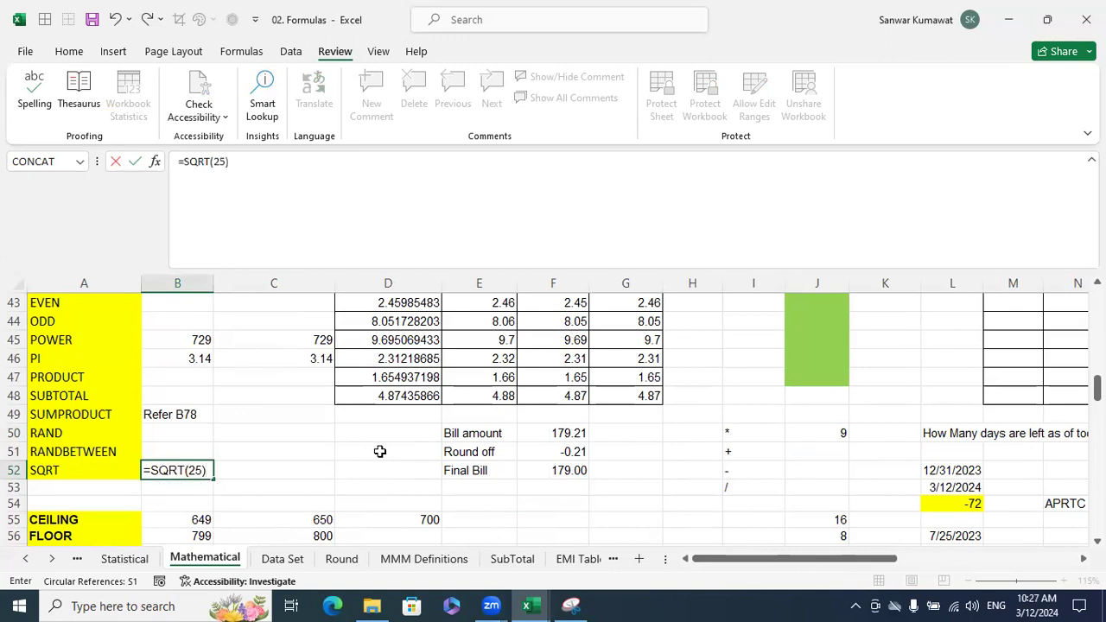
key(Return)
Step: Change the SQRT formula in B52 to =SQRT(625)
key(Up)
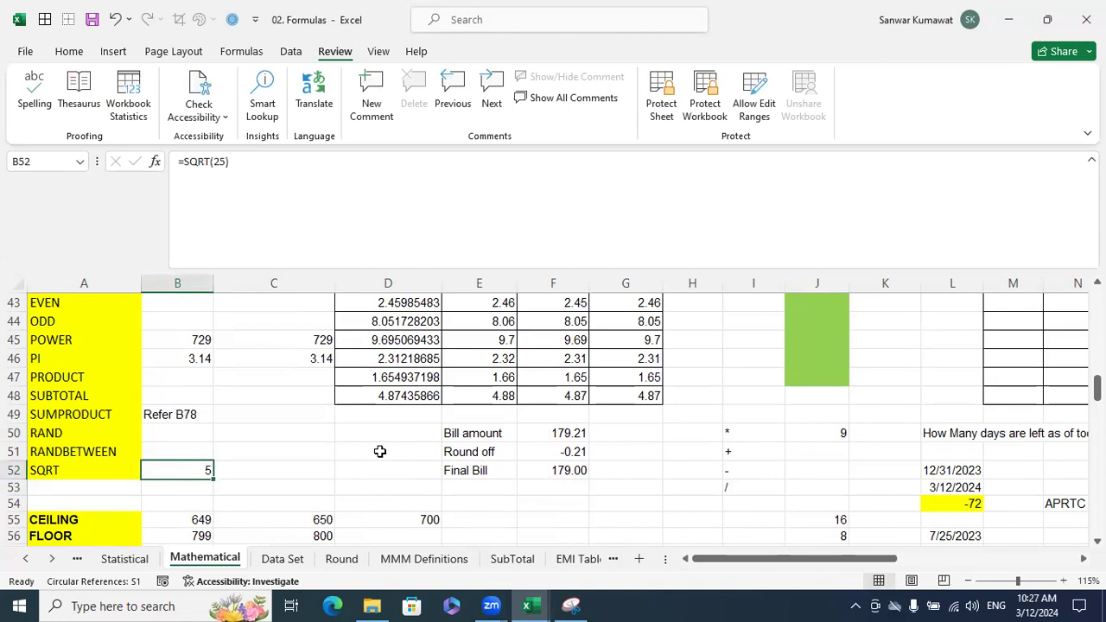
key(F2)
key(Left)
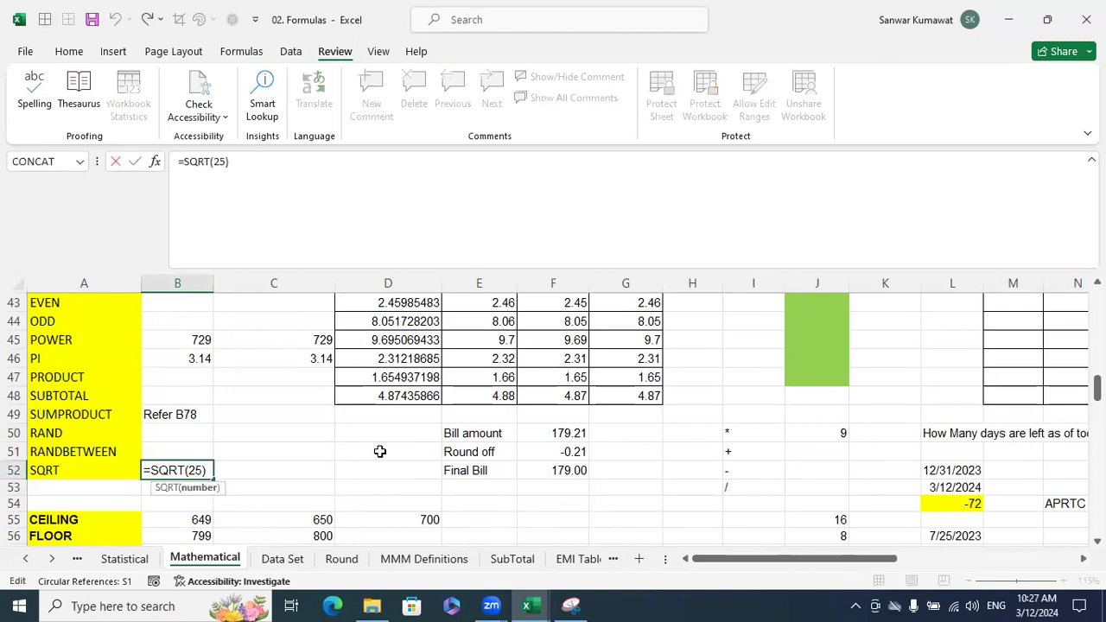
text(6)
key(Return)
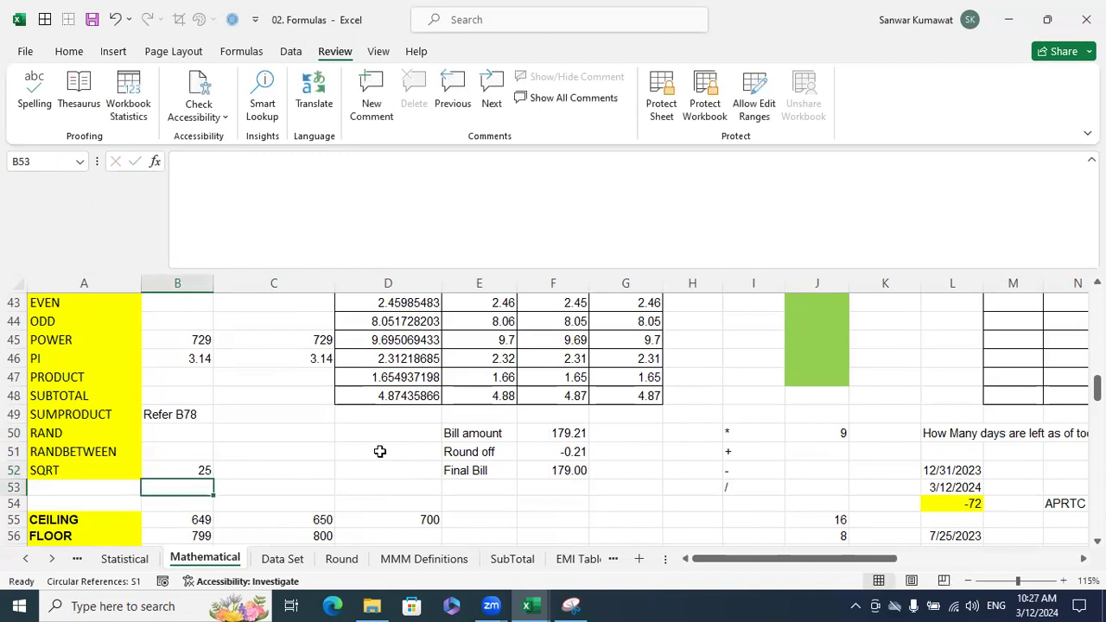
key(Up)
key(Down)
key(Down)
key(Up)
key(Up)
Step: Examine the list of rounding functions from CEILING to ROUND in A55:A60 and the rounding table above it
scroll(403, 438, down, 4)
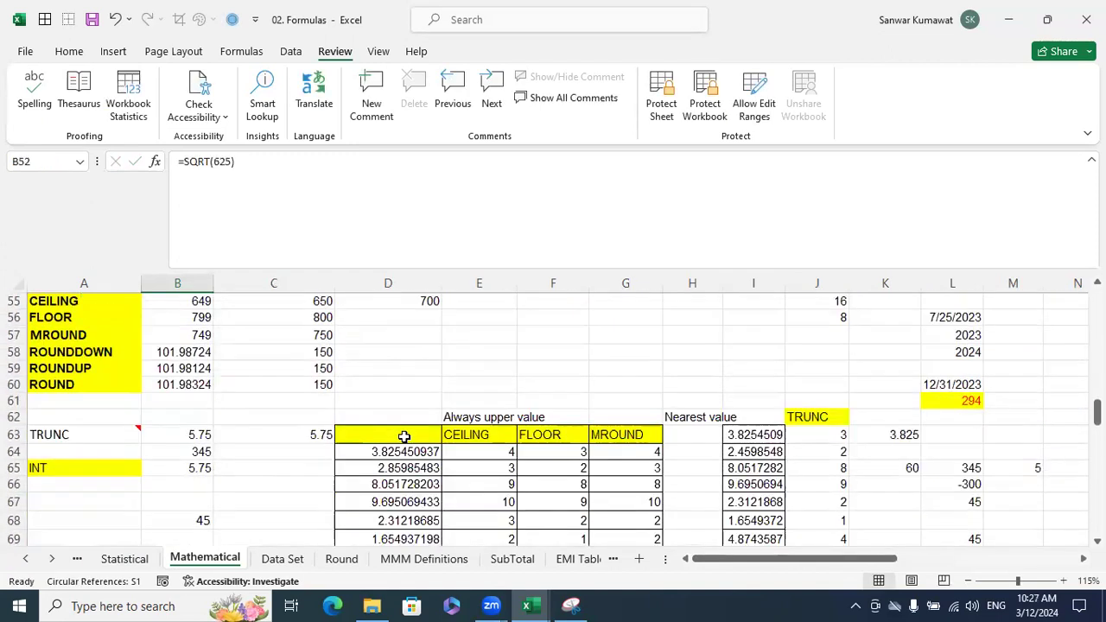
scroll(402, 438, up, 1)
drag(76, 351, 60, 442)
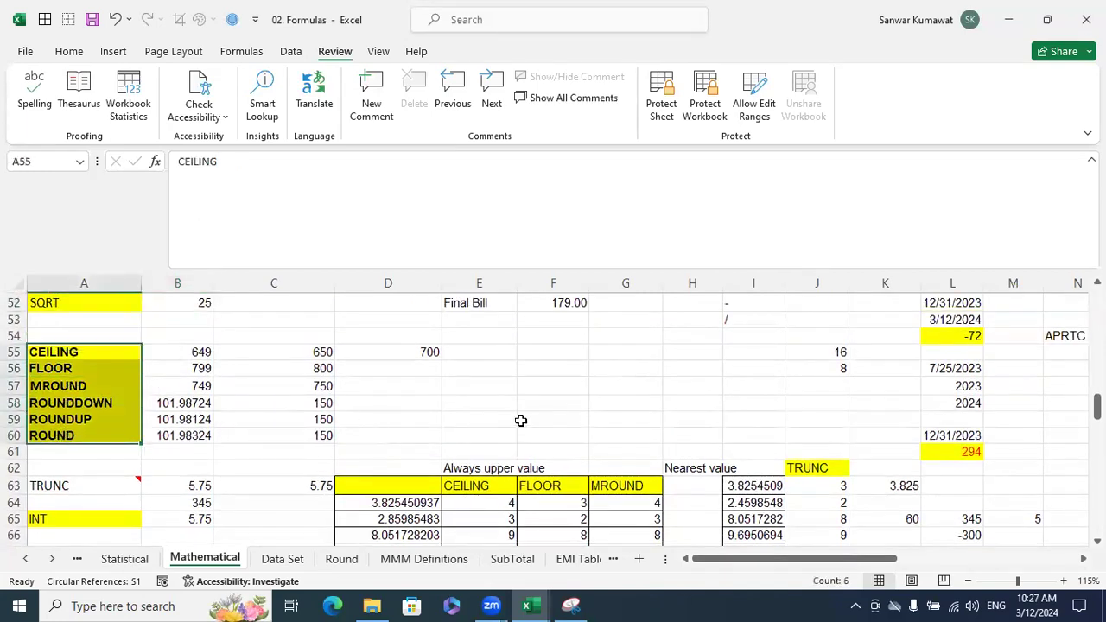
scroll(521, 421, up, 2)
scroll(521, 421, up, 3)
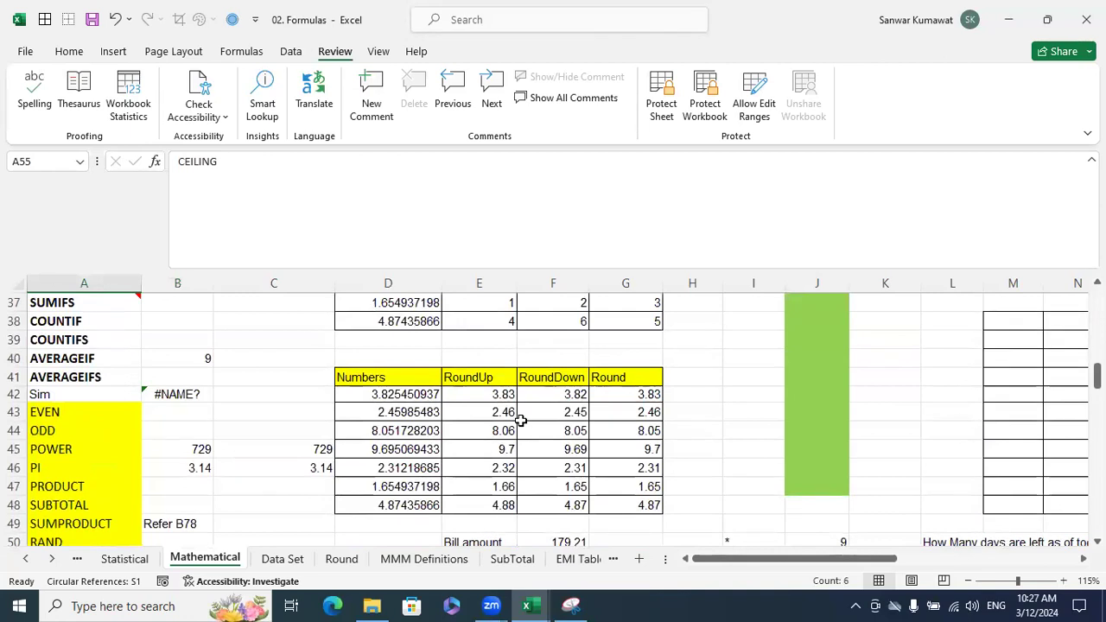
scroll(521, 420, down, 3)
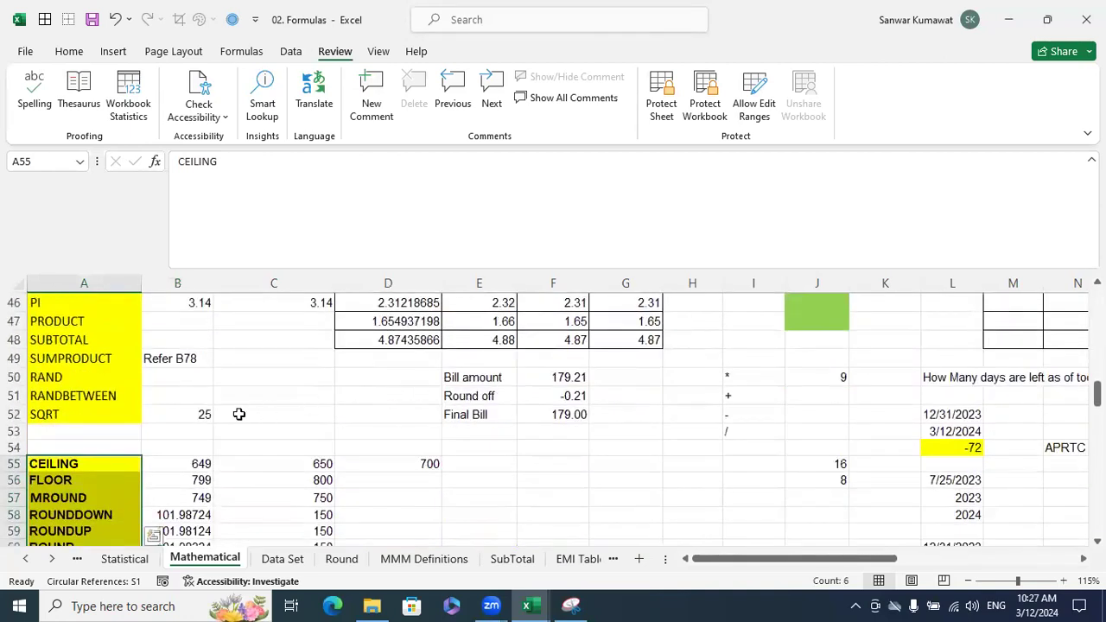
Step: Replace the number in the B52 square root formula so it reads =SQRT(720)
click(205, 415)
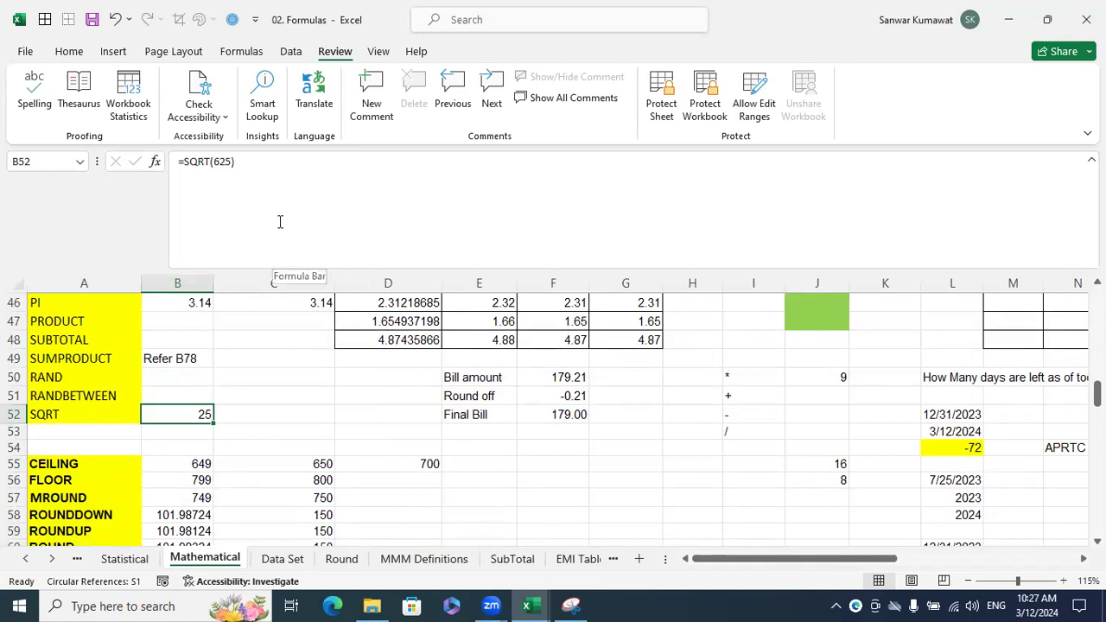
click(253, 182)
key(Left)
key(BackSpace)
key(BackSpace)
key(BackSpace)
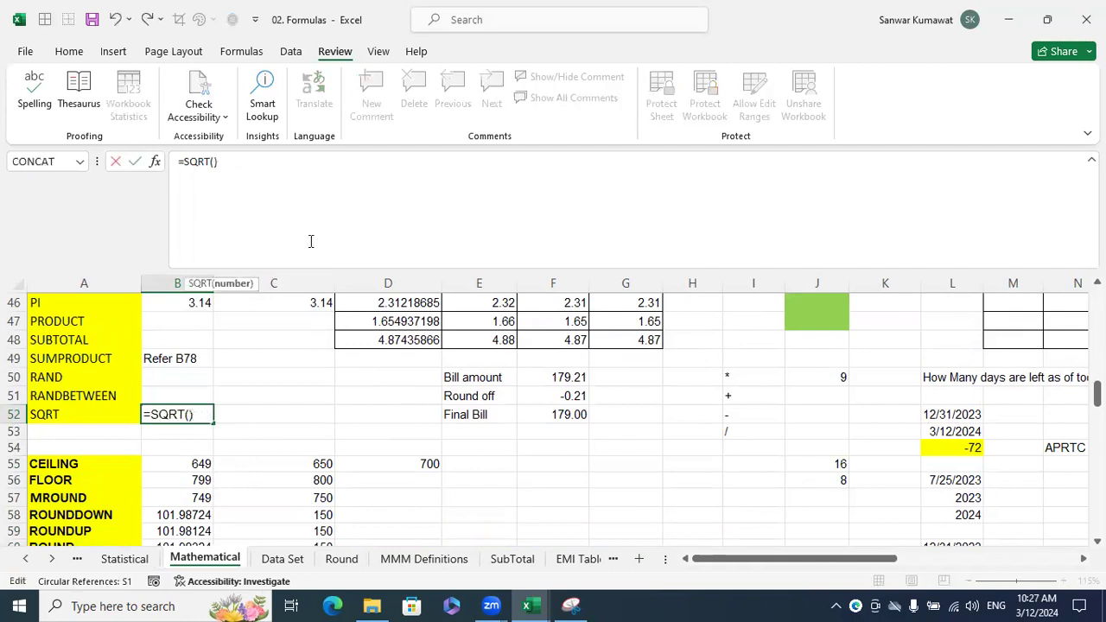
text(720)
key(Return)
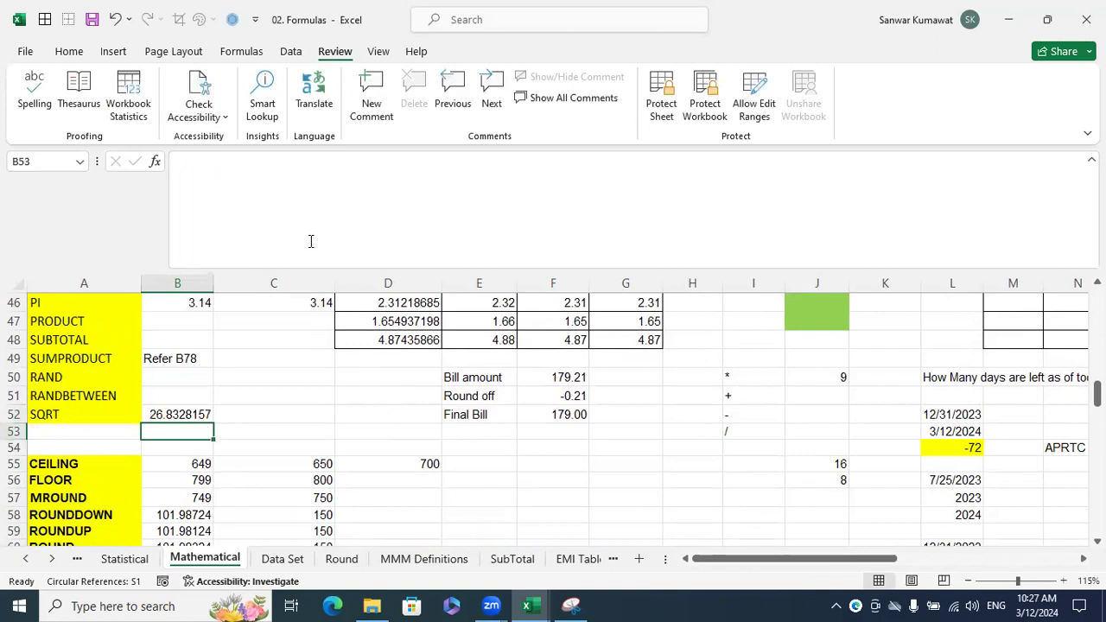
click(177, 414)
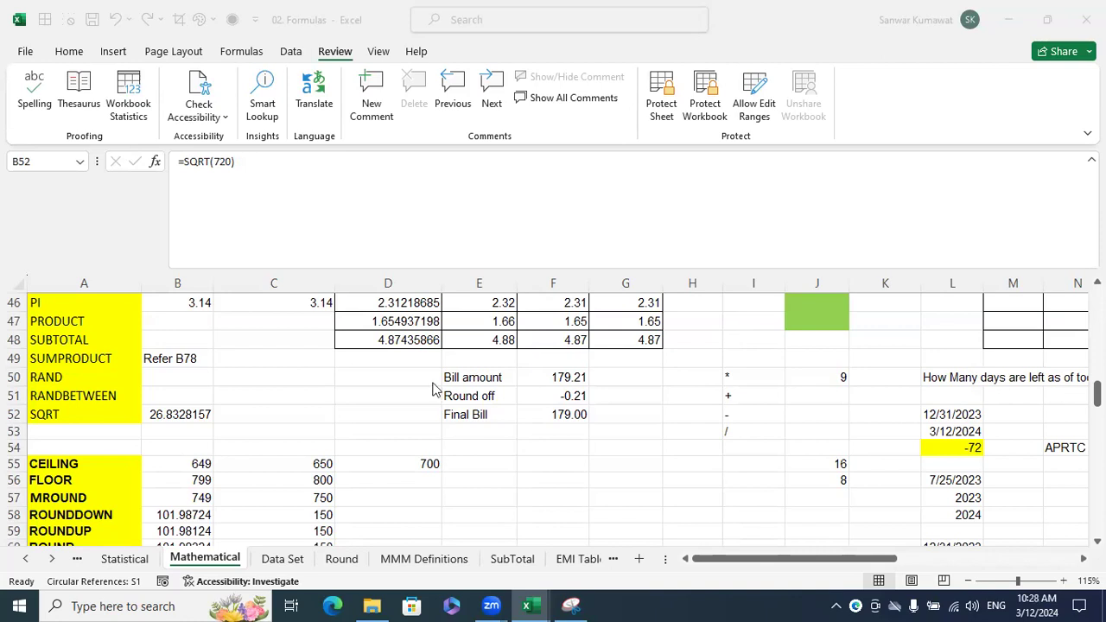
Step: Set the bill amount in F50 to 179.78 and check the Round off and Final Bill rows below it
scroll(446, 435, down, 2)
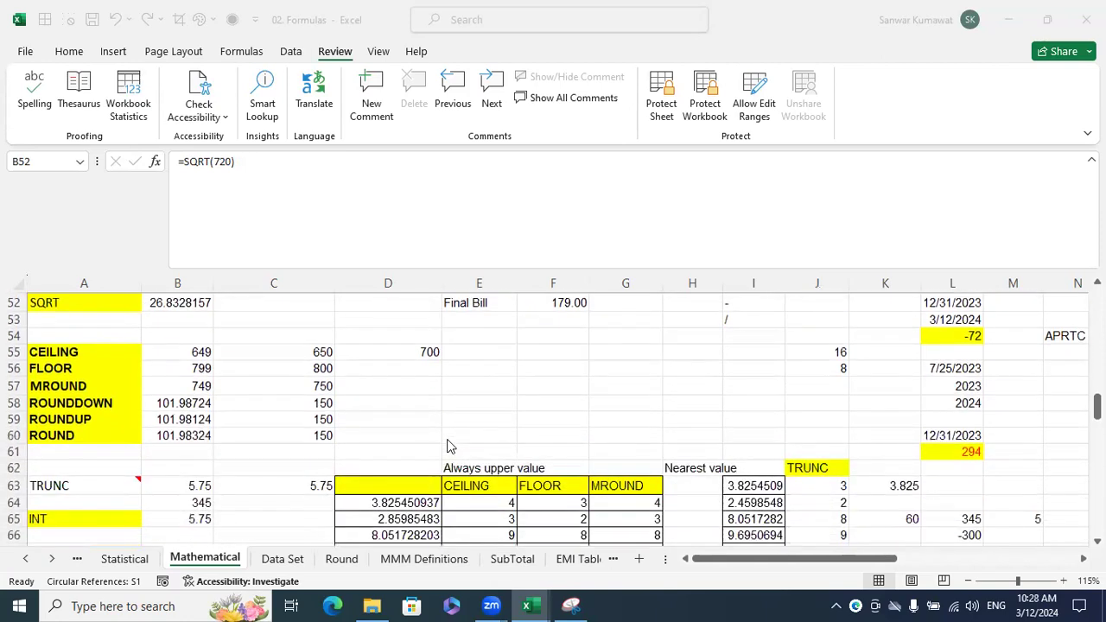
scroll(449, 438, up, 2)
scroll(449, 437, up, 3)
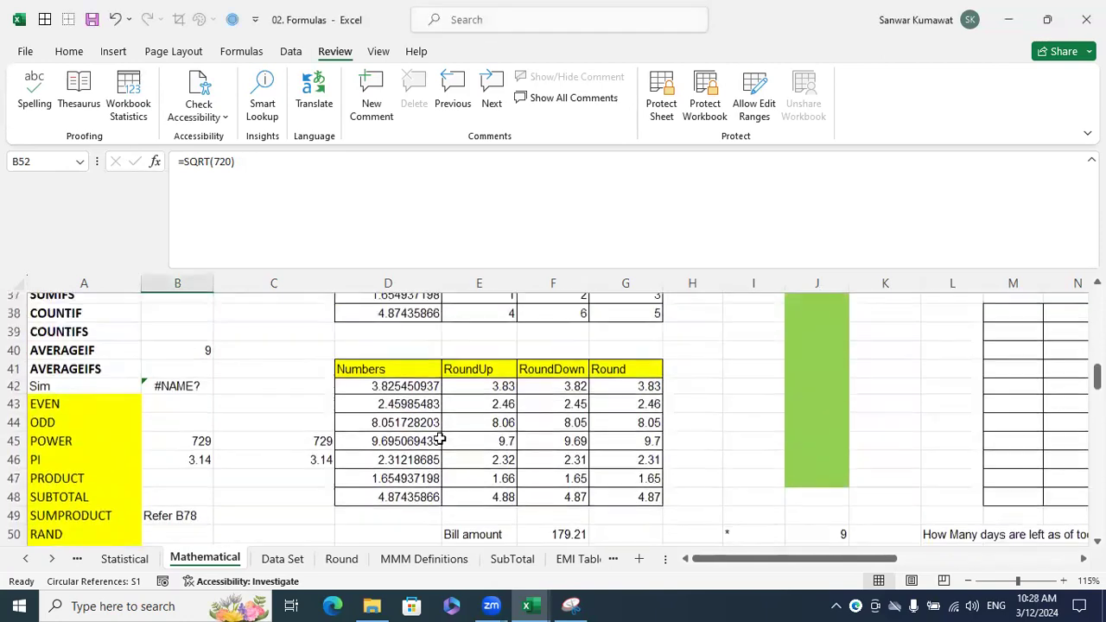
scroll(620, 487, down, 2)
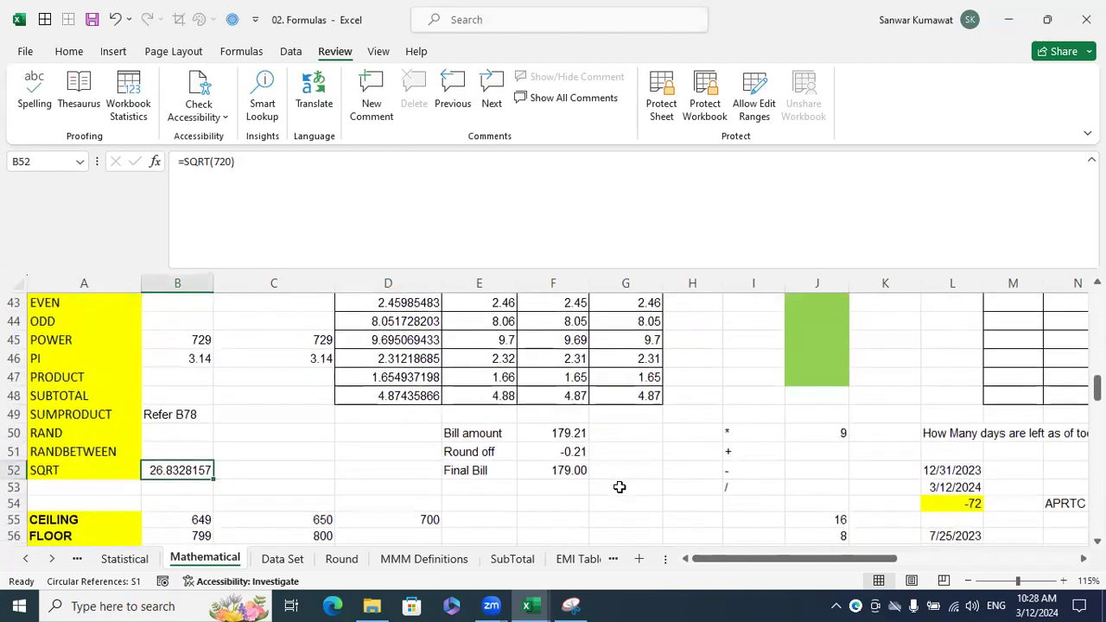
click(563, 433)
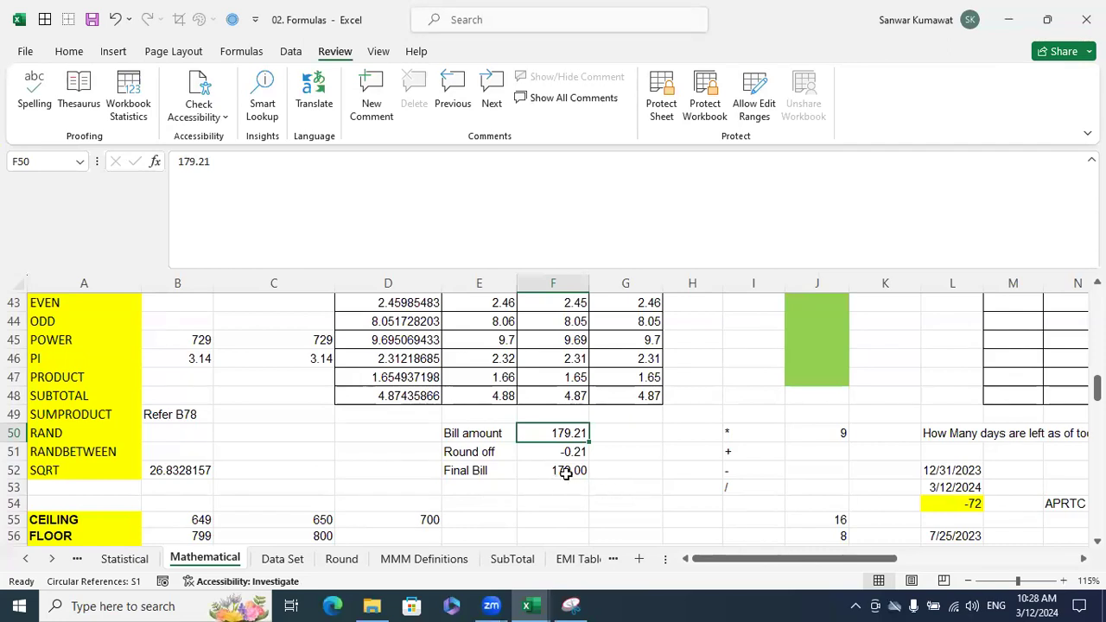
click(319, 189)
key(BackSpace)
key(BackSpace)
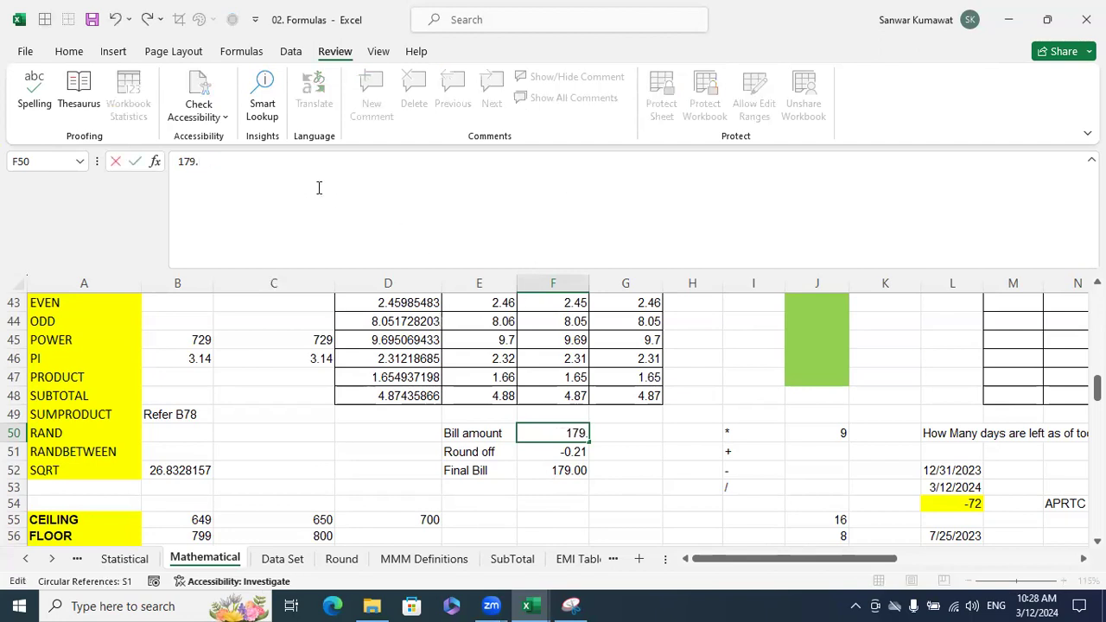
text(78)
key(Return)
click(574, 436)
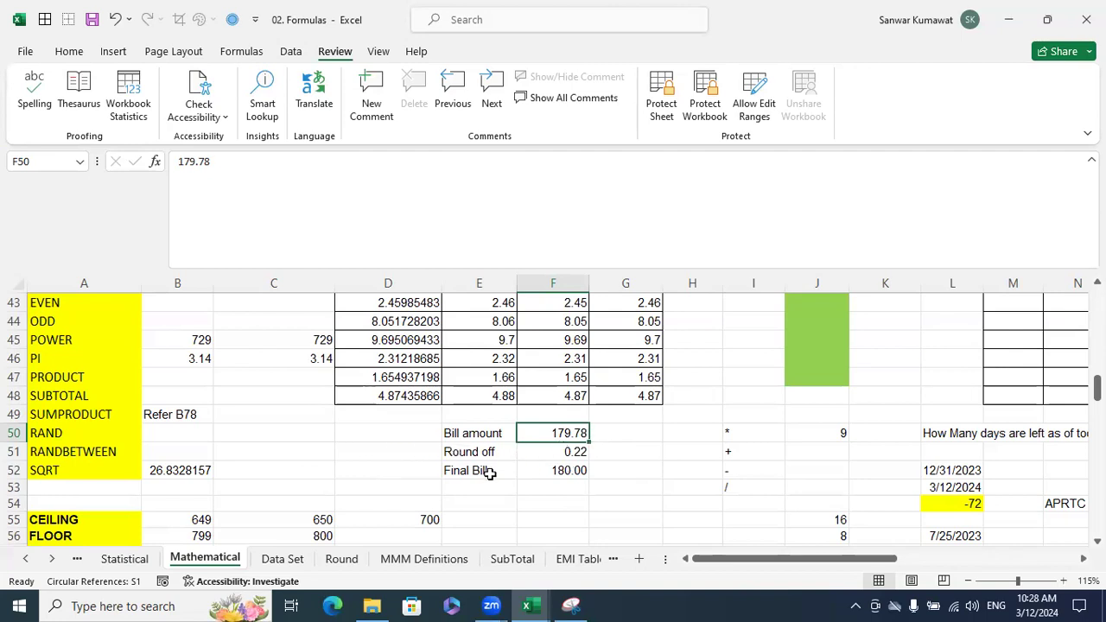
drag(603, 502, 466, 435)
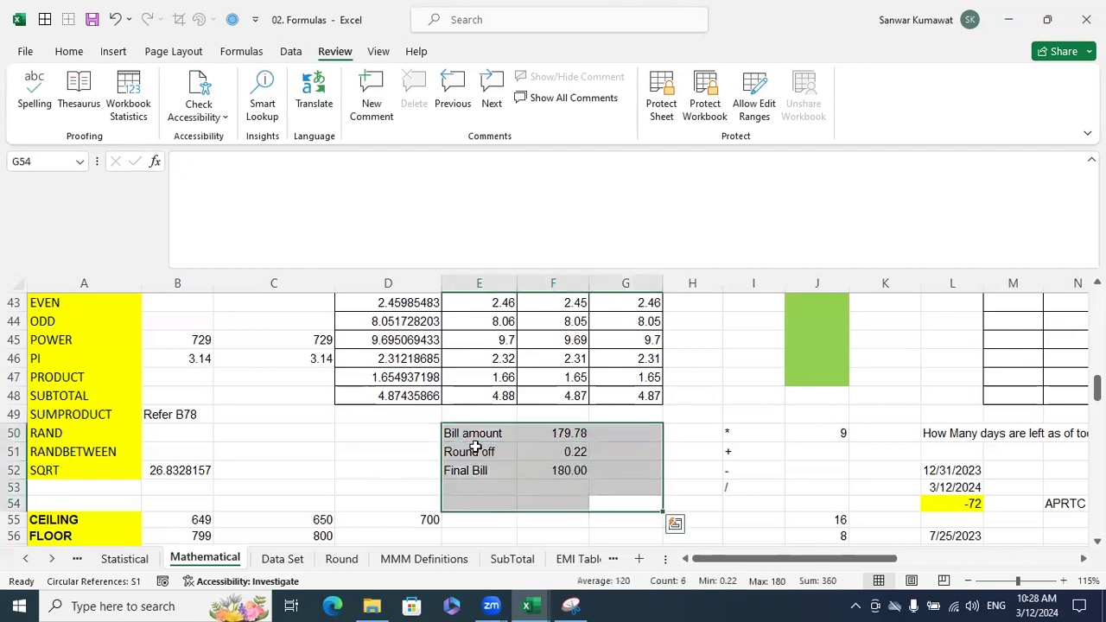
click(630, 469)
Step: Examine the RoundUp, RoundDown and Round columns of the Numbers table headed in row 41
scroll(573, 420, up, 2)
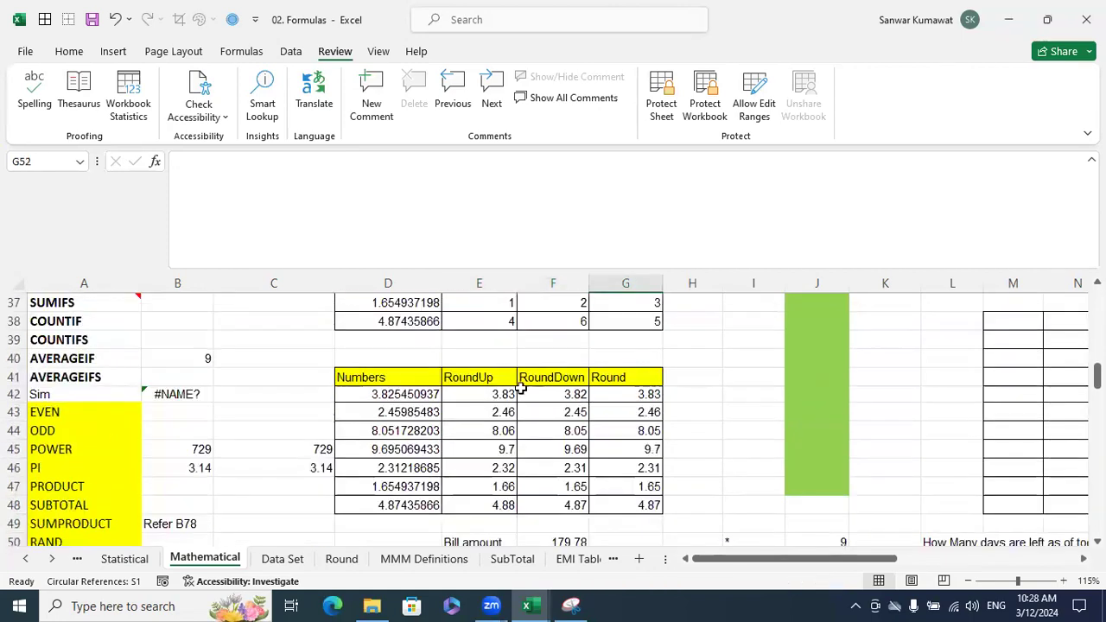
click(480, 378)
click(565, 379)
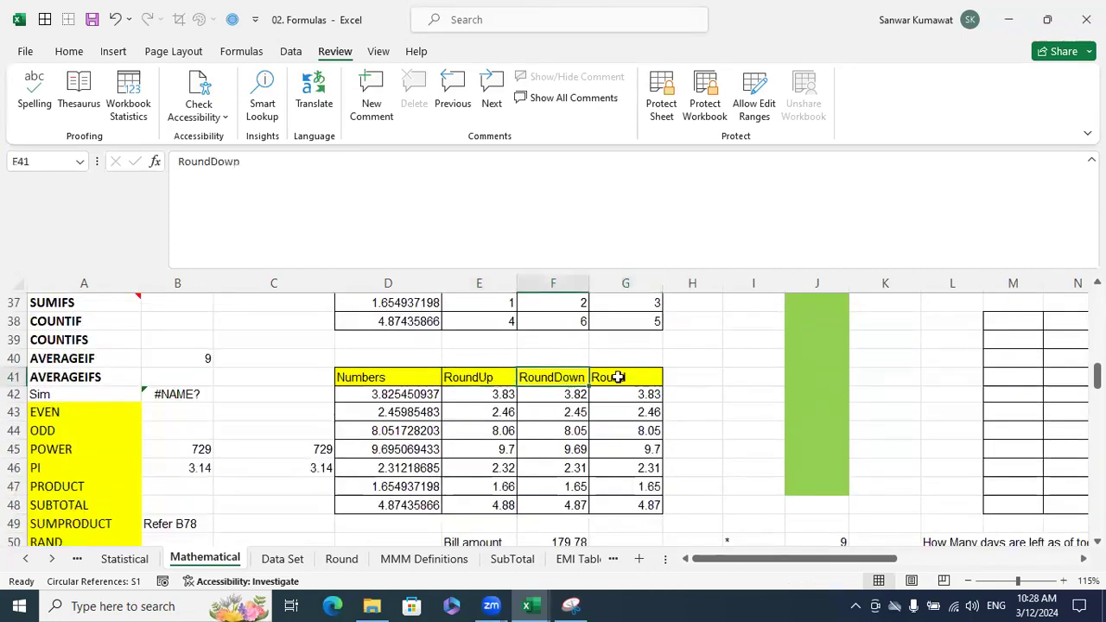
click(622, 377)
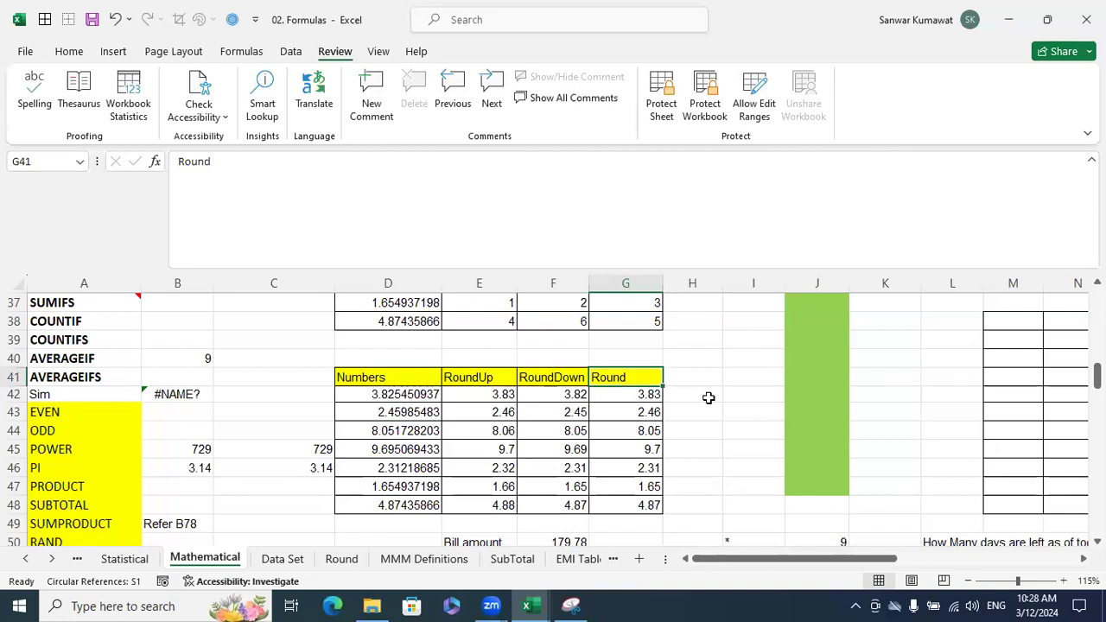
click(475, 380)
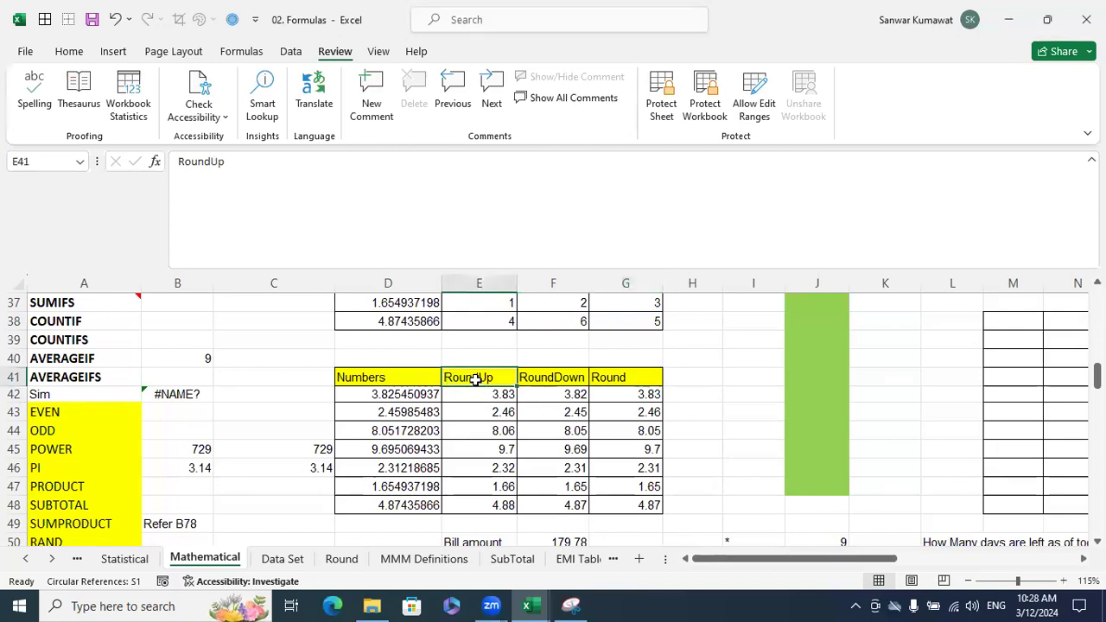
click(553, 382)
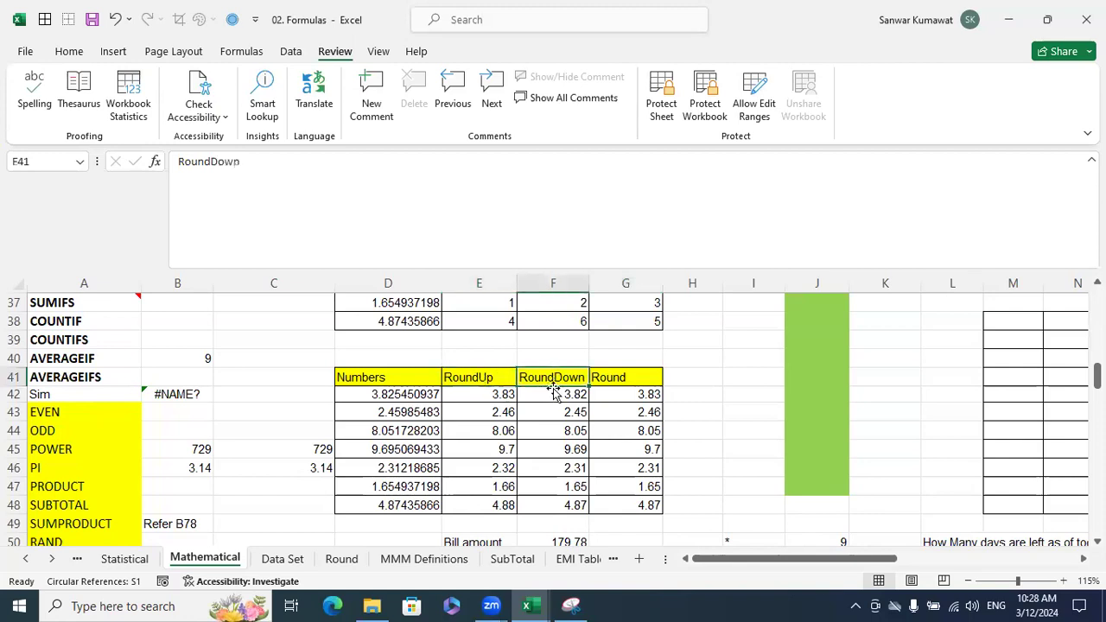
click(624, 376)
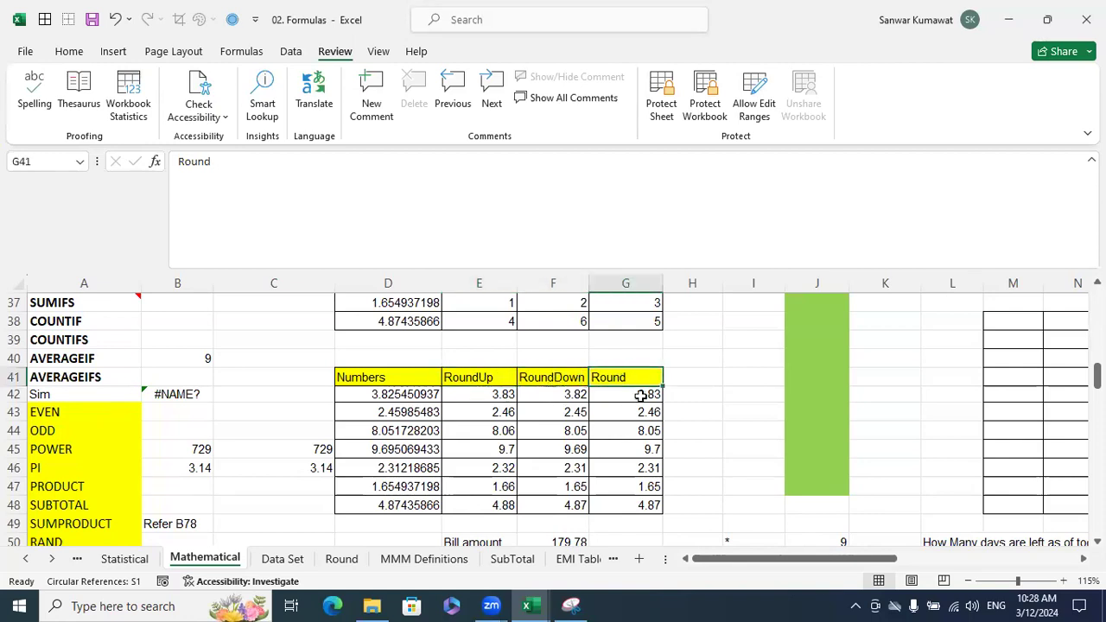
click(505, 377)
click(559, 377)
click(630, 377)
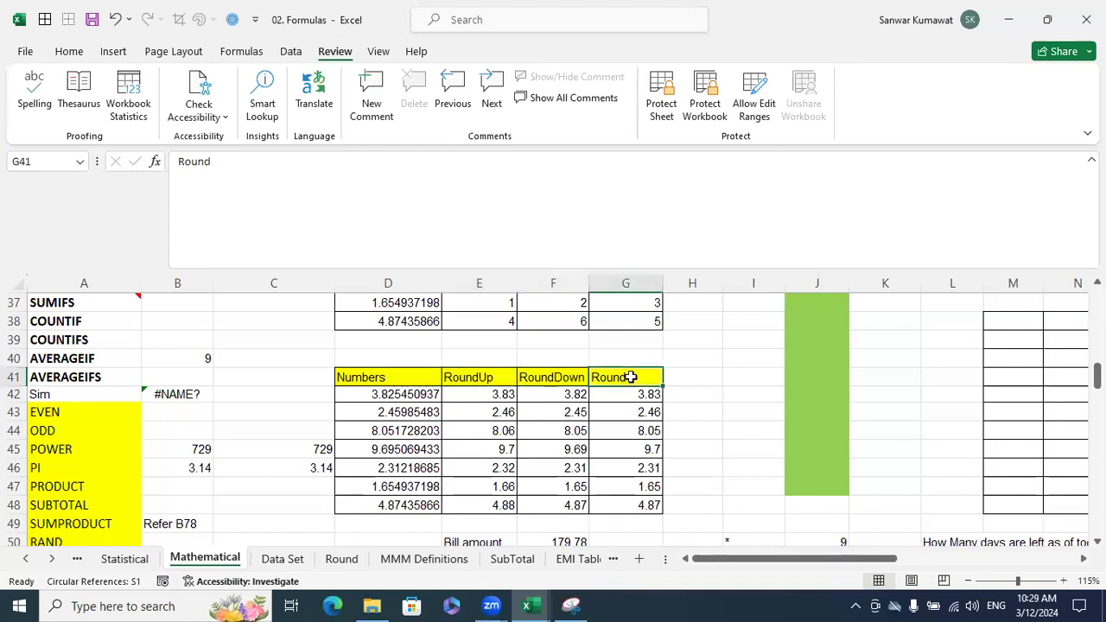
Step: Clear the existing results below the RoundUp header, cells E42:E49, keeping the source values in the Numbers column
click(489, 380)
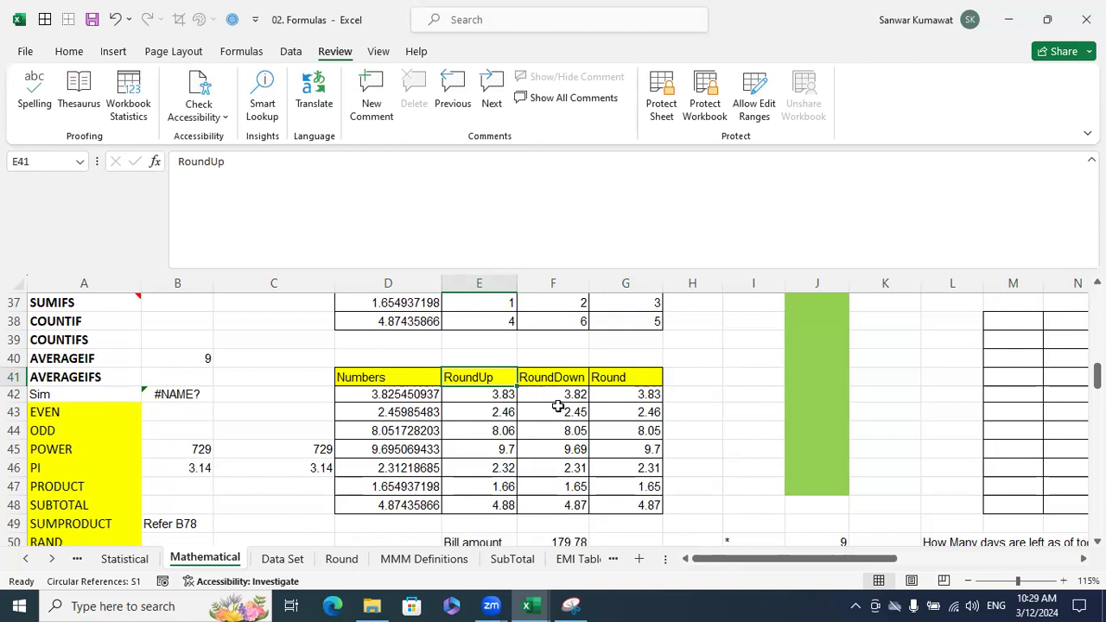
click(567, 382)
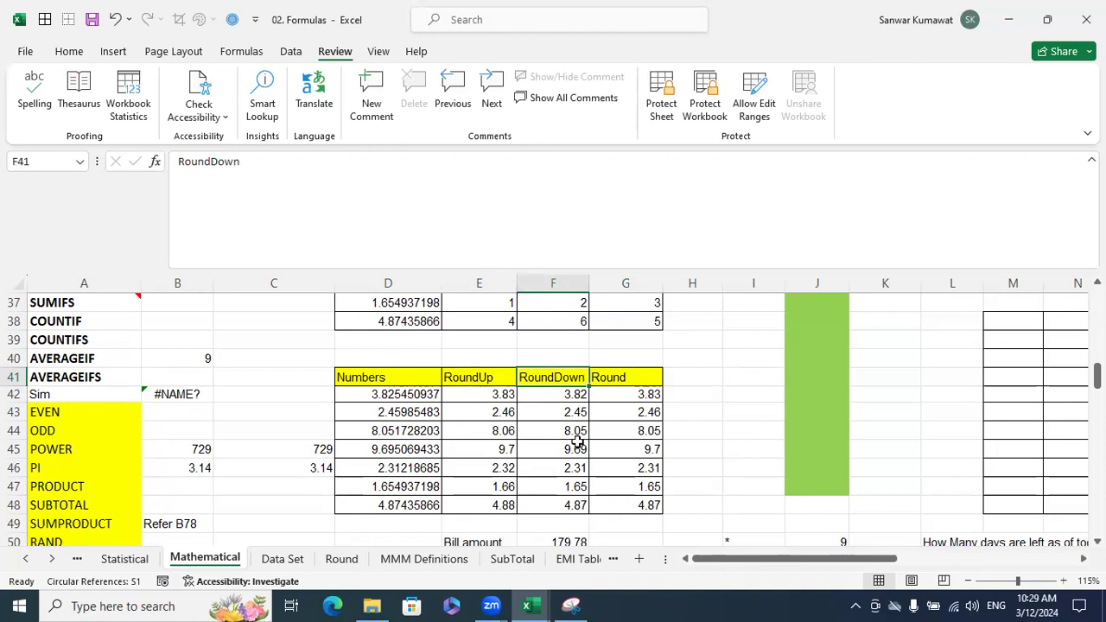
click(619, 378)
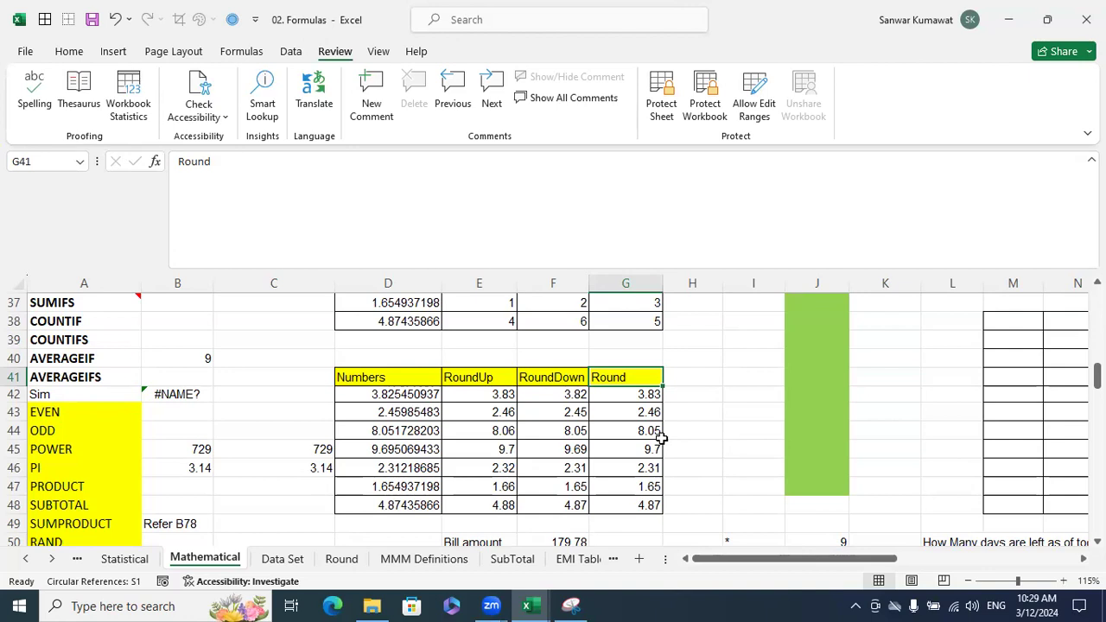
scroll(661, 438, down, 1)
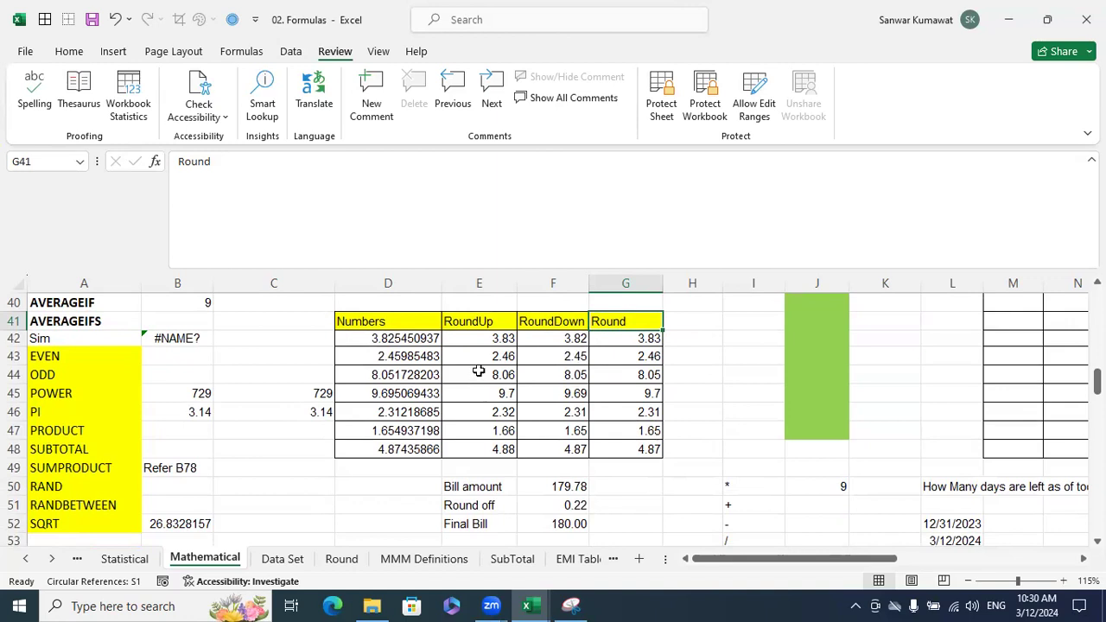
click(383, 342)
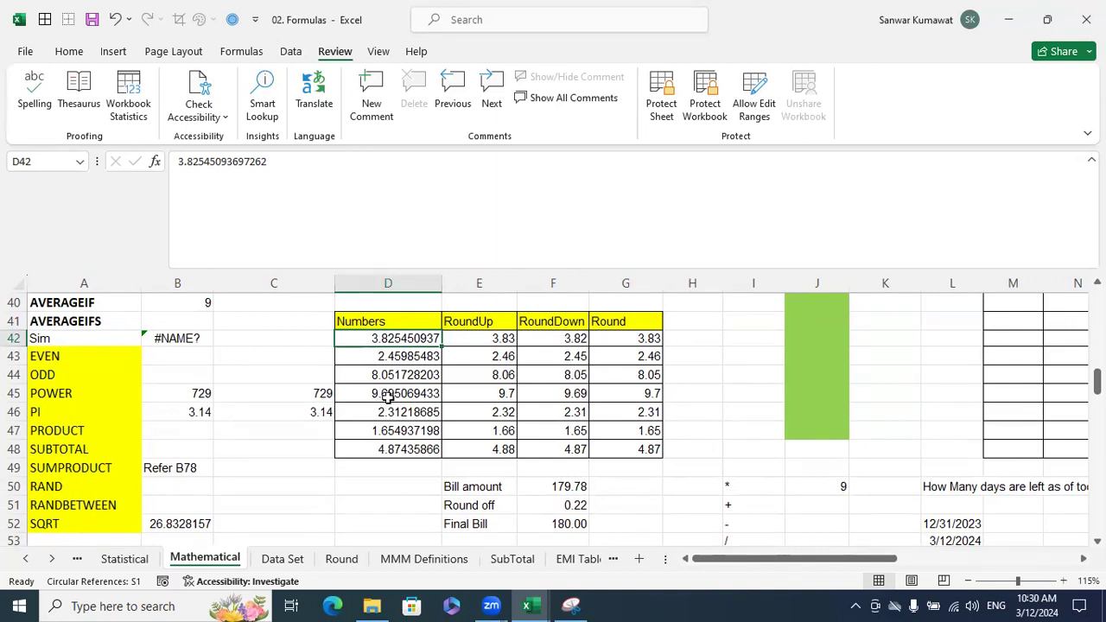
drag(484, 450, 505, 337)
click(505, 338)
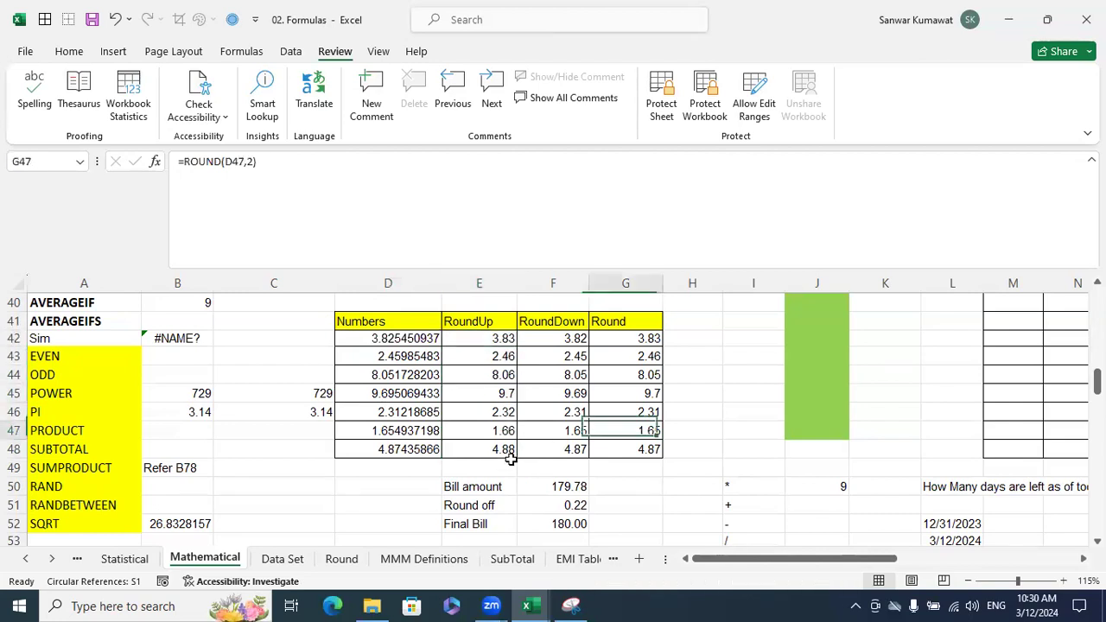
drag(481, 465, 505, 337)
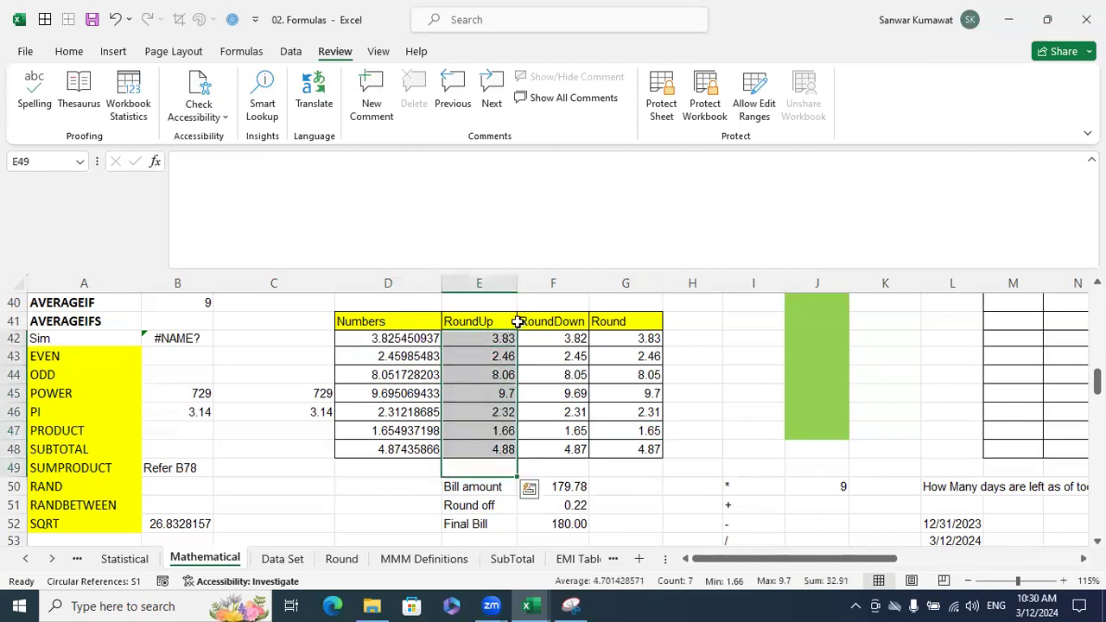
key(Delete)
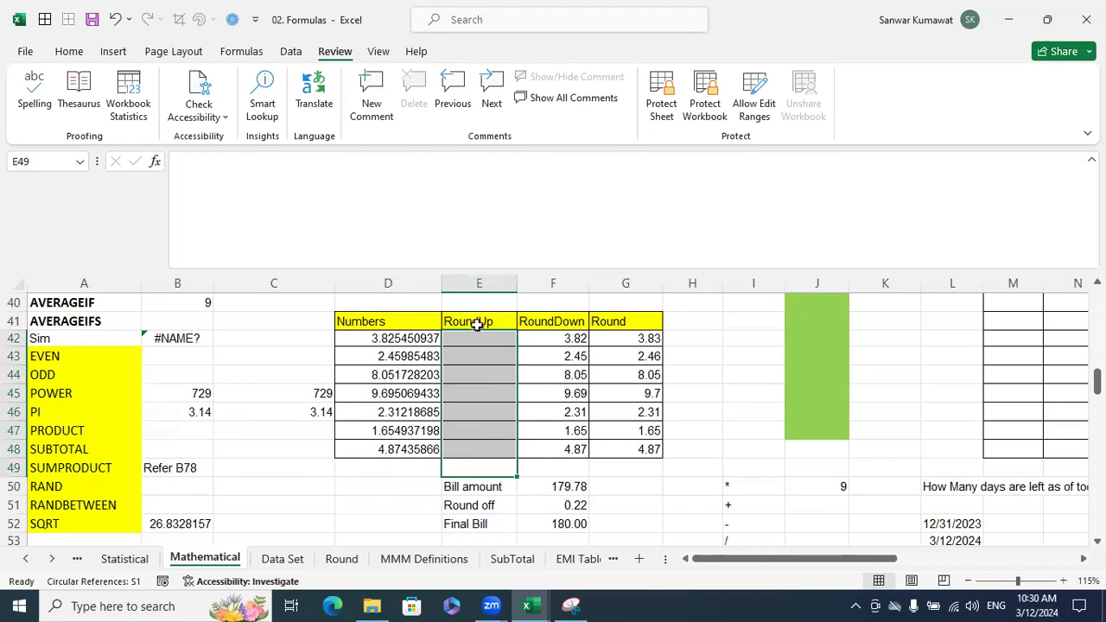
Step: Enter =ROUNDUP(D42,2) in E42 to round the first number up to two decimal places
click(488, 342)
text(=roun)
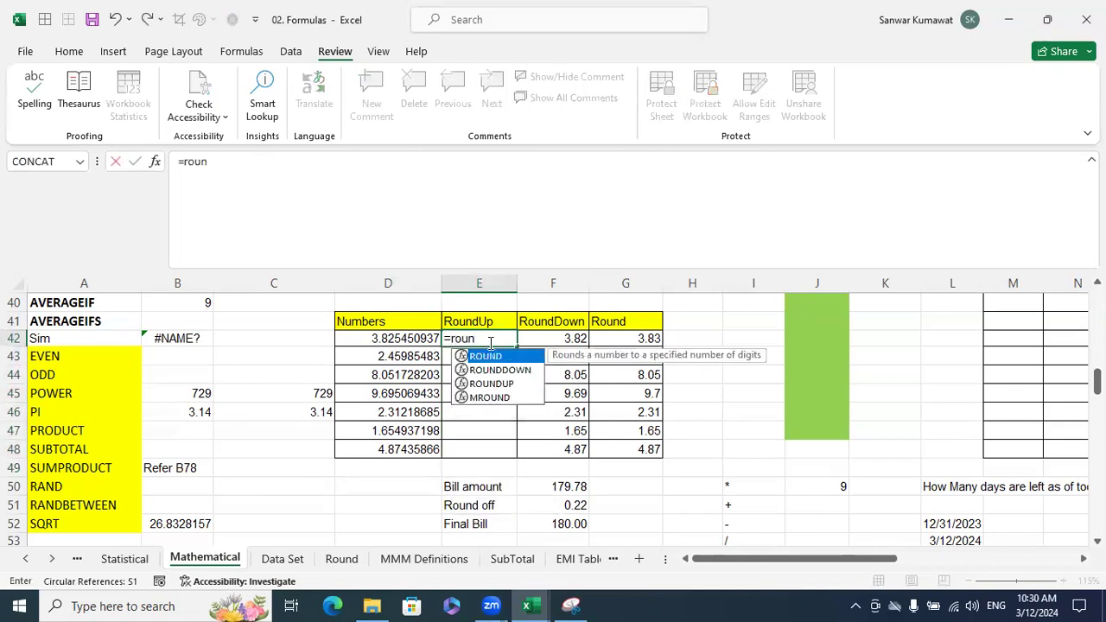
key(Down)
key(Down)
key(Tab)
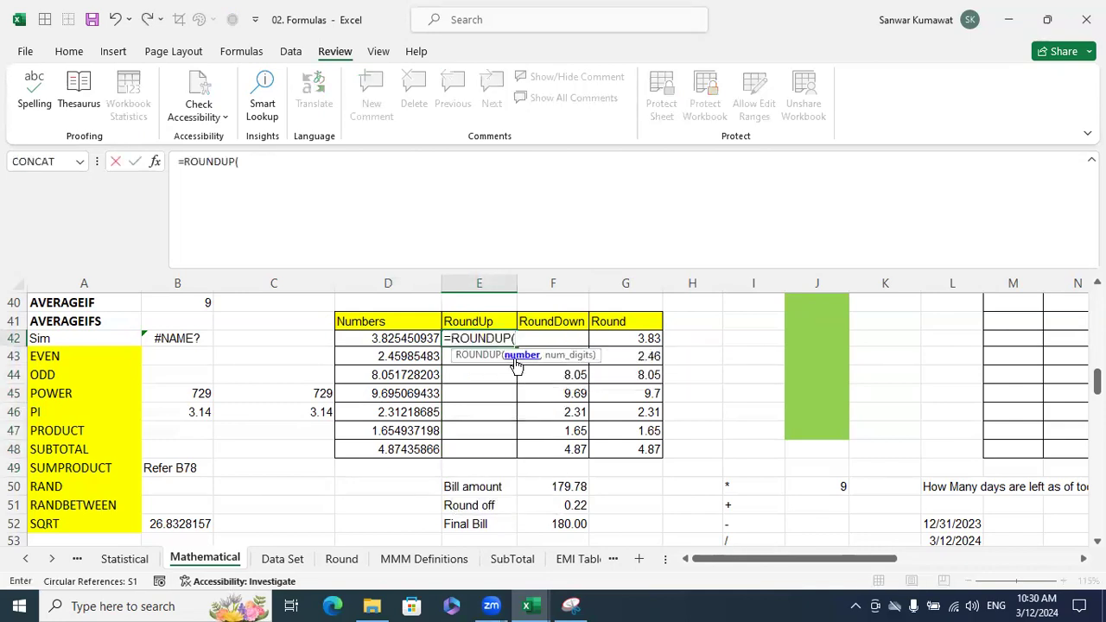
click(408, 345)
text(,2)
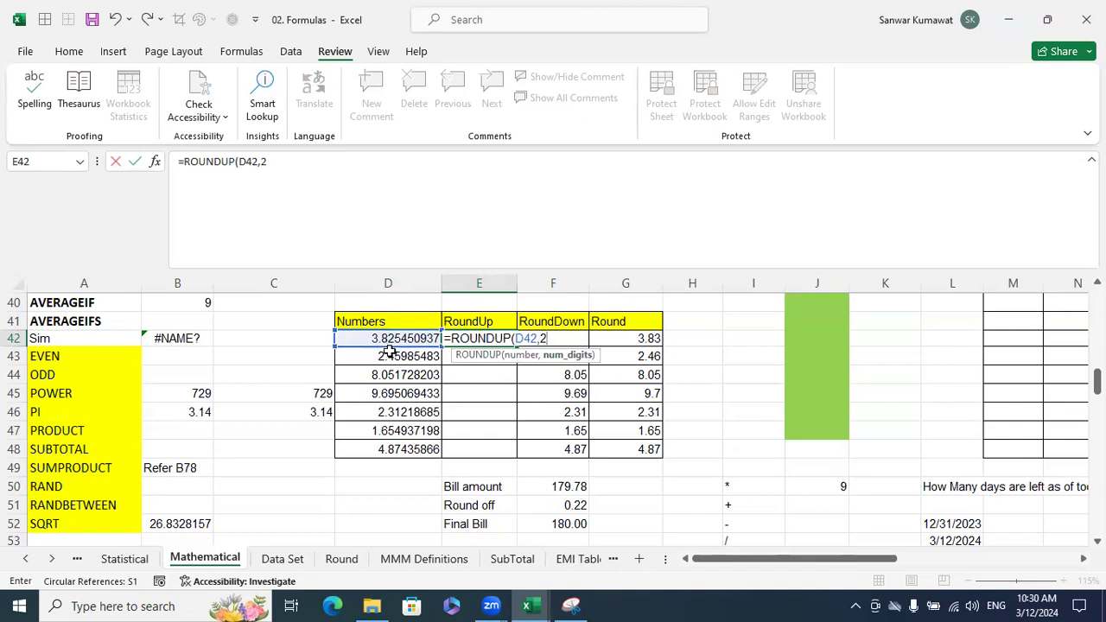
text())
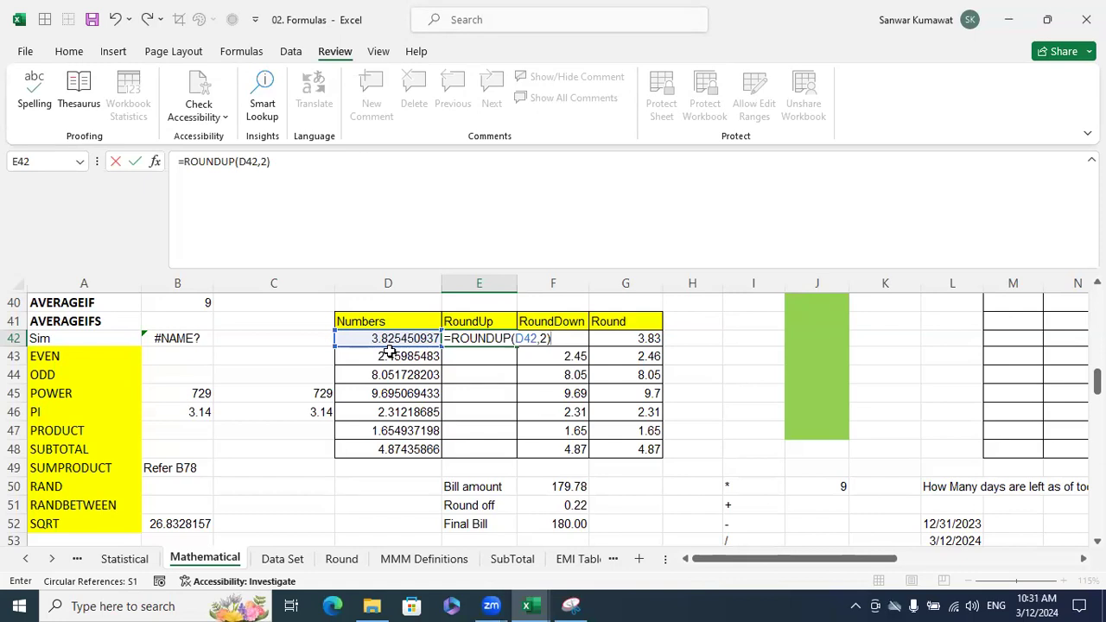
key(Return)
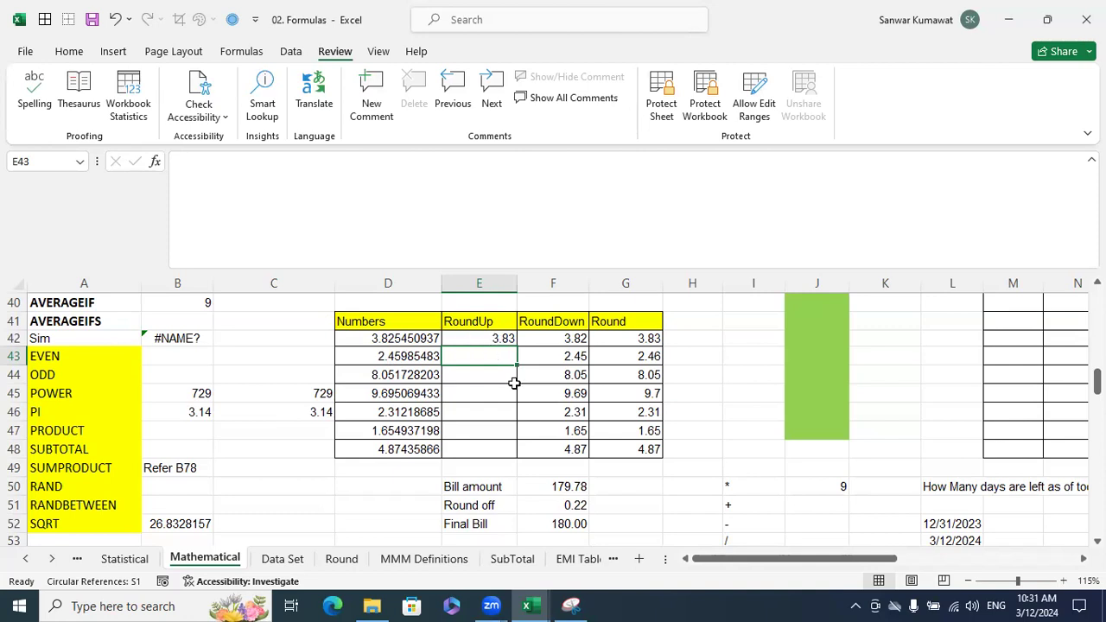
Step: Copy the ROUNDUP formula from E42 down one cell at a time through E48
click(501, 340)
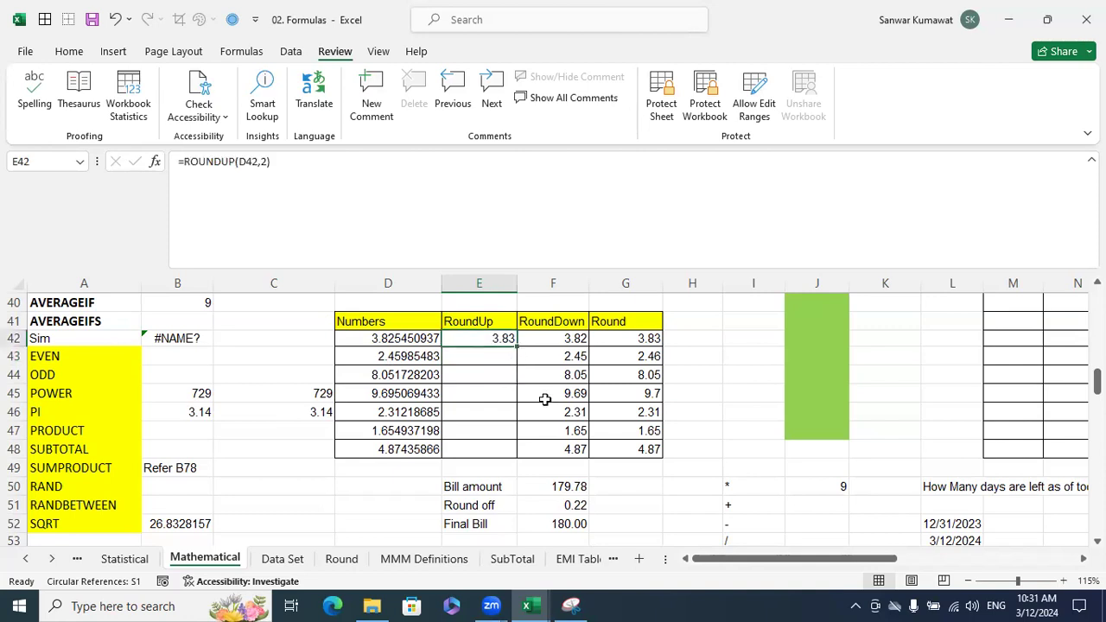
key(Down)
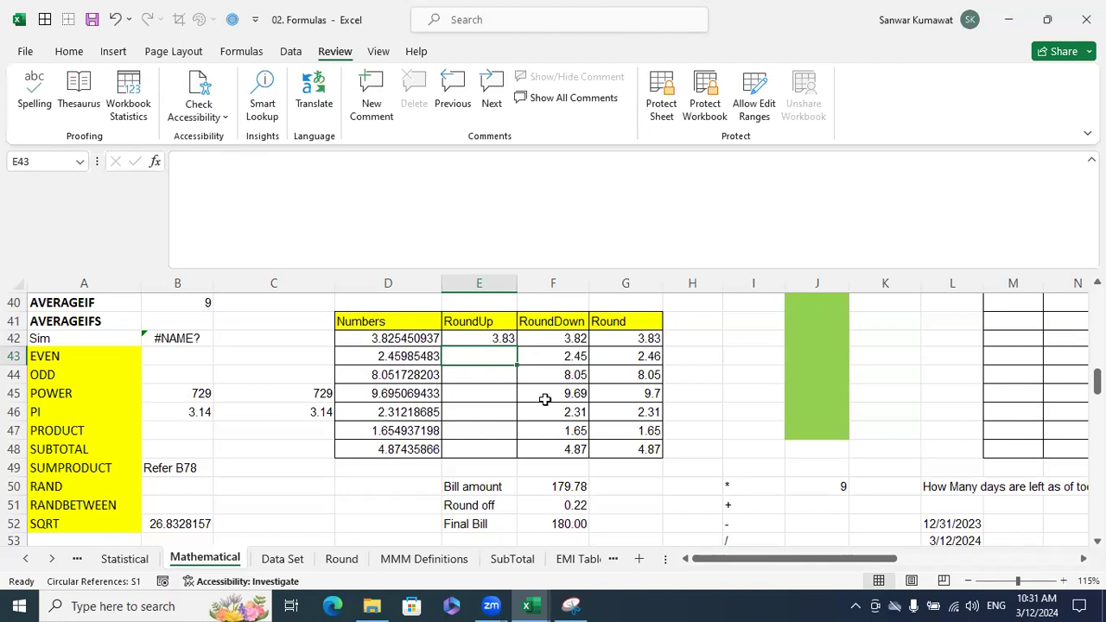
key(ctrl+d)
key(Down)
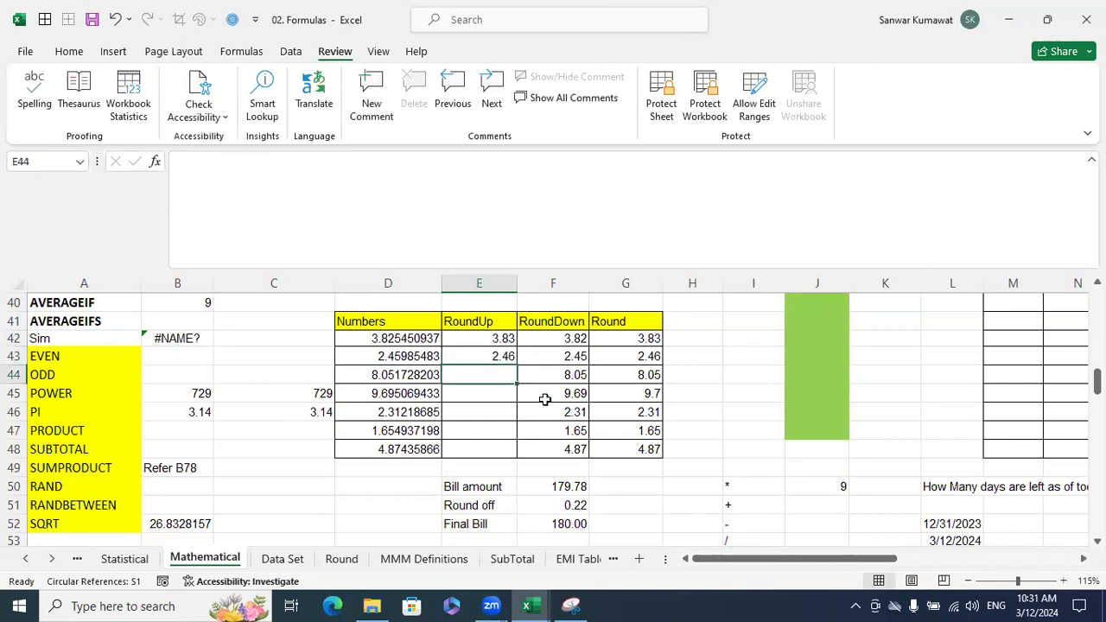
key(ctrl+d)
key(Down)
key(ctrl+d)
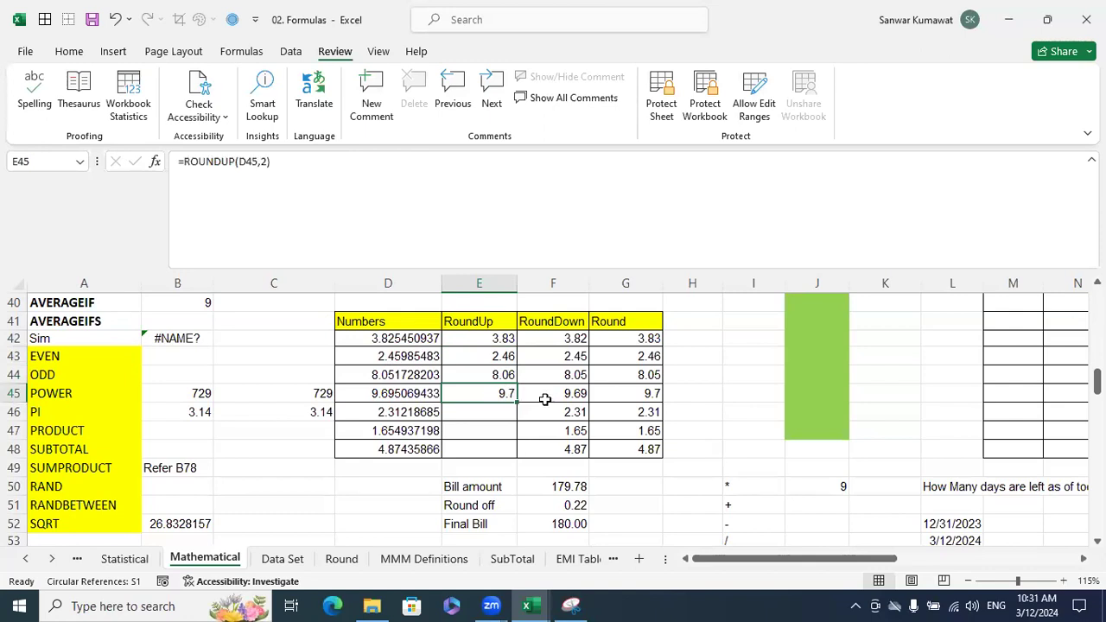
key(Down)
key(ctrl+d)
key(Down)
key(ctrl+d)
key(Down)
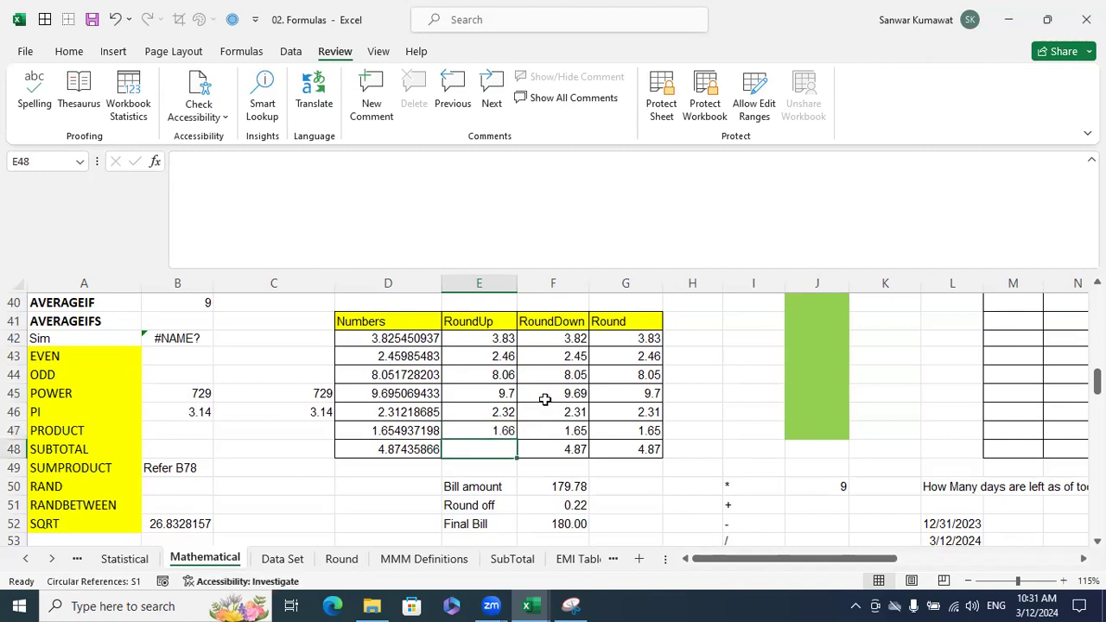
key(ctrl+d)
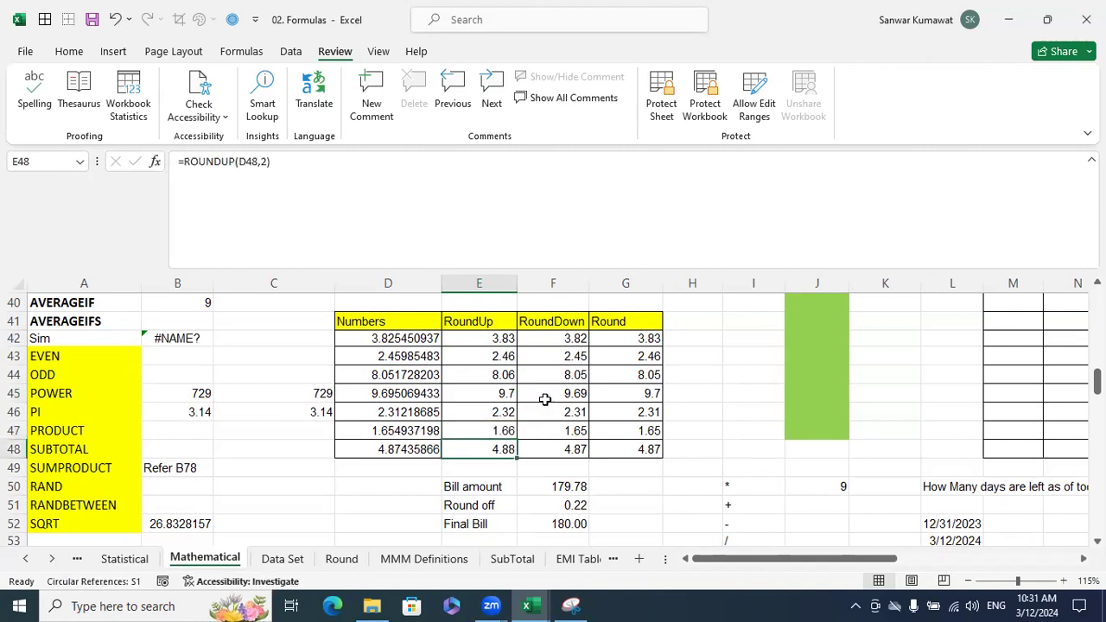
Step: Clear the RoundDown results in F42:F49 and enter =ROUNDDOWN(D42,2) in F42
drag(551, 466, 573, 339)
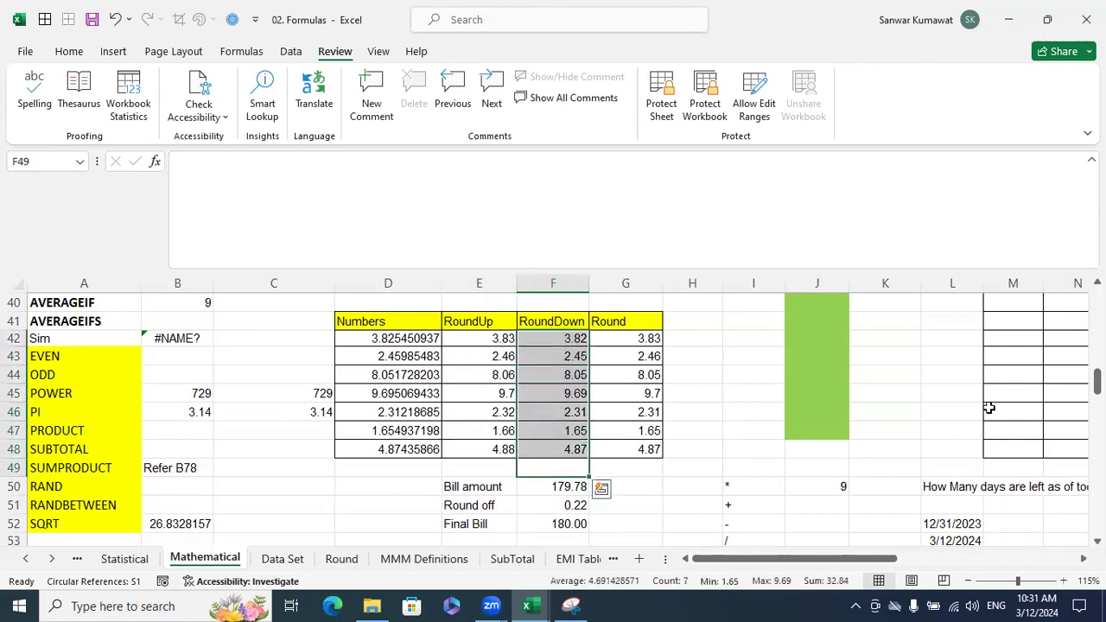
key(Delete)
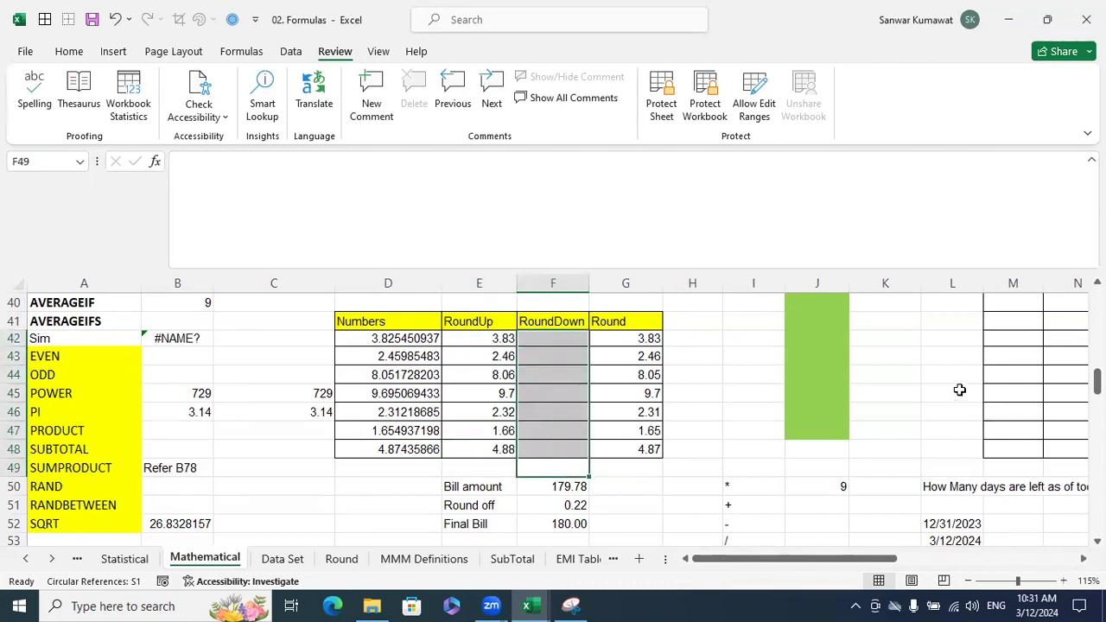
click(570, 342)
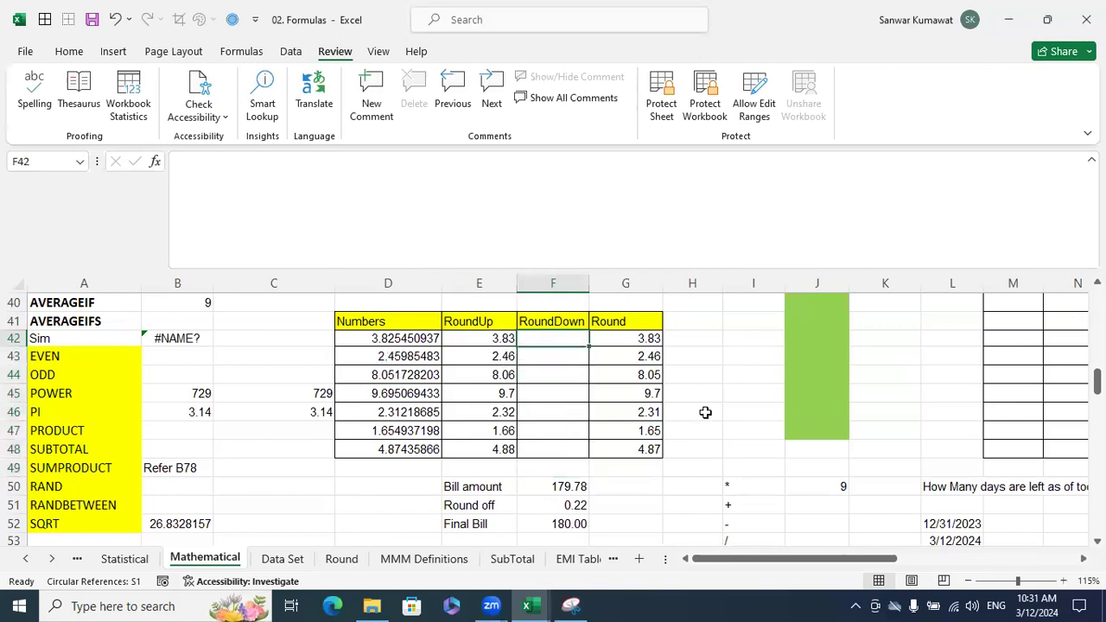
text(=roun)
key(Down)
key(Down)
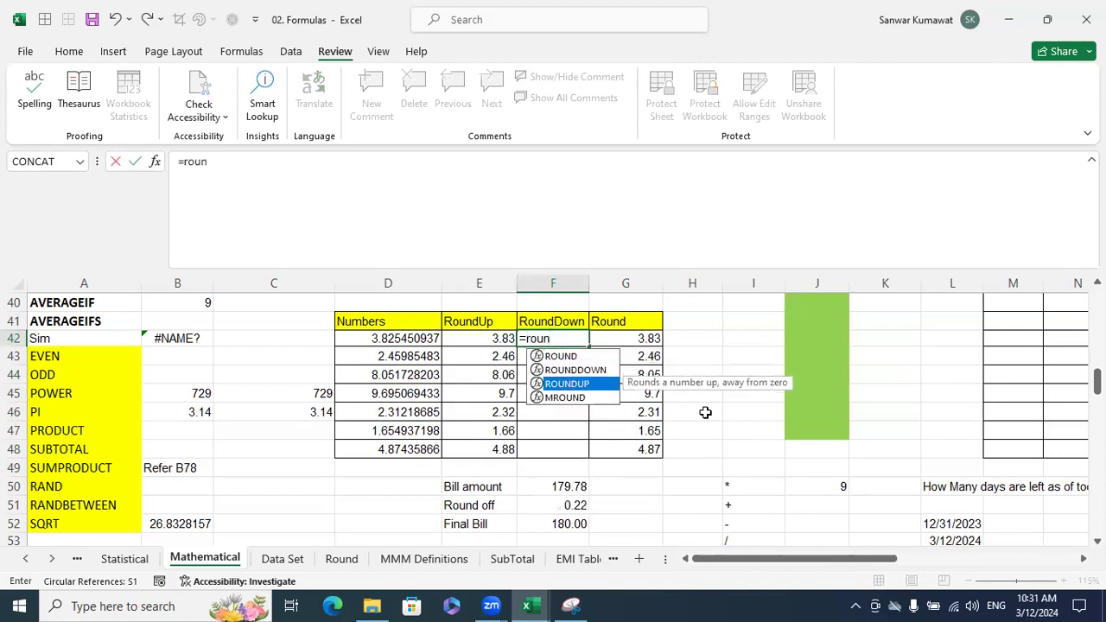
key(Up)
key(Tab)
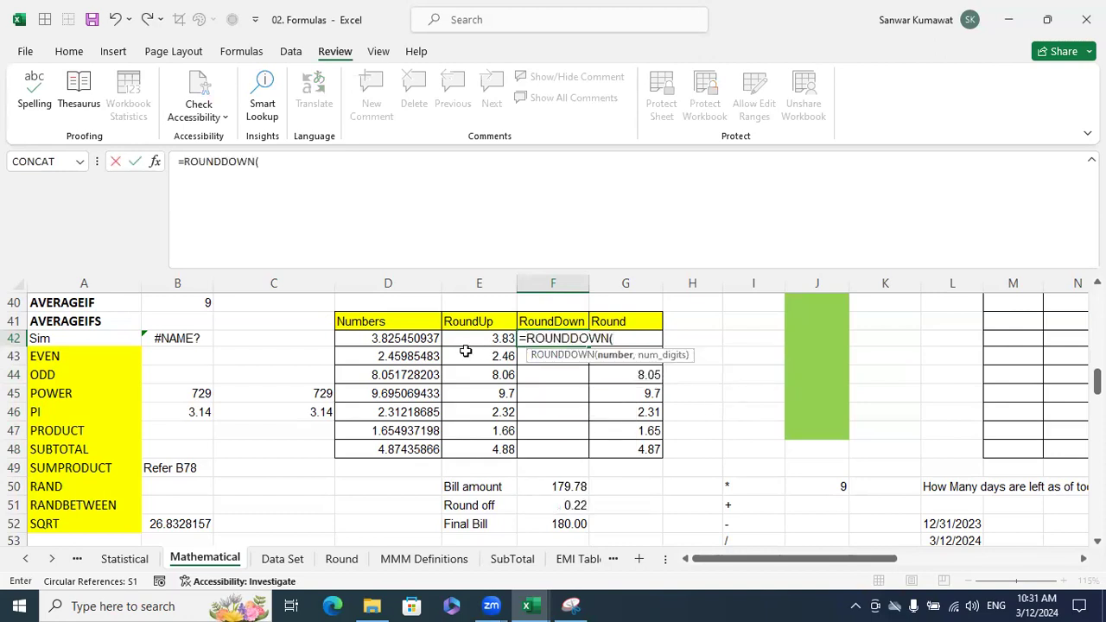
click(434, 339)
text(,)
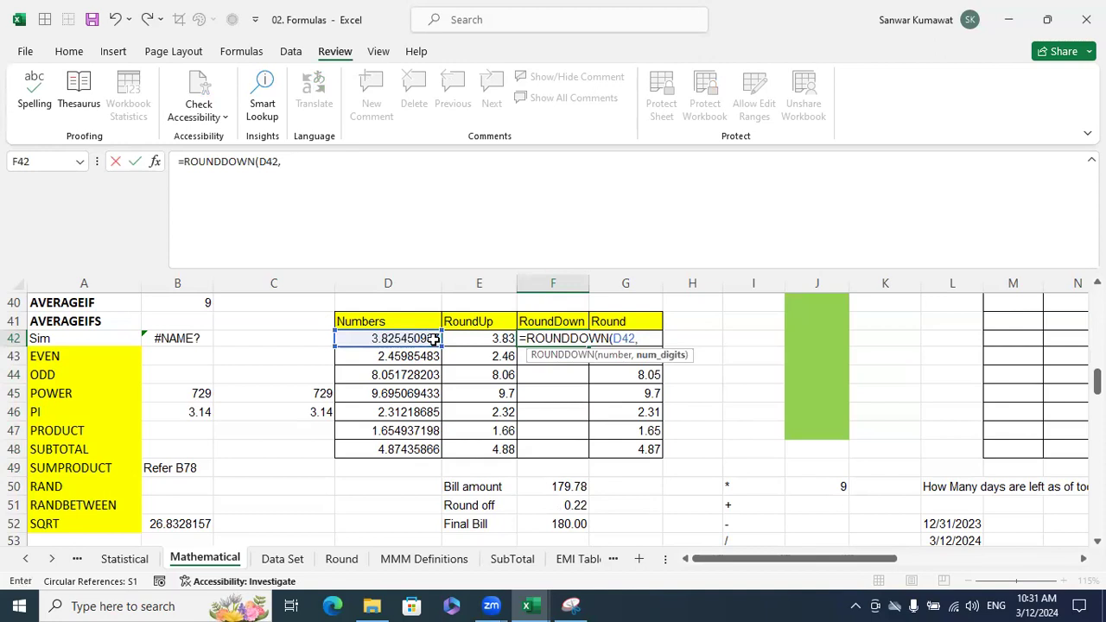
text(2))
key(Return)
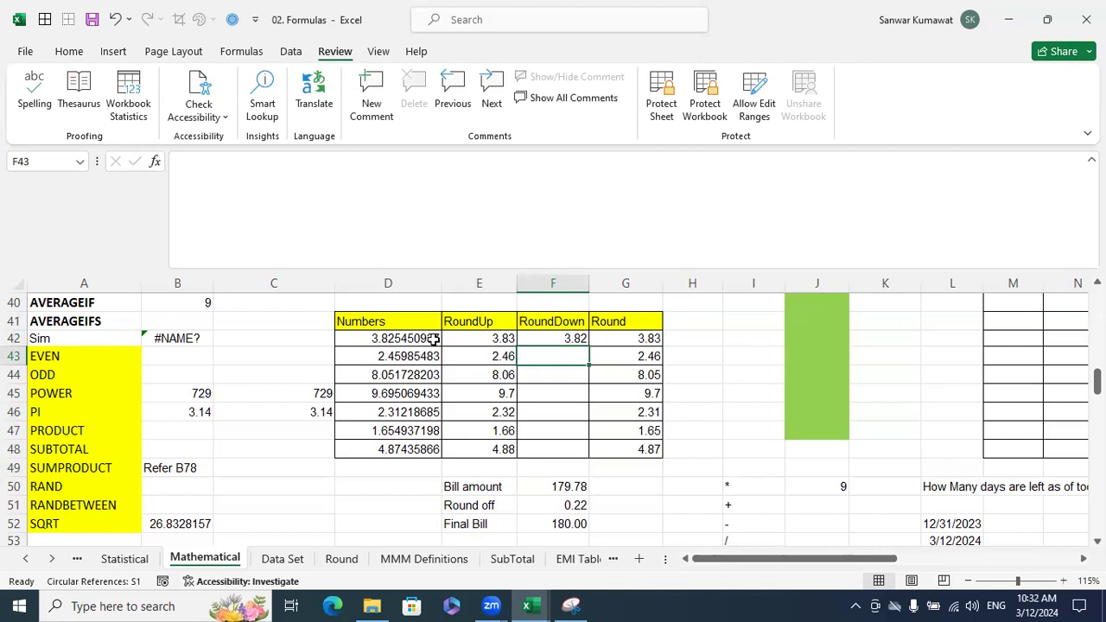
Step: Copy the ROUNDDOWN formula from F42 down one cell at a time through F48
key(ctrl+d)
key(Return)
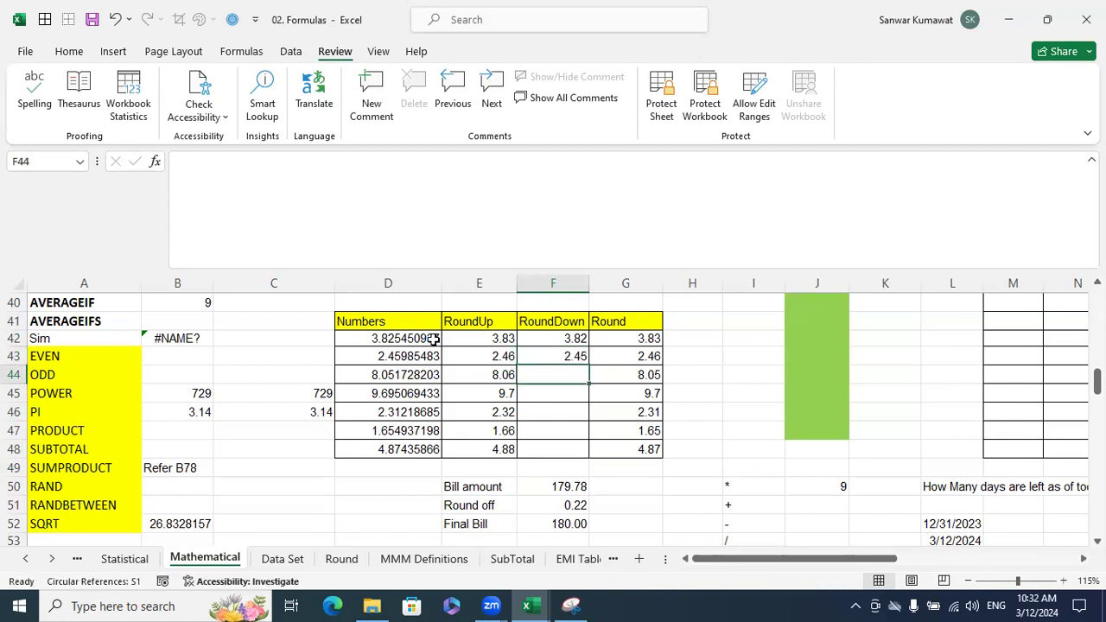
key(ctrl+d)
key(Return)
key(ctrl+d)
key(Return)
key(ctrl+d)
key(Return)
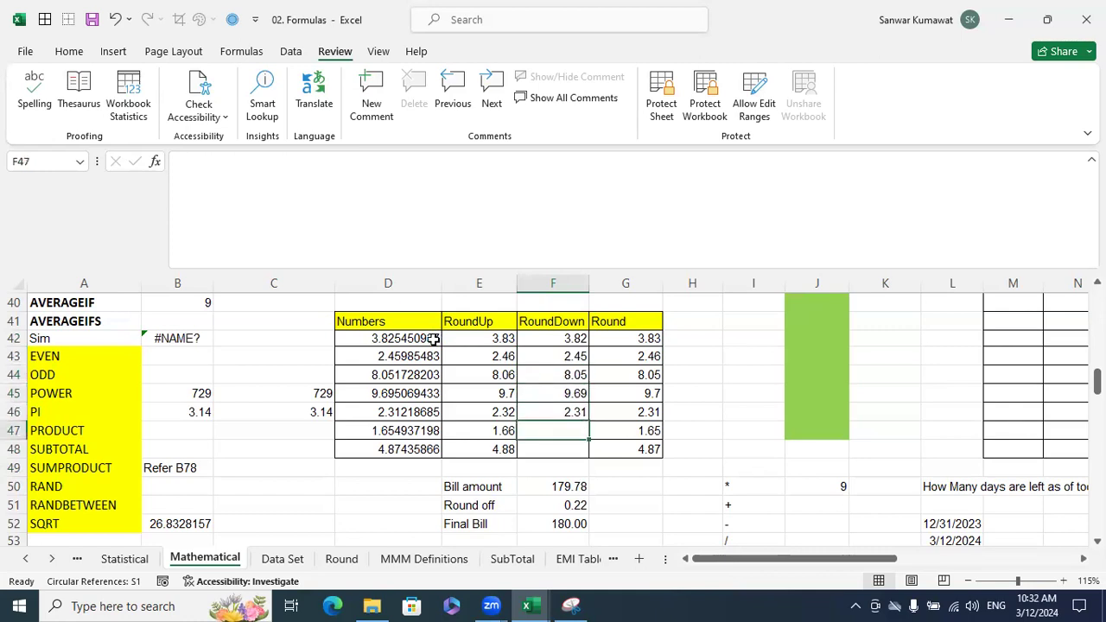
key(ctrl+d)
key(Return)
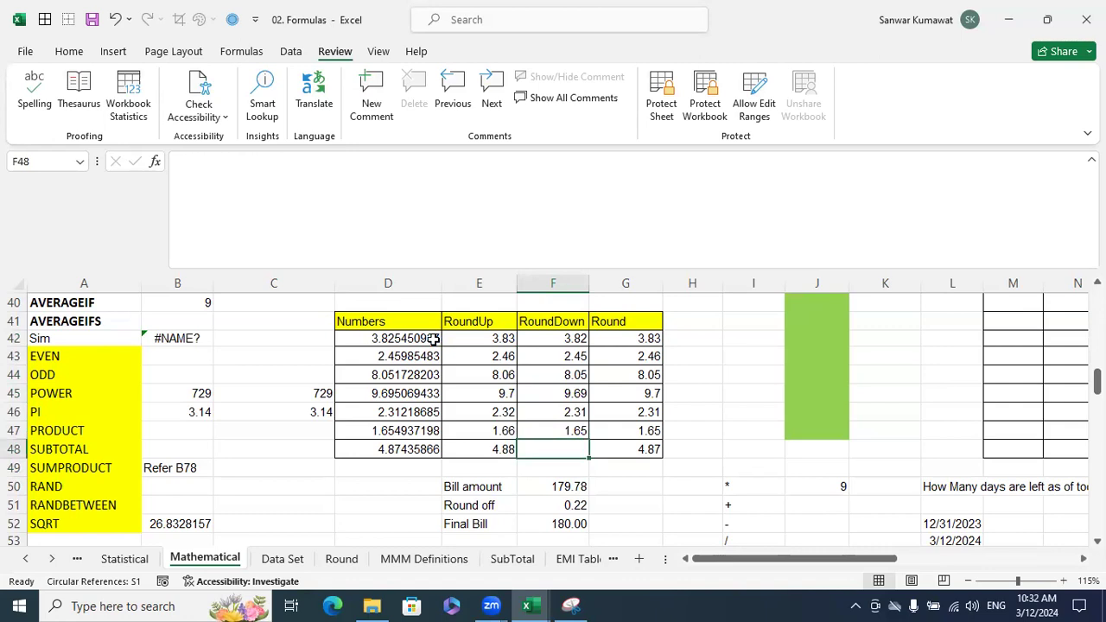
key(ctrl+d)
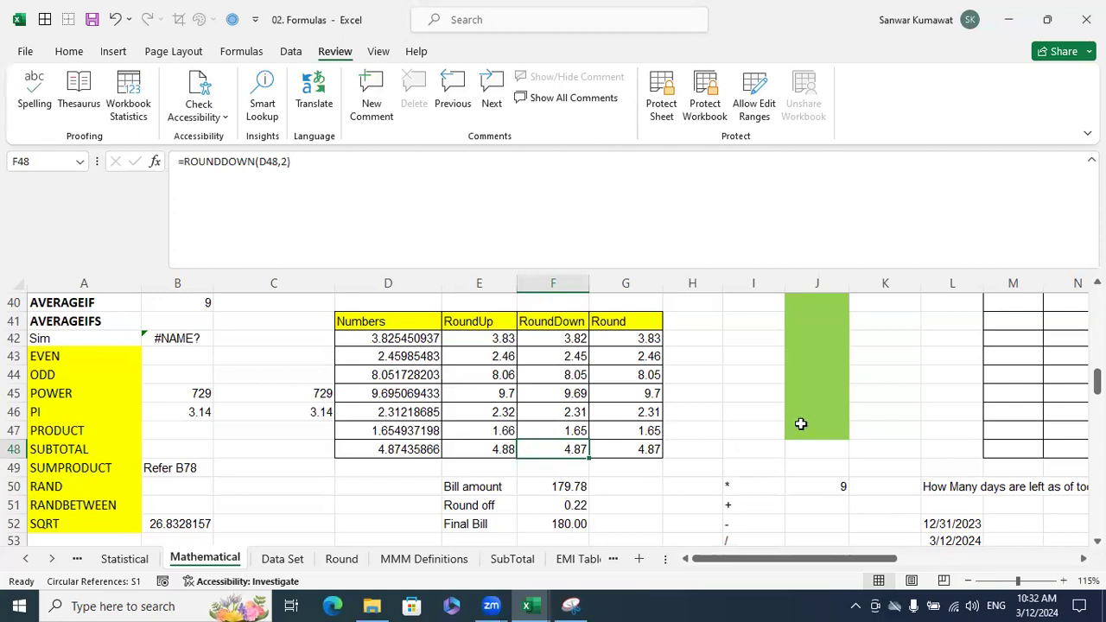
Step: Clear the existing results from the Round column in G42:G49
click(745, 434)
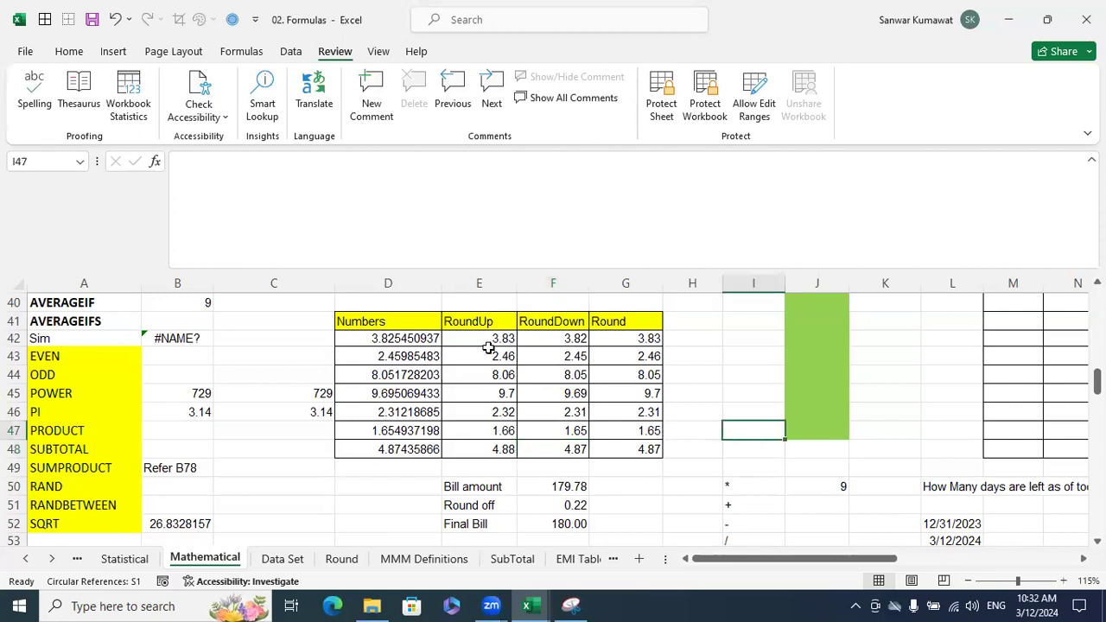
drag(491, 333, 558, 443)
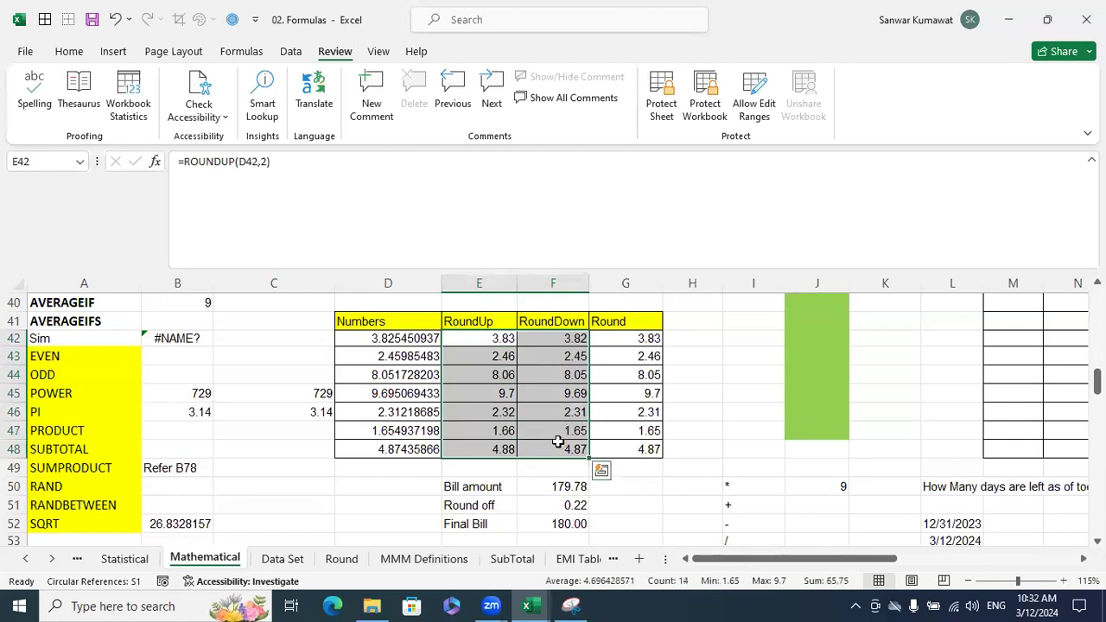
drag(650, 470, 651, 340)
key(Delete)
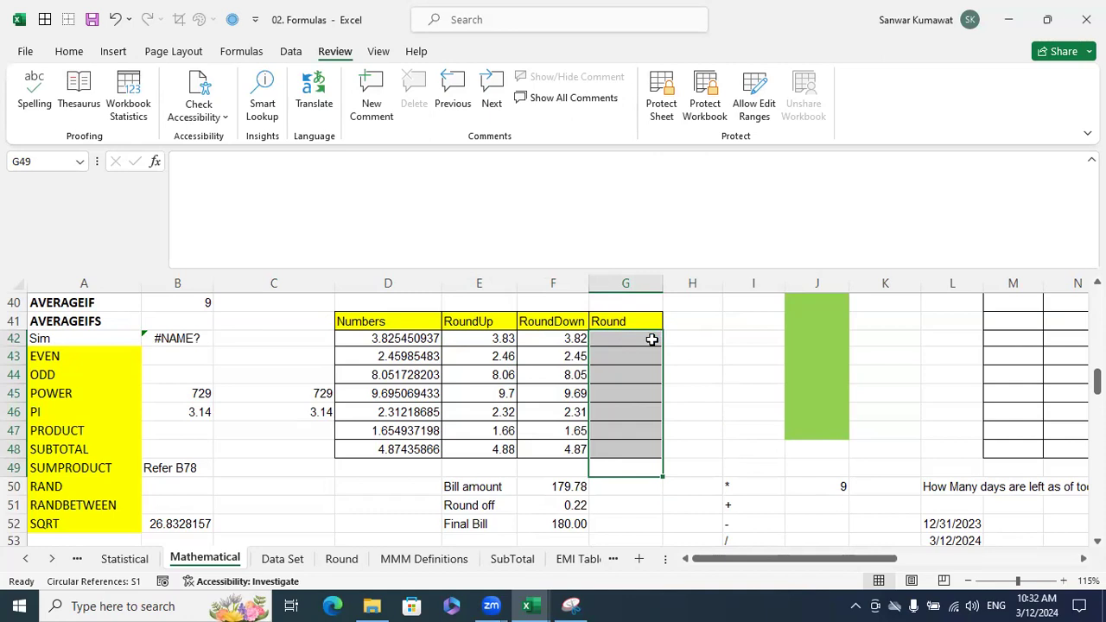
Step: Enter =ROUND(D42,2) in G42 to round the first number to two decimals
click(639, 339)
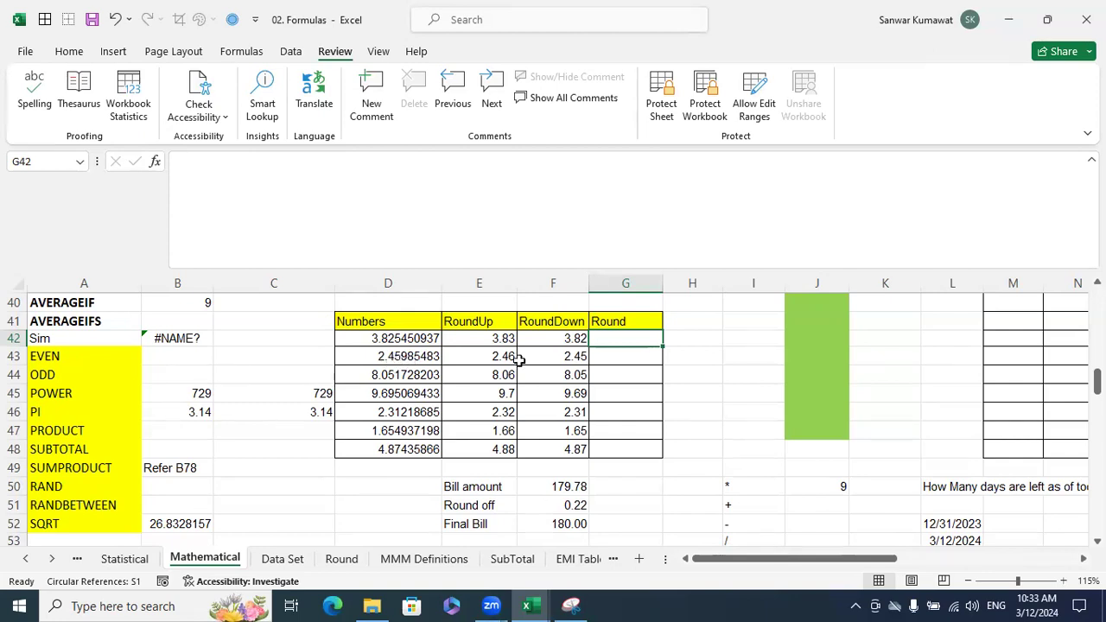
text(=roun)
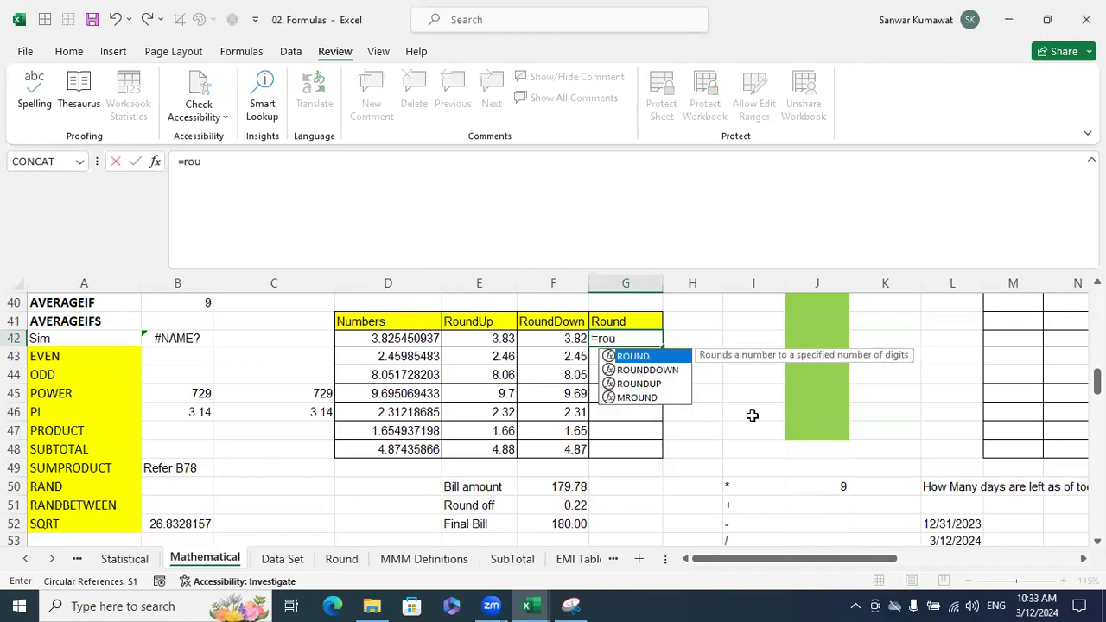
key(Tab)
key(BackSpace)
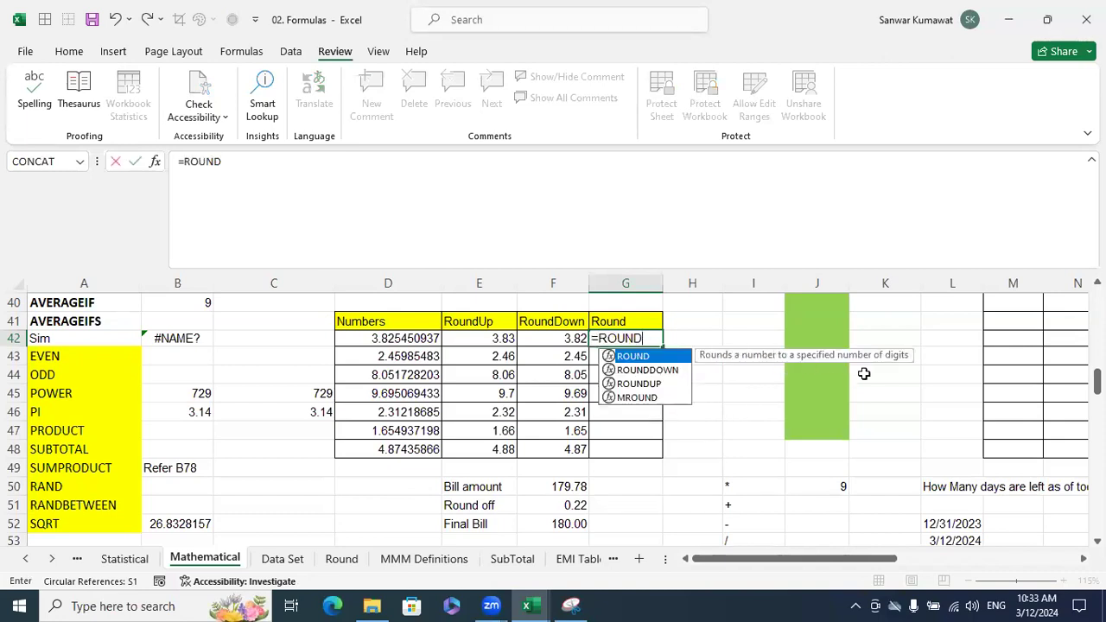
double_click(673, 356)
click(432, 338)
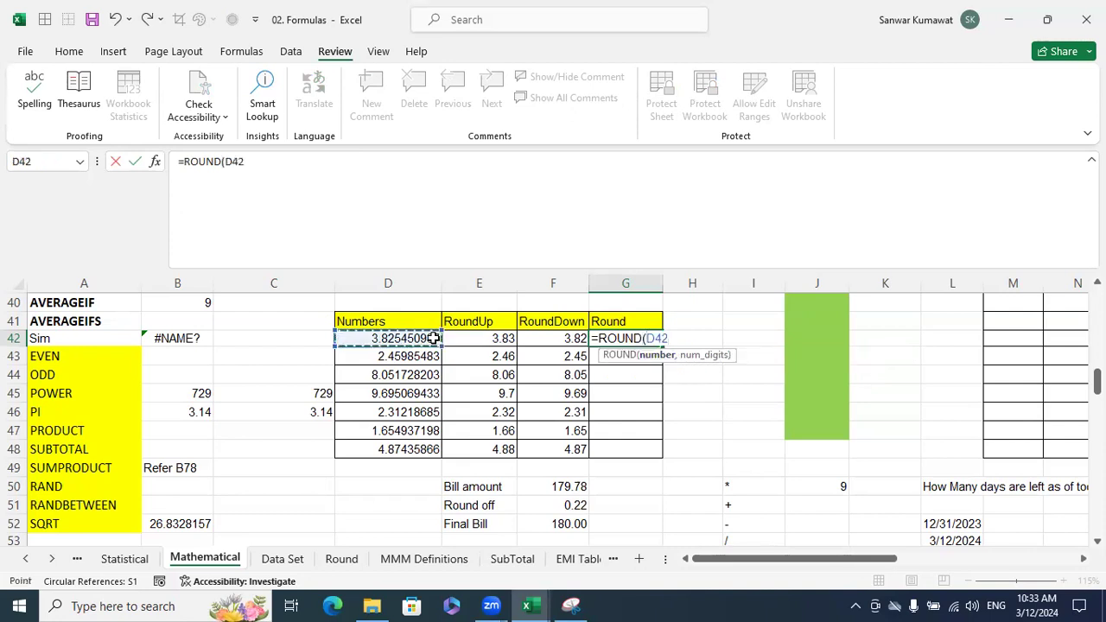
text(,2))
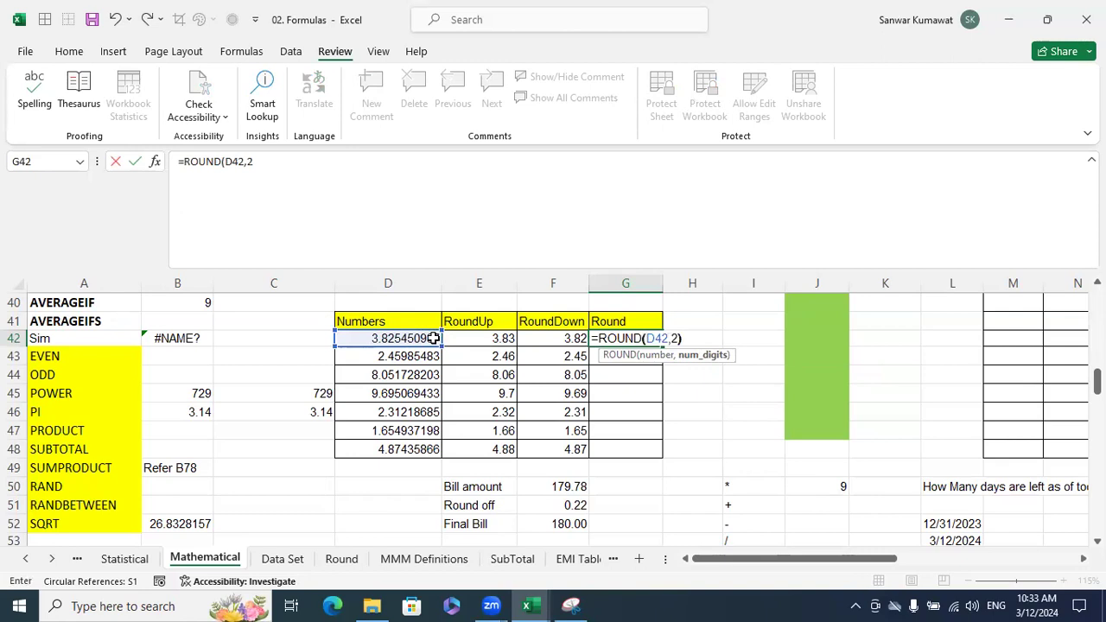
key(Return)
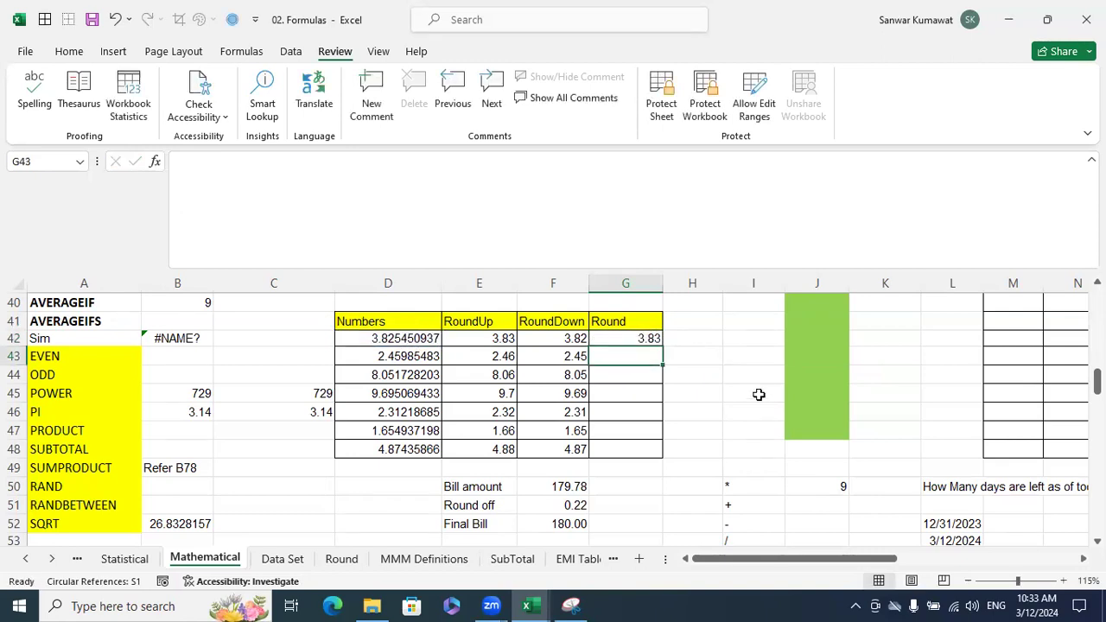
Step: Fill the two-decimal ROUND formula down the Round column from G43 through G48
key(ctrl+d)
key(Down)
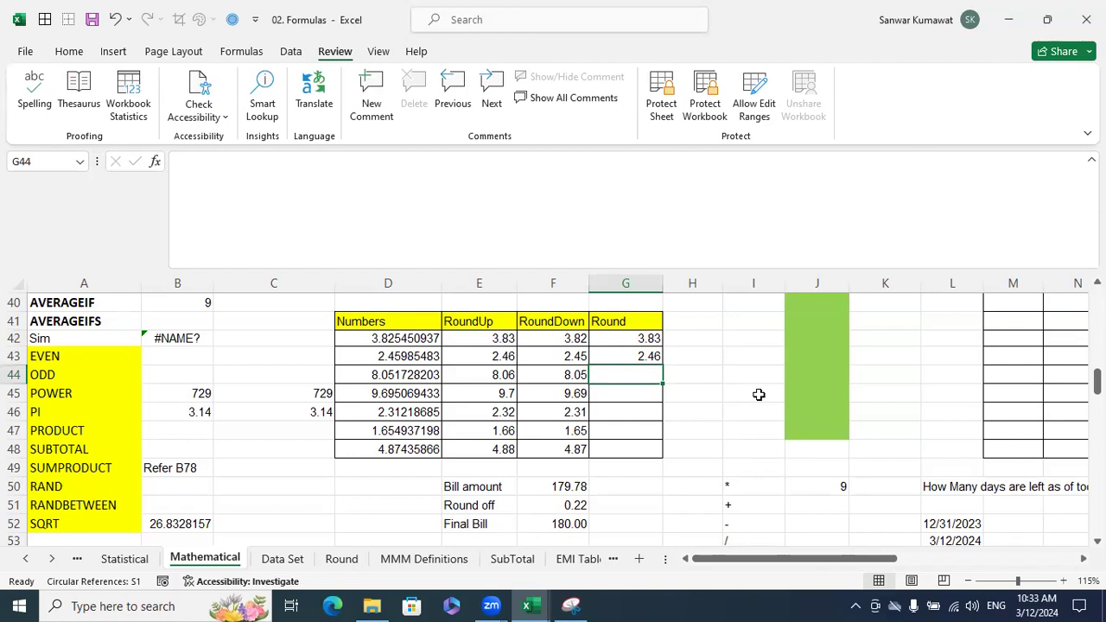
key(ctrl+d)
key(Down)
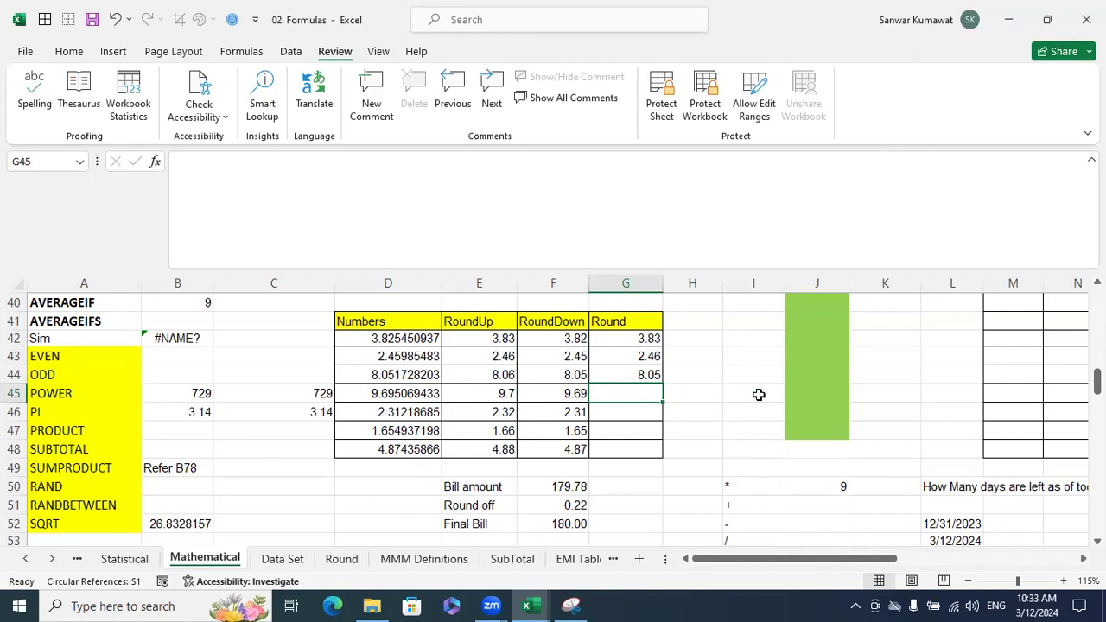
key(ctrl+d)
key(Down)
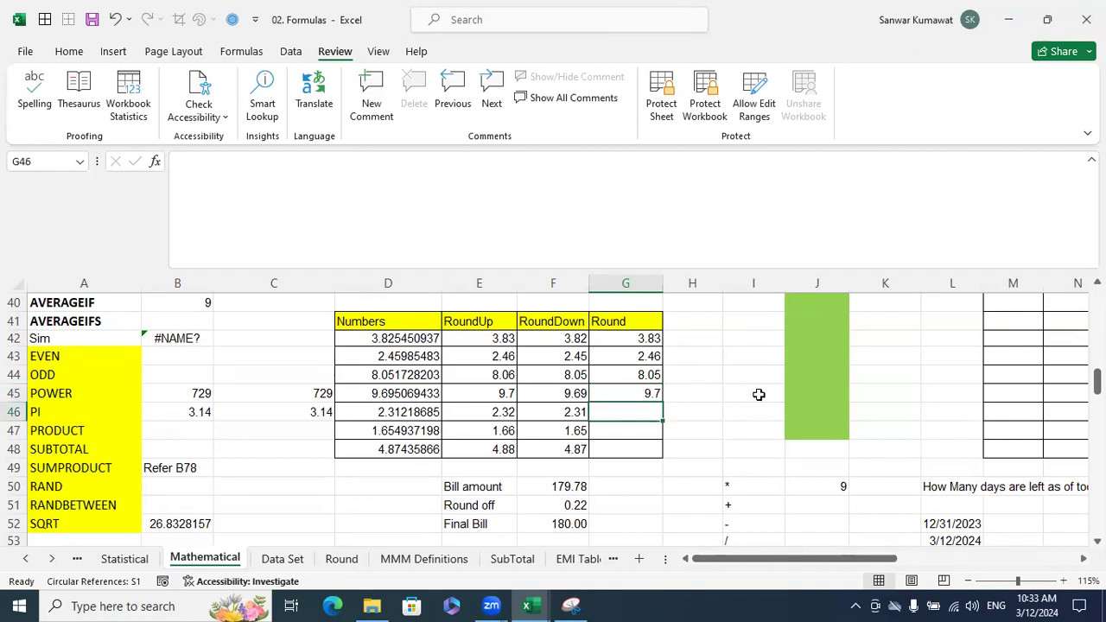
key(ctrl+d)
key(Down)
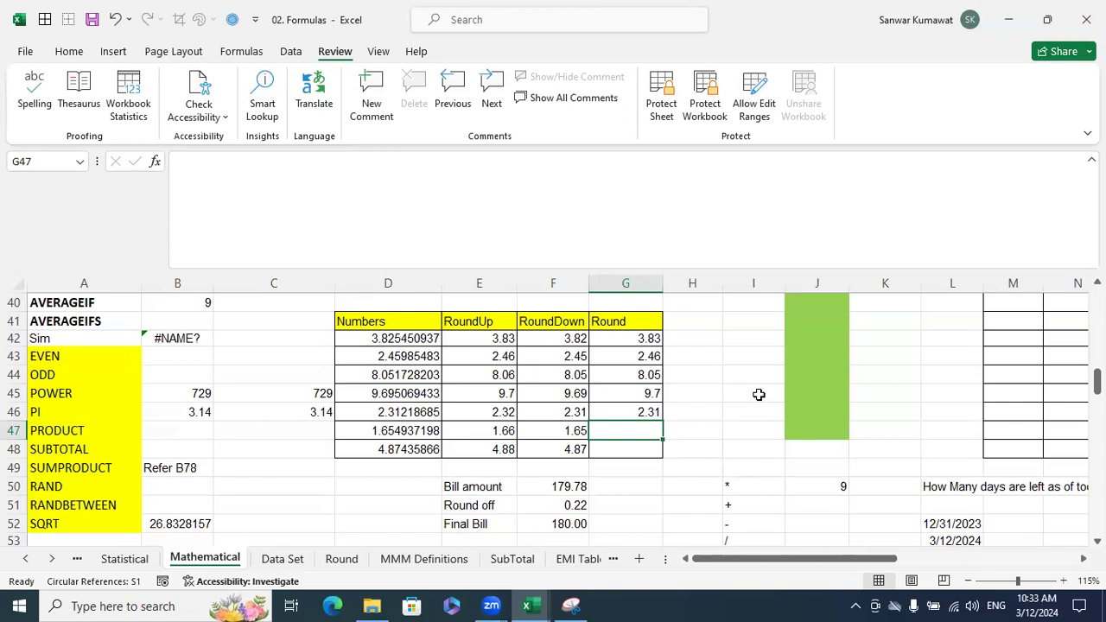
key(ctrl+d)
key(Down)
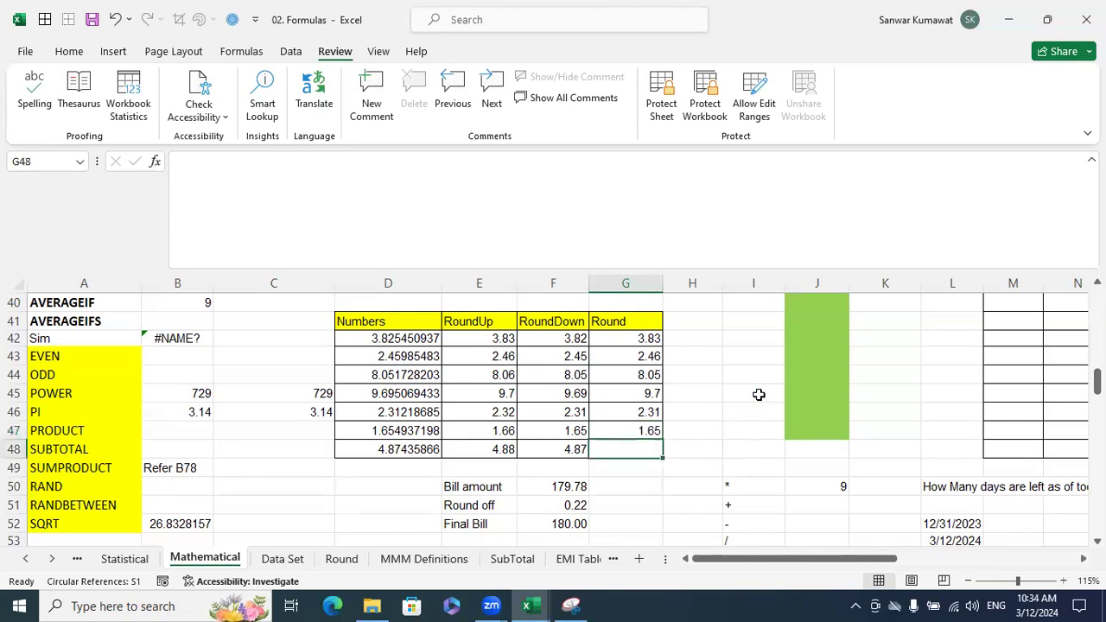
key(ctrl+d)
Step: Enter =ROUND(D42,0) in H42 to round the first number to a whole number
key(Up)
key(Up)
key(Up)
key(Up)
key(Up)
key(Up)
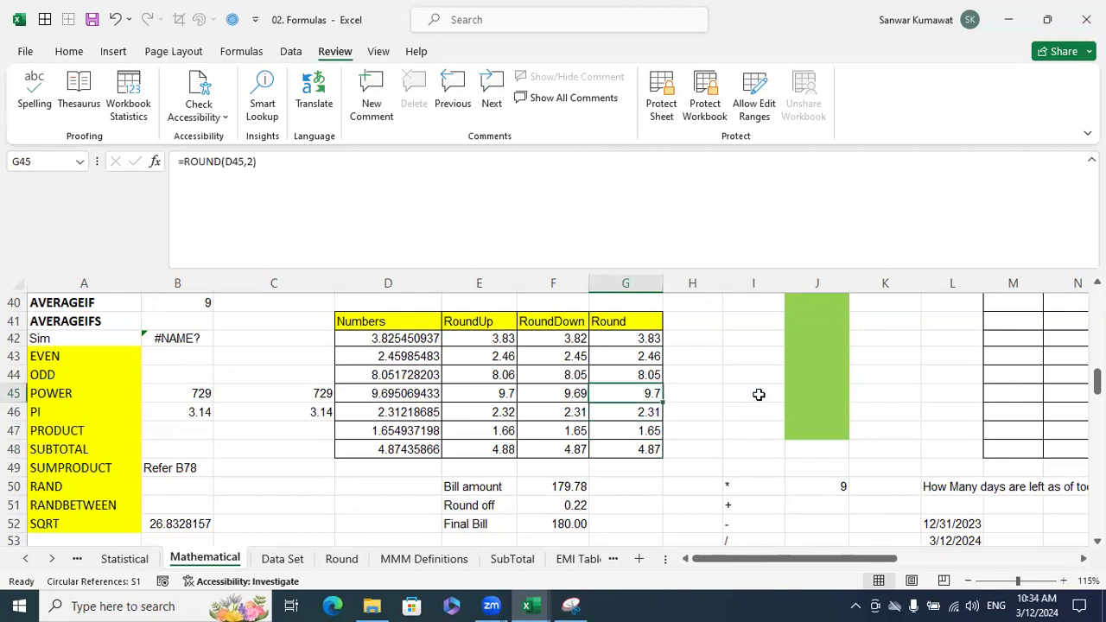
key(Right)
text(=round)
key(Tab)
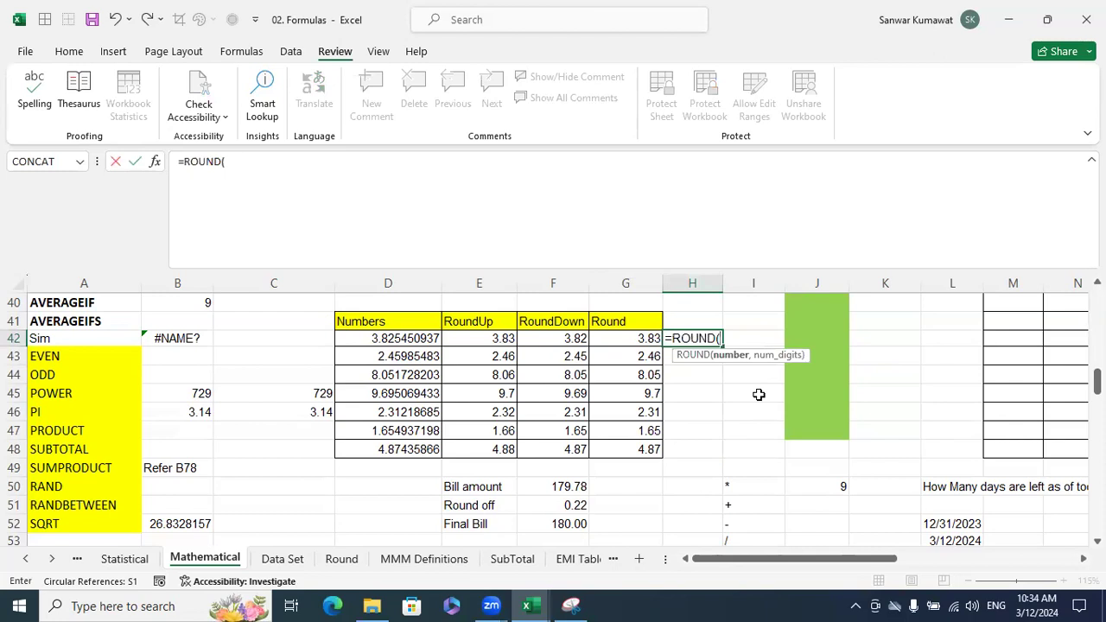
key(Left)
key(Left)
key(Left)
key(Left)
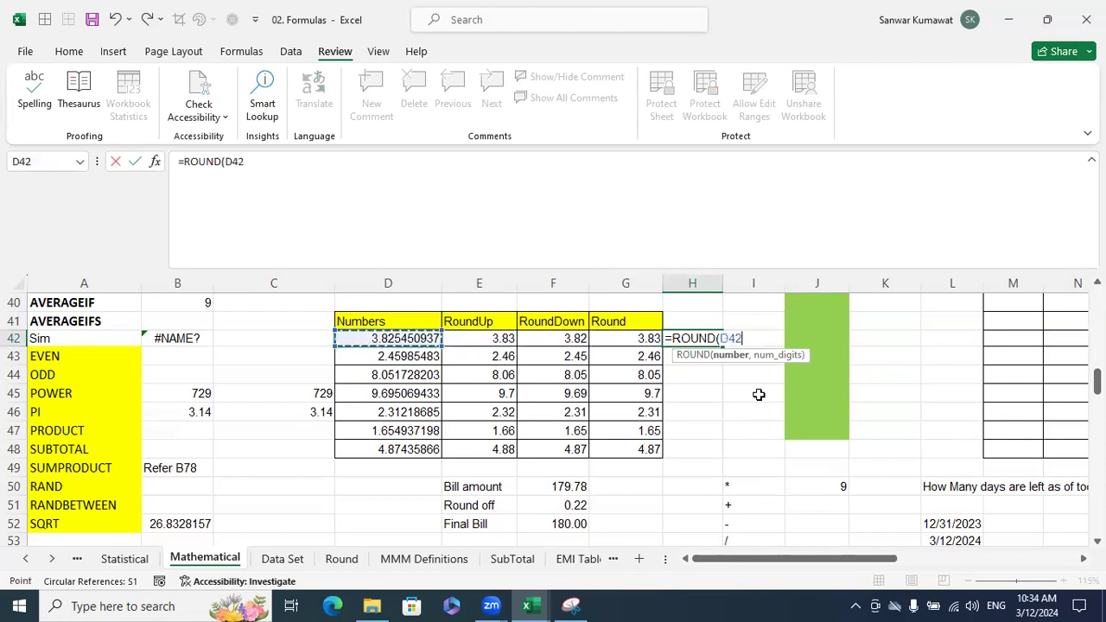
text(,0)
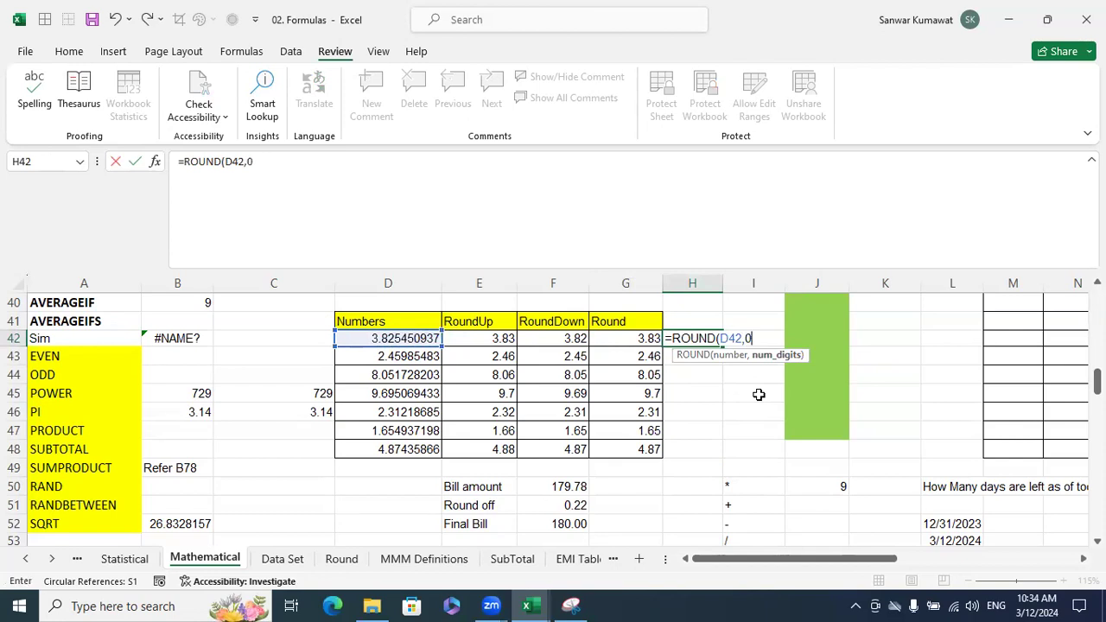
text())
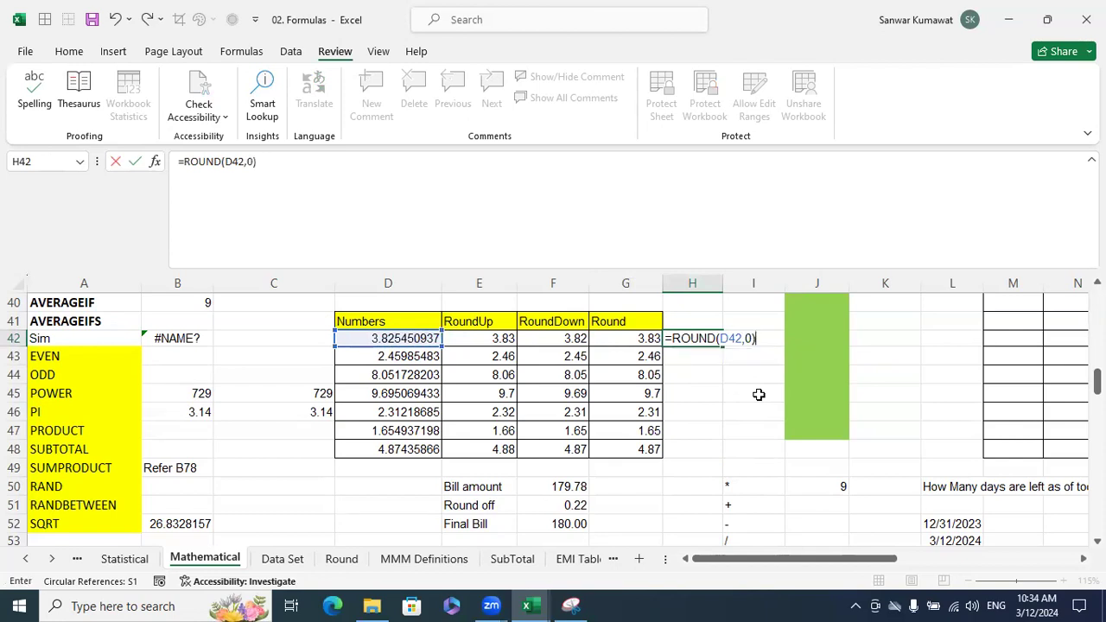
key(Return)
key(Up)
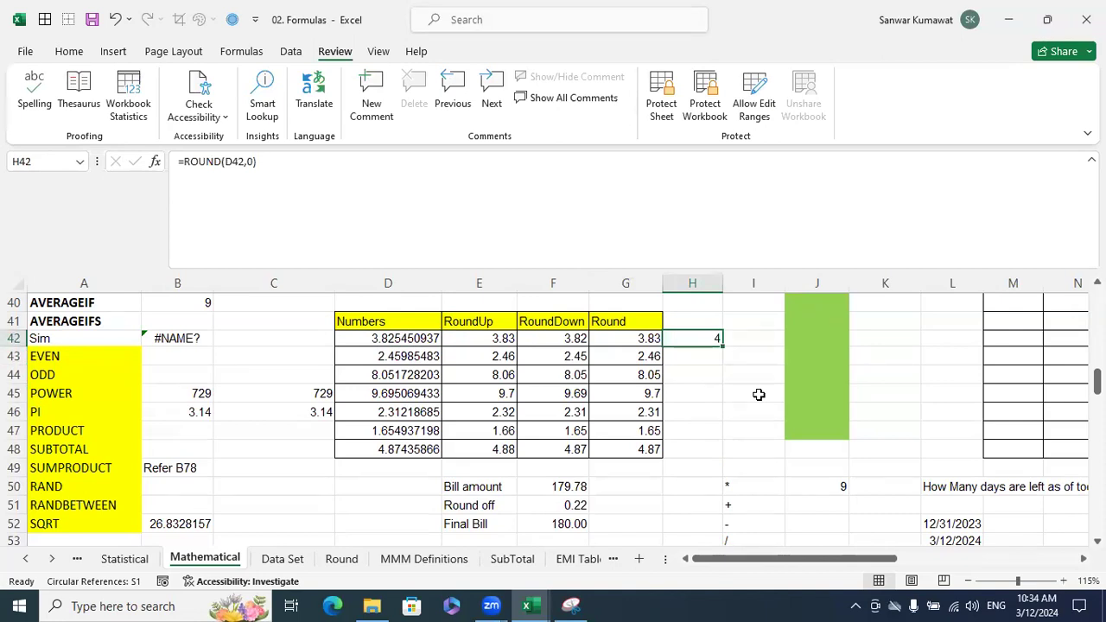
click(377, 337)
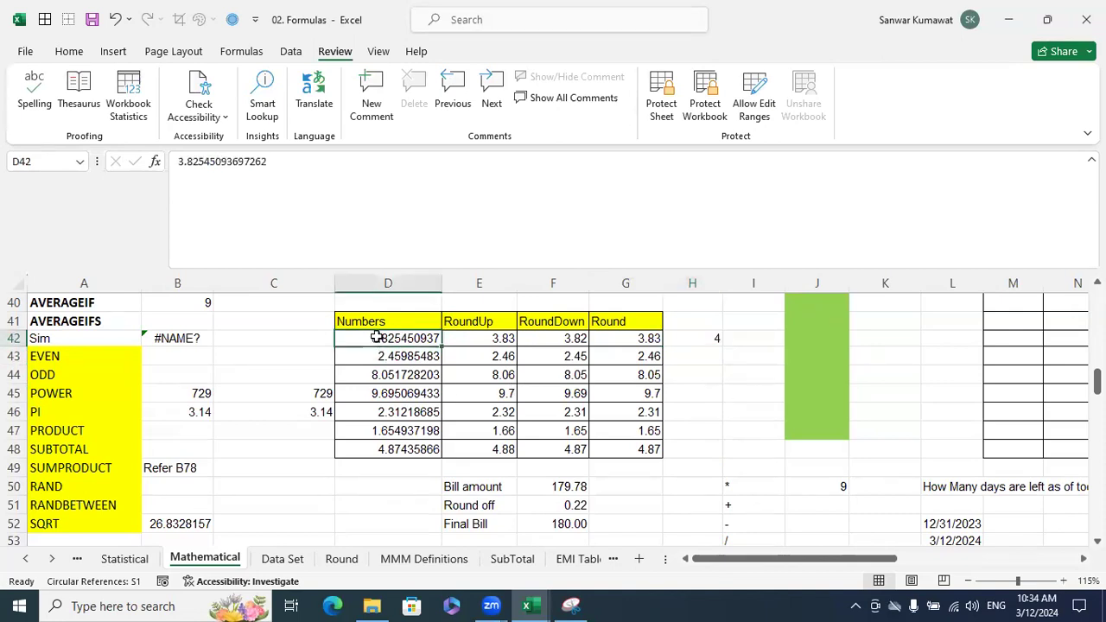
double_click(378, 338)
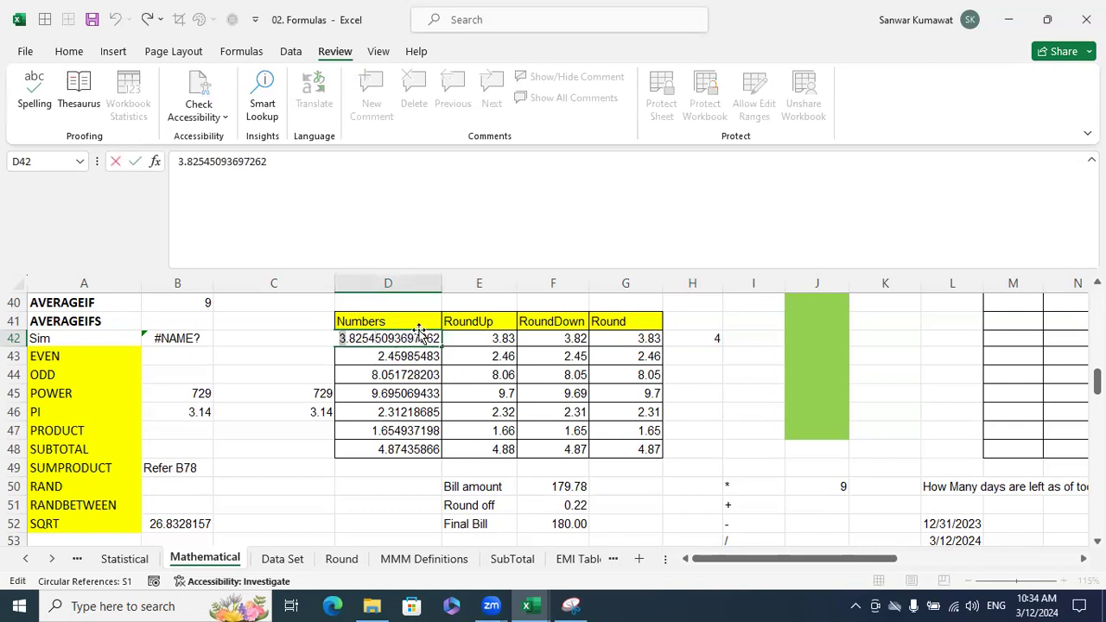
key(Escape)
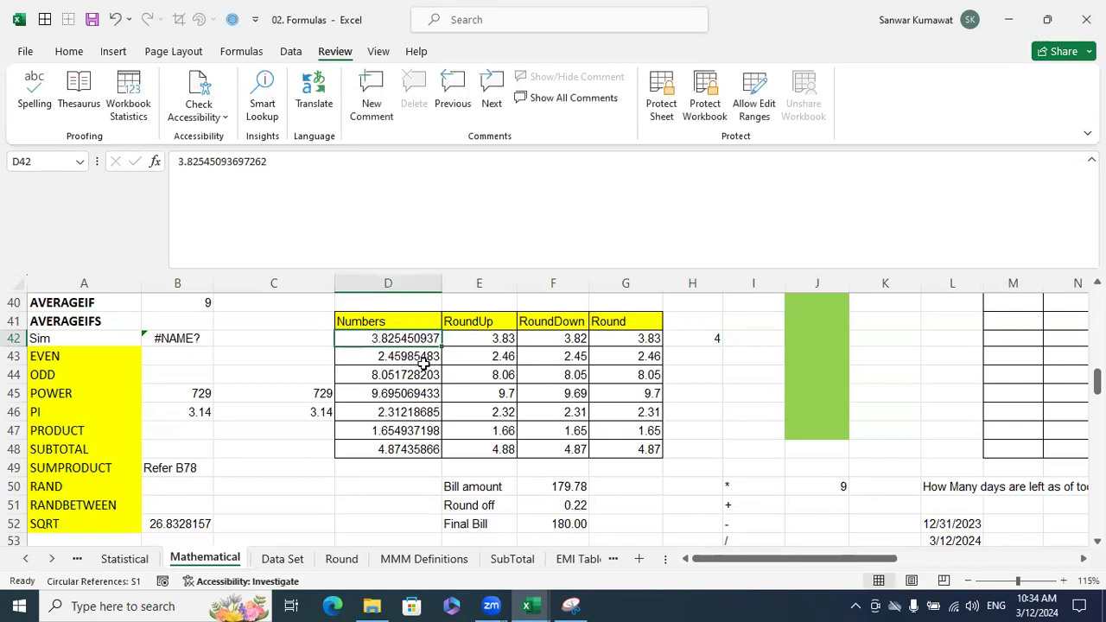
Step: Copy the zero-decimal ROUND formula from H42 down into H43
click(705, 355)
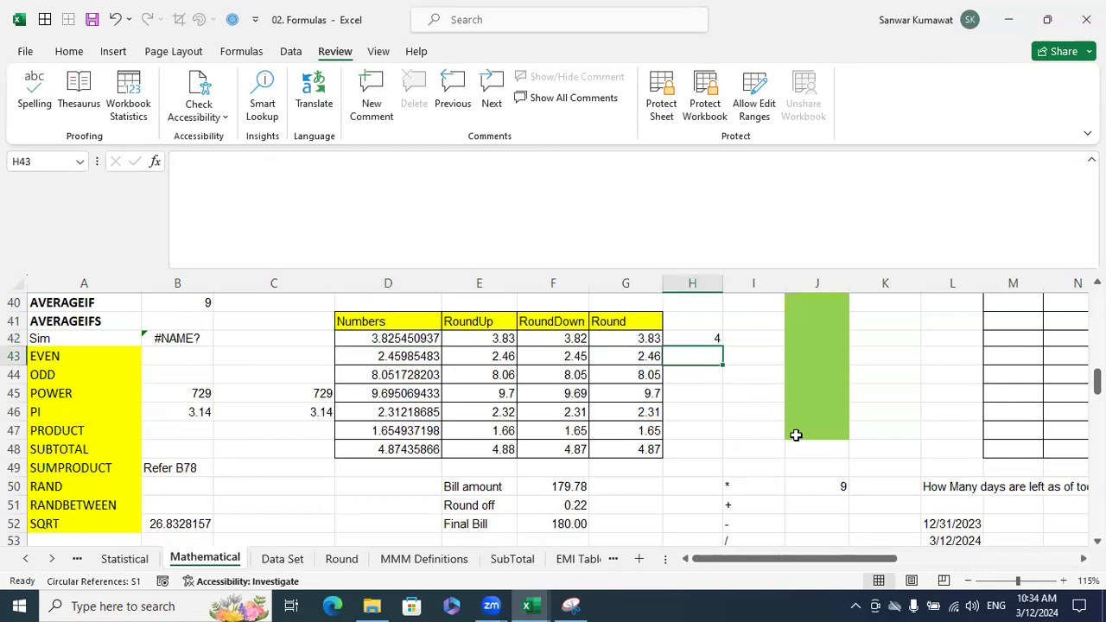
key(ctrl+d)
click(709, 377)
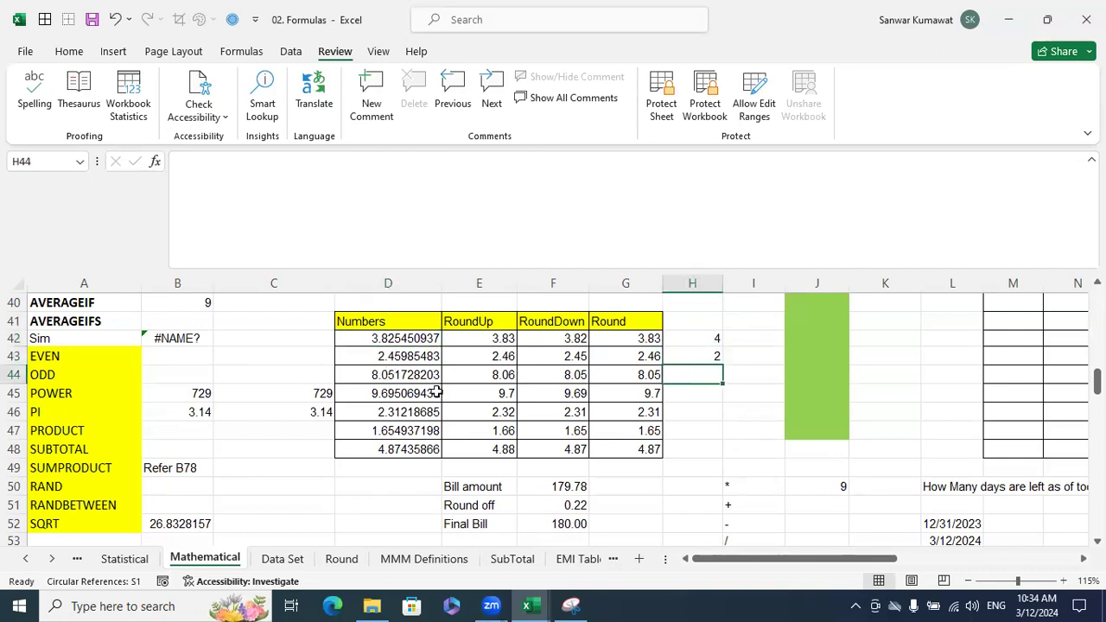
Step: Examine the numbers in D42 and D43 against their zero-decimal ROUND formulas in H42 and H43
click(399, 358)
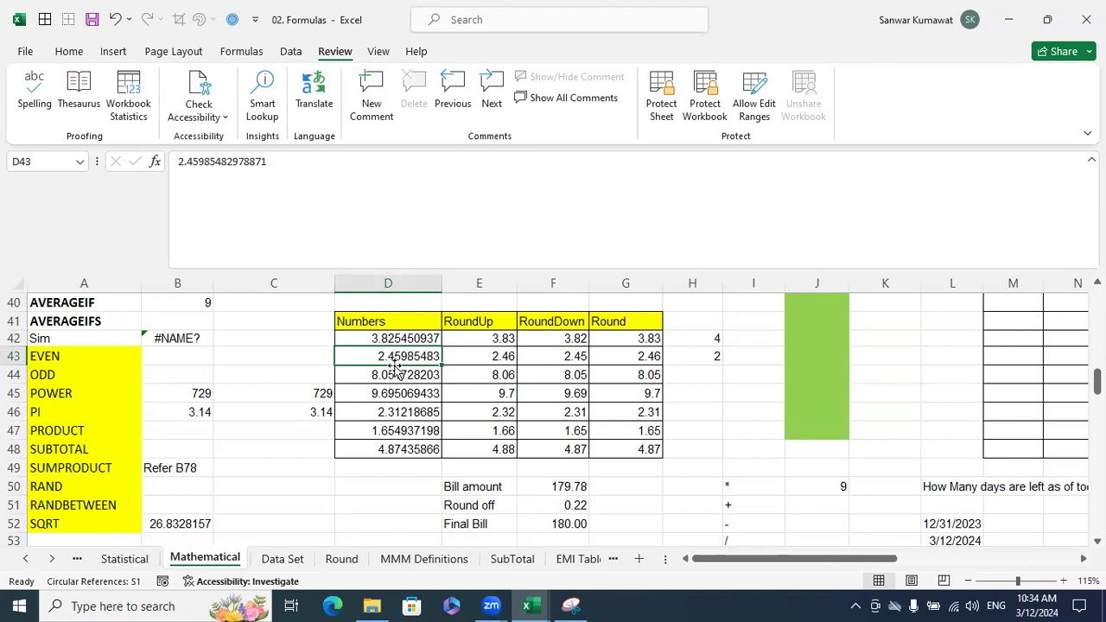
click(701, 355)
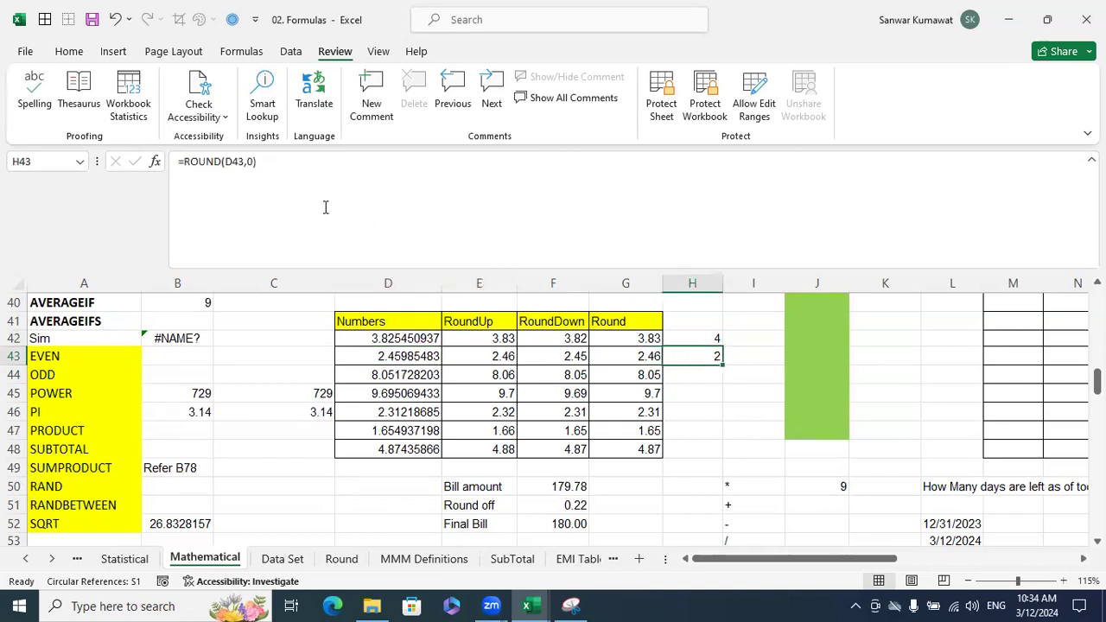
click(269, 179)
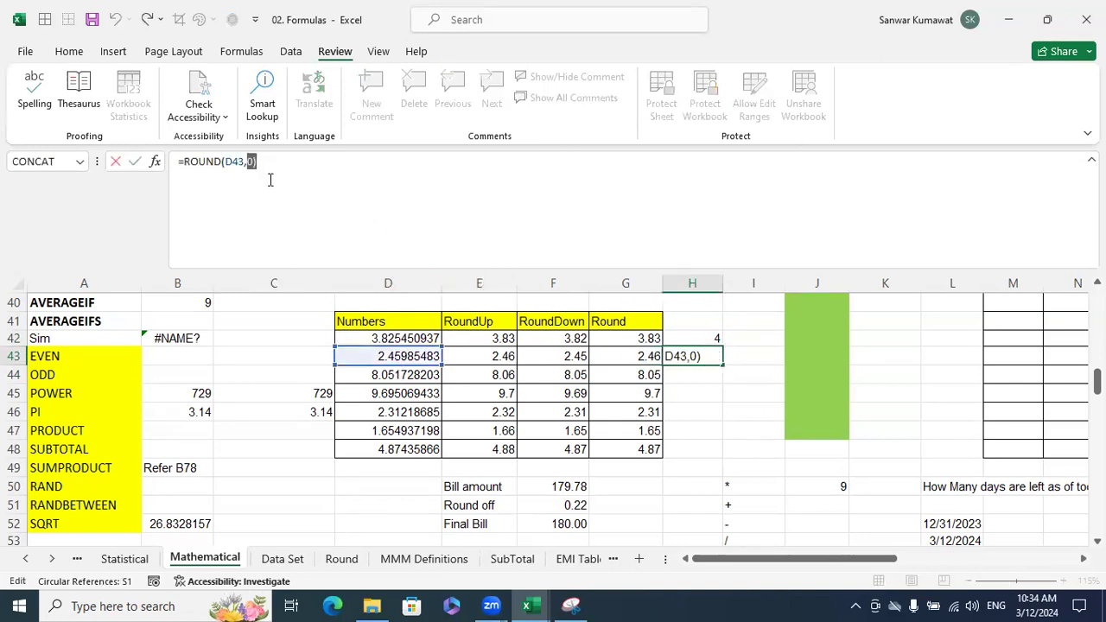
key(BackSpace)
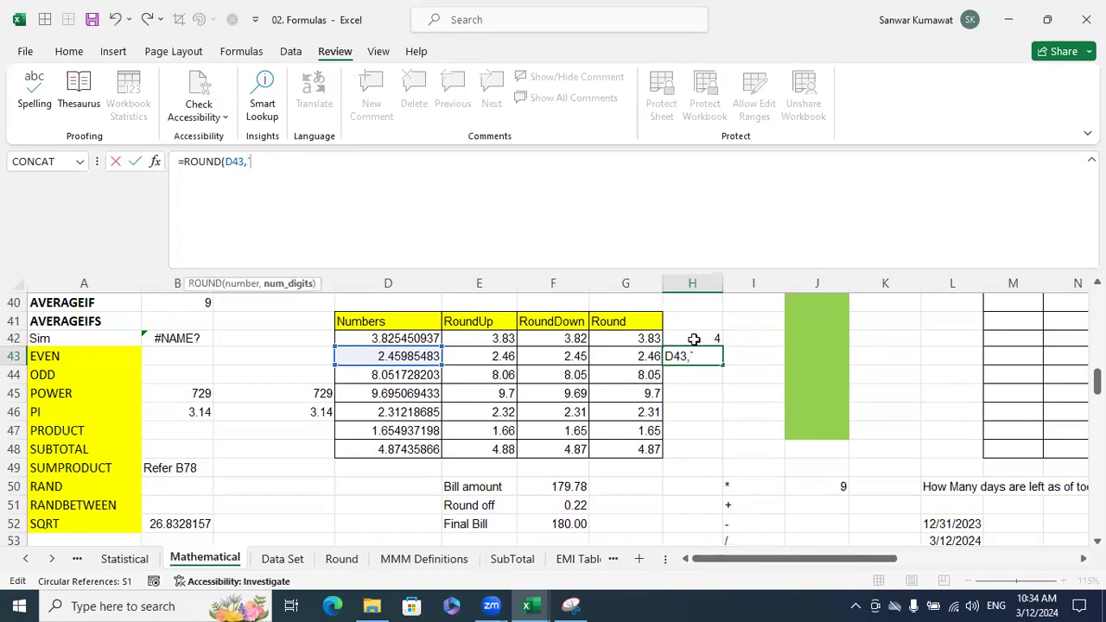
key(Escape)
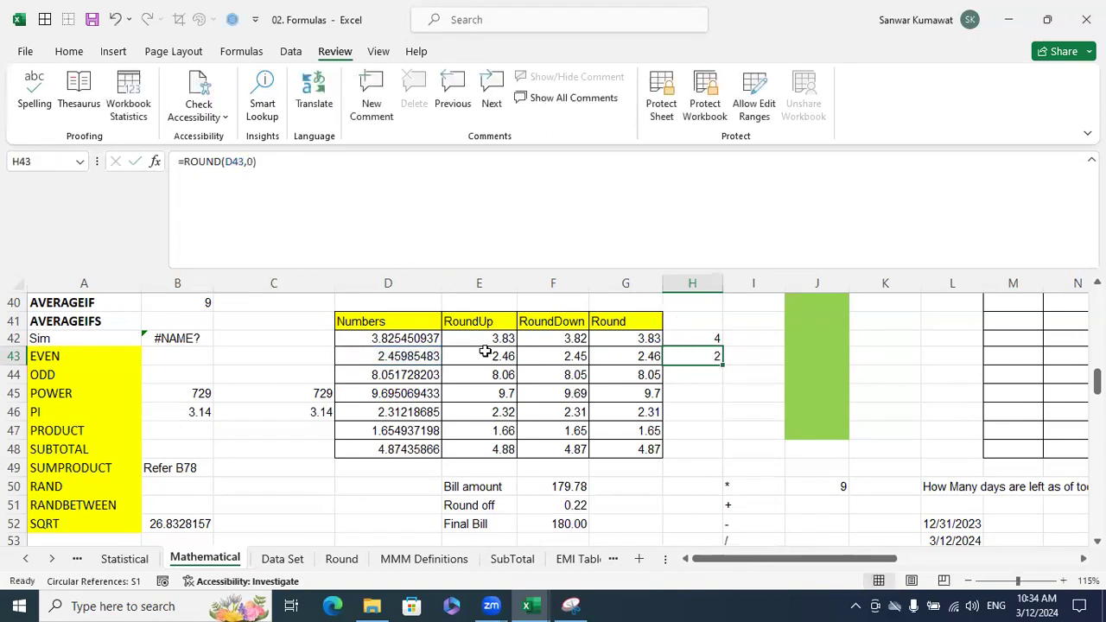
click(387, 337)
double_click(371, 338)
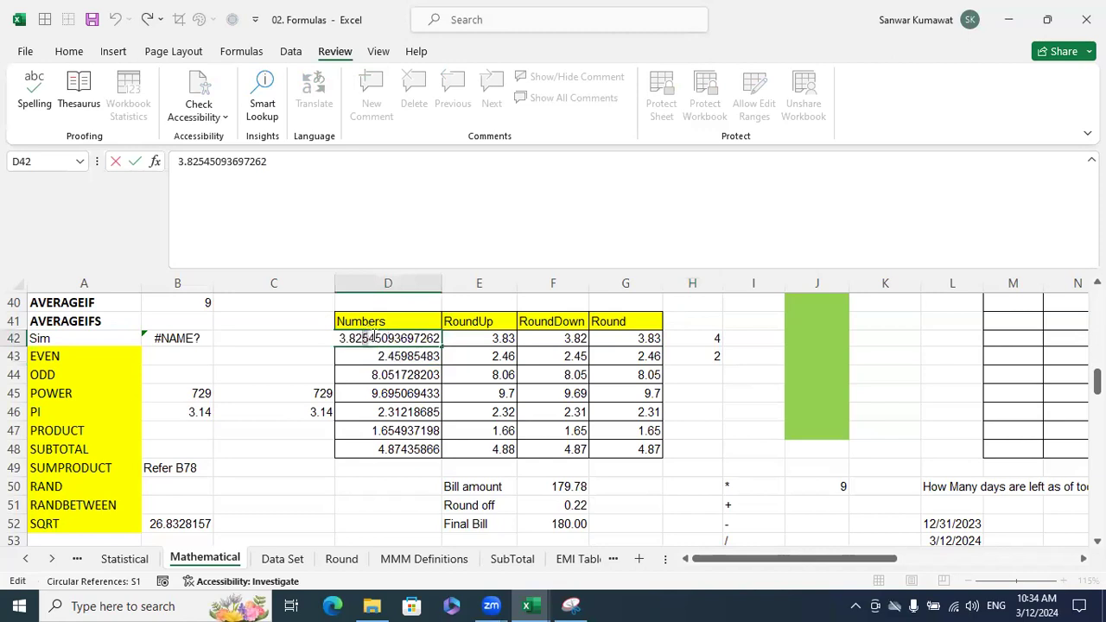
key(End)
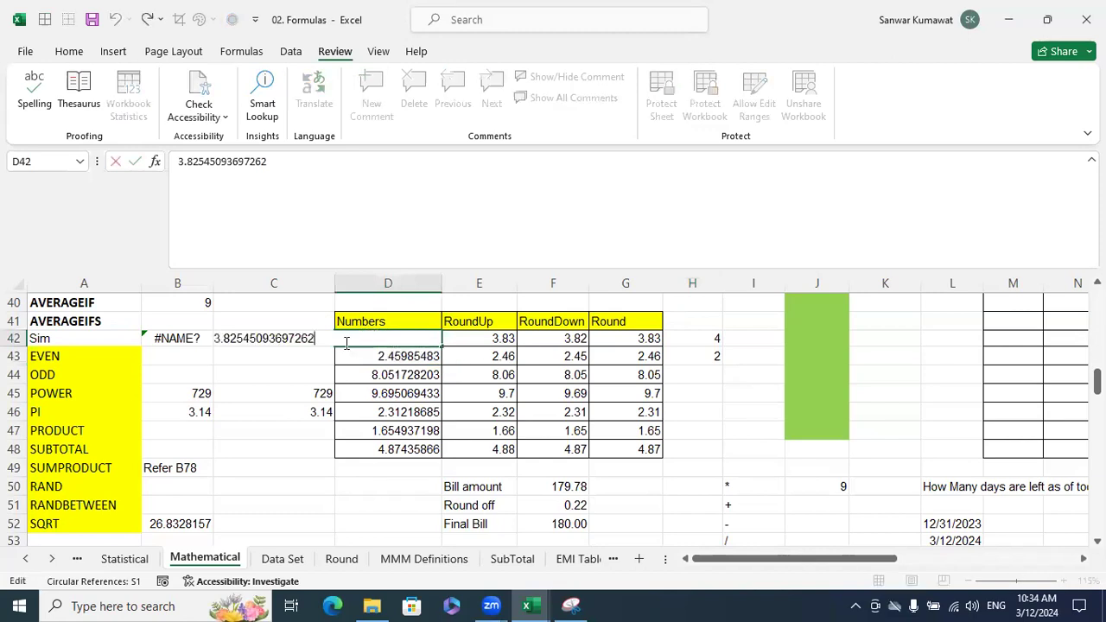
click(217, 338)
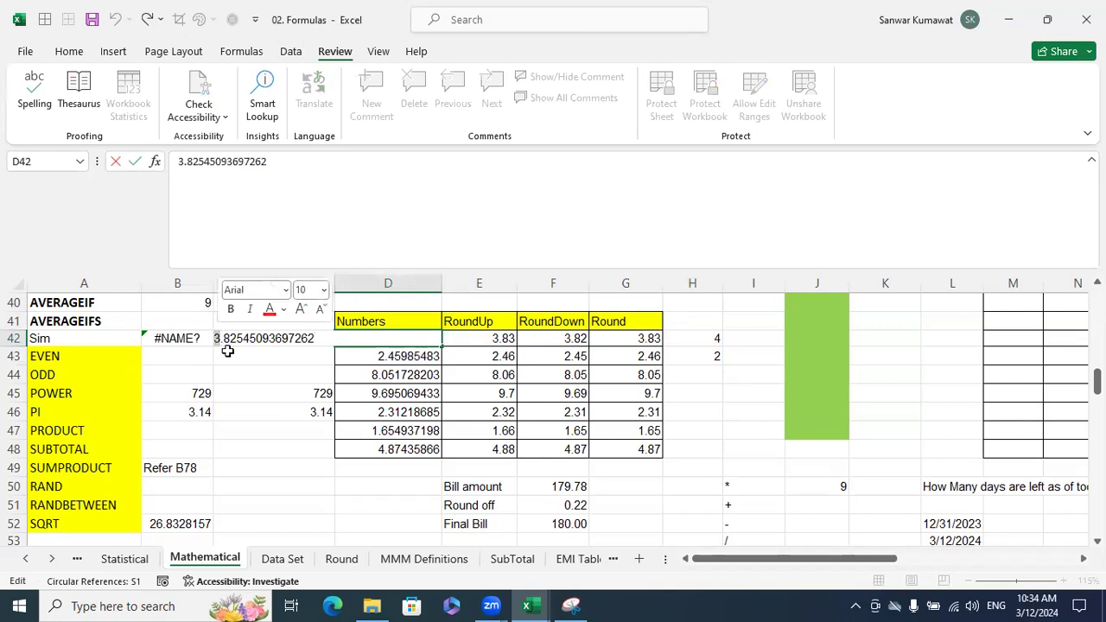
key(Escape)
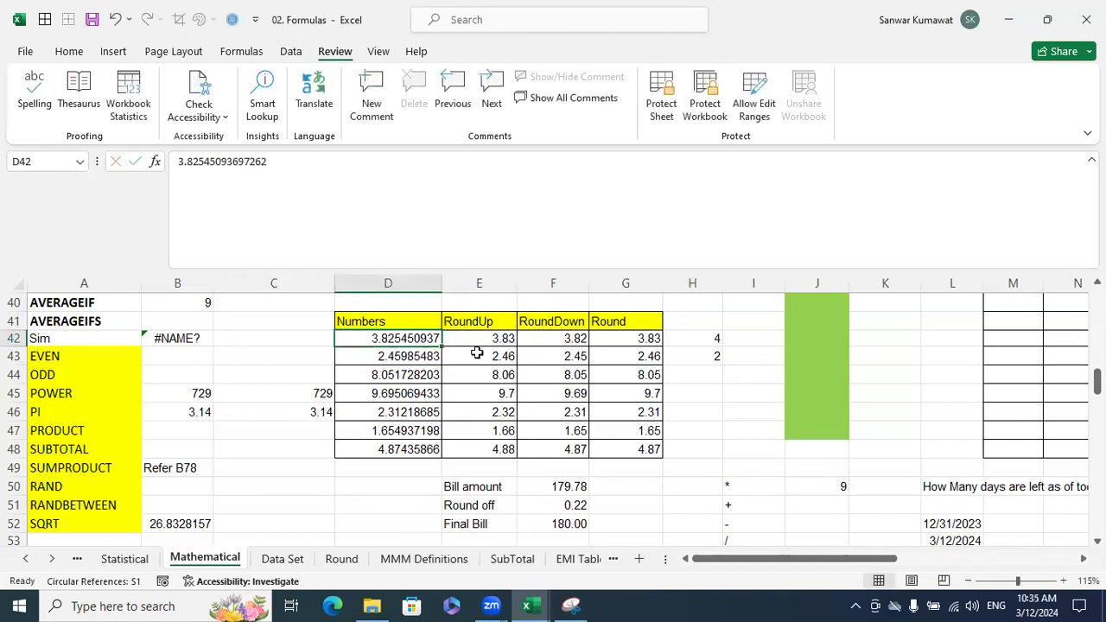
click(696, 338)
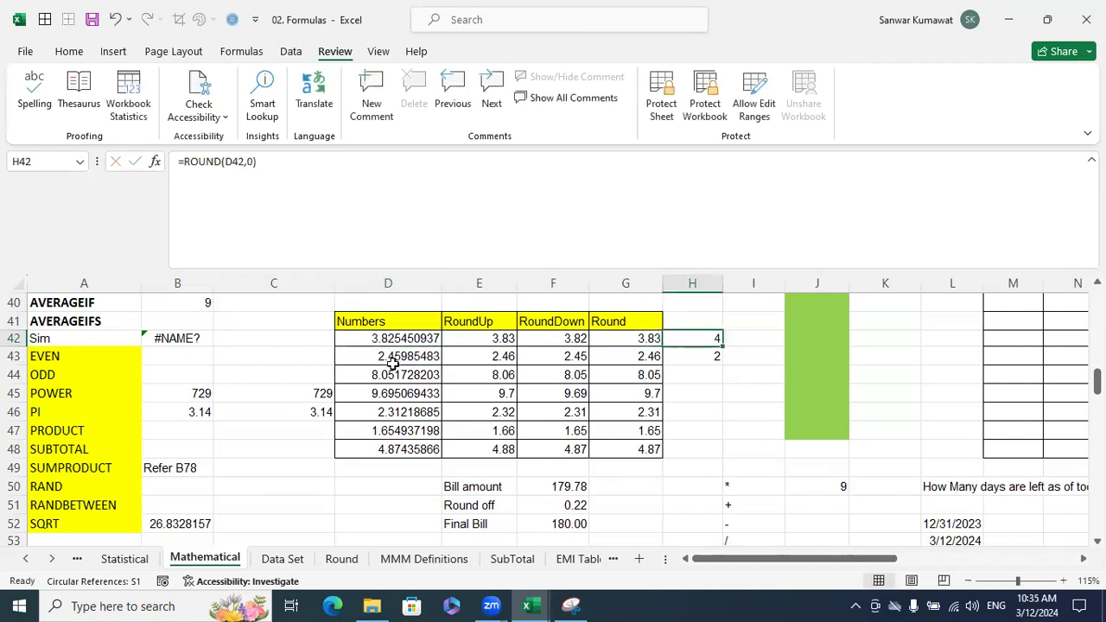
Step: Copy the zero-decimal ROUND formula down column H through H44 to H48 and check it against the two-decimal Round column
click(366, 360)
click(375, 375)
click(711, 367)
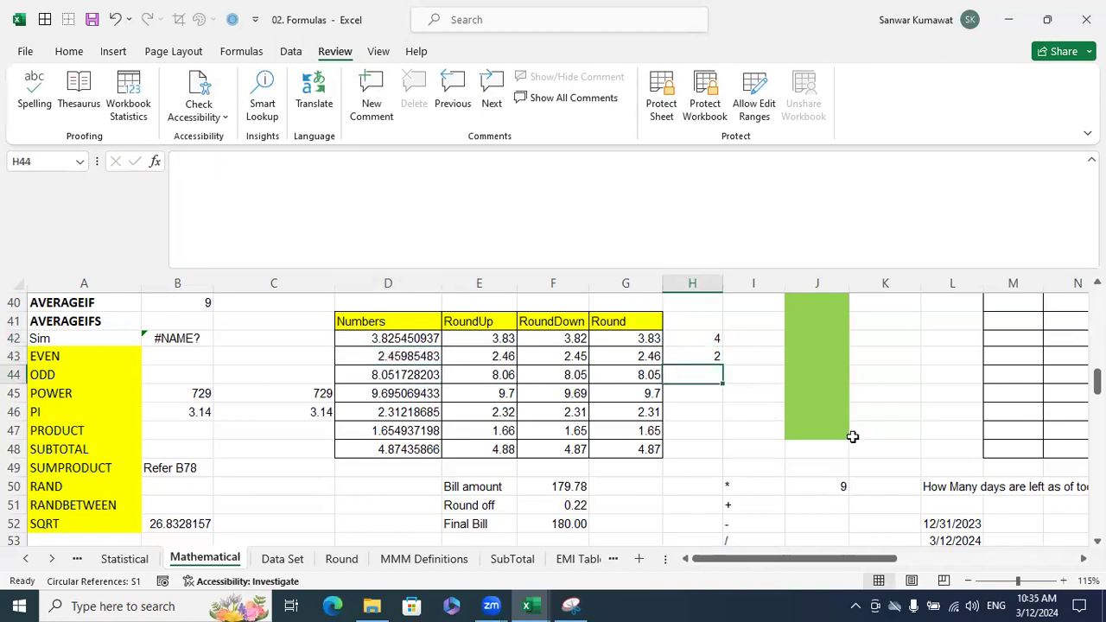
text(8)
key(Return)
text(10)
key(Return)
key(ctrl+d)
key(ctrl+Down)
scroll(765, 424, up, 3)
click(717, 430)
text(2)
key(Return)
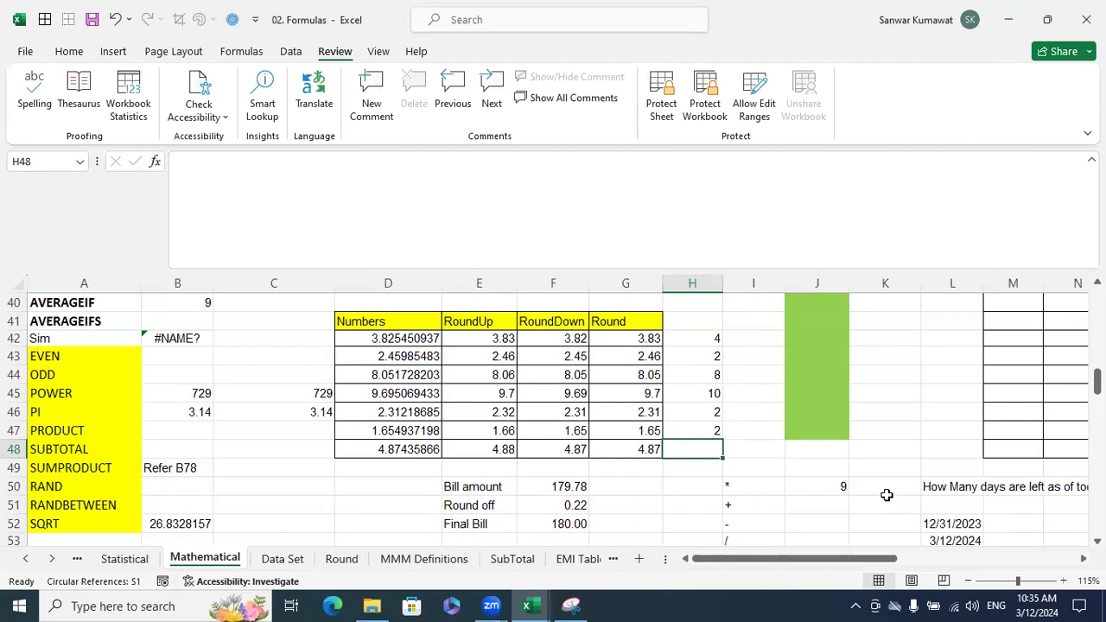
key(ctrl+d)
drag(704, 339, 696, 444)
click(696, 443)
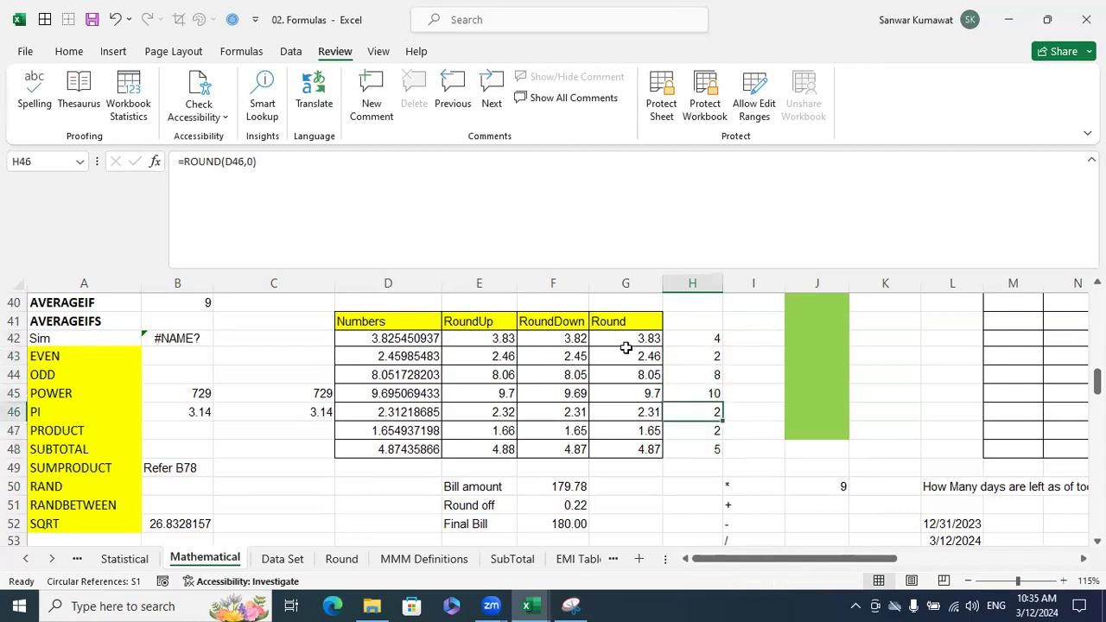
click(627, 351)
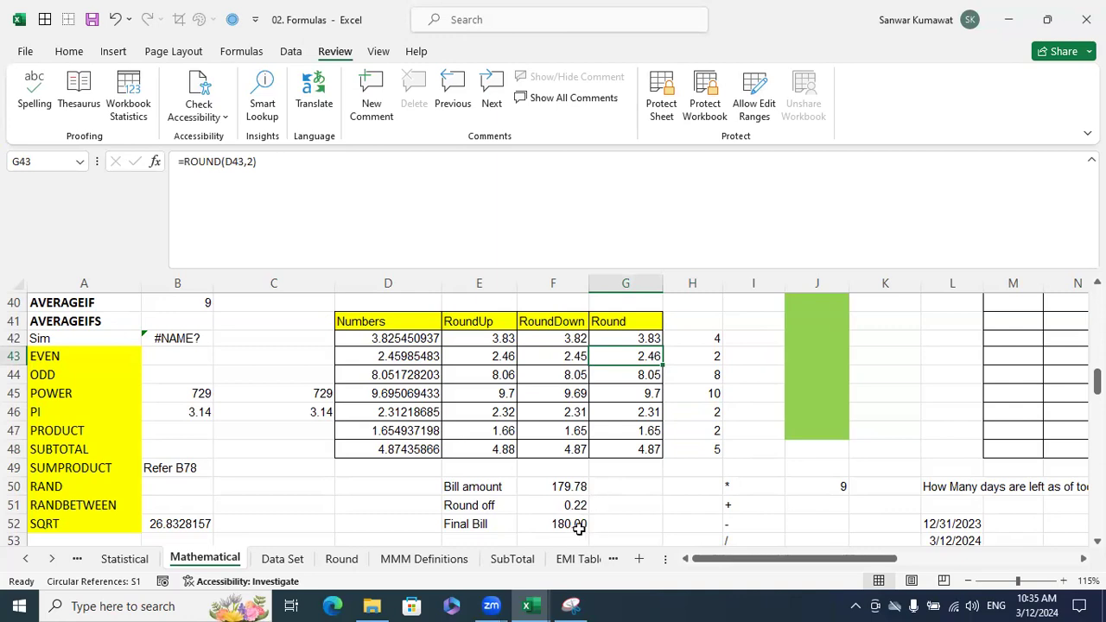
Step: Set the bill amount in F50 to 179.21 so the round-off and final bill recalculate
click(575, 489)
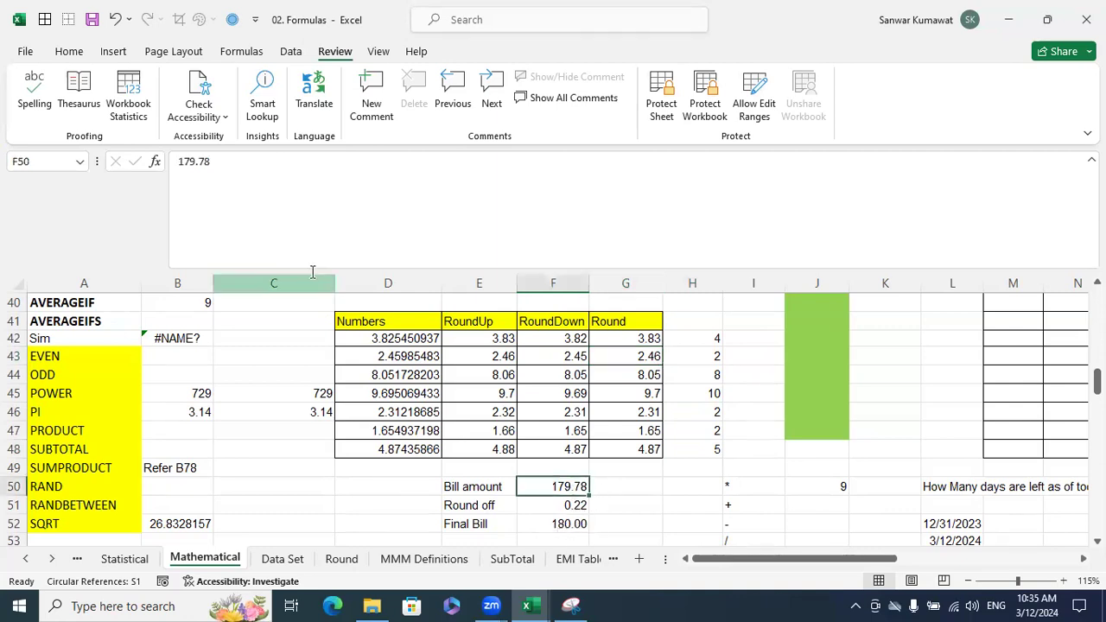
click(245, 189)
key(BackSpace)
key(BackSpace)
text(21)
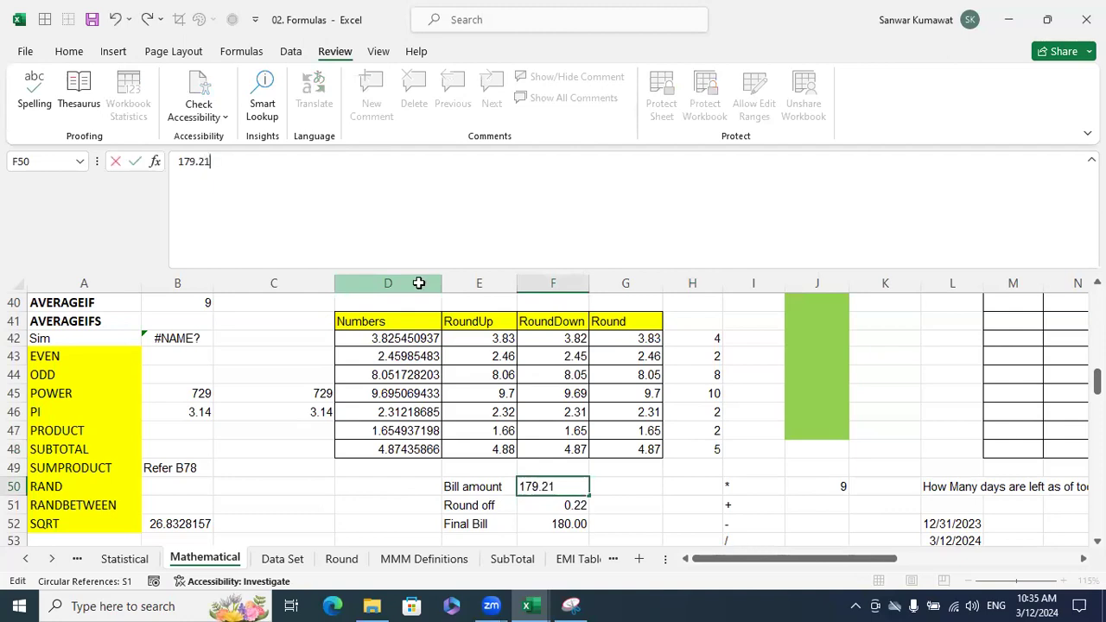
scroll(765, 459, down, 1)
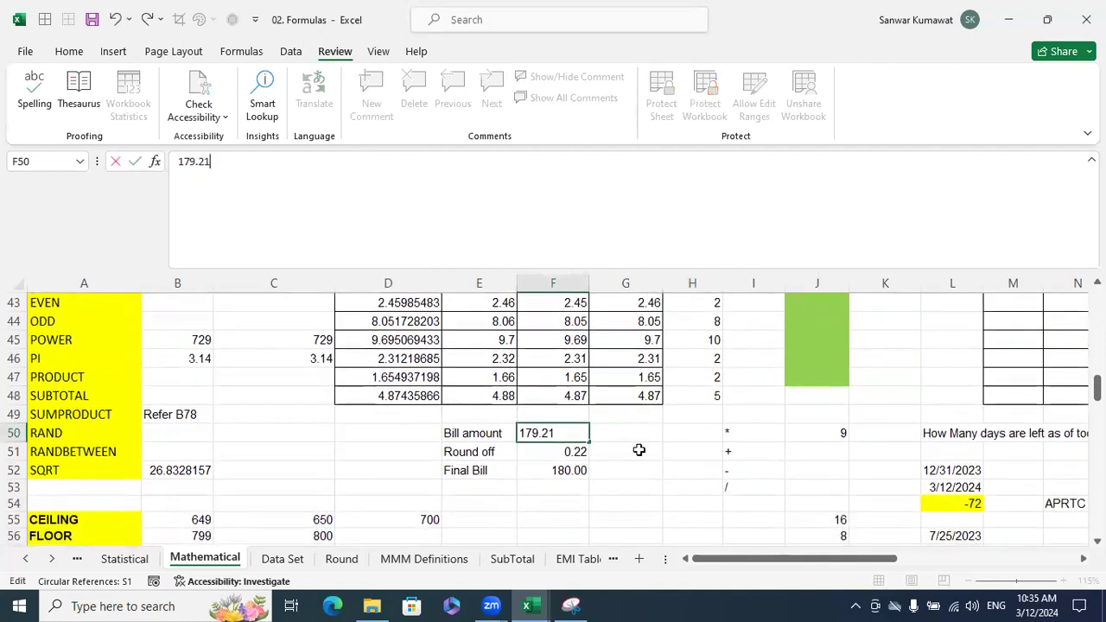
key(Return)
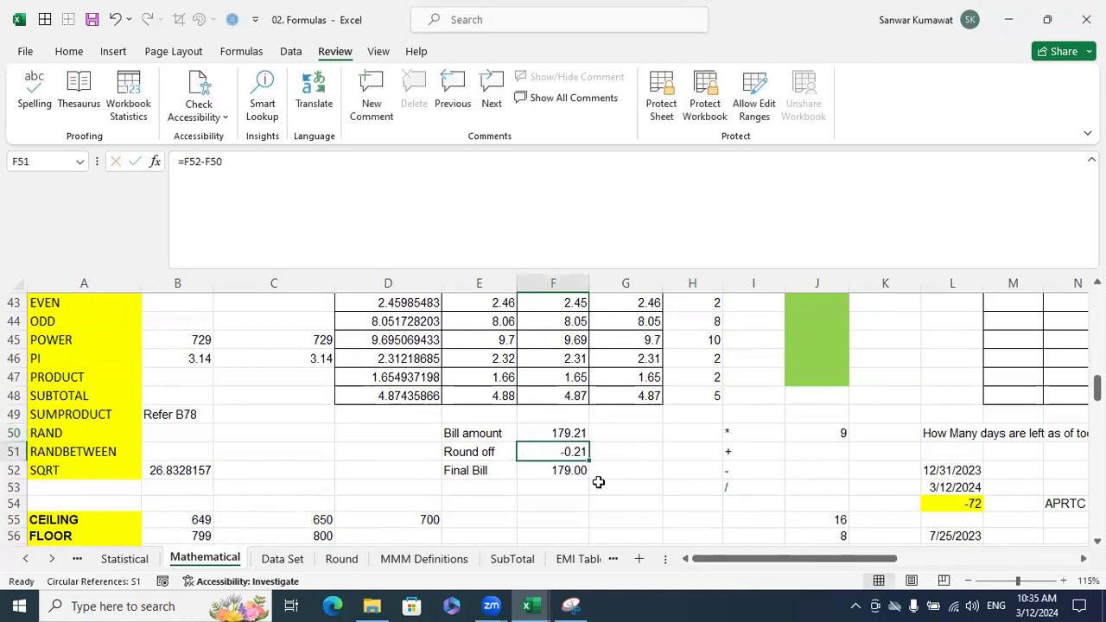
click(656, 488)
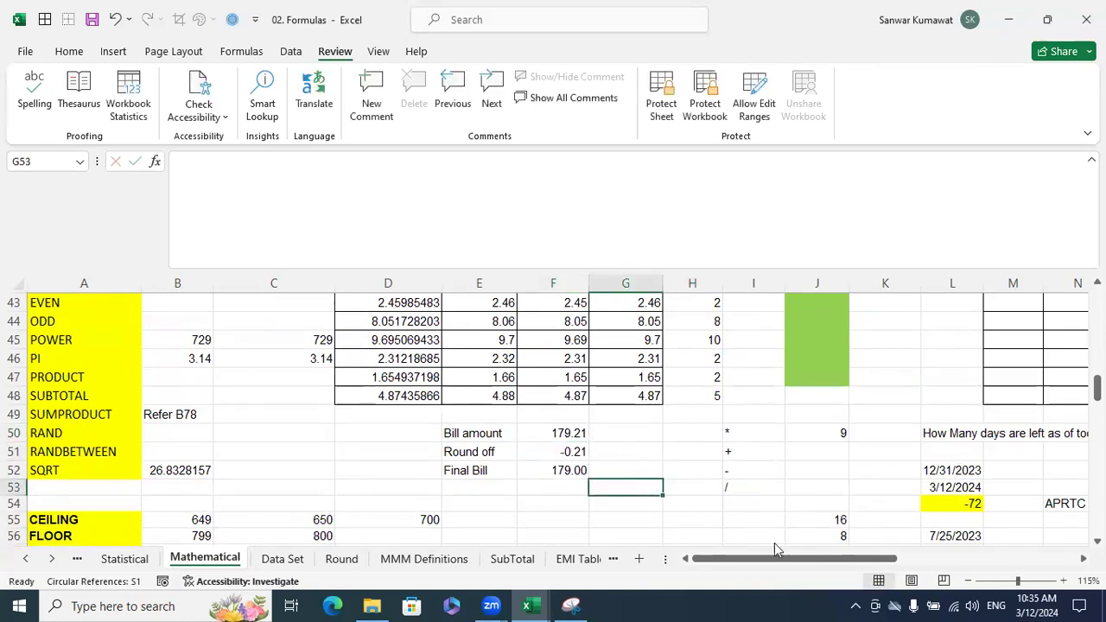
Step: Clear the existing results under the CEILING, FLOOR and MROUND headings in E64:G70
scroll(497, 482, down, 1)
scroll(496, 482, down, 1)
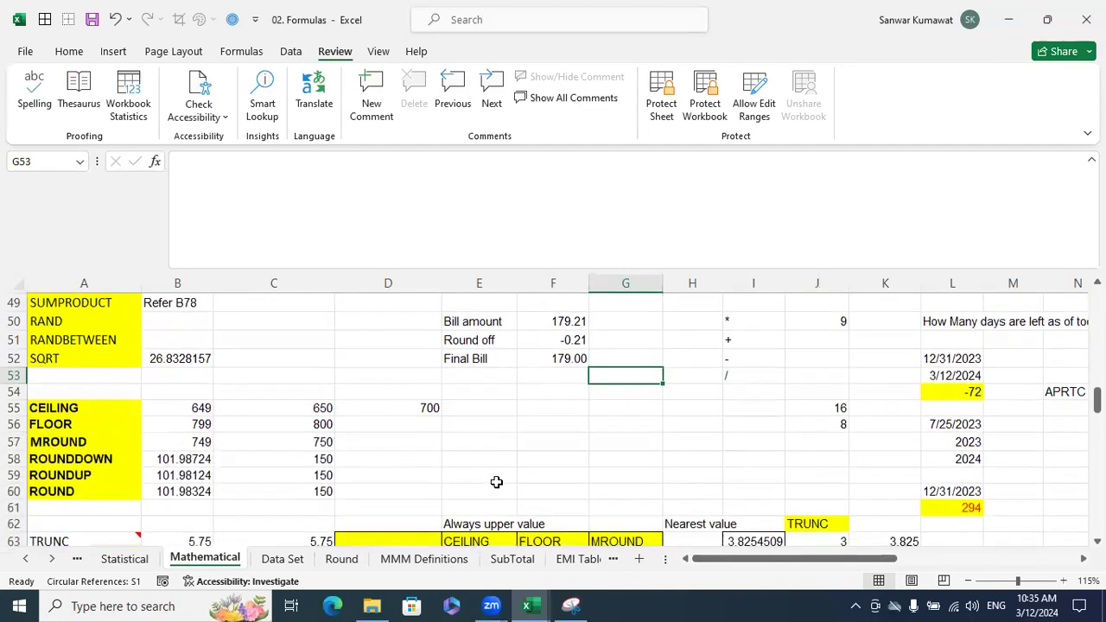
scroll(496, 482, down, 1)
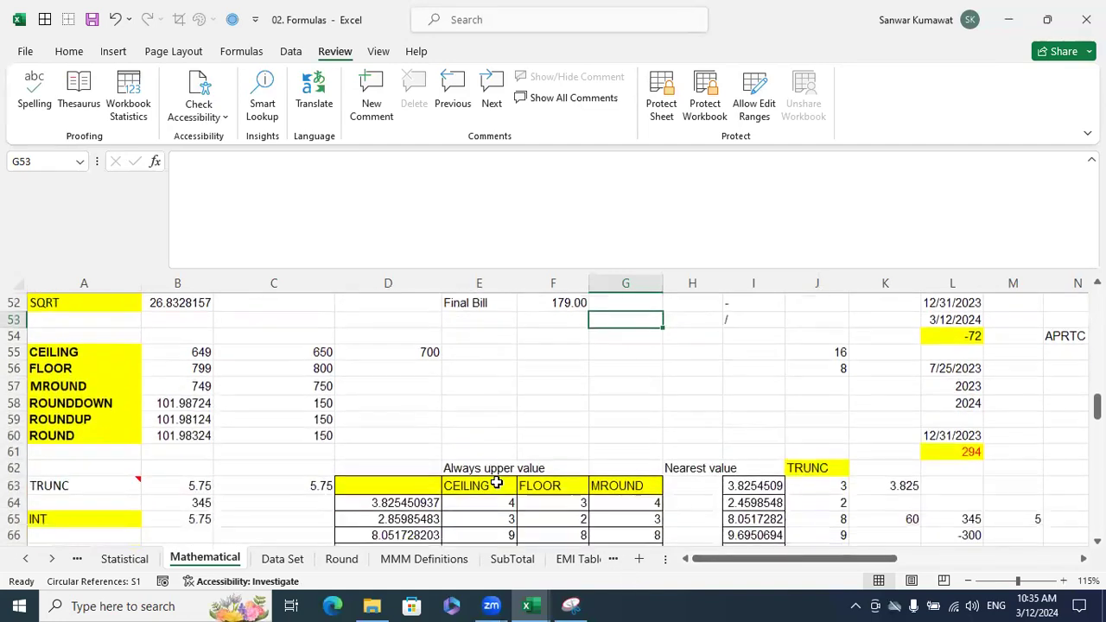
click(100, 349)
click(77, 373)
click(273, 386)
drag(69, 351, 74, 386)
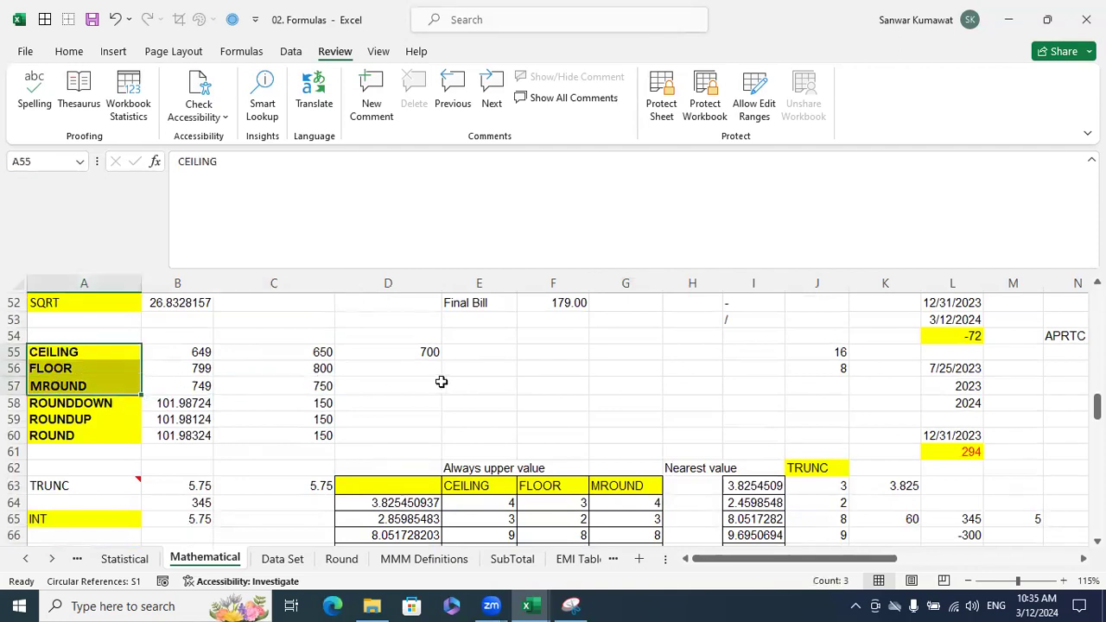
scroll(441, 382, down, 3)
drag(639, 452, 497, 352)
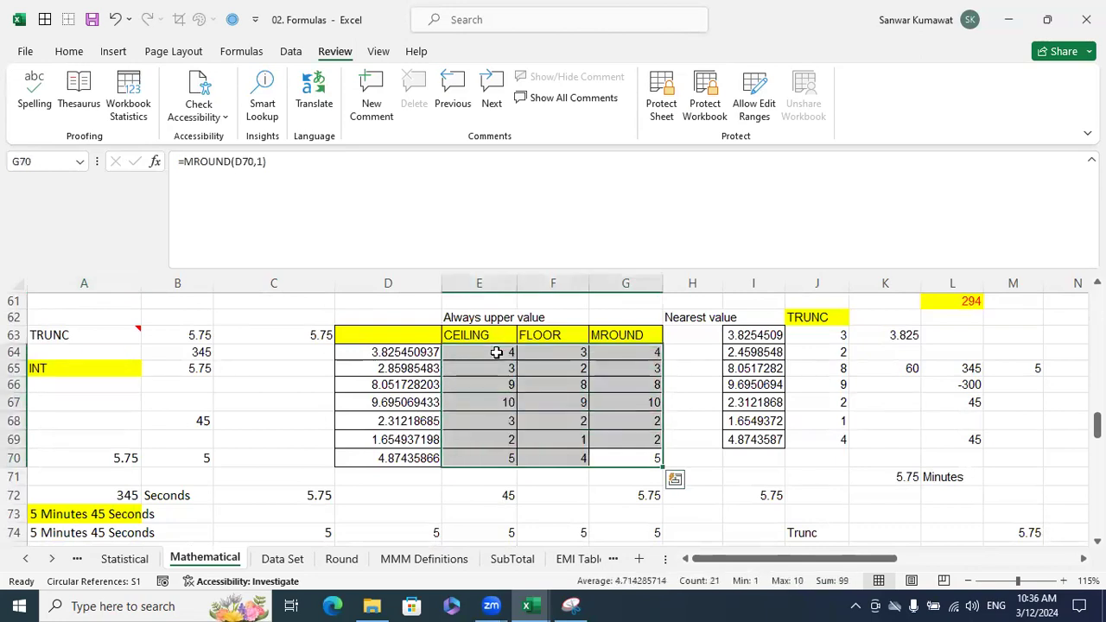
key(Delete)
click(496, 353)
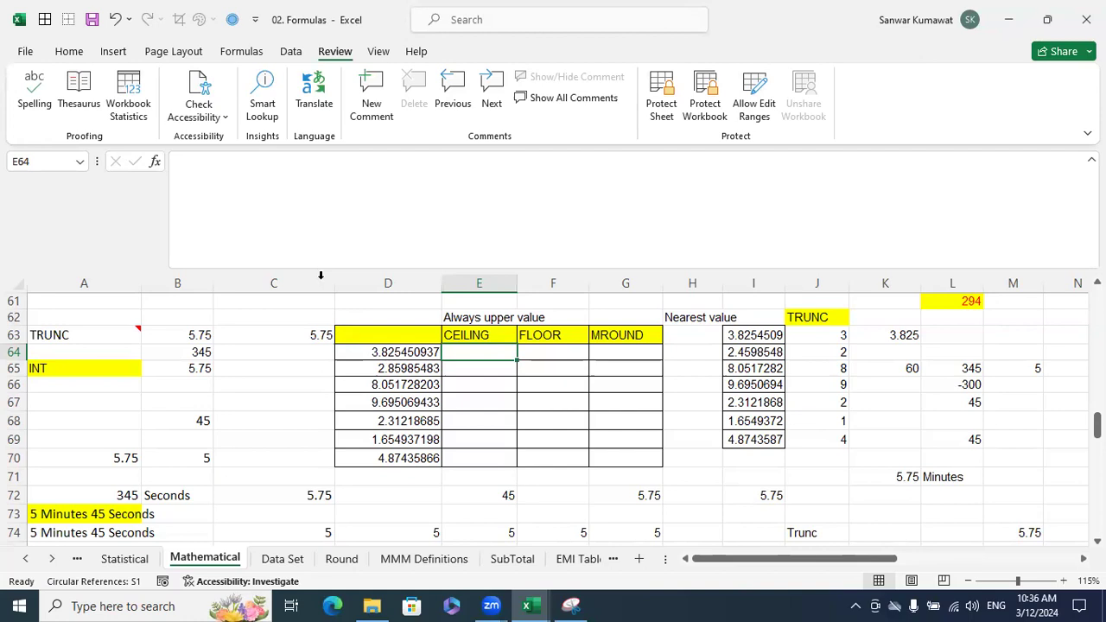
Step: Examine Excel's built-in math and trigonometry functions for the CEILING, FLOOR, MROUND and ROUND variants
click(313, 399)
key(alt+m)
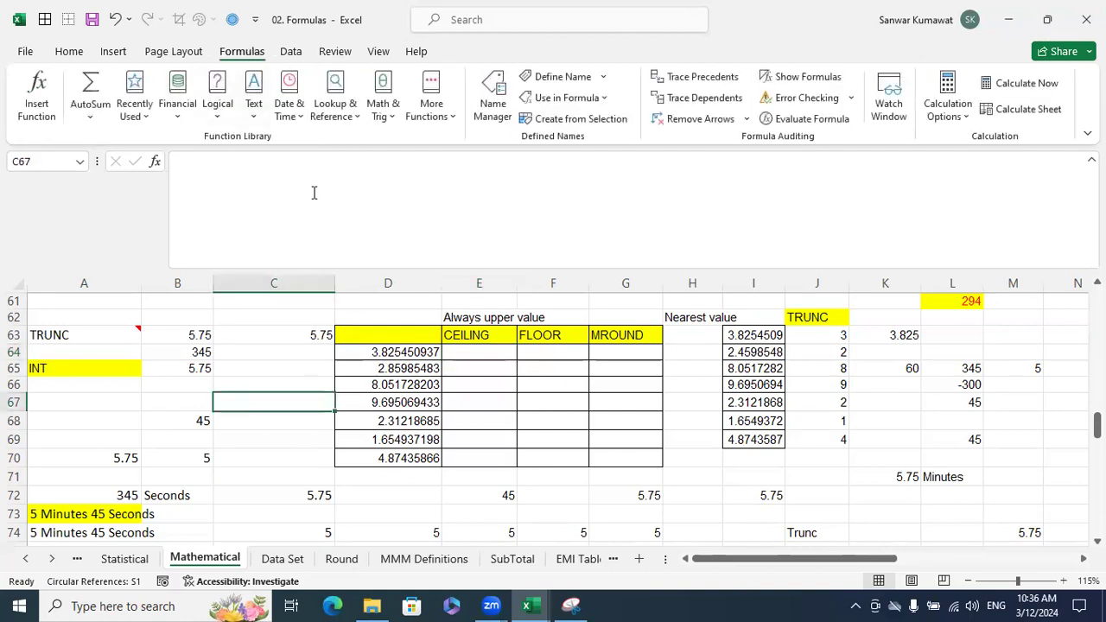
click(567, 180)
click(383, 106)
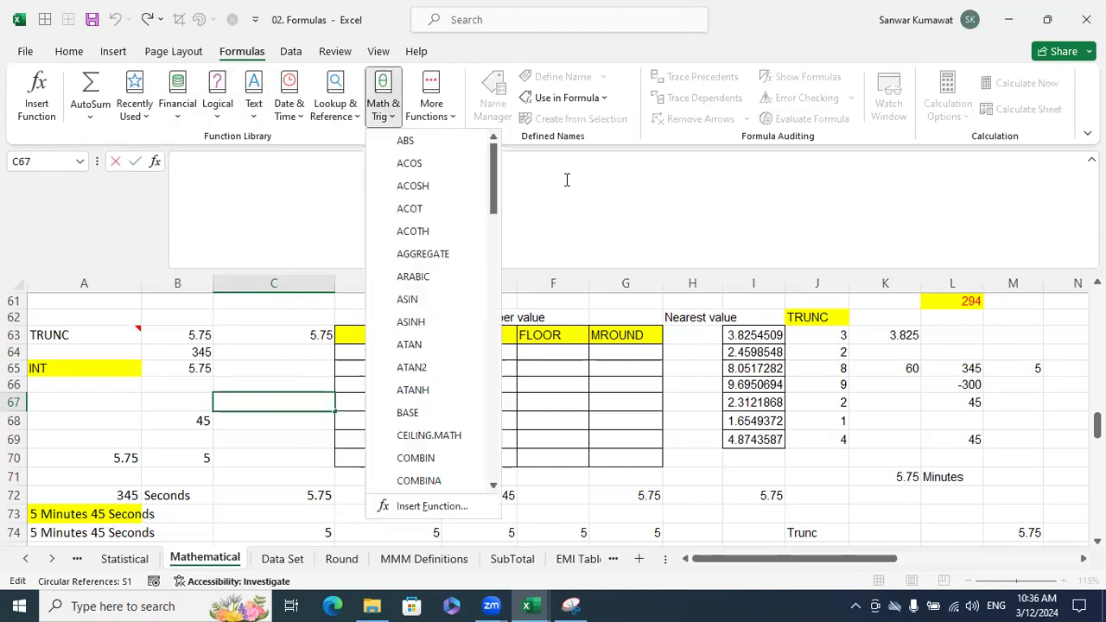
drag(491, 171, 498, 203)
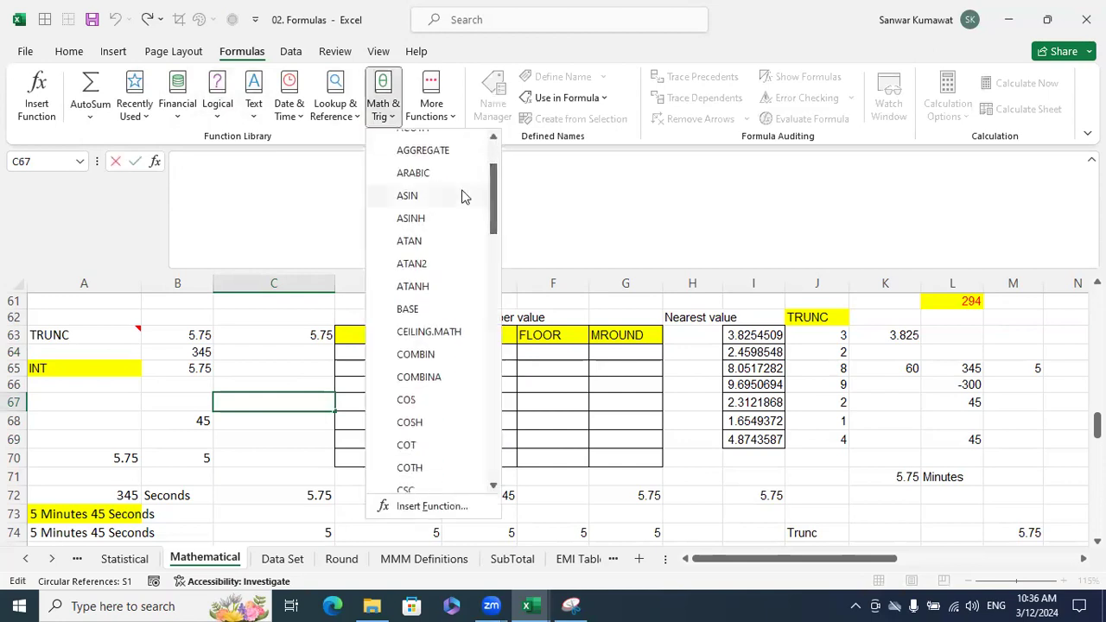
scroll(420, 389, down, 8)
scroll(420, 389, down, 10)
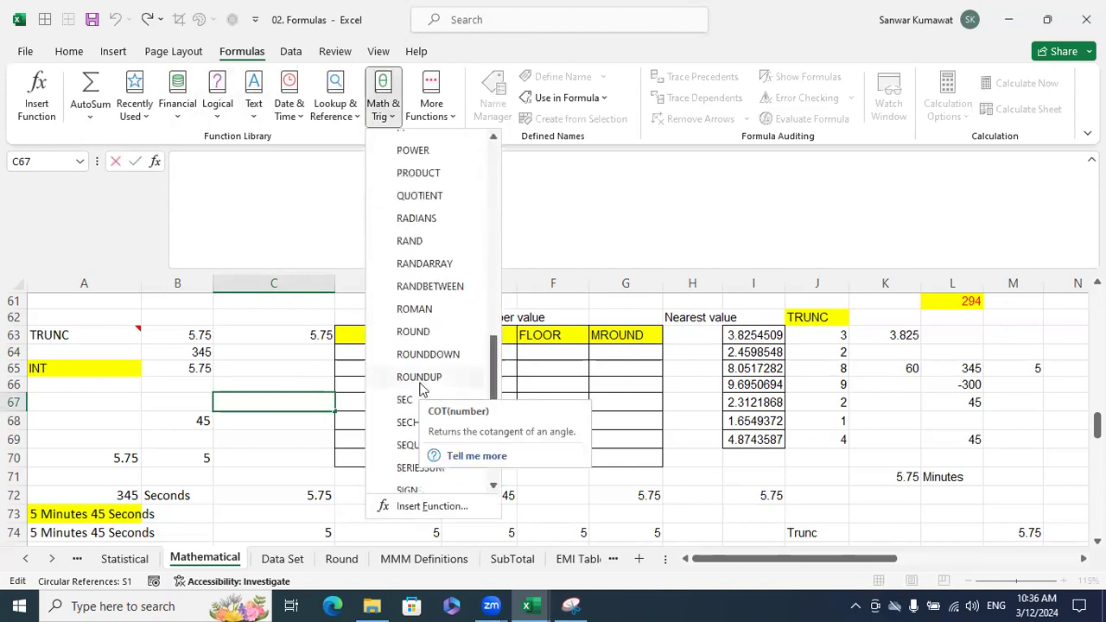
scroll(424, 384, up, 18)
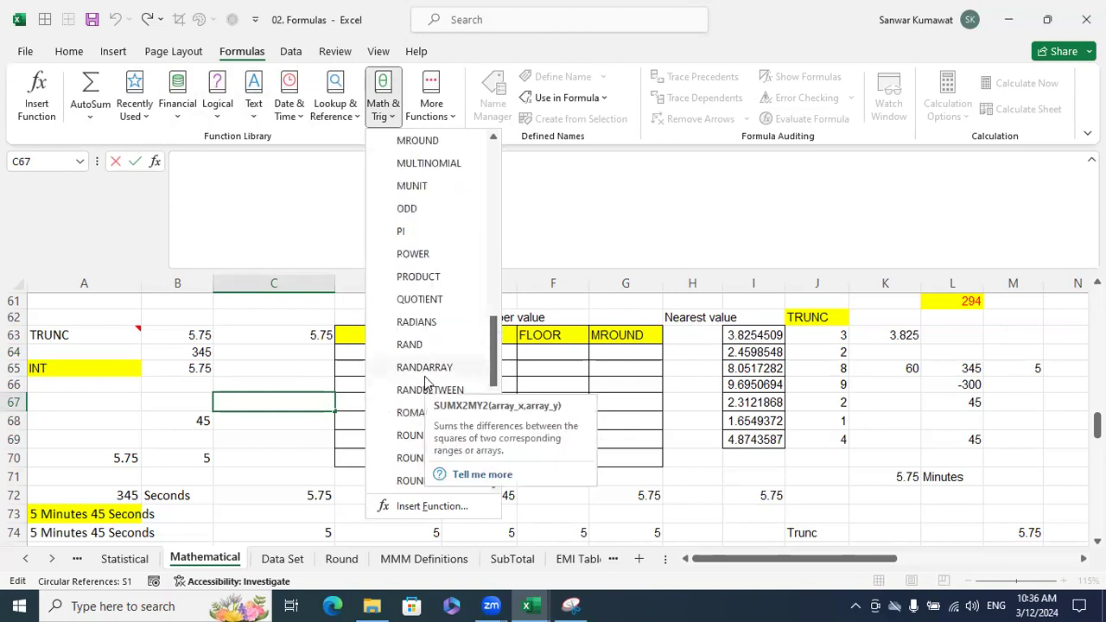
scroll(459, 321, down, 3)
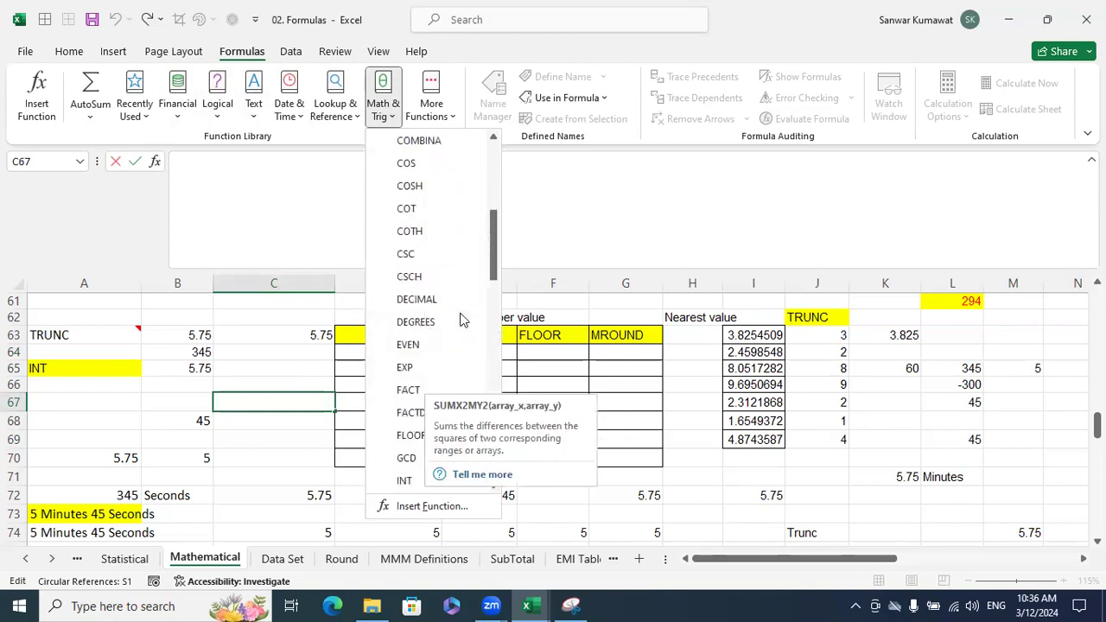
scroll(458, 319, down, 6)
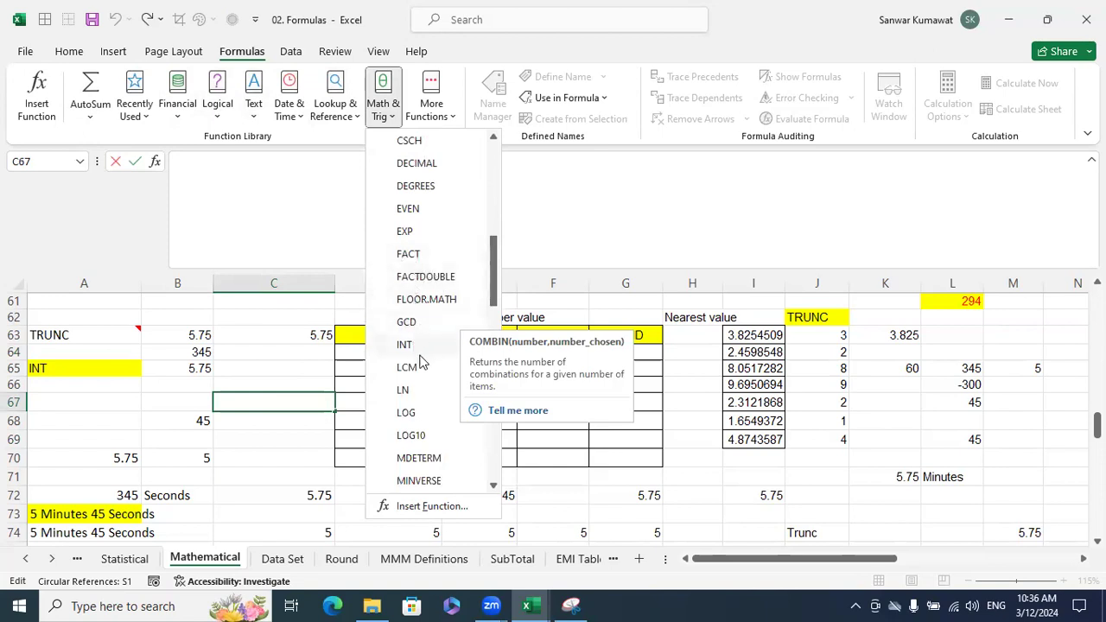
scroll(436, 398, down, 9)
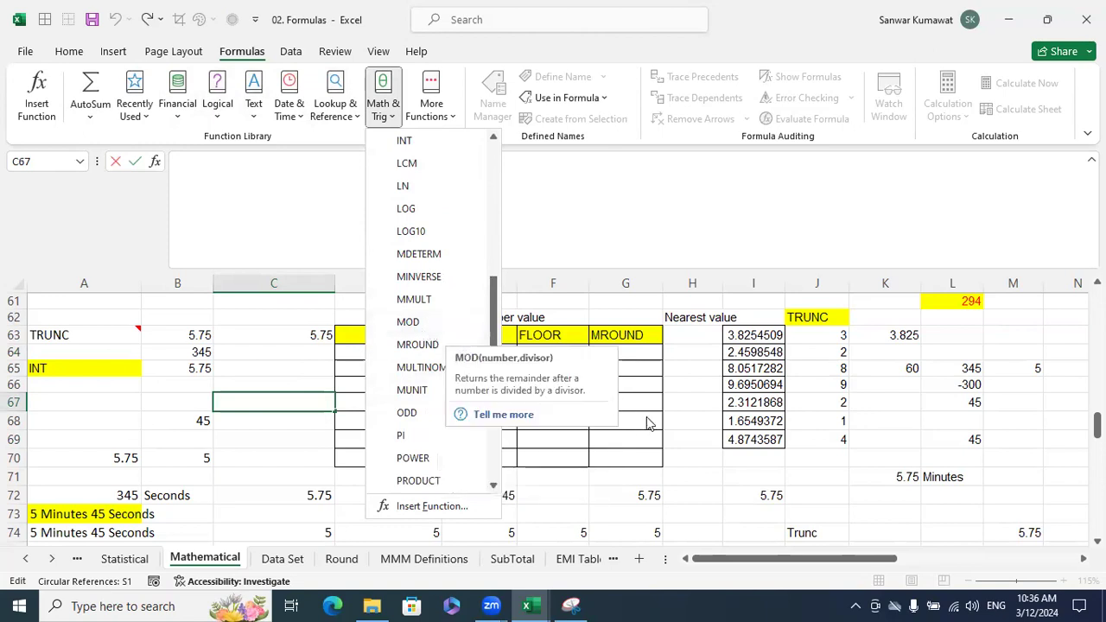
click(650, 423)
Step: Enter =CEILING(D64,2) in E64 to round the first number up to a multiple of 2
click(487, 353)
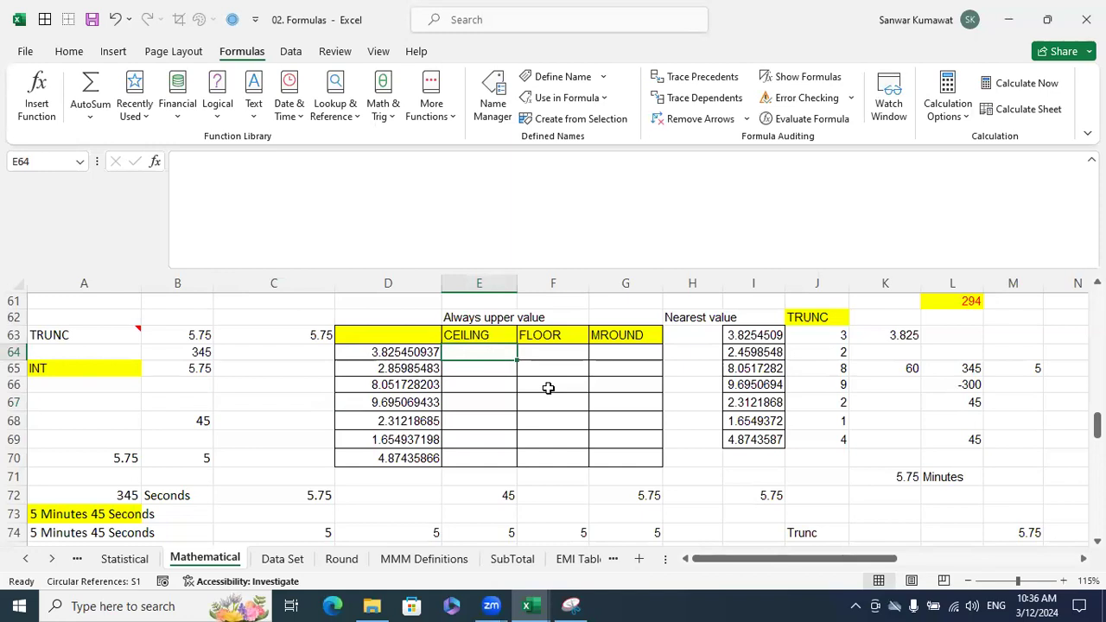
click(489, 338)
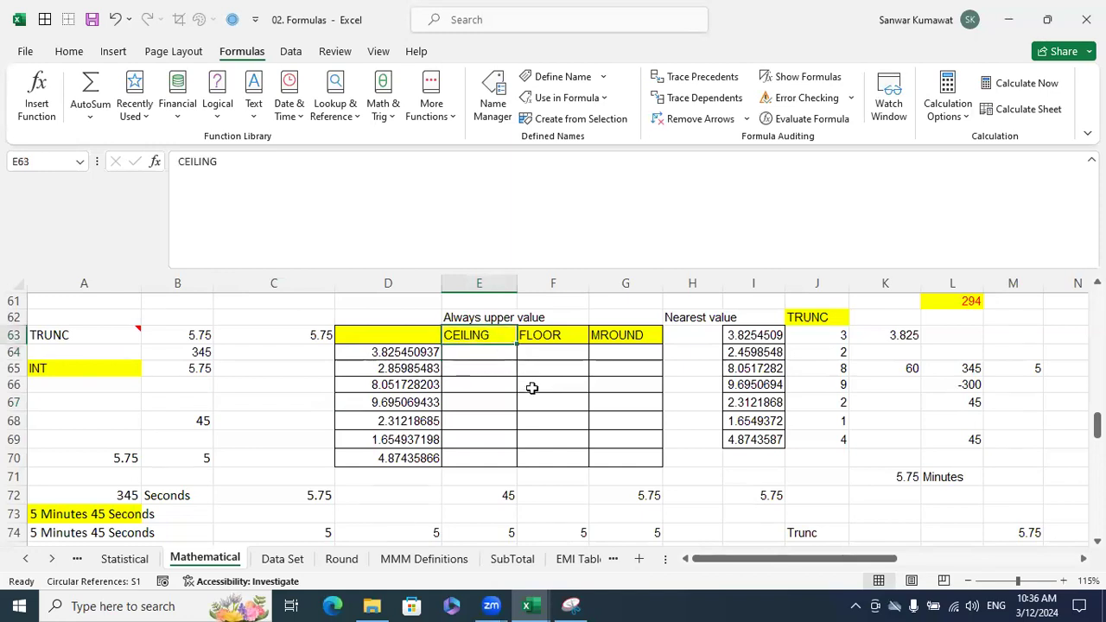
click(489, 353)
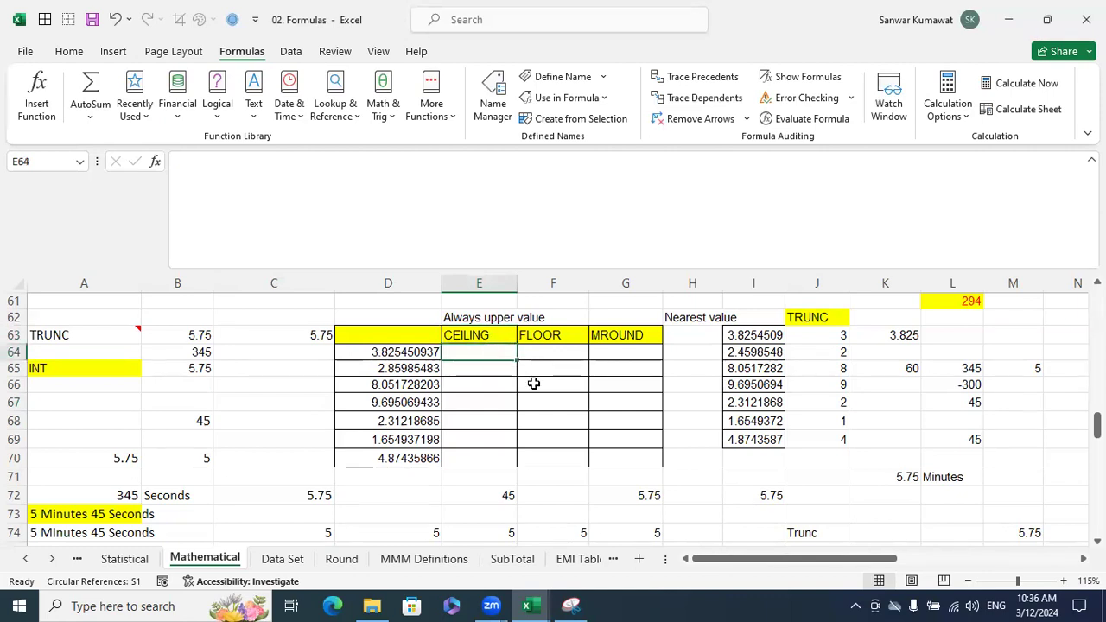
click(416, 354)
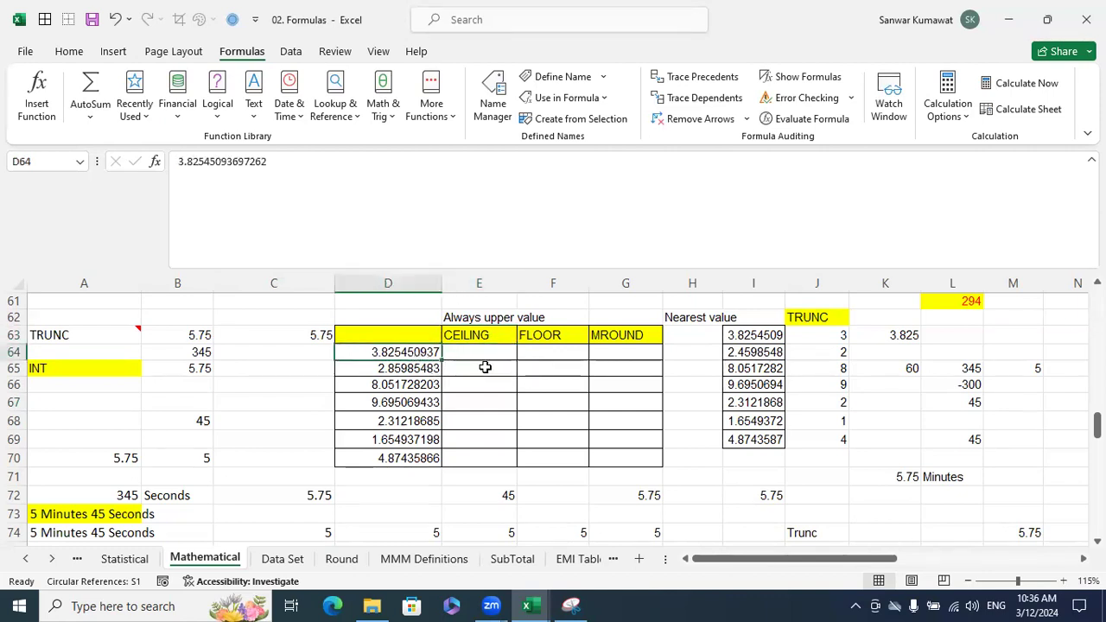
click(486, 352)
text(=)
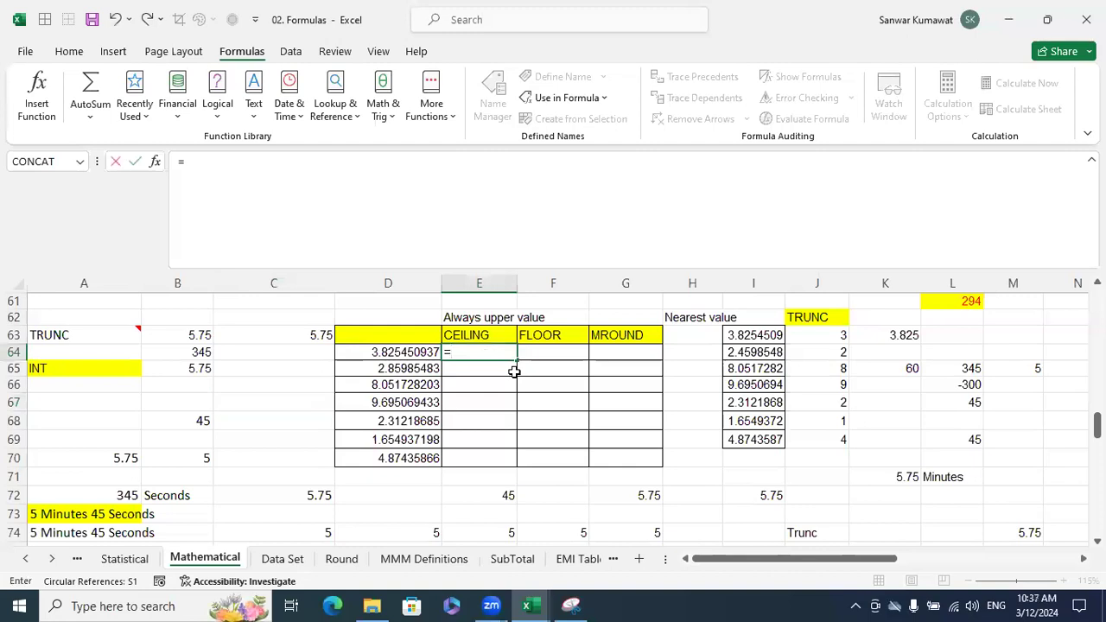
text(ceil)
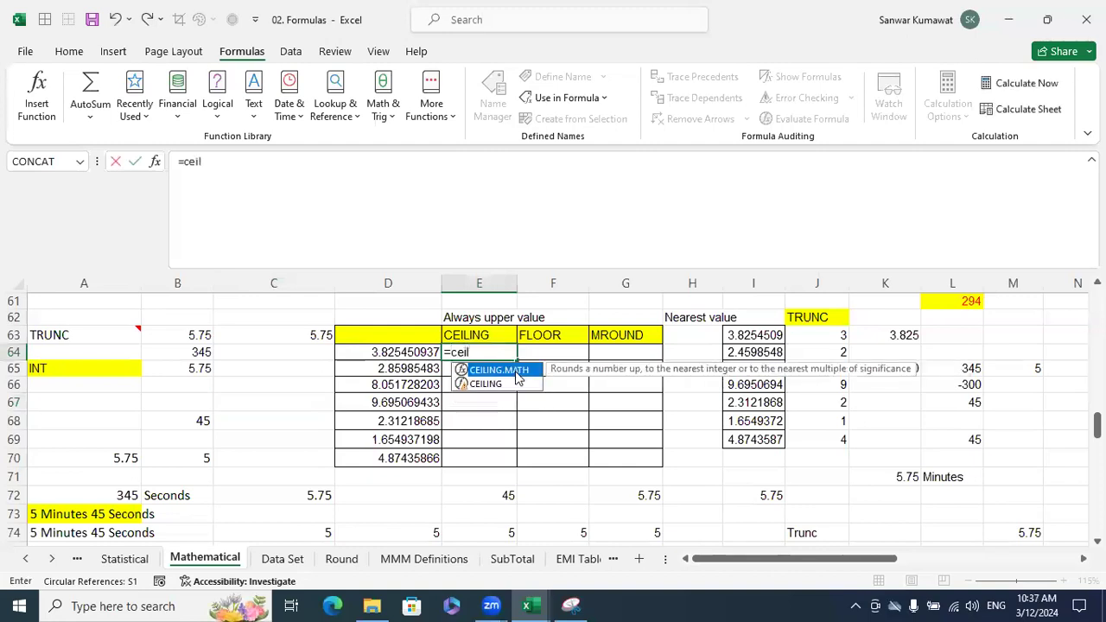
key(Tab)
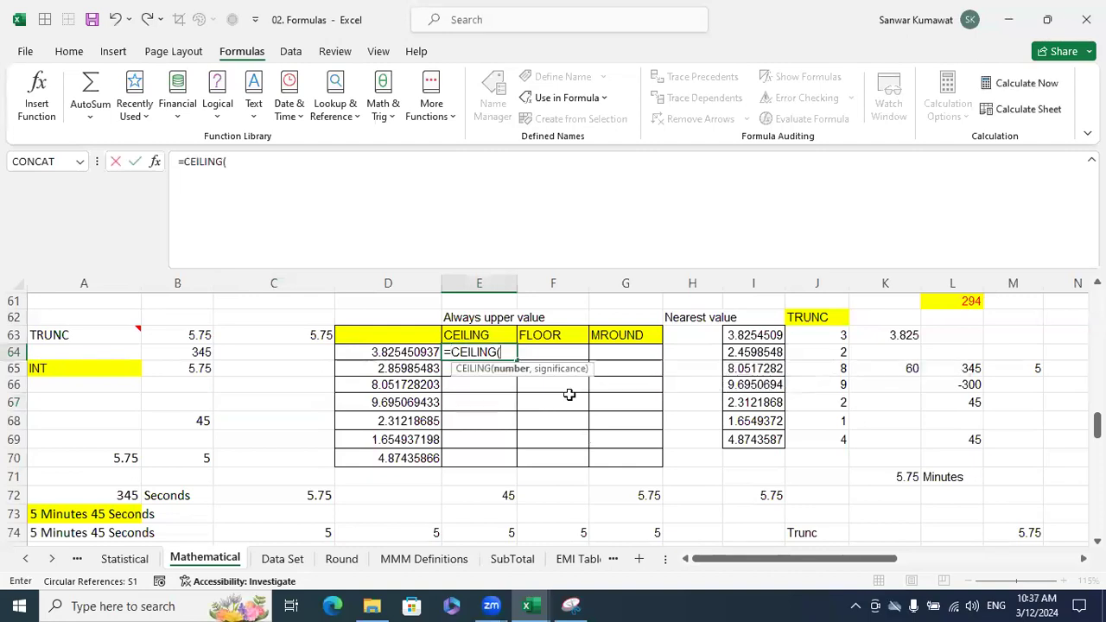
click(426, 350)
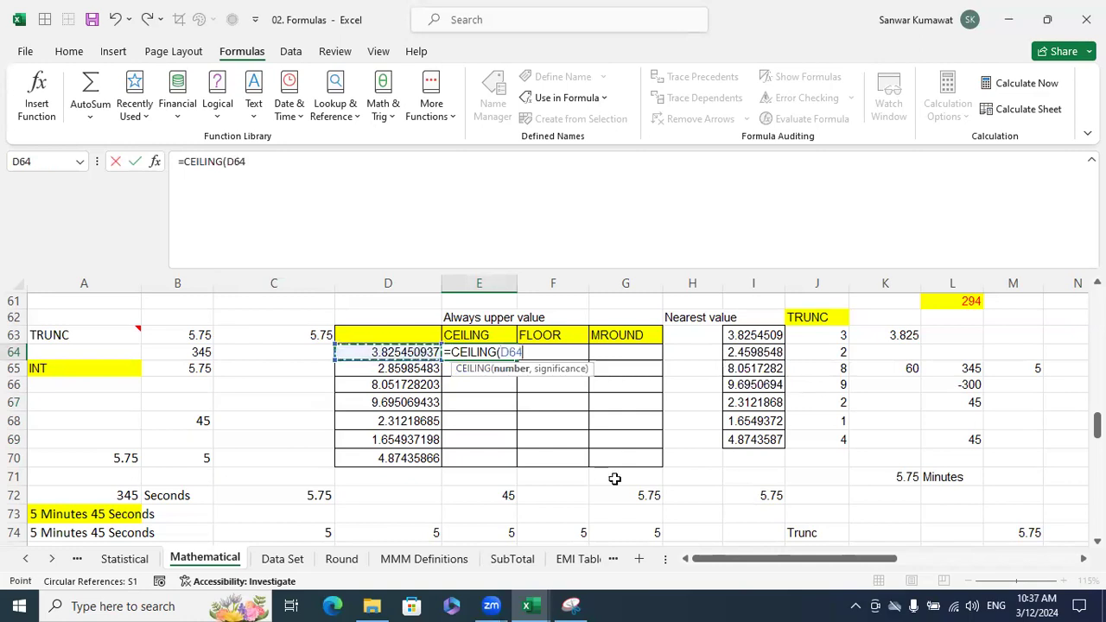
text(,)
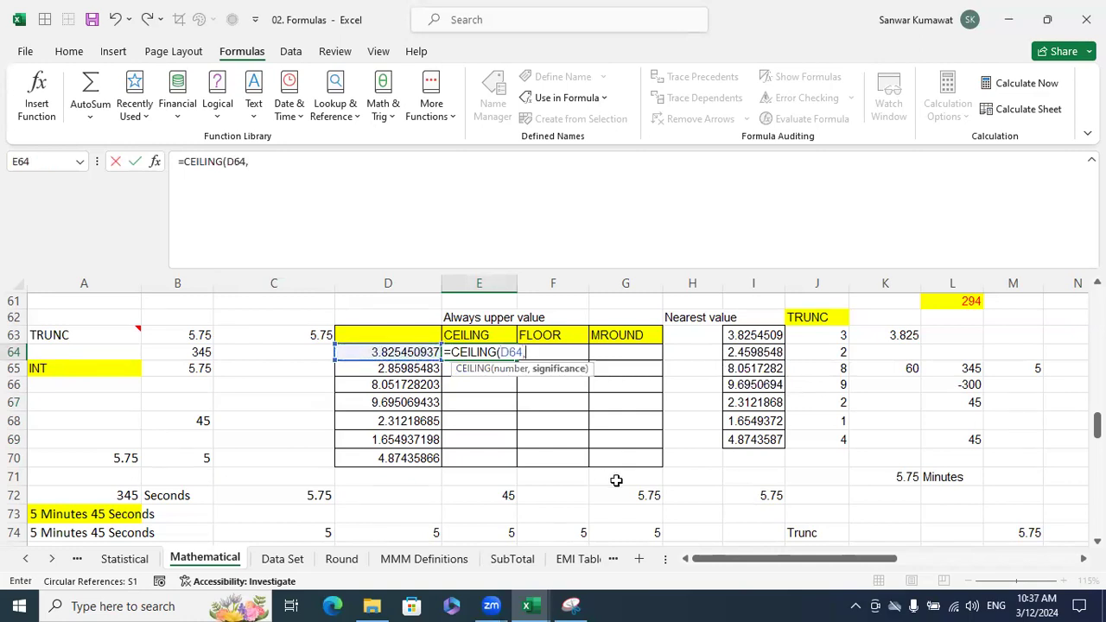
text(2))
key(Return)
Step: Copy the CEILING formula with significance 2 from E64 down through E65 to E70
key(Up)
key(shift+Down)
key(shift+Down)
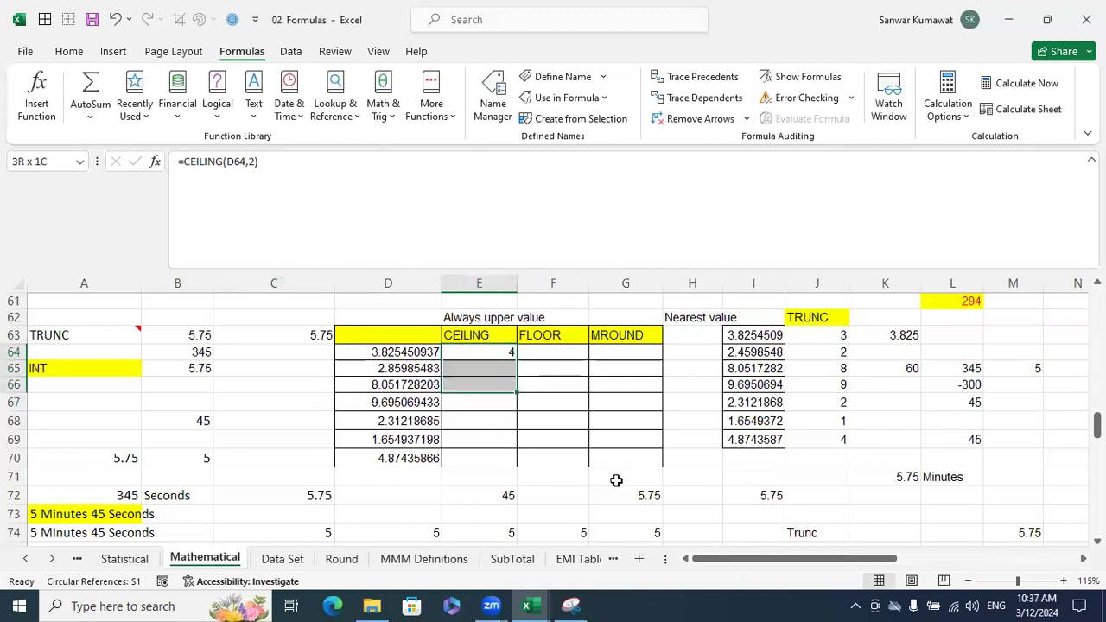
key(shift+Up)
key(shift+Up)
key(Down)
key(ctrl+d)
key(Down)
key(Up)
key(Down)
key(ctrl+d)
key(Down)
key(ctrl+d)
key(Down)
key(ctrl+d)
key(Down)
key(ctrl+d)
key(Down)
key(ctrl+d)
key(Up)
key(Up)
key(Up)
key(Up)
key(Up)
key(Up)
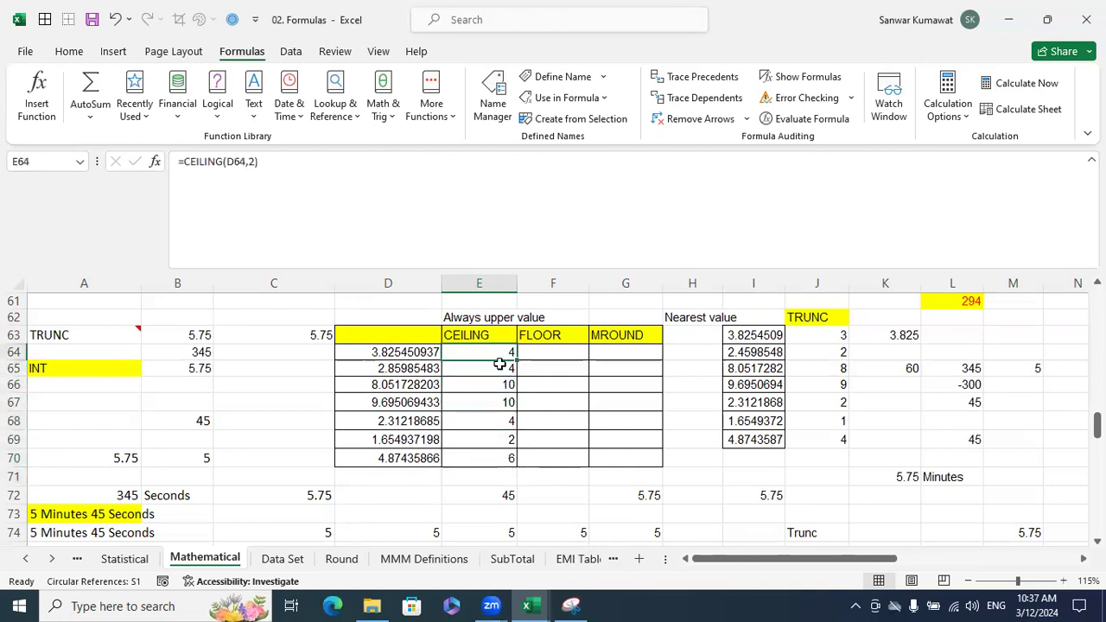
Step: Change the significance in E64 to 1, giving =CEILING(D64,1), and clear the copied formulas in E65:E70
click(265, 179)
text(1)
key(ctrl+Return)
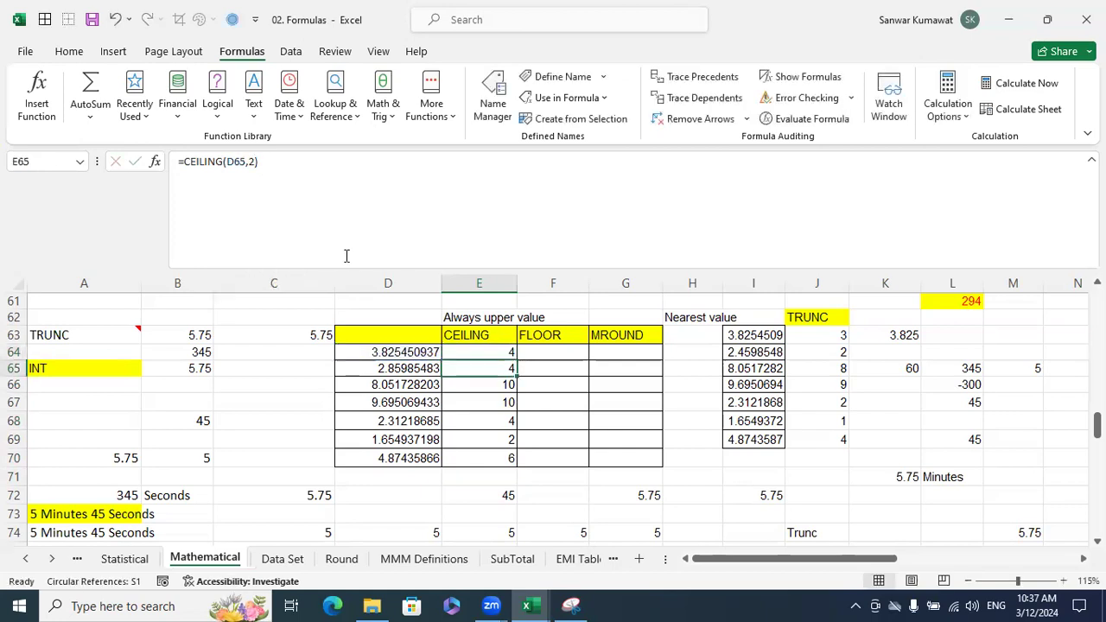
key(Down)
key(ctrl+shift+Down)
key(Delete)
Step: Copy the CEILING formula with significance 1 from E64 down through E70 and check the first results
key(Up)
key(shift+Down)
key(shift+Down)
key(shift+Down)
key(shift+Down)
key(shift+Down)
key(shift+Down)
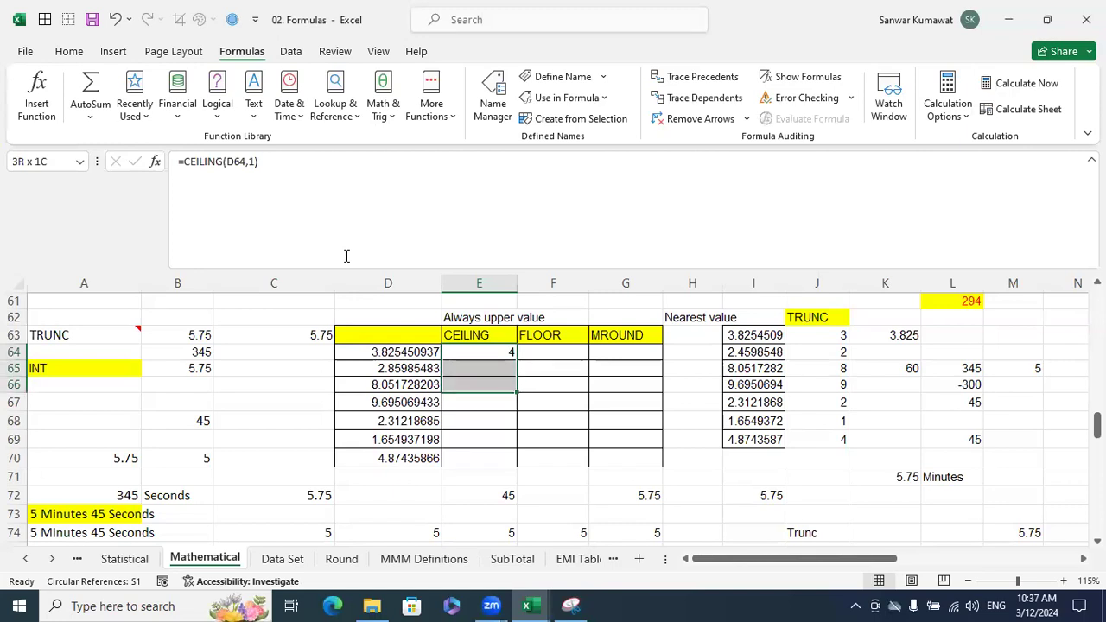
key(ctrl+d)
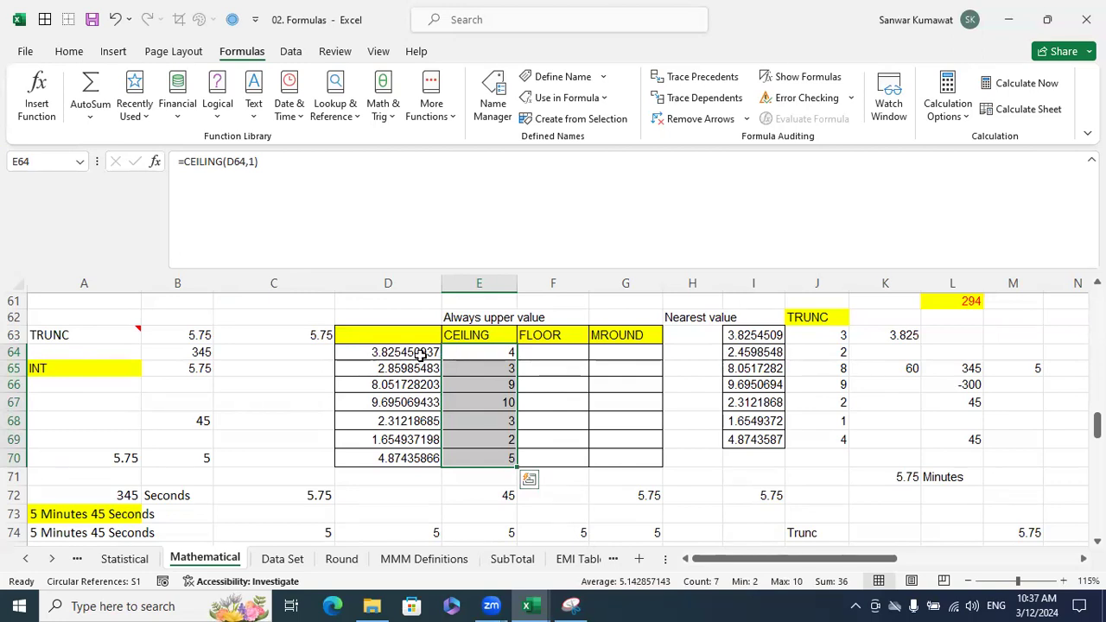
click(479, 354)
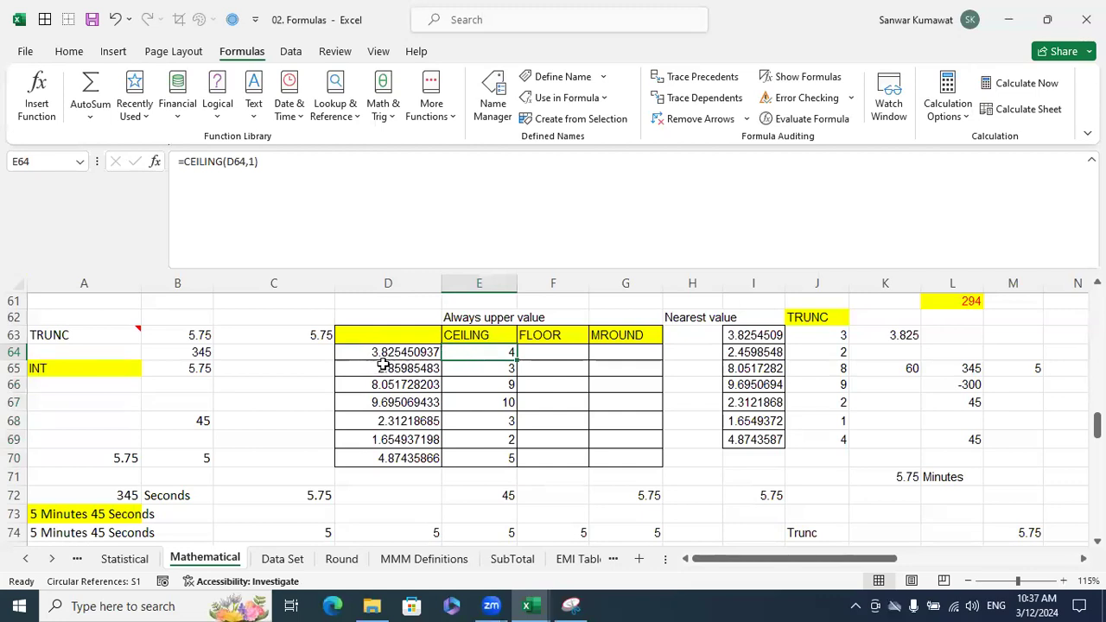
click(498, 371)
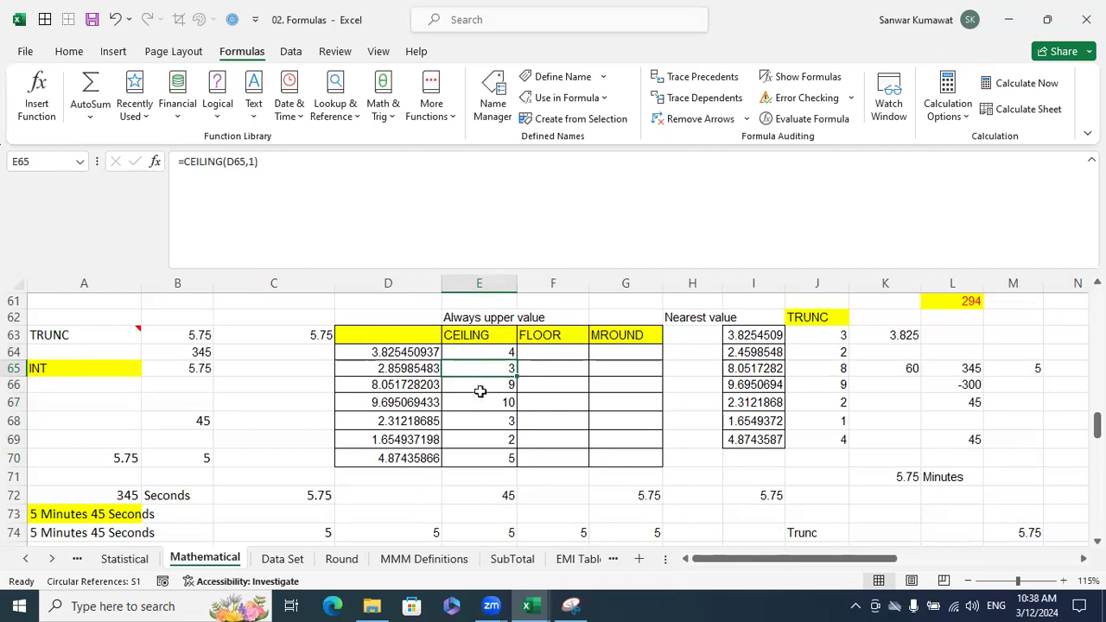
Step: Enter =FLOOR(D64,1) in F64 to round the first number down to a multiple of 1
click(525, 350)
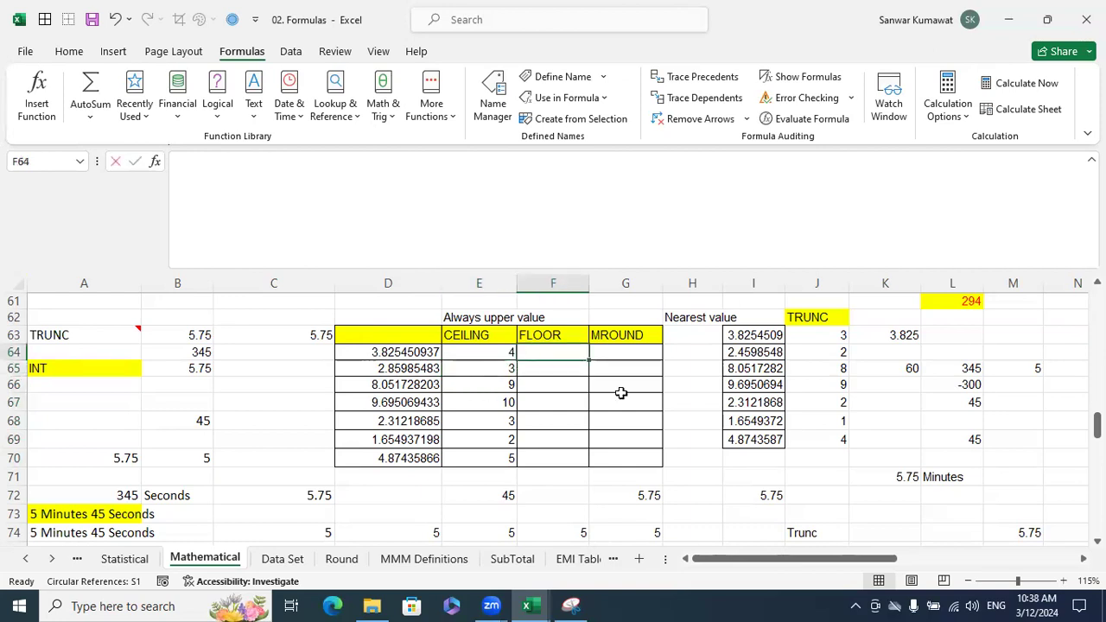
text(=floor)
key(Tab)
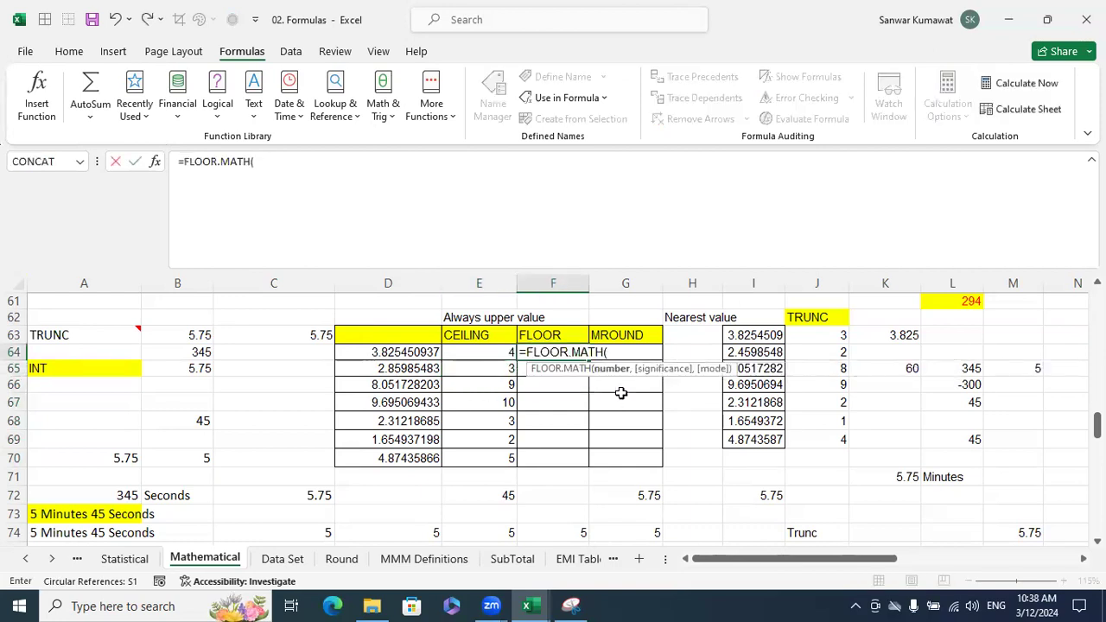
key(Left)
key(Left)
key(BackSpace)
key(BackSpace)
key(BackSpace)
key(BackSpace)
key(BackSpace)
key(BackSpace)
key(BackSpace)
key(BackSpace)
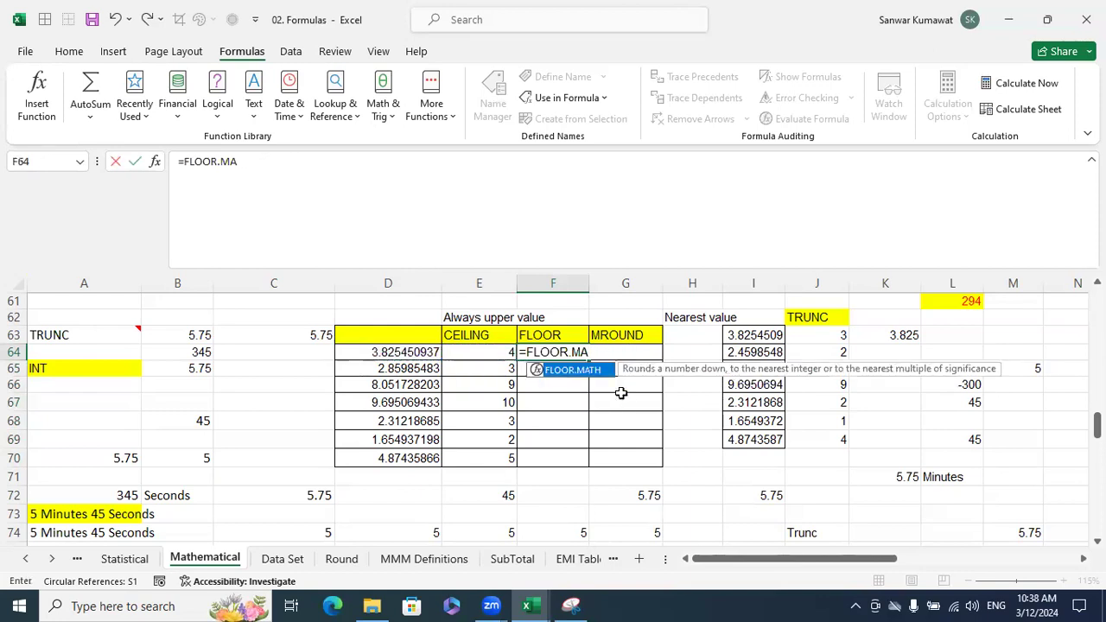
key(BackSpace)
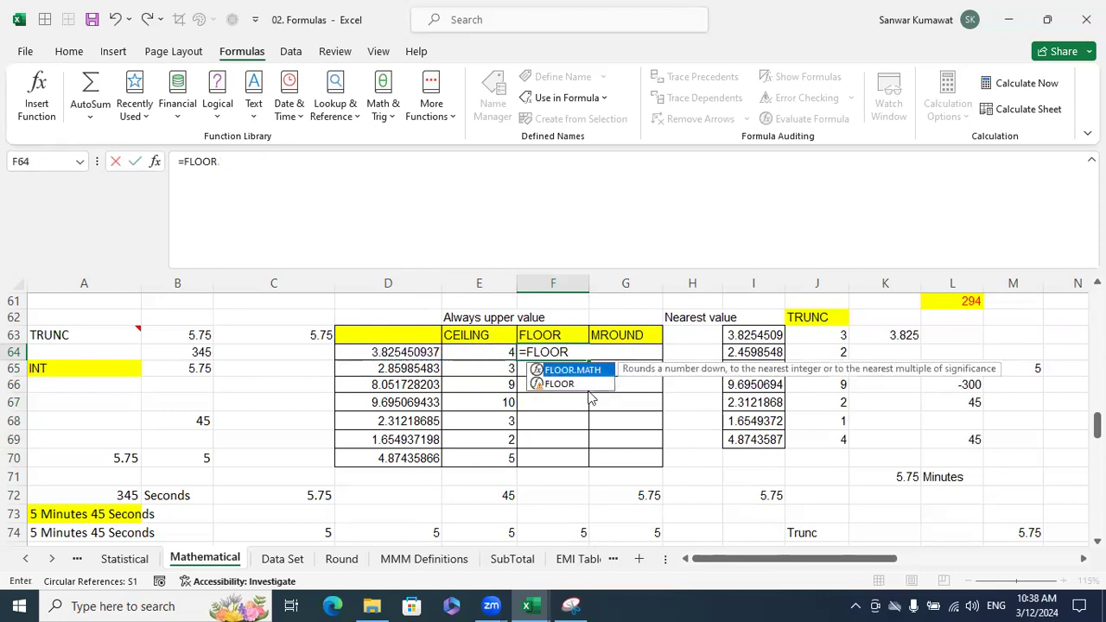
double_click(585, 384)
click(432, 353)
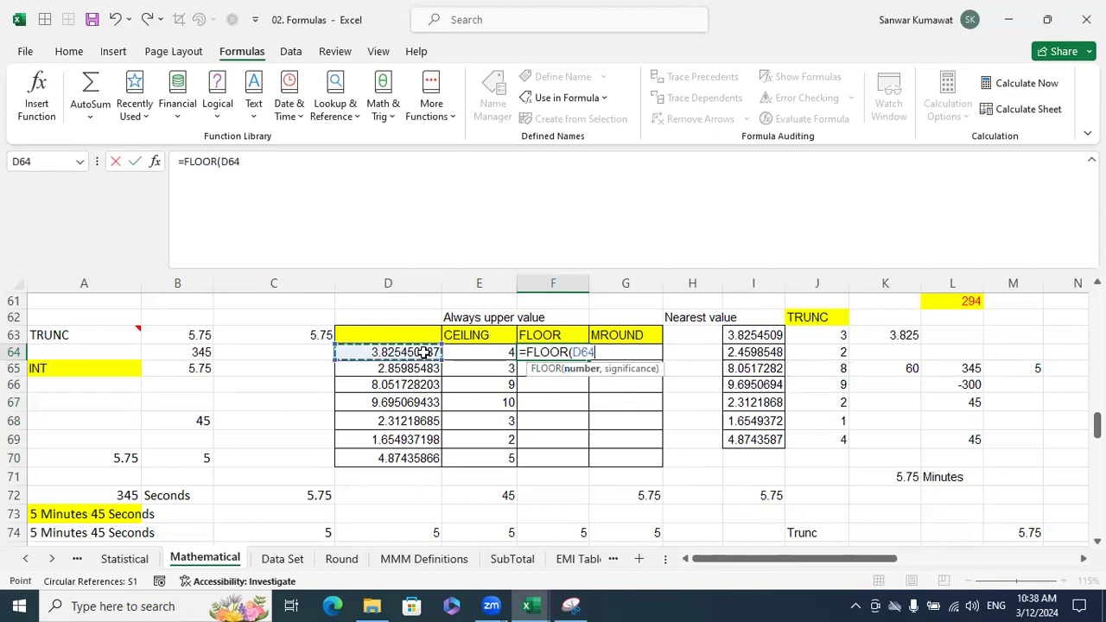
text(,)
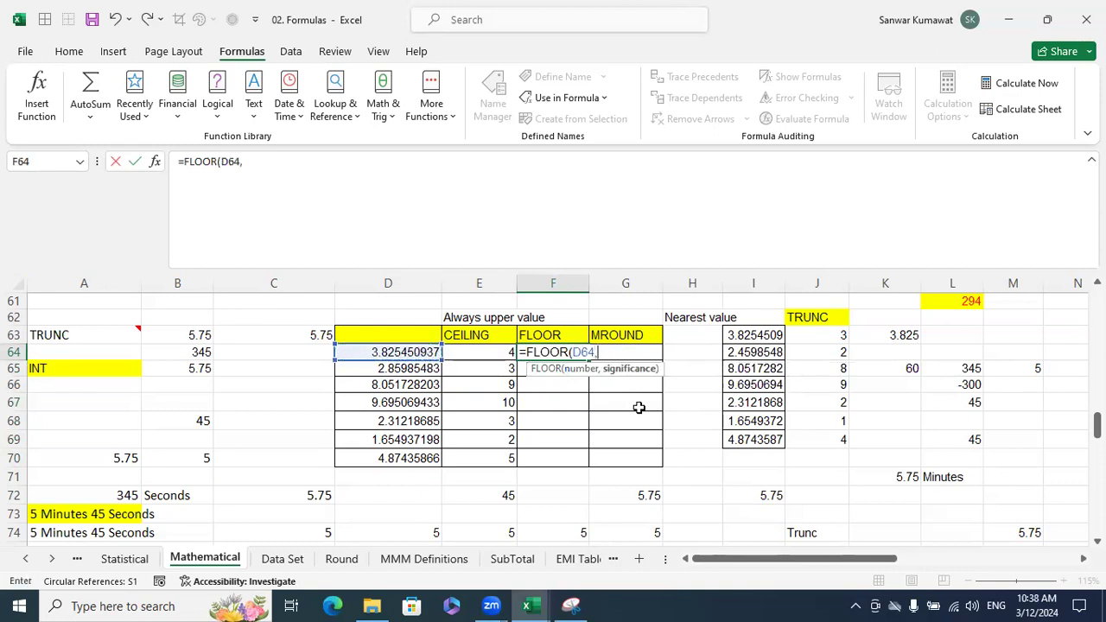
text(1))
key(Return)
key(Up)
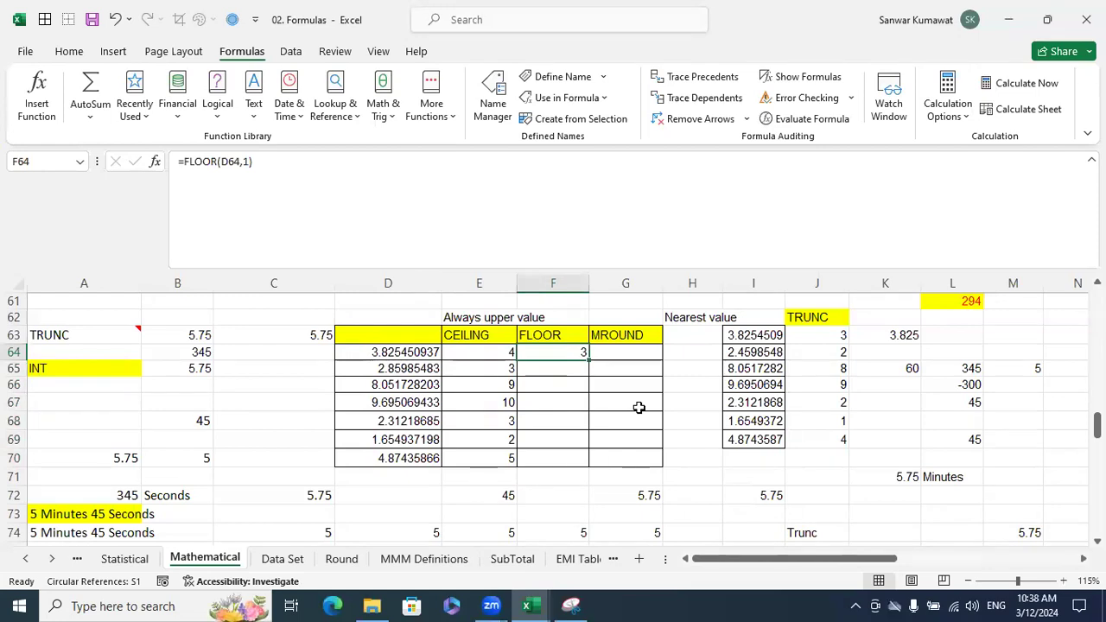
Step: Copy the FLOOR formula from F64 down through F65 to F70
key(shift+Down)
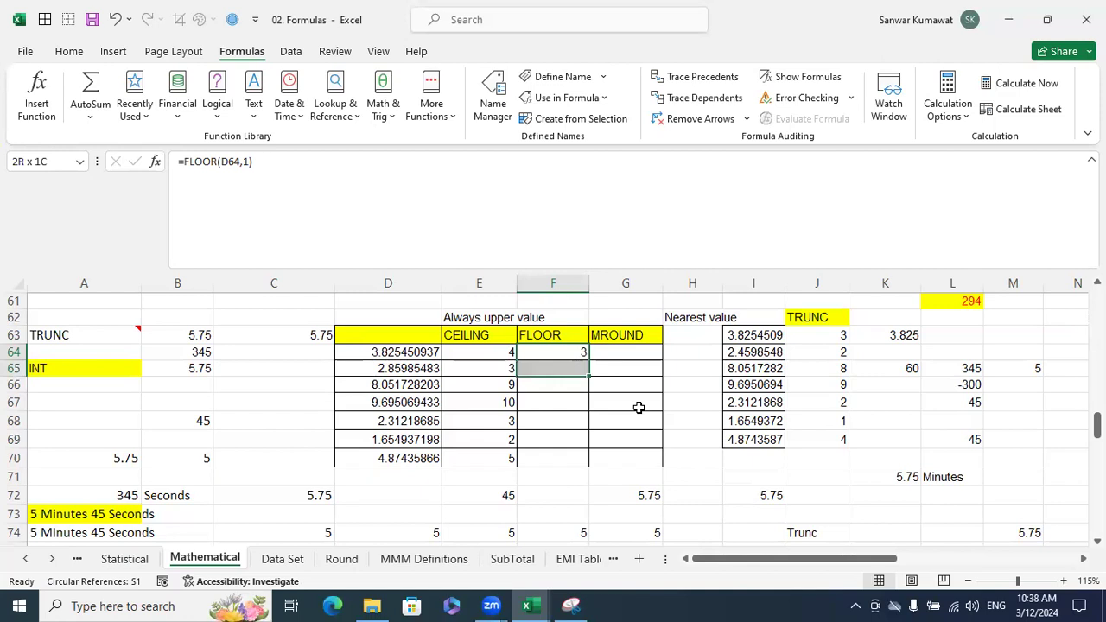
key(ctrl+d)
key(Down)
key(Down)
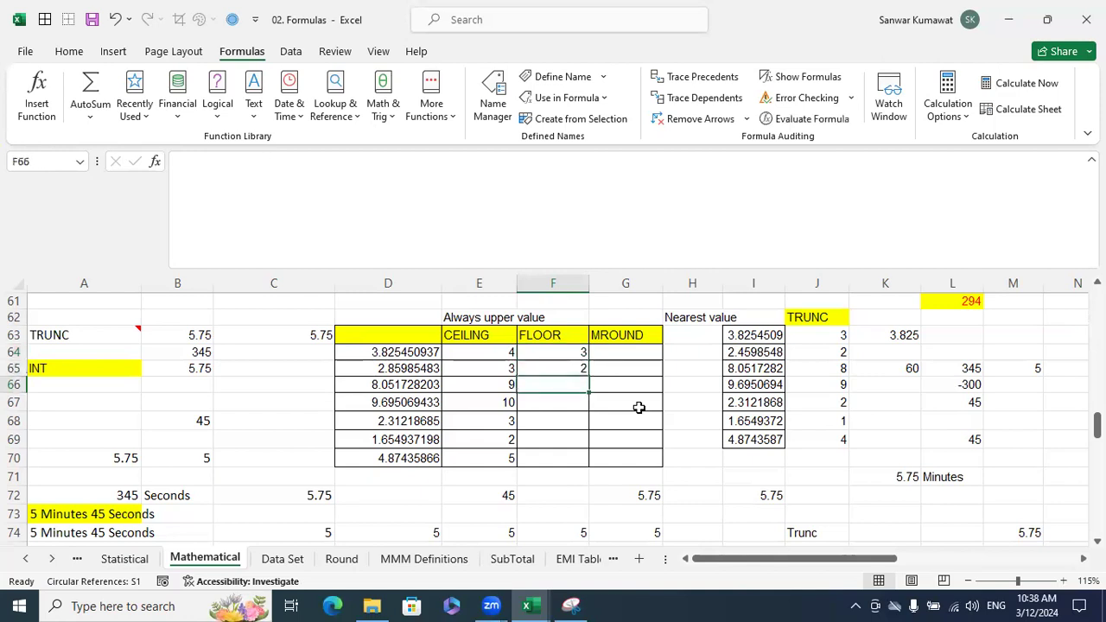
key(ctrl+d)
key(Down)
key(ctrl+d)
key(Down)
key(ctrl+d)
key(Down)
key(ctrl+d)
key(Down)
key(ctrl+d)
key(Down)
Step: Compare the CEILING and FLOOR results for the first number in row 64
key(Up)
key(Up)
key(Up)
key(Up)
key(Up)
key(Up)
key(Left)
key(Up)
key(Right)
key(Left)
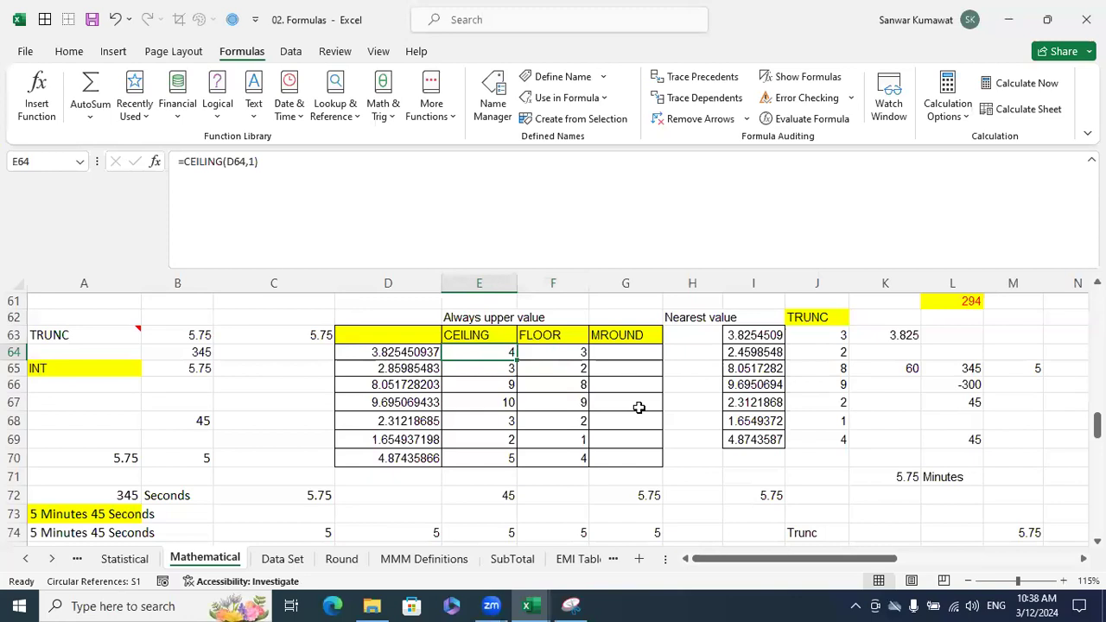
Step: Enter =MROUND(D64,1) in G64 to round the first number to the nearest multiple of 1
key(Right)
key(Right)
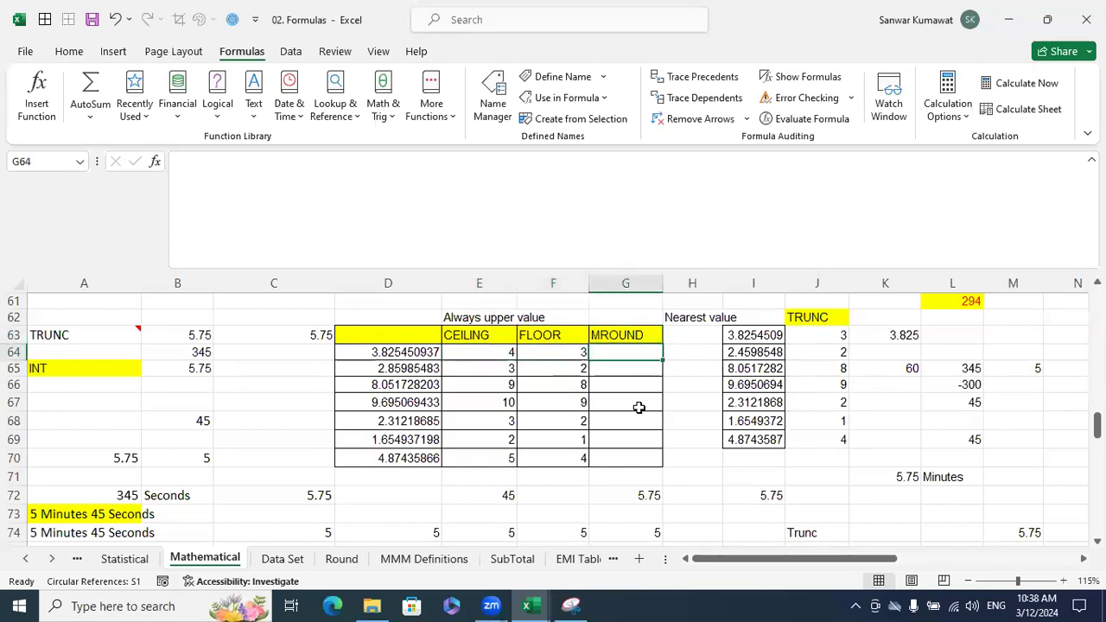
scroll(638, 407, up, 4)
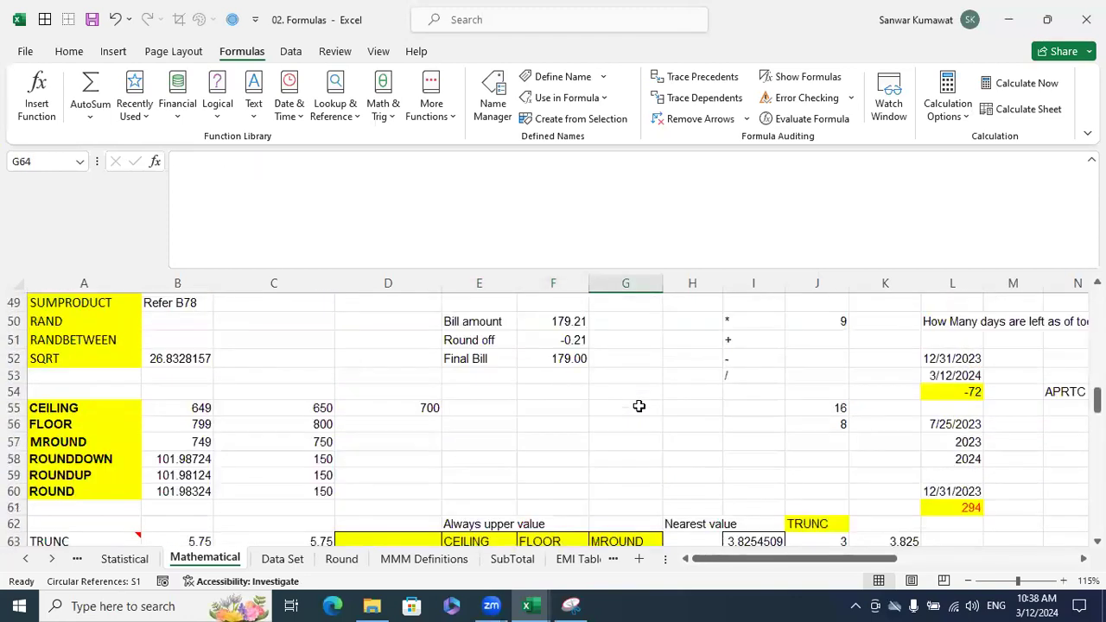
scroll(638, 406, up, 2)
scroll(644, 390, down, 6)
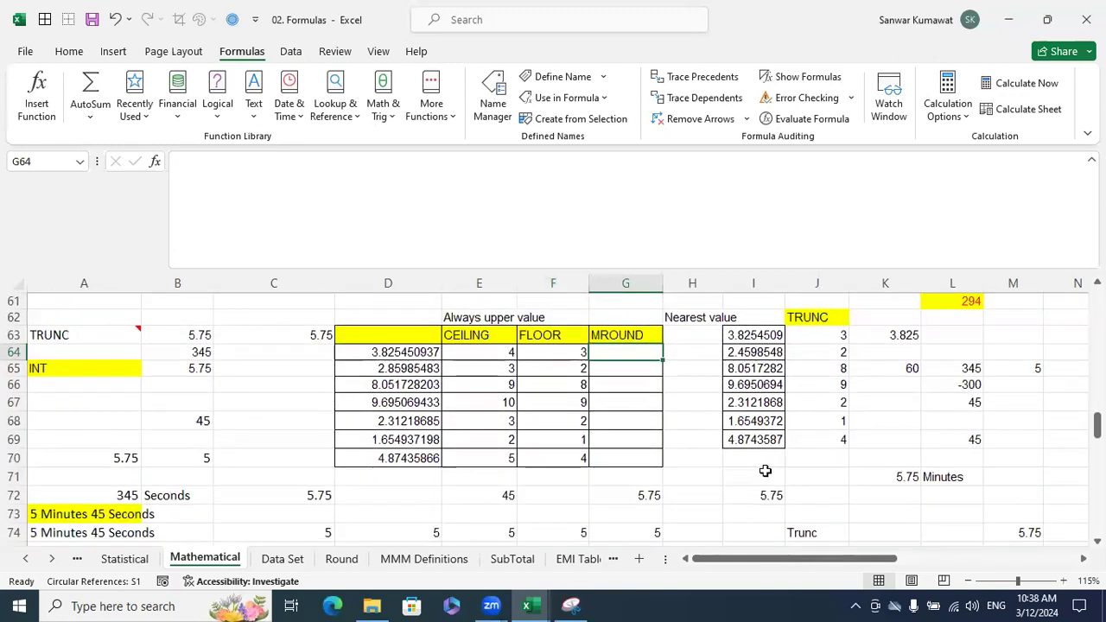
text(=)
key(Left)
key(Left)
key(Right)
key(Right)
key(BackSpace)
key(BackSpace)
key(BackSpace)
text(mr)
key(Tab)
key(Left)
key(Left)
key(Left)
text(,)
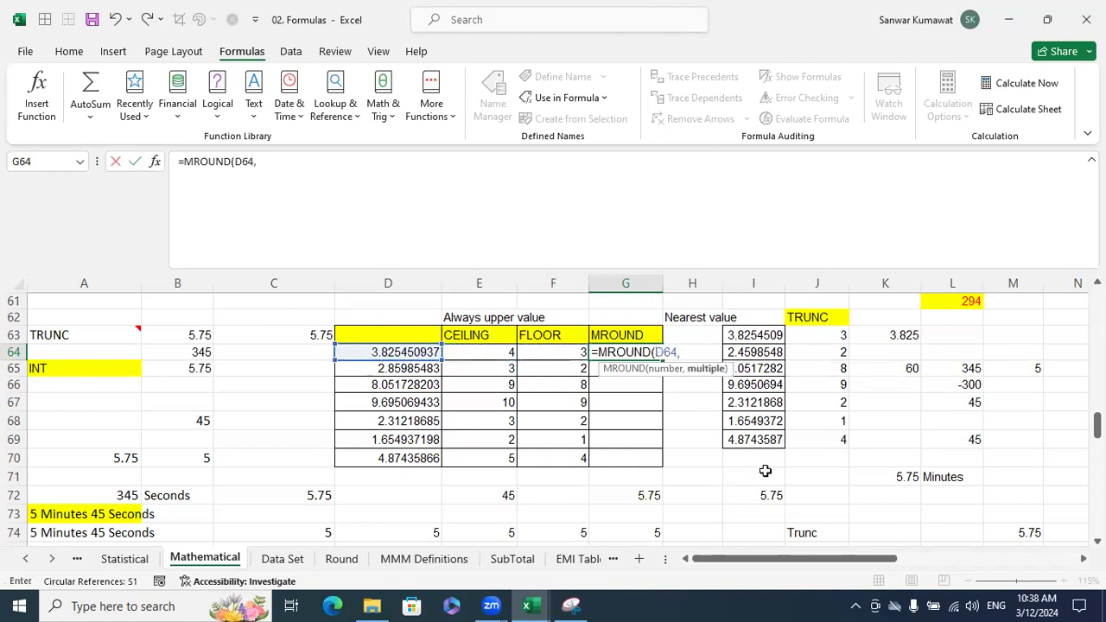
text(1))
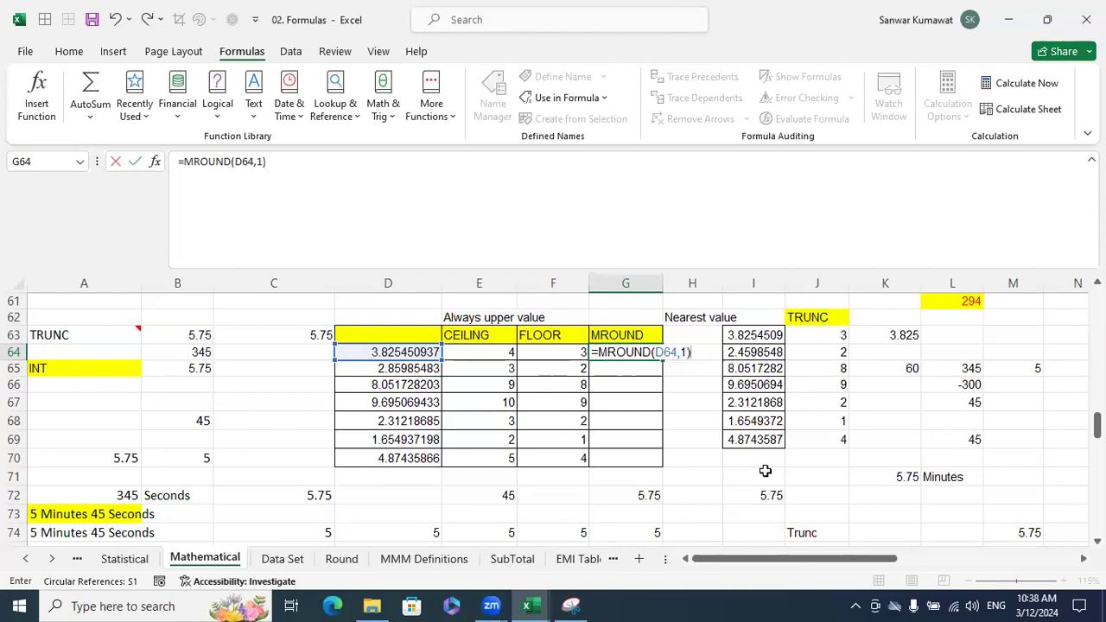
key(ctrl+Return)
Step: Copy the MROUND formula from G64 down one cell at a time through G65 to G70
key(shift+Down)
key(shift+Down)
key(shift+Down)
key(shift+Down)
key(shift+Down)
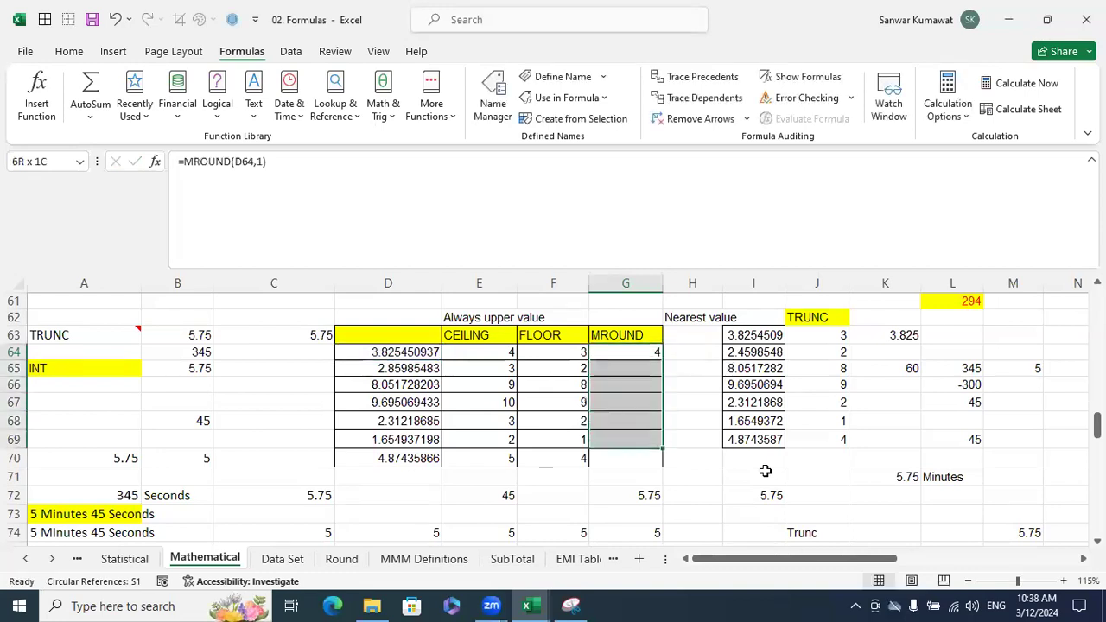
key(shift+Down)
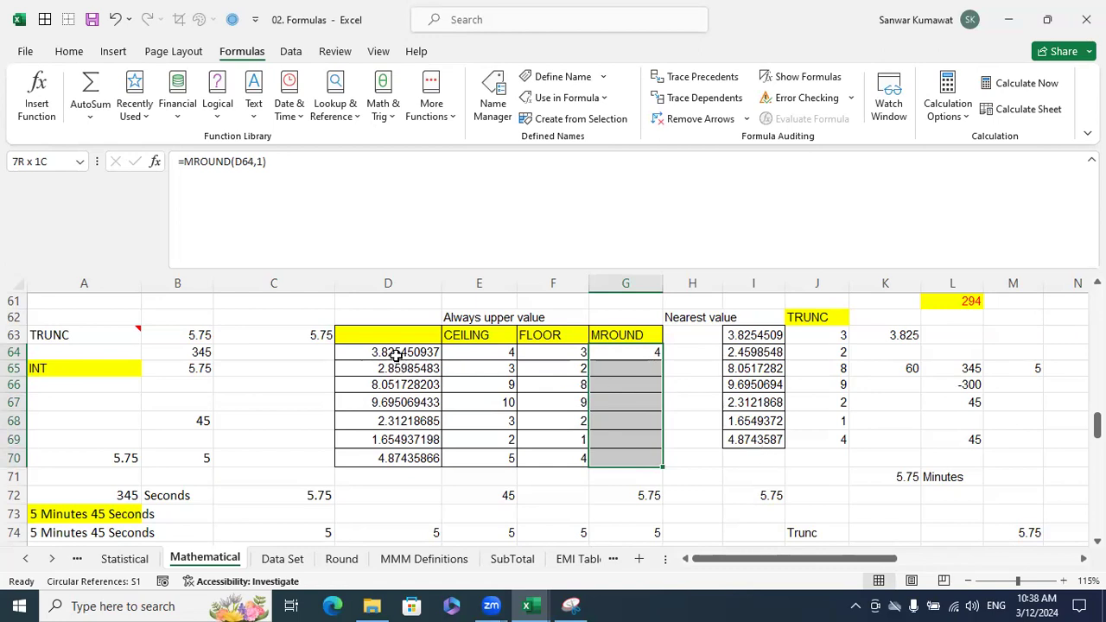
click(644, 366)
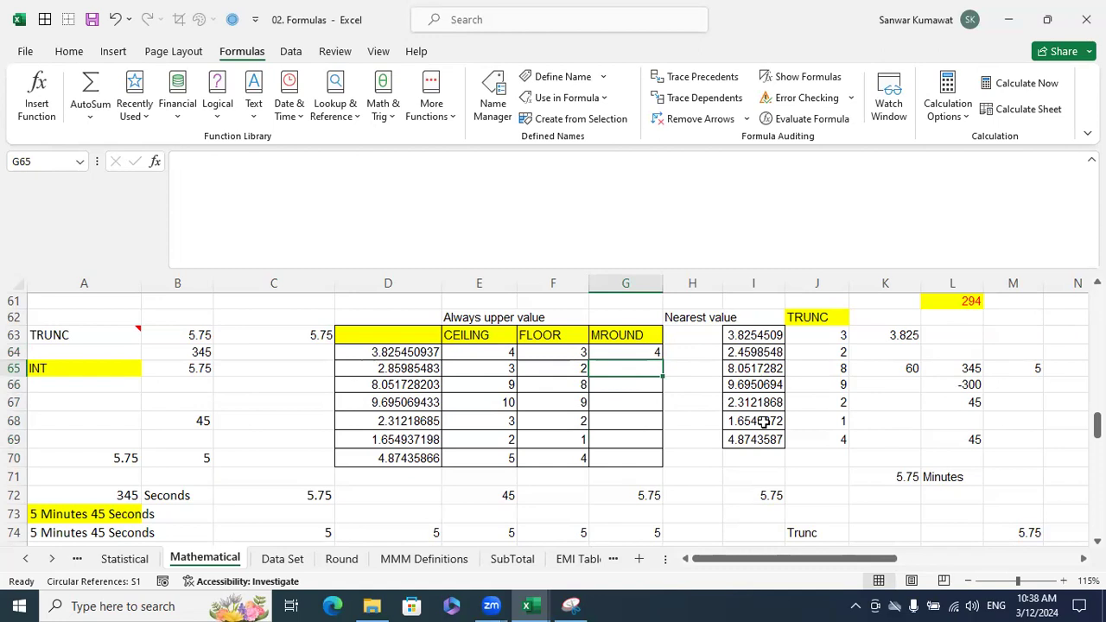
key(ctrl+d)
key(Return)
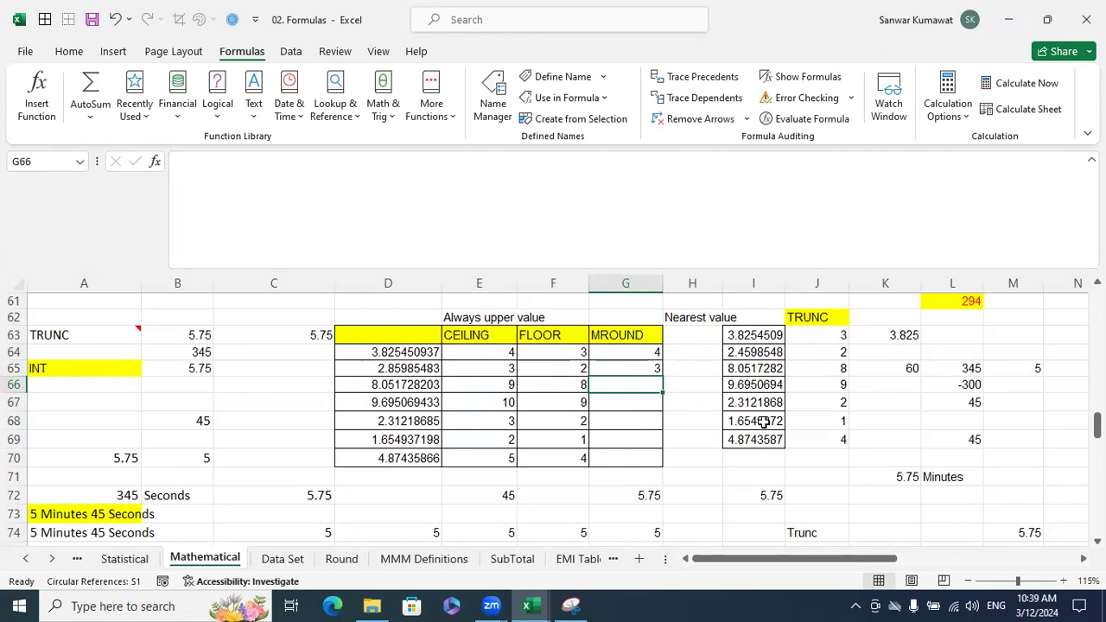
key(ctrl+d)
key(Return)
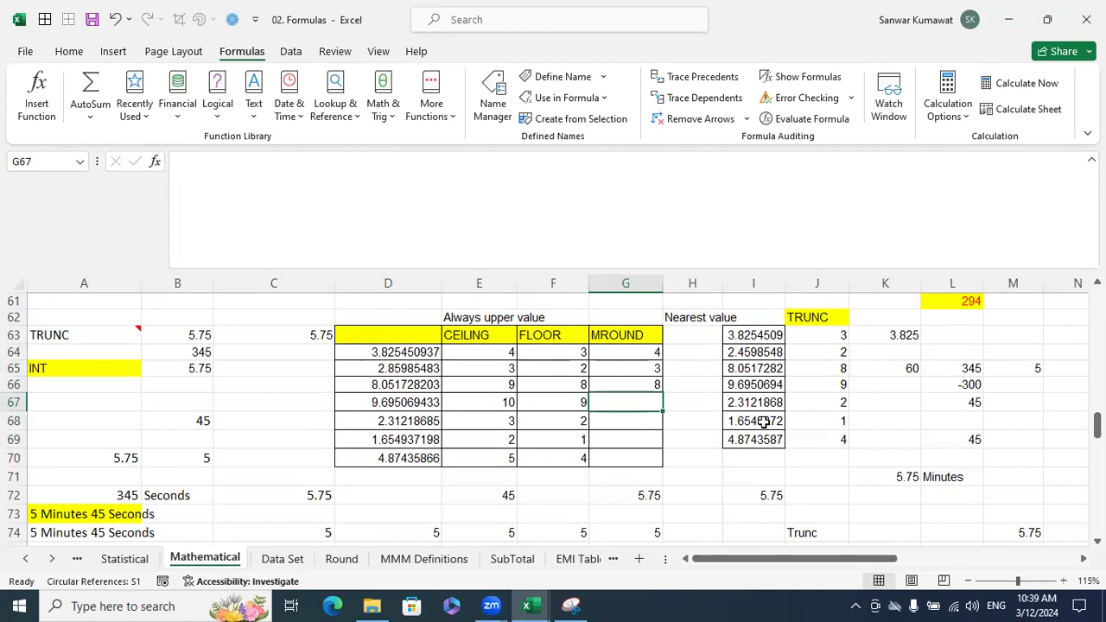
key(ctrl+d)
key(Return)
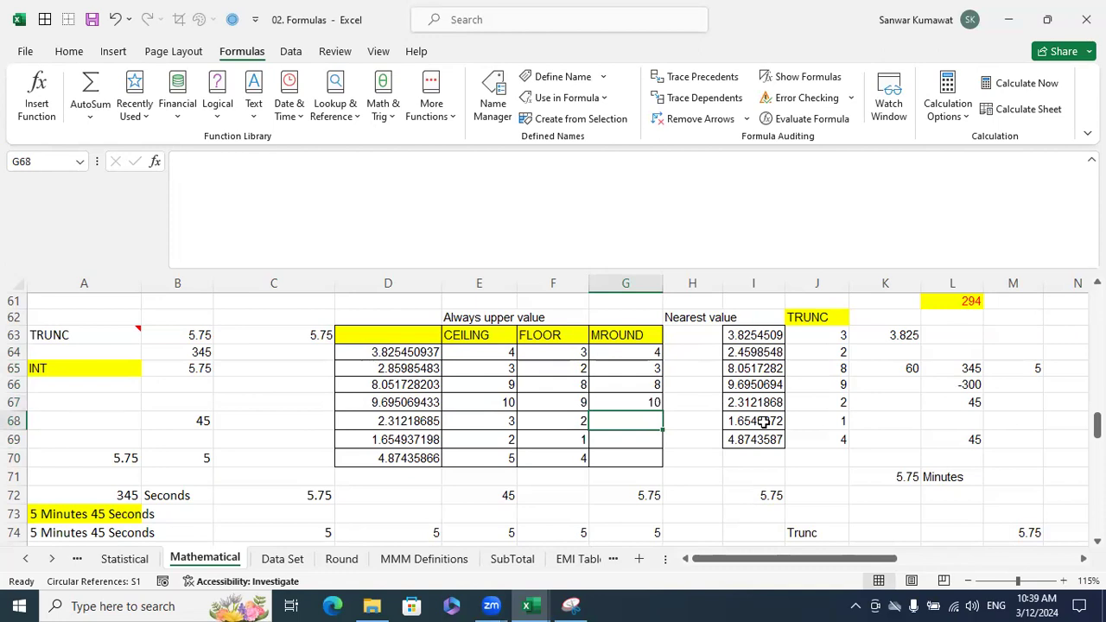
key(ctrl+d)
key(Return)
key(ctrl+d)
key(Return)
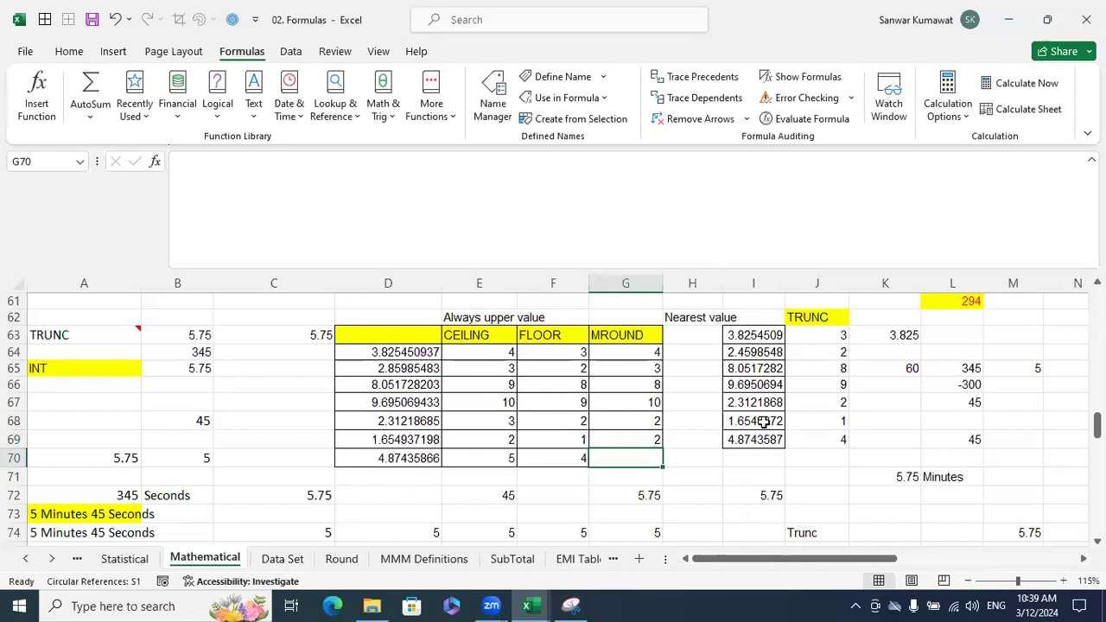
key(ctrl+d)
Step: Compare the MROUND results with the original numbers and the CEILING formula in the table
key(Up)
key(Up)
key(Up)
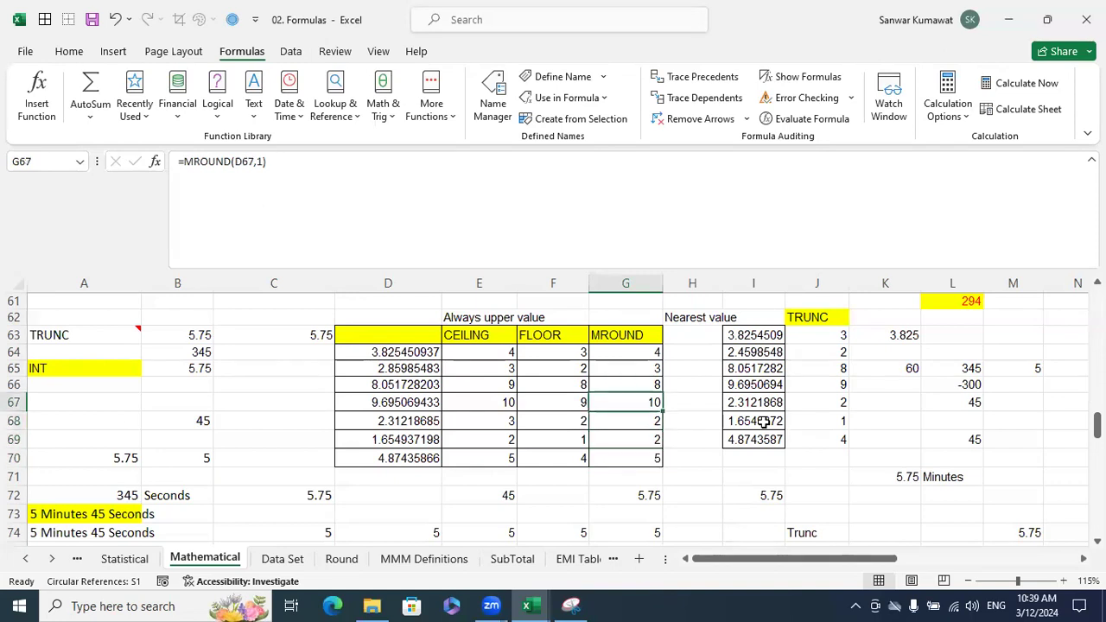
key(Left)
key(Left)
key(Left)
key(Up)
key(Up)
key(Right)
key(Up)
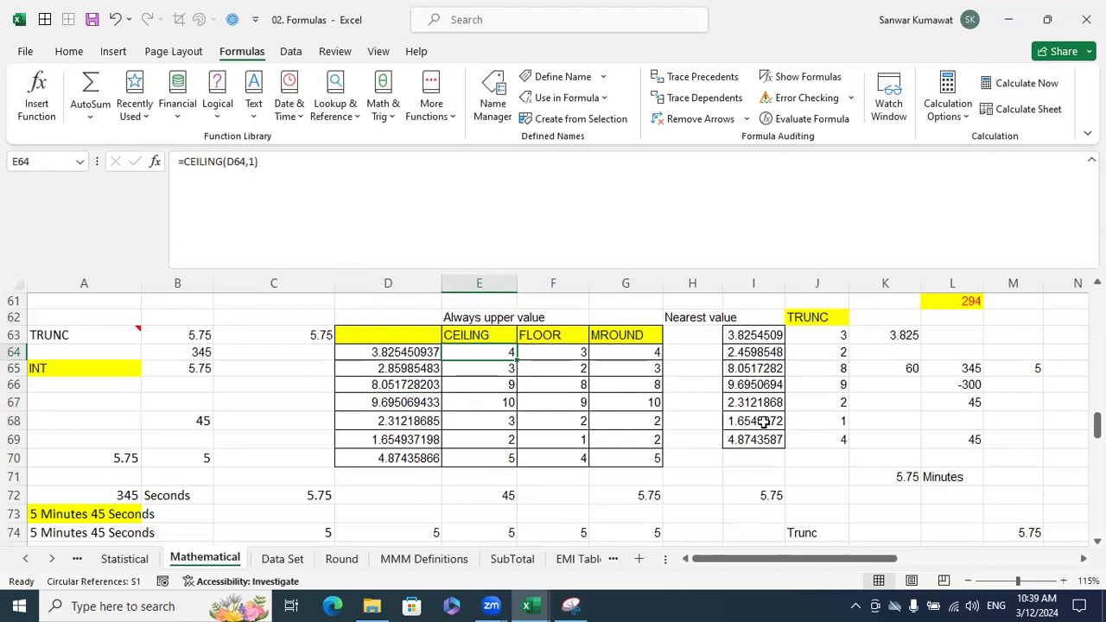
Step: Clear the old results in column O beside the APRTC list of numbers
key(Right)
key(Right)
key(Right)
key(Right)
key(Right)
key(Right)
key(Right)
key(Right)
key(Right)
key(Right)
key(Right)
key(Right)
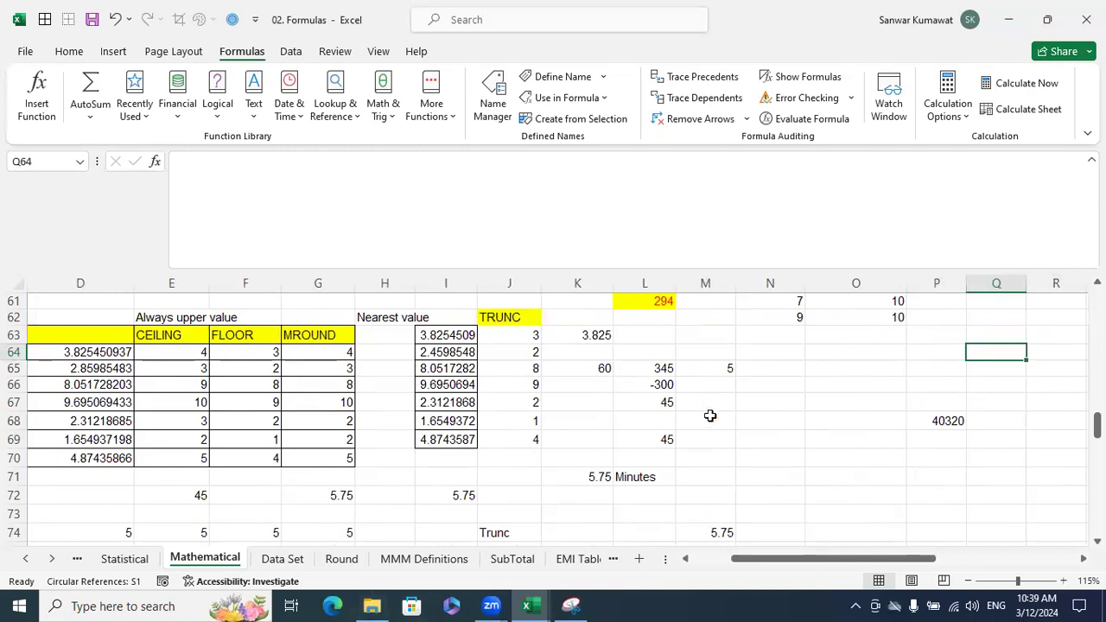
scroll(732, 418, down, 3)
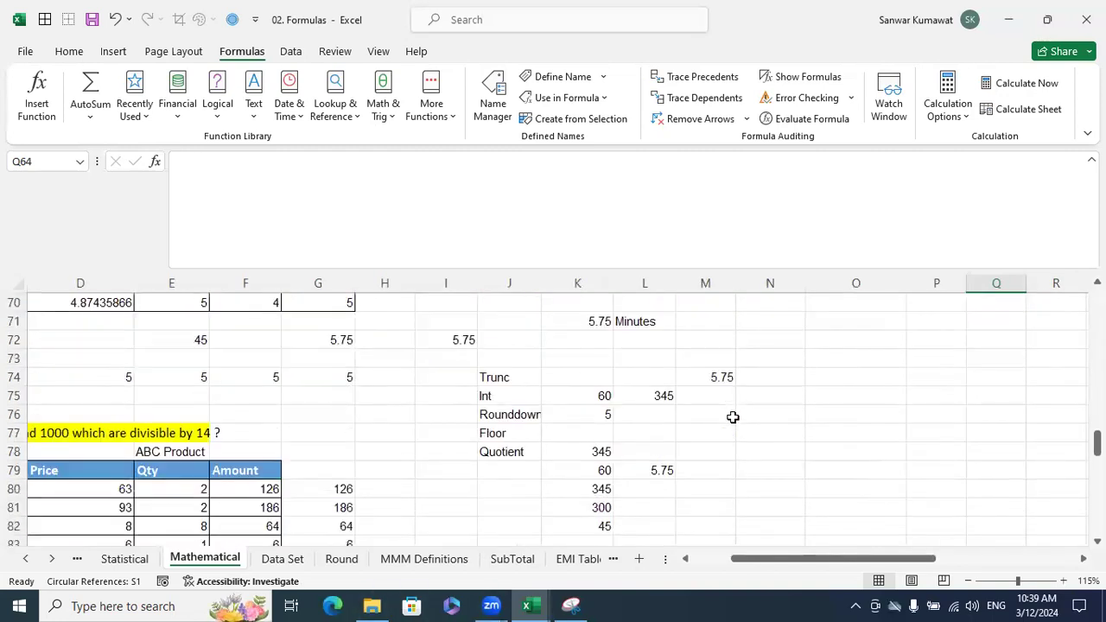
scroll(733, 418, down, 4)
scroll(732, 417, up, 8)
scroll(733, 417, up, 3)
scroll(900, 490, down, 2)
scroll(900, 490, up, 1)
drag(900, 518, 889, 338)
key(Delete)
Step: Change the APRTC heading in N54 to TSRTC
click(793, 339)
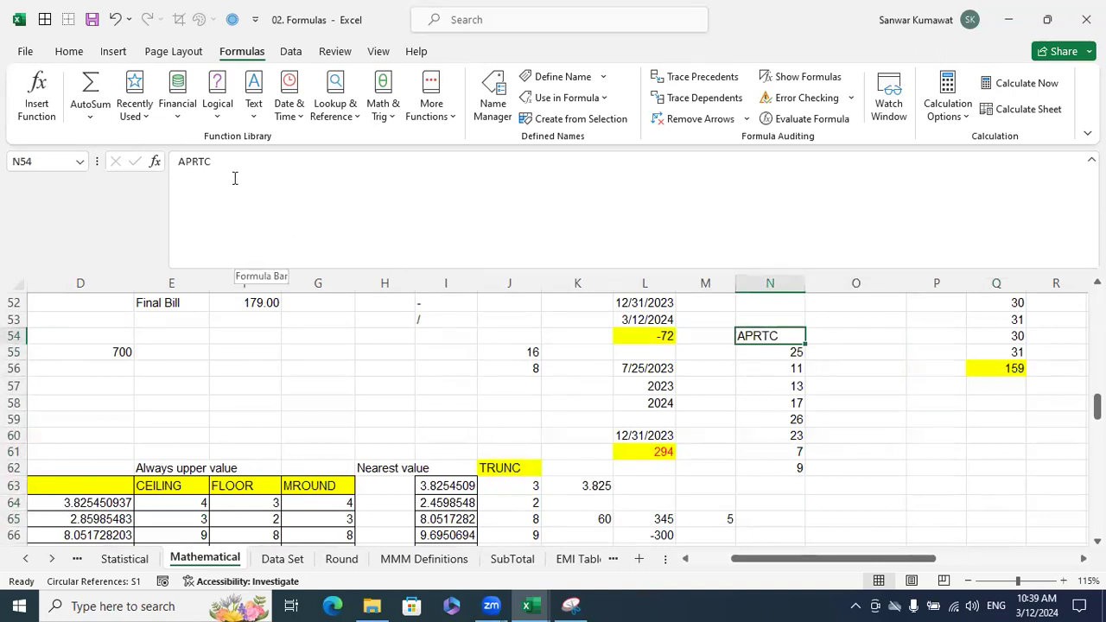
click(230, 205)
key(Home)
key(Delete)
key(Delete)
text(TS)
key(Return)
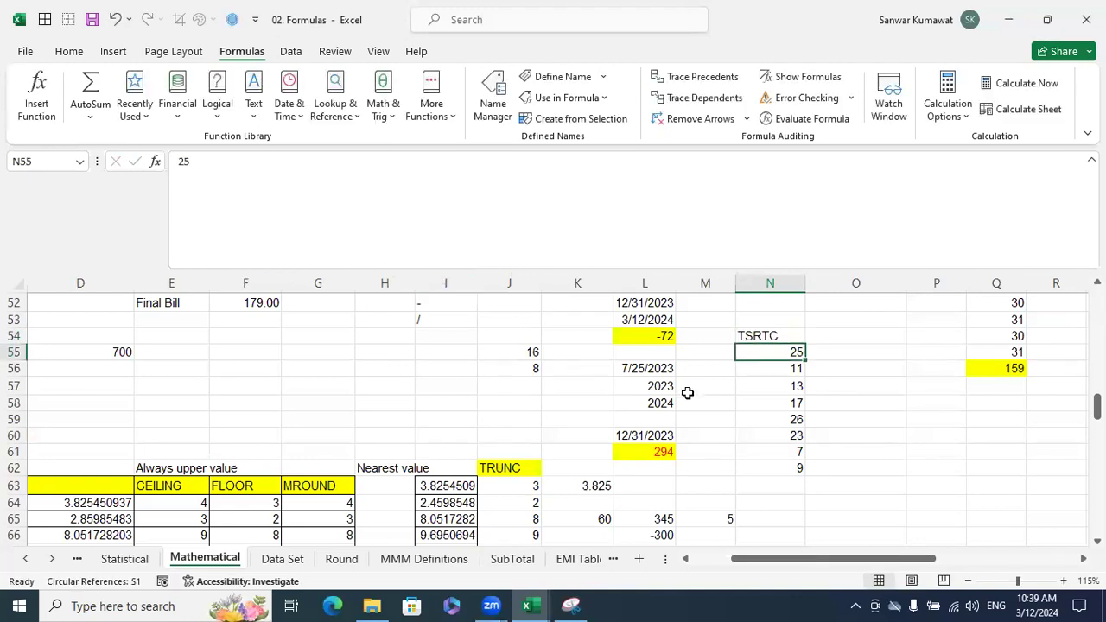
Step: Extend the heading in N54 to TSRTC/APRTC and widen column N to fit it
double_click(795, 335)
text(/AP)
text(RTC)
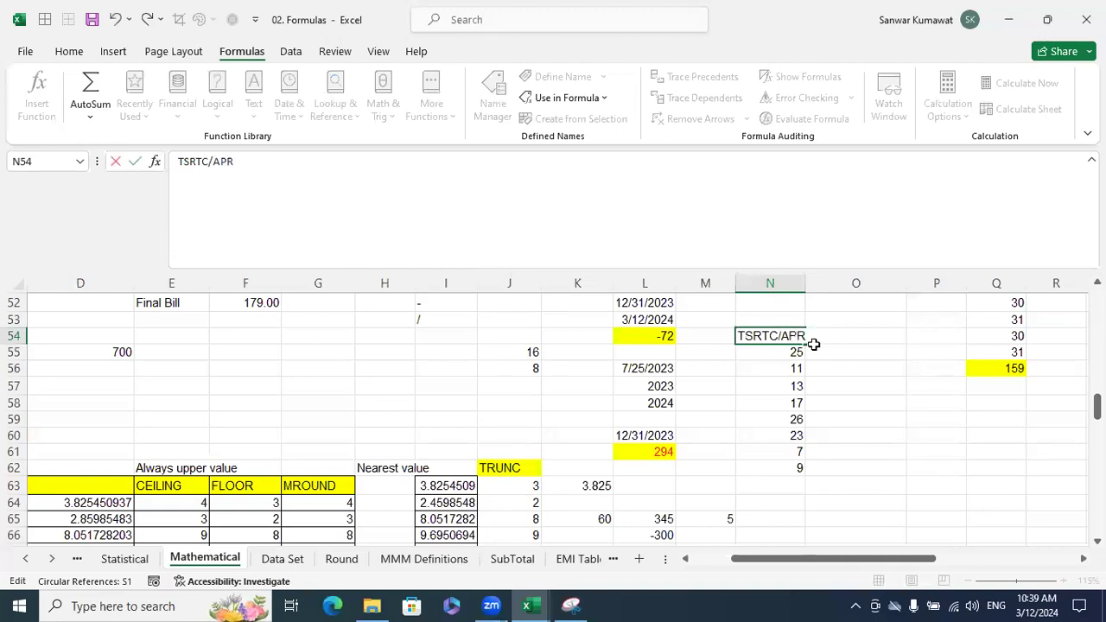
key(Return)
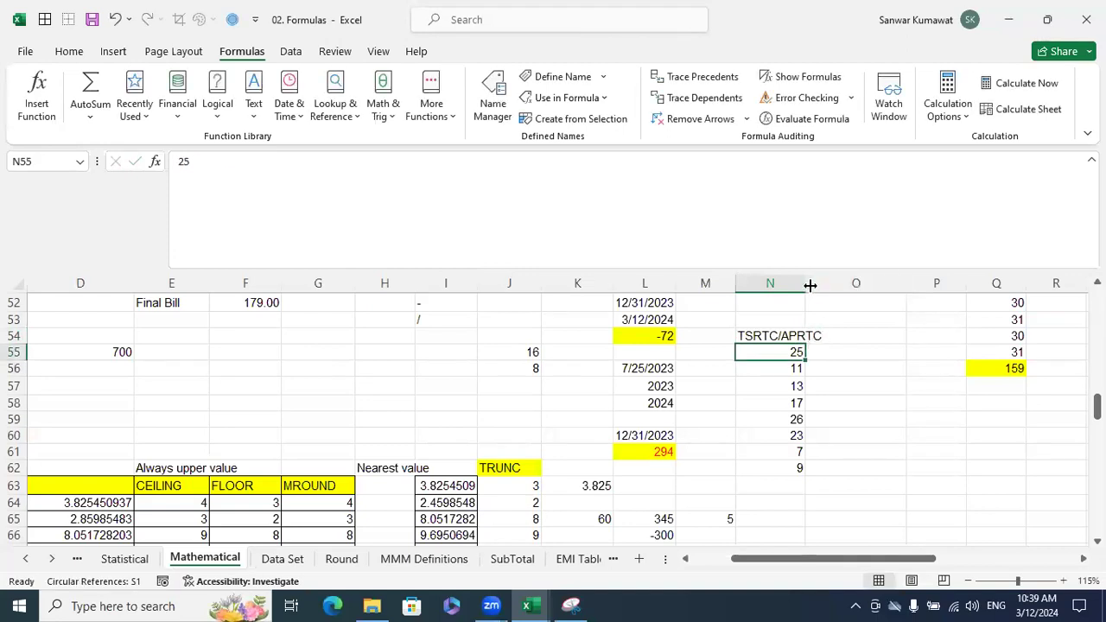
drag(805, 283, 882, 285)
click(950, 432)
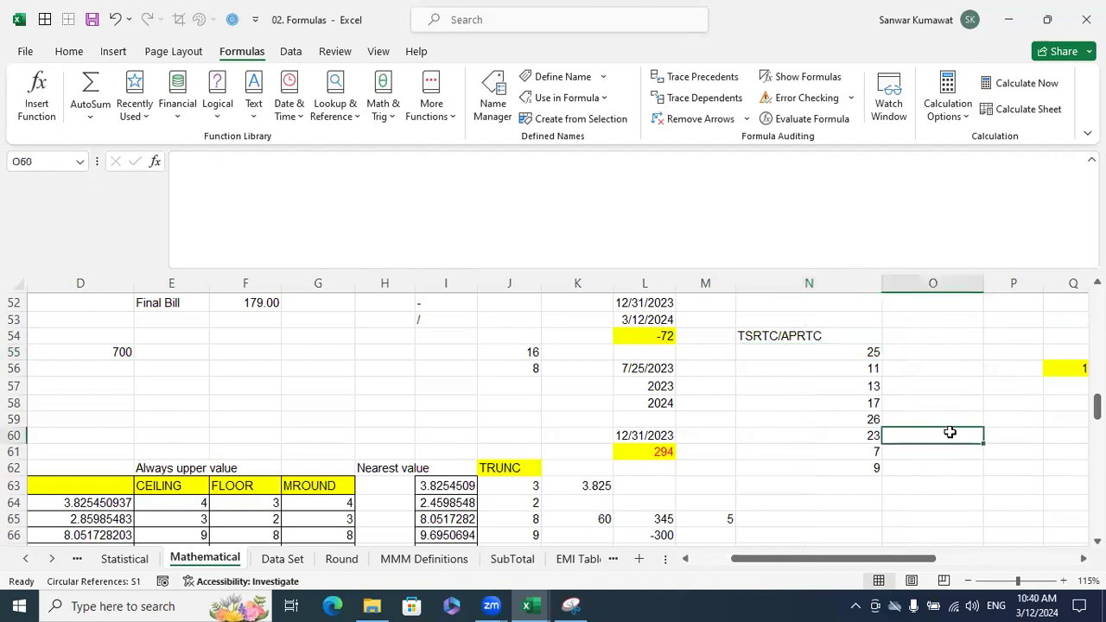
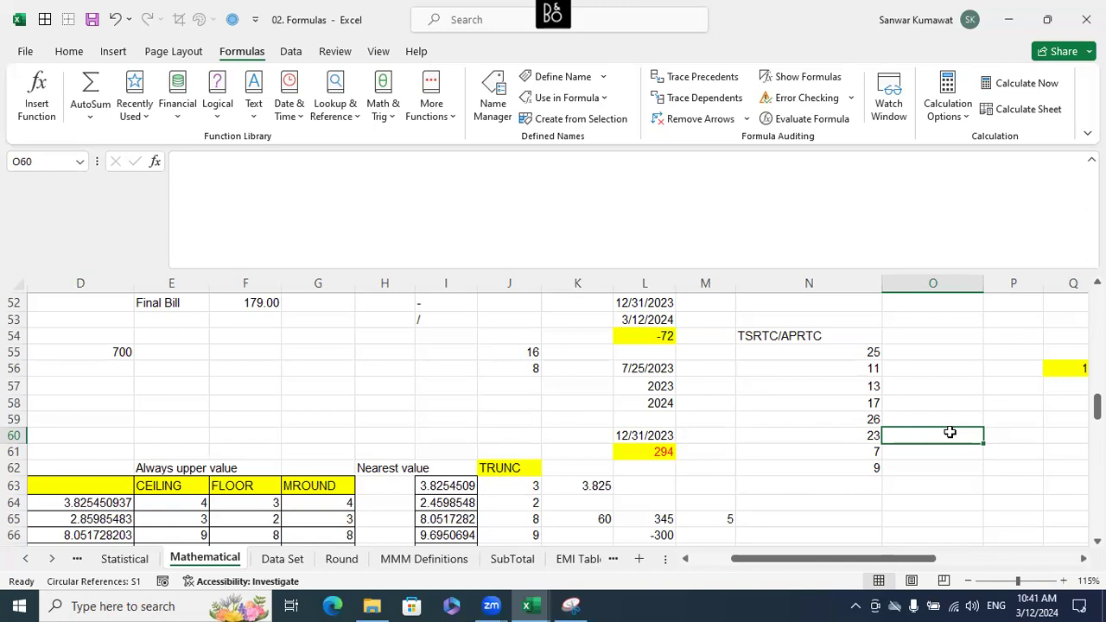
Step: Enter =CEILING(N55,5) in O55 to round the first TSRTC/APRTC fare up to a multiple of 5
key(Up)
key(Up)
key(Up)
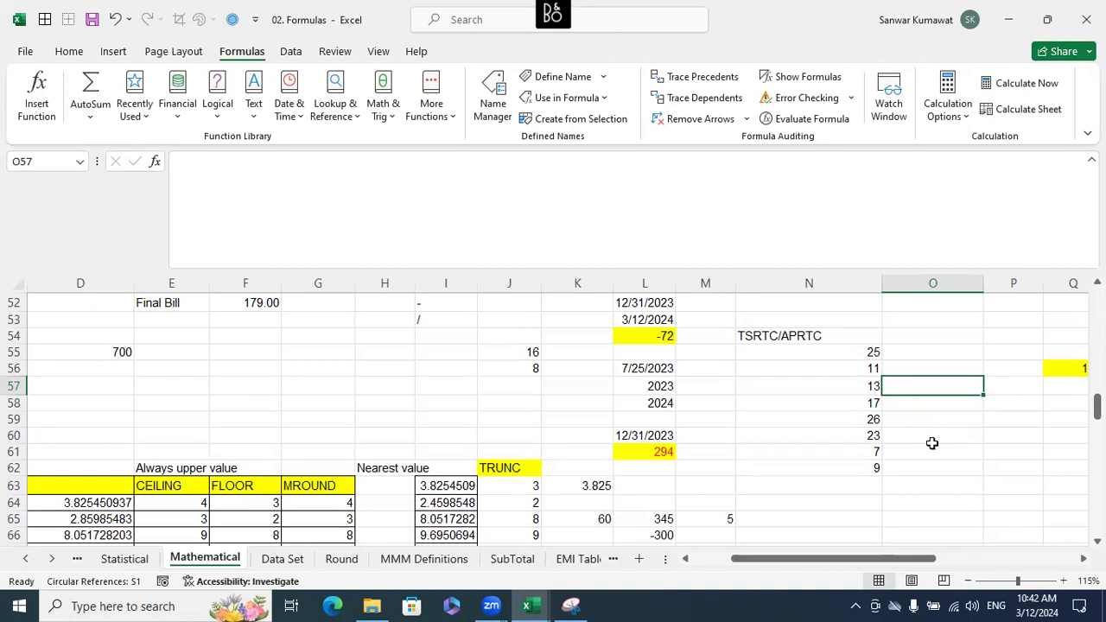
click(160, 487)
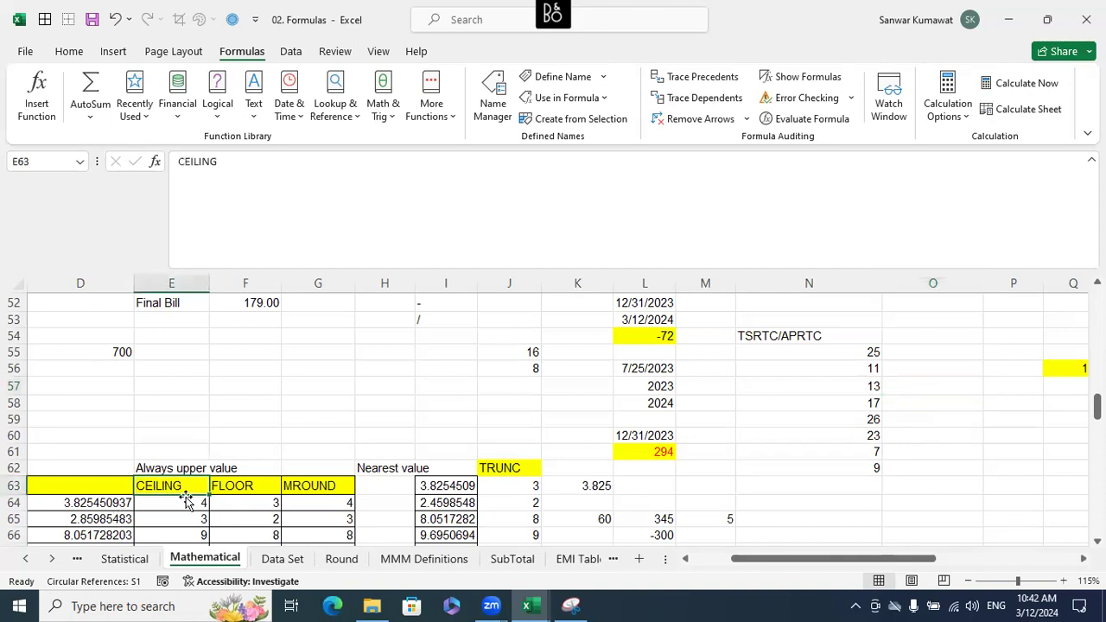
click(921, 351)
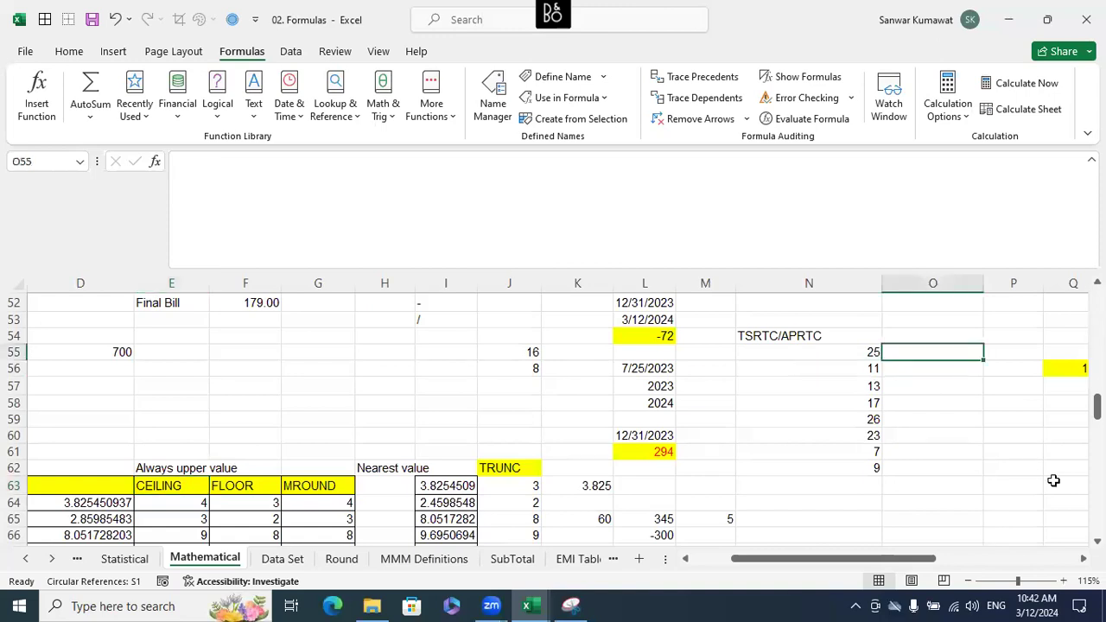
text(=ce)
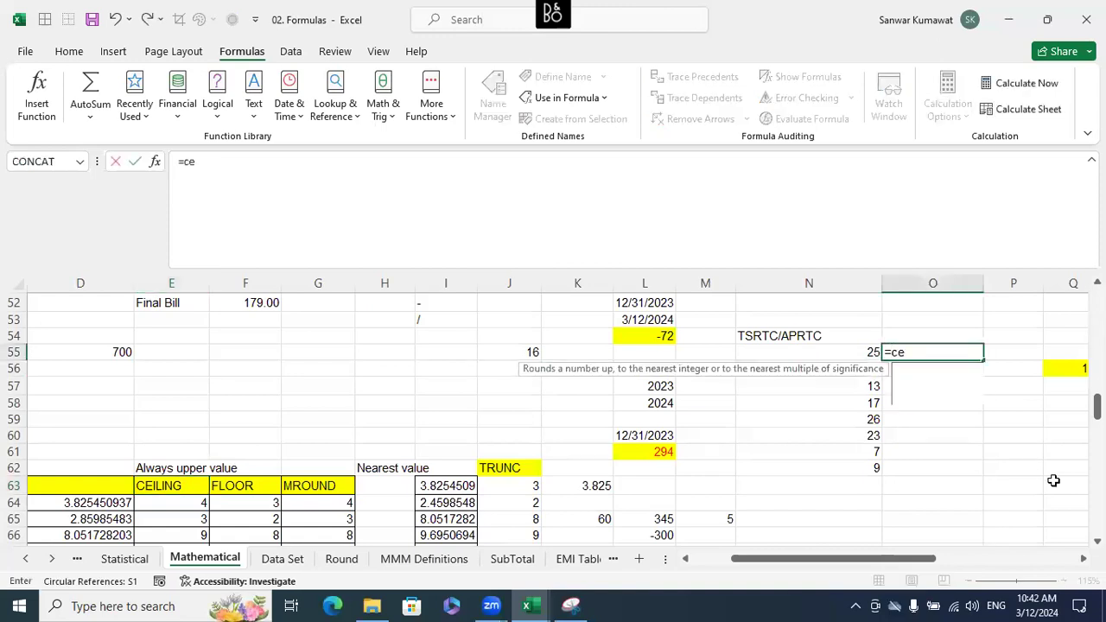
key(Down)
key(Down)
key(Tab)
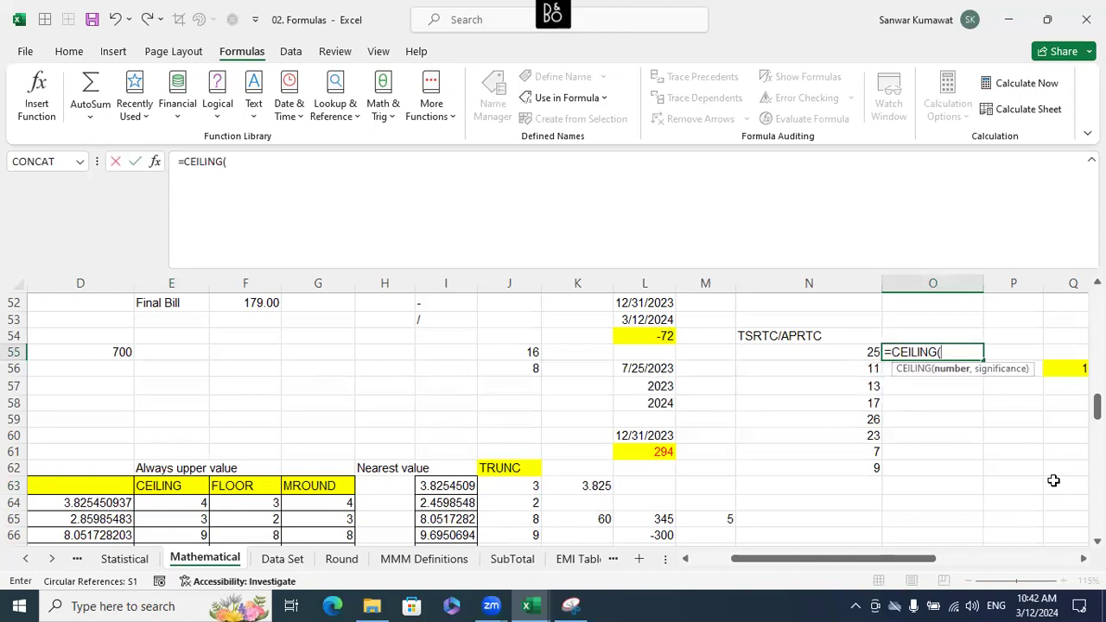
click(847, 357)
text(,5))
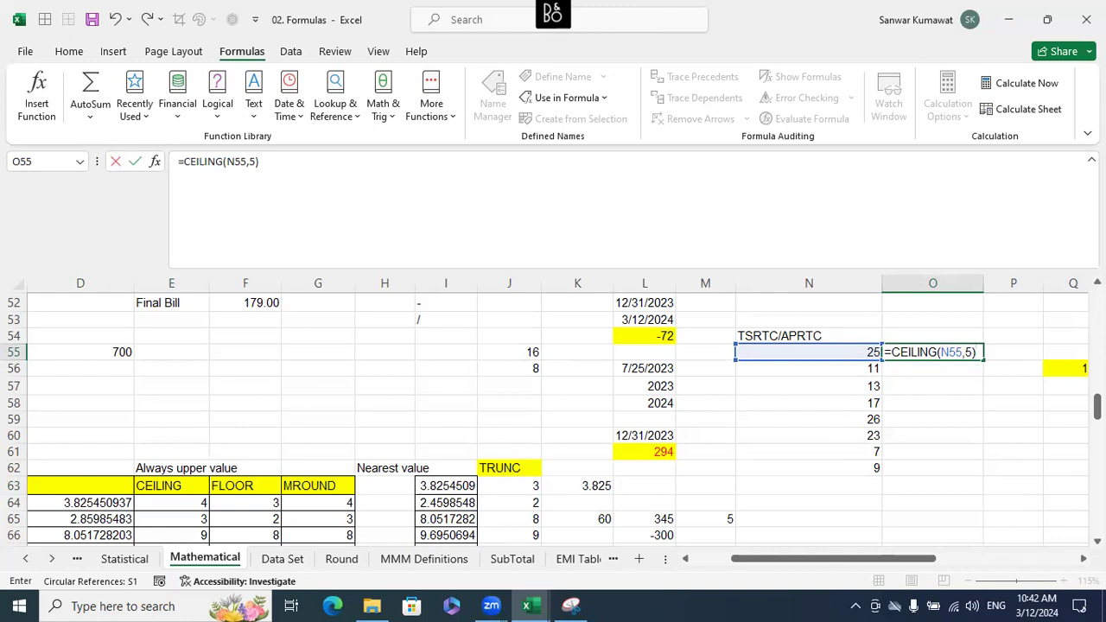
key(Return)
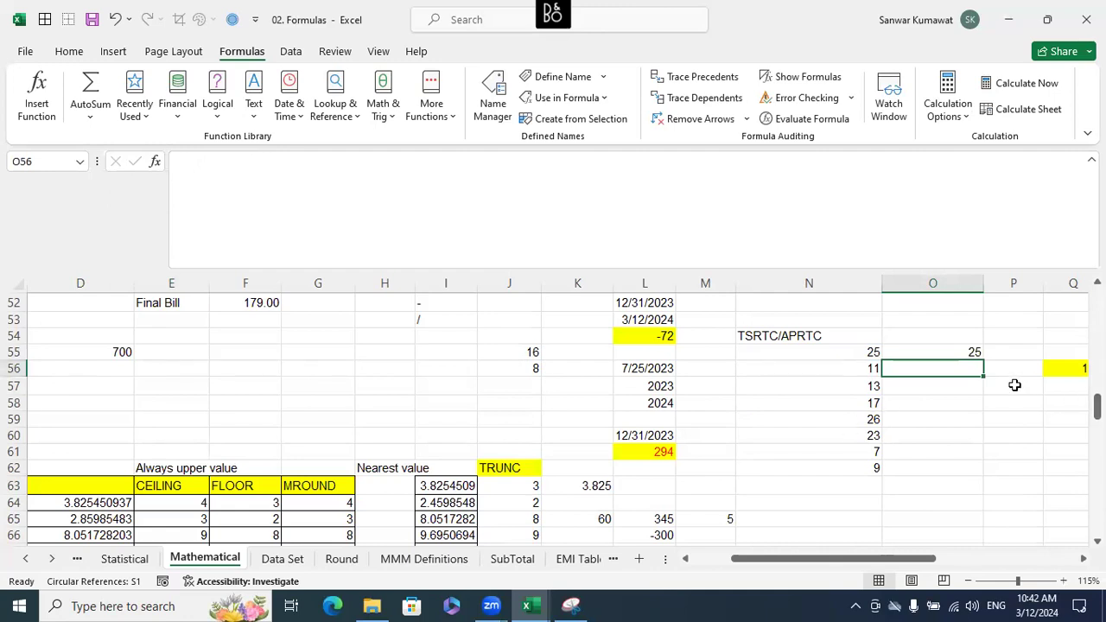
Step: Review the CEILING formula in O55 against the next fare in N56 and the CEILING heading in the rounding table
click(965, 351)
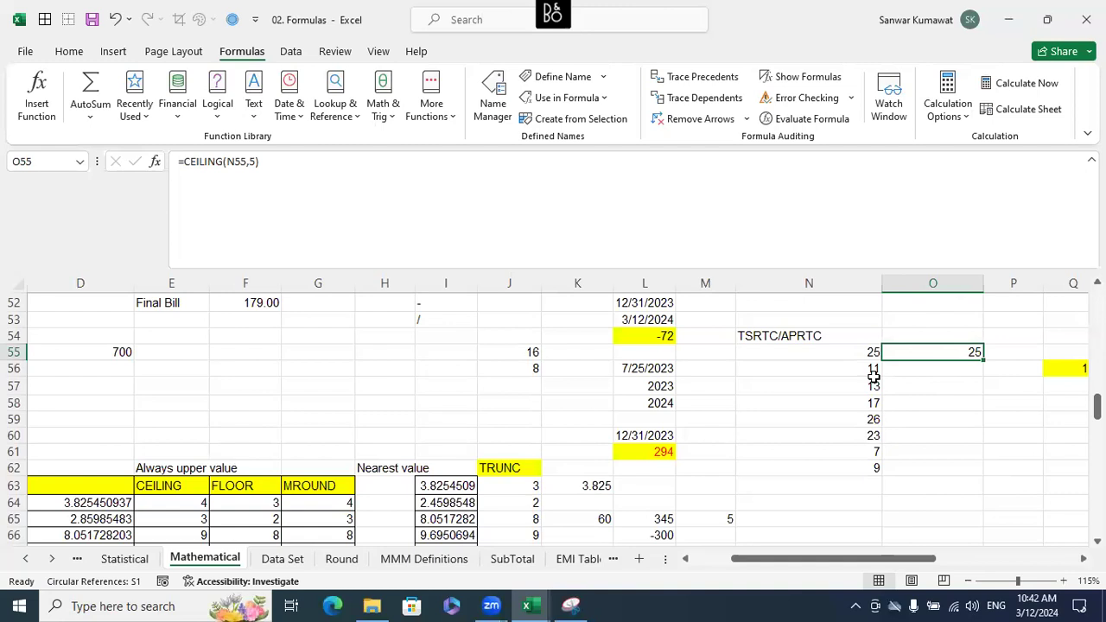
click(934, 375)
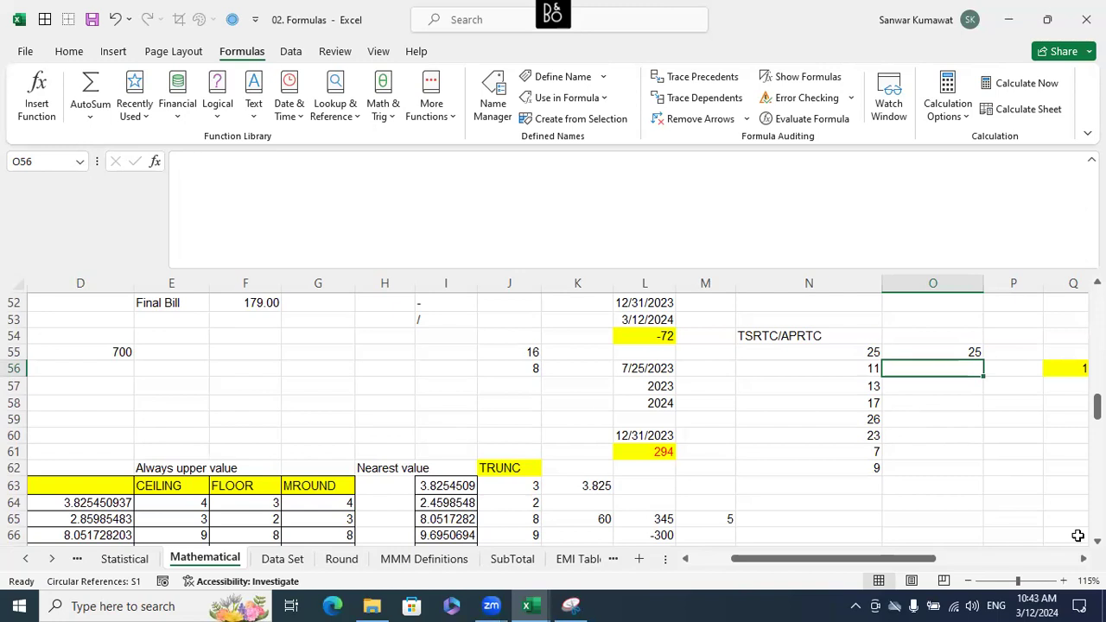
click(971, 351)
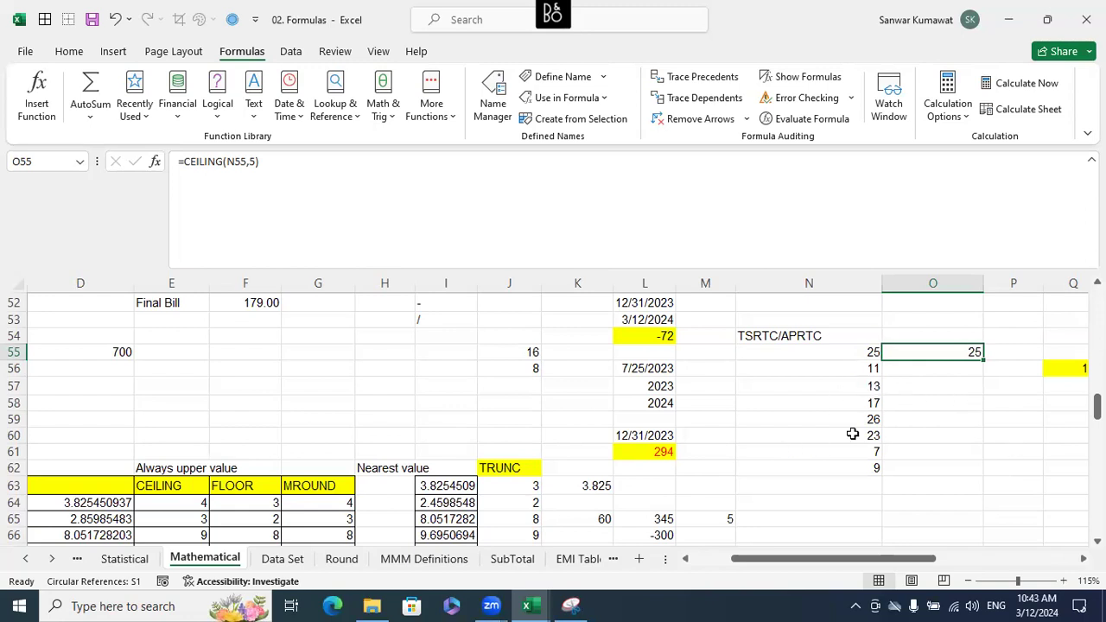
click(853, 375)
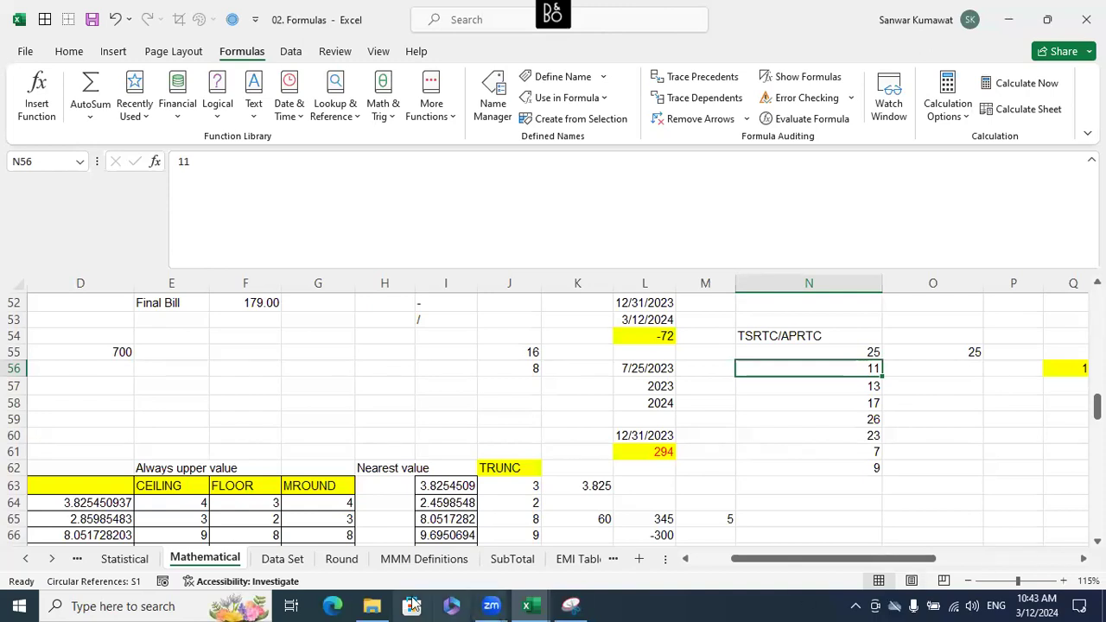
click(179, 489)
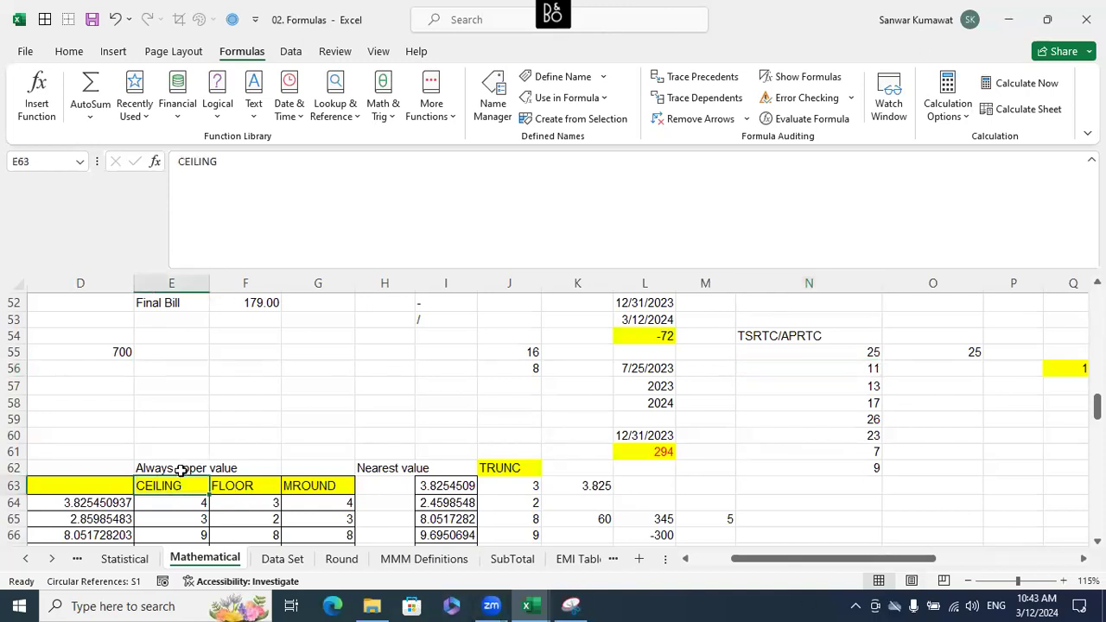
click(829, 367)
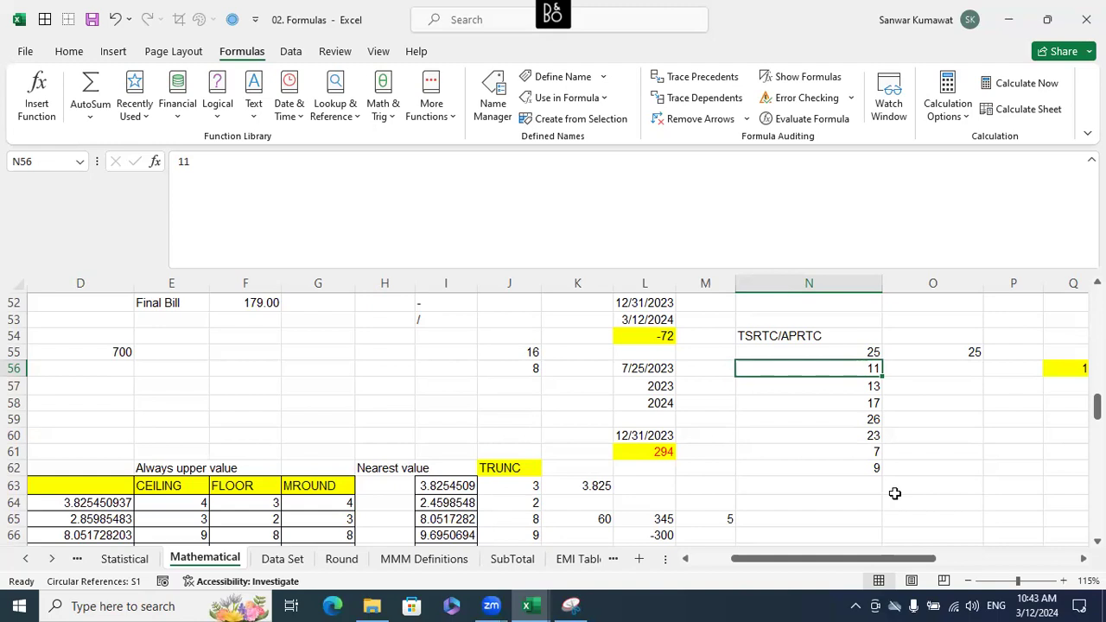
Step: Fill the CEILING formula from O55 down through O62 beside the remaining TSRTC/APRTC fares
key(Right)
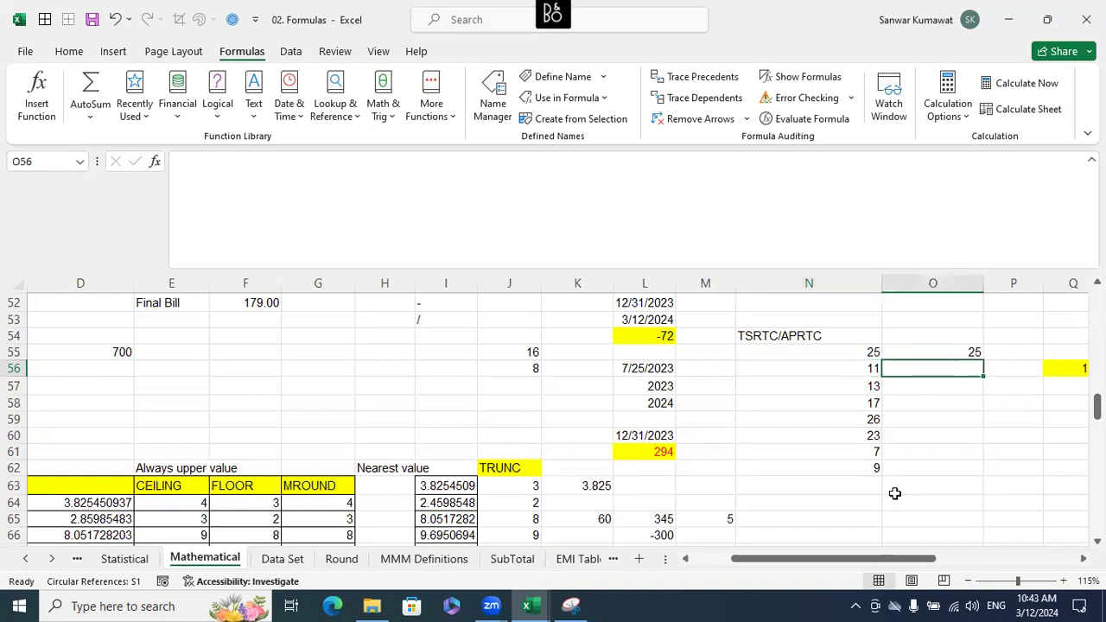
key(ctrl+d)
key(Return)
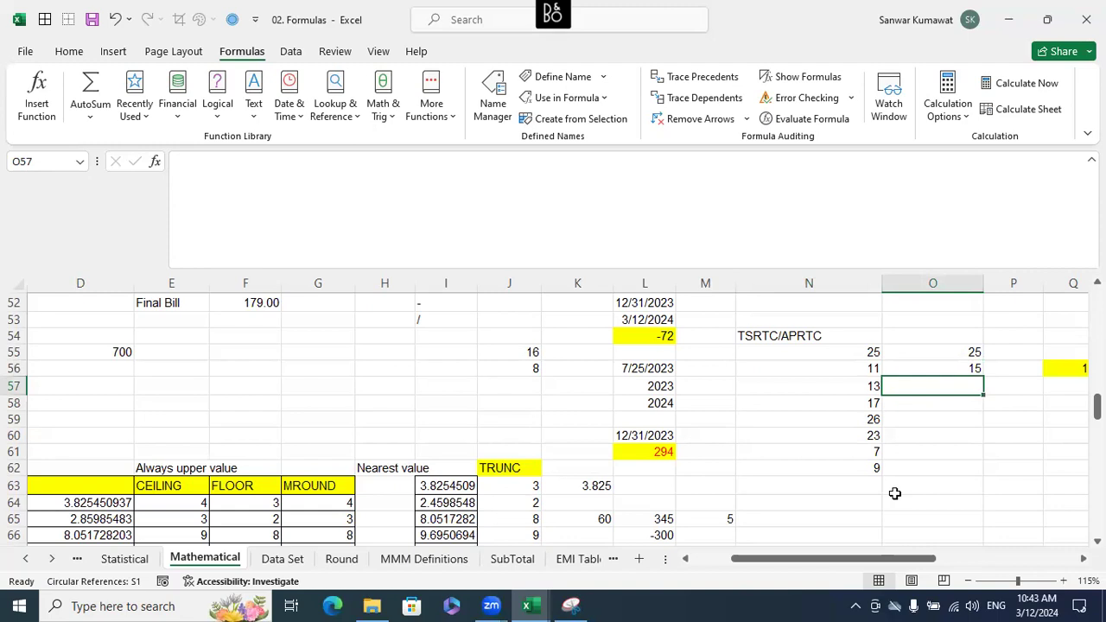
key(ctrl+d)
key(Return)
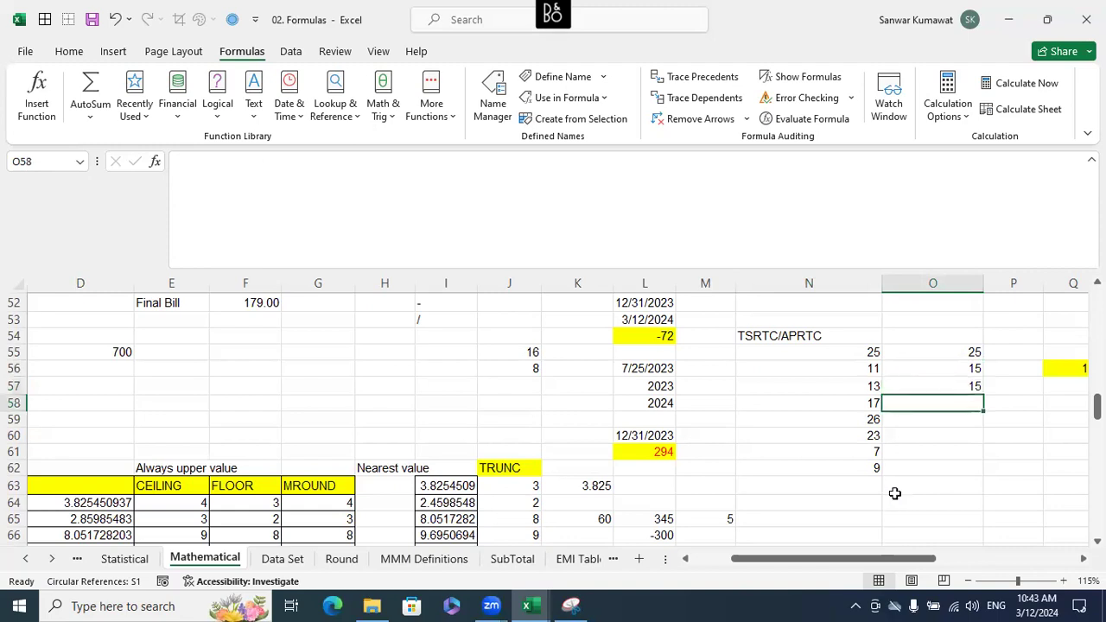
key(ctrl+d)
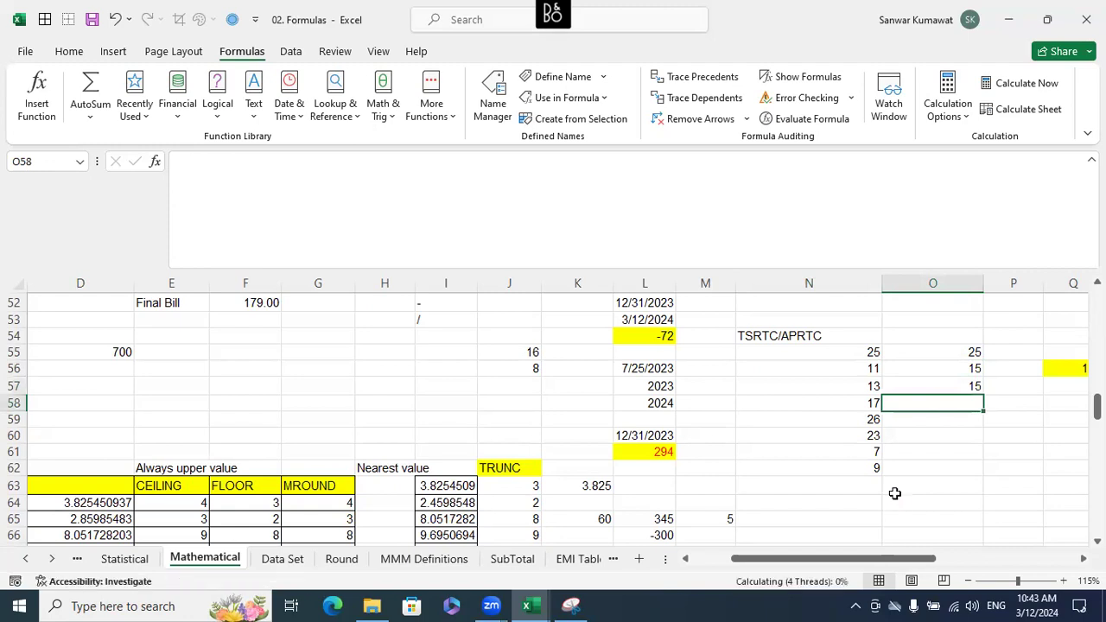
key(Return)
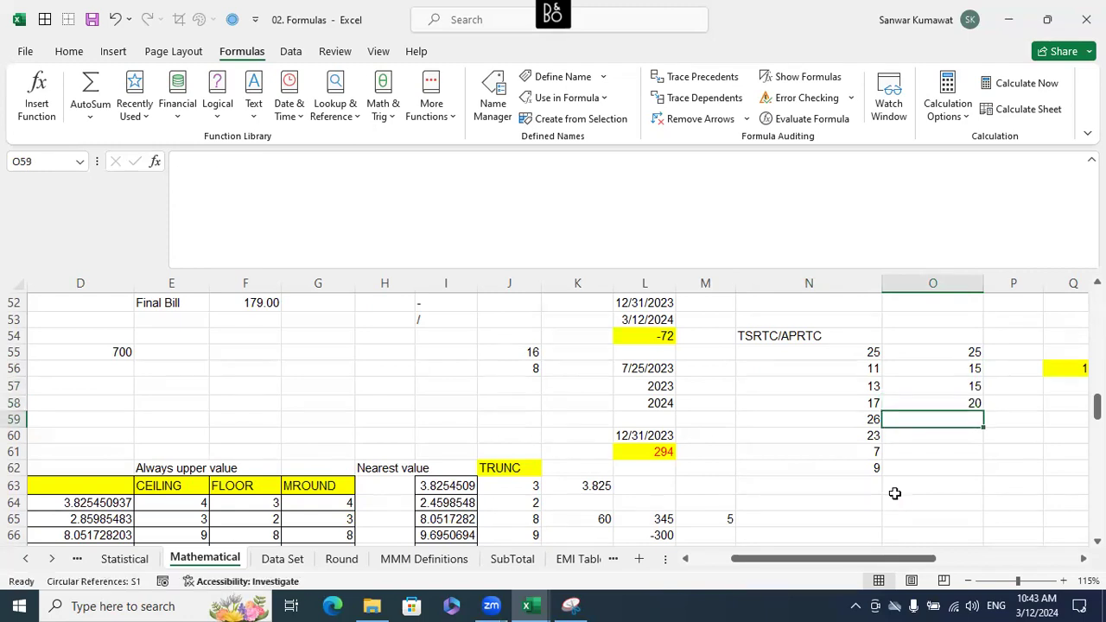
key(ctrl+d)
key(Return)
key(ctrl+d)
key(Return)
key(ctrl+d)
key(Return)
key(ctrl+d)
key(Return)
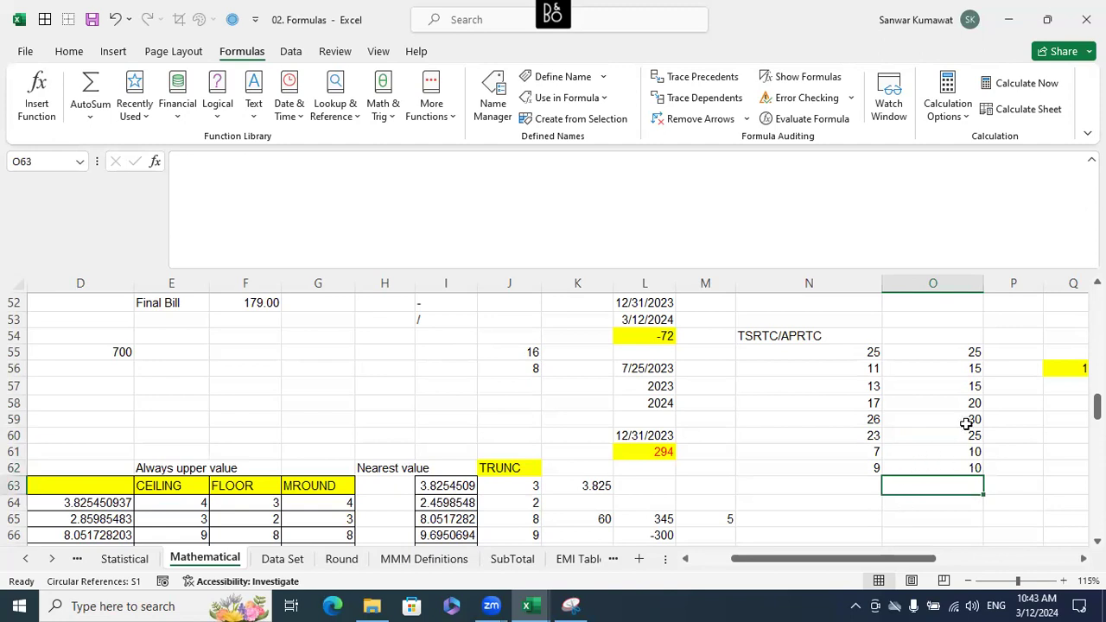
click(969, 354)
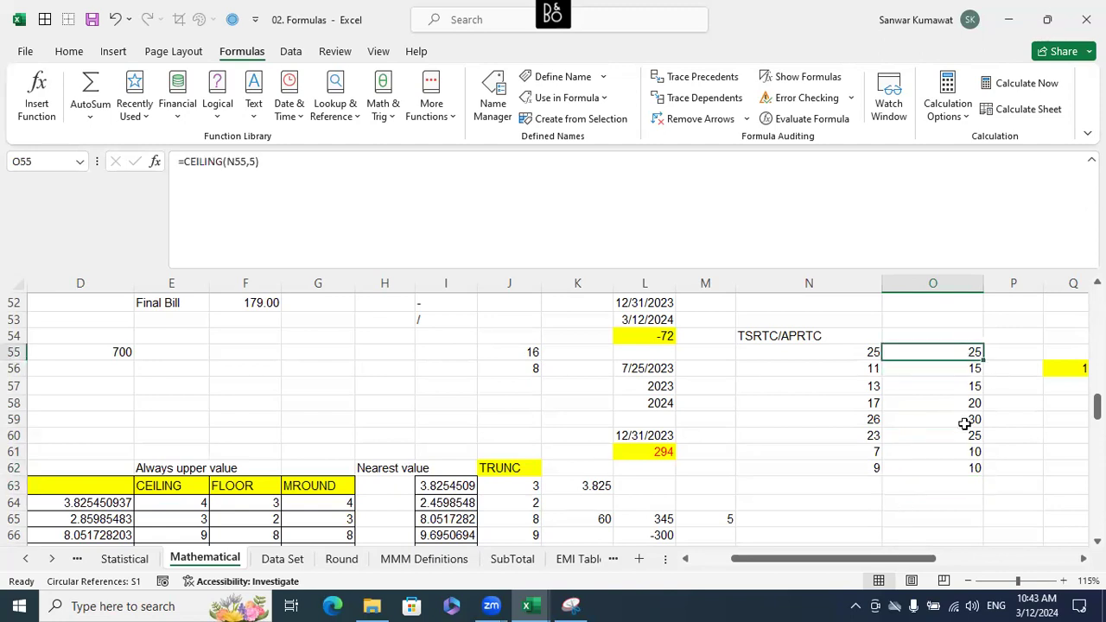
click(1029, 452)
drag(974, 353, 976, 466)
key(ctrl+c)
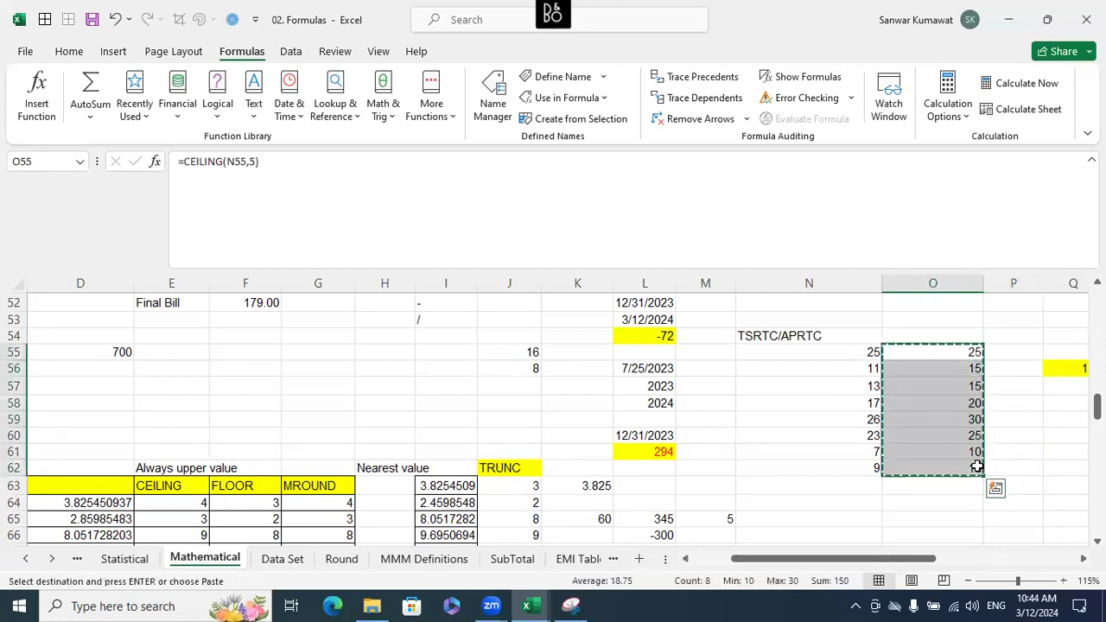
click(861, 354)
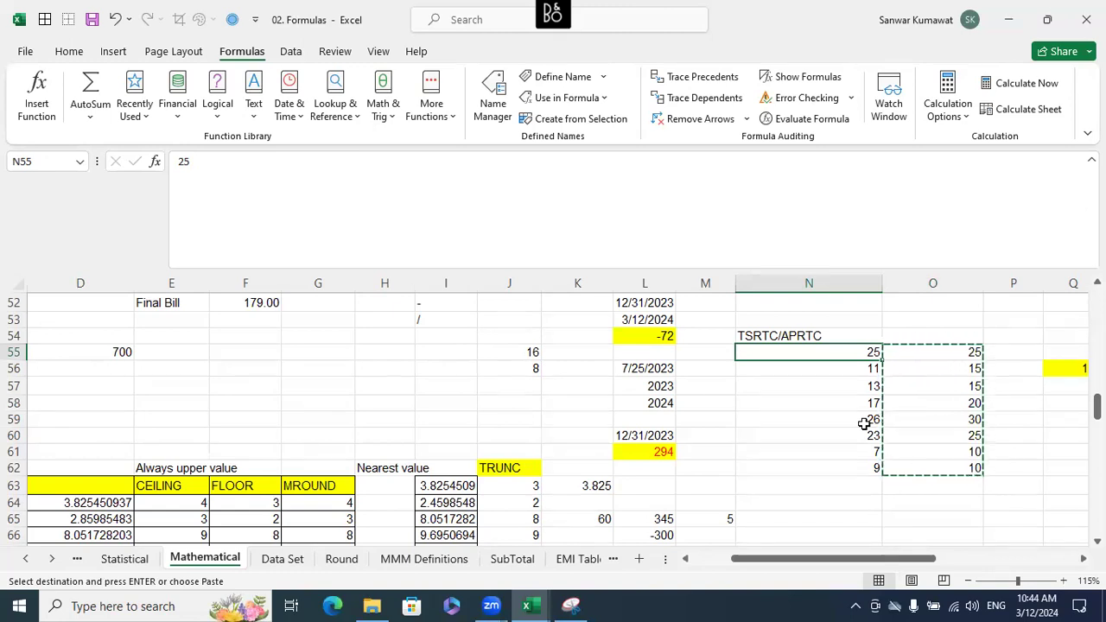
click(959, 321)
drag(966, 345, 970, 464)
key(ctrl+v)
drag(967, 353, 964, 471)
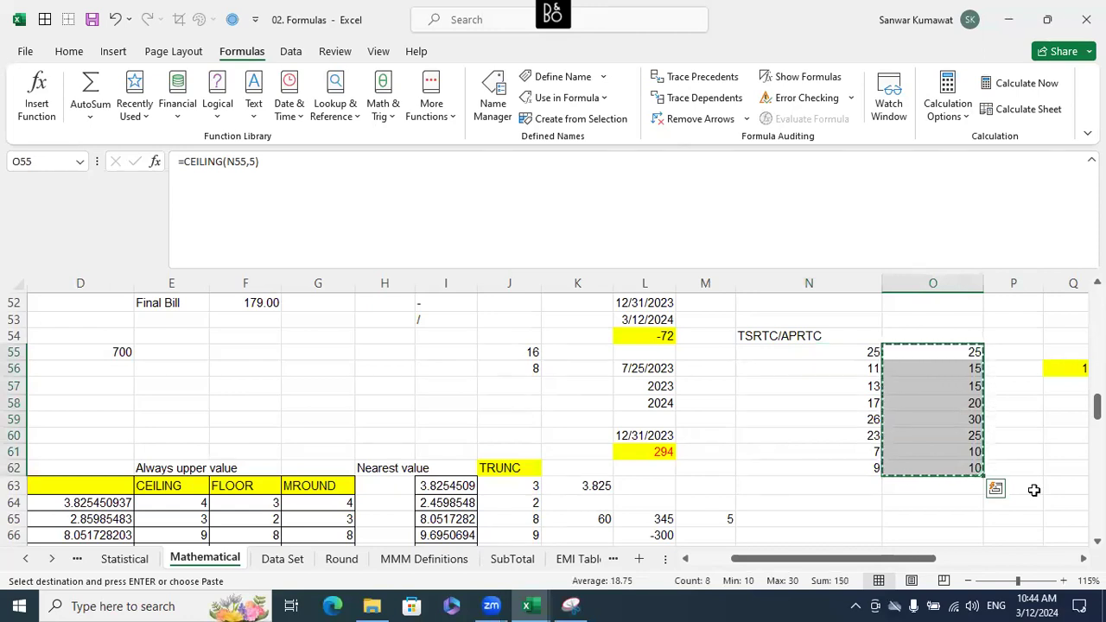
key(Escape)
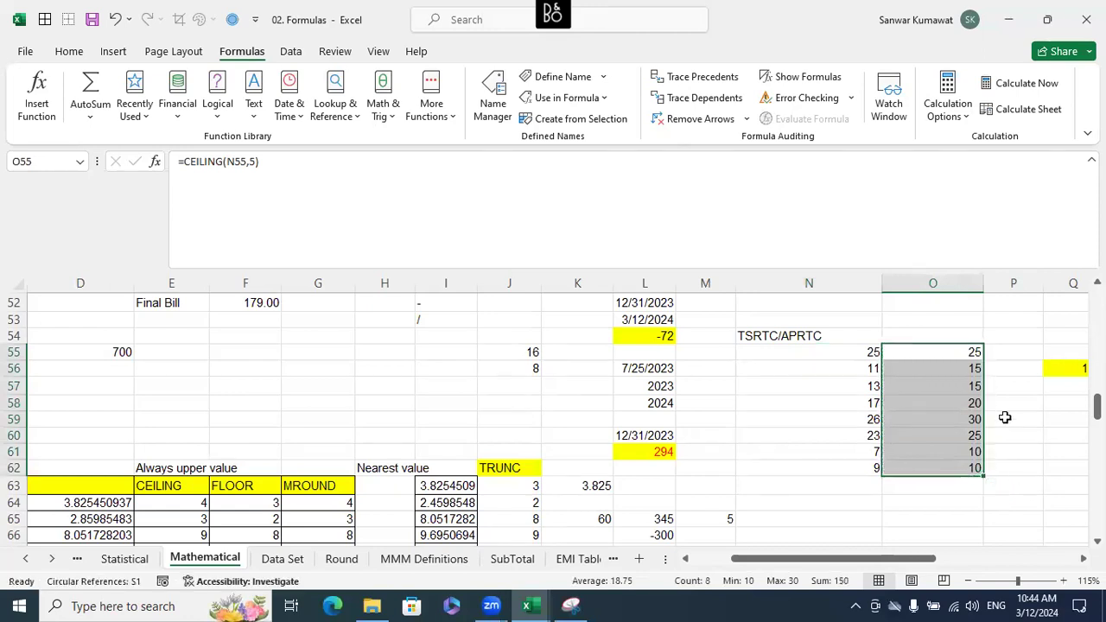
Step: Read the note on the TRUNC label in A63 and examine the TRUNC formula in J63 that it refers to
click(972, 349)
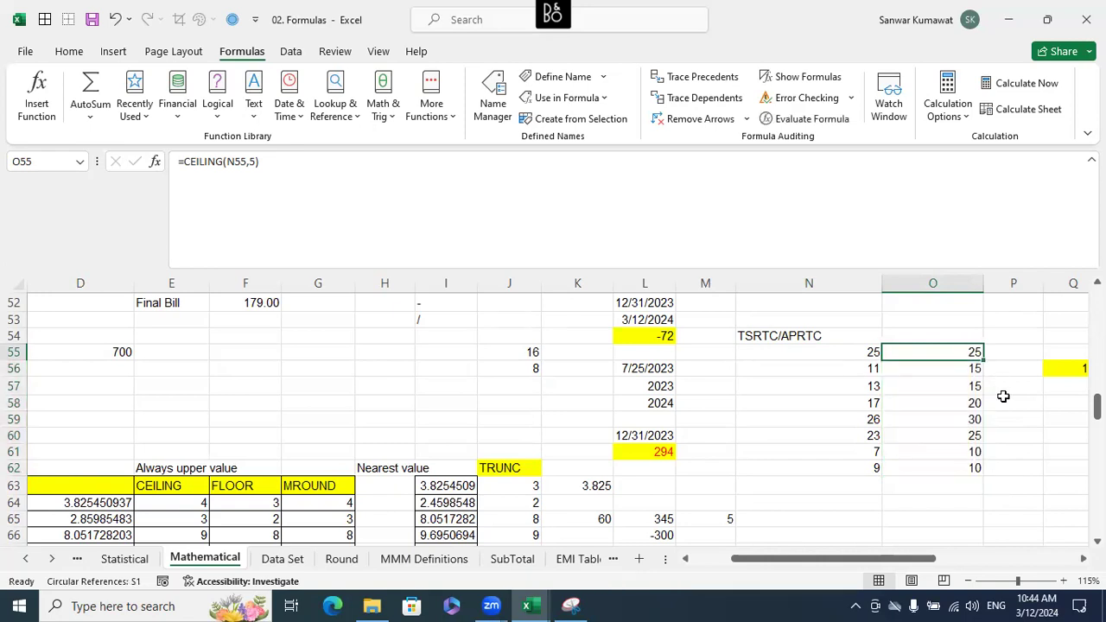
key(ctrl+Left)
key(ctrl+Left)
key(ctrl+Left)
key(ctrl+Left)
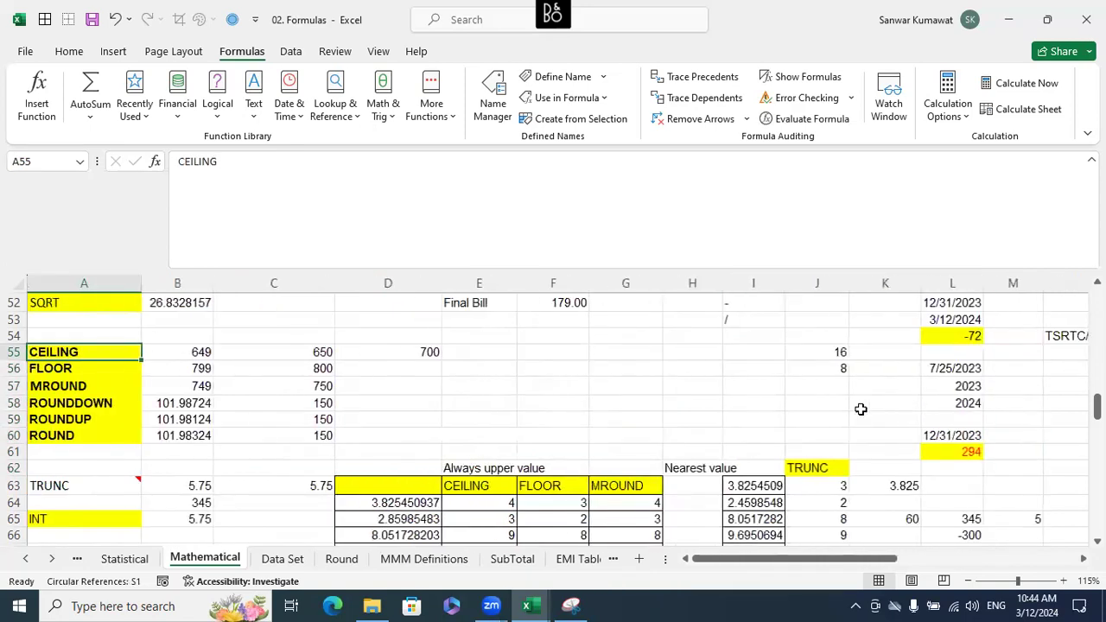
scroll(395, 440, down, 5)
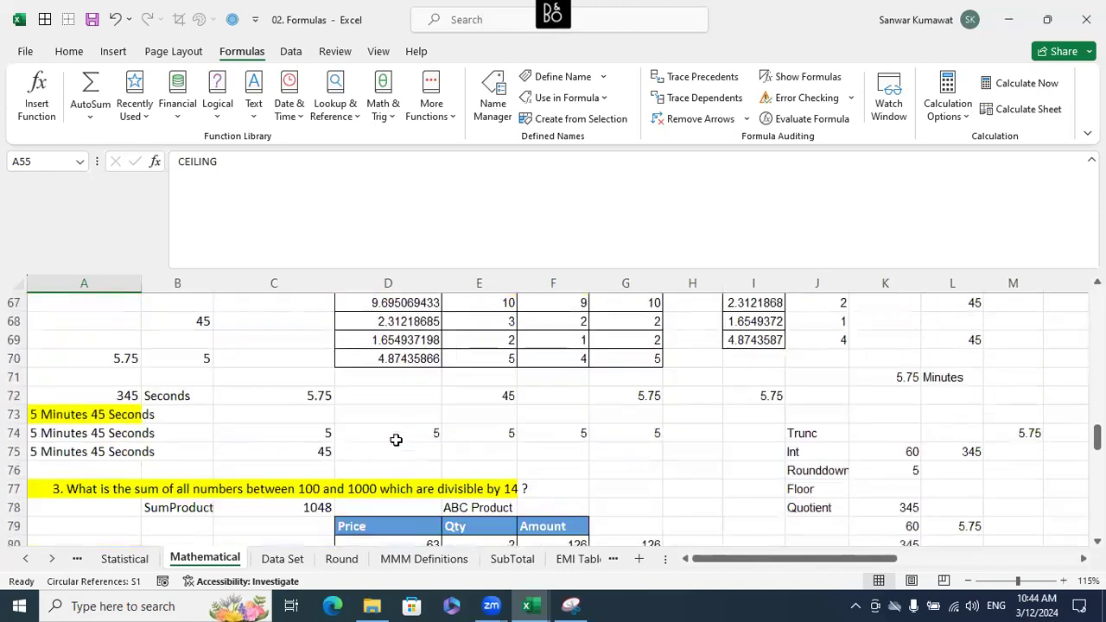
scroll(395, 440, up, 3)
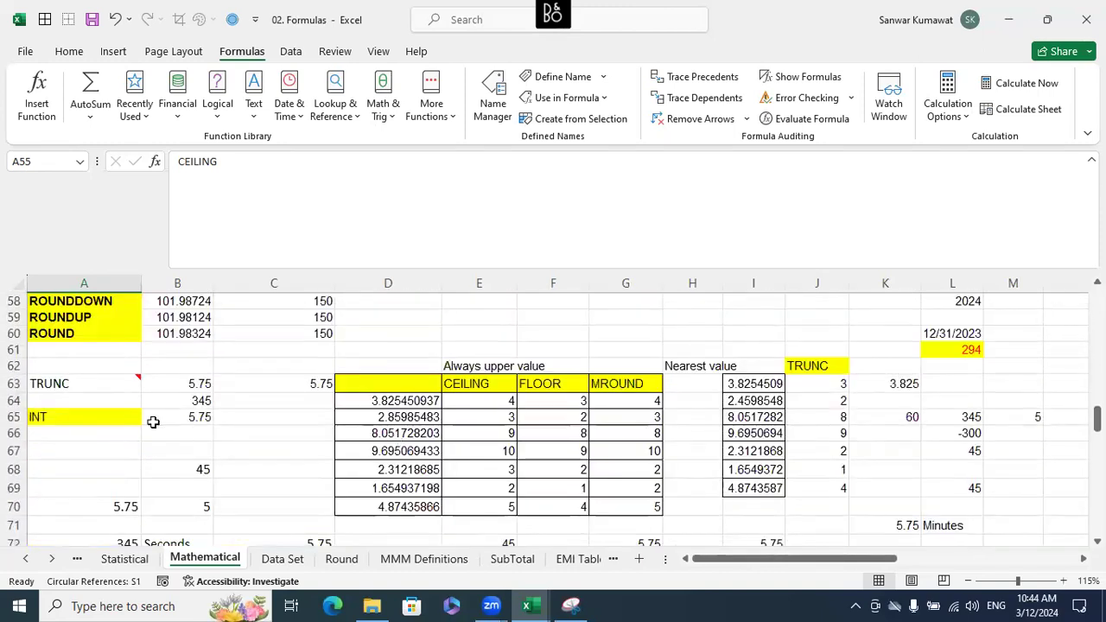
mouse_move(116, 378)
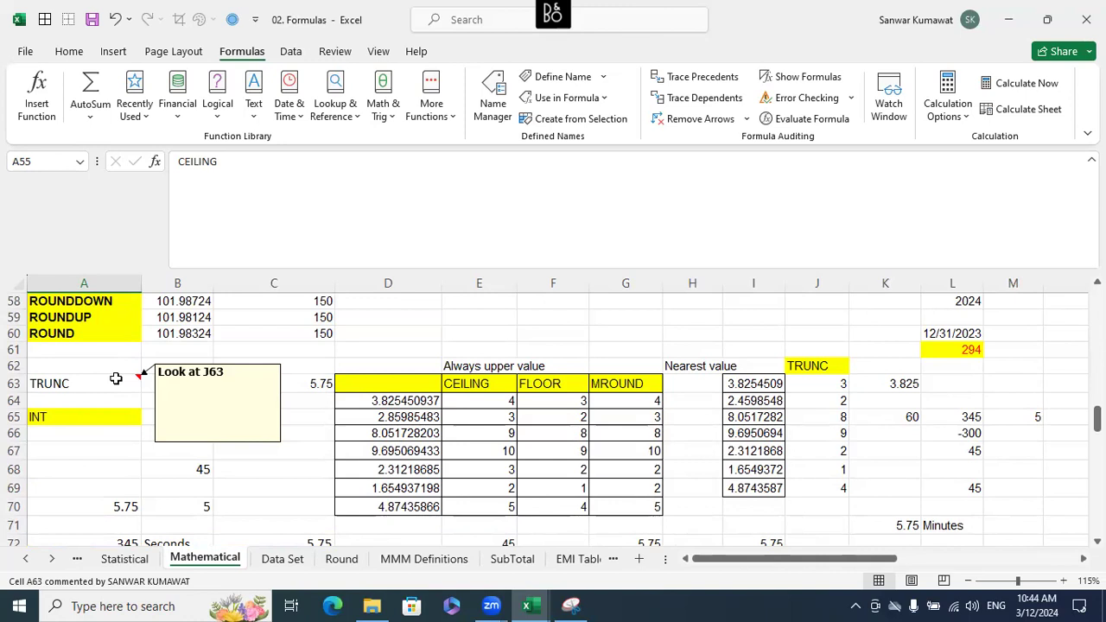
click(834, 385)
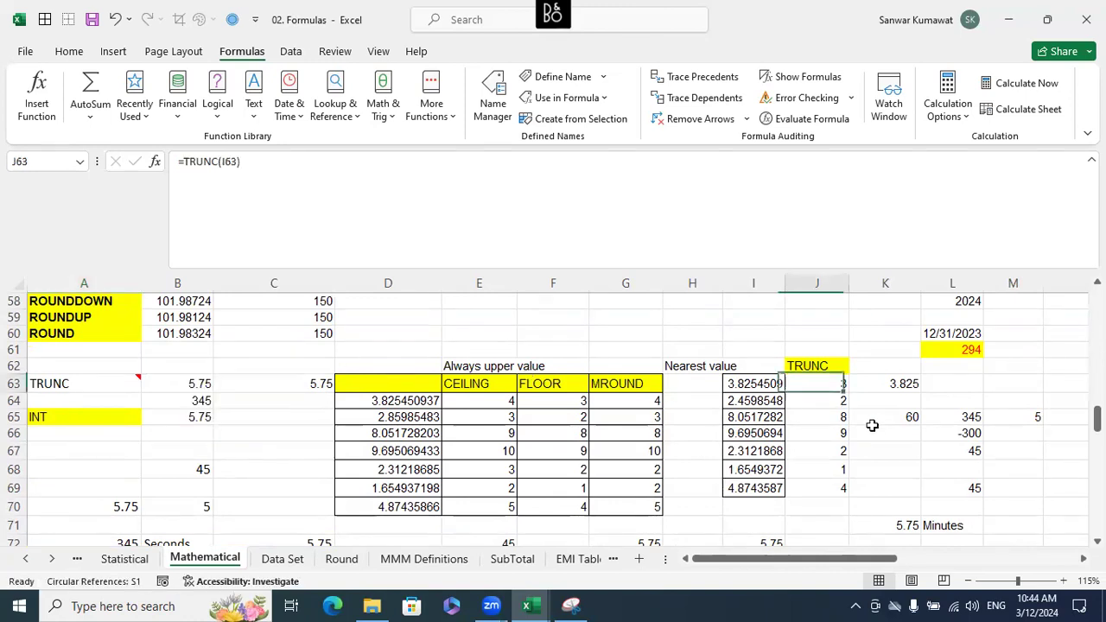
key(F2)
key(Escape)
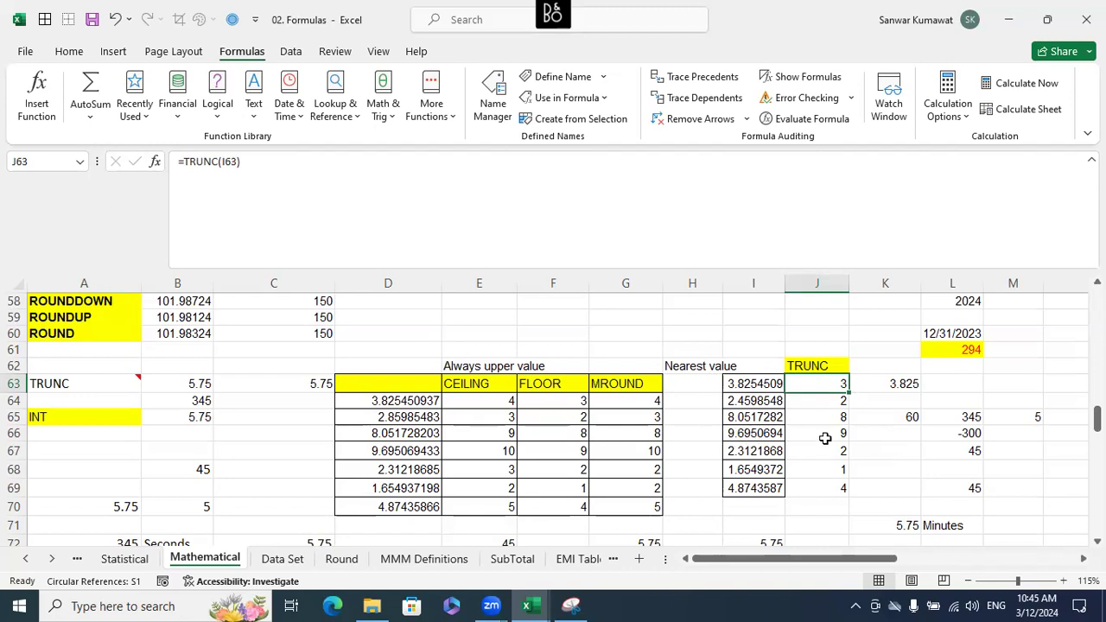
Step: Enter =345/60 in C72 to convert the 345 seconds to minutes
scroll(869, 498, down, 2)
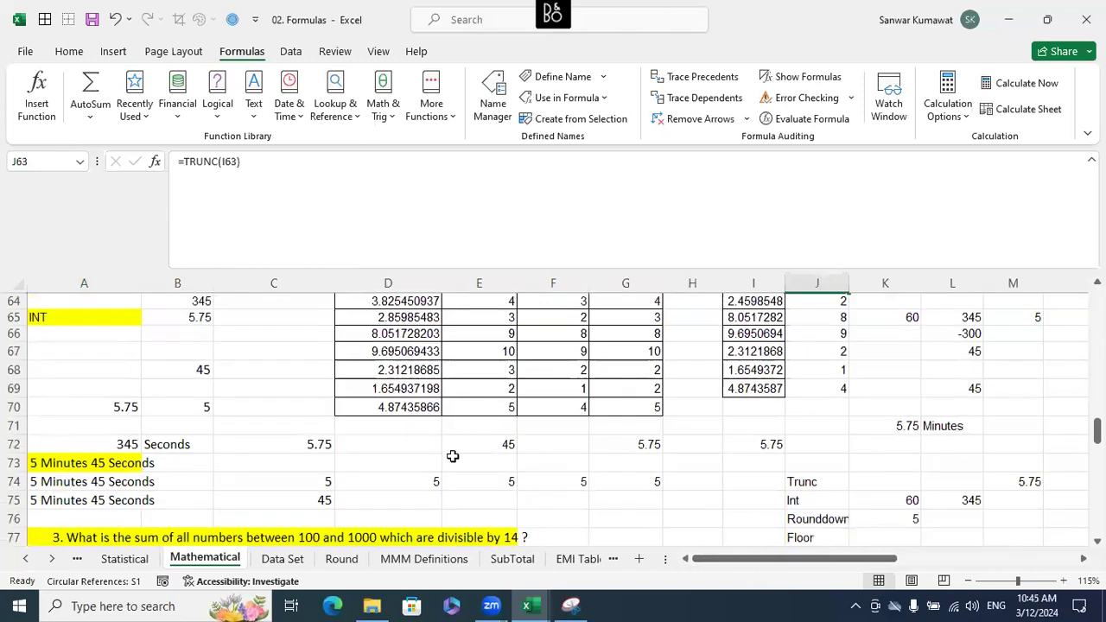
scroll(451, 458, down, 1)
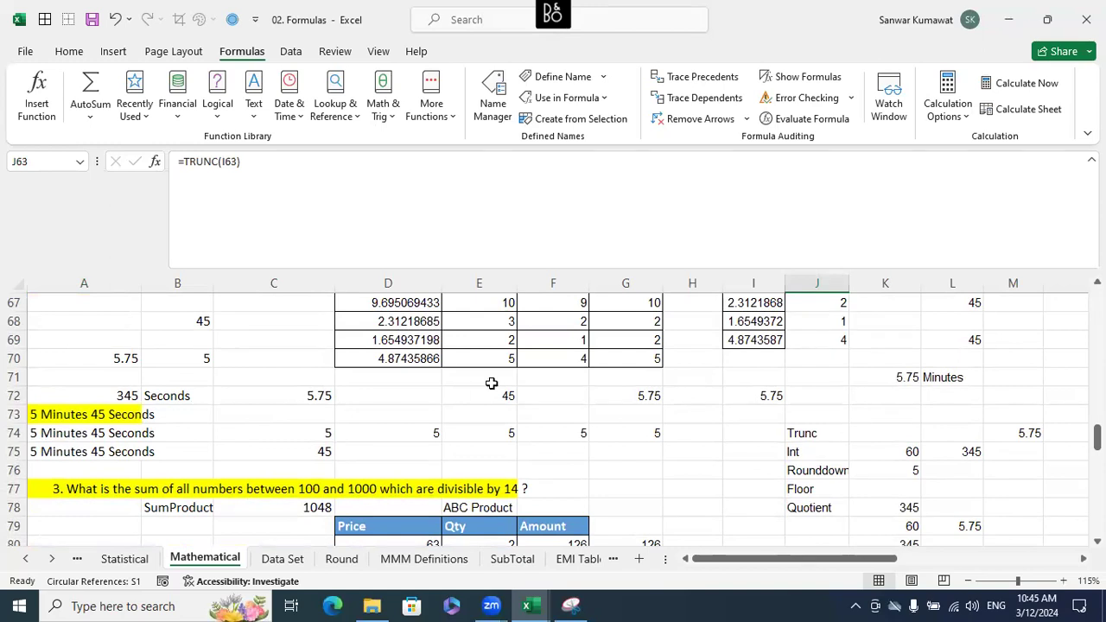
drag(808, 394, 314, 396)
click(394, 407)
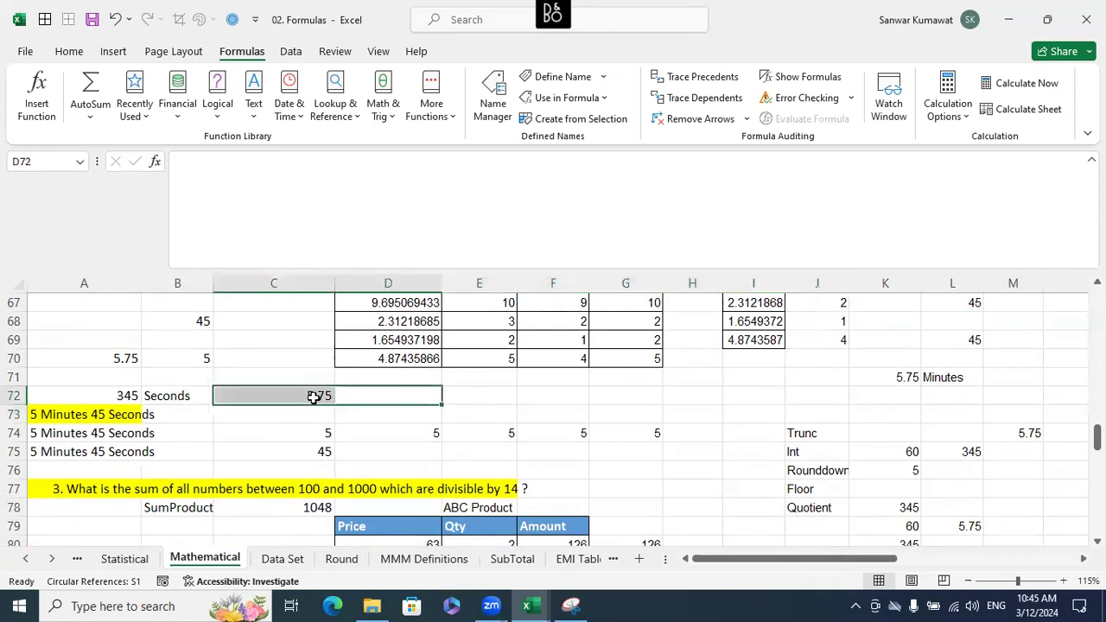
click(313, 396)
text(=345/60)
key(Return)
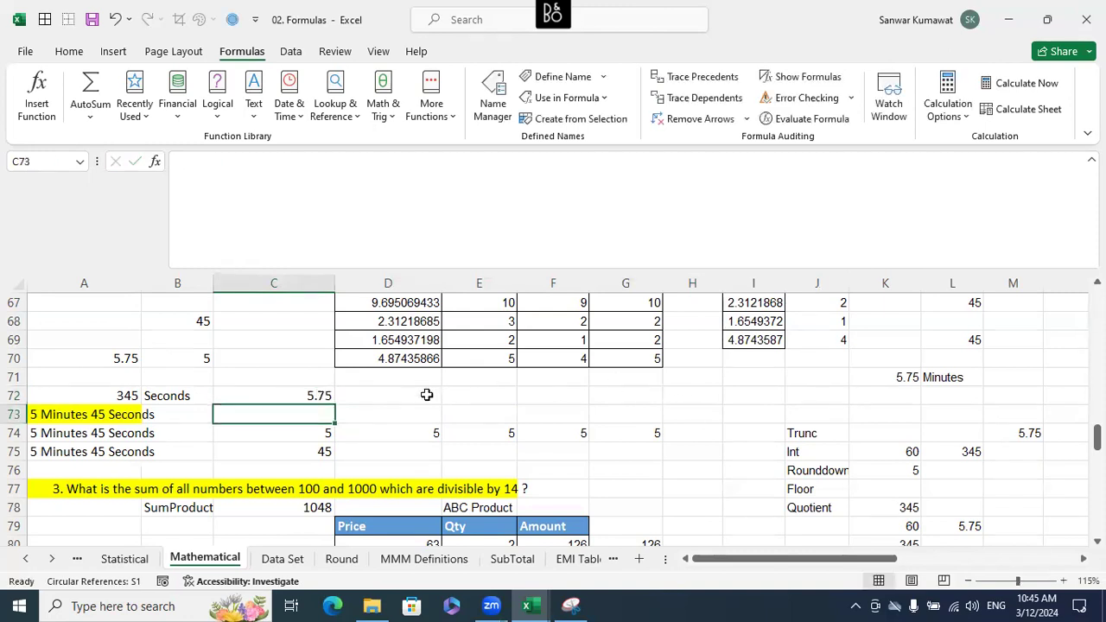
click(316, 394)
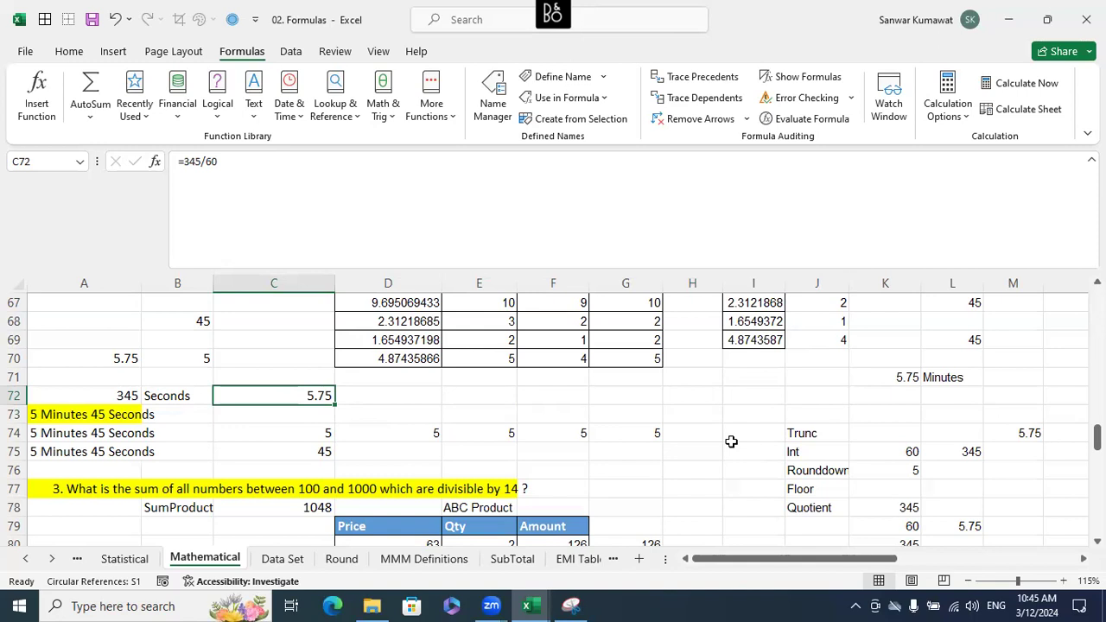
Step: Undo the new entry in C72 and the edits made just before it
key(ctrl+z)
key(ctrl+z)
key(ctrl+z)
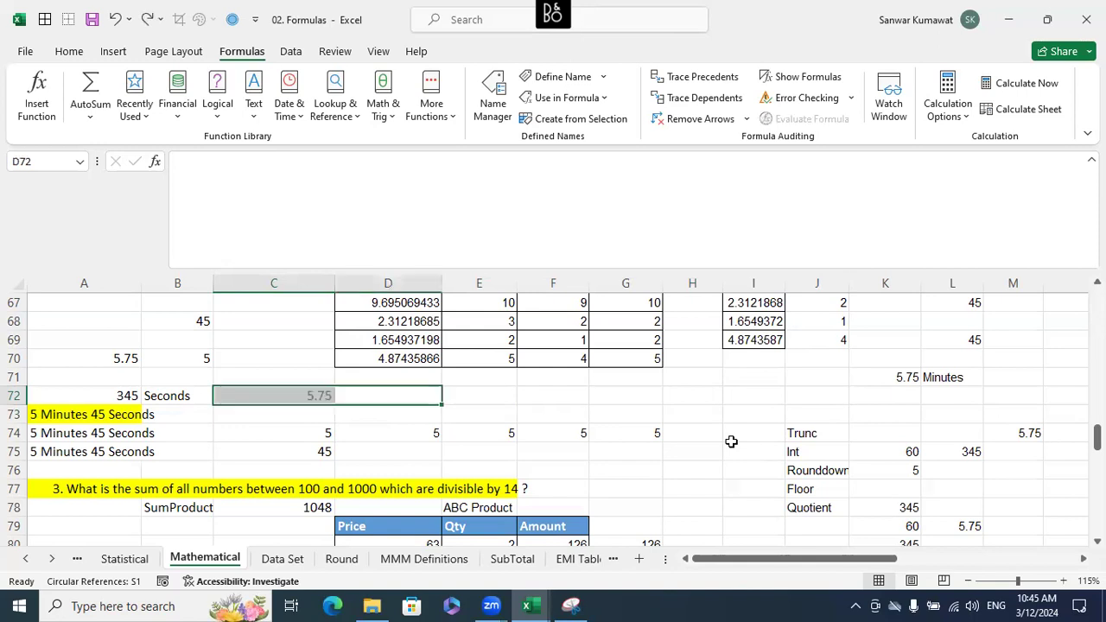
key(ctrl+z)
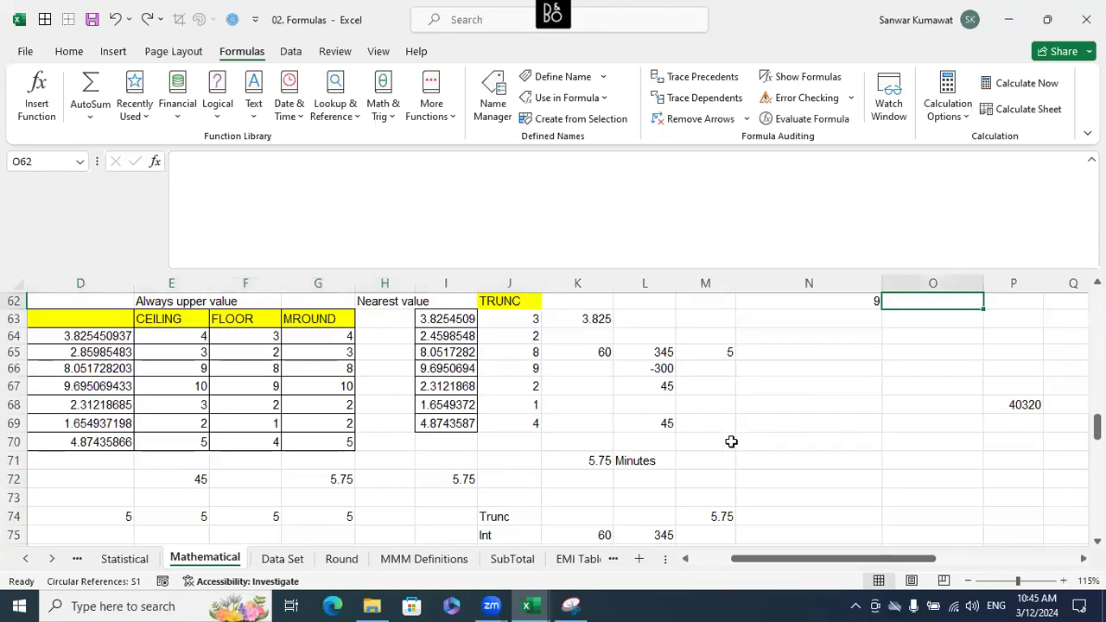
Step: Check the minutes formula in C72 and clear the old results from E72 through J72
drag(734, 560, 666, 577)
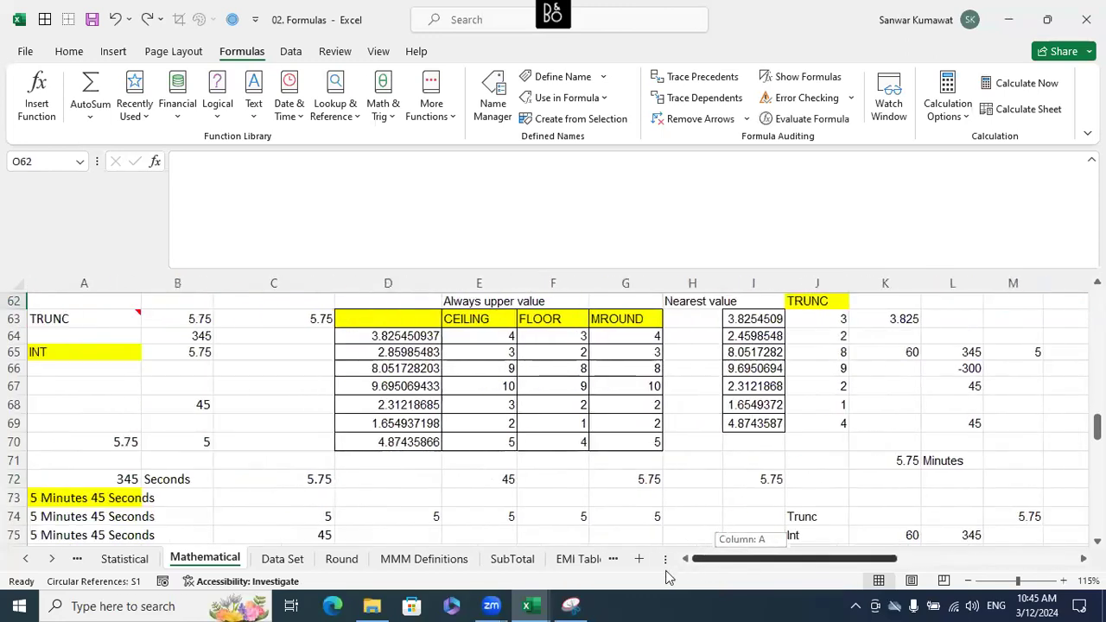
scroll(610, 515, down, 1)
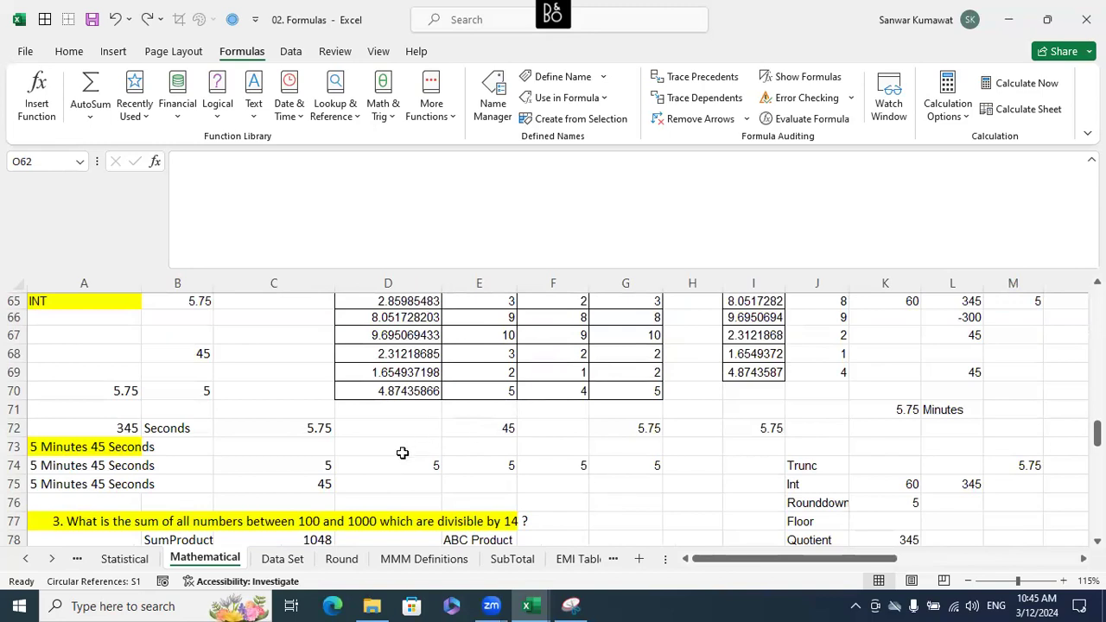
click(327, 429)
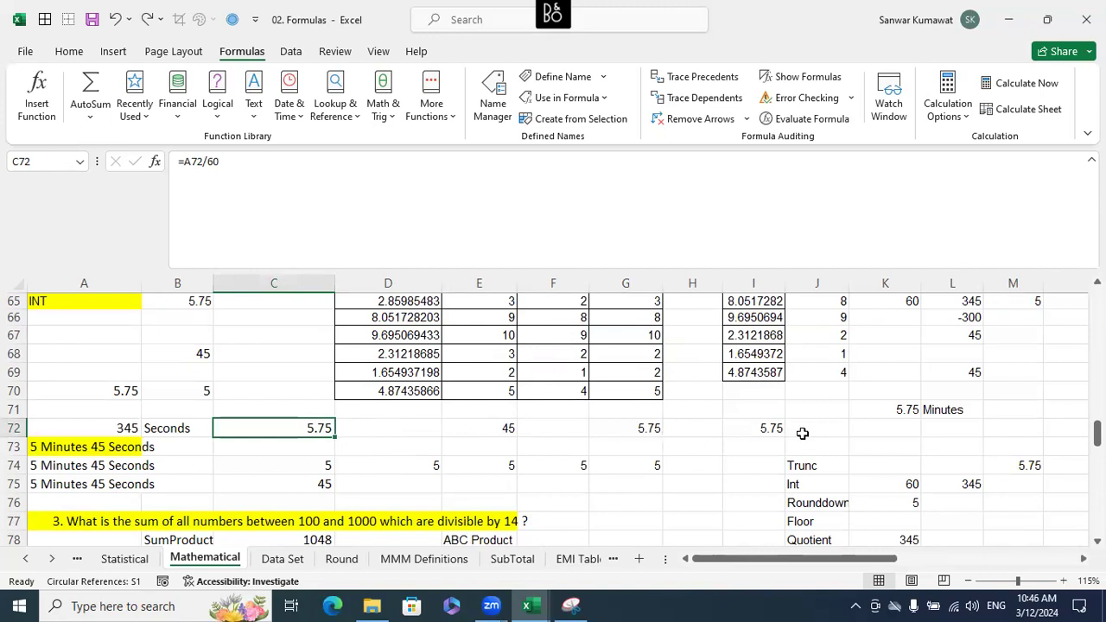
drag(838, 430, 769, 432)
drag(691, 435, 463, 427)
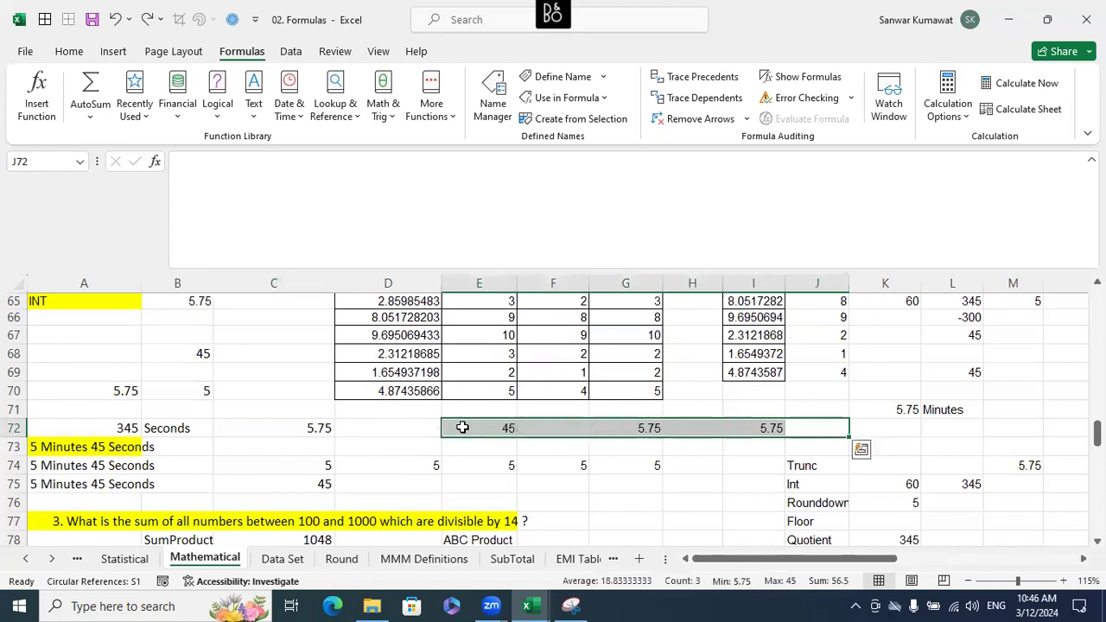
key(Delete)
Step: Replace the formula in C72 with the expected 5 minutes and enter the remaining 45 seconds in D72
click(129, 428)
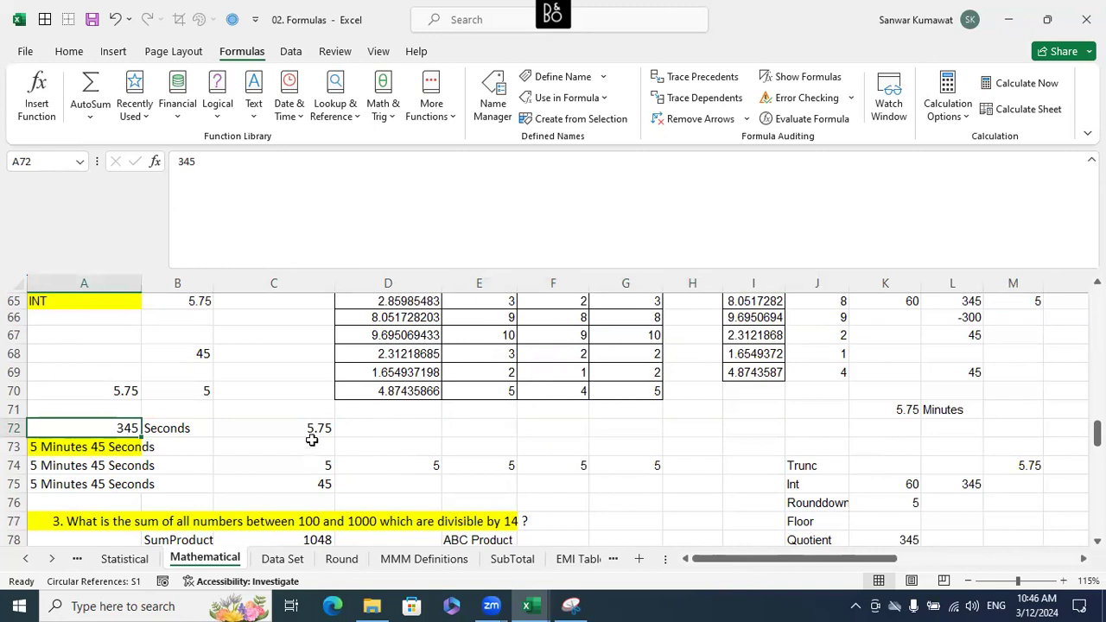
drag(368, 429, 317, 432)
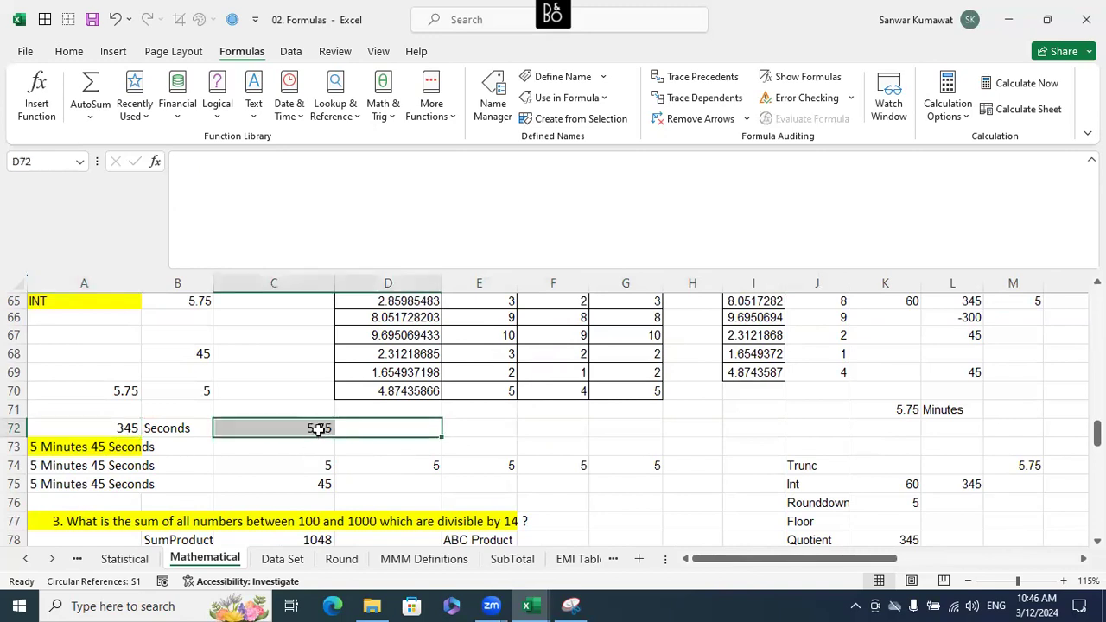
click(128, 429)
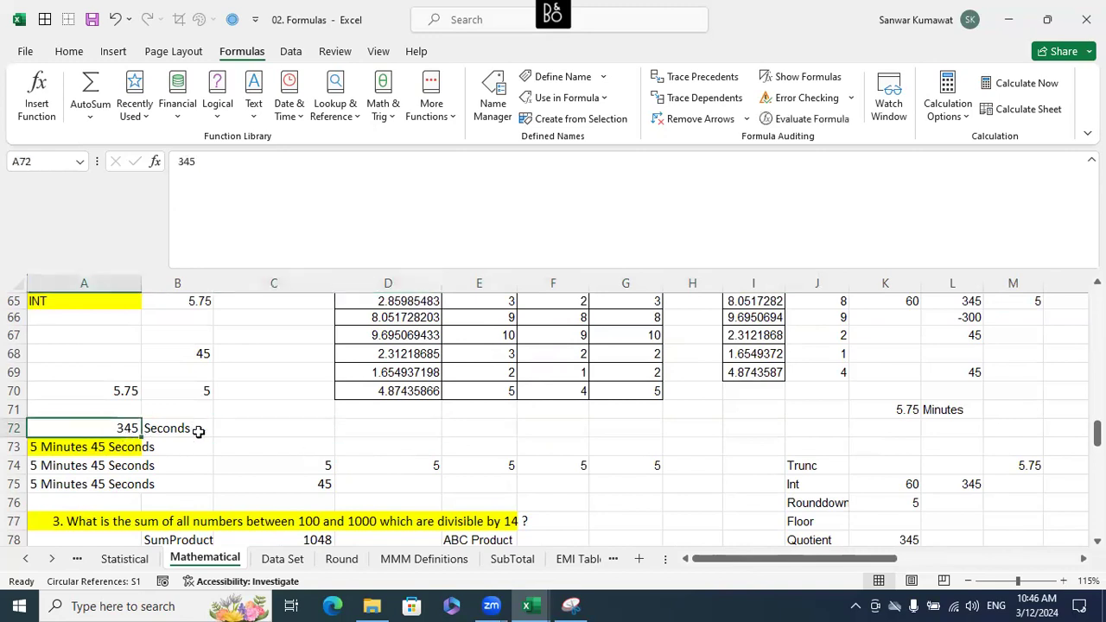
click(288, 432)
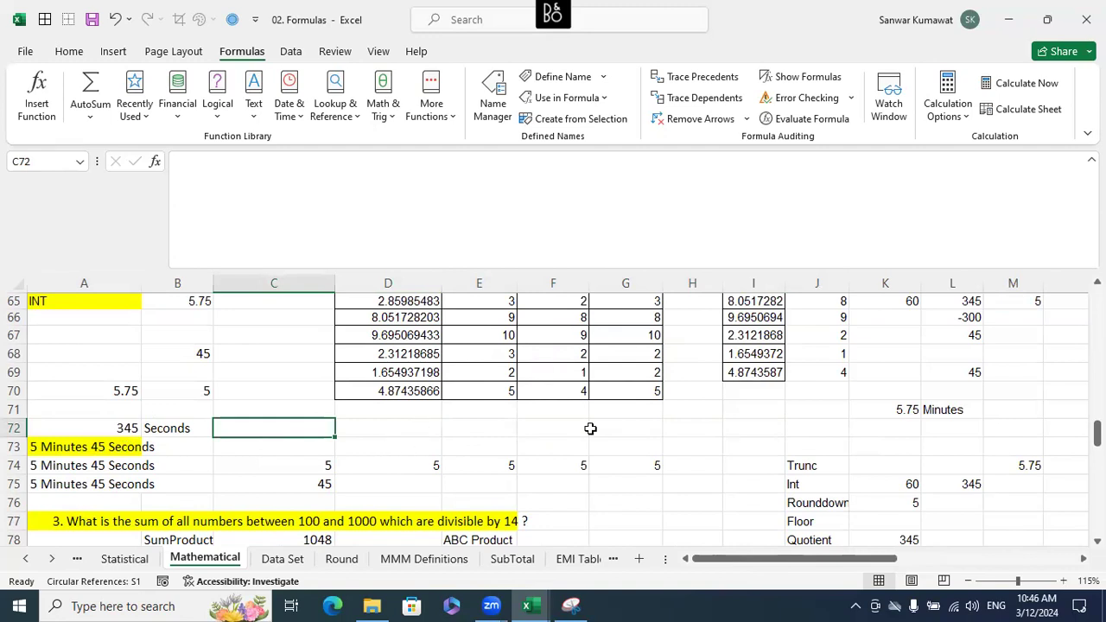
text(5)
key(Return)
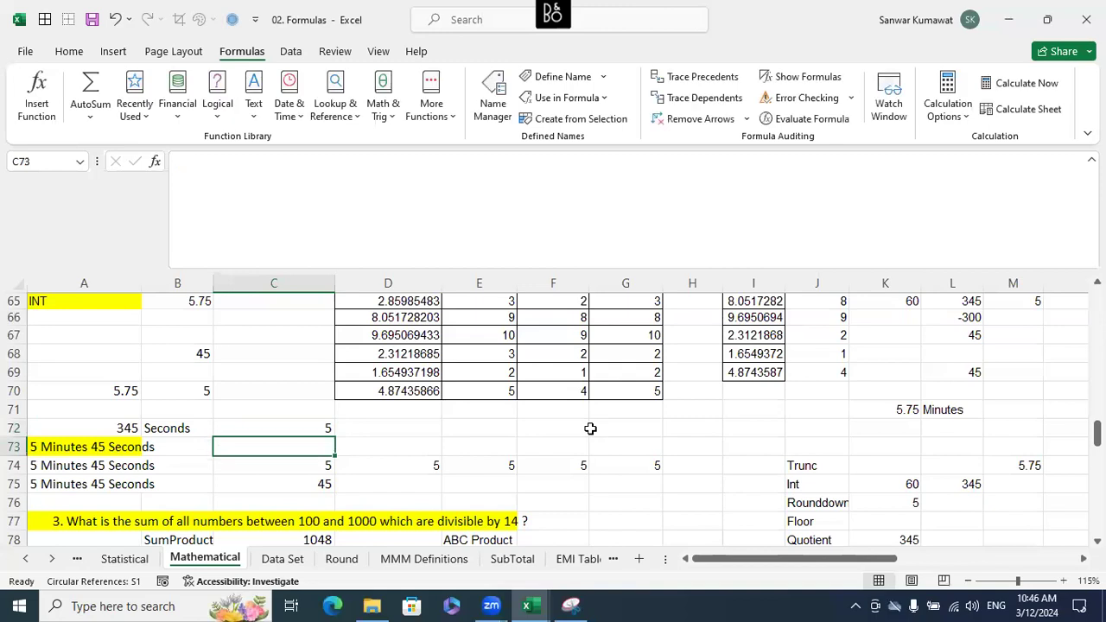
key(Up)
key(Right)
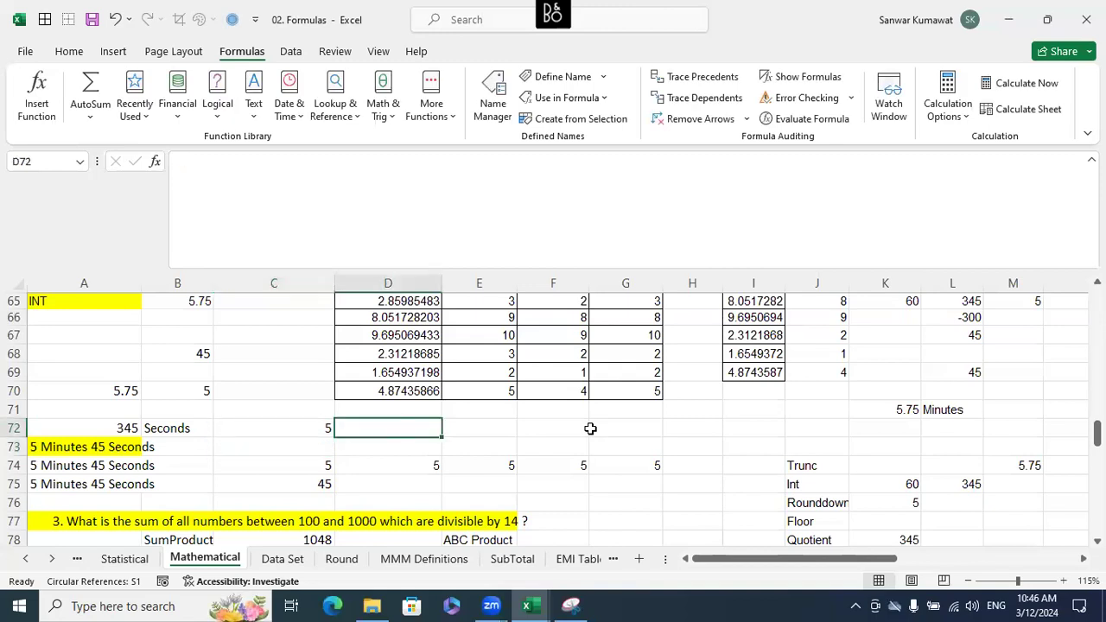
text(45)
key(ctrl+Return)
Step: Enter =345/60 in E72 and =60*75% in F72 to show how the minutes and seconds are derived
key(Right)
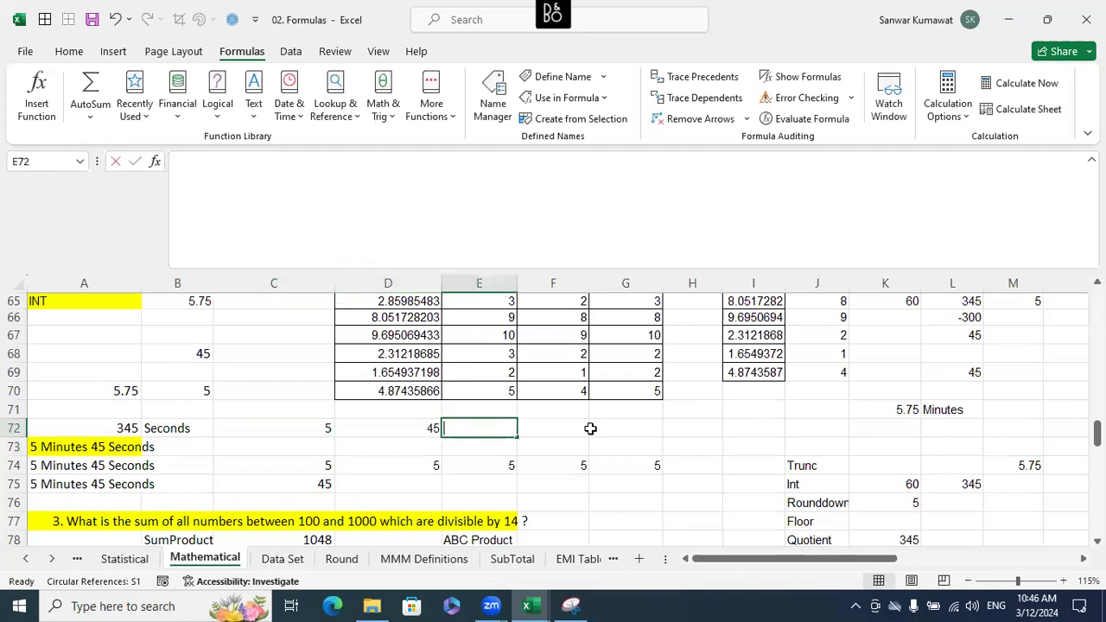
text(=345/60)
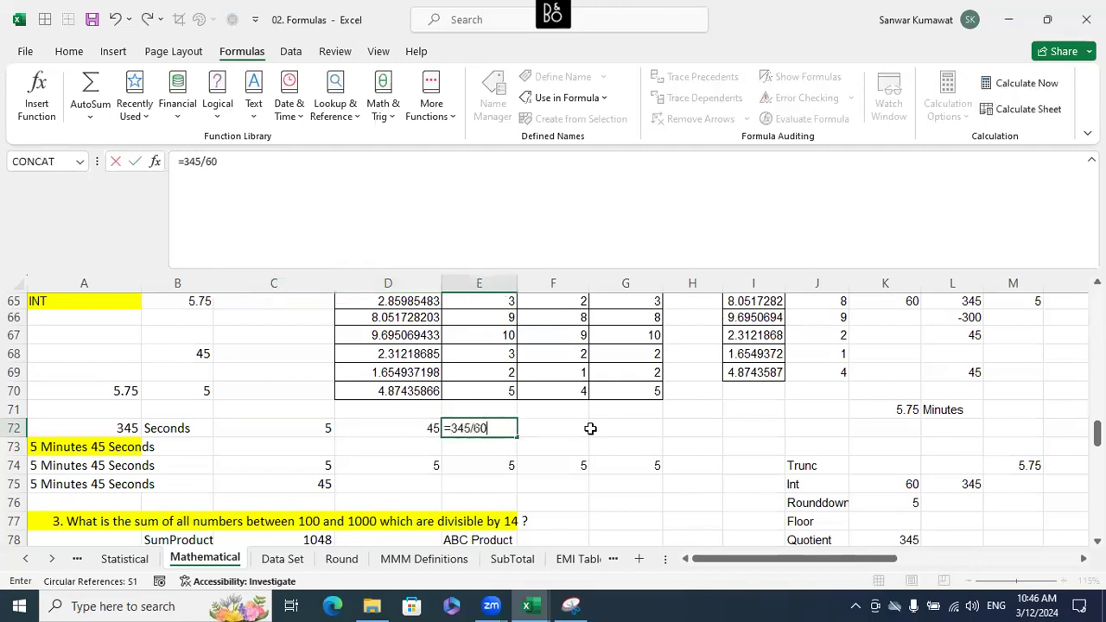
key(Return)
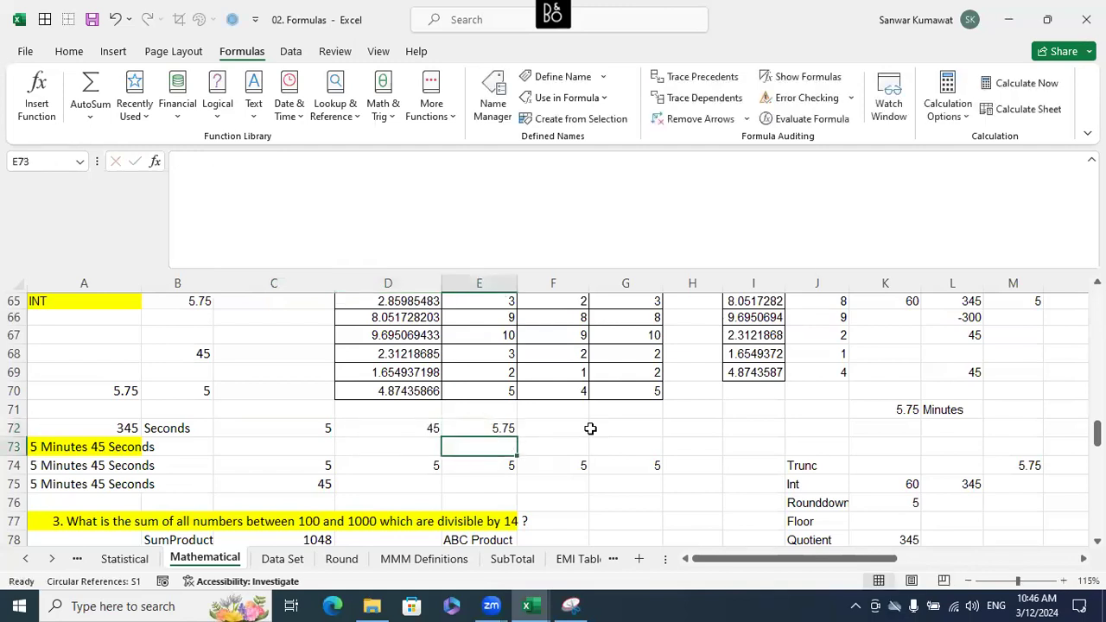
click(590, 429)
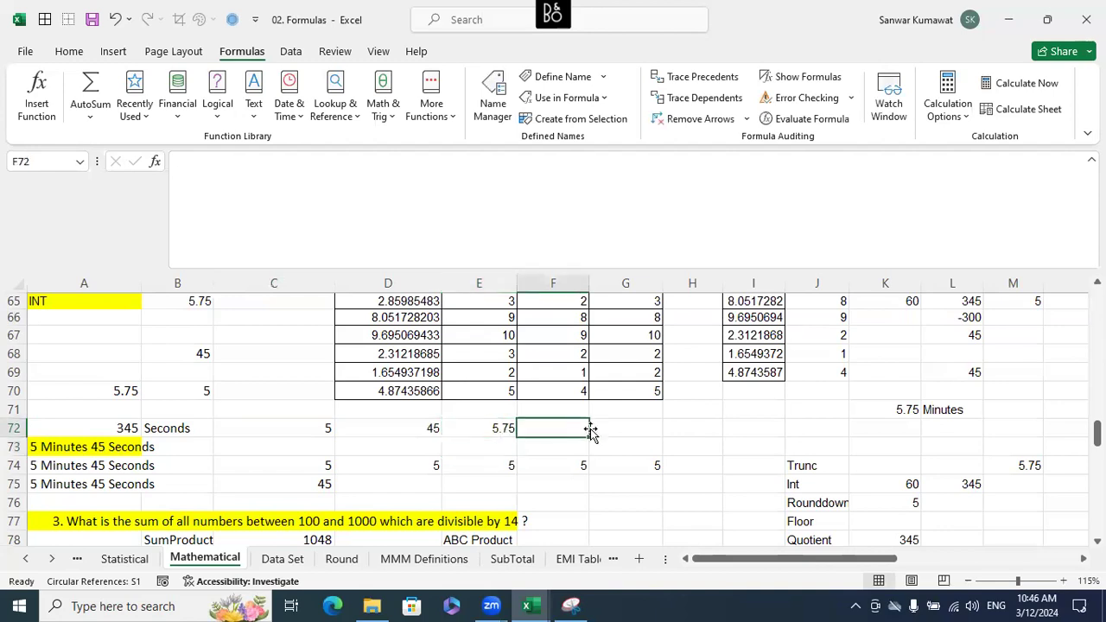
text(=)
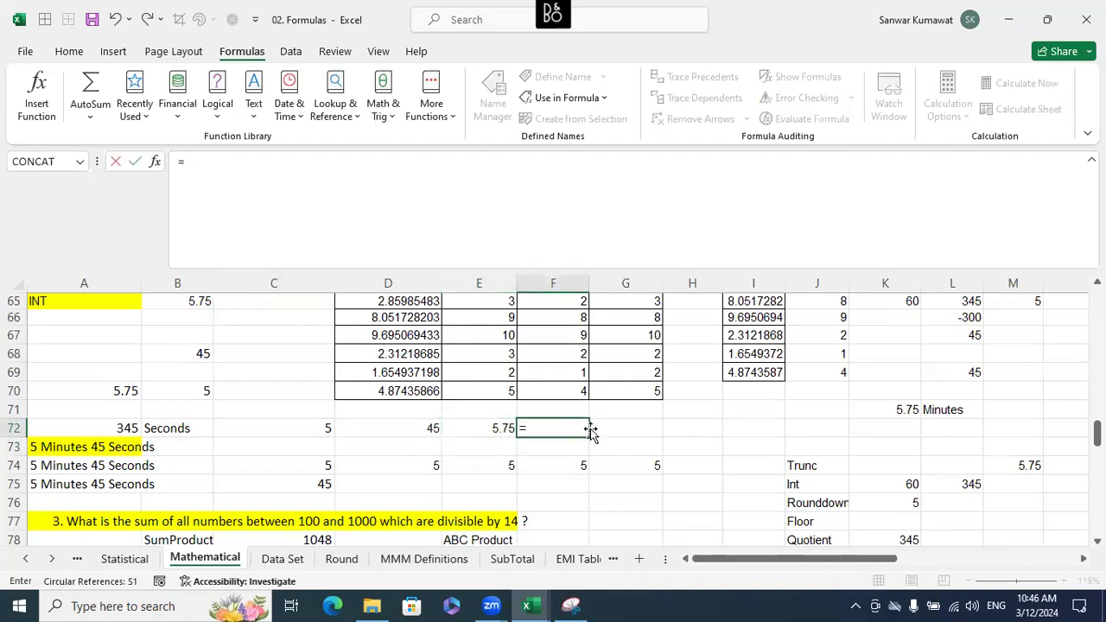
text(60*75)
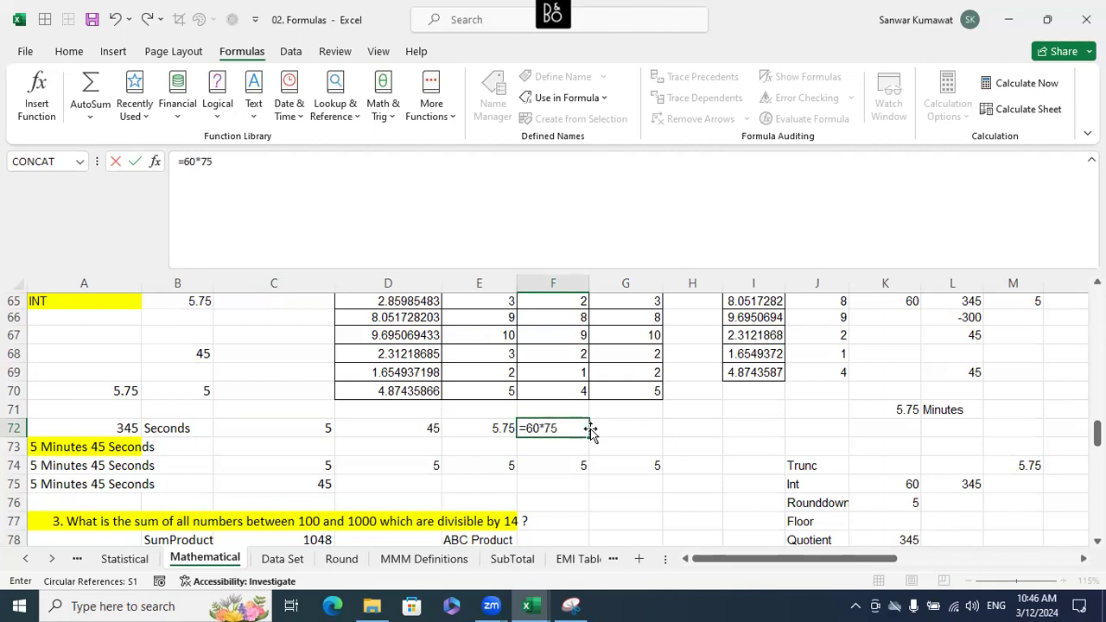
text(%)
key(Return)
key(Up)
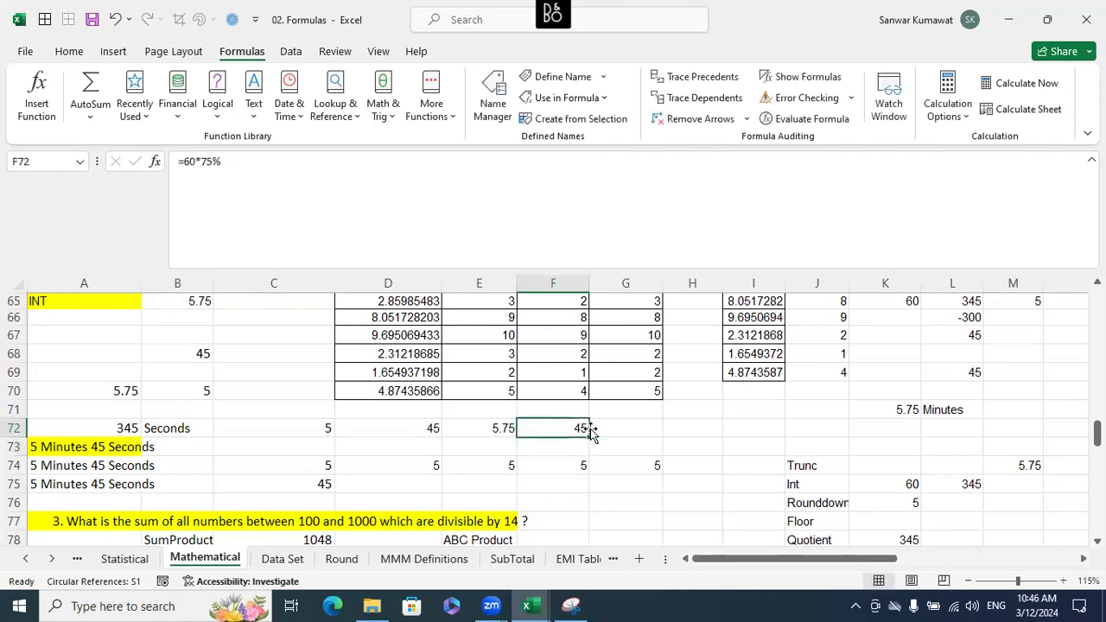
Step: Clear the two trial calculations from E72 and F72
key(shift+Left)
key(Delete)
Step: Examine the alternative whole-minutes formulas across C74 to G74, including TRUNC, ROUNDDOWN and QUOTIENT
scroll(591, 432, down, 1)
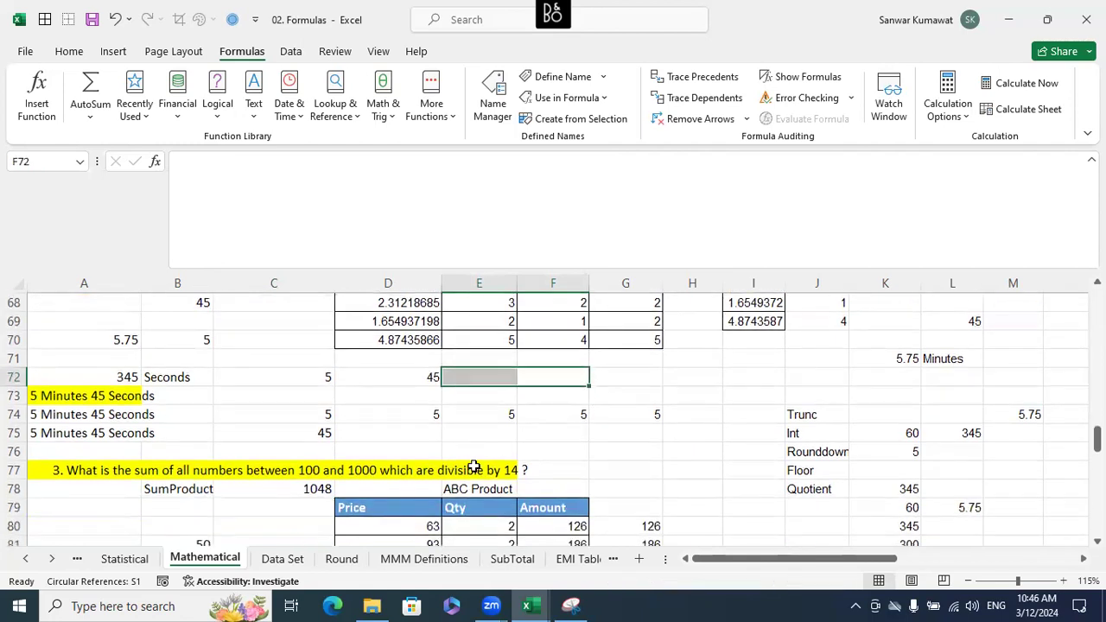
drag(259, 417, 691, 415)
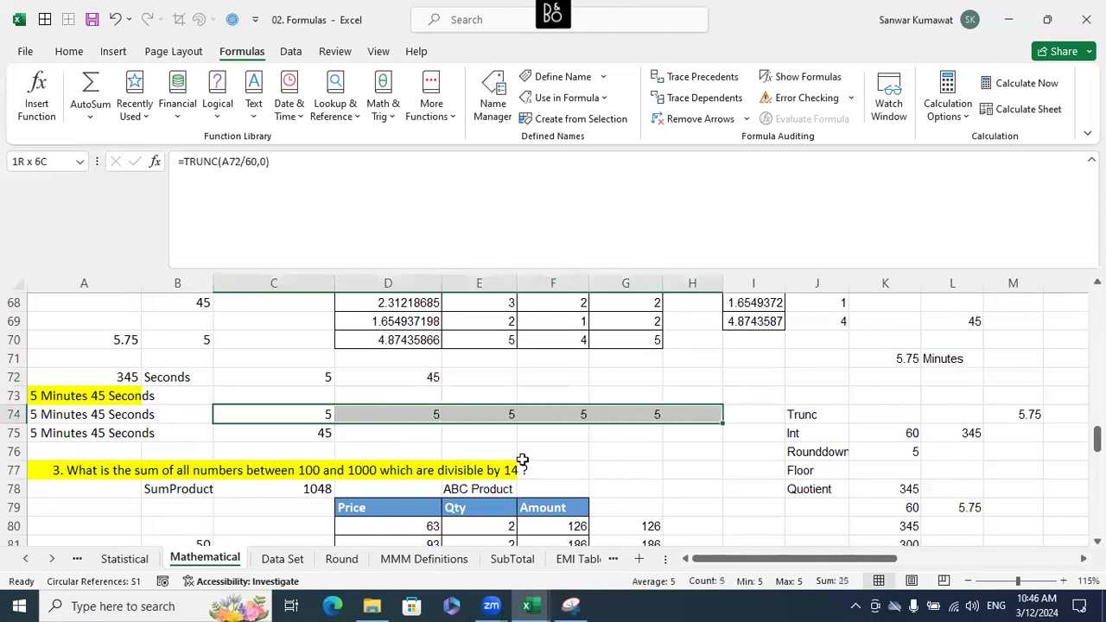
click(319, 437)
click(363, 438)
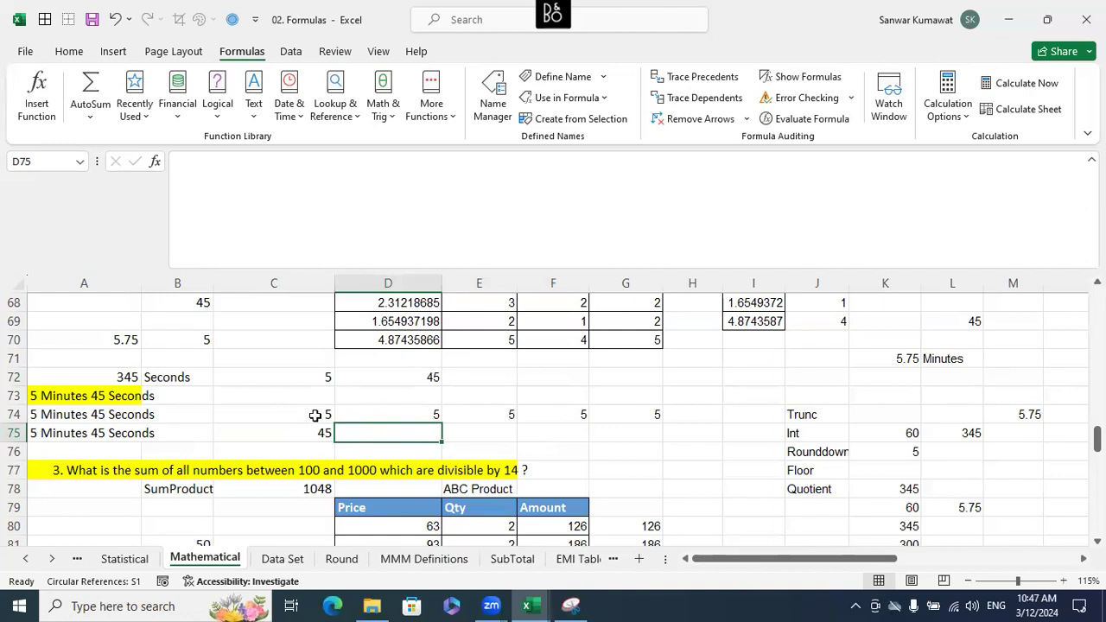
click(267, 415)
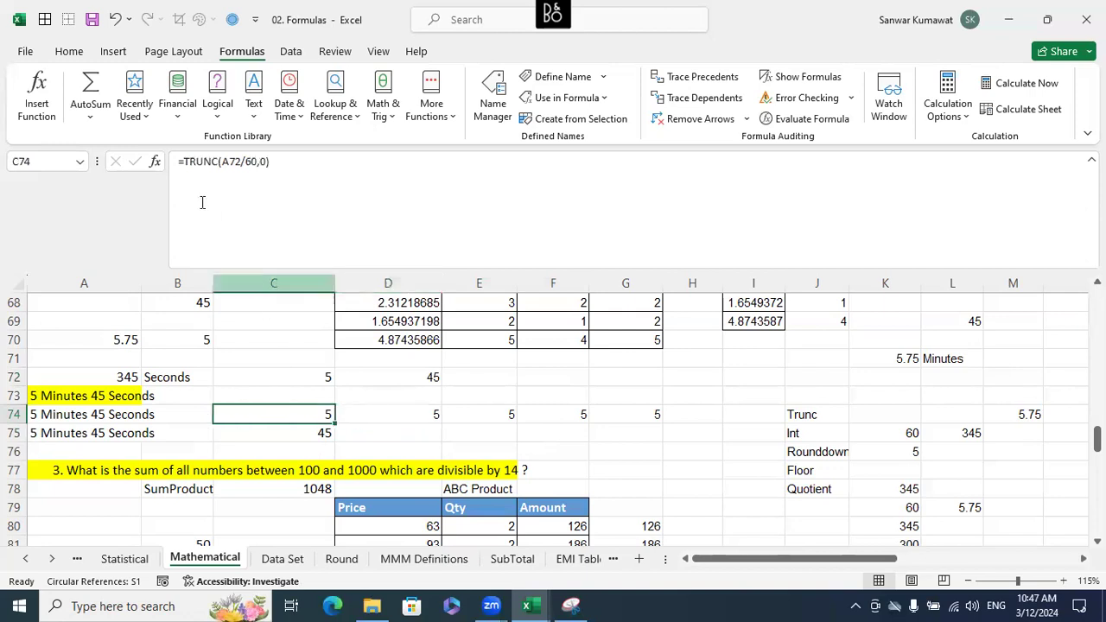
click(497, 422)
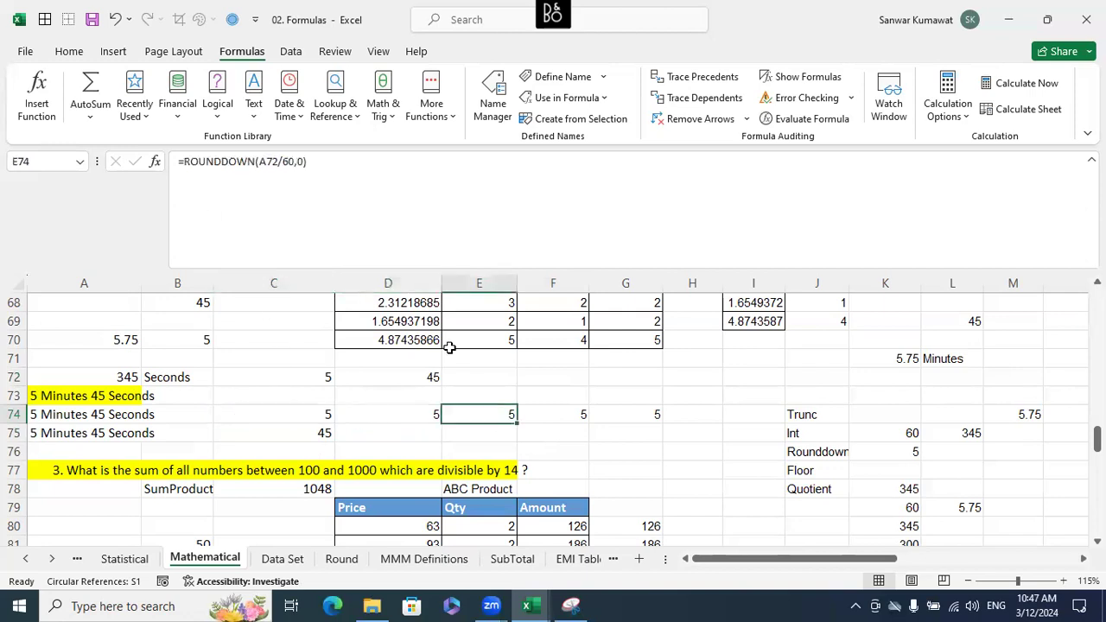
click(570, 417)
click(643, 420)
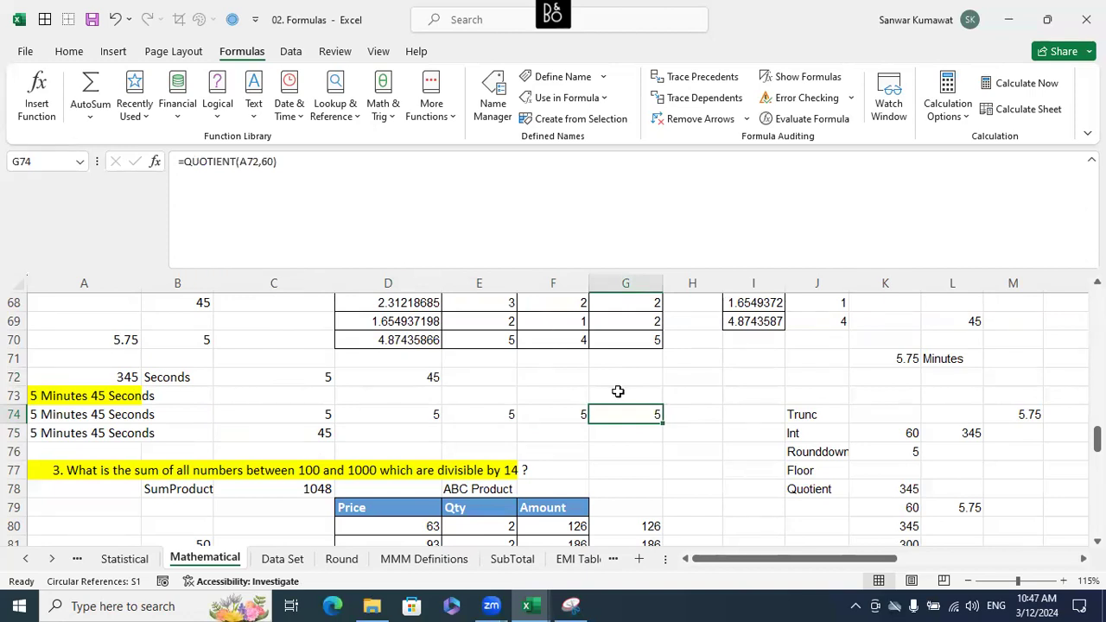
Step: Try to enter =QUOTIENT(A72/60) in G73
click(620, 394)
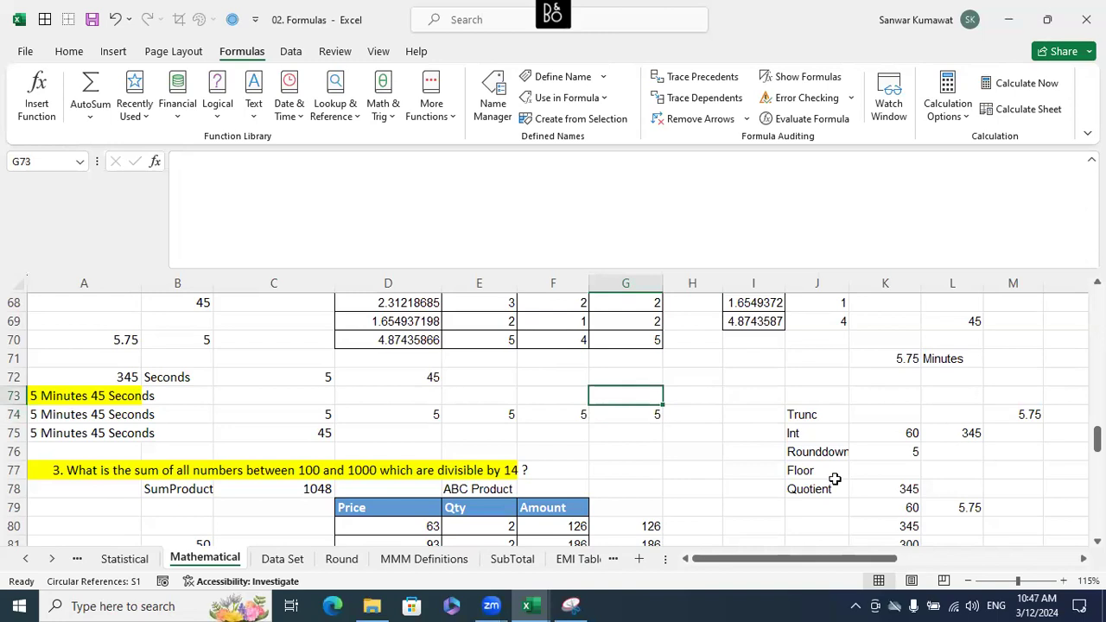
text(=qu)
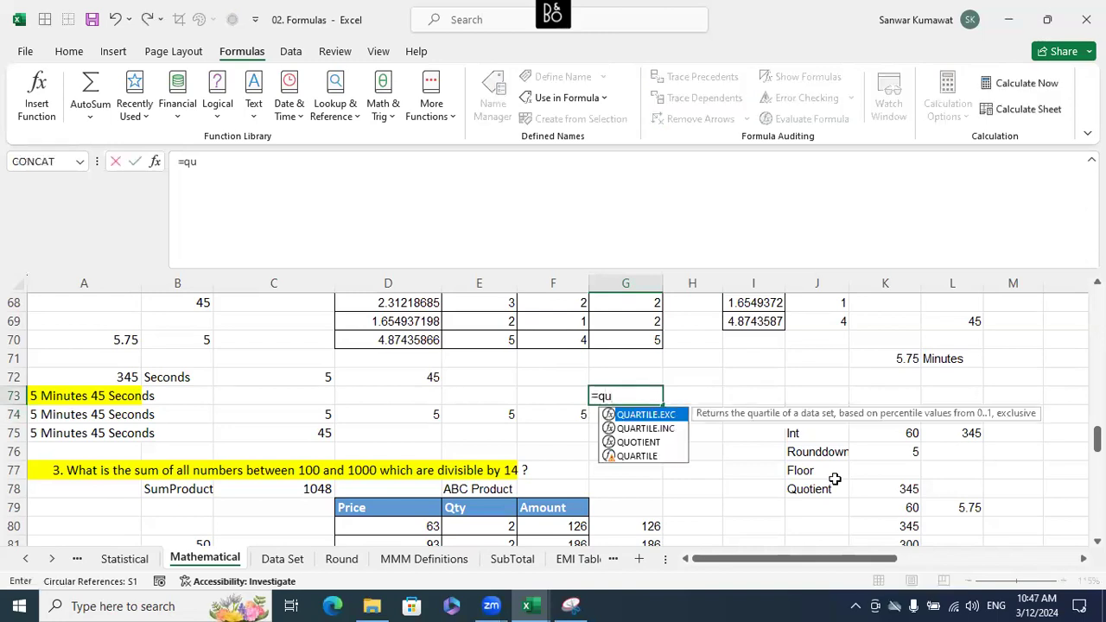
key(Down)
key(Down)
key(Tab)
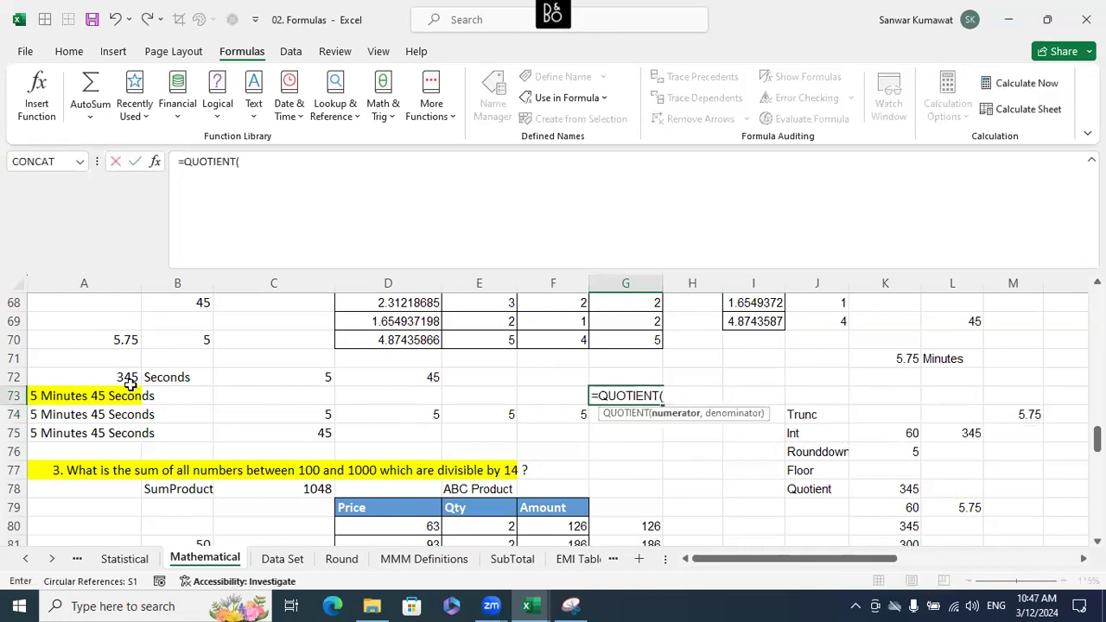
click(128, 380)
text(/60))
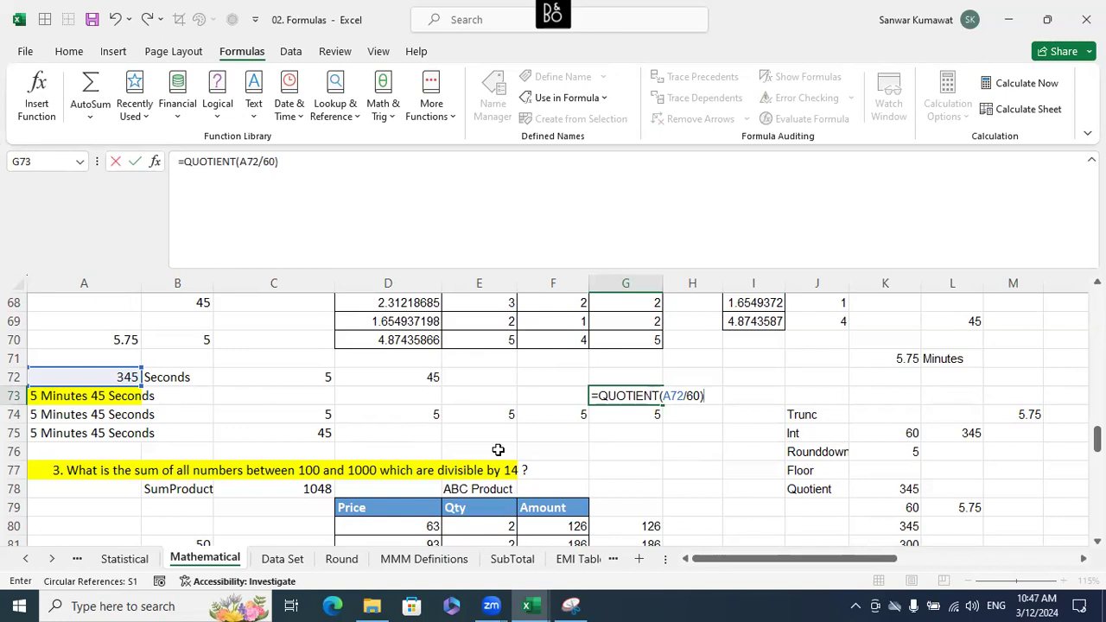
key(Return)
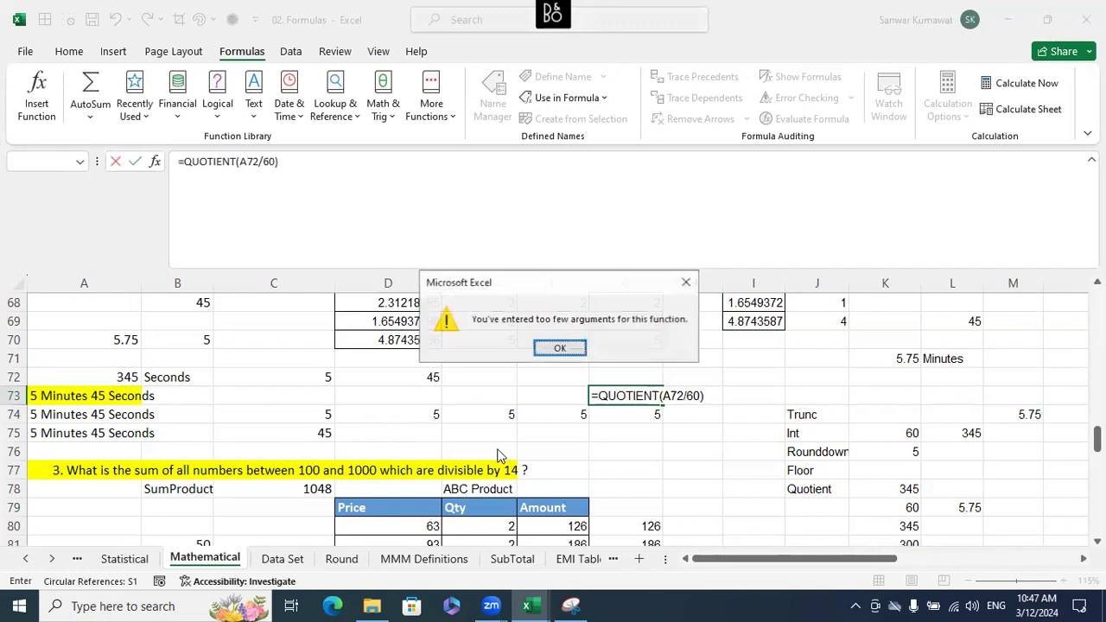
click(558, 348)
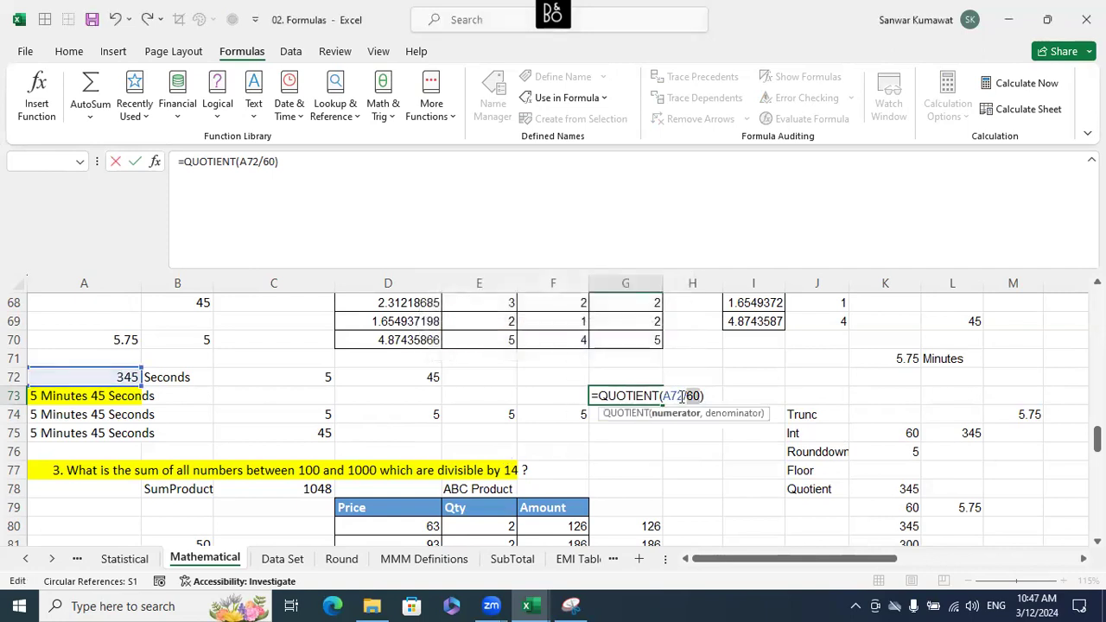
Step: Correct the formula in G73 to =QUOTIENT(A72,60)
key(BackSpace)
key(BackSpace)
key(BackSpace)
key(BackSpace)
text(,60))
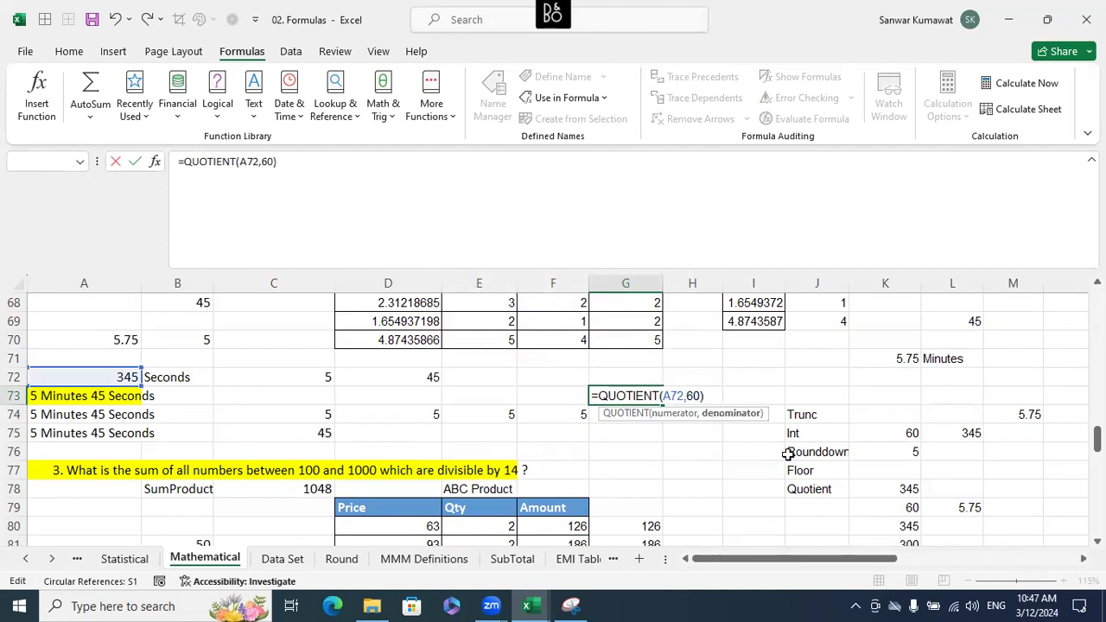
key(Return)
click(659, 396)
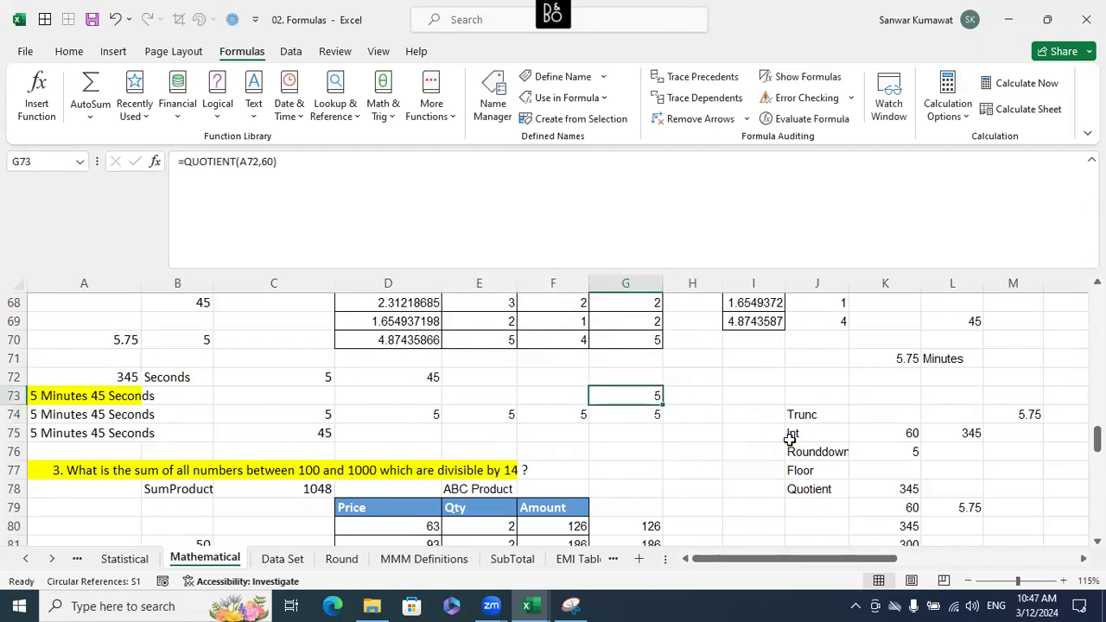
Step: Switch to Snipping Tool and draw a long-division bracket with 345 inside it above the existing example
click(570, 605)
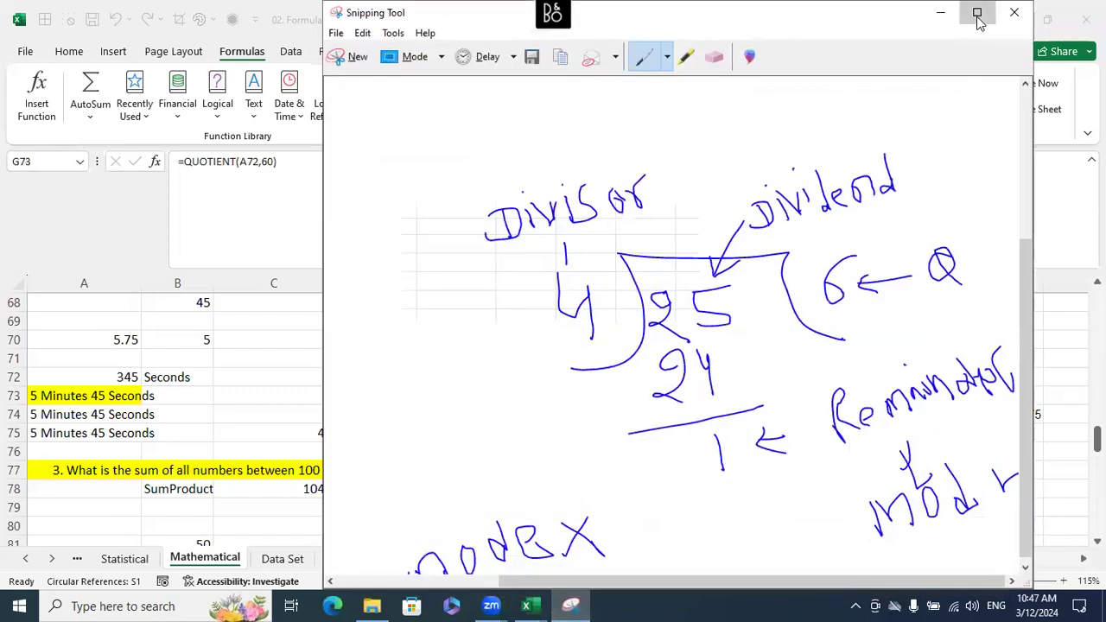
click(977, 15)
scroll(926, 248, up, 5)
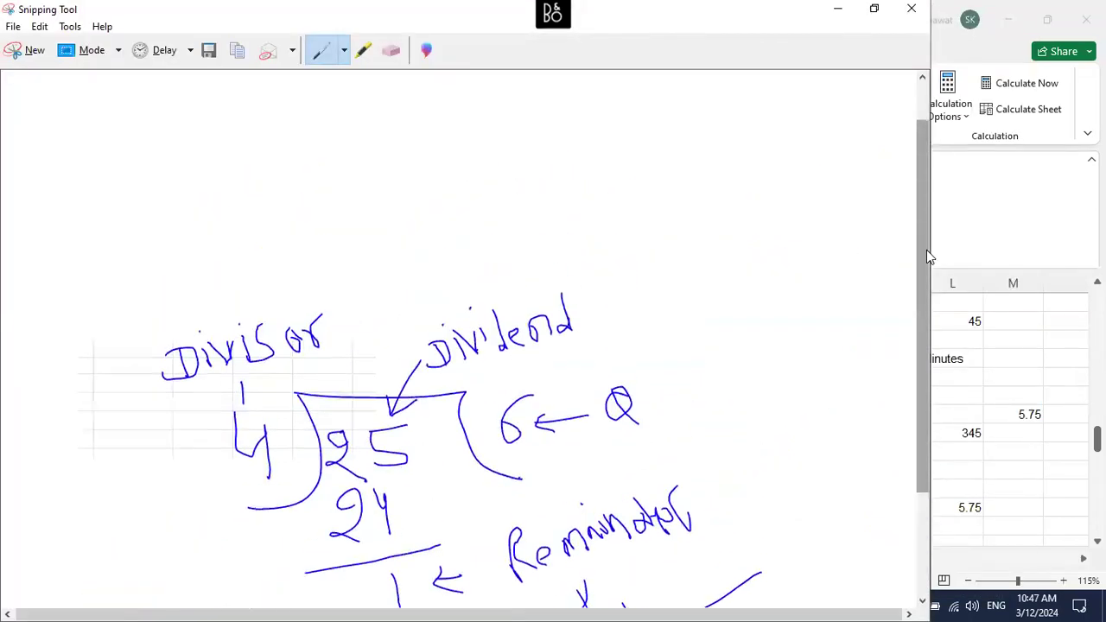
drag(639, 221, 792, 264)
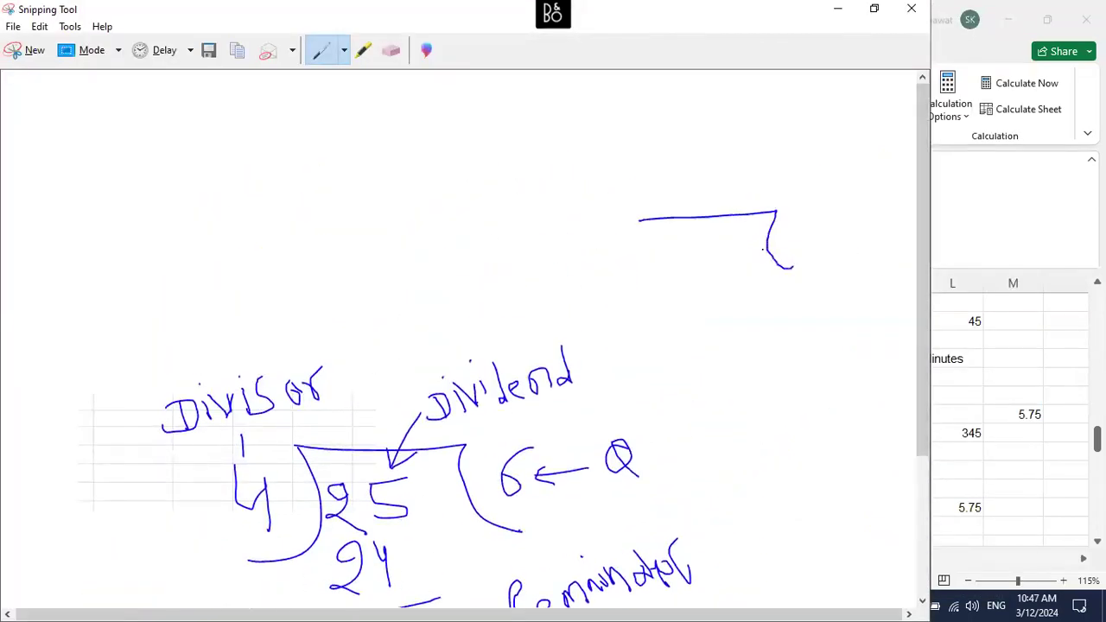
scroll(792, 264, down, 1)
drag(644, 227, 644, 302)
mouse_move(678, 245)
mouse_down()
mouse_move(692, 264)
mouse_move(678, 282)
mouse_up()
mouse_move(732, 251)
mouse_down()
mouse_move(741, 295)
mouse_move(748, 282)
mouse_up()
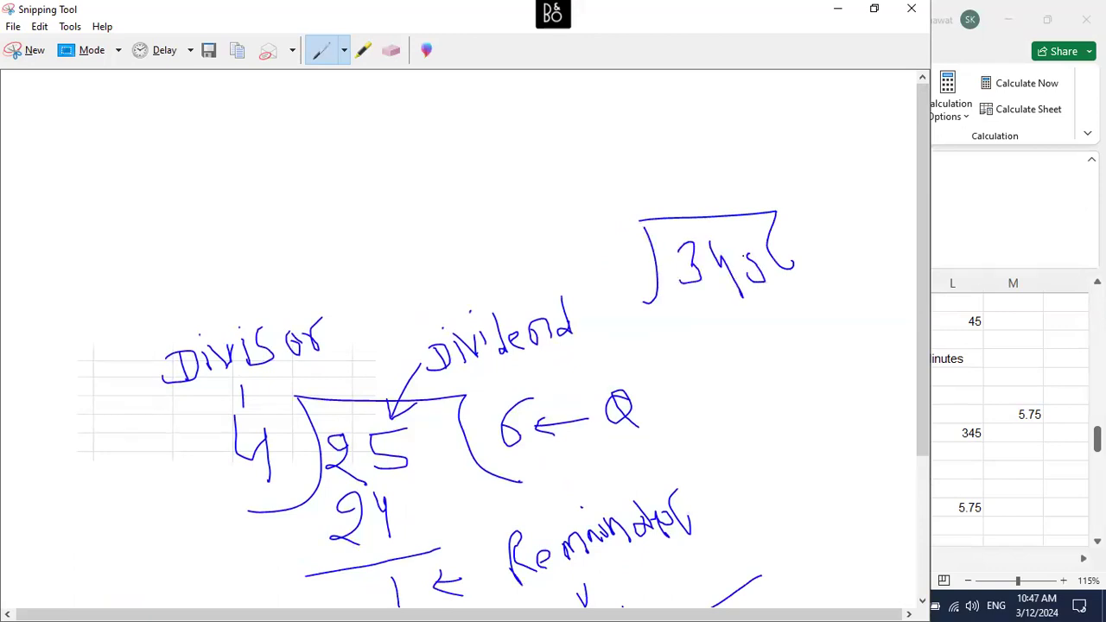
Step: Handwrite divisor 60, subtraction of 300, quotient 5 and remainder 45 around the bracket, mark both results, and return to Excel
mouse_move(589, 247)
mouse_down()
mouse_move(592, 261)
mouse_move(615, 265)
mouse_move(628, 251)
mouse_up()
mouse_move(682, 304)
mouse_down()
mouse_move(695, 336)
mouse_move(759, 314)
mouse_move(748, 326)
mouse_up()
drag(704, 370, 831, 333)
mouse_move(822, 222)
mouse_down()
mouse_move(817, 252)
mouse_move(836, 280)
mouse_up()
mouse_move(827, 223)
mouse_down()
mouse_move(817, 252)
mouse_move(829, 278)
mouse_up()
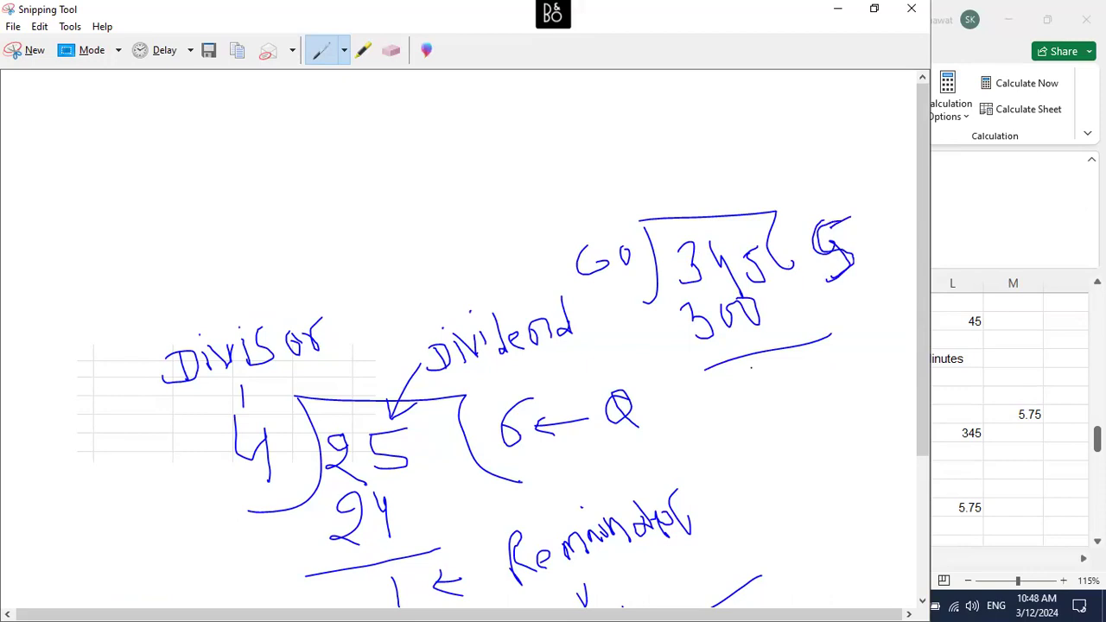
mouse_move(737, 366)
mouse_down()
mouse_move(765, 385)
mouse_move(789, 373)
mouse_move(788, 384)
mouse_move(827, 351)
mouse_up()
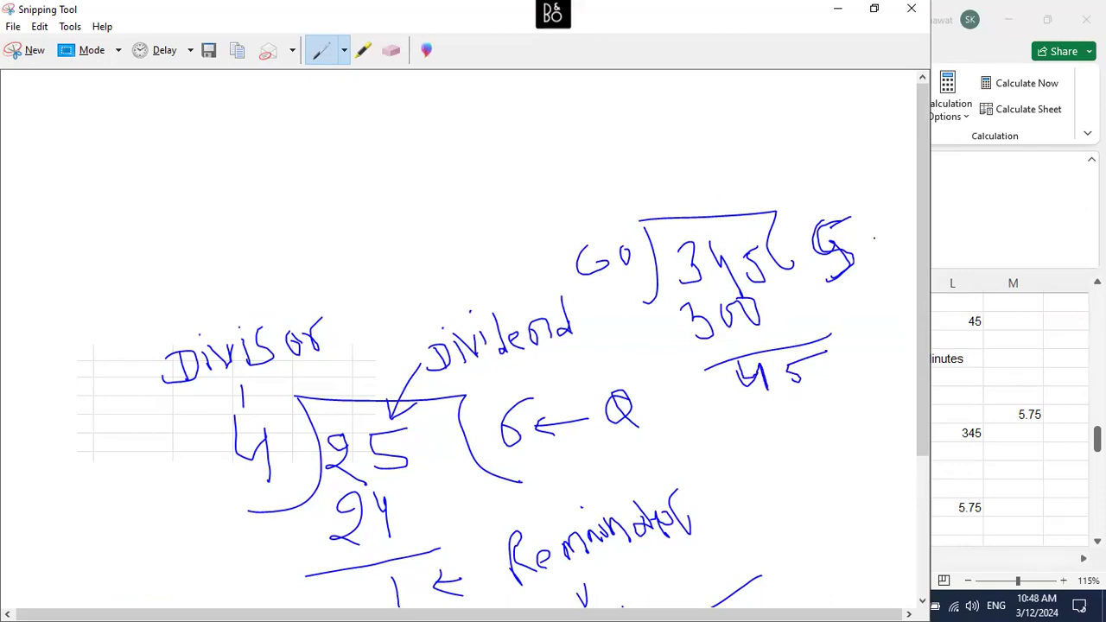
drag(863, 231, 879, 218)
key(super+Down)
key(super+Down)
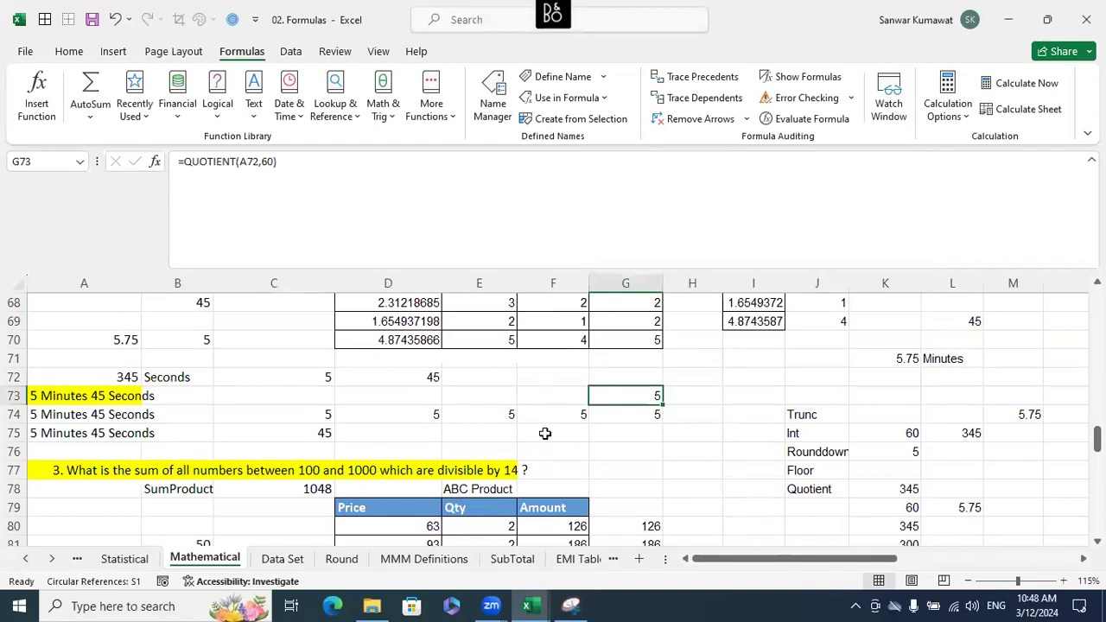
Step: Examine the whole-minutes formulas from G74 back to C74, comparing them with the plain division in A70
click(630, 414)
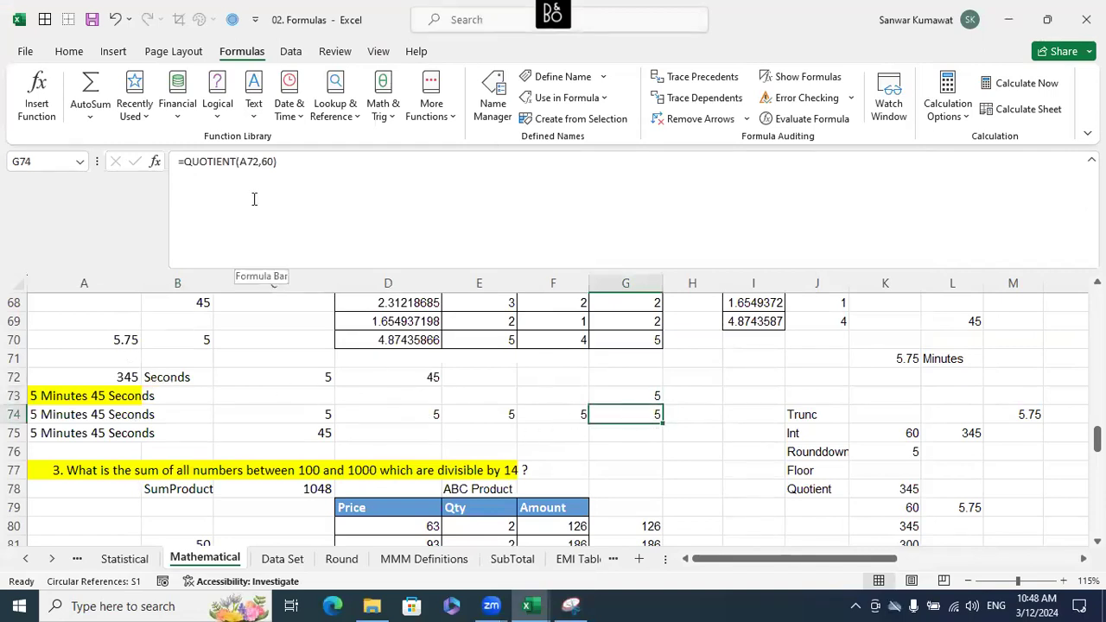
click(560, 416)
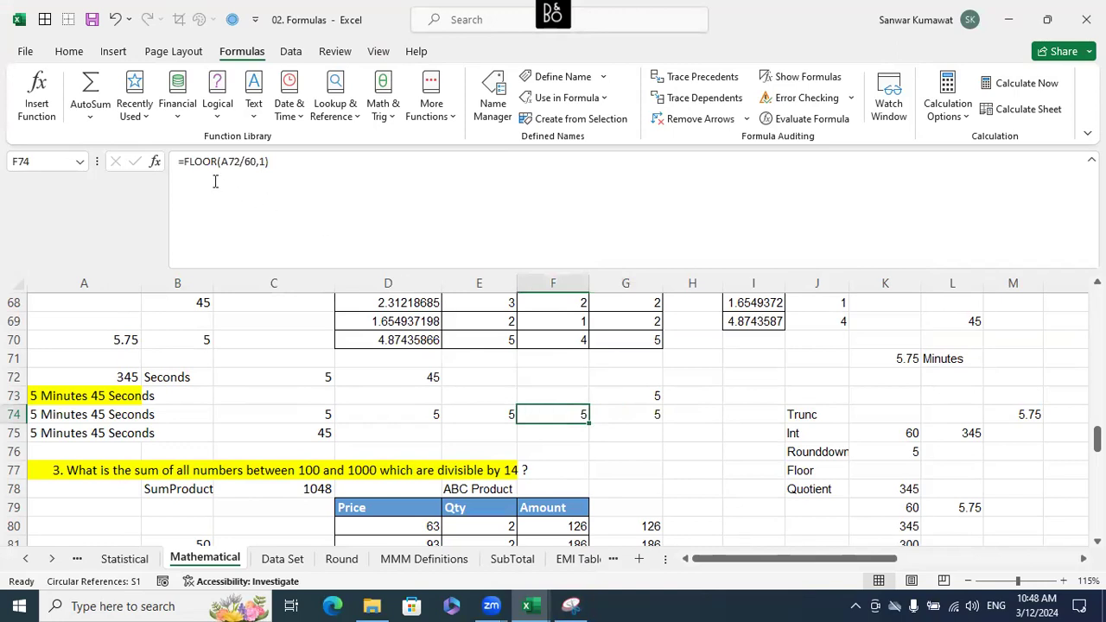
click(128, 337)
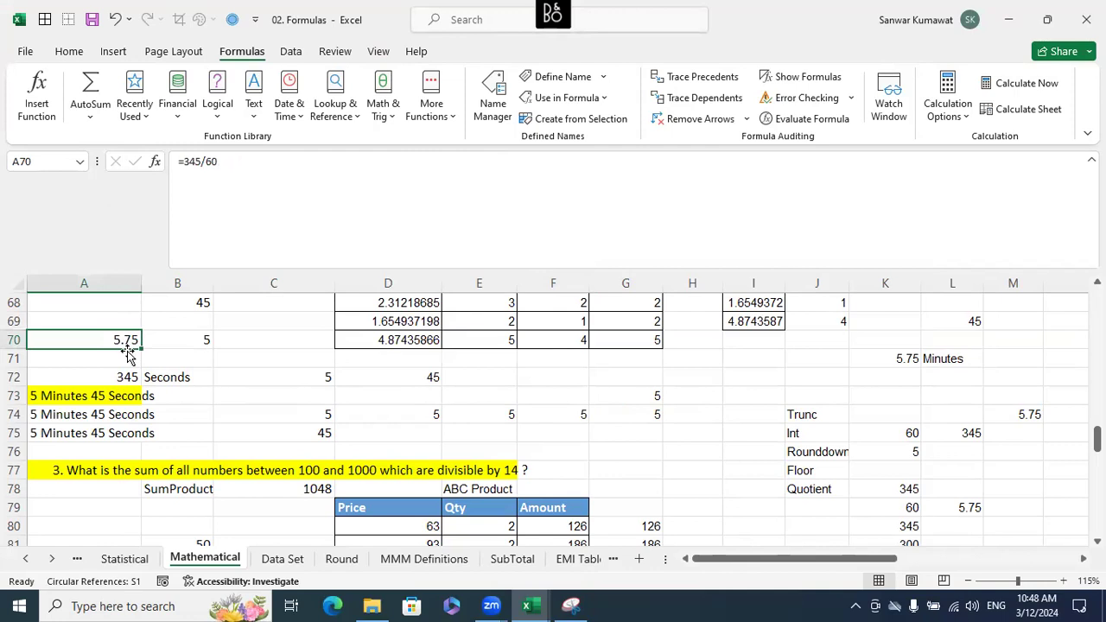
click(563, 411)
click(510, 412)
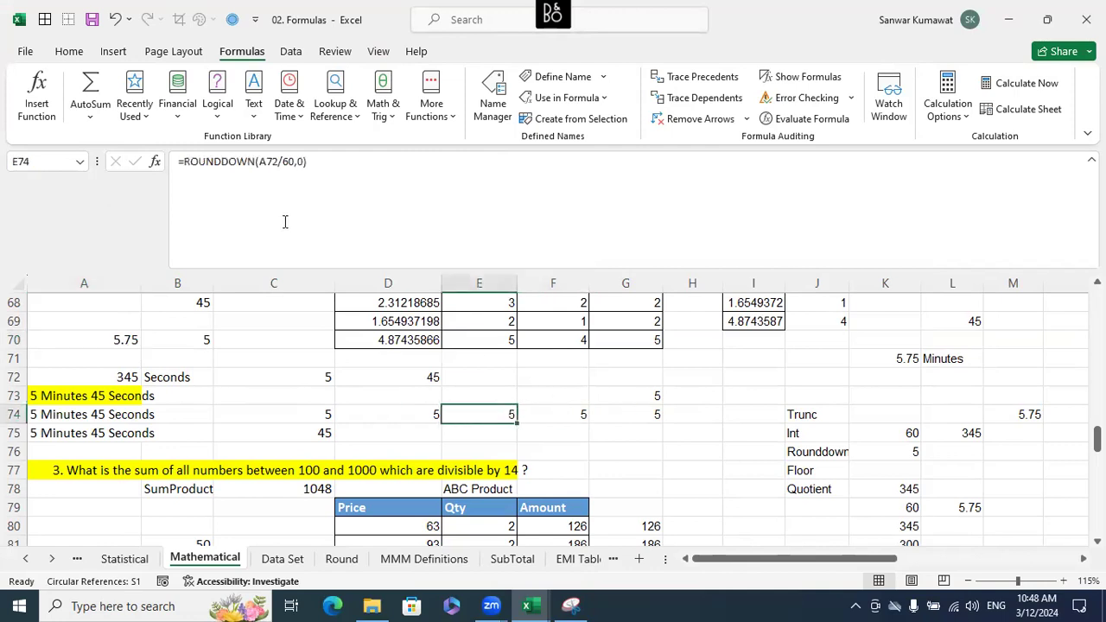
click(413, 421)
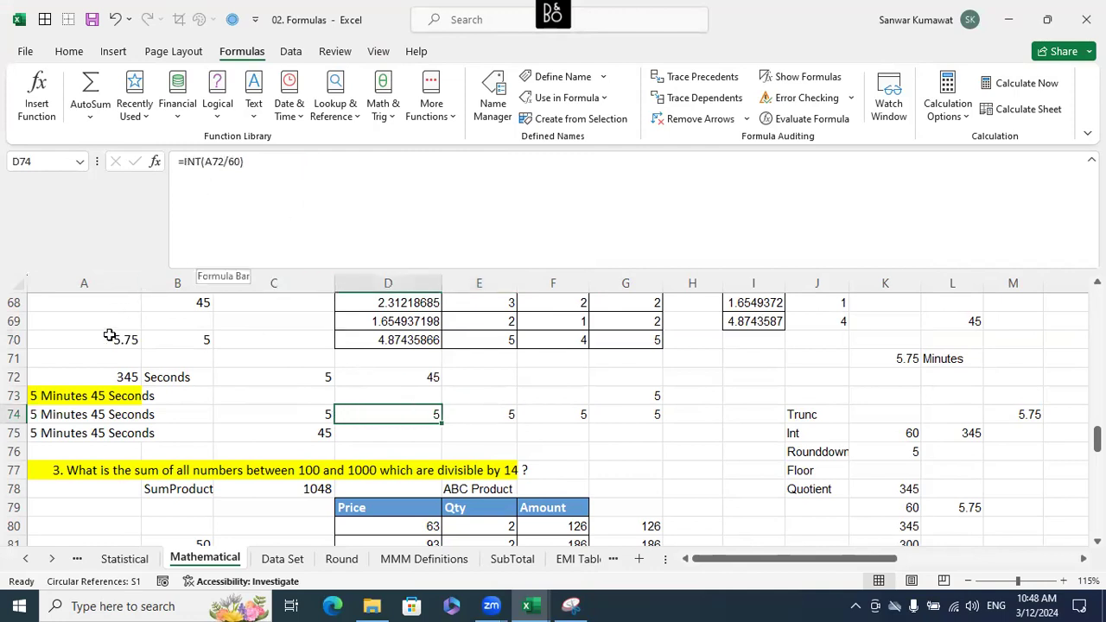
click(287, 426)
click(292, 412)
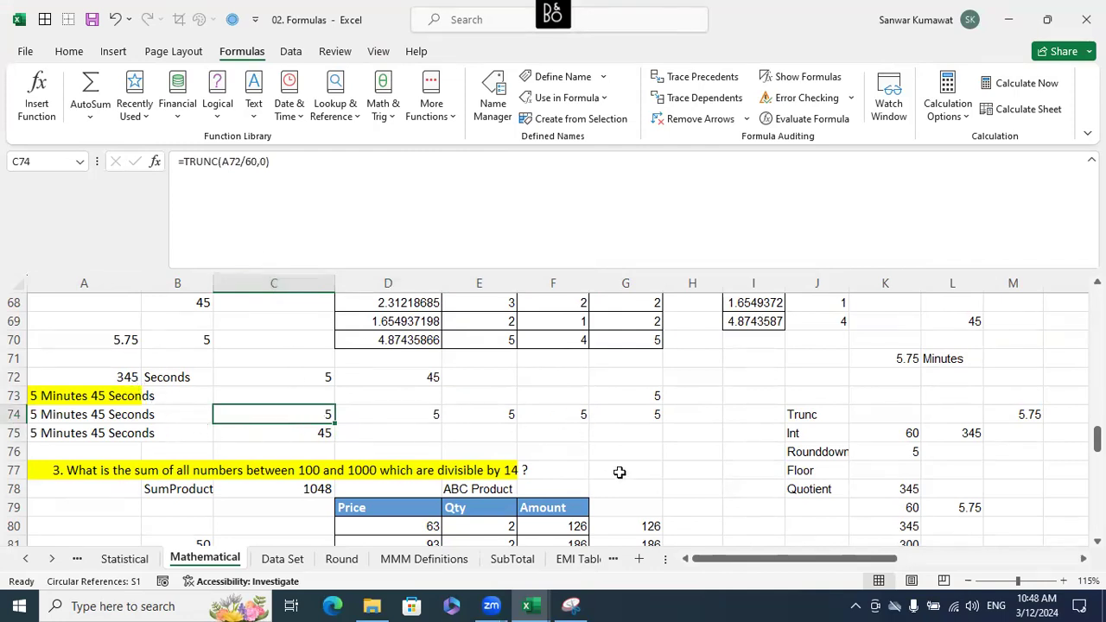
Step: Switch to Snipping Tool, mark the remainder 45, circle the handwritten word mod, and return to Excel
click(570, 606)
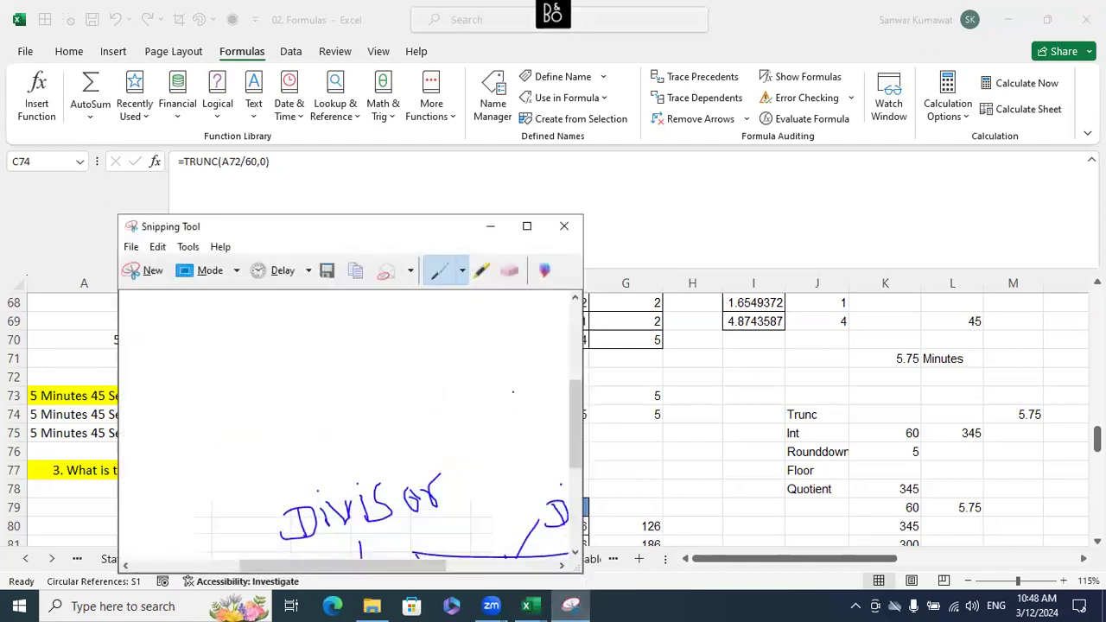
click(526, 225)
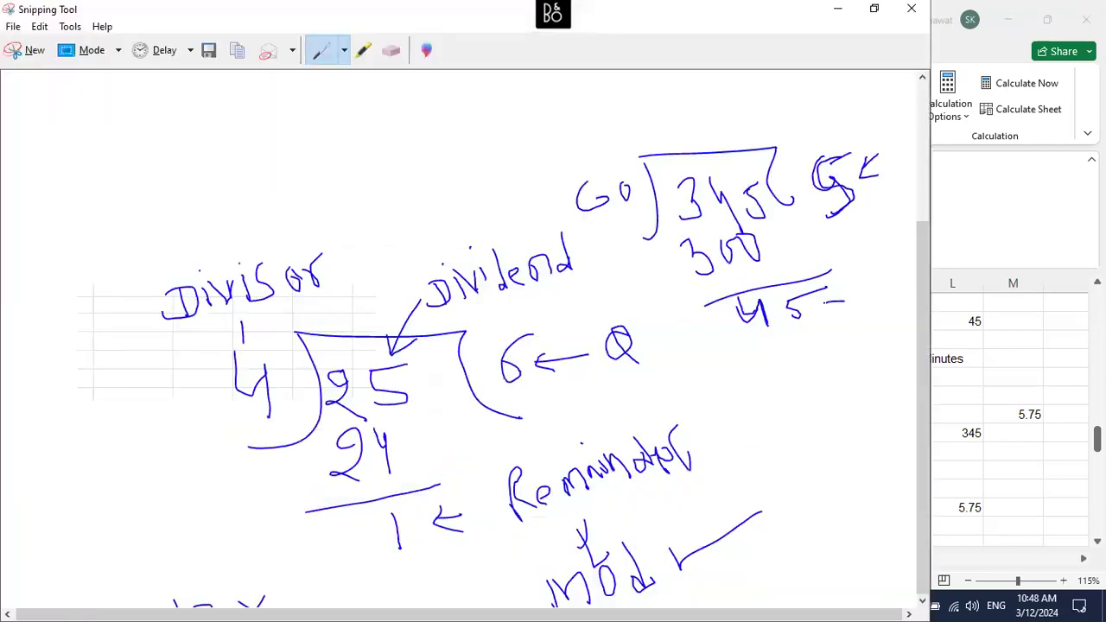
scroll(816, 296, down, 3)
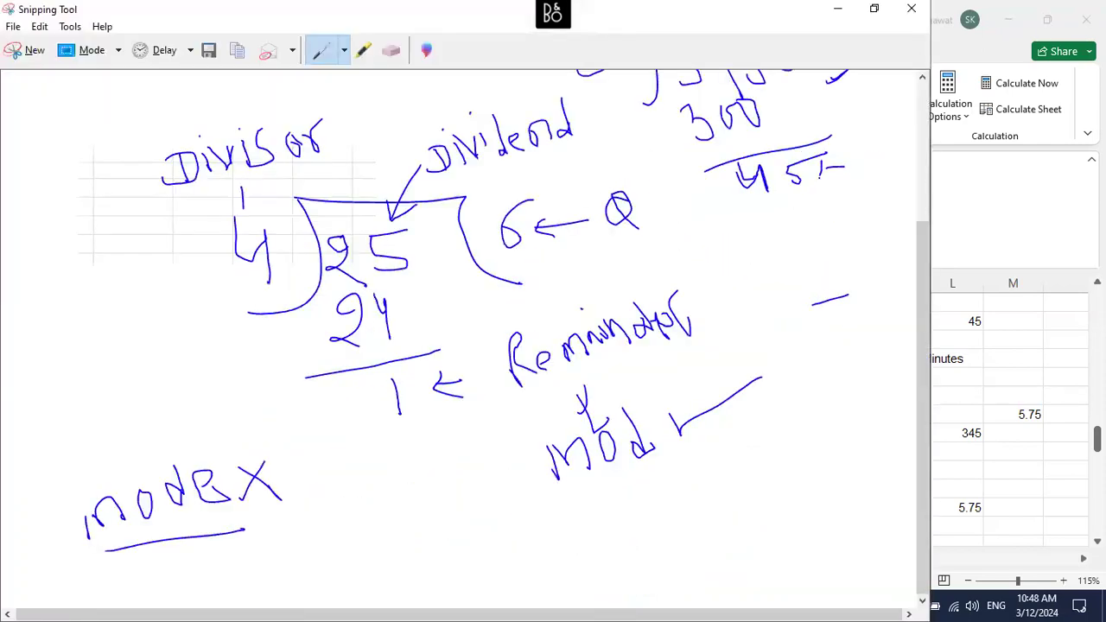
mouse_move(678, 397)
mouse_down()
mouse_move(532, 444)
mouse_move(669, 423)
mouse_move(615, 378)
mouse_up()
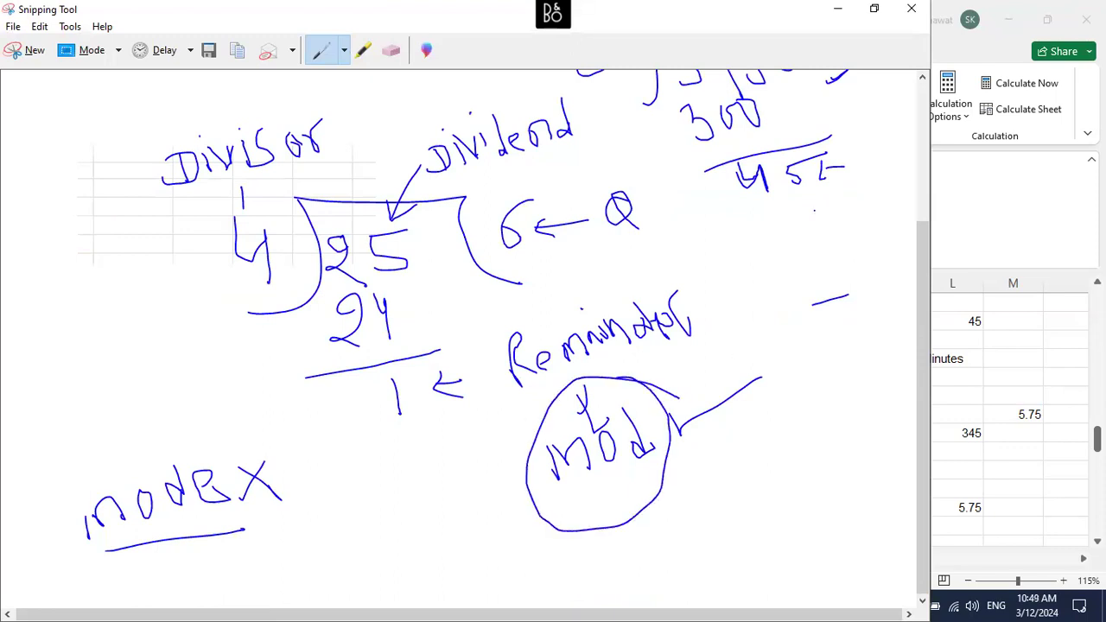
click(97, 52)
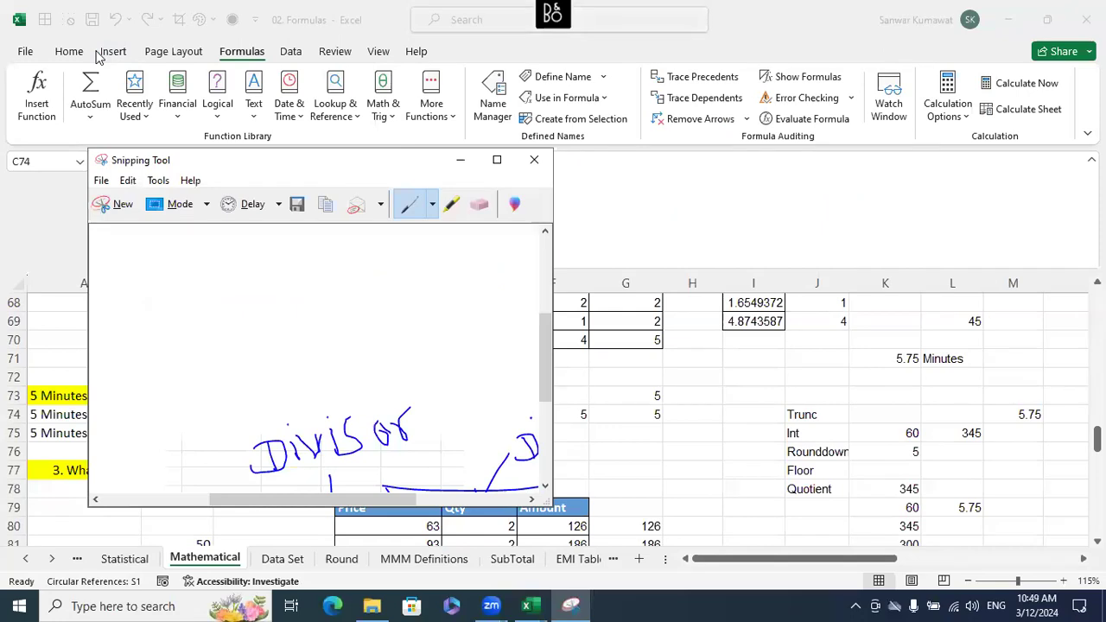
click(471, 202)
Step: Examine the MOD formula in C75 that gives the remaining seconds
scroll(526, 372, down, 3)
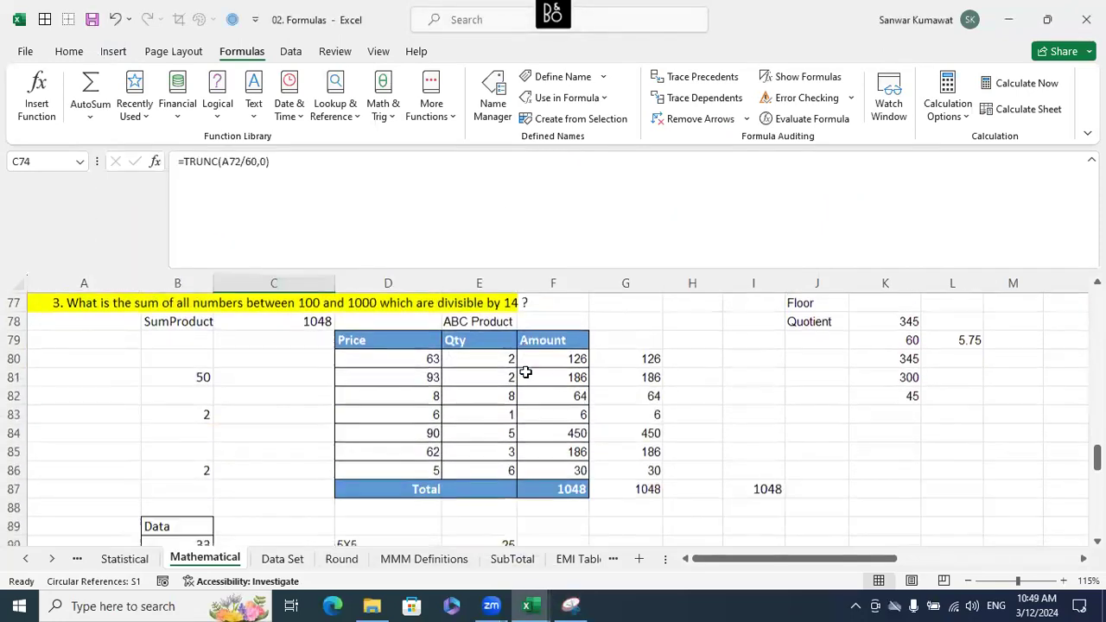
scroll(525, 371, up, 2)
click(311, 394)
click(316, 378)
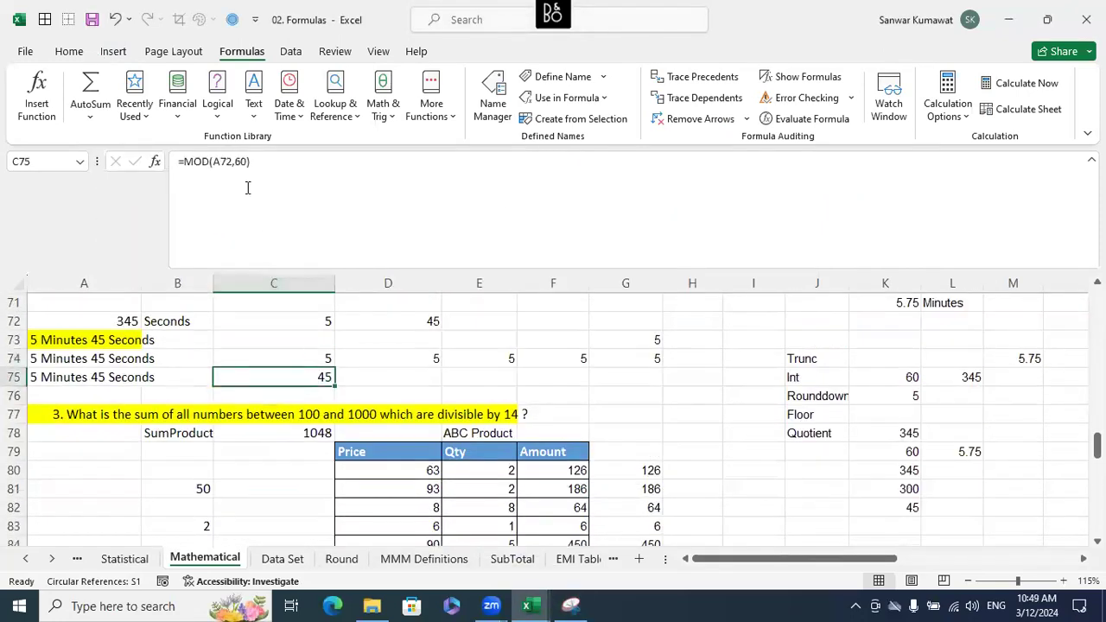
key(F2)
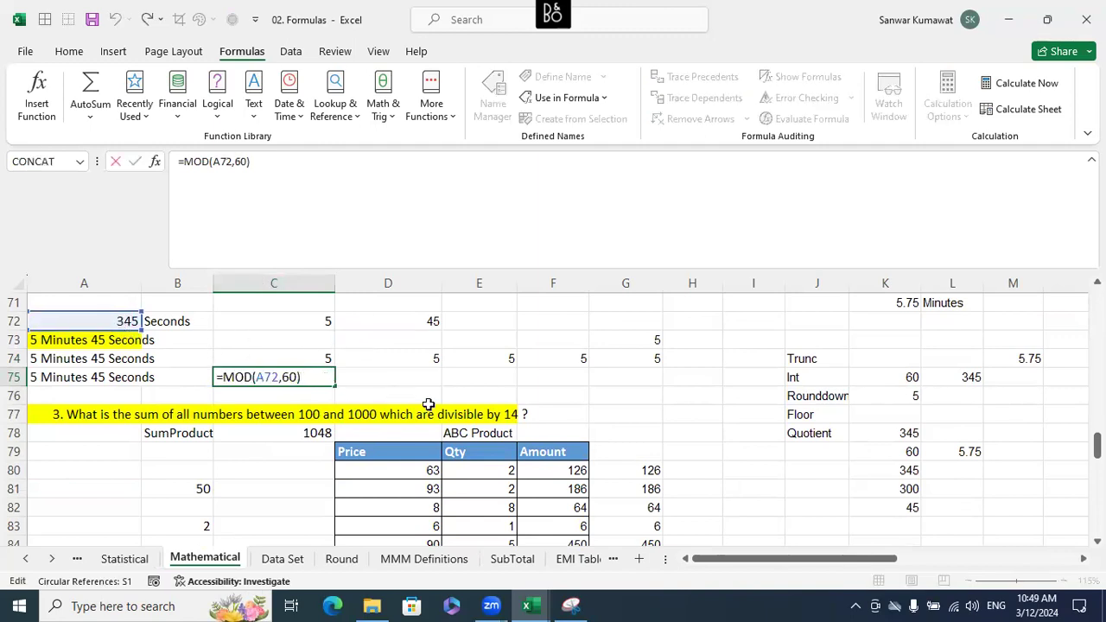
key(Escape)
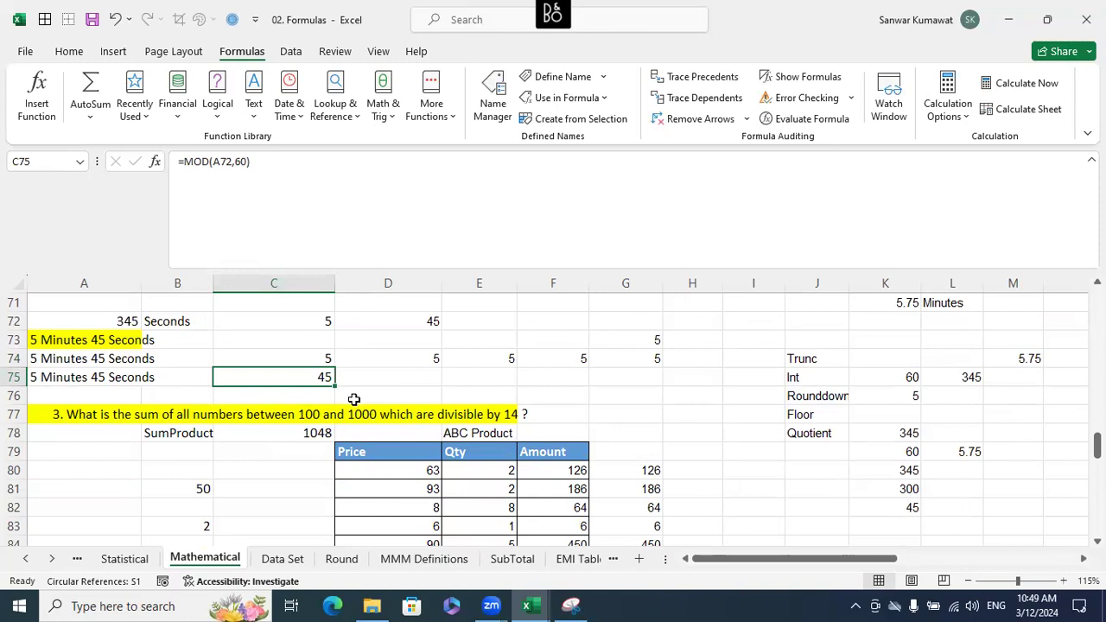
Step: Clear the old calculations beside the Data list in D90:F92 and D95:G96
scroll(354, 399, down, 8)
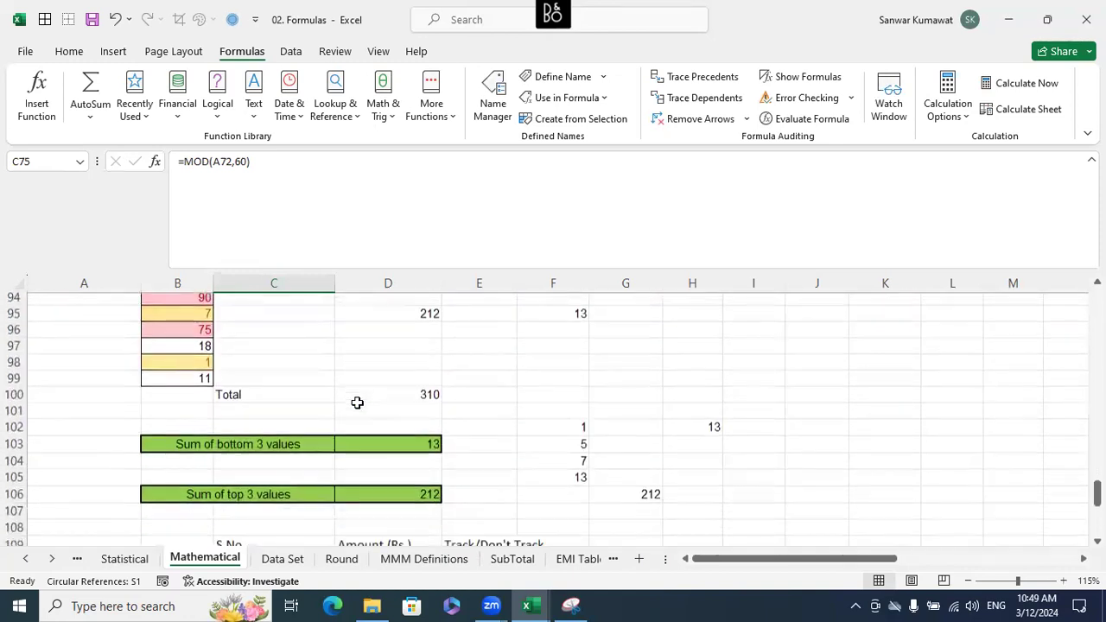
scroll(356, 403, up, 3)
scroll(357, 403, down, 3)
scroll(357, 402, up, 2)
scroll(357, 403, down, 2)
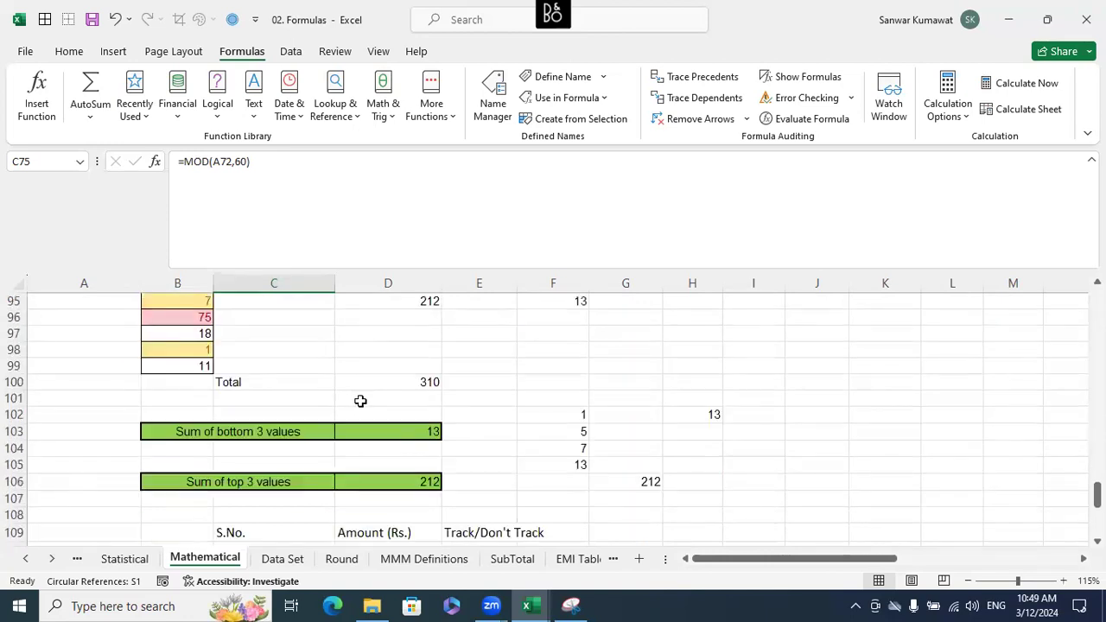
scroll(397, 406, up, 2)
scroll(454, 415, up, 1)
scroll(501, 398, down, 1)
drag(553, 357, 348, 323)
key(Delete)
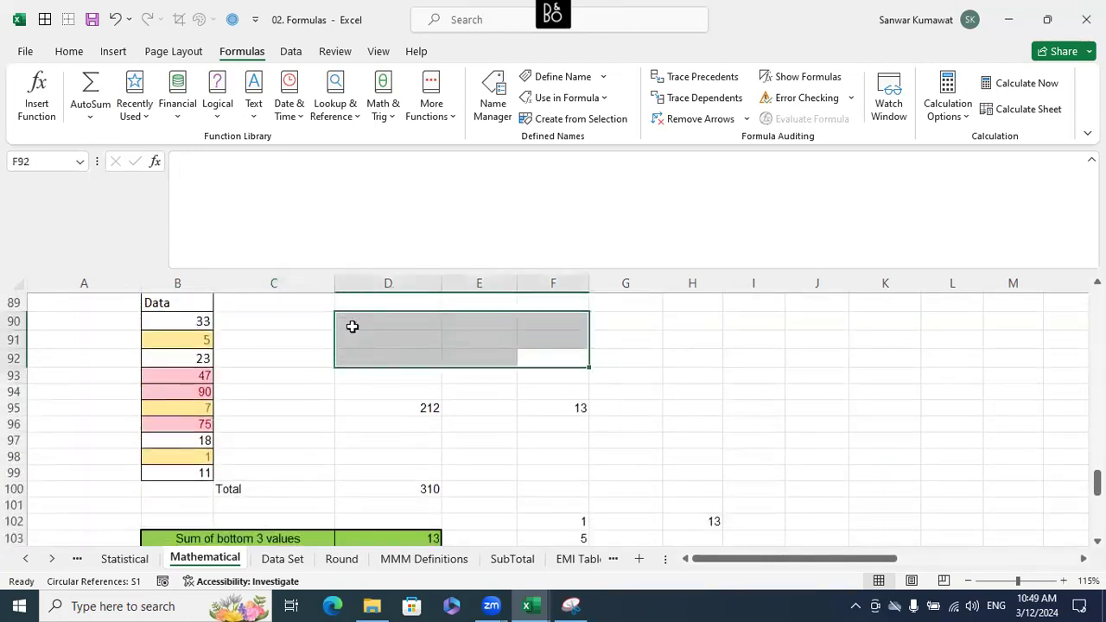
drag(615, 422, 412, 409)
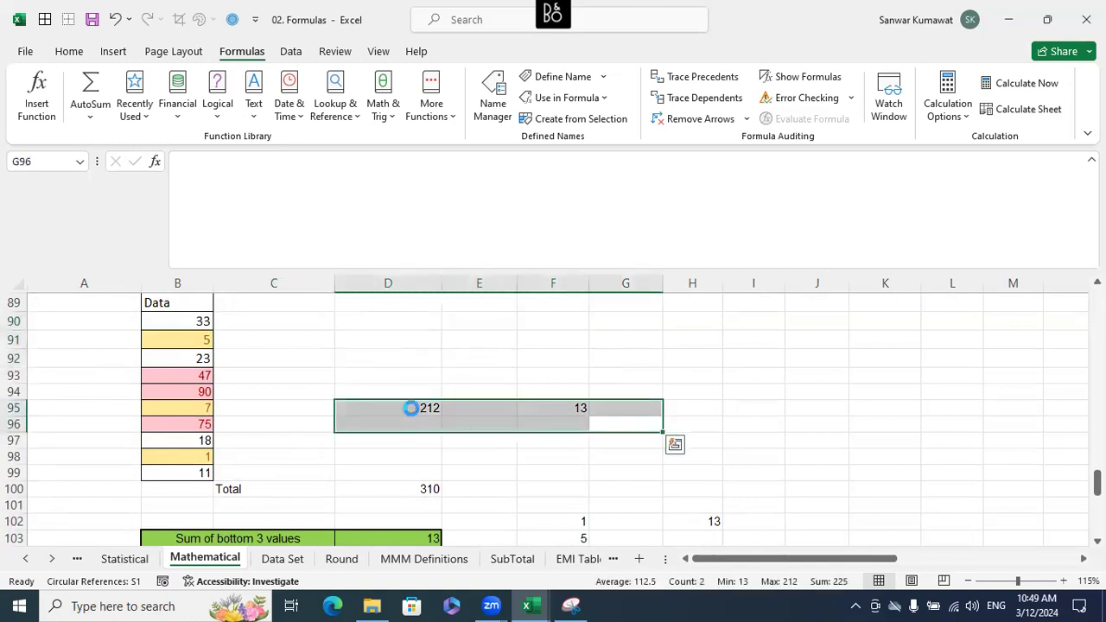
key(Delete)
click(425, 377)
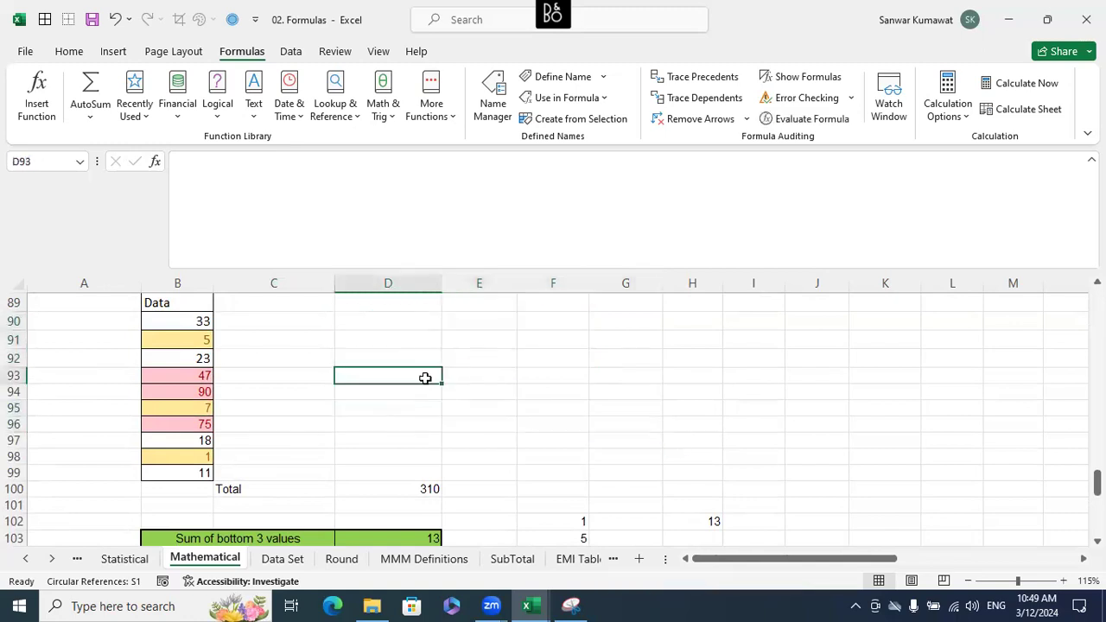
Step: Re-enter the total of the Data list in D100 as =SUM(B90:B99)
scroll(425, 378, down, 1)
scroll(425, 377, up, 1)
drag(202, 320, 202, 473)
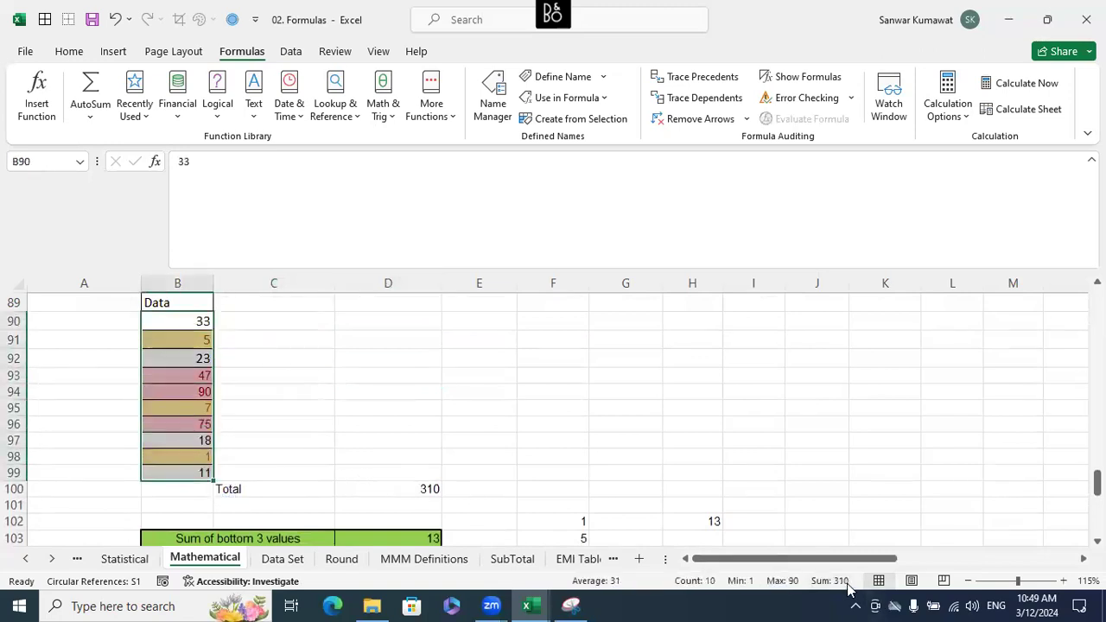
click(384, 490)
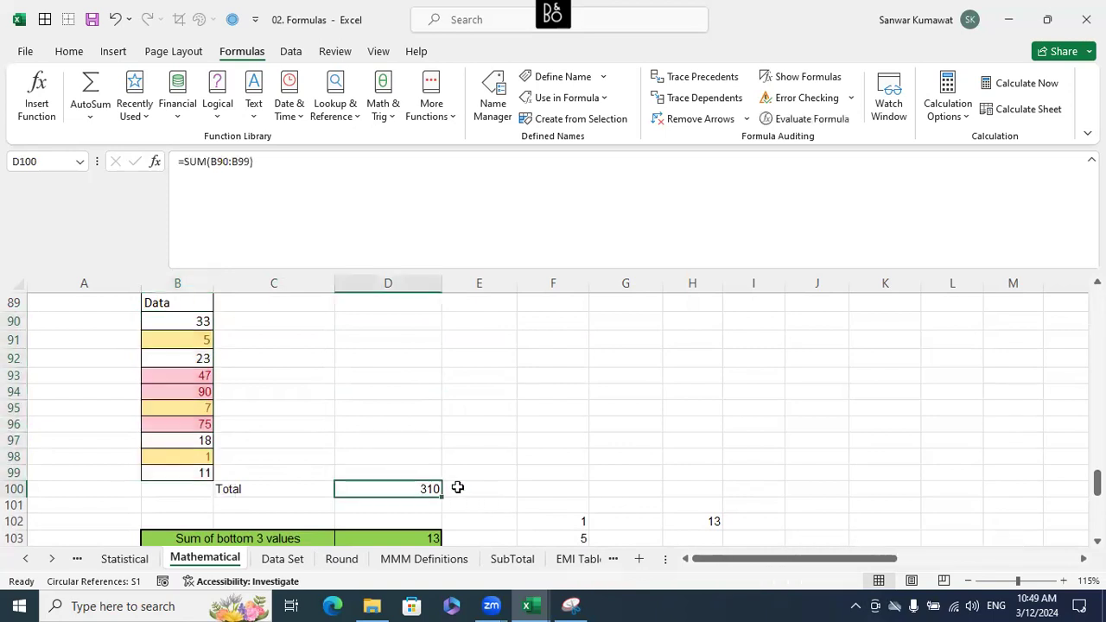
key(BackSpace)
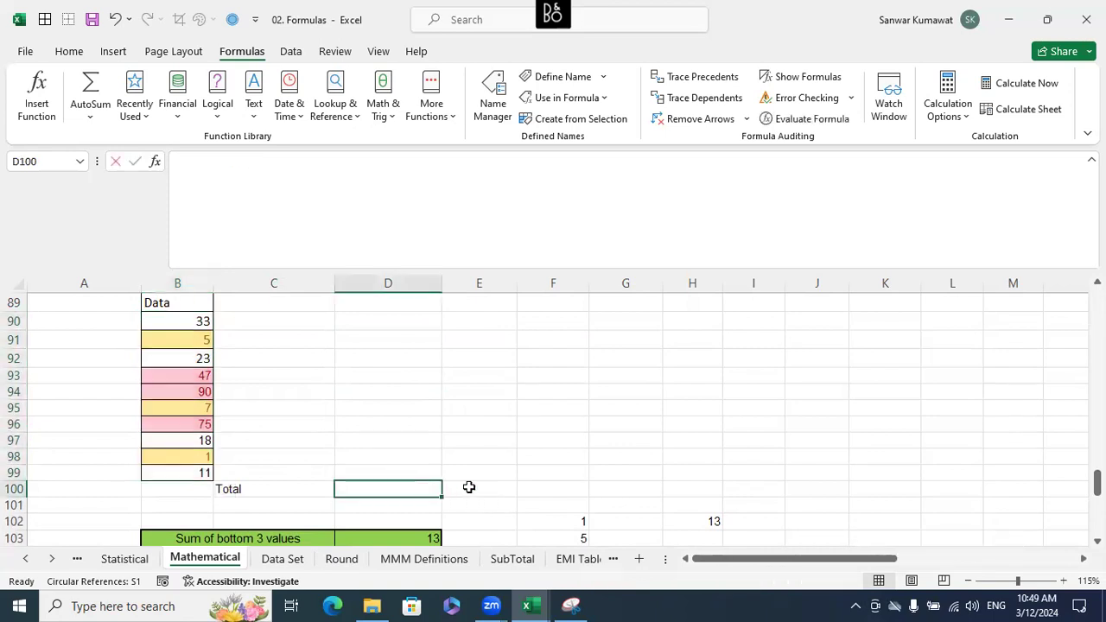
text(=sum)
key(Tab)
drag(210, 323, 203, 466)
key(Return)
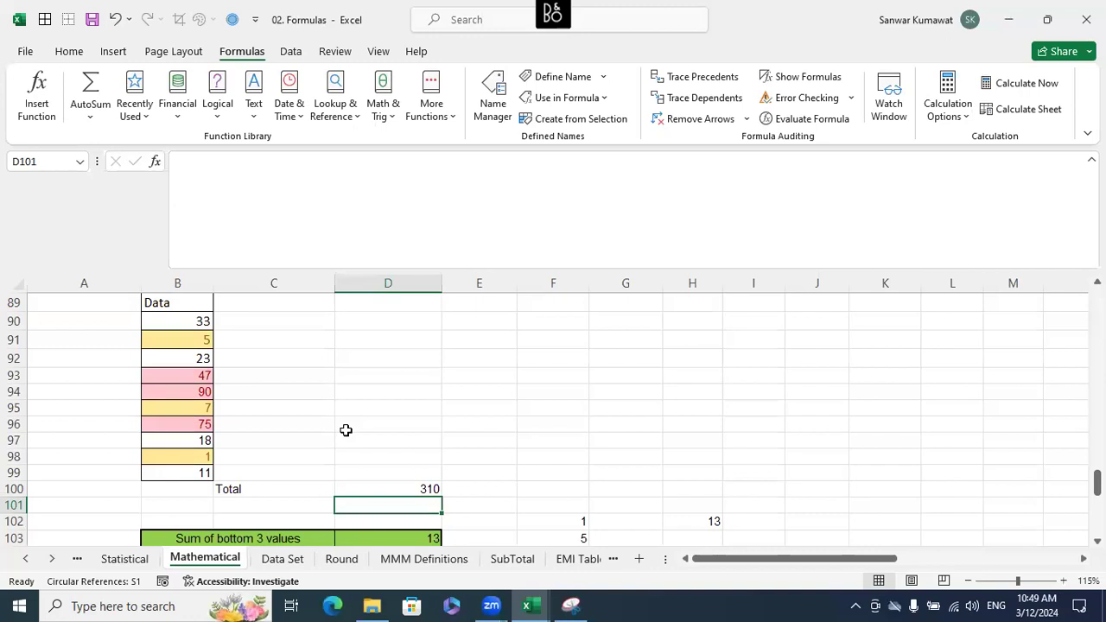
Step: Add the two largest Data values by hand in D96 with =SUM(90,75)
click(401, 429)
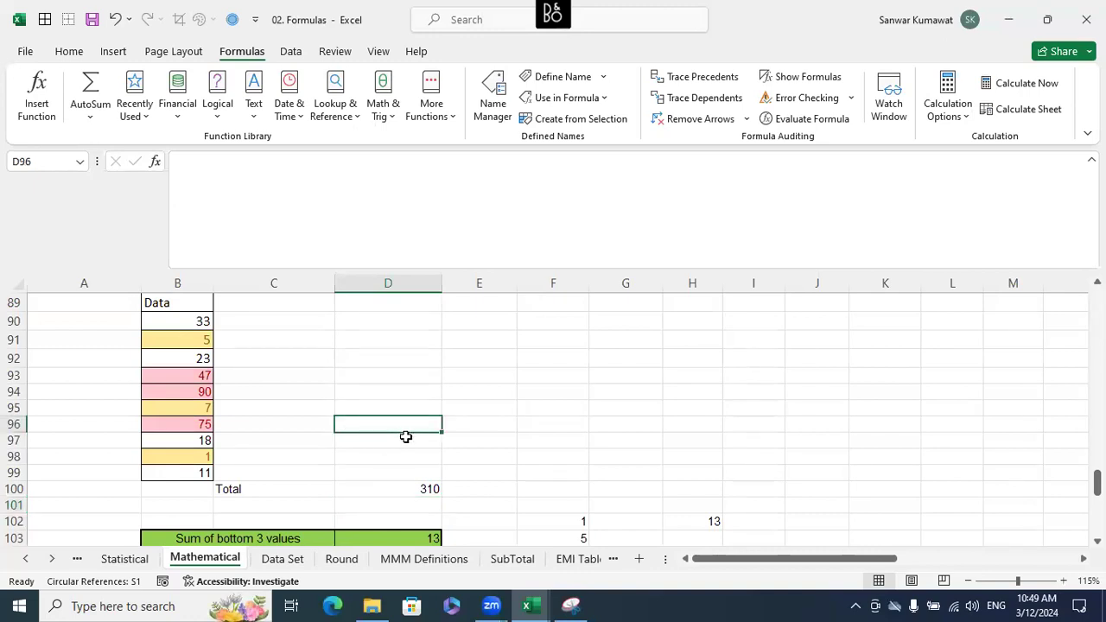
text(=SUM()
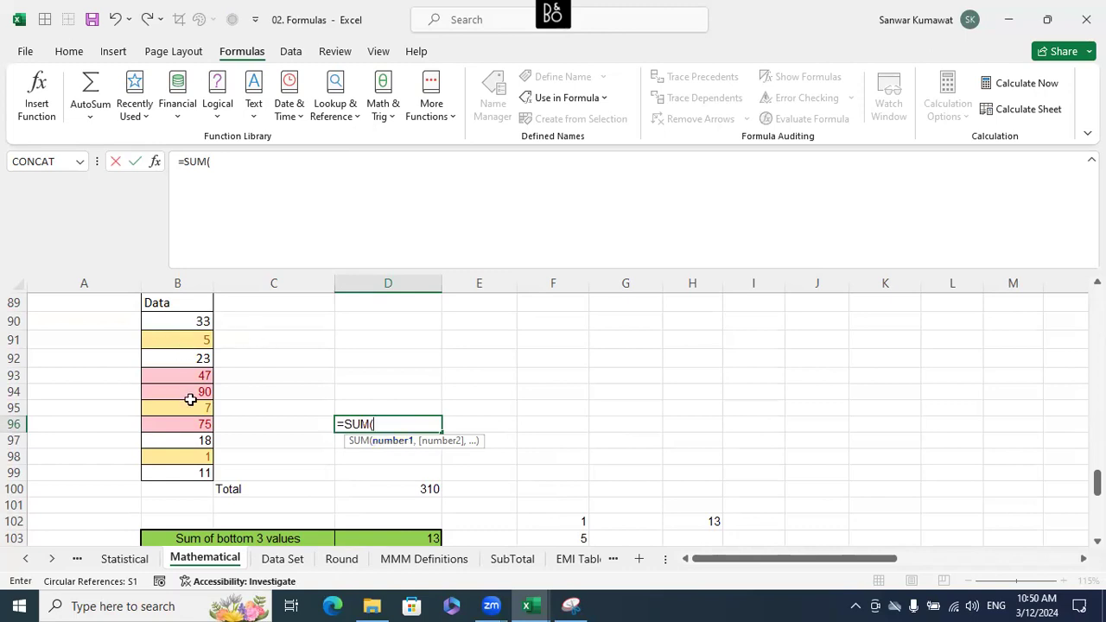
text(90,)
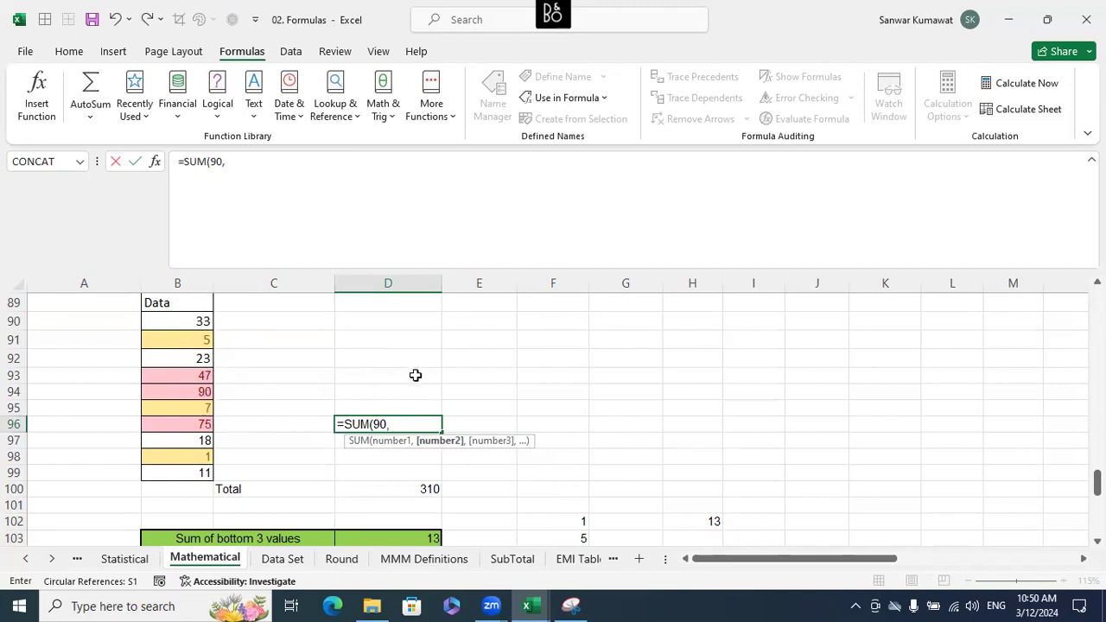
text(75))
key(Return)
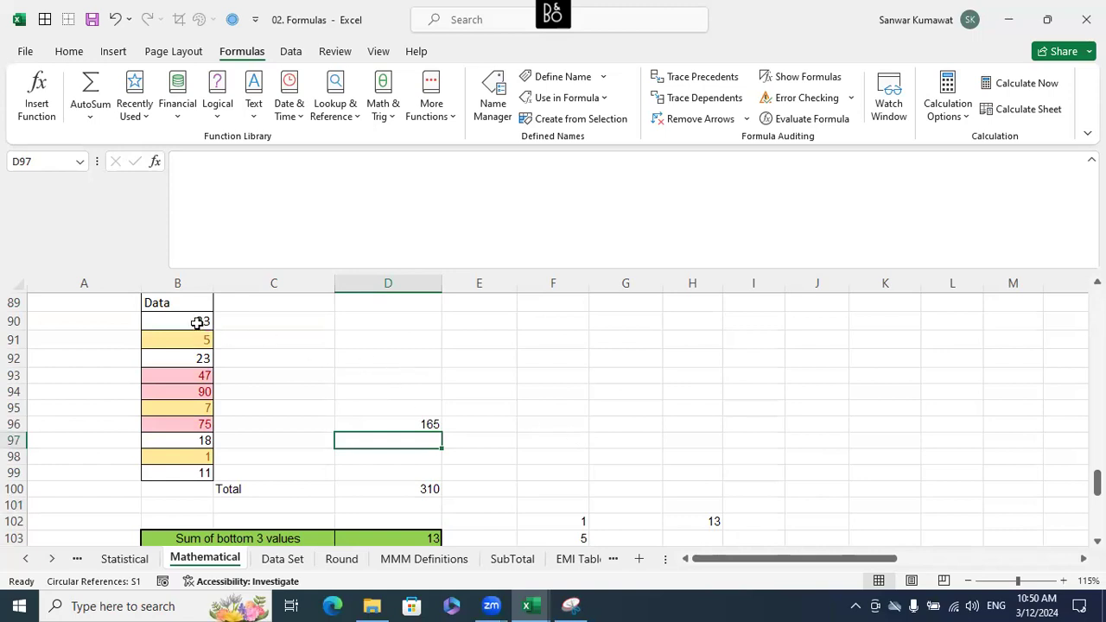
drag(197, 321, 203, 468)
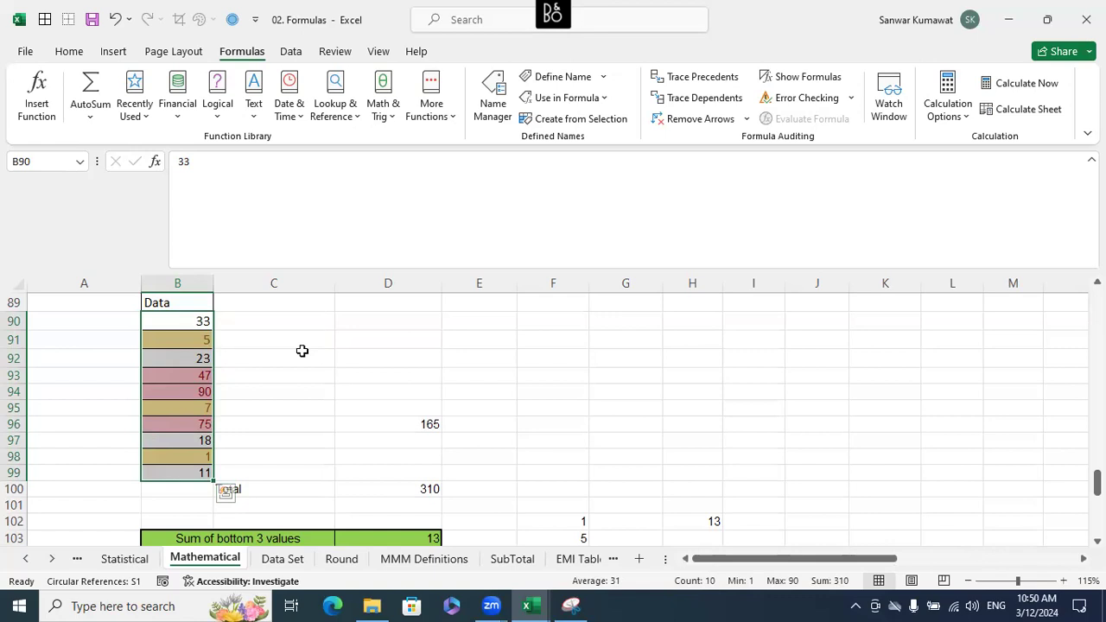
click(354, 361)
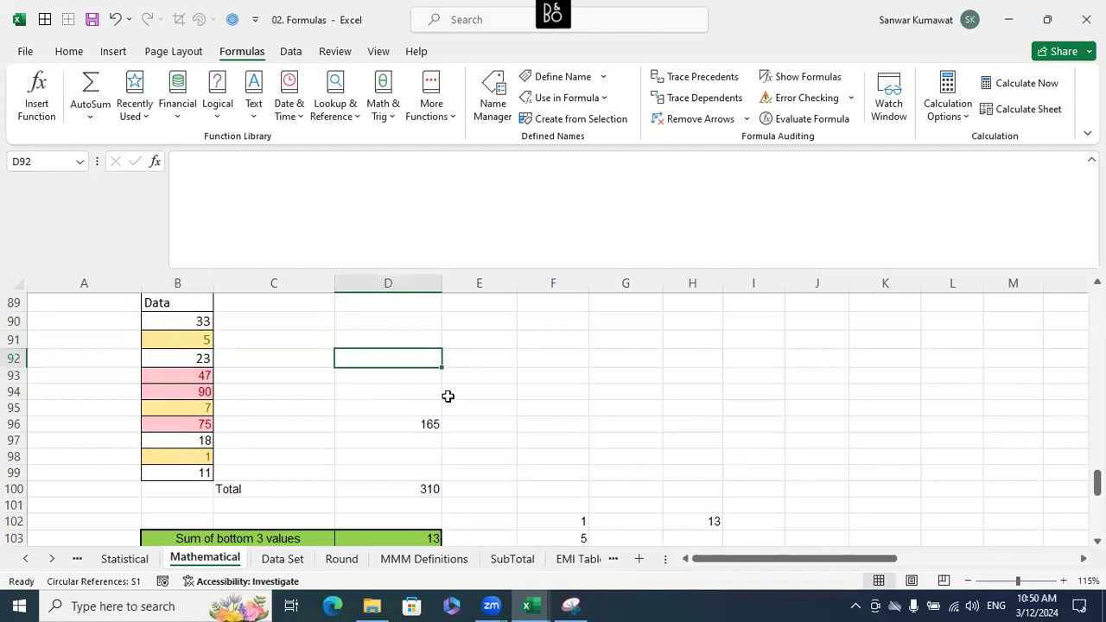
text(=sum)
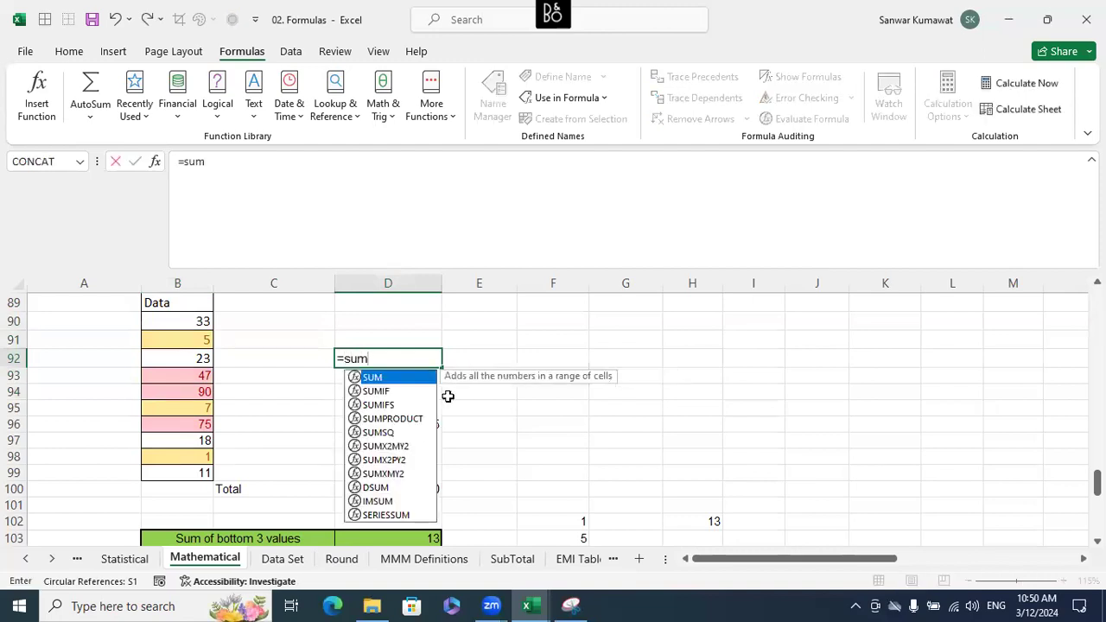
key(BackSpace)
key(BackSpace)
key(BackSpace)
key(BackSpace)
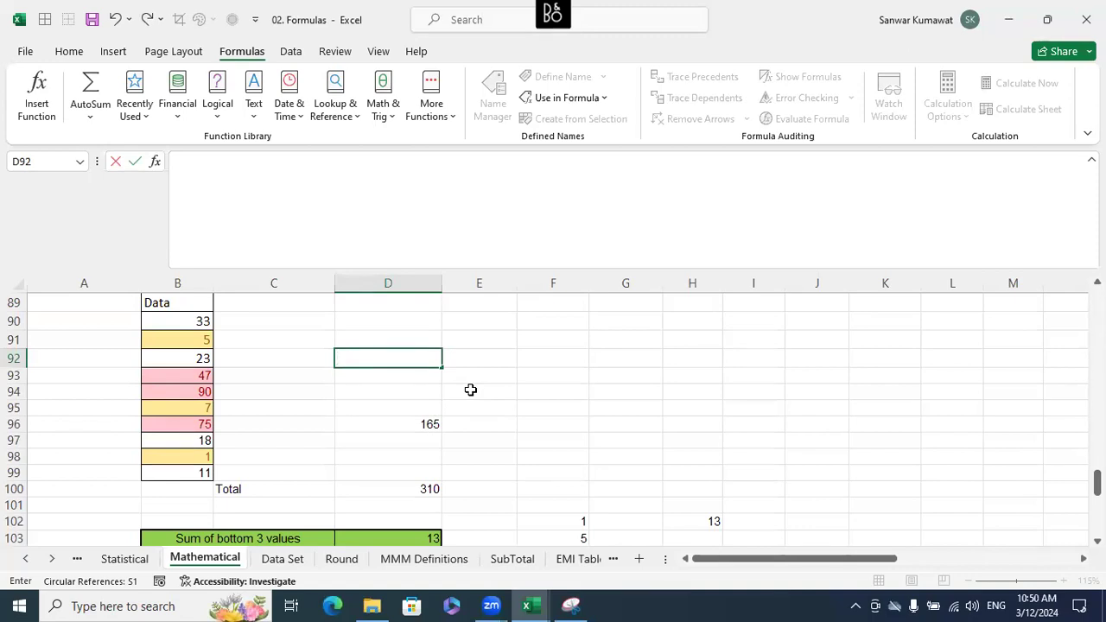
Step: Find the highest value of the Data list in D93 with =MAX(B90:B99)
click(421, 424)
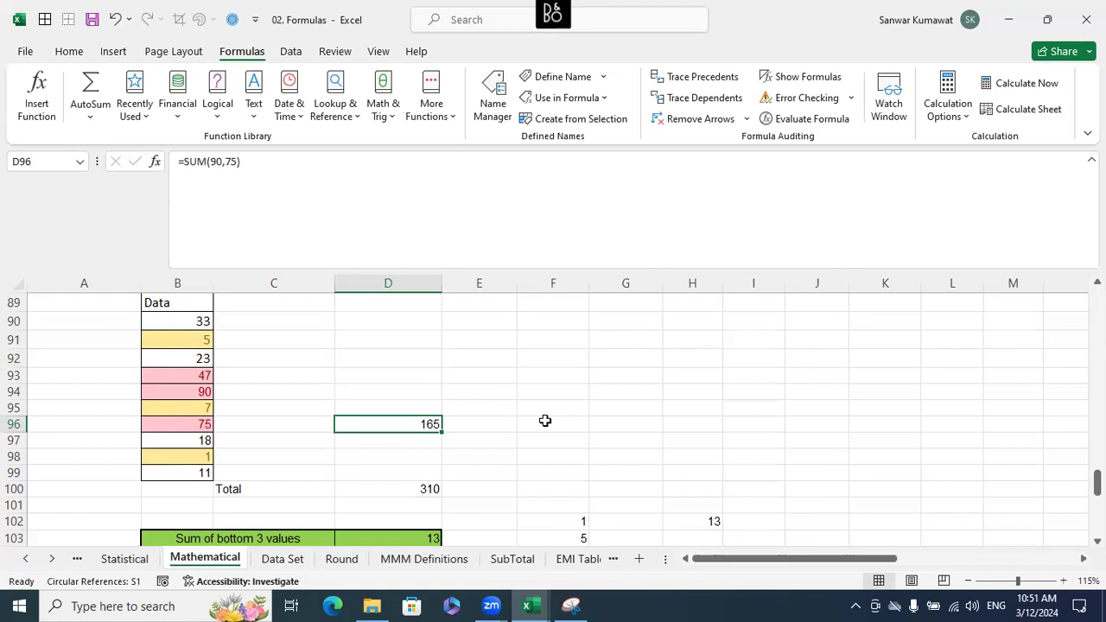
key(Up)
key(Up)
key(Up)
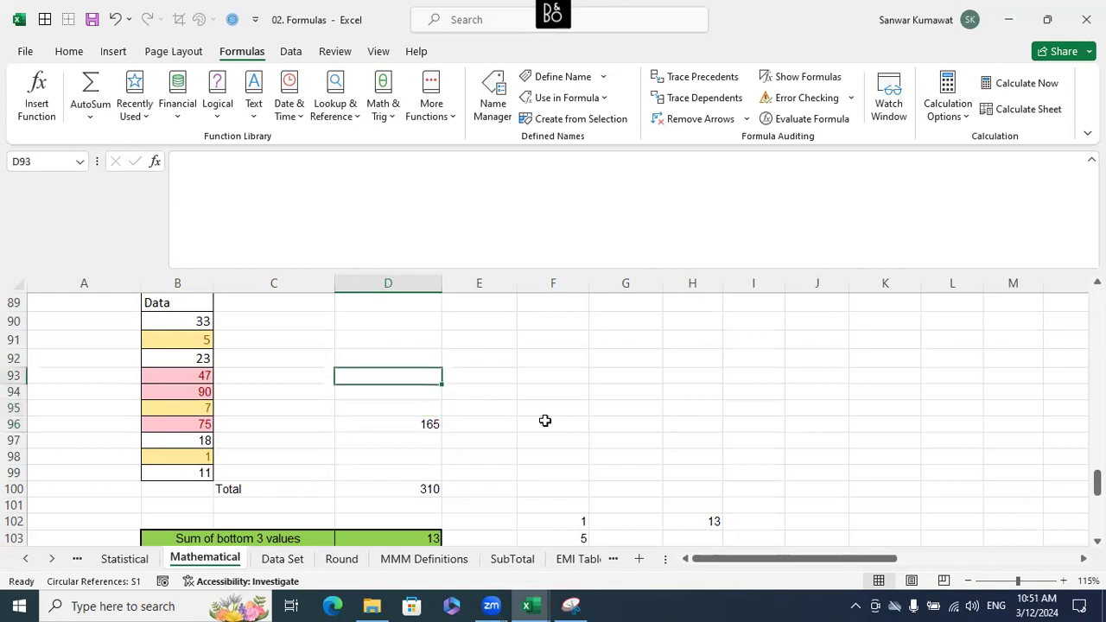
text(=s)
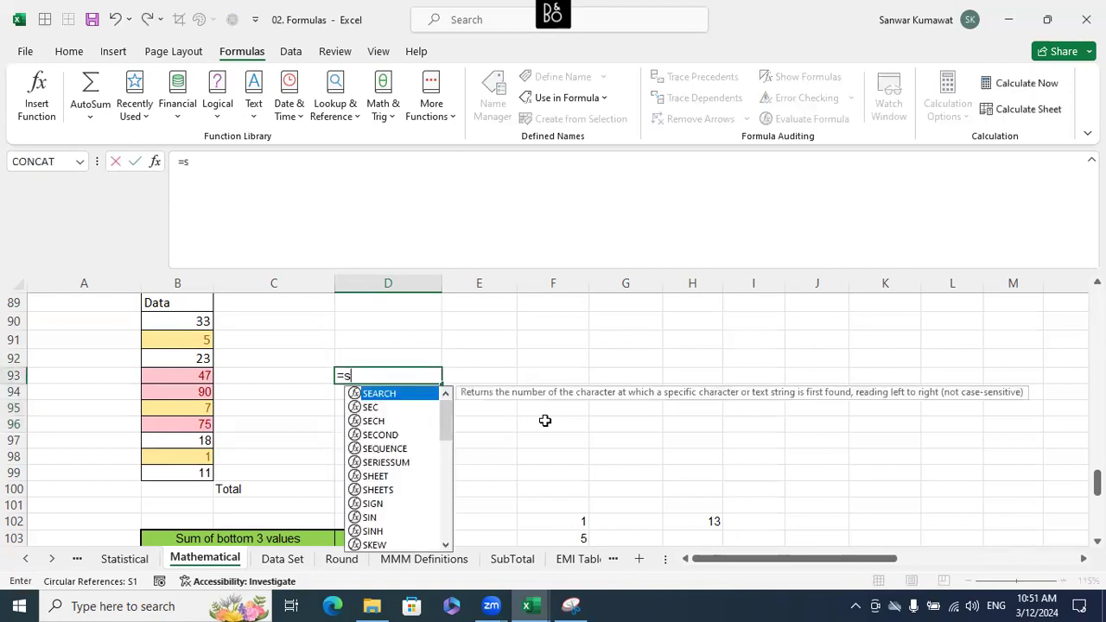
key(BackSpace)
key(BackSpace)
text(=)
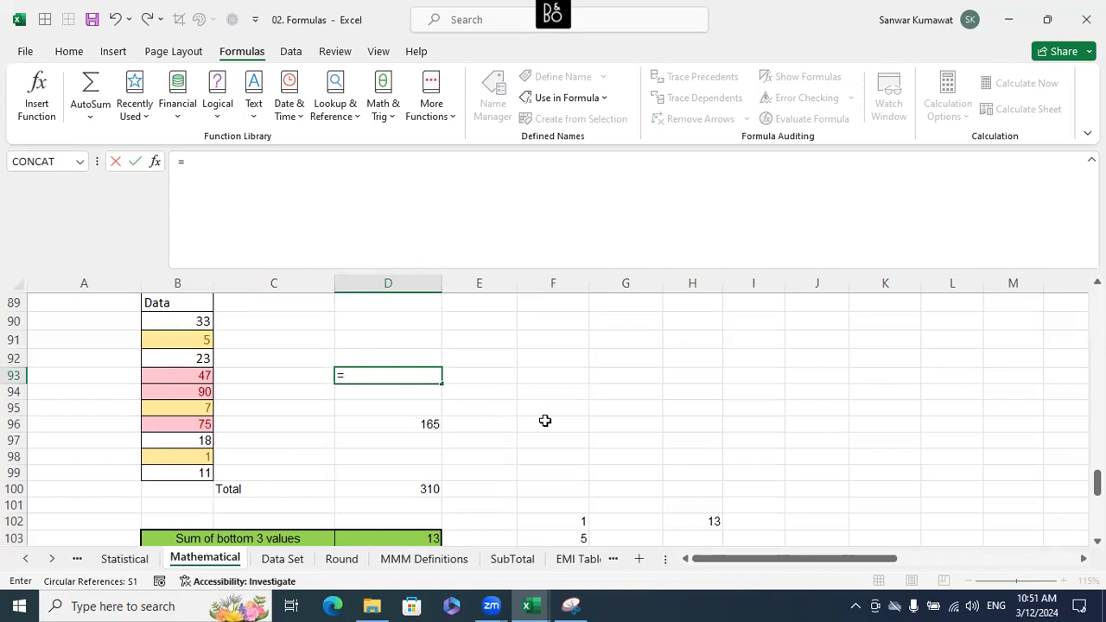
text(max)
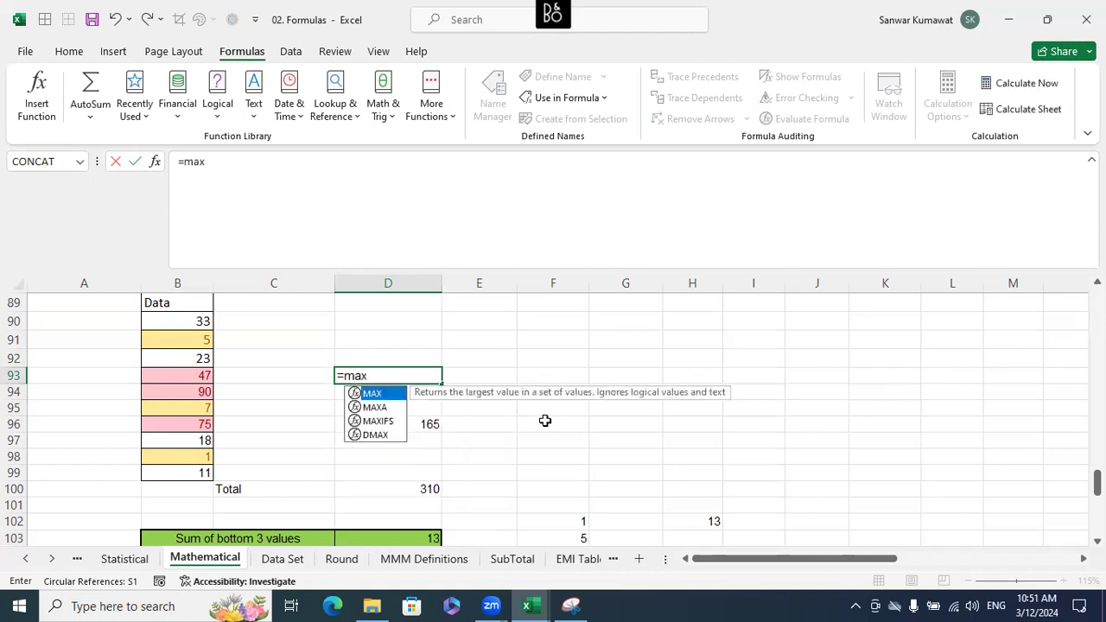
key(Tab)
drag(197, 321, 200, 466)
text())
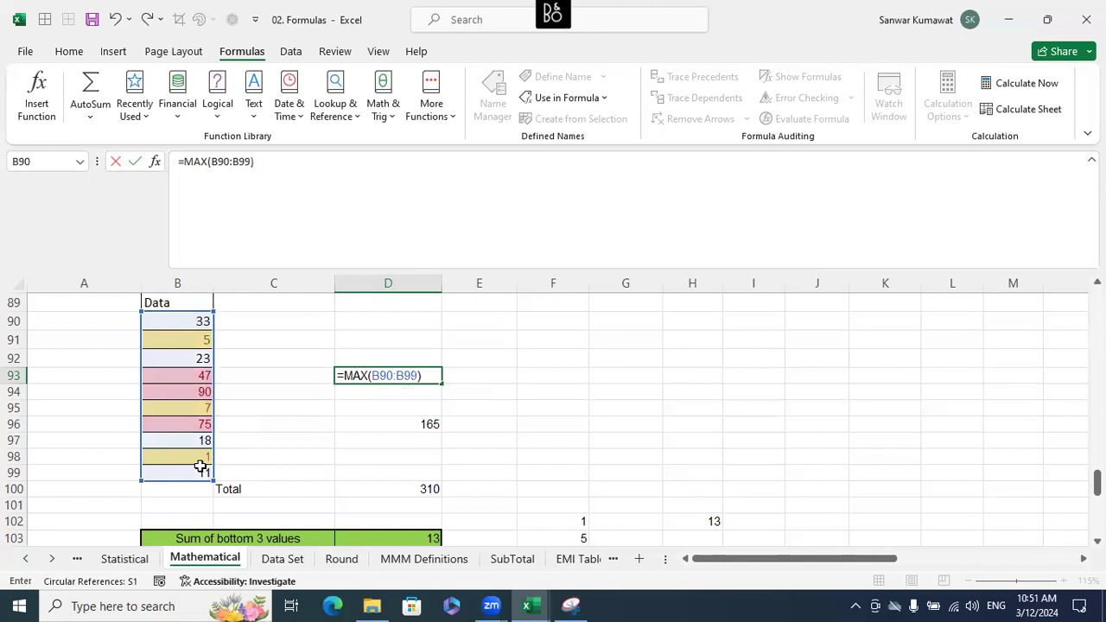
key(Return)
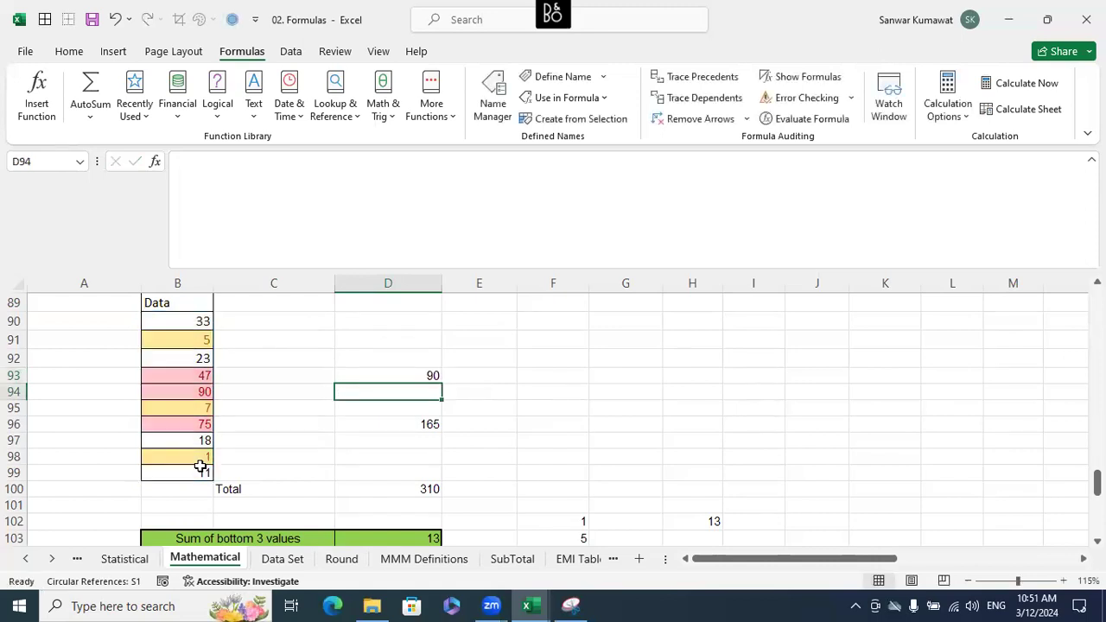
Step: Return the second-largest value of the Data list in E94 with =LARGE(B90:B99,2)
key(Right)
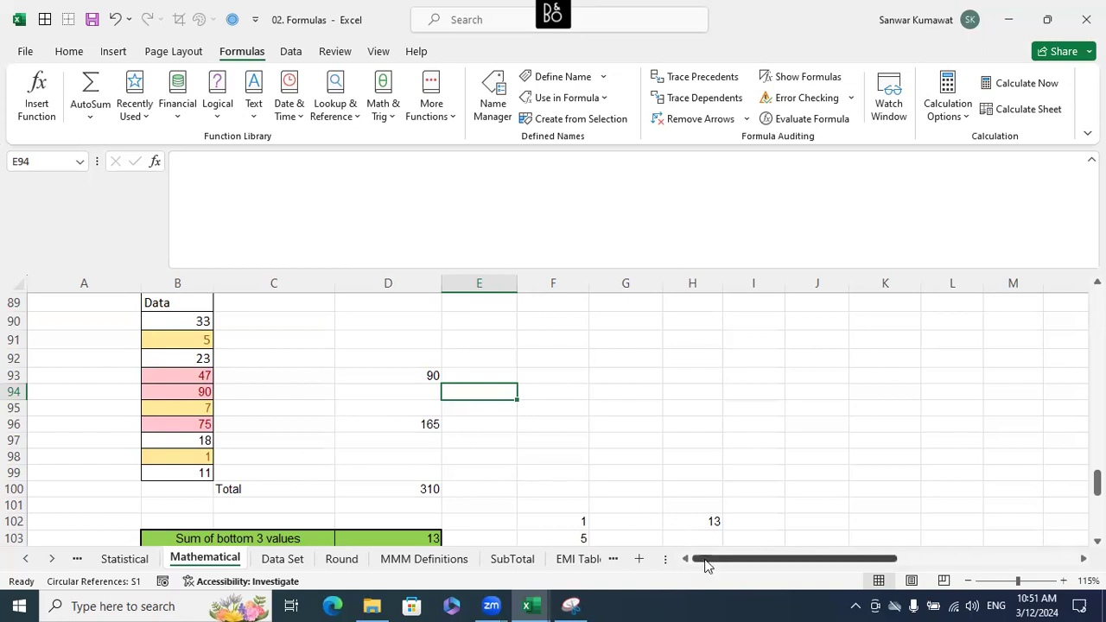
click(24, 563)
click(25, 563)
click(24, 563)
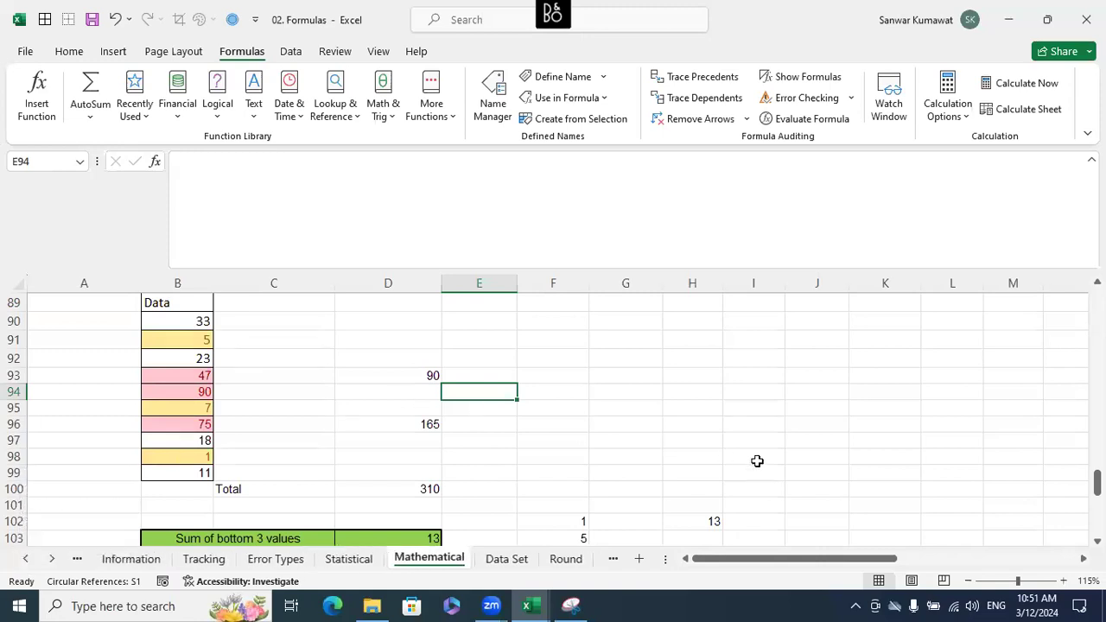
text(=lar)
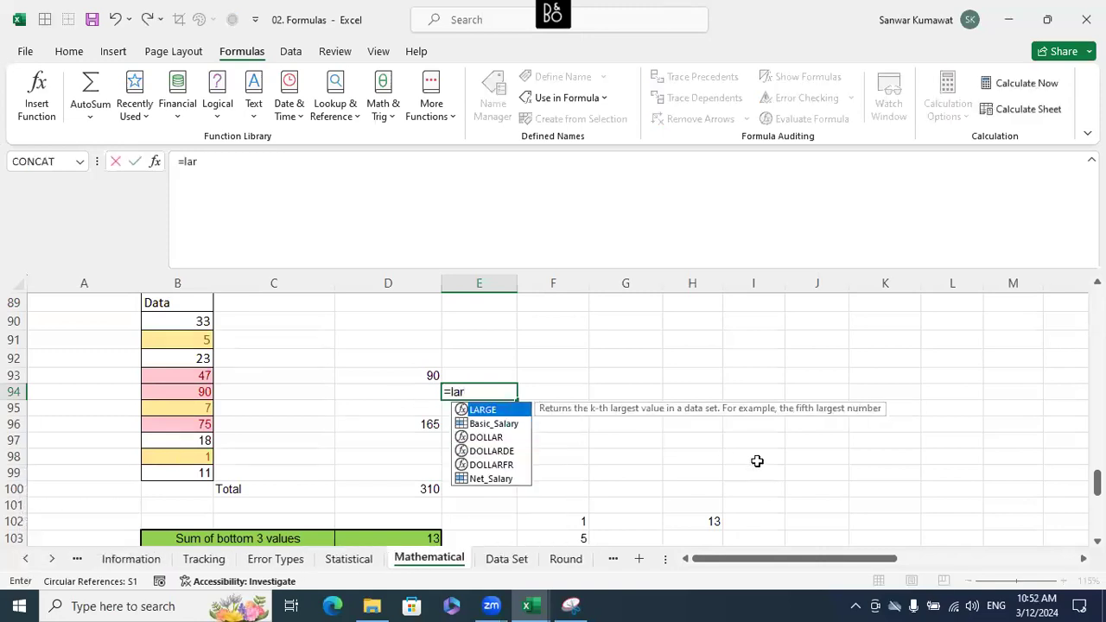
text(g)
key(Tab)
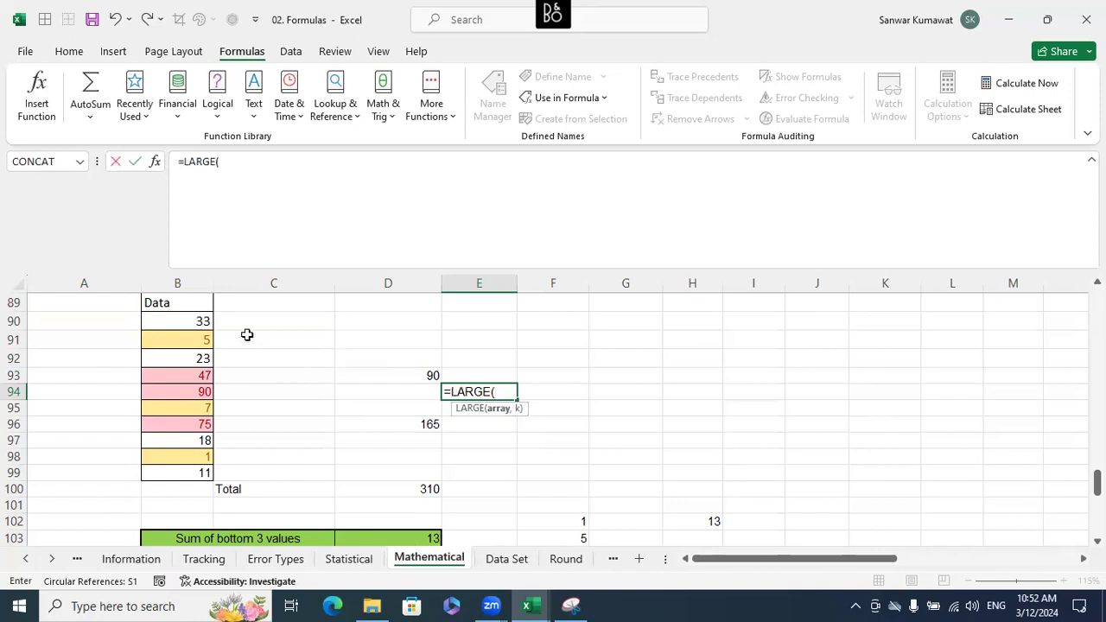
drag(208, 319, 204, 467)
text(,2))
key(Return)
Step: Return the largest value of the Data list in E93 with =LARGE(B90:B99,1), and check the sum of E93:E94
key(Up)
key(Up)
text(=la)
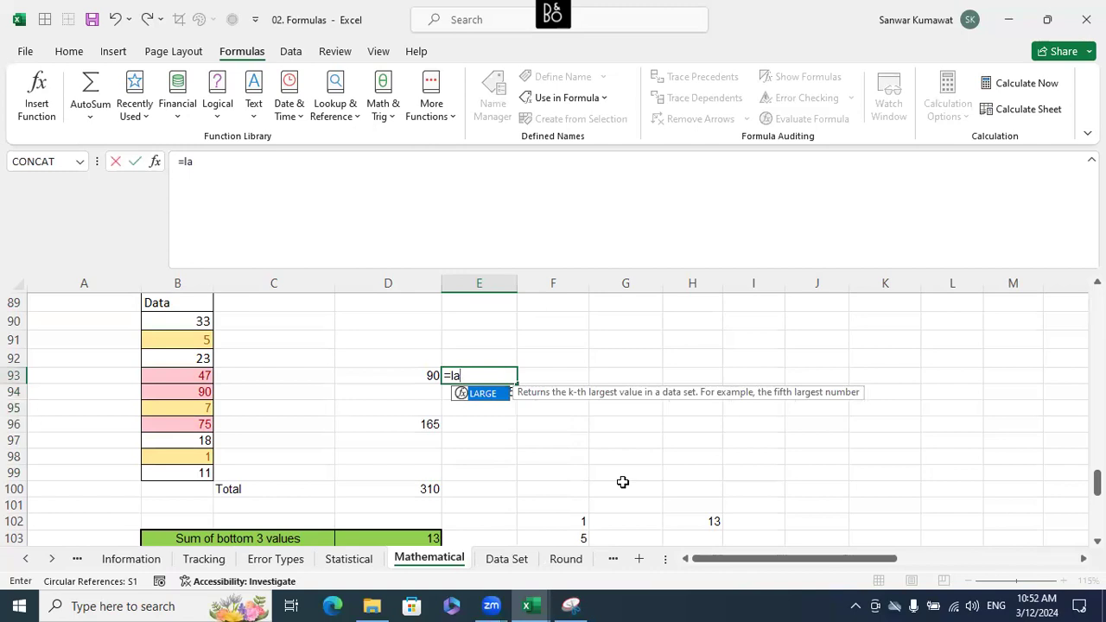
key(Tab)
click(202, 325)
drag(202, 335, 197, 466)
text(,1))
key(Return)
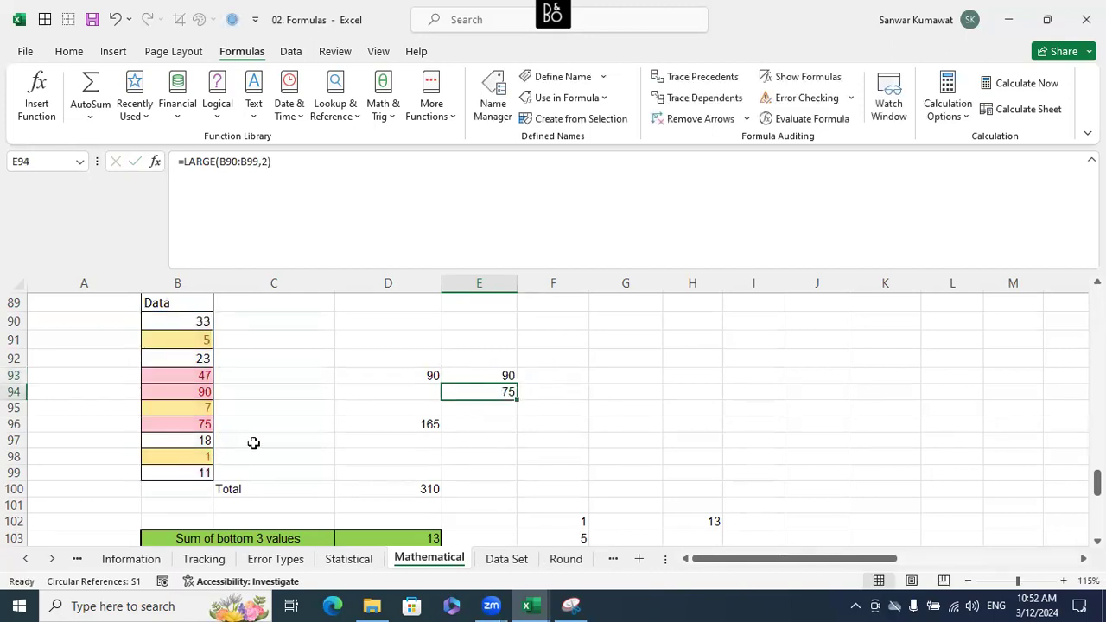
drag(501, 375, 508, 393)
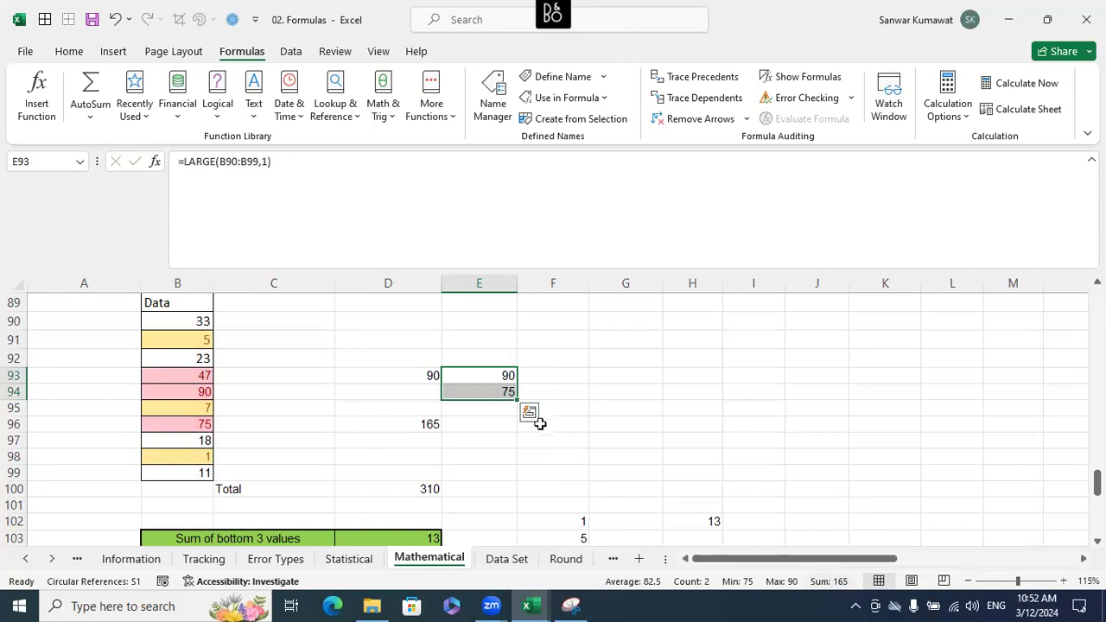
Step: Sum the second- and third-largest Data values in F96 with =SUM(LARGE(B90:B99,{2,3}))
click(539, 423)
text(=sum)
key(Tab)
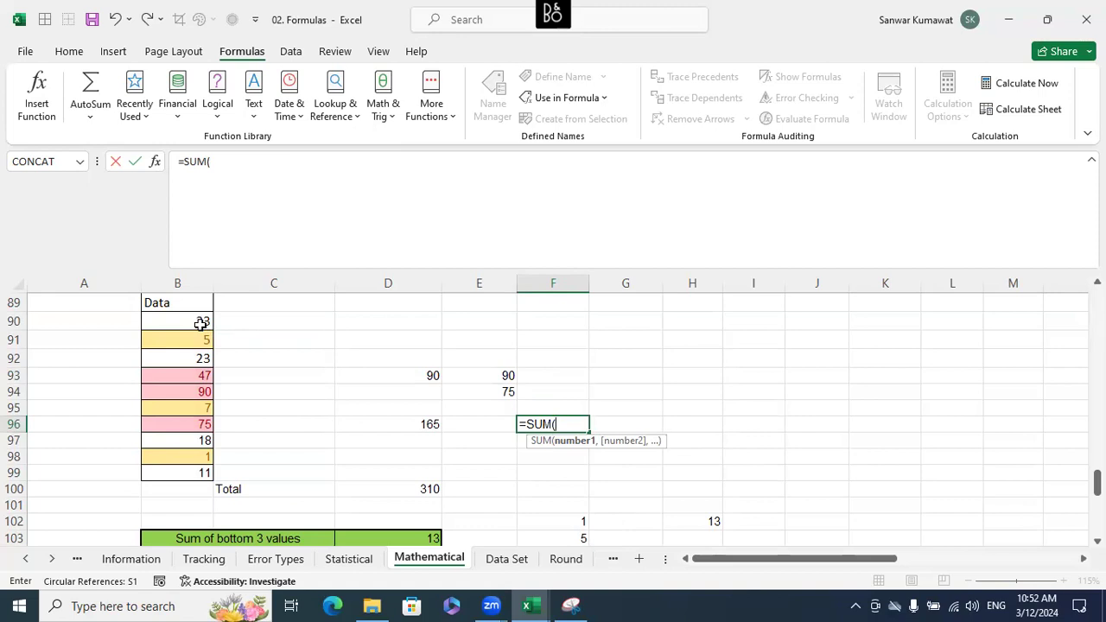
text(lar)
key(Tab)
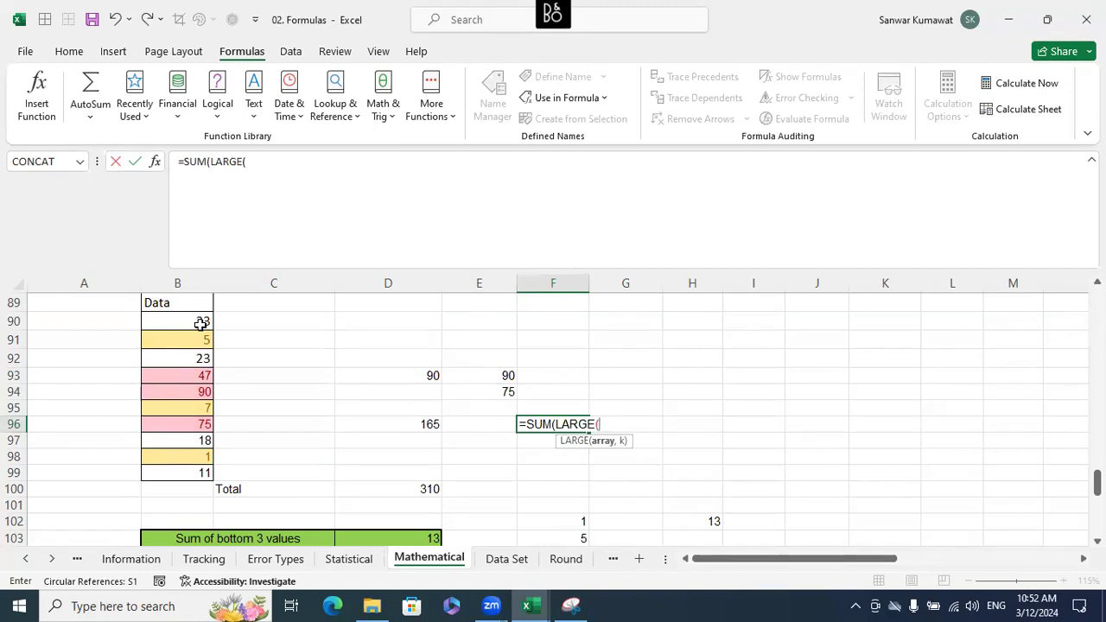
drag(200, 321, 194, 465)
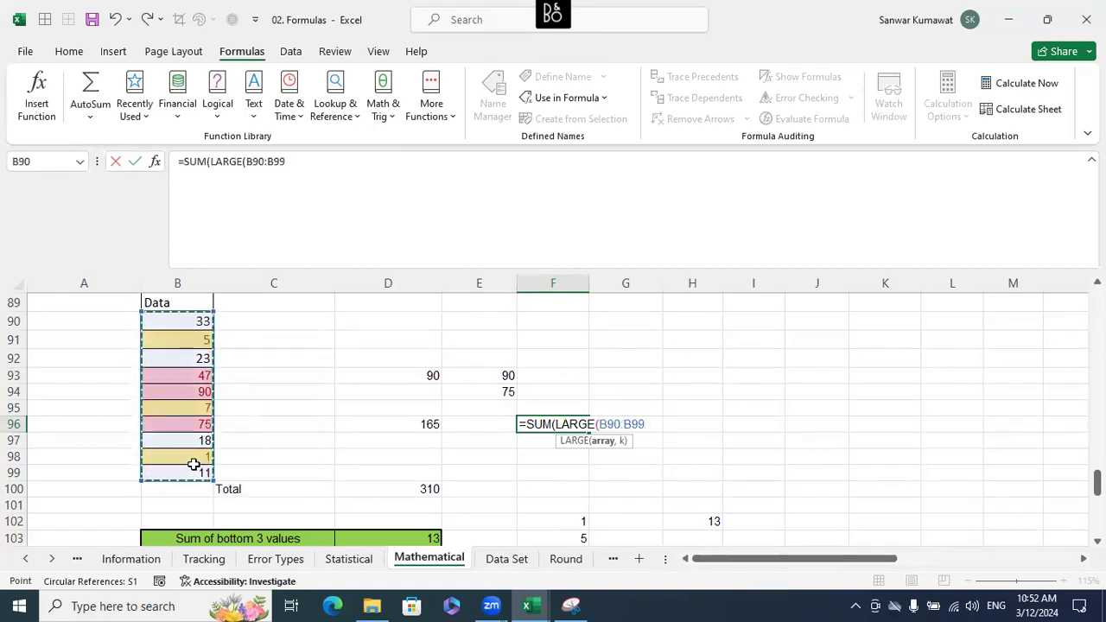
text(,)
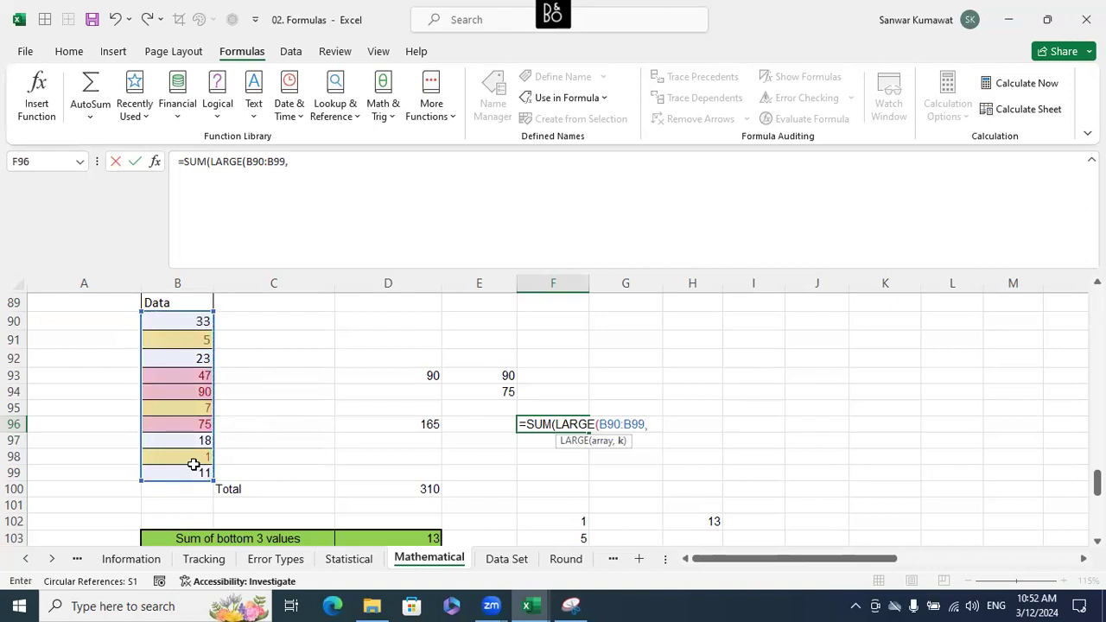
text(2,3)
key(BackSpace)
key(BackSpace)
key(BackSpace)
text({)
text(2,3}))
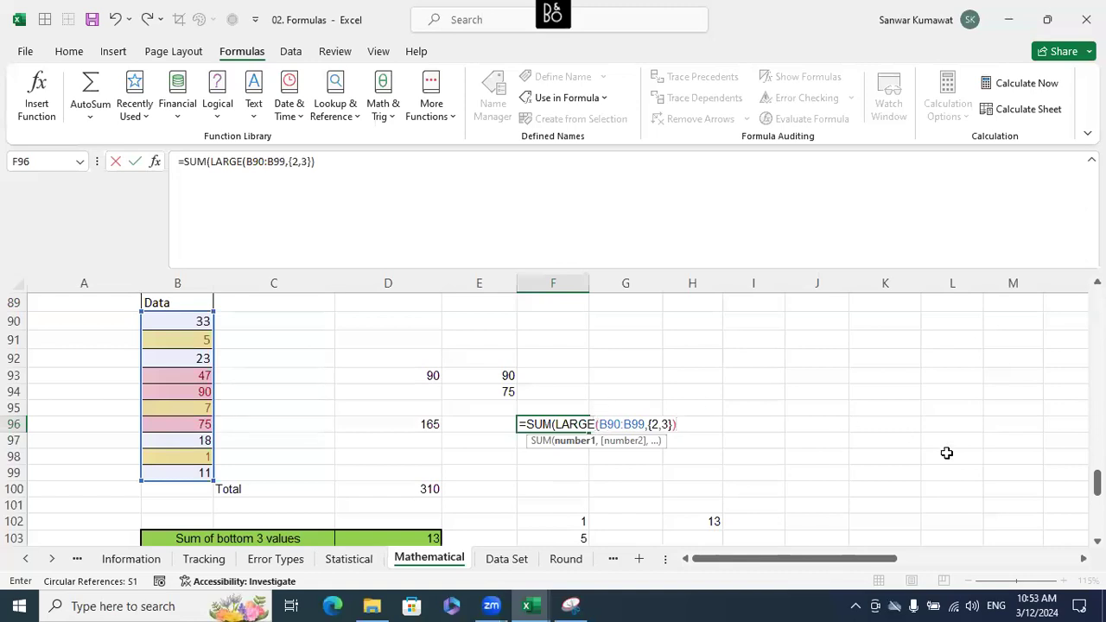
key(Return)
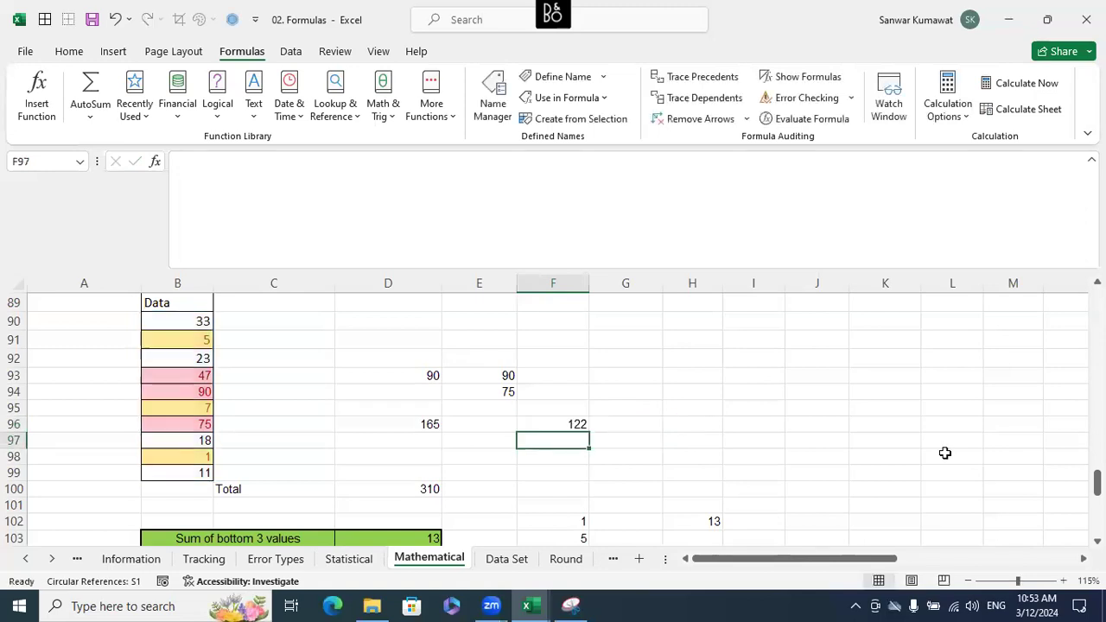
Step: Examine the nested SUM and LARGE formula in F96, leaving it as entered
click(587, 427)
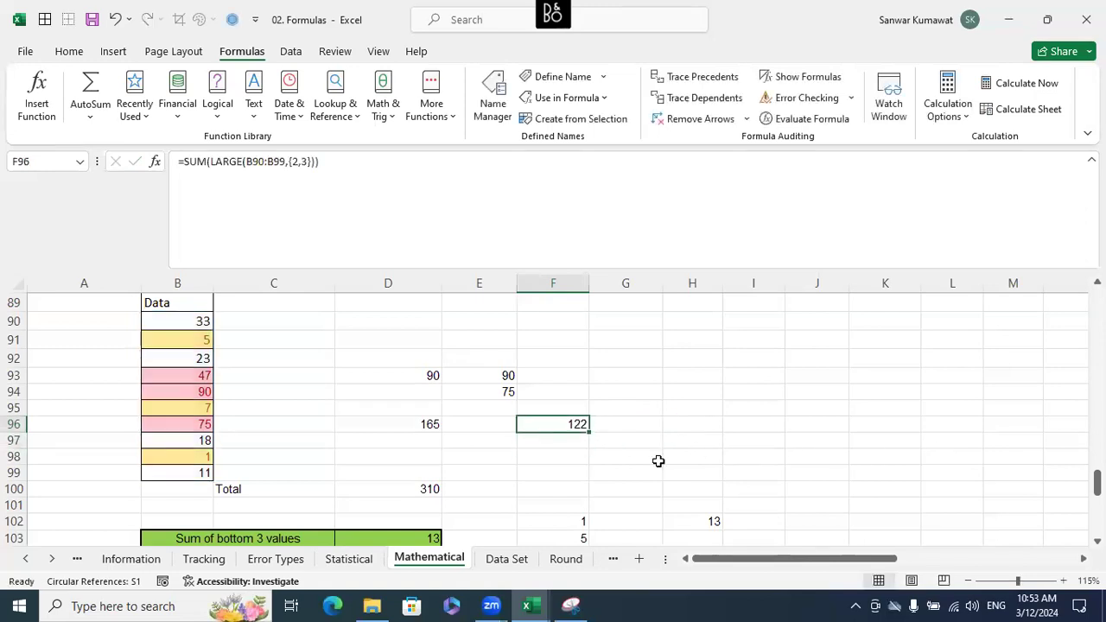
key(F2)
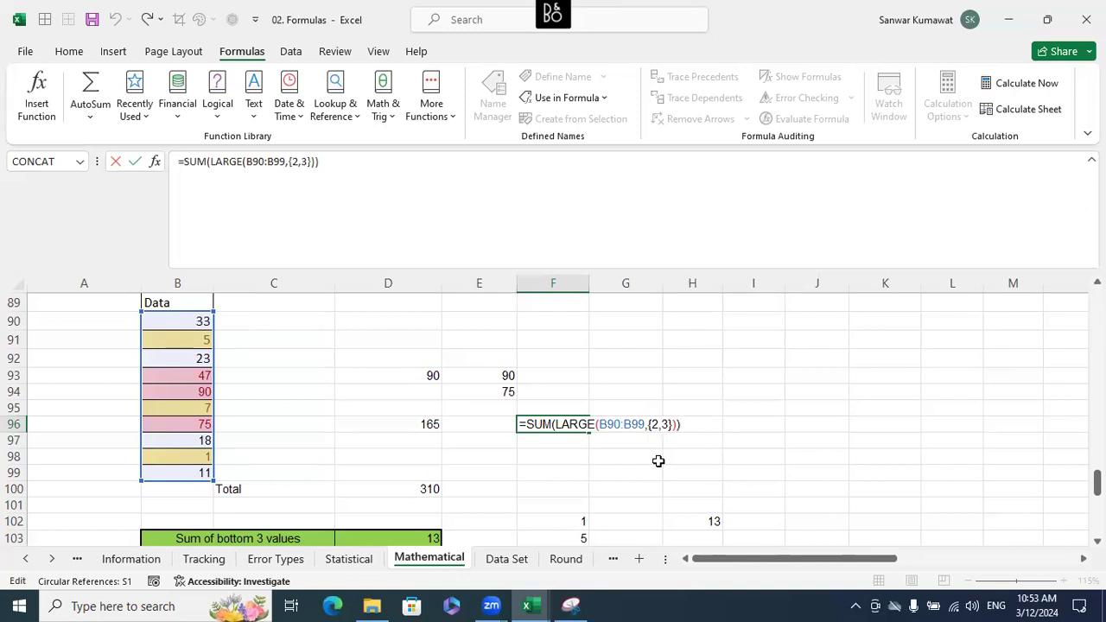
key(ctrl+Return)
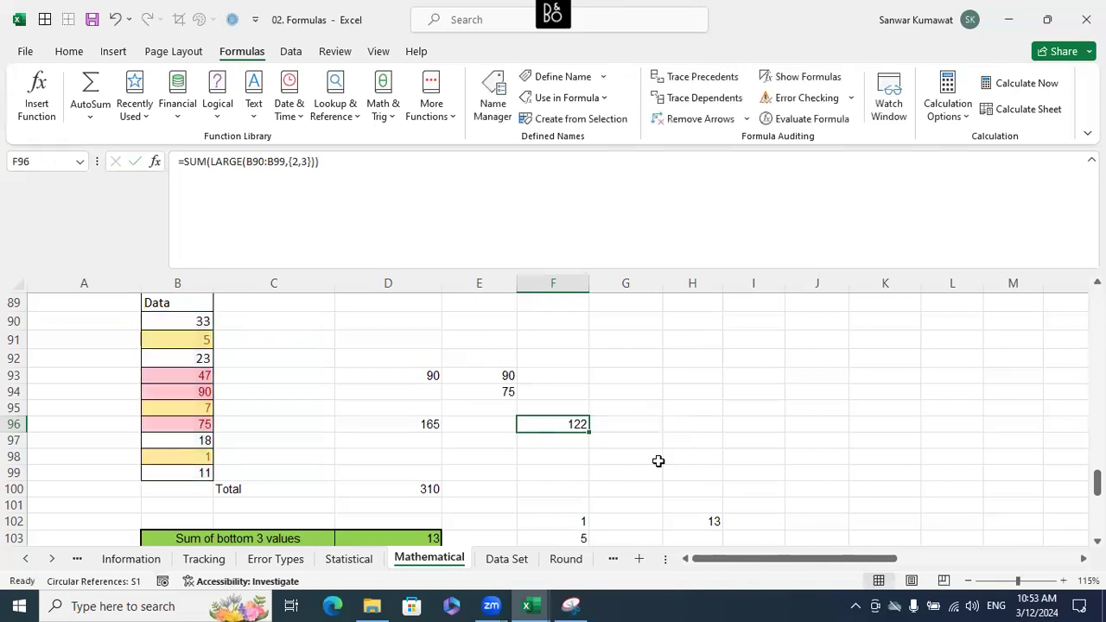
Step: Add up the two LARGE results in E95 with =SUM(E93:E94), after checking their selection total against F96
click(498, 381)
drag(498, 381, 501, 391)
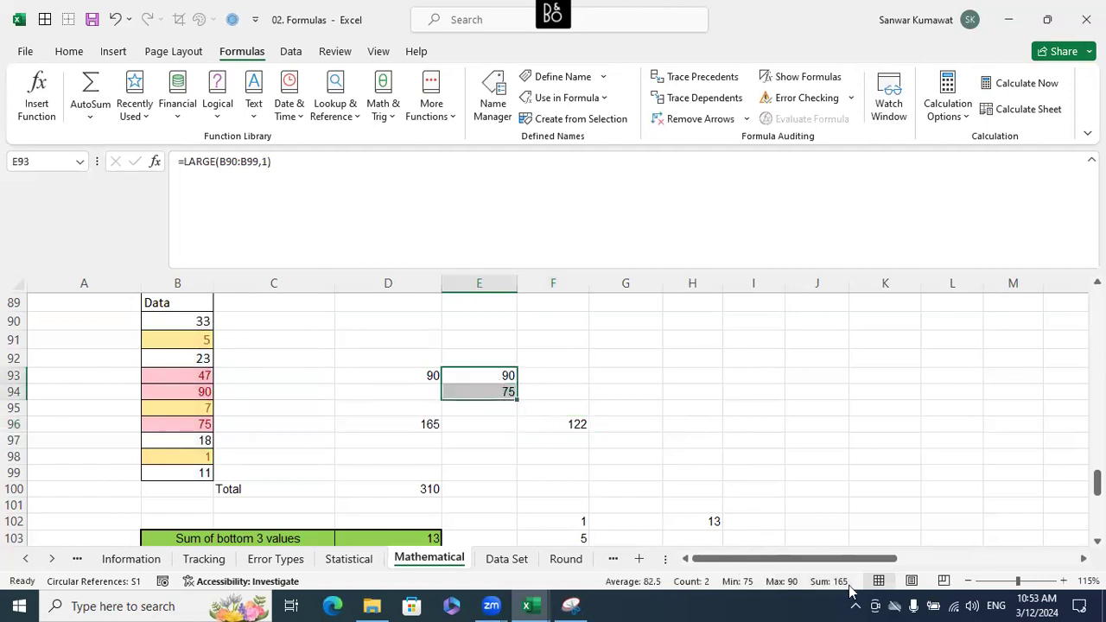
click(716, 394)
click(580, 425)
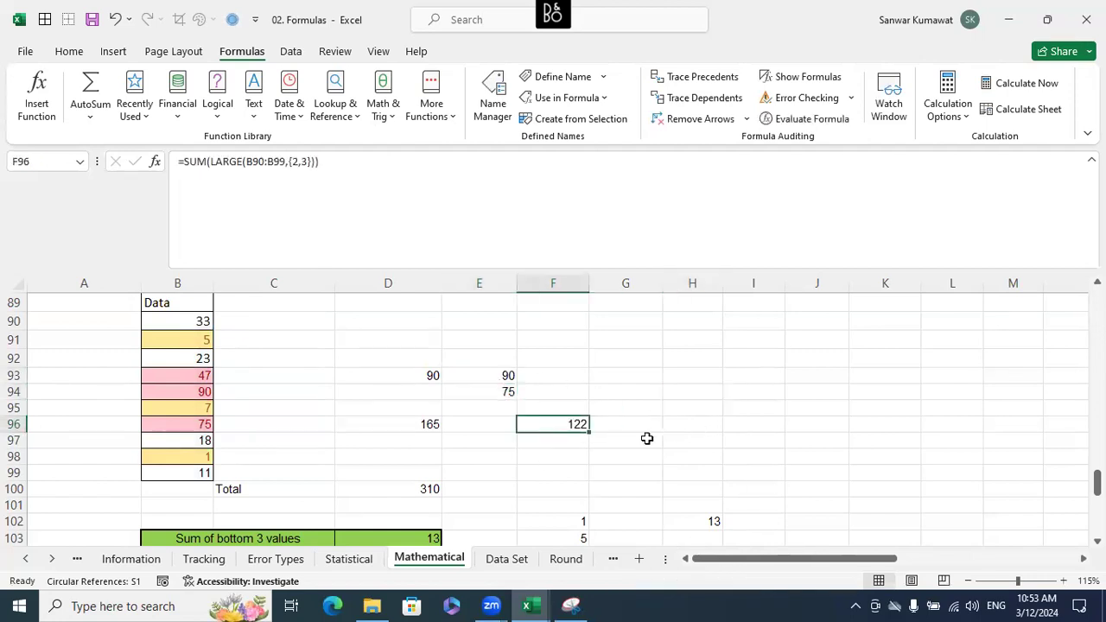
click(502, 408)
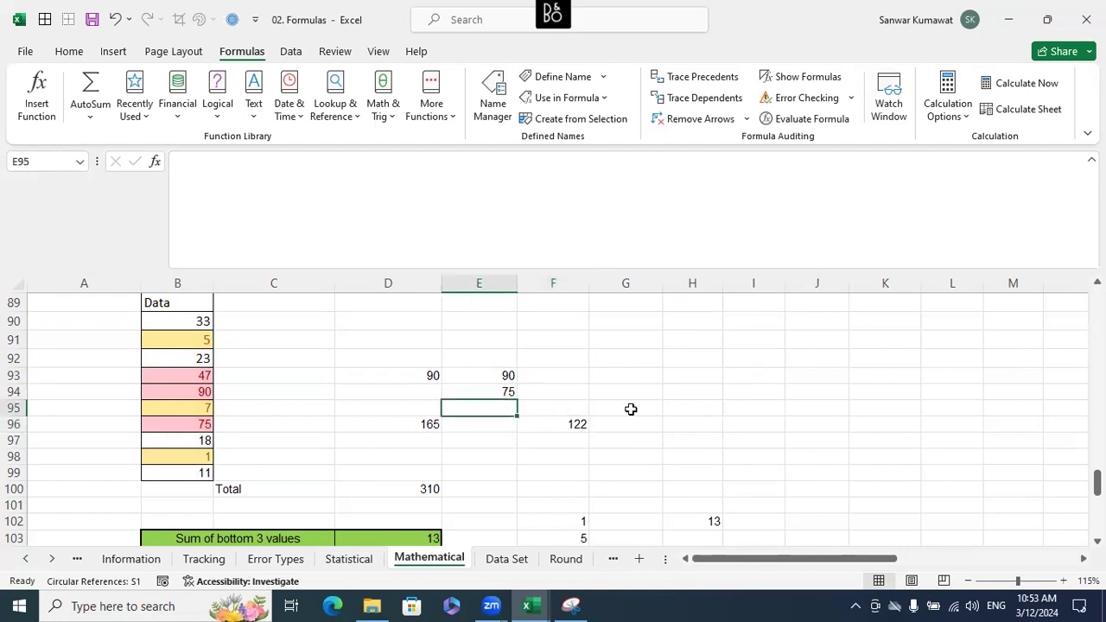
text(=sum)
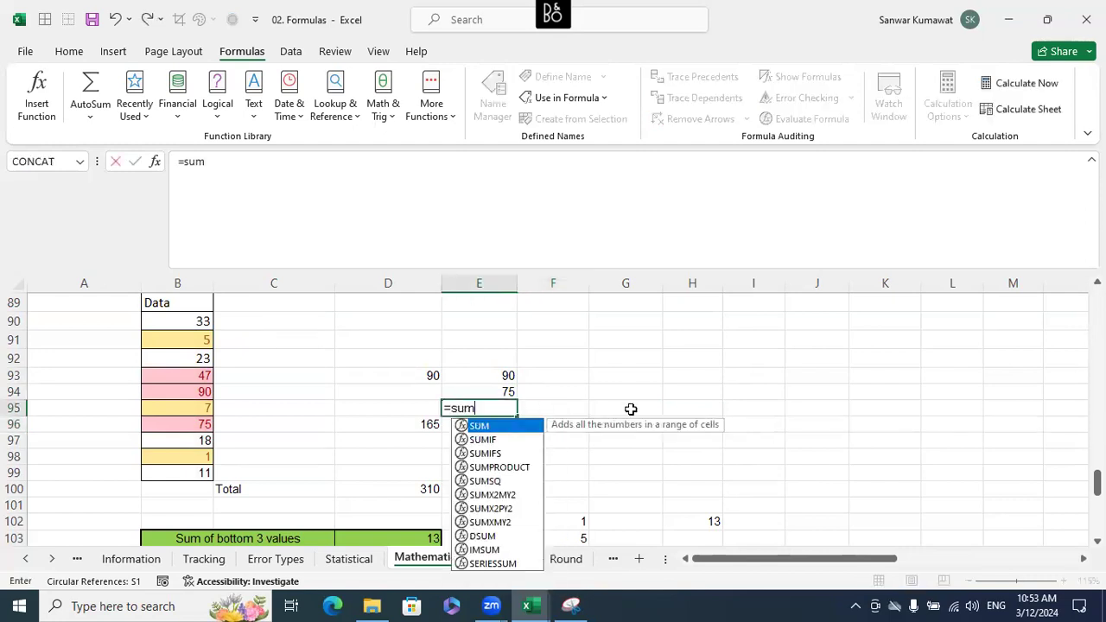
key(Tab)
key(Up)
key(Up)
key(shift+Down)
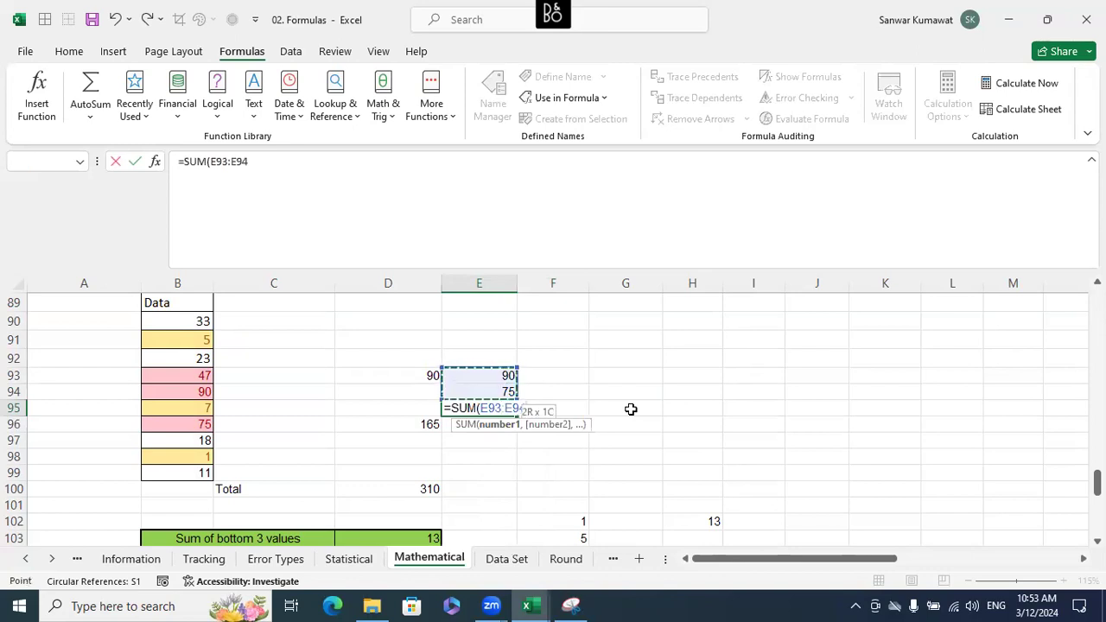
text())
key(Return)
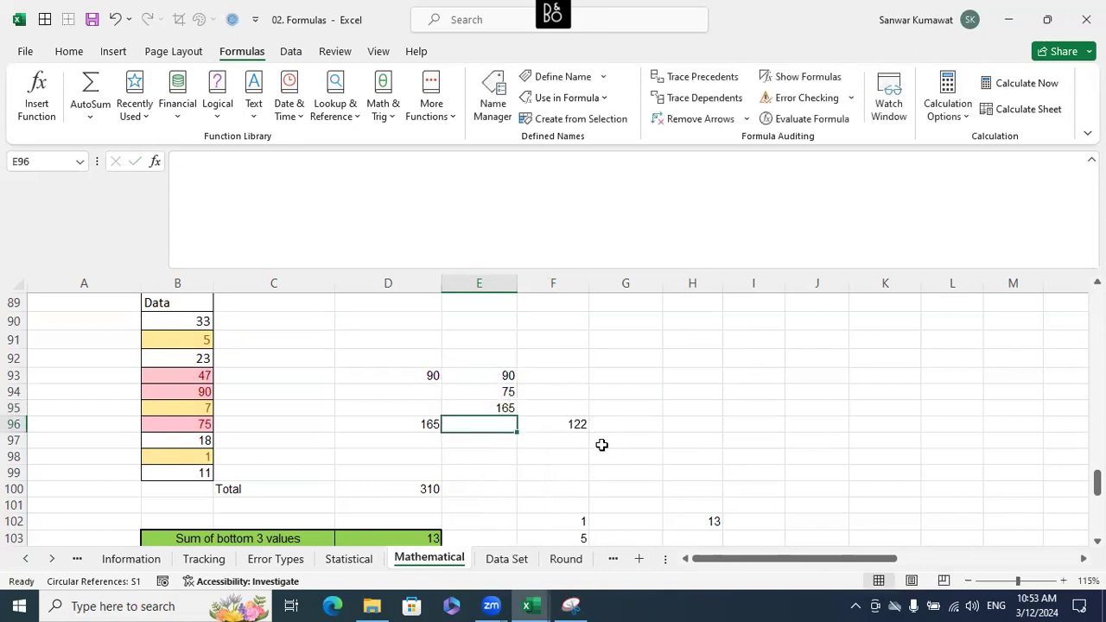
Step: Highlight the two result cells E95 and F96 with a yellow fill
click(500, 409)
ctrl+click(544, 424)
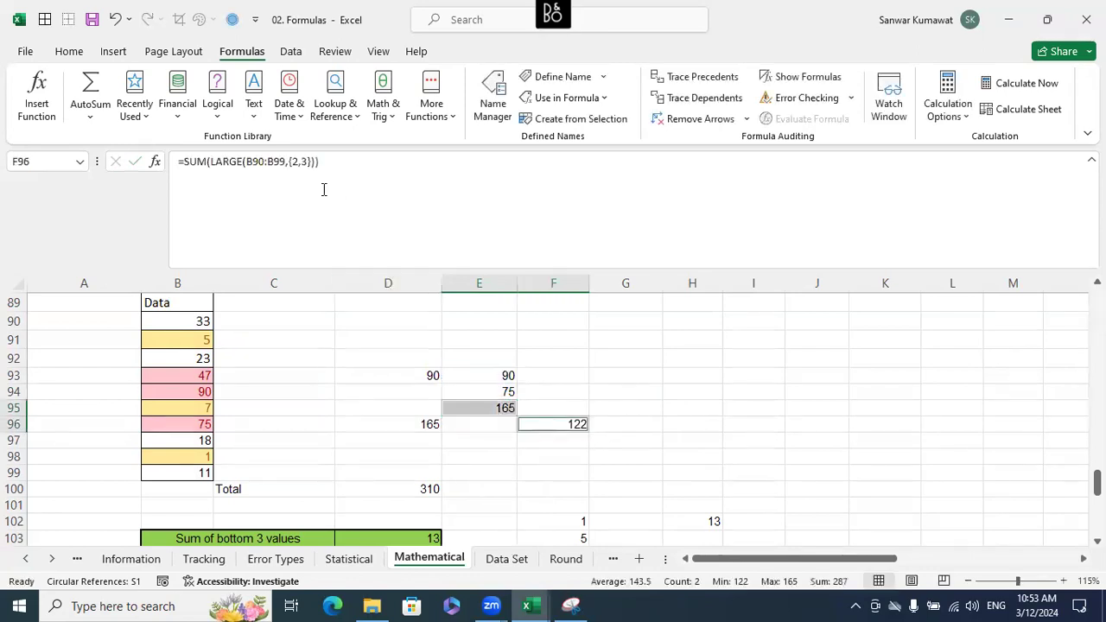
click(69, 50)
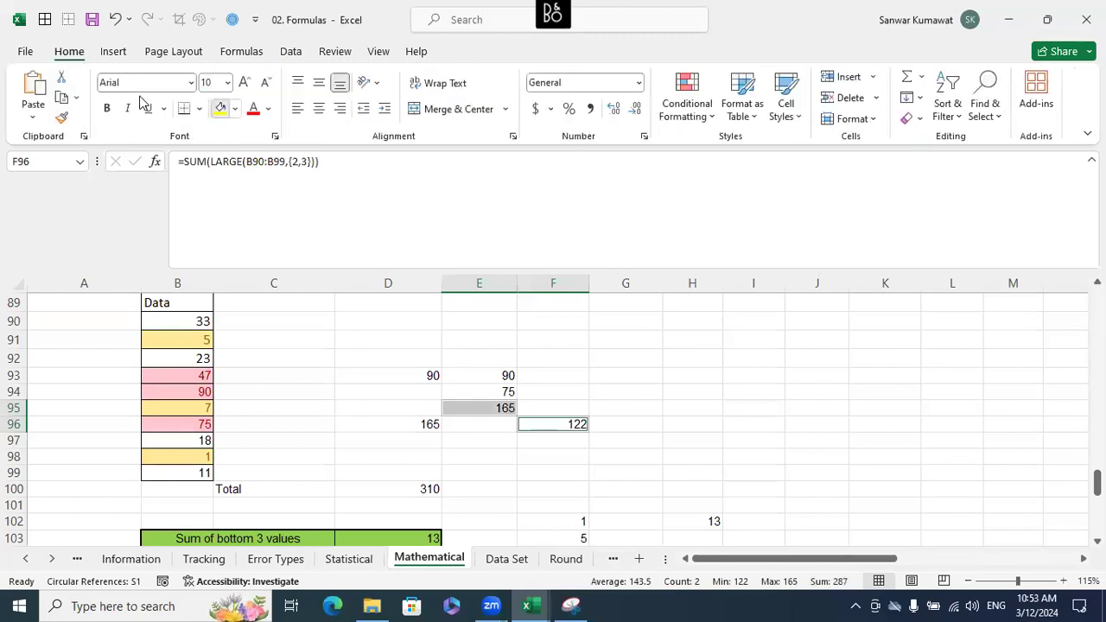
click(220, 108)
click(701, 403)
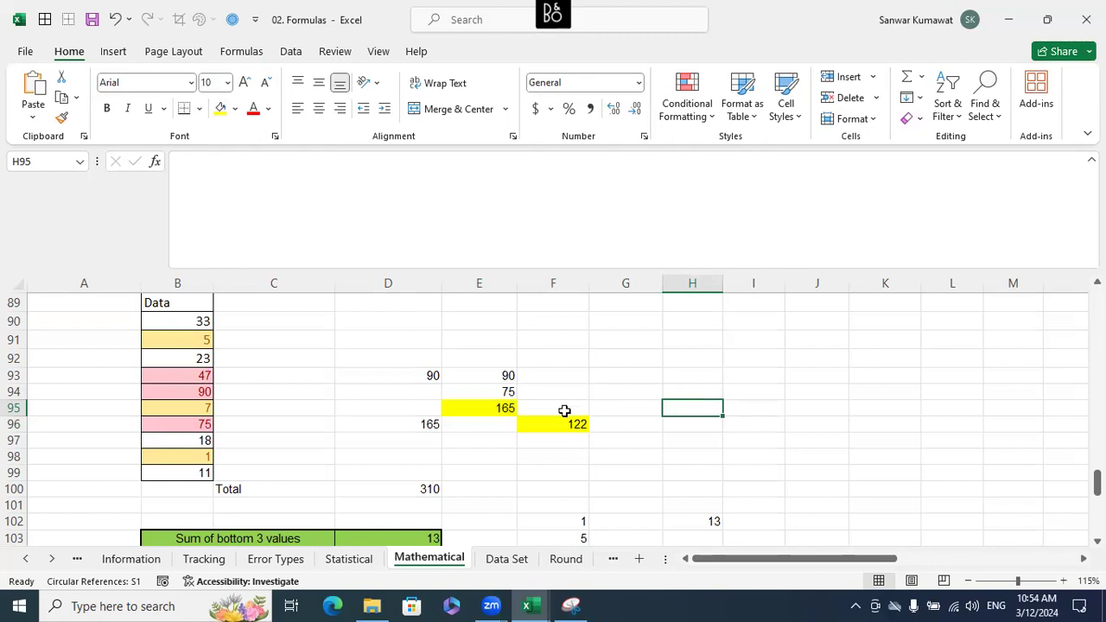
Step: Change the array constant in F96 so the formula reads =SUM(LARGE(B90:B99,{1,2})), and compare the result with E95
click(537, 422)
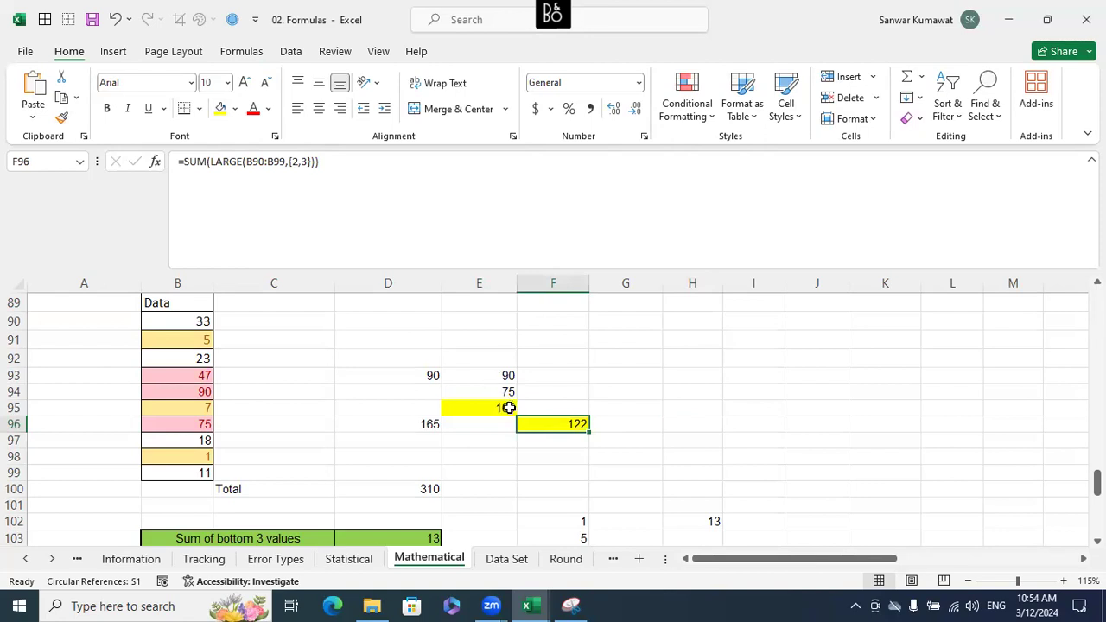
click(506, 409)
click(509, 377)
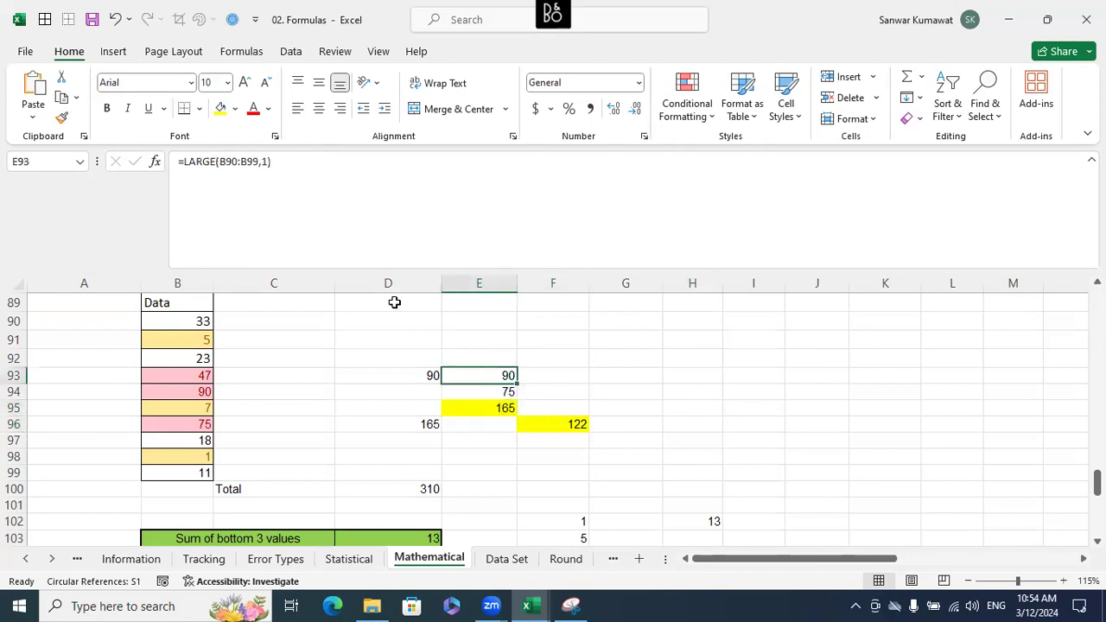
click(493, 390)
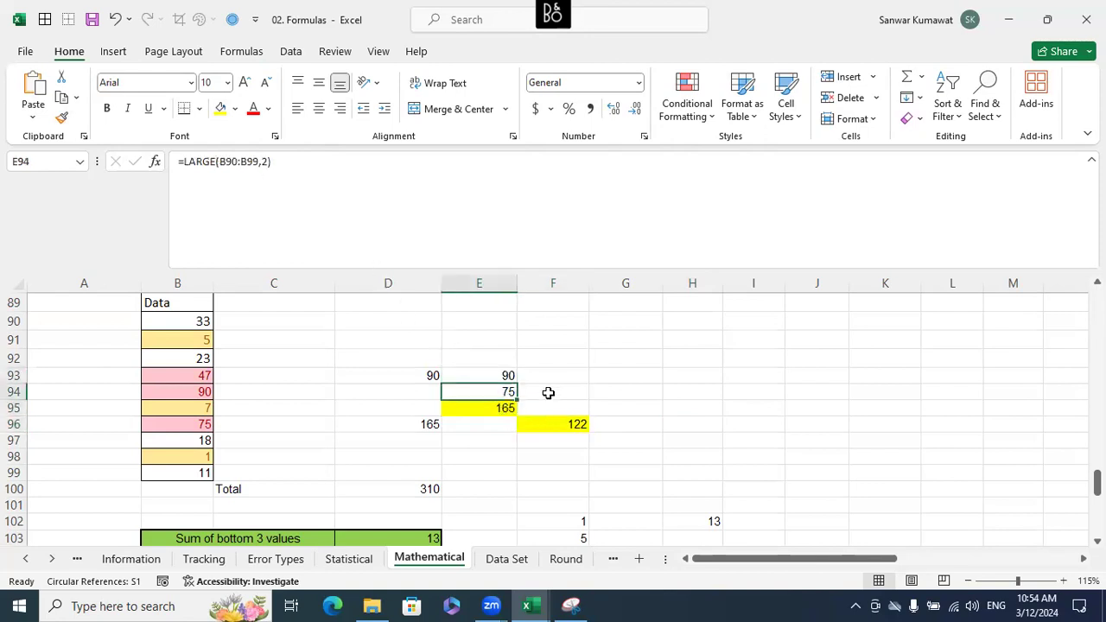
click(551, 422)
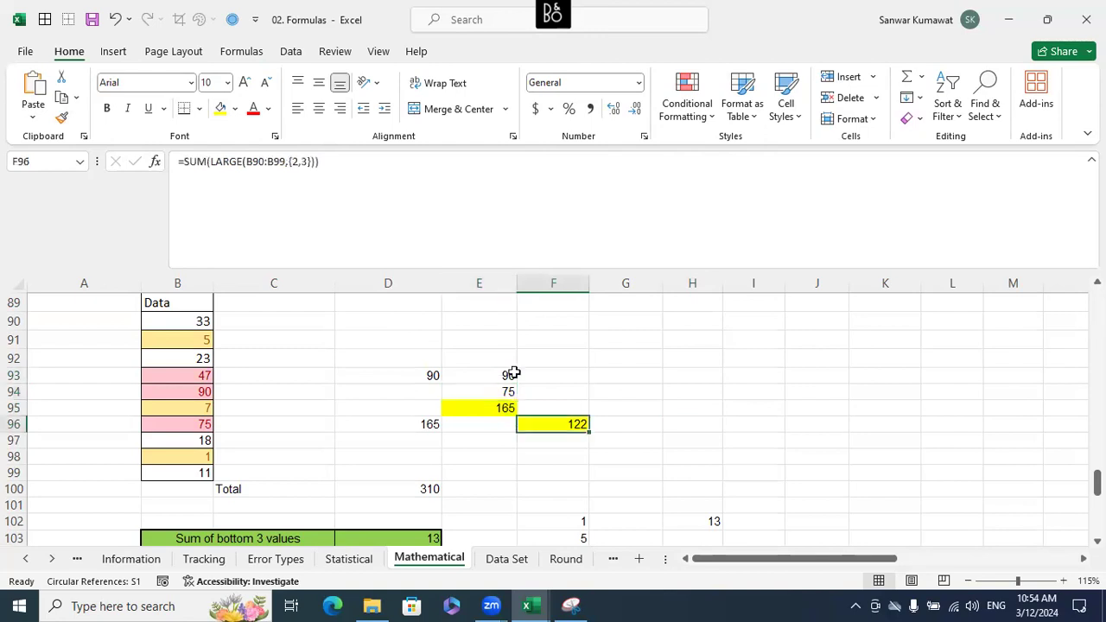
click(317, 180)
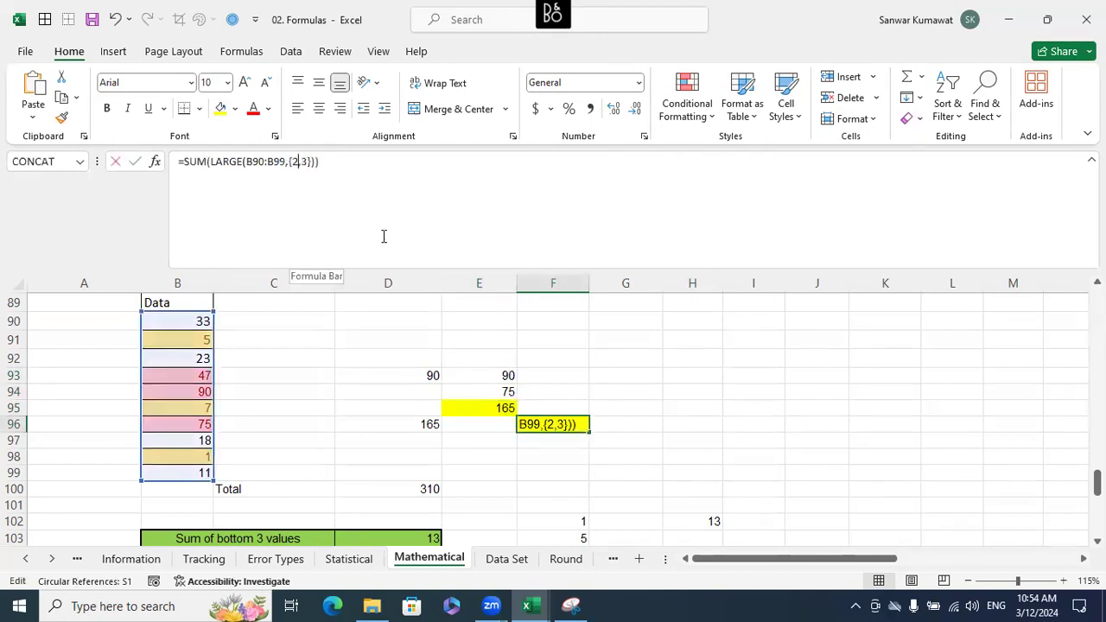
key(Left)
key(Left)
key(Left)
key(Left)
key(Left)
key(BackSpace)
text(1)
key(BackSpace)
text(2)
key(Return)
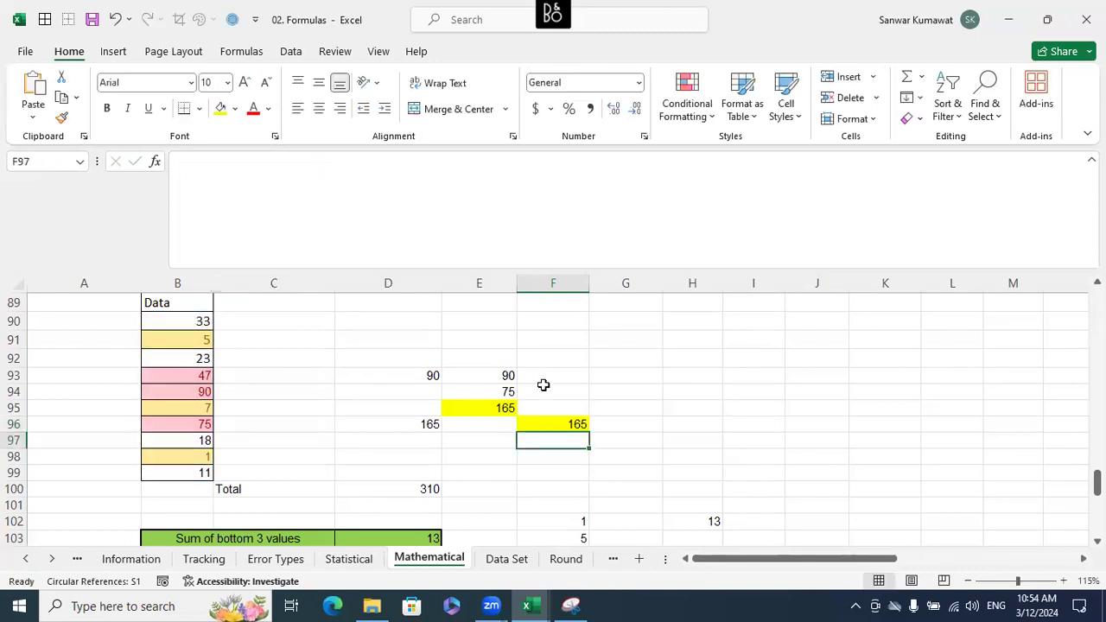
click(508, 409)
click(538, 421)
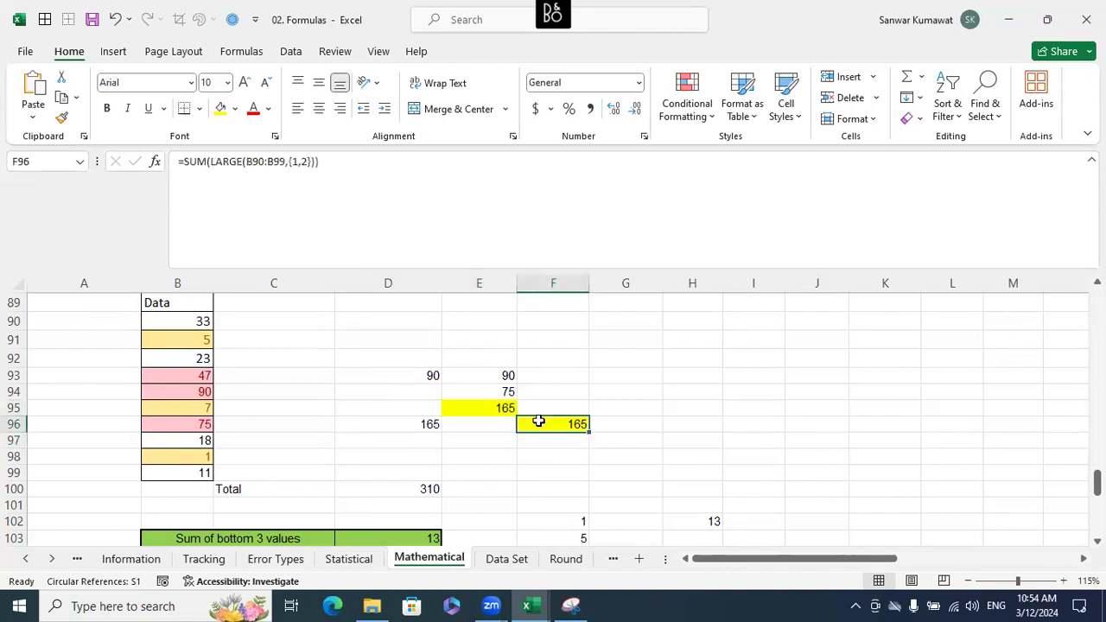
Step: Change the Data value in B93 to 147 and check the sum of B93:B94 against the formula results
click(195, 374)
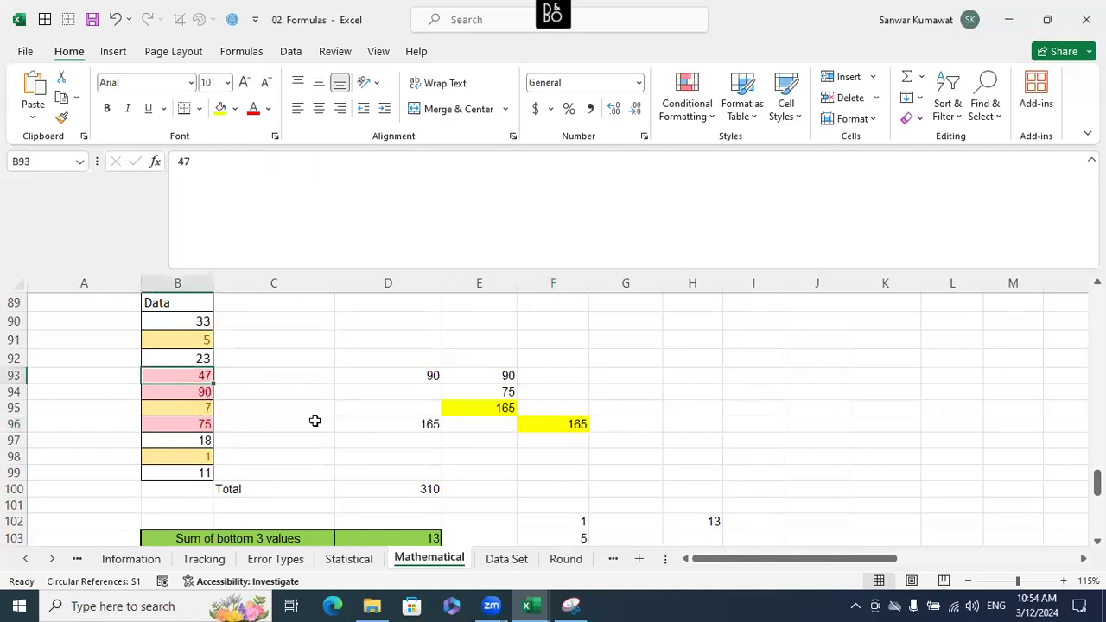
text(1)
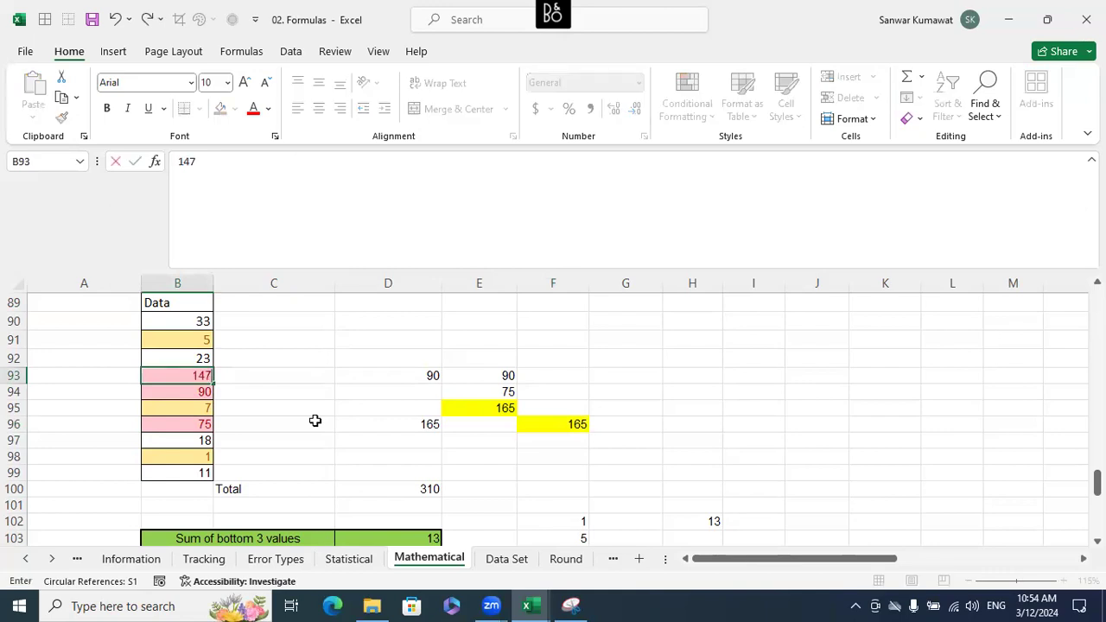
text(47)
key(Return)
drag(204, 375, 202, 391)
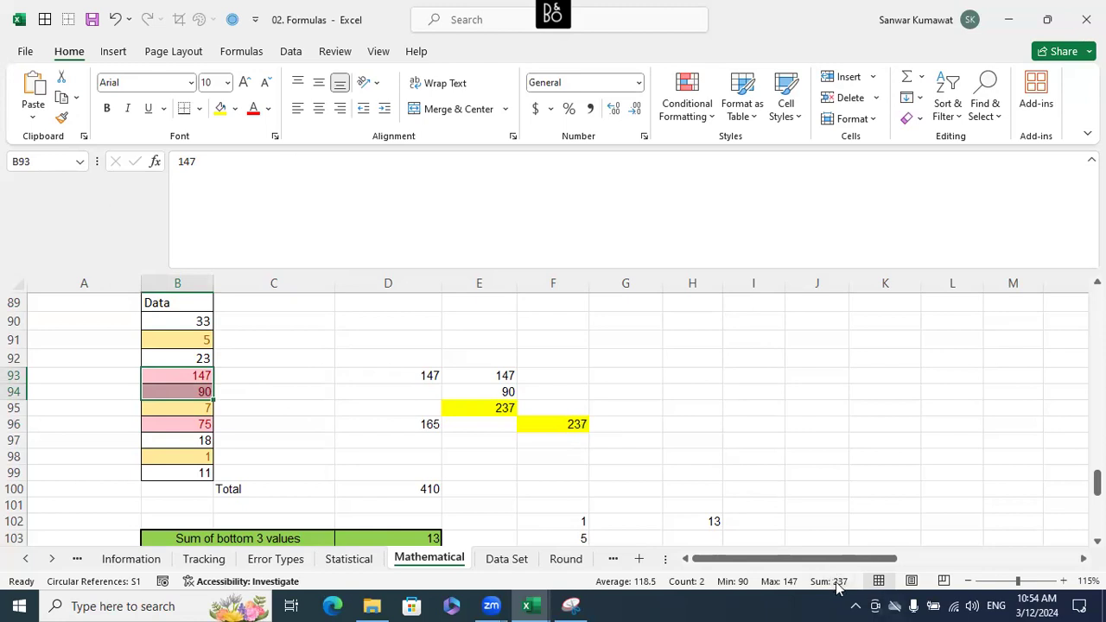
click(746, 471)
Step: Examine the bottom-three and top-three sums, including the SUM and SMALL formula in D103, and the remaining rows below
scroll(746, 470, down, 3)
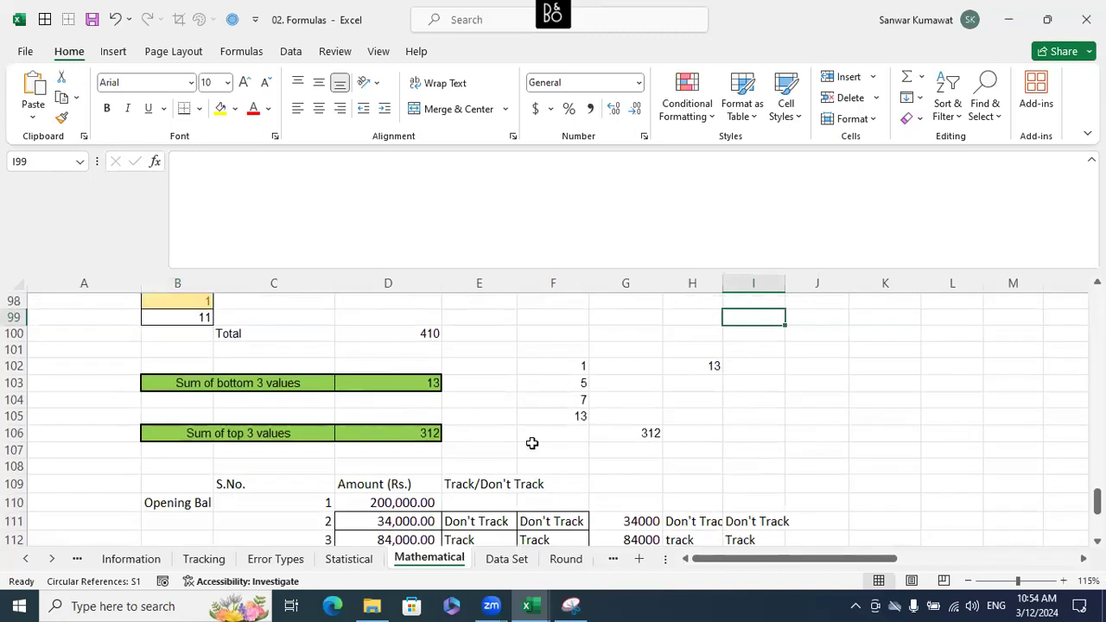
scroll(530, 442, up, 1)
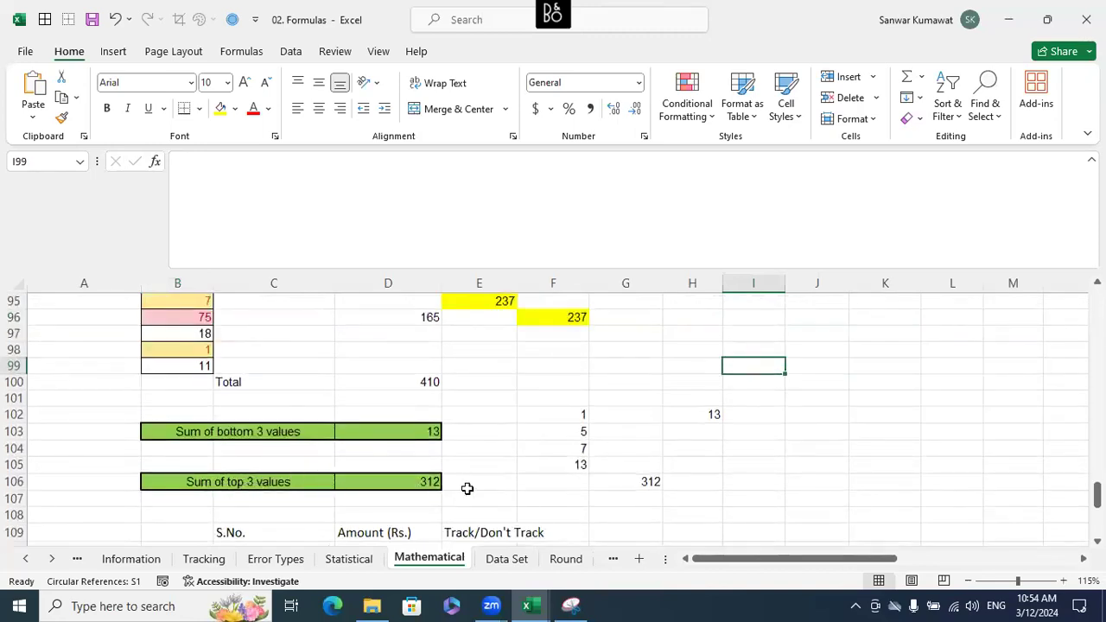
scroll(551, 431, up, 1)
scroll(551, 430, up, 1)
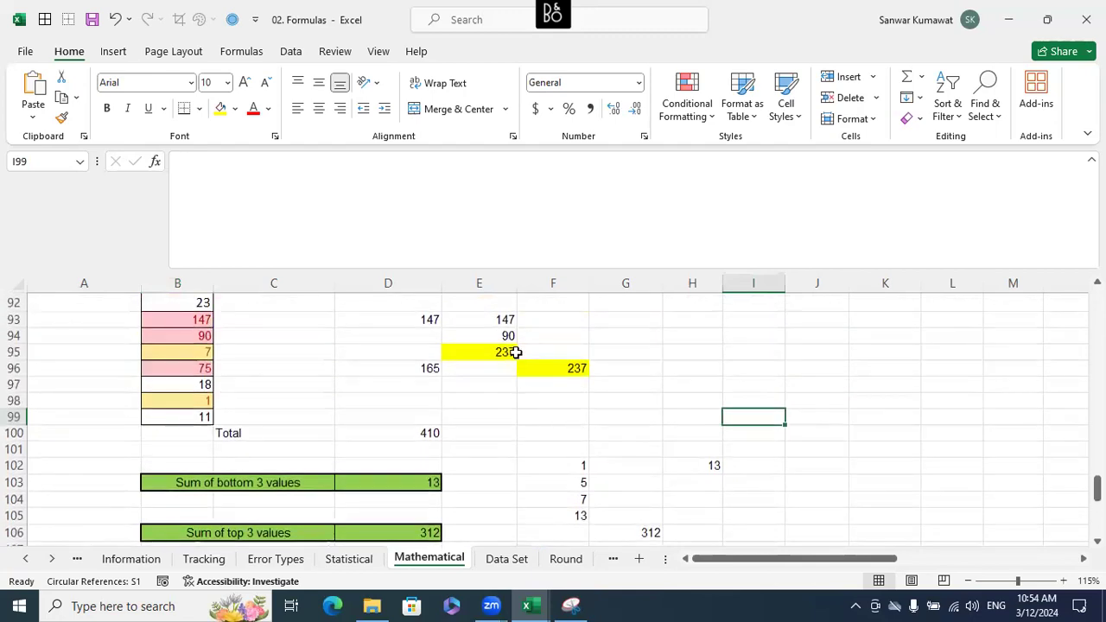
scroll(562, 441, down, 1)
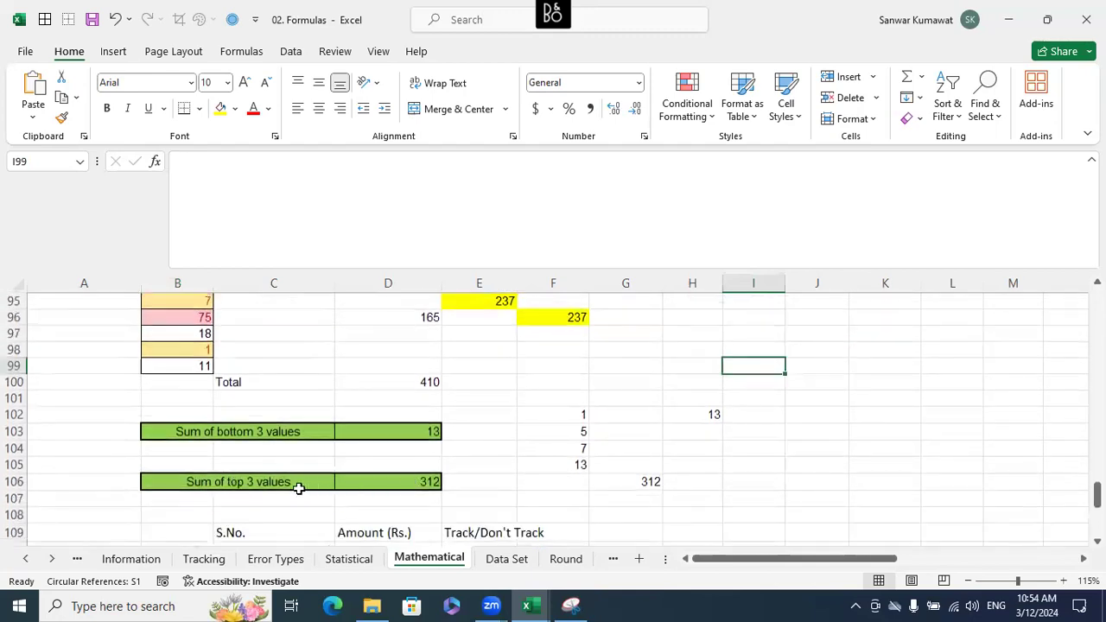
click(446, 486)
click(391, 437)
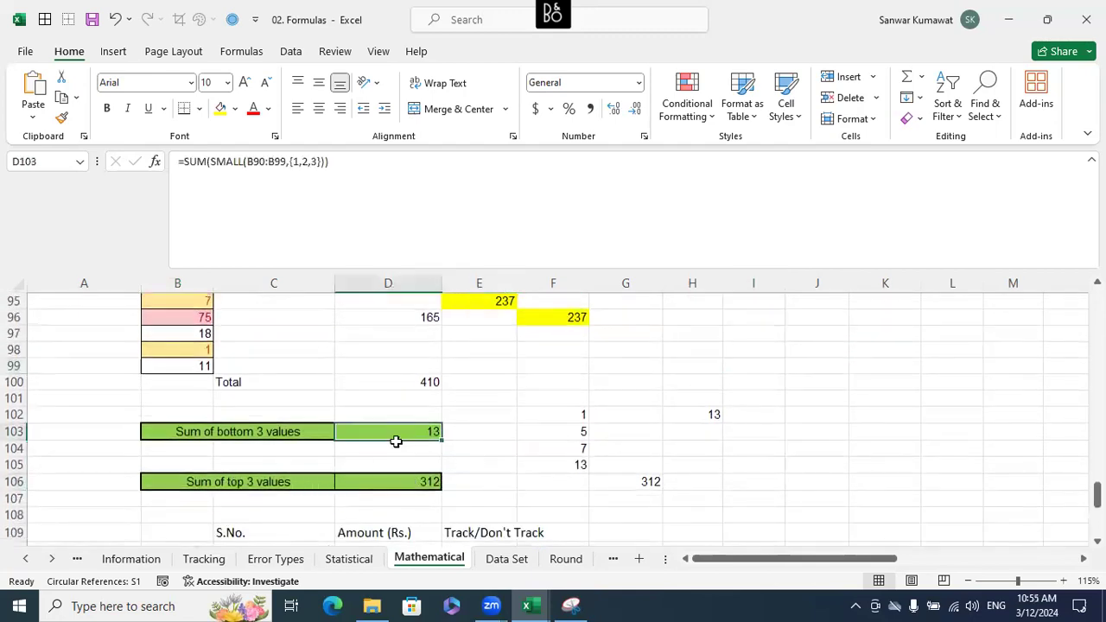
click(506, 462)
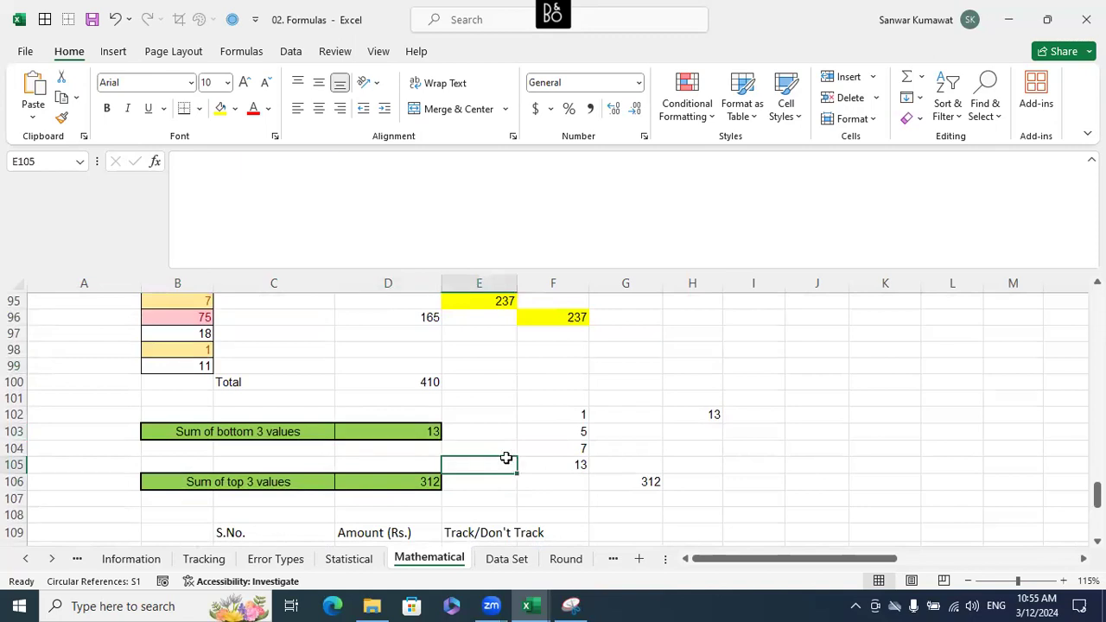
scroll(506, 459, down, 5)
scroll(505, 456, down, 3)
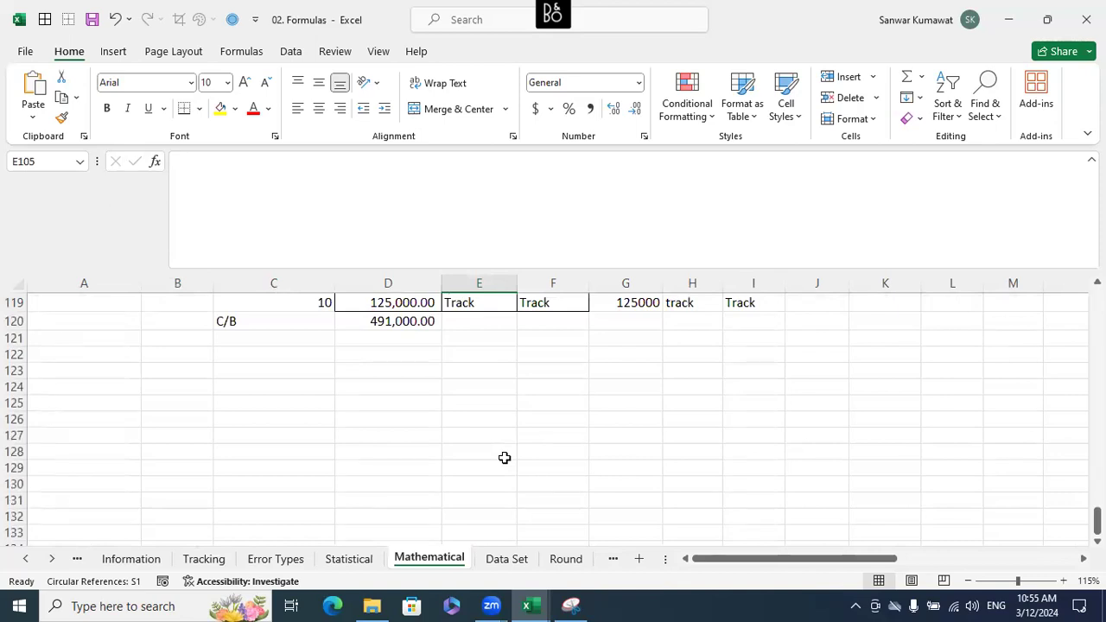
Step: Find and open the SubTotal worksheet
click(53, 557)
click(54, 558)
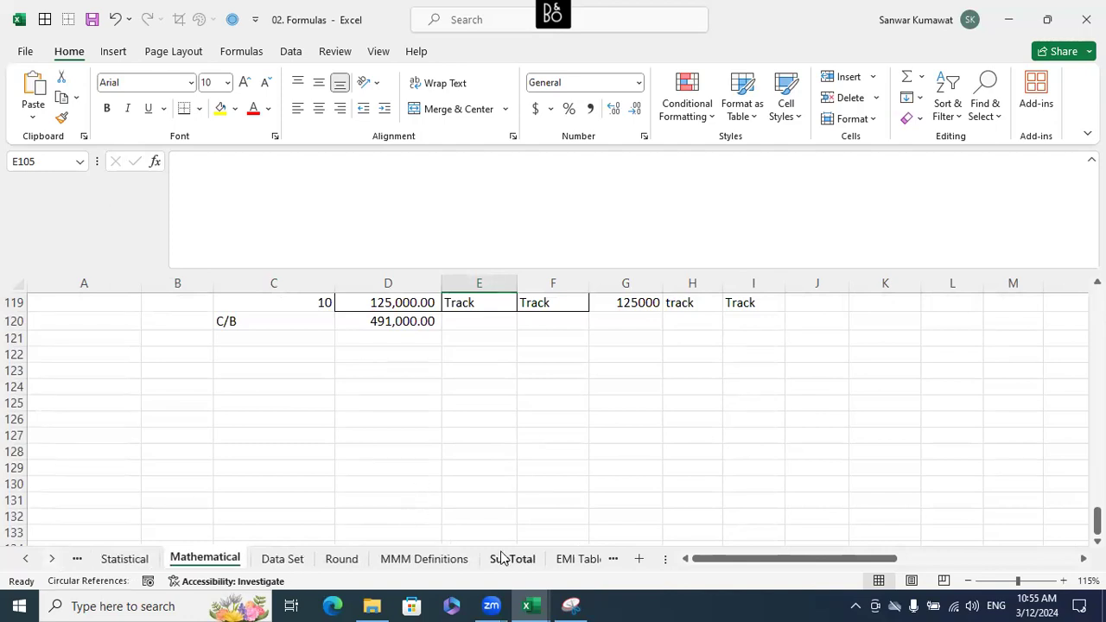
click(512, 558)
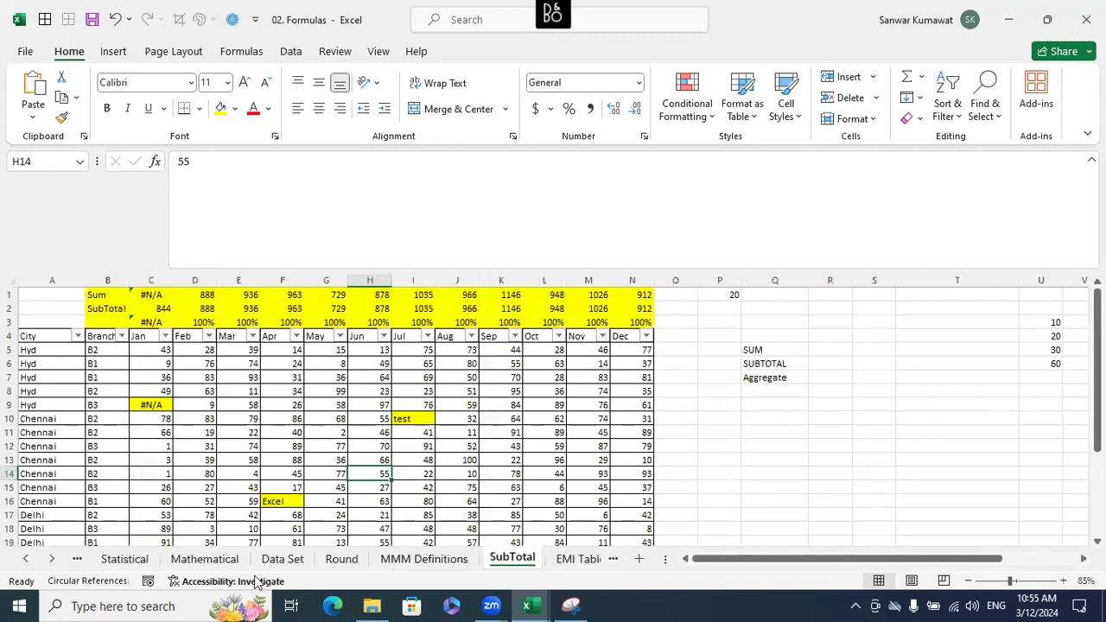
Step: Locate the AGGREGATE and SUBTOTAL entries in the Mathematical sheet's function list, and return to the SubTotal sheet
click(204, 558)
scroll(350, 432, up, 13)
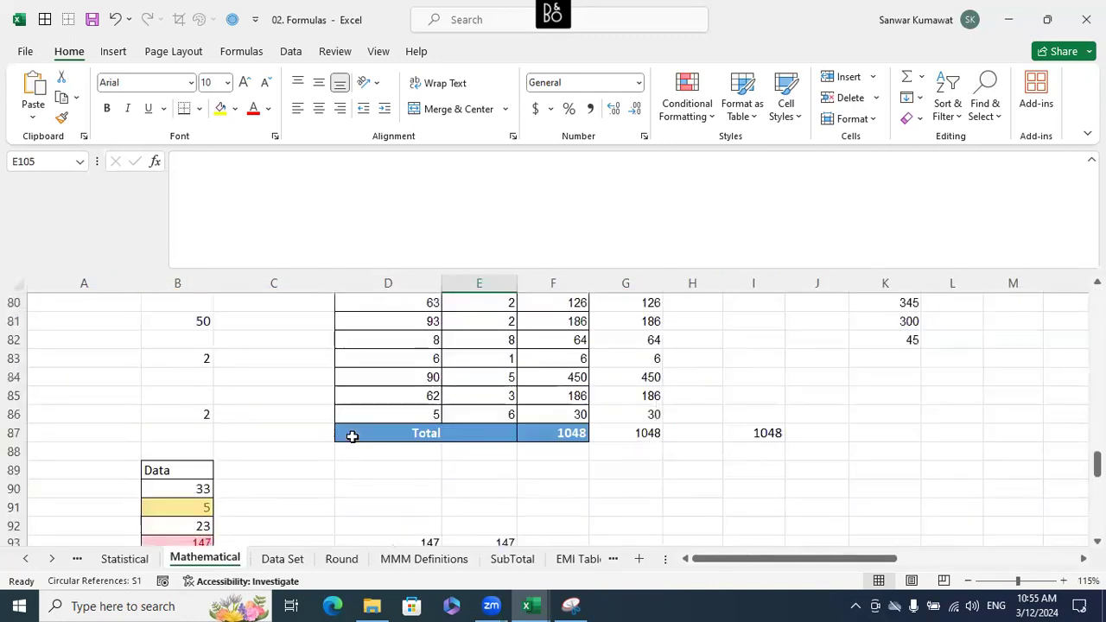
scroll(351, 436, up, 5)
scroll(156, 476, up, 6)
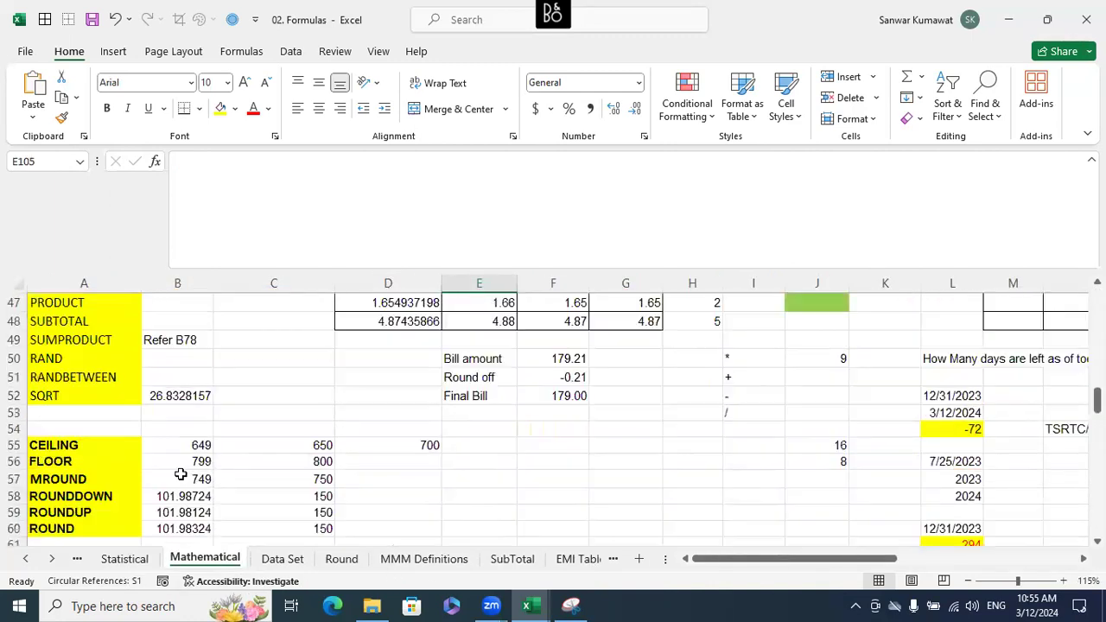
scroll(180, 477, up, 5)
scroll(129, 458, up, 3)
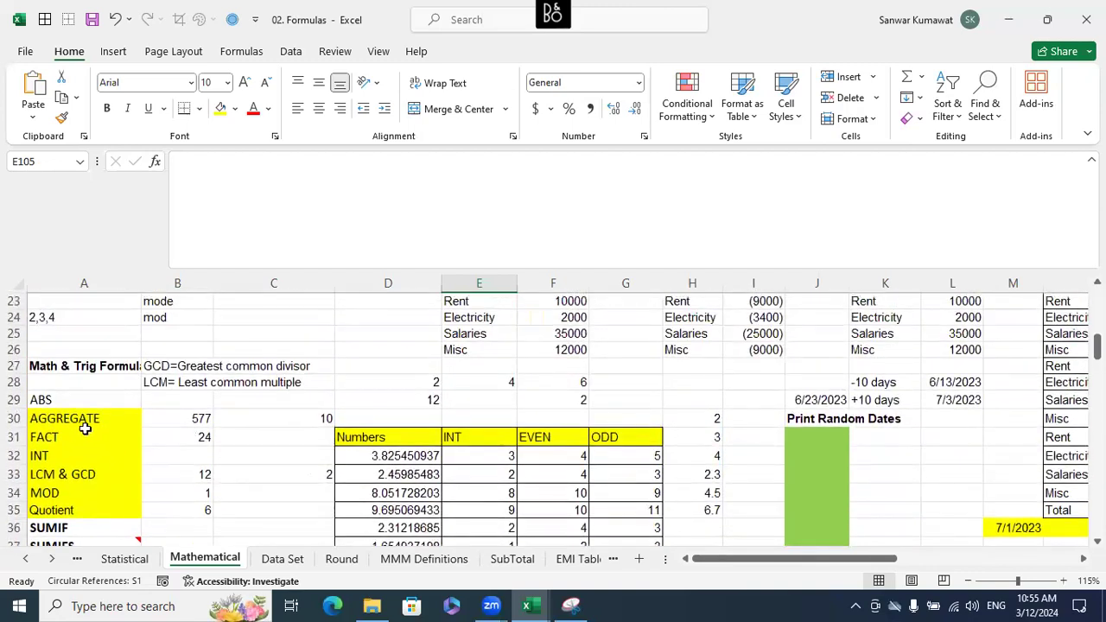
click(84, 423)
scroll(84, 506, down, 2)
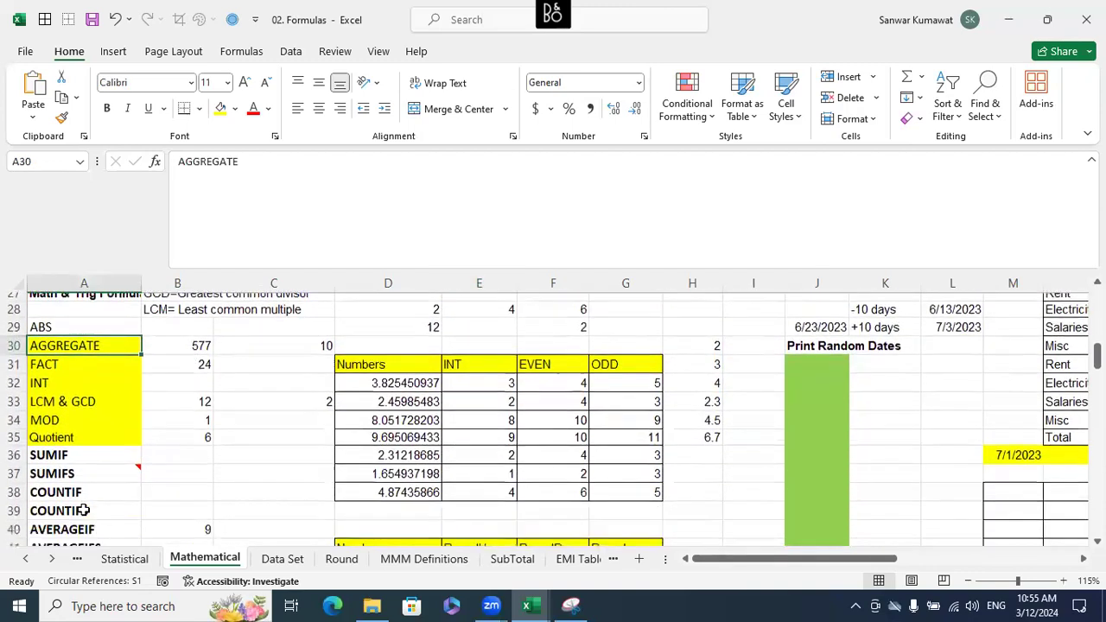
scroll(83, 510, down, 3)
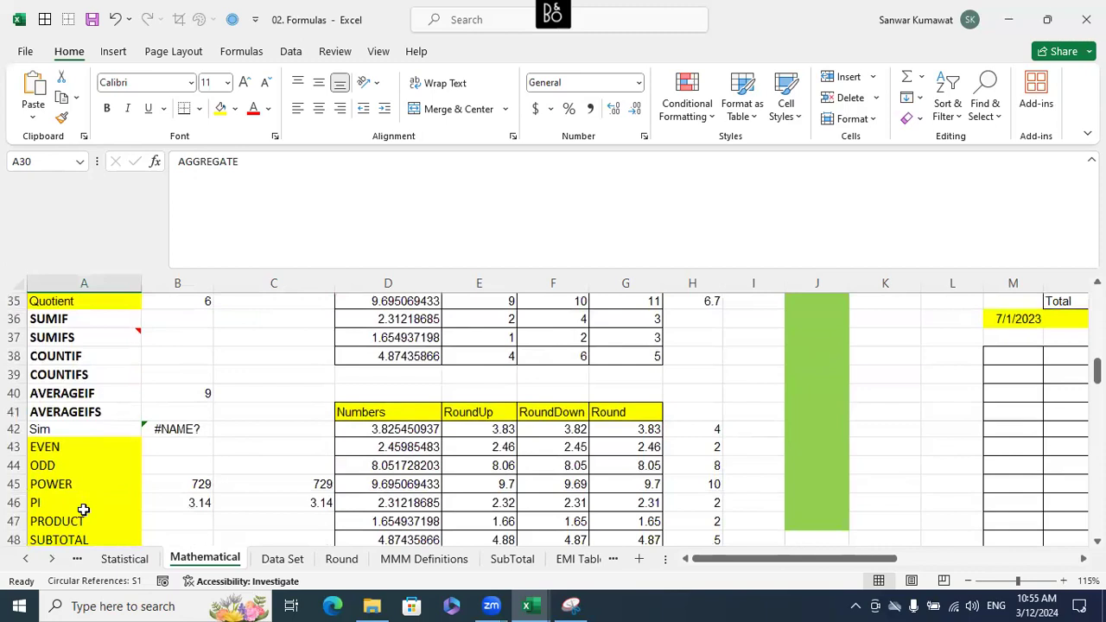
scroll(83, 510, down, 1)
click(80, 488)
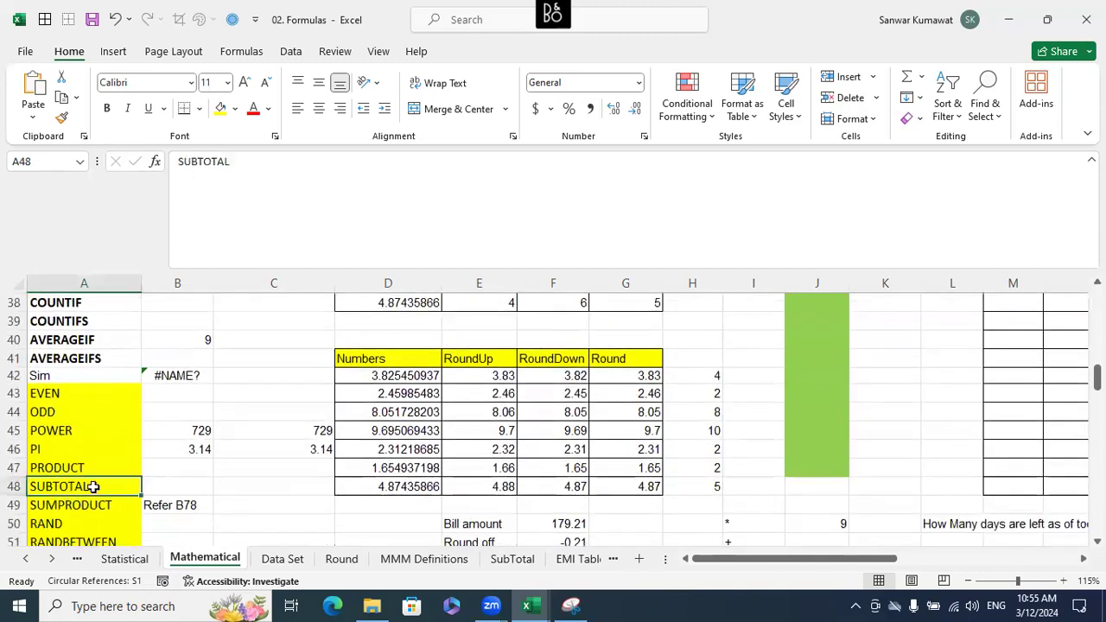
click(510, 558)
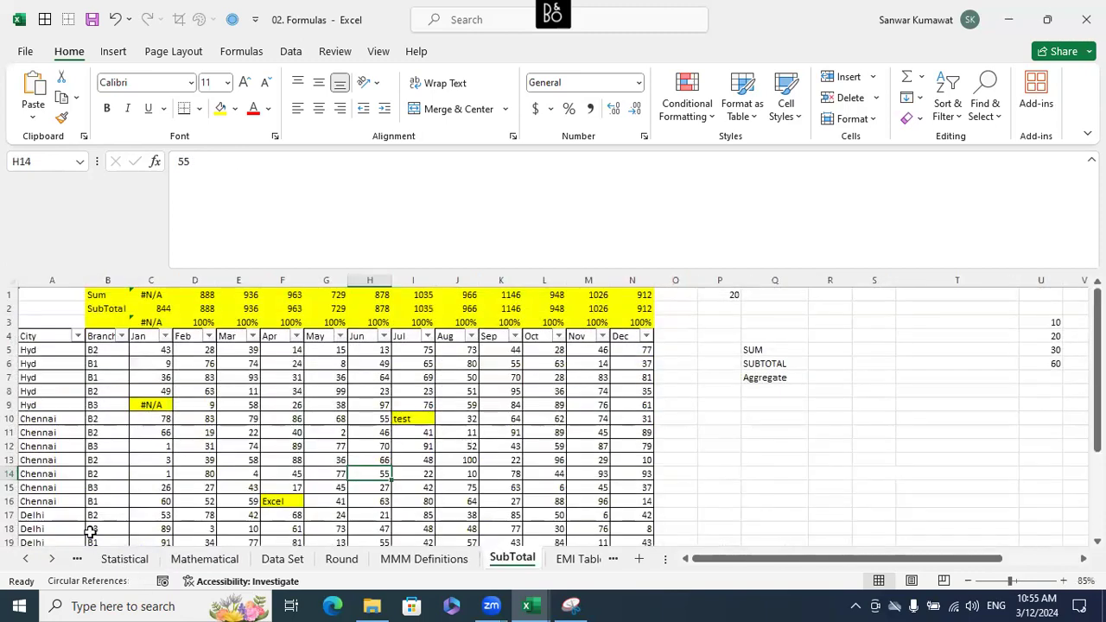
Step: Find and open the EMI Table worksheet, showing the loan details at its beginning
click(51, 558)
click(51, 559)
click(51, 558)
click(51, 559)
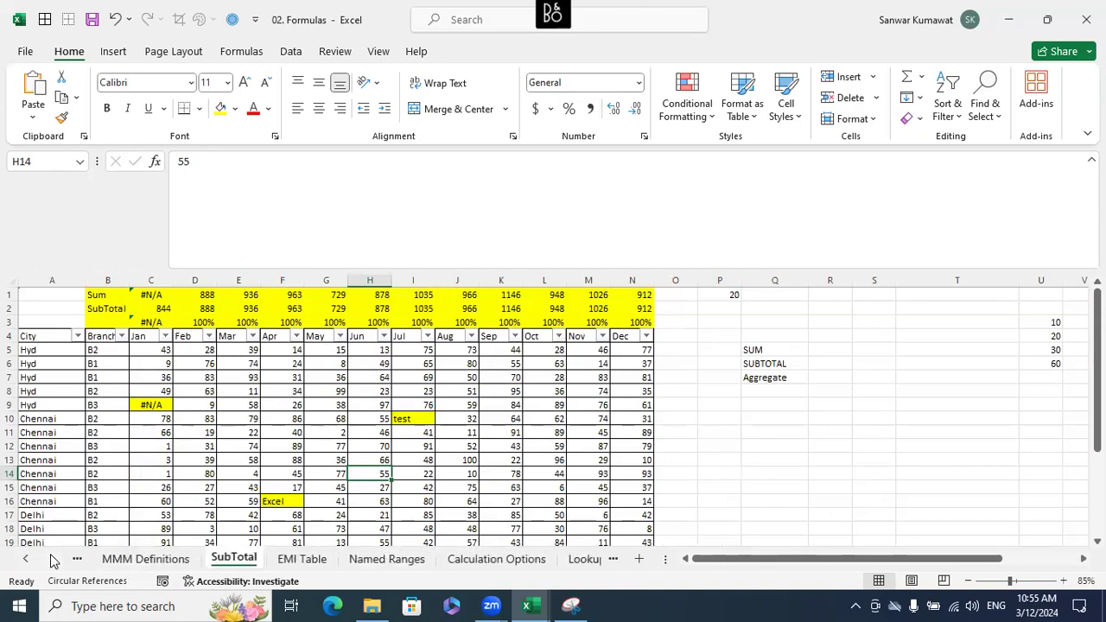
click(298, 559)
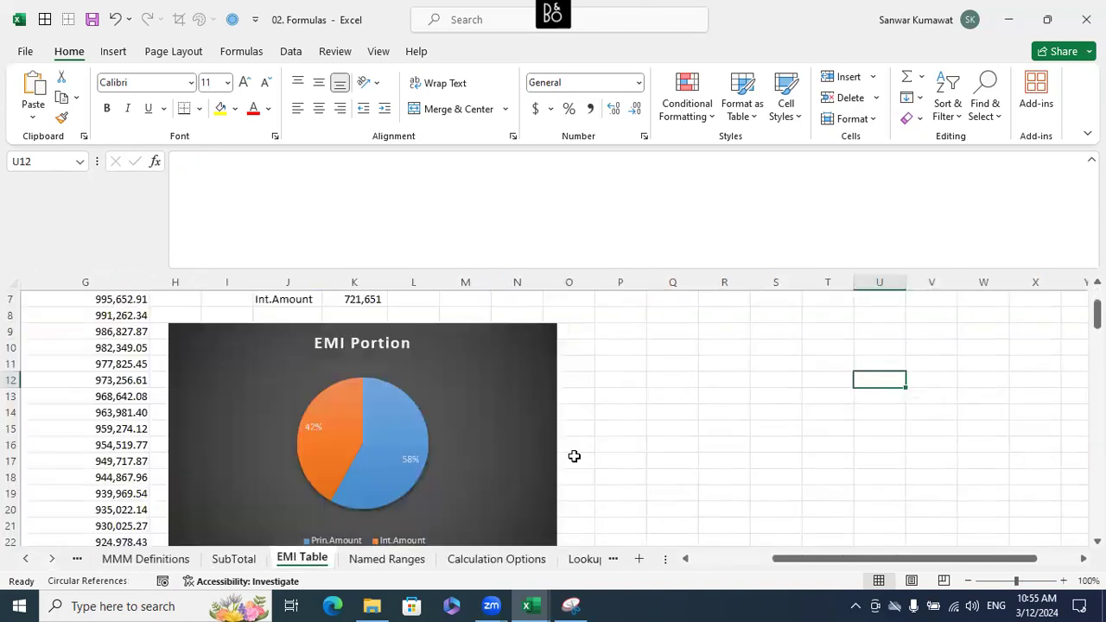
scroll(573, 455, up, 2)
drag(810, 559, 713, 558)
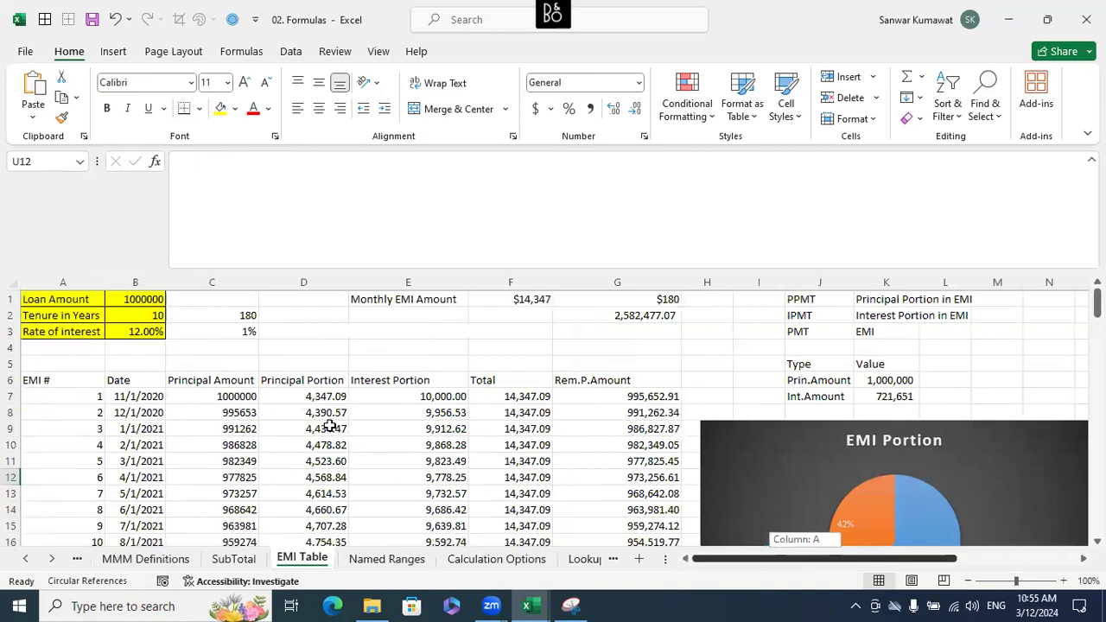
Step: Examine the loan amount, tenure and interest inputs, and the first instalment's principal and interest portions in D7:E7
click(147, 299)
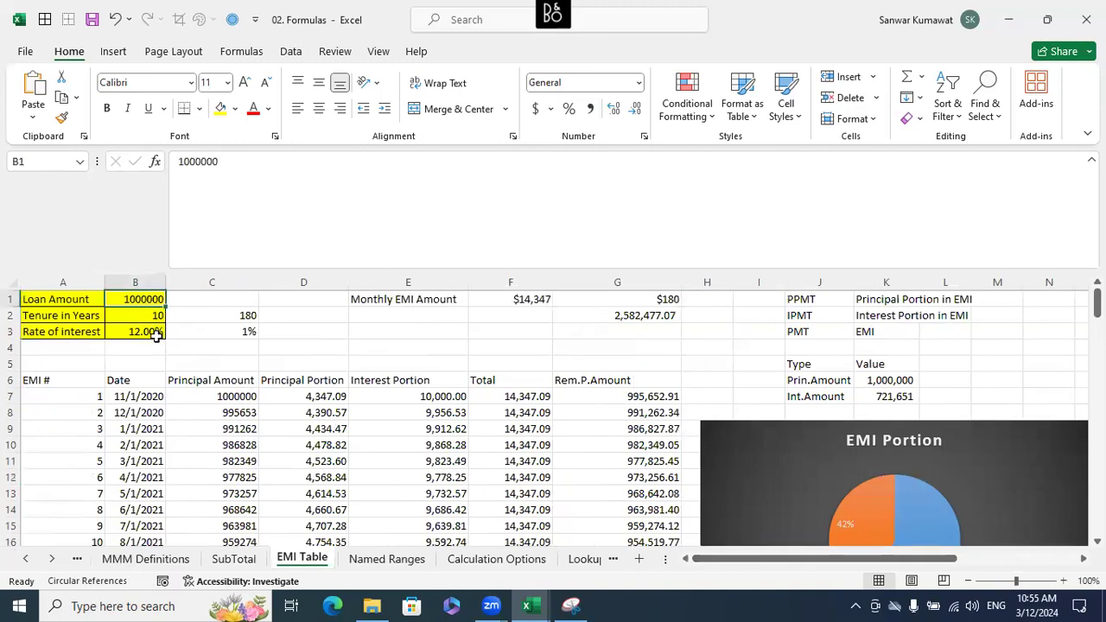
click(146, 317)
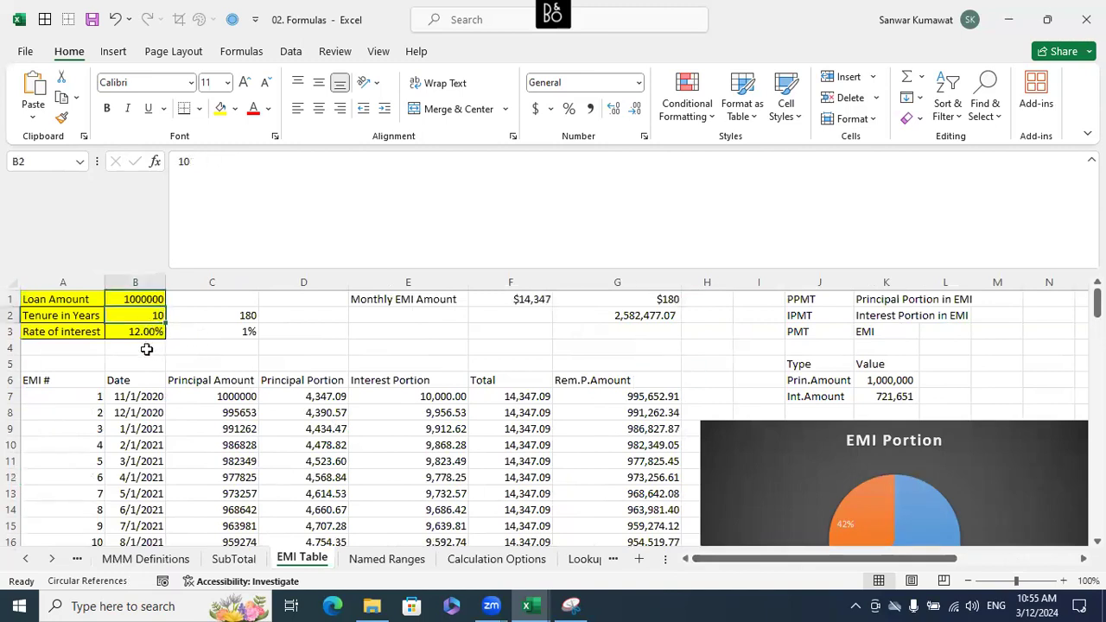
click(159, 361)
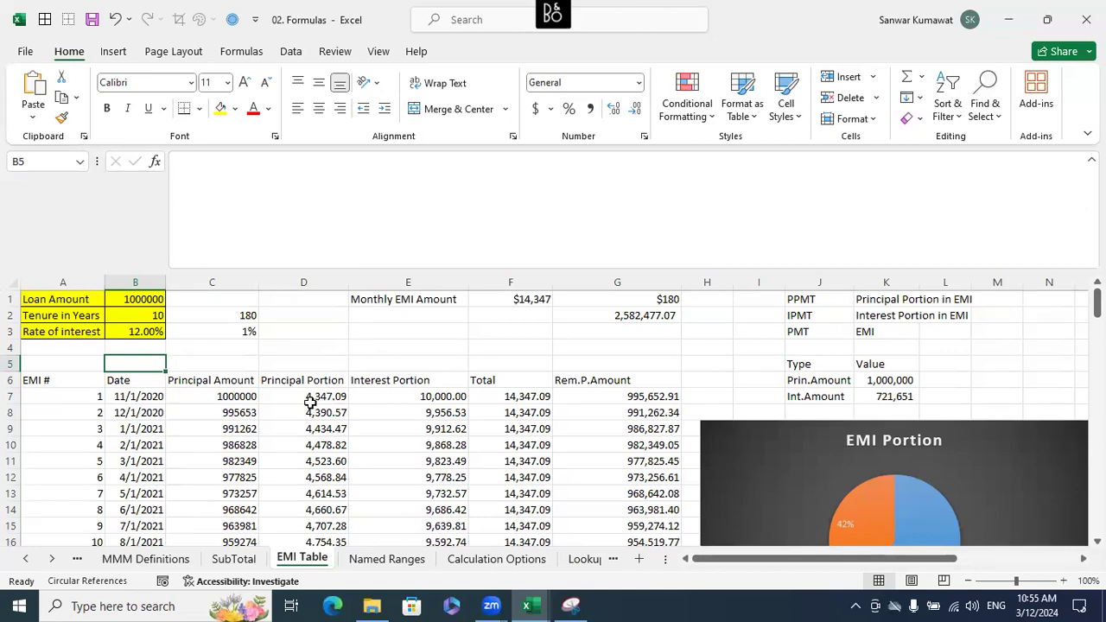
drag(309, 402, 422, 401)
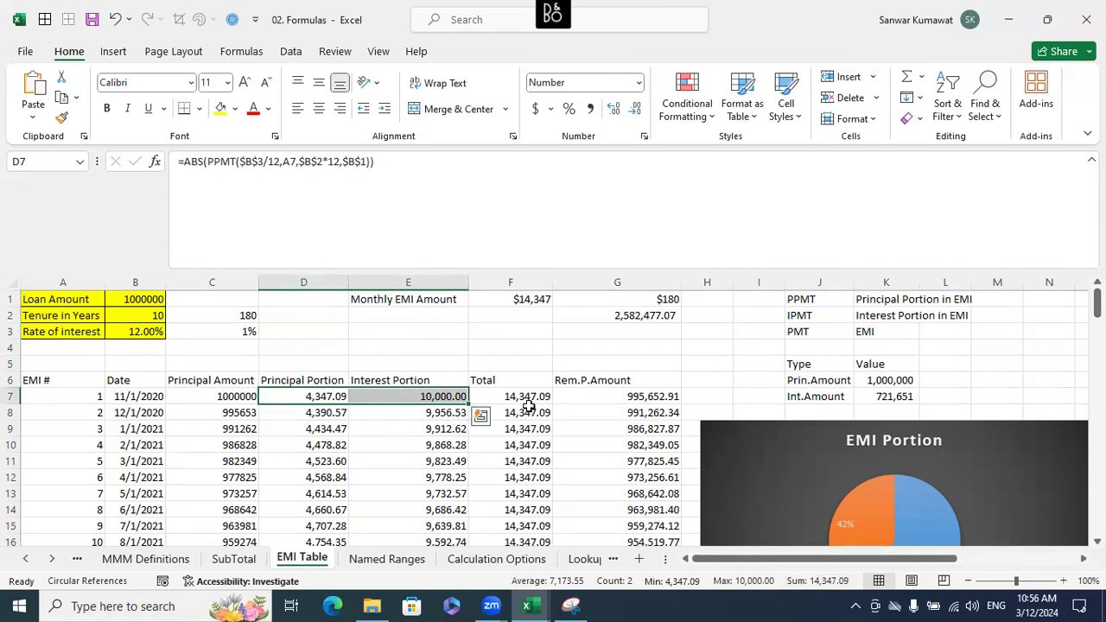
Step: Examine the EMI schedule down to instalment 60 and check its remaining principal amount in G66
scroll(508, 464, down, 4)
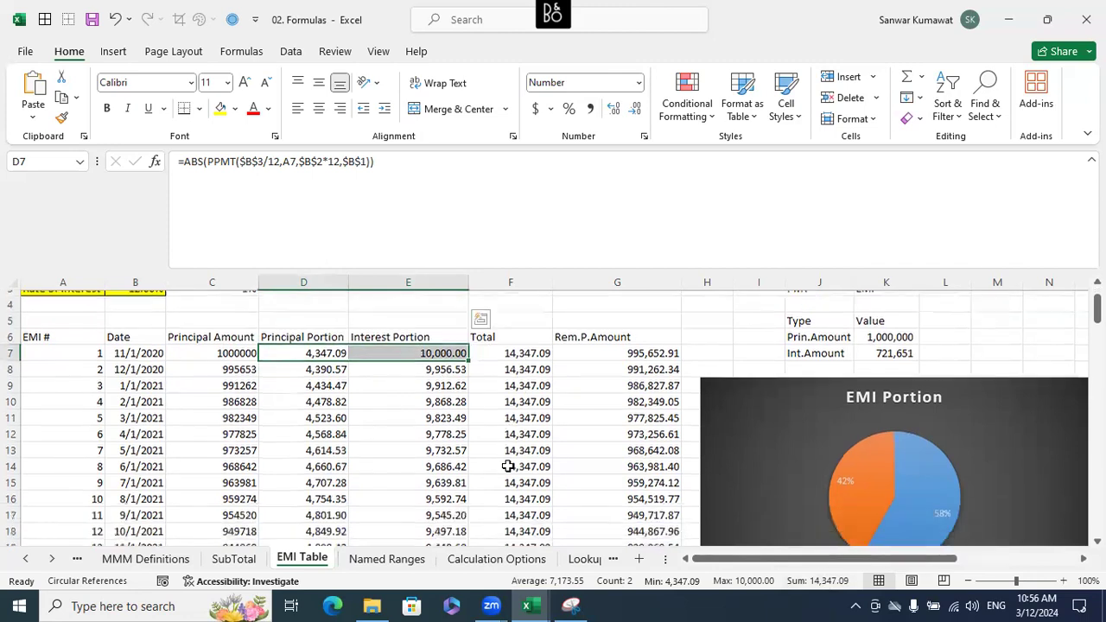
scroll(508, 469, down, 1)
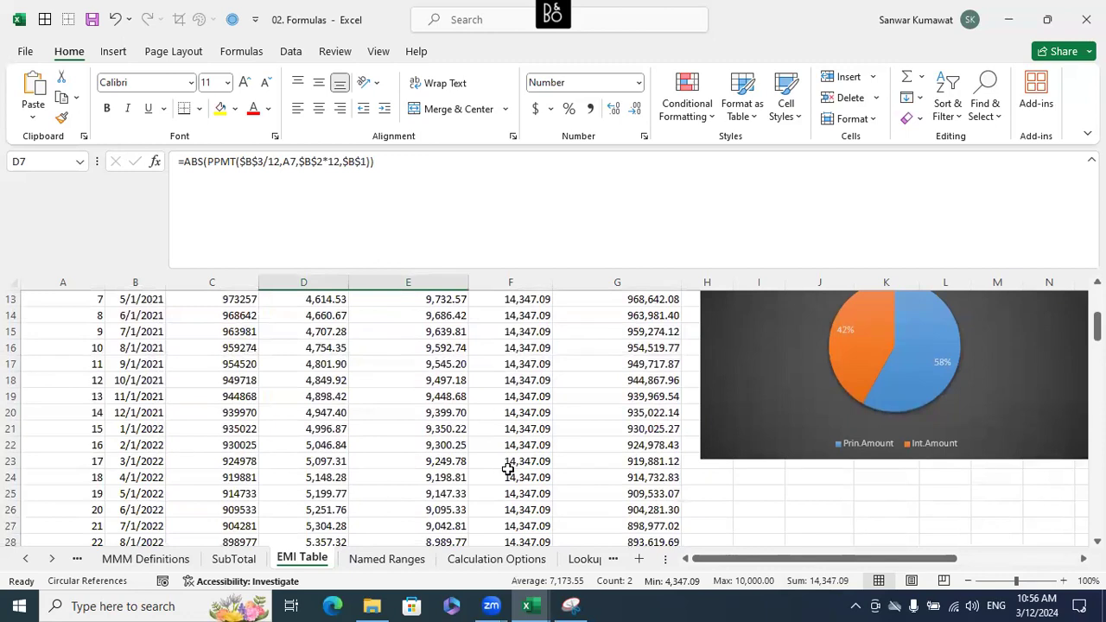
scroll(507, 469, down, 5)
scroll(507, 469, down, 10)
scroll(508, 469, down, 2)
click(13, 335)
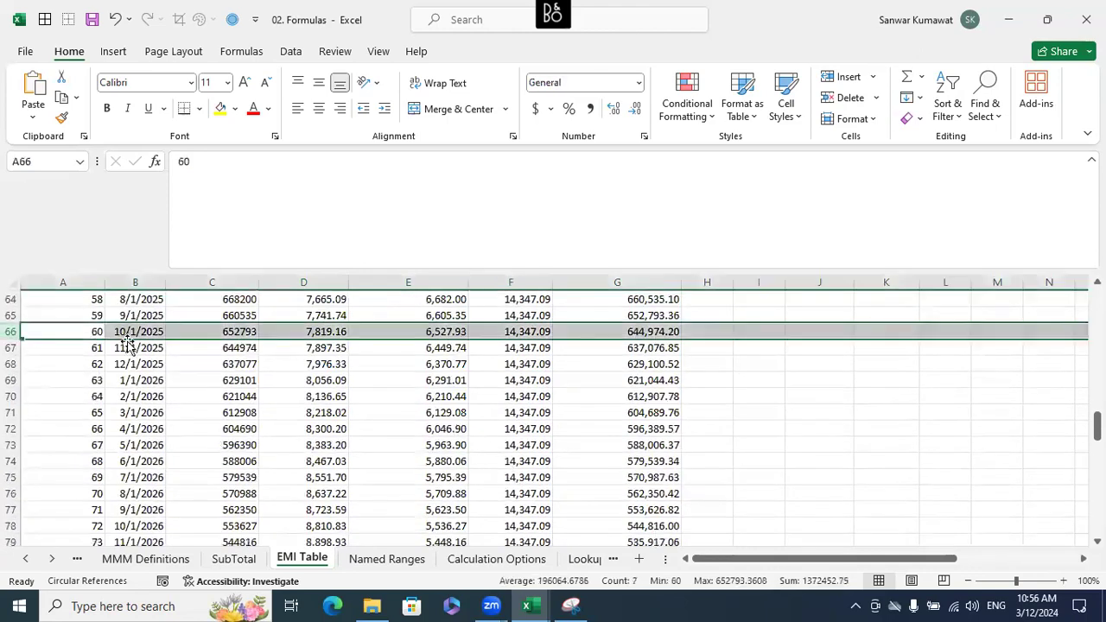
click(658, 333)
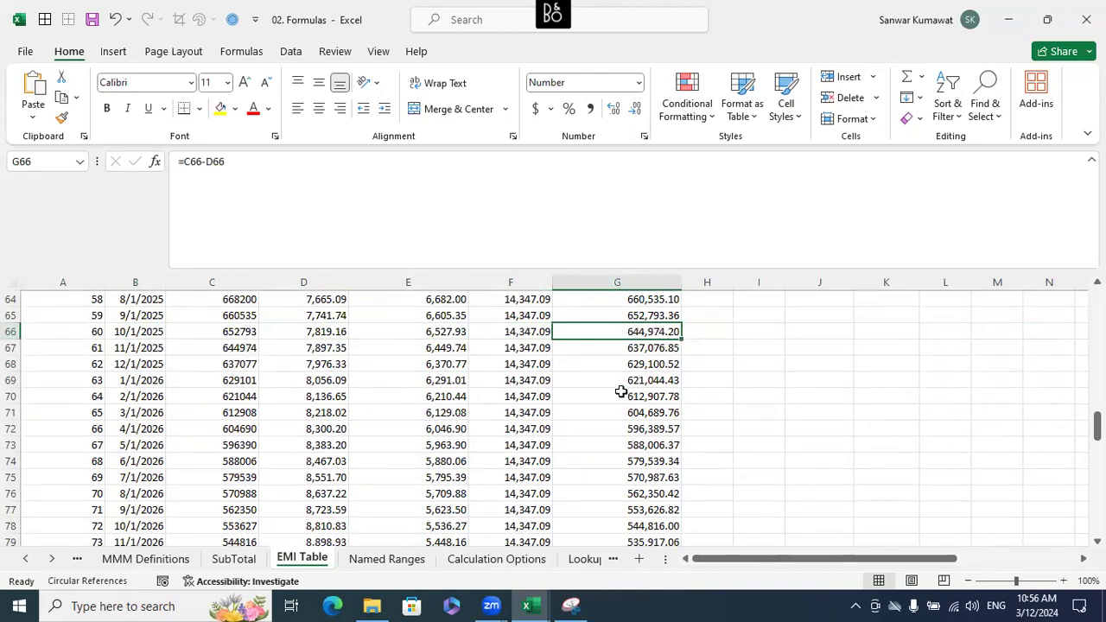
Step: Check the remaining principal amount after the last instalment in G126
scroll(620, 391, down, 18)
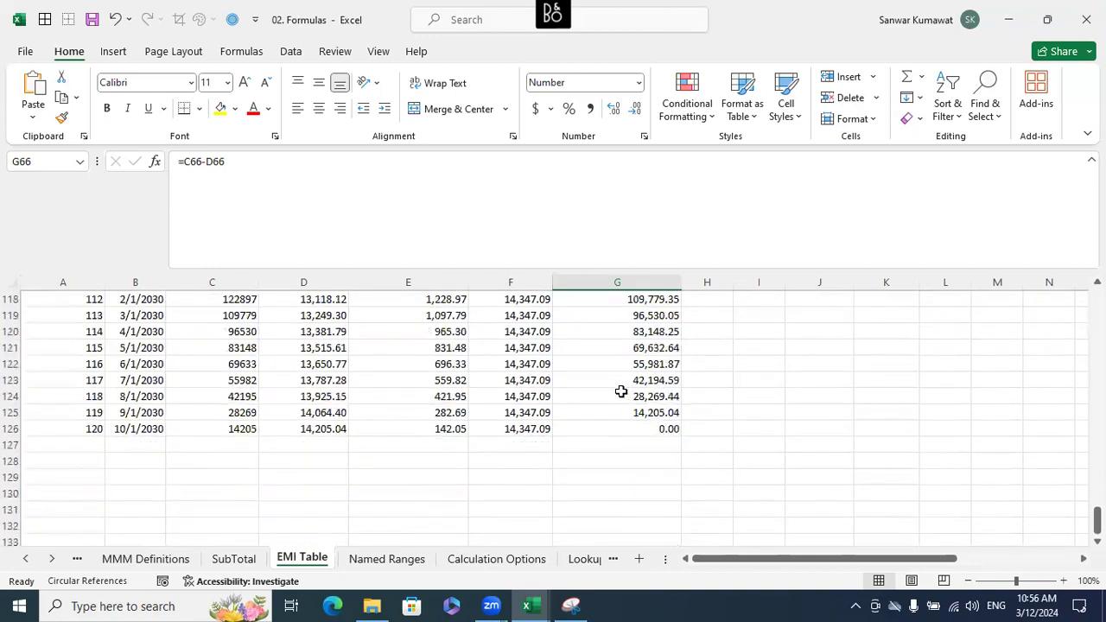
scroll(640, 393, down, 3)
scroll(665, 380, up, 2)
click(665, 380)
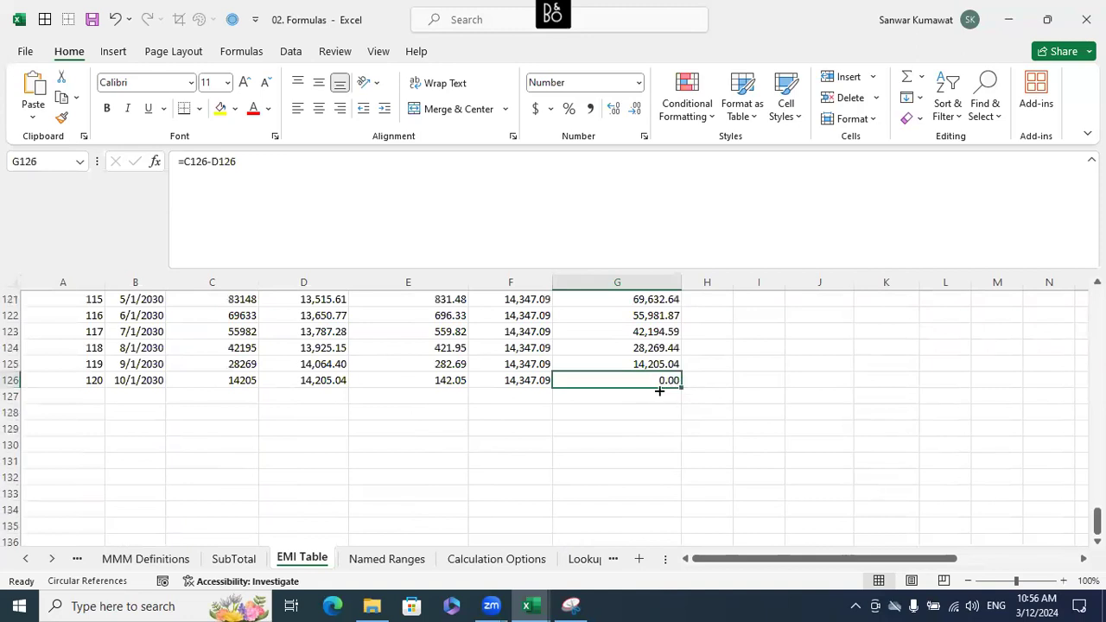
Step: Shrink the EMI Portion pie chart so its lower corner ends in column M at about row 19
scroll(596, 432, up, 7)
scroll(598, 433, up, 20)
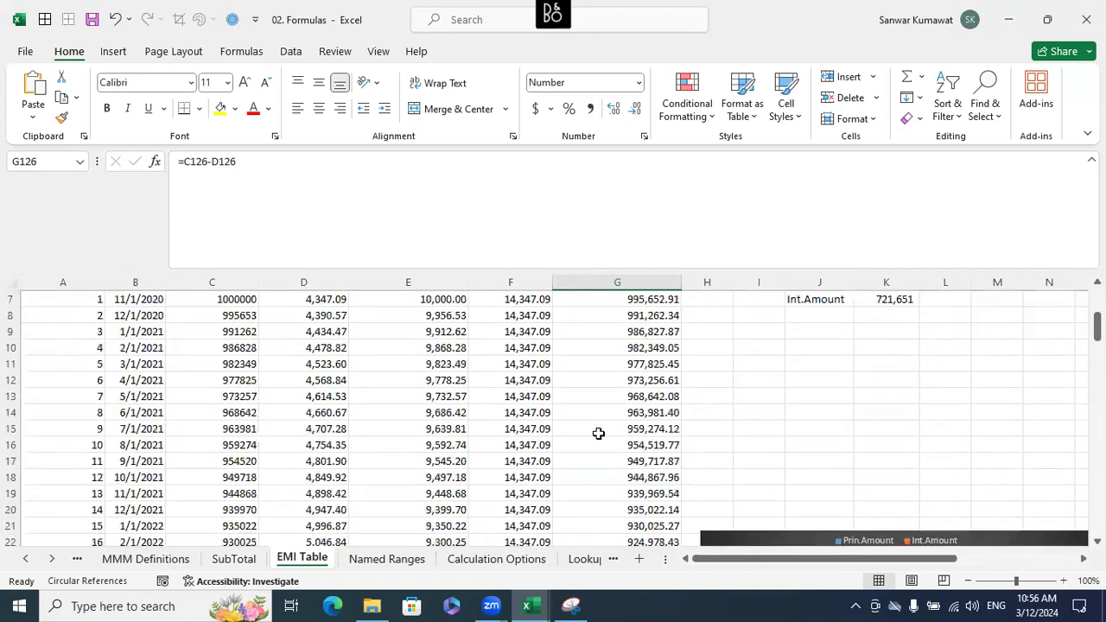
scroll(935, 535, down, 3)
drag(914, 559, 953, 560)
click(823, 486)
drag(849, 507, 751, 448)
click(837, 445)
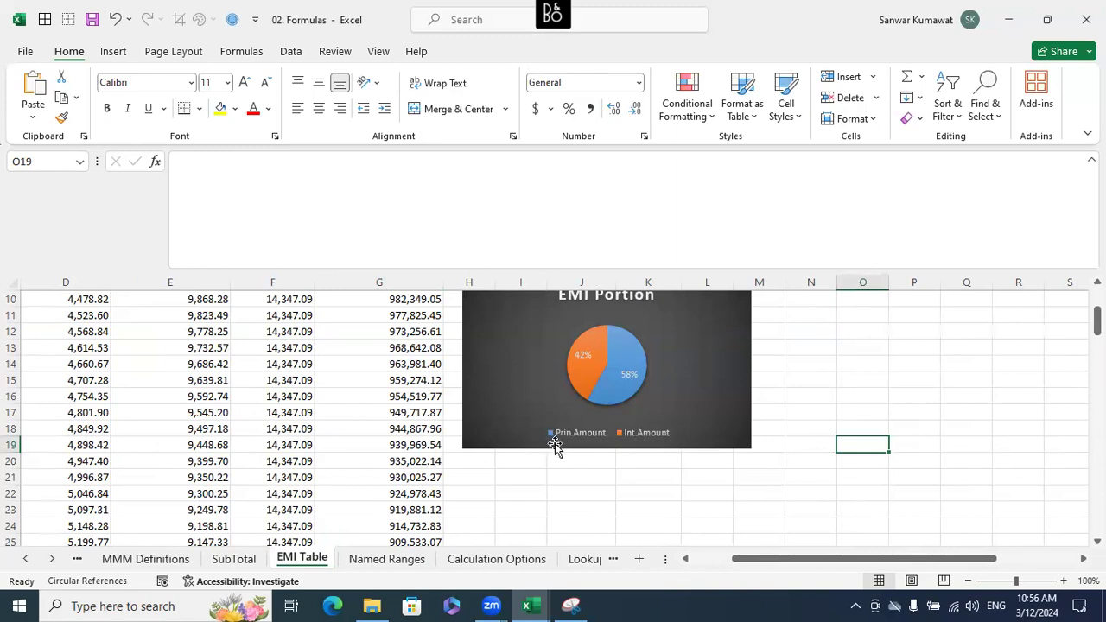
Step: Enter the label "Total" in J8, below Int.Amount and above the pie chart
mouse_move(572, 367)
scroll(691, 441, up, 3)
click(820, 408)
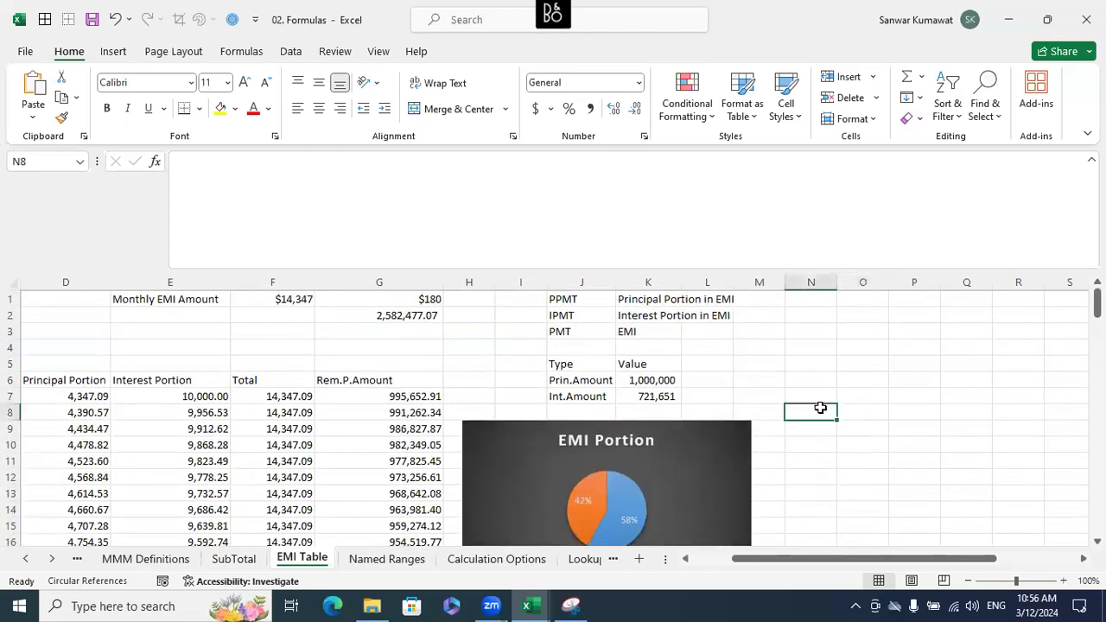
scroll(820, 408, down, 1)
click(608, 364)
text(Total)
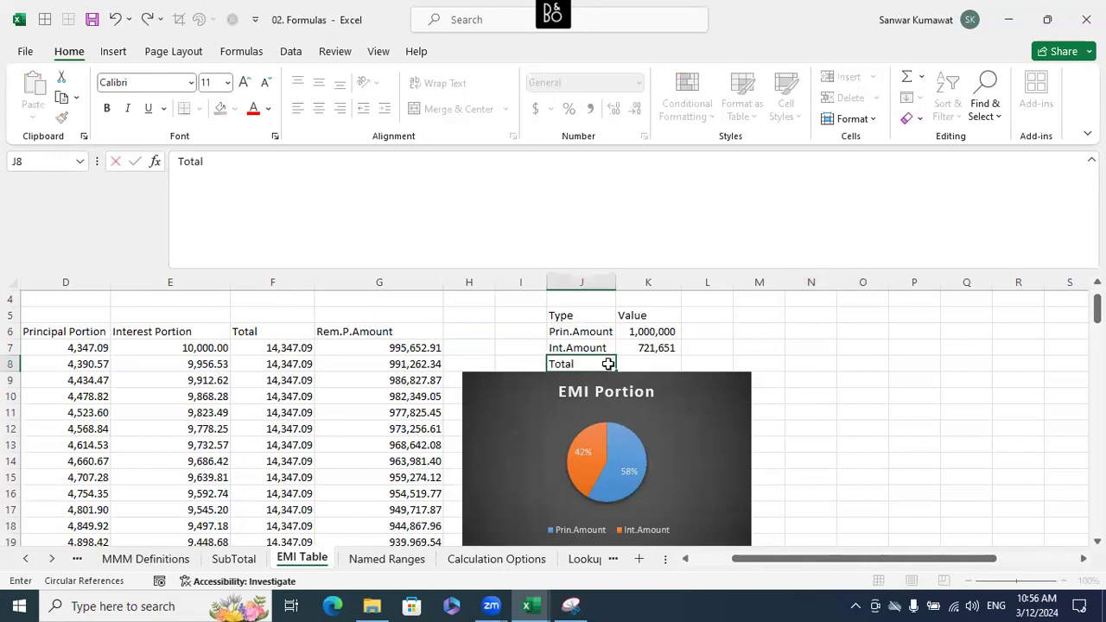
key(Return)
Step: Add up the principal and interest amounts in K8 with a SUM formula over K6:K7
click(665, 364)
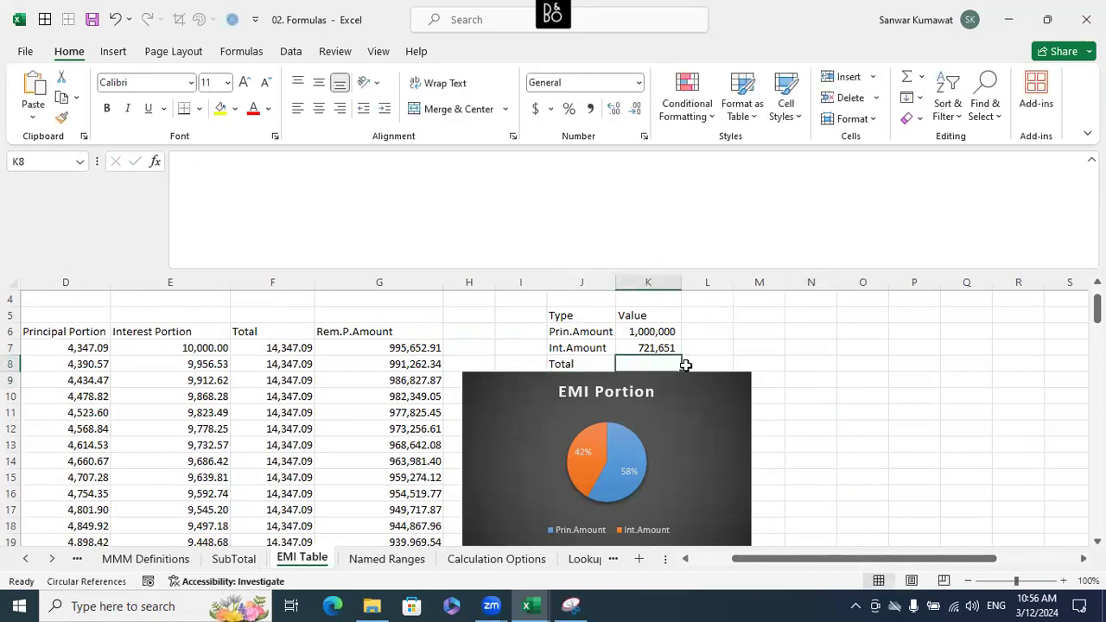
text(=su)
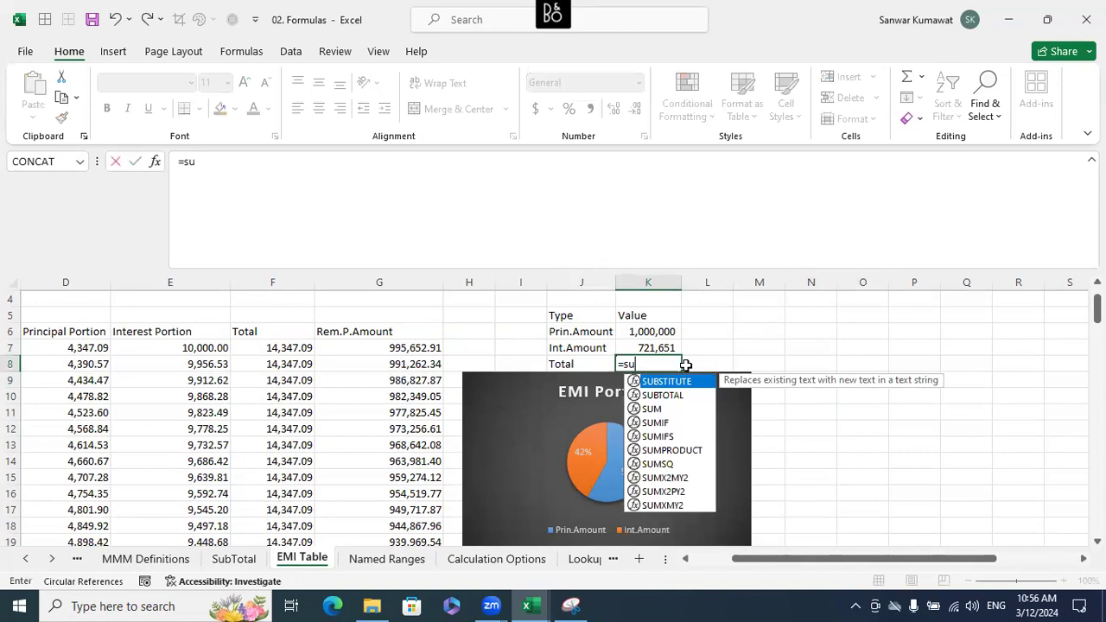
text(m)
key(Tab)
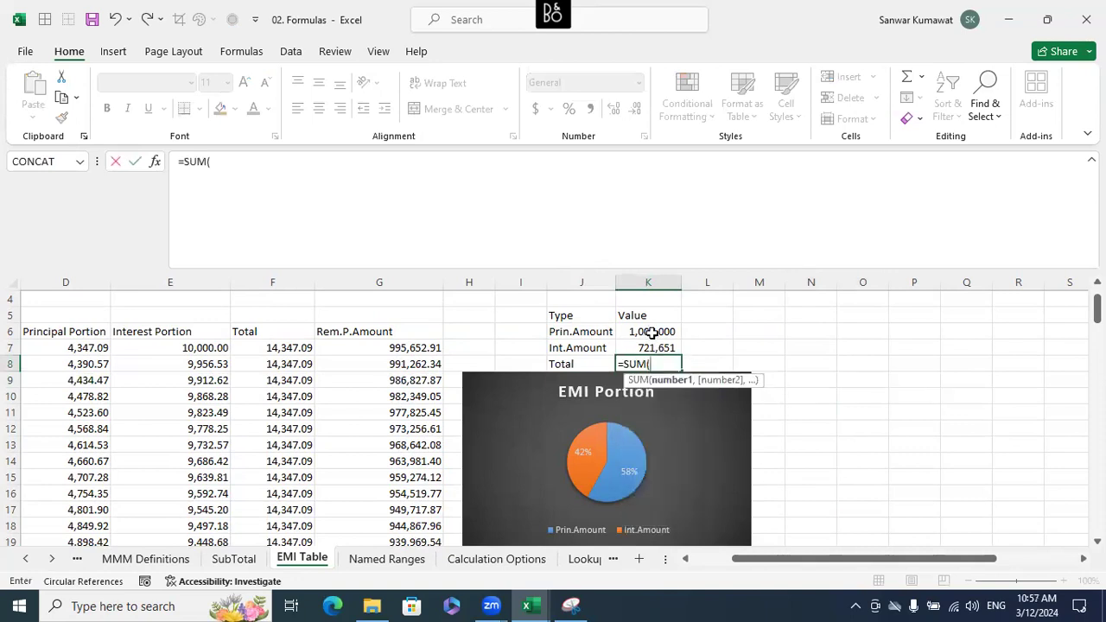
drag(652, 333, 650, 343)
key(Return)
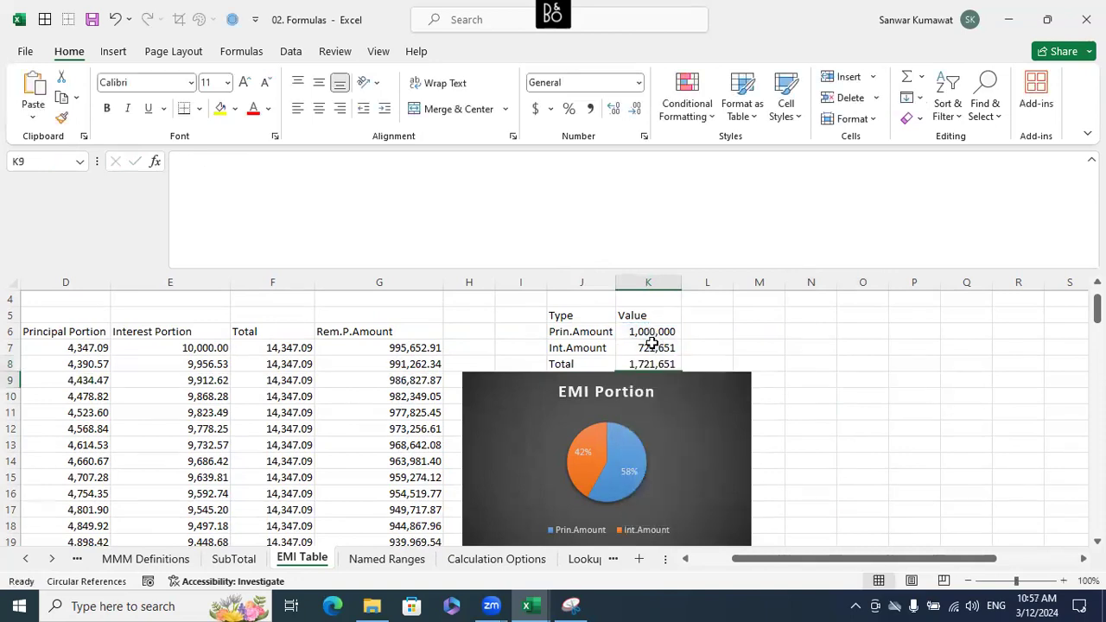
click(770, 345)
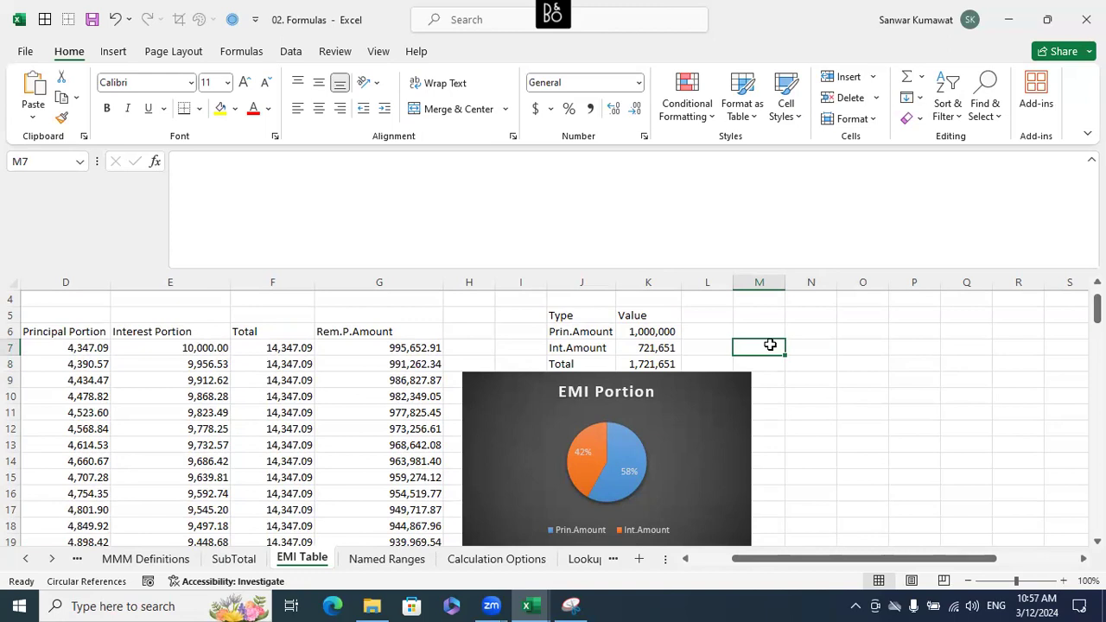
Step: Move the Lookup worksheet so it sits between EMI Table and Named Ranges
drag(822, 558, 781, 558)
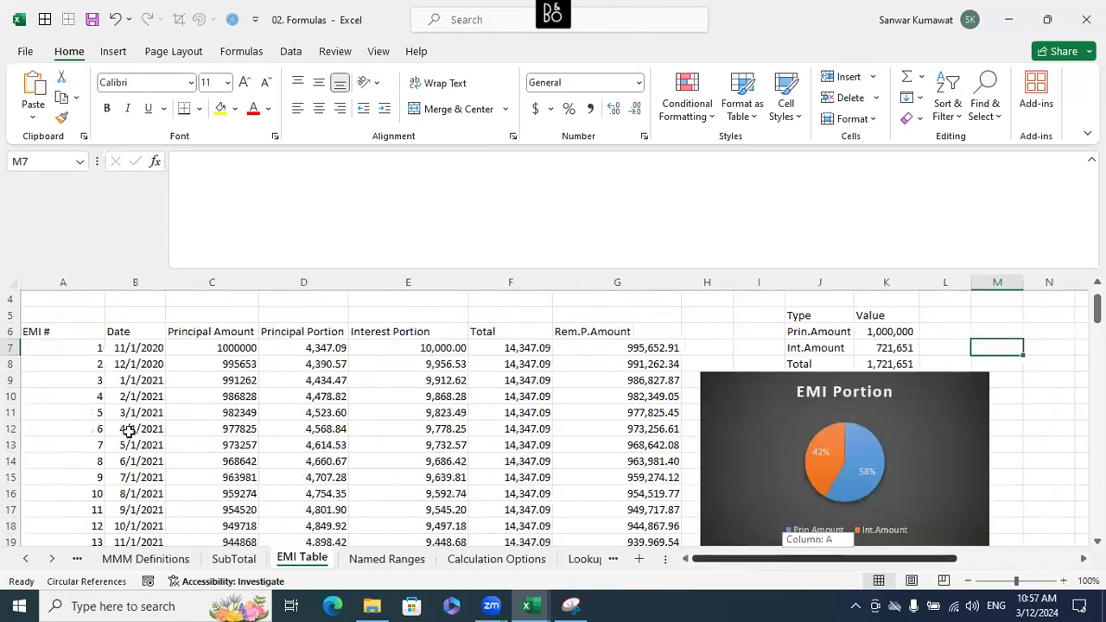
scroll(168, 417, up, 1)
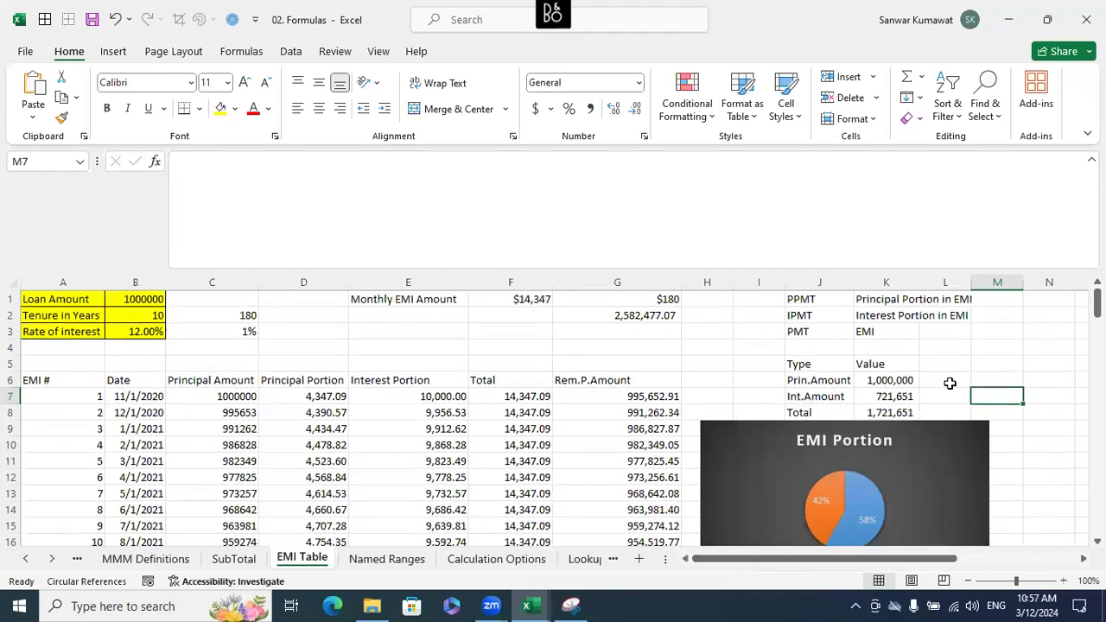
click(618, 425)
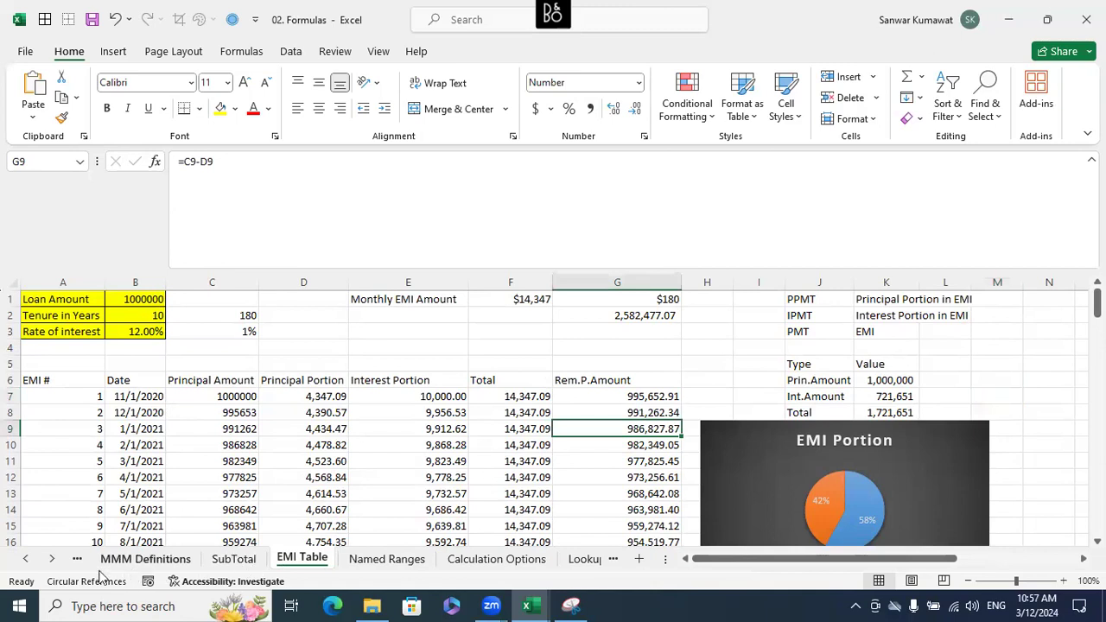
click(52, 559)
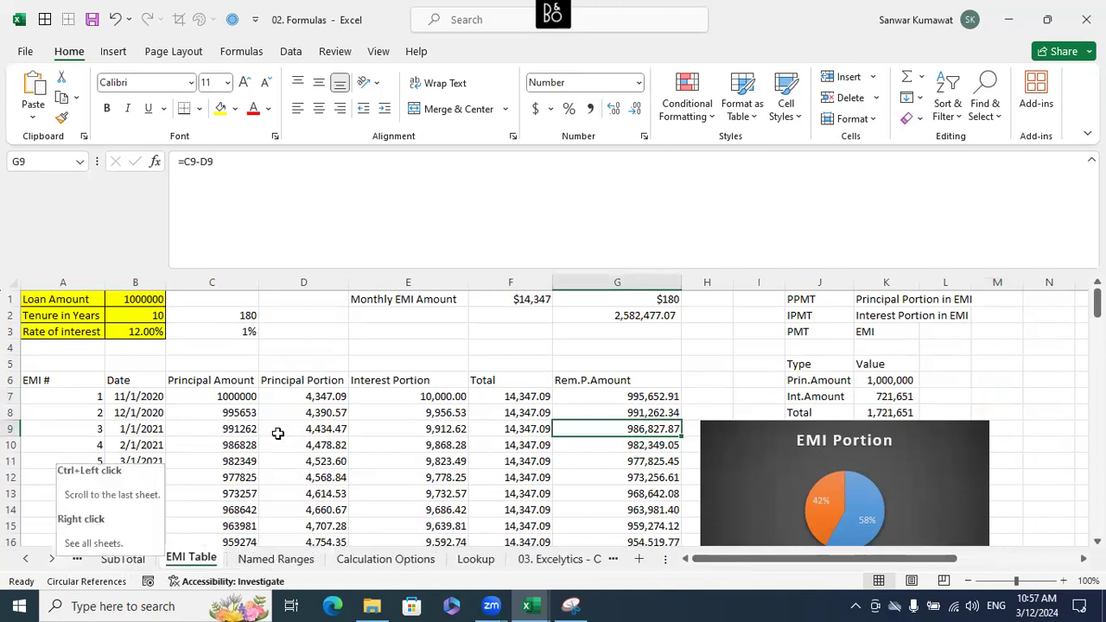
drag(475, 559, 245, 561)
Step: Examine the Lookup sheet's HLOOKUP, approximate-match VLOOKUP, INDEX & MATCH, and OFFSET & MATCH examples
click(629, 413)
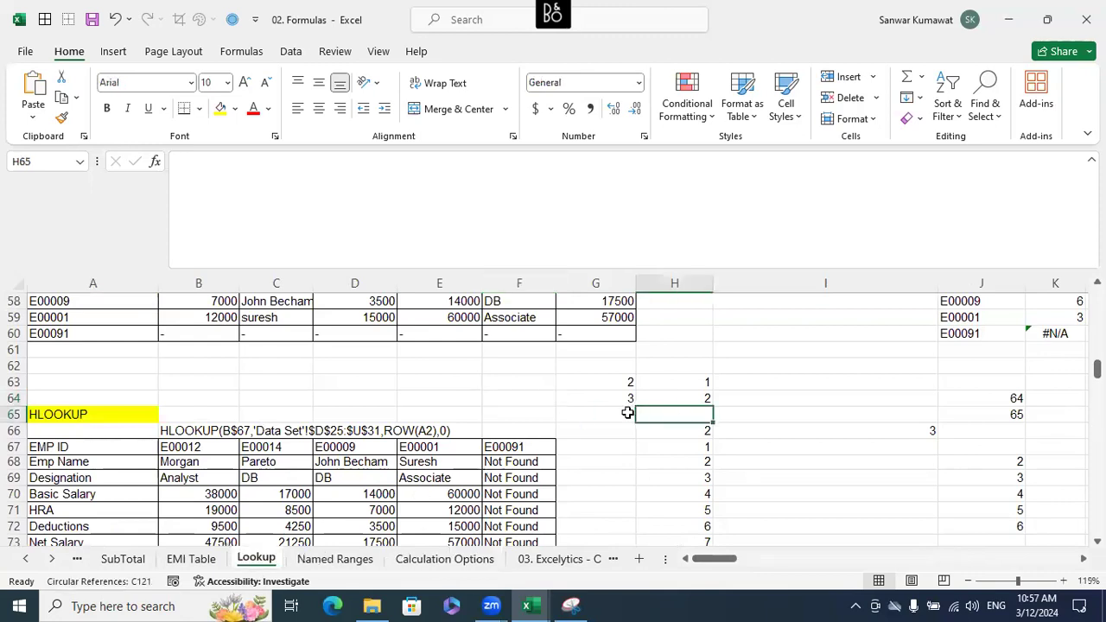
scroll(367, 452, up, 16)
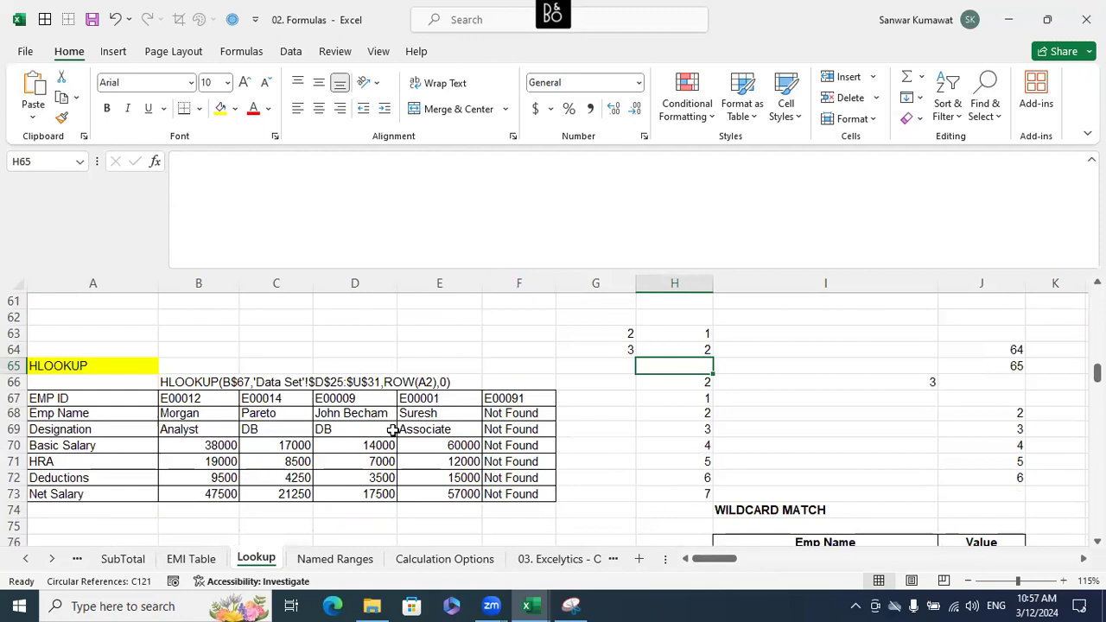
scroll(392, 430, down, 2)
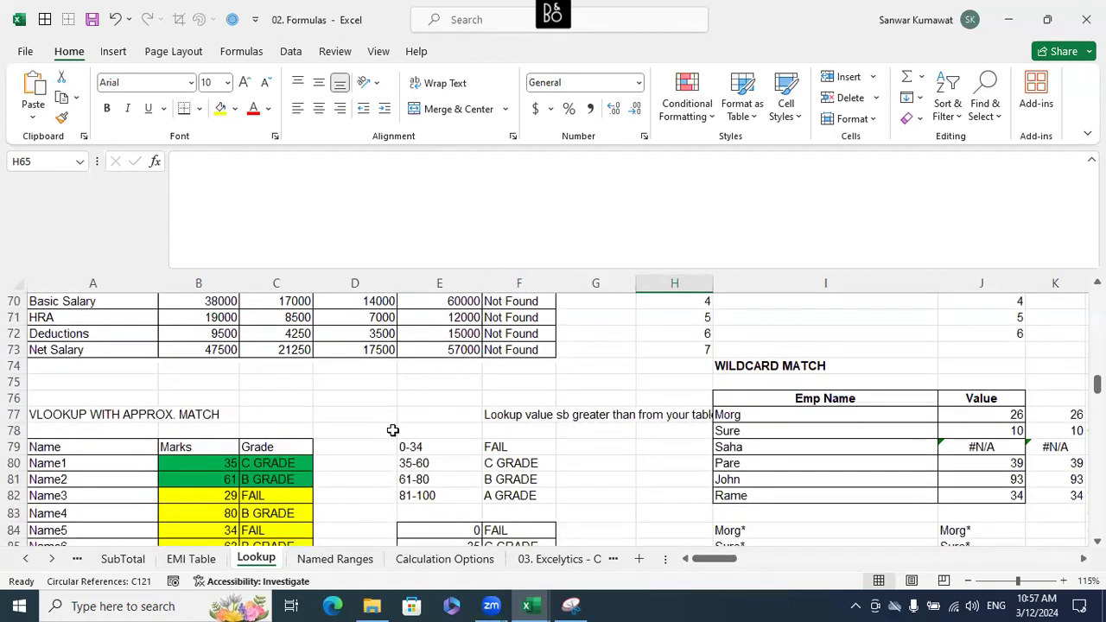
scroll(392, 430, down, 4)
scroll(396, 430, up, 3)
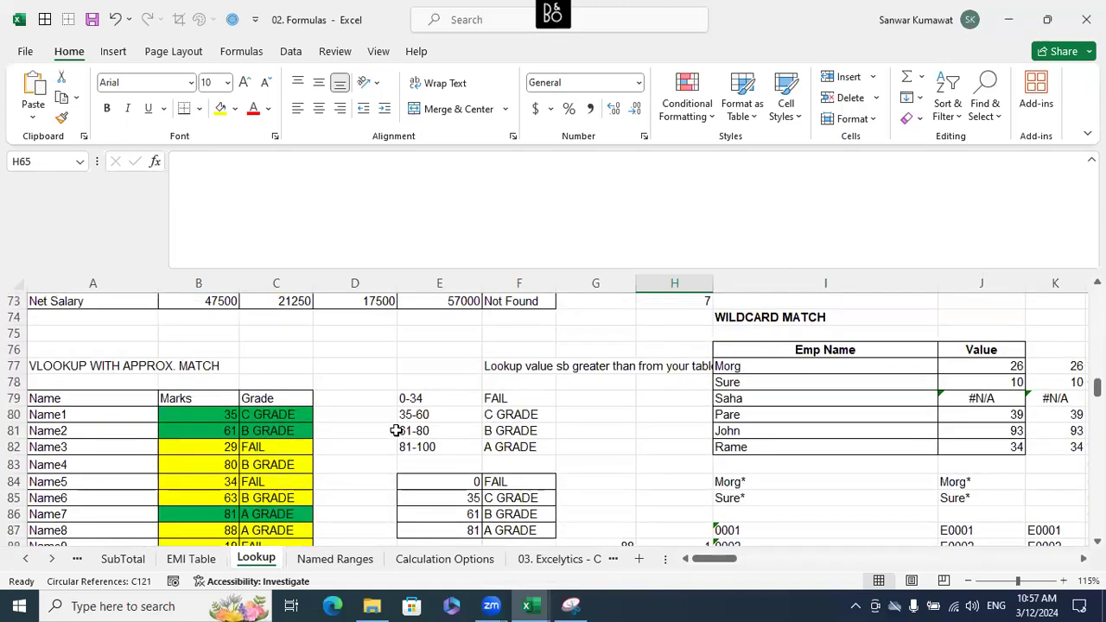
scroll(396, 430, down, 11)
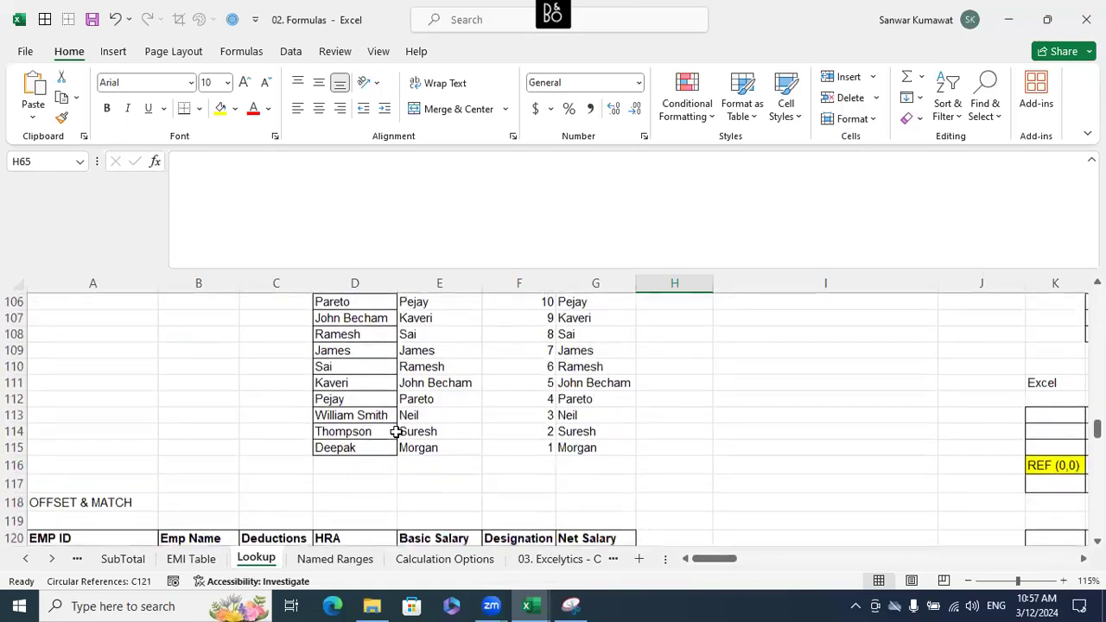
scroll(396, 431, down, 10)
scroll(396, 431, down, 2)
scroll(395, 431, up, 20)
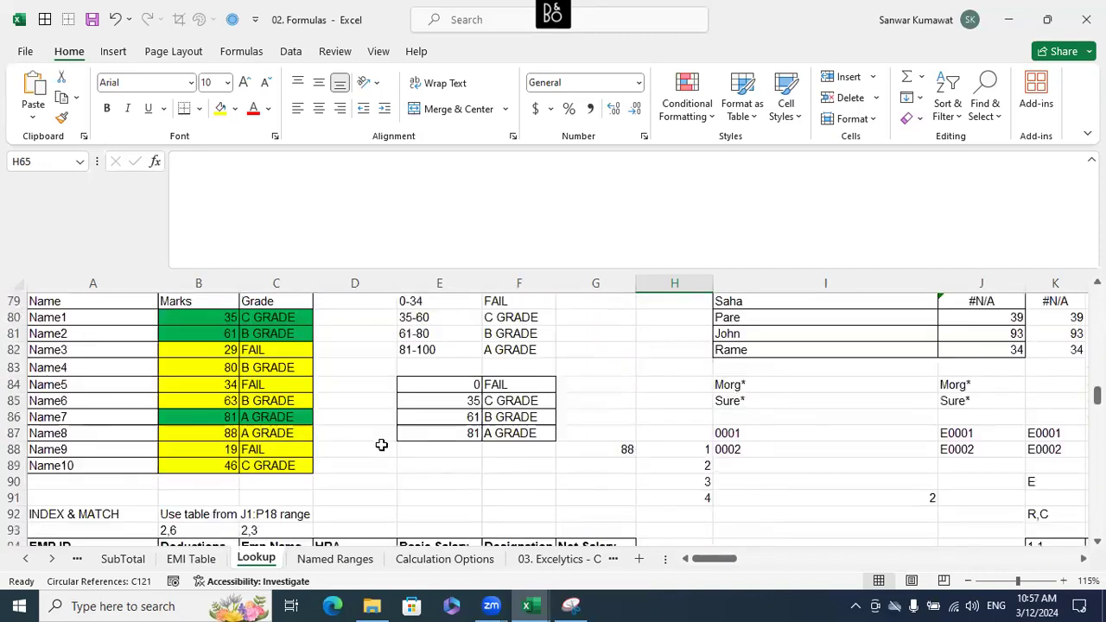
scroll(381, 445, up, 8)
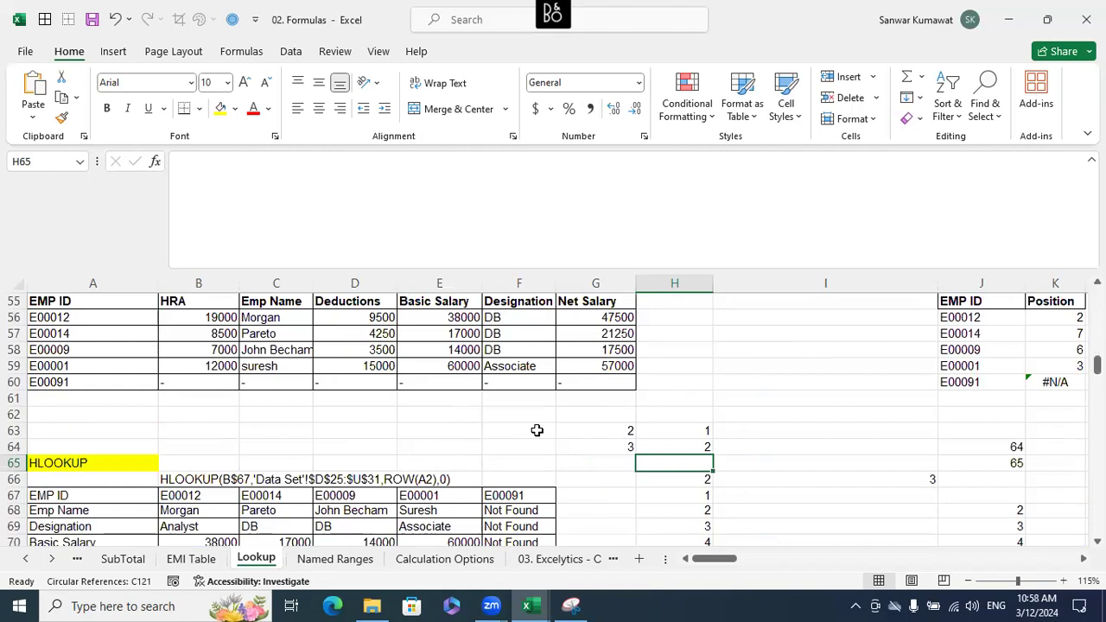
click(632, 398)
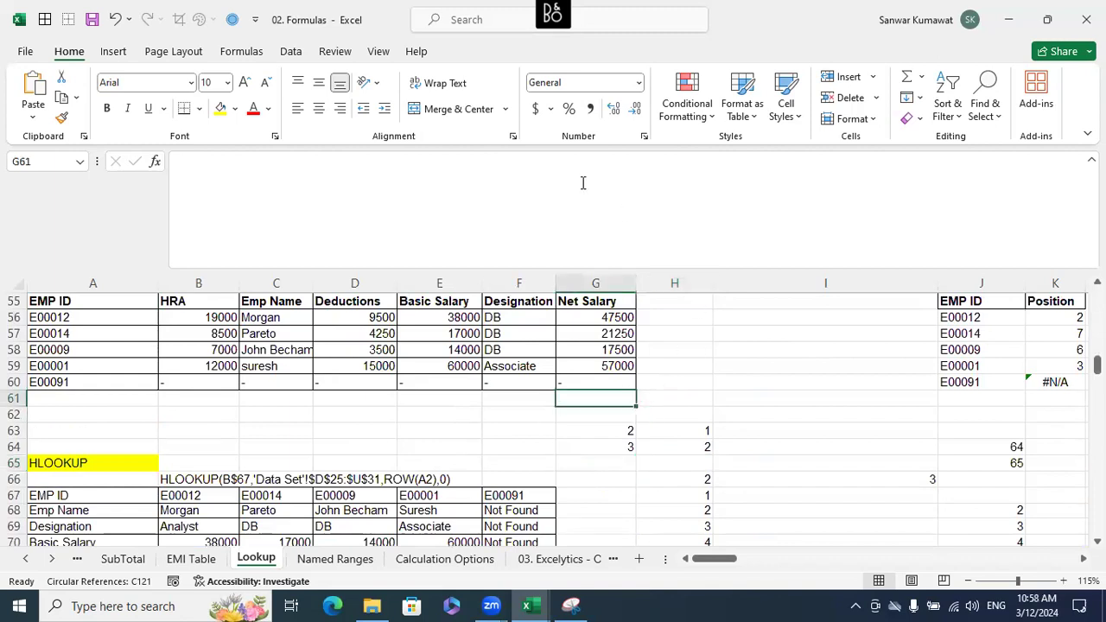